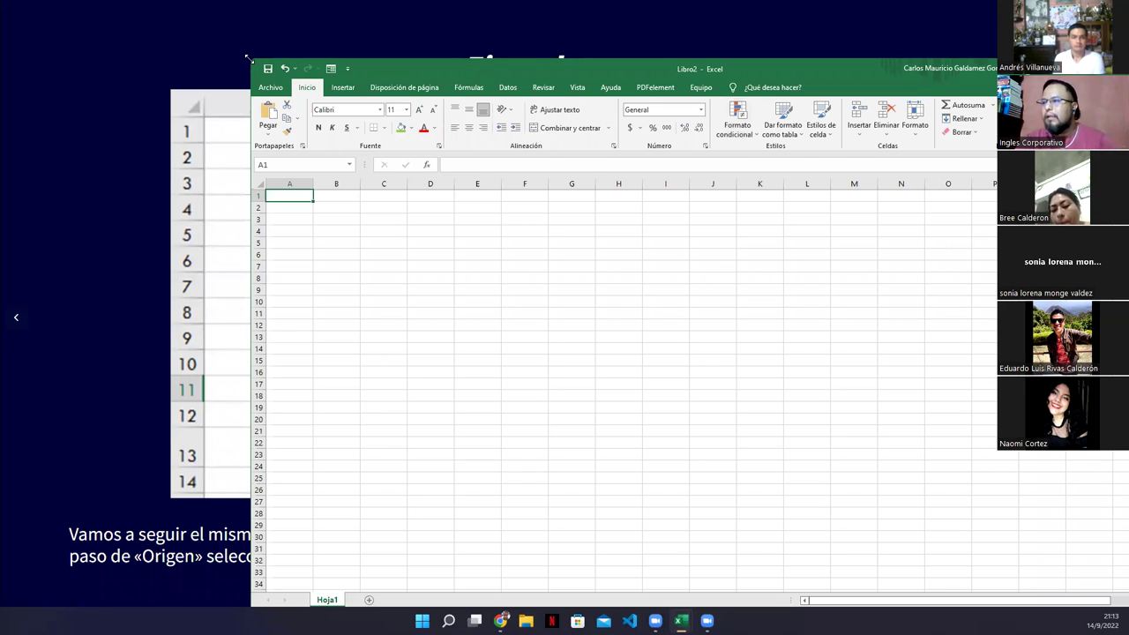
# Place the workbook beside the example slide and enter VENDEDORES in B2
pyautogui.moveTo(248, 58); pyautogui.dragTo(592, 314)
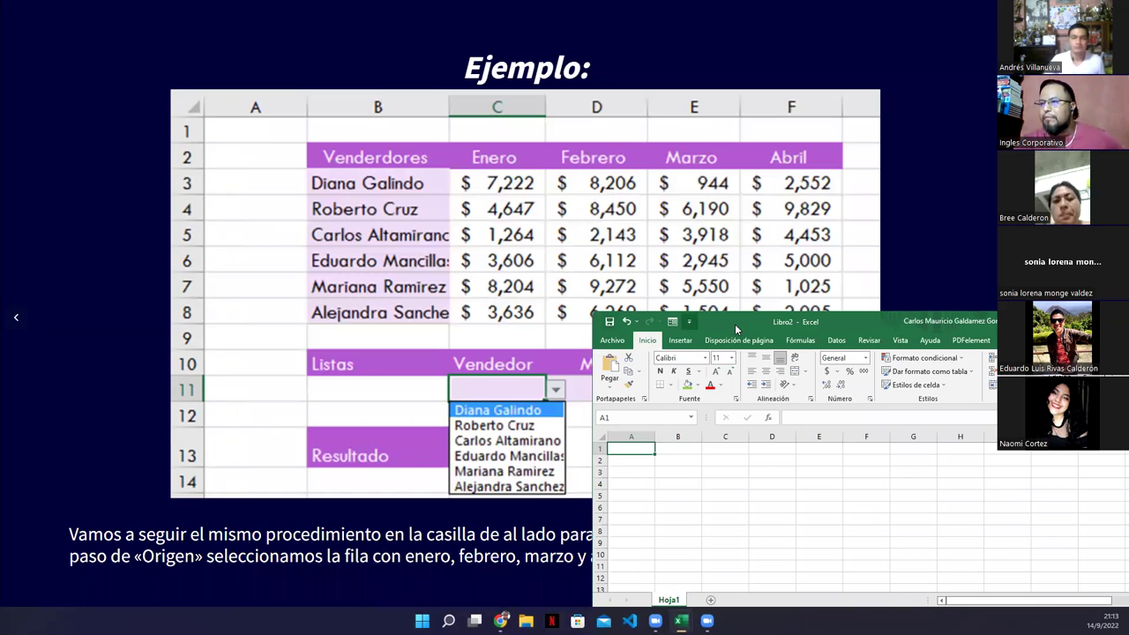
pyautogui.moveTo(735, 324); pyautogui.dragTo(441, 349)
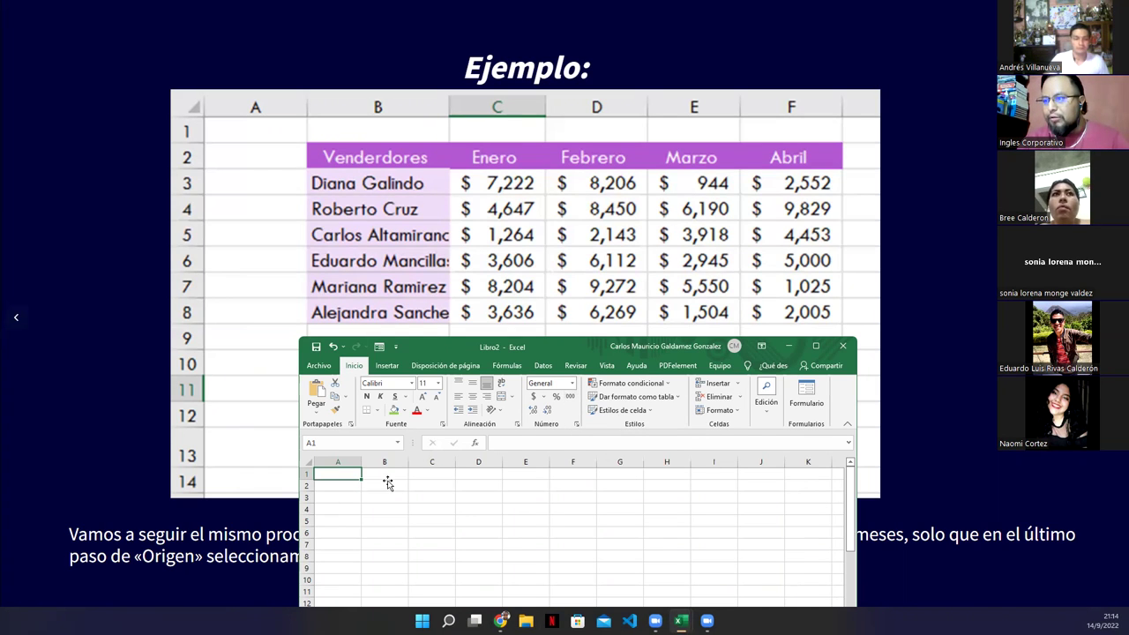
pyautogui.click(388, 485)
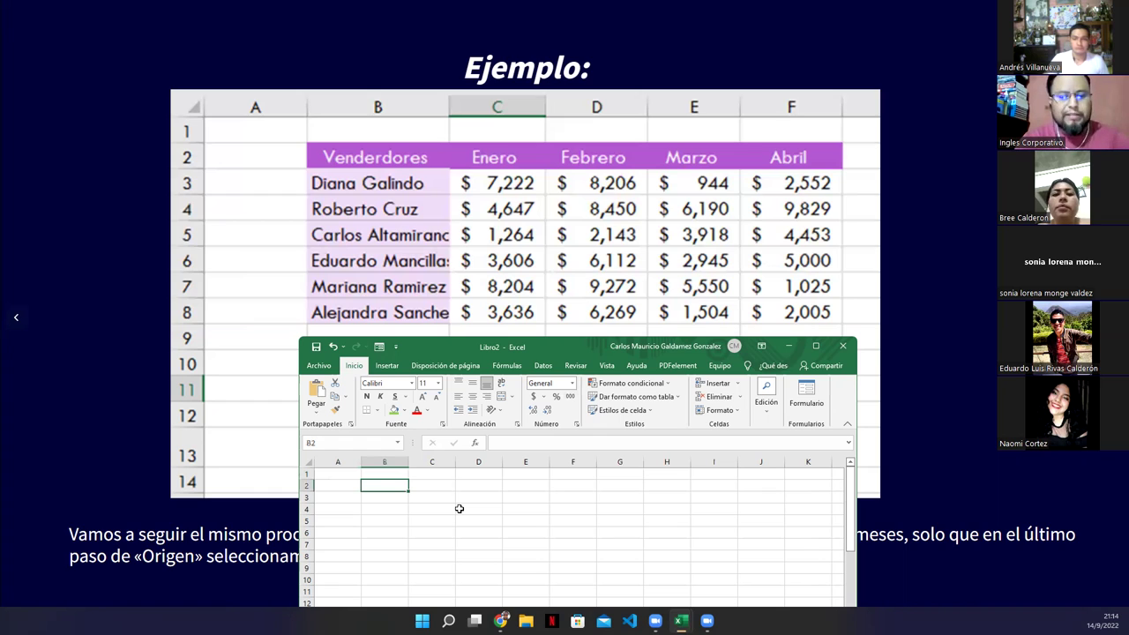
pyautogui.write('VENDEDORES')
pyautogui.press('Tab')
# Enter Enero and Febrero in C2:D2 and extend the month series through Junio in H2
pyautogui.write('ENE')
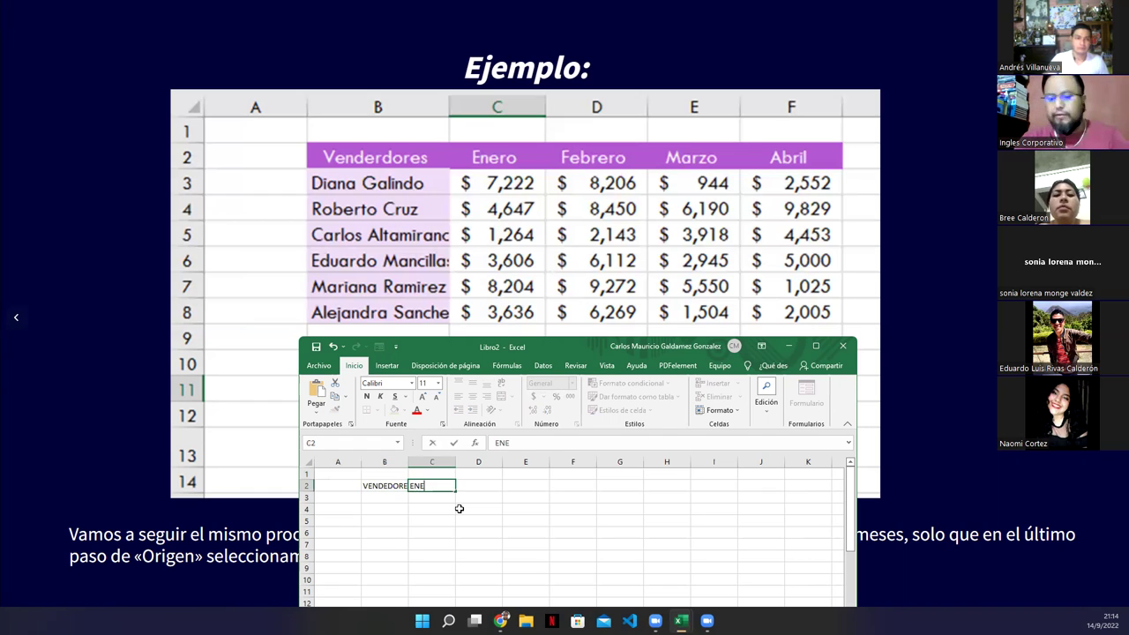
pyautogui.write('RO')
pyautogui.press('Return')
pyautogui.press('Tab')
pyautogui.press('Up')
pyautogui.write('Ener')
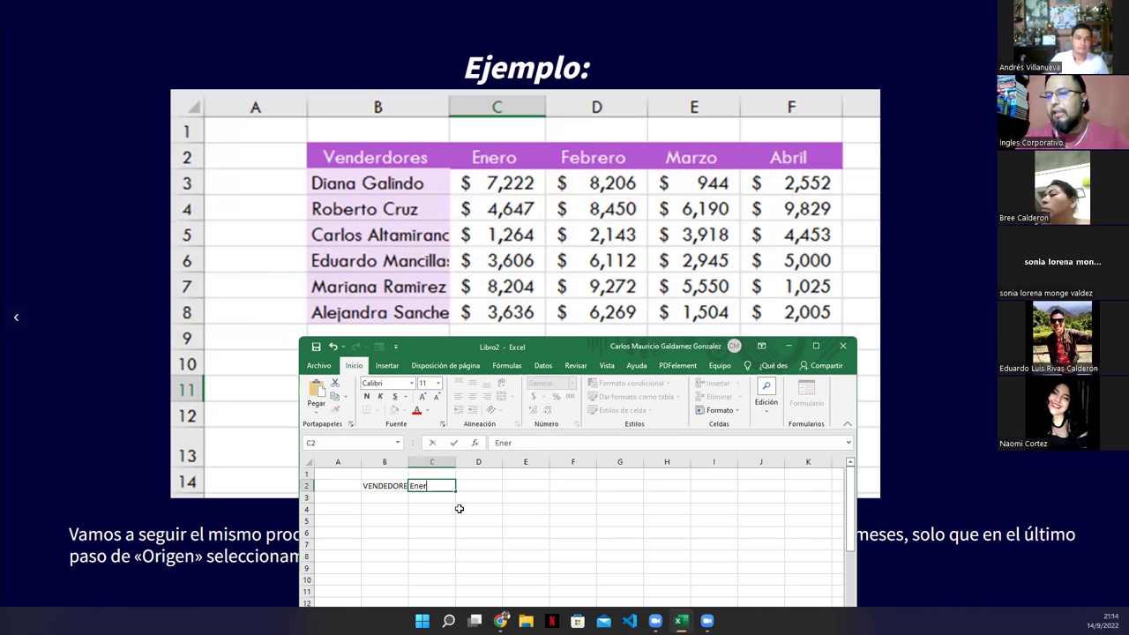
pyautogui.write('o')
pyautogui.press('Tab')
pyautogui.write('Febr')
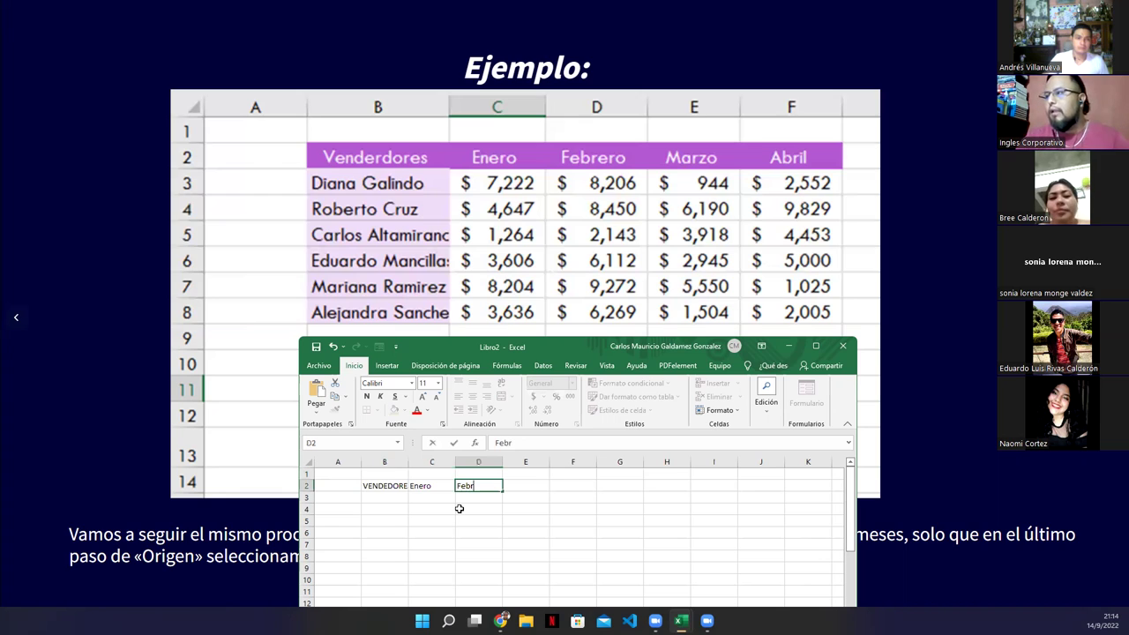
pyautogui.write('ero')
pyautogui.press('Tab')
pyautogui.moveTo(430, 486); pyautogui.dragTo(677, 489)
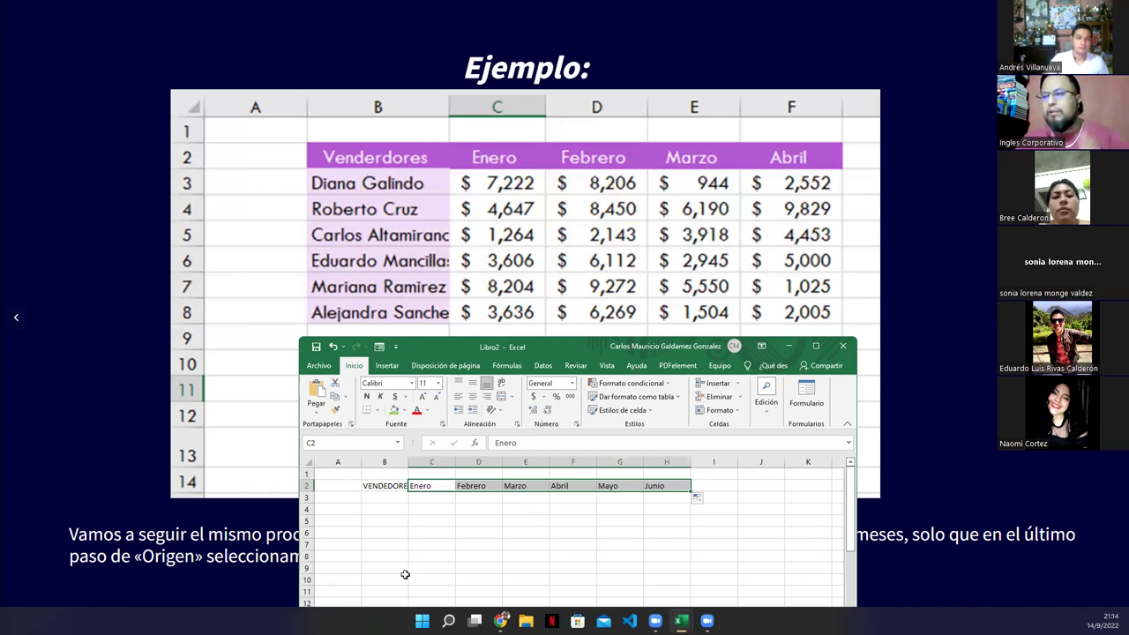
# Widen column B and enter the first four salespeople's names in B3:B6
pyautogui.doubleClick(408, 462)
pyautogui.click(399, 498)
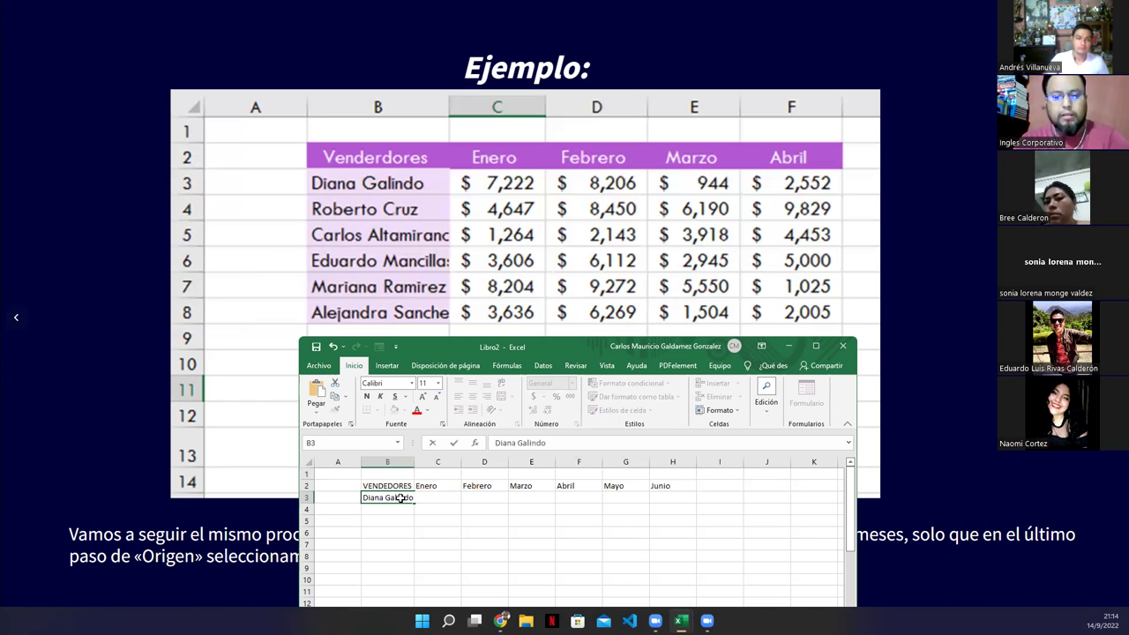
pyautogui.press('Return')
pyautogui.press('Return')
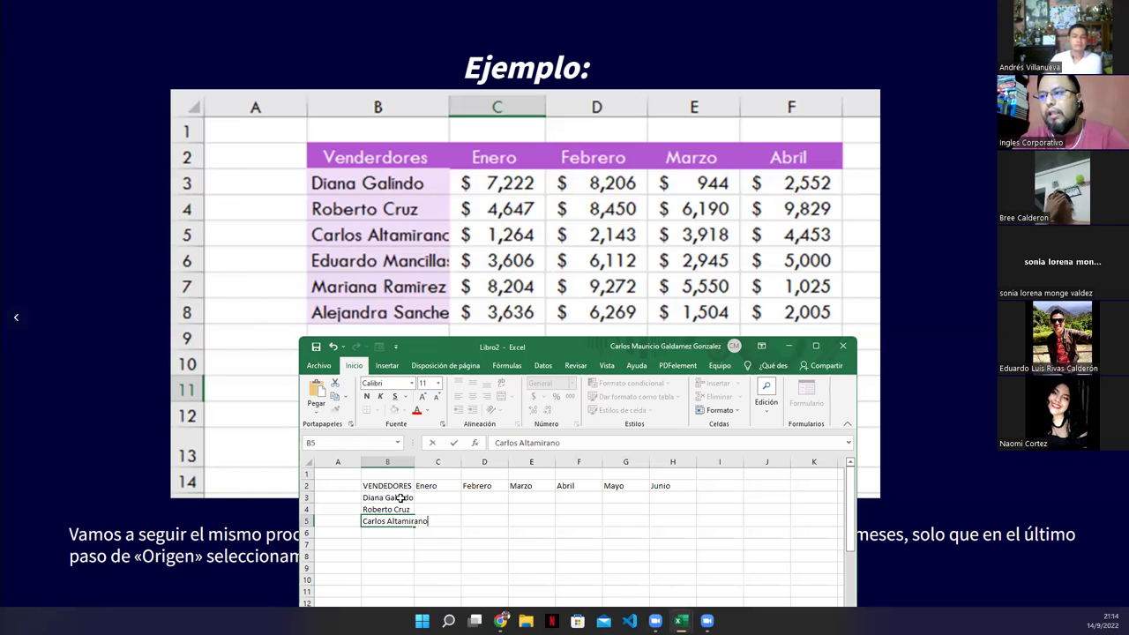
pyautogui.press('Return')
pyautogui.press('Return')
# Enter the remaining four salespeople's names in B7:B10 and autofit column B to fit them
pyautogui.press('Return')
pyautogui.press('Return')
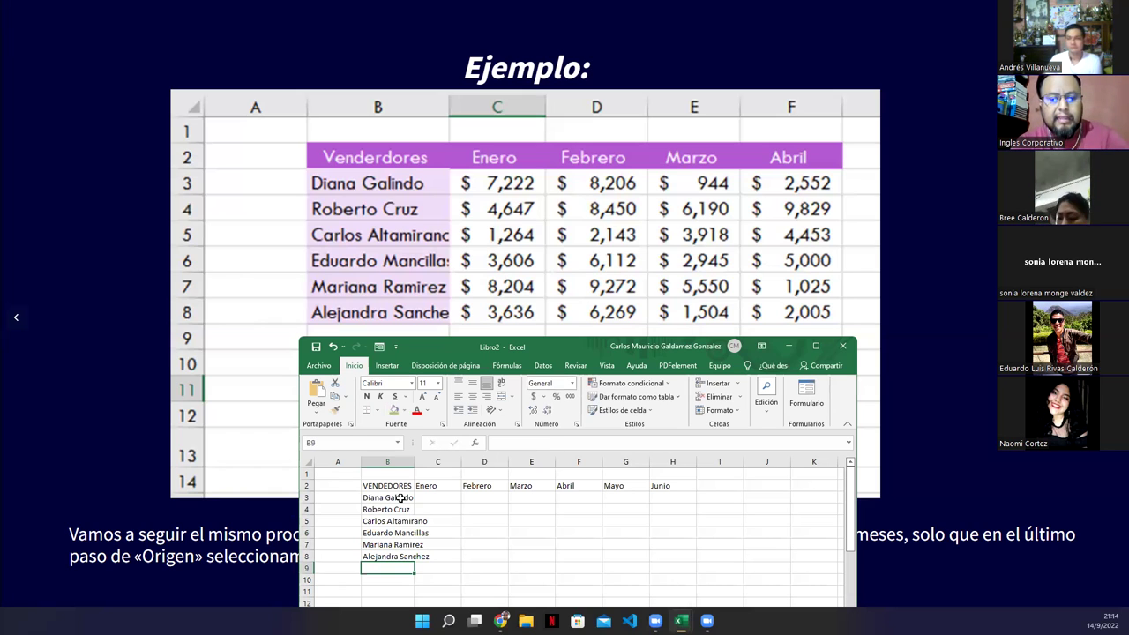
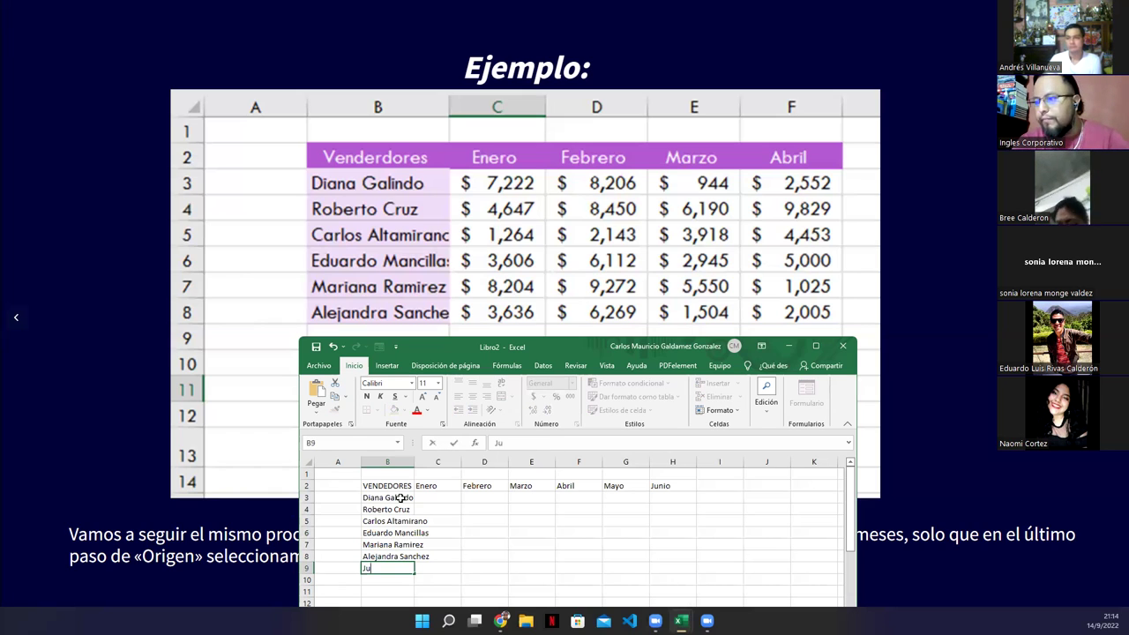
pyautogui.press('Return')
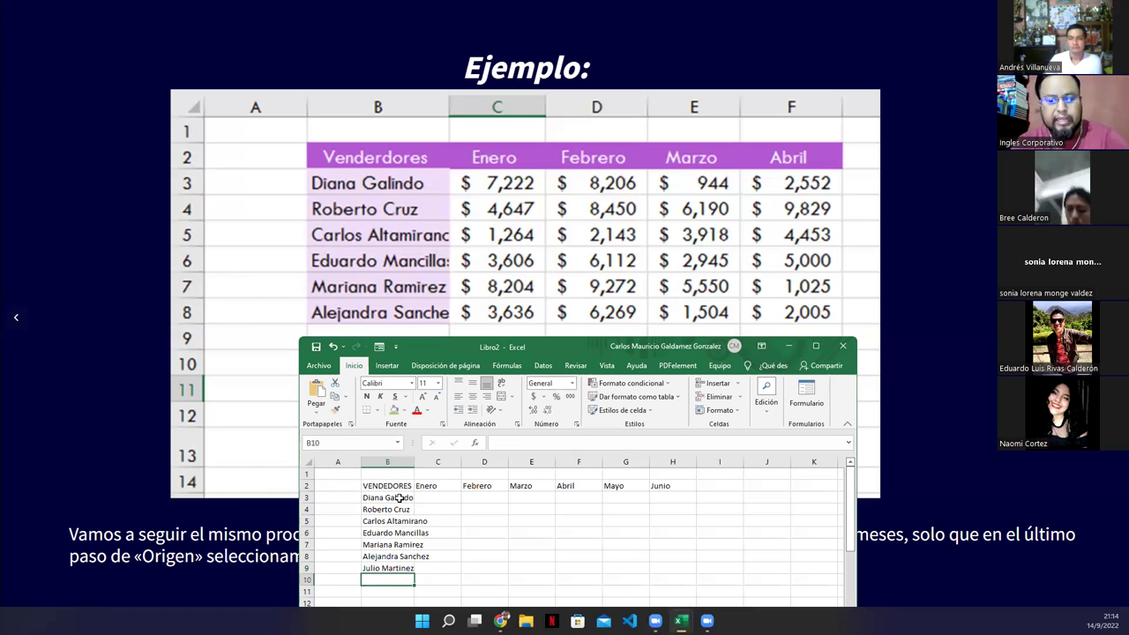
pyautogui.press('Return')
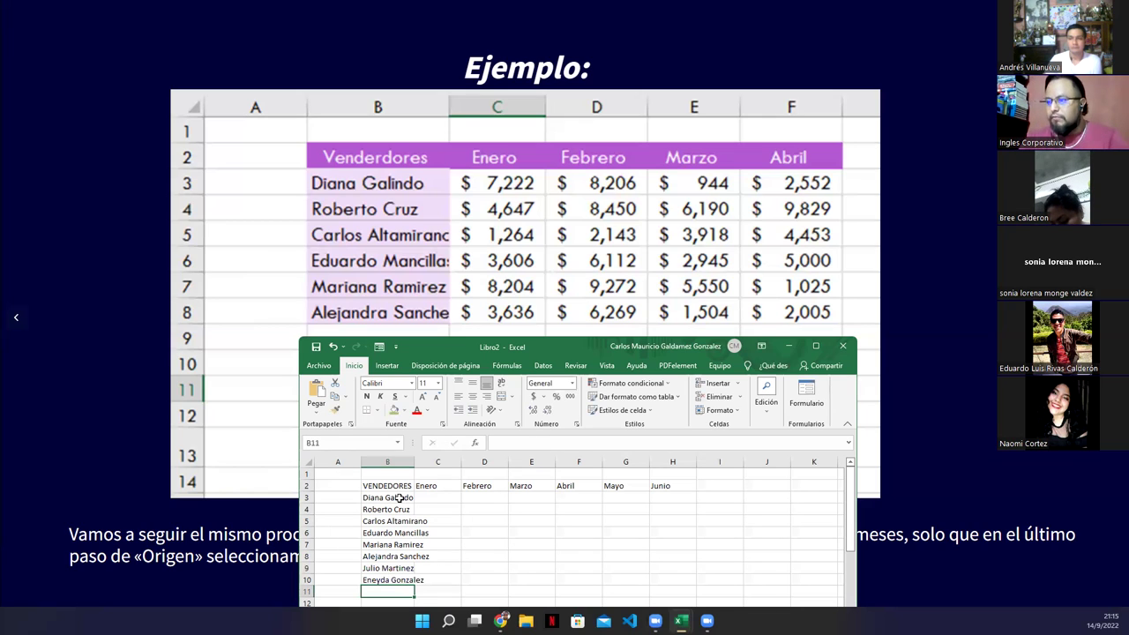
pyautogui.moveTo(400, 498); pyautogui.dragTo(397, 579)
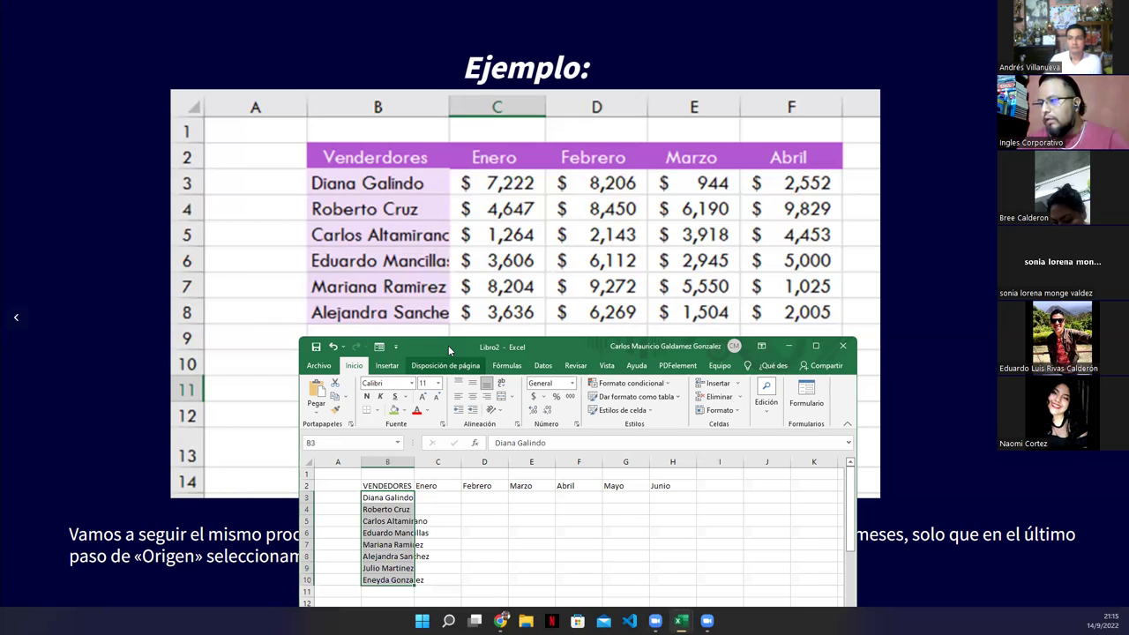
pyautogui.moveTo(448, 347); pyautogui.dragTo(407, 356)
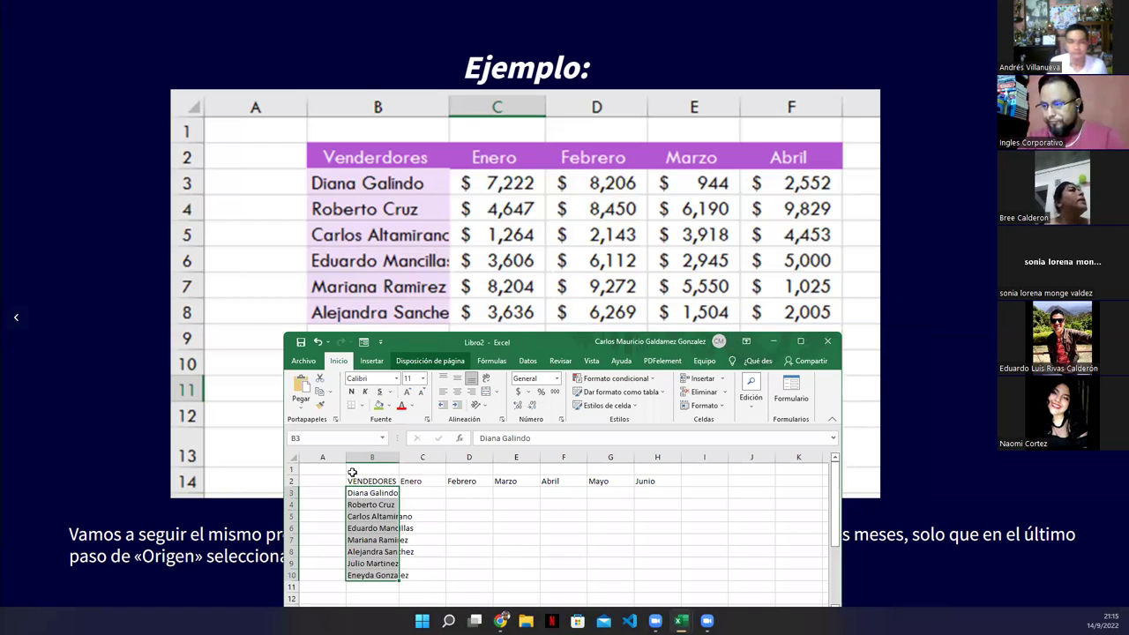
pyautogui.doubleClick(399, 457)
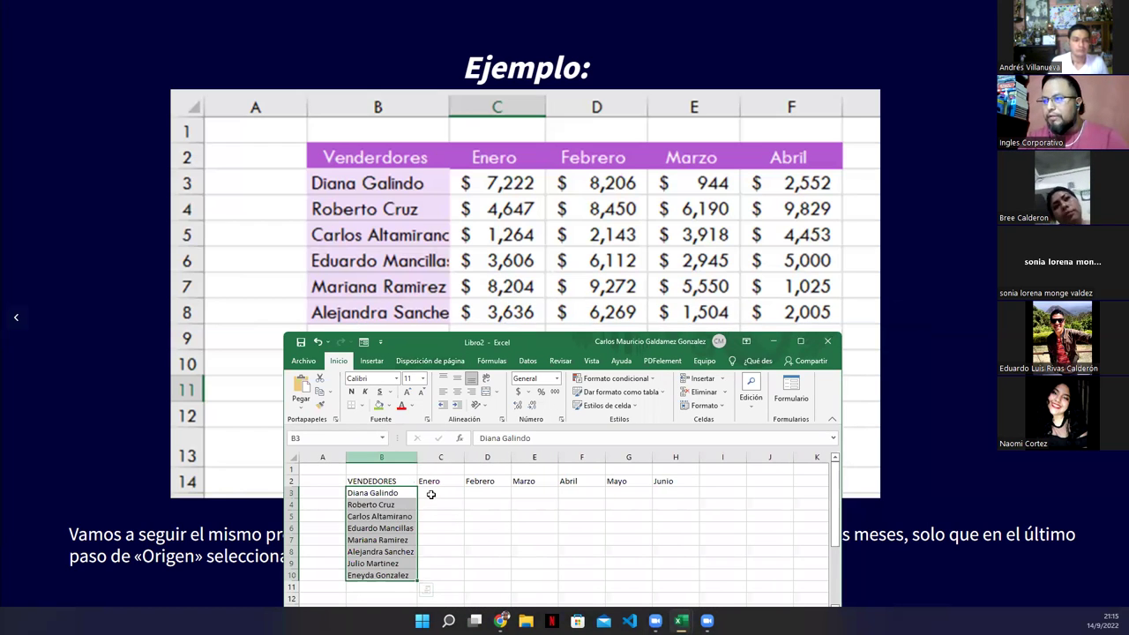
# Enter Enero sales 7222, 4647, 1264 and 3606 in C3:C6
pyautogui.click(431, 494)
pyautogui.write('7222')
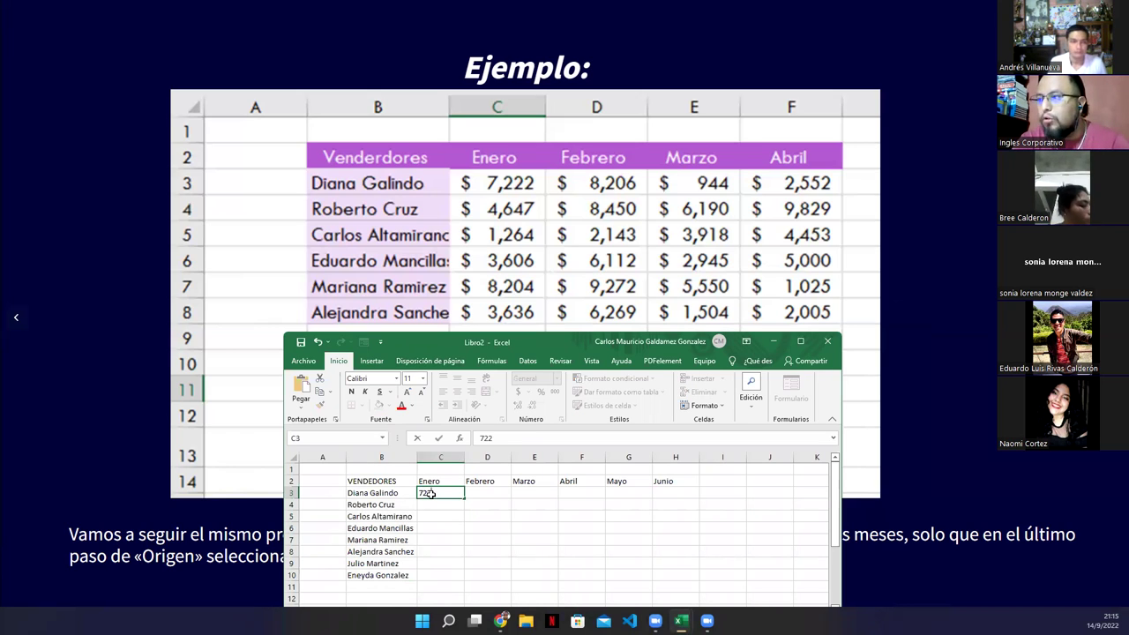
pyautogui.press('Return')
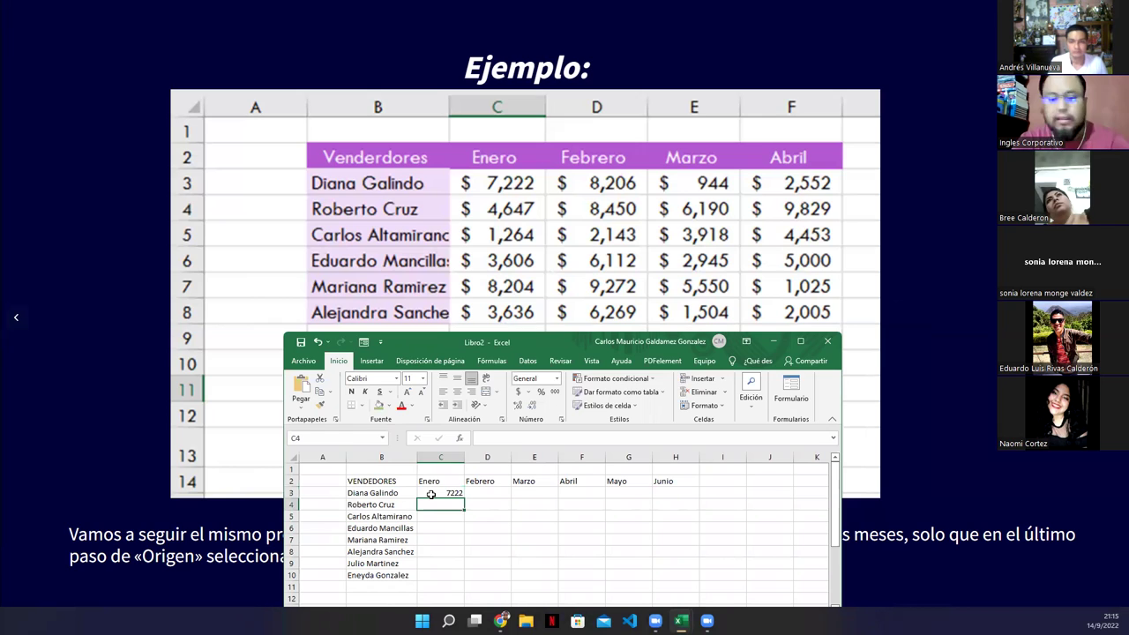
pyautogui.write('4647')
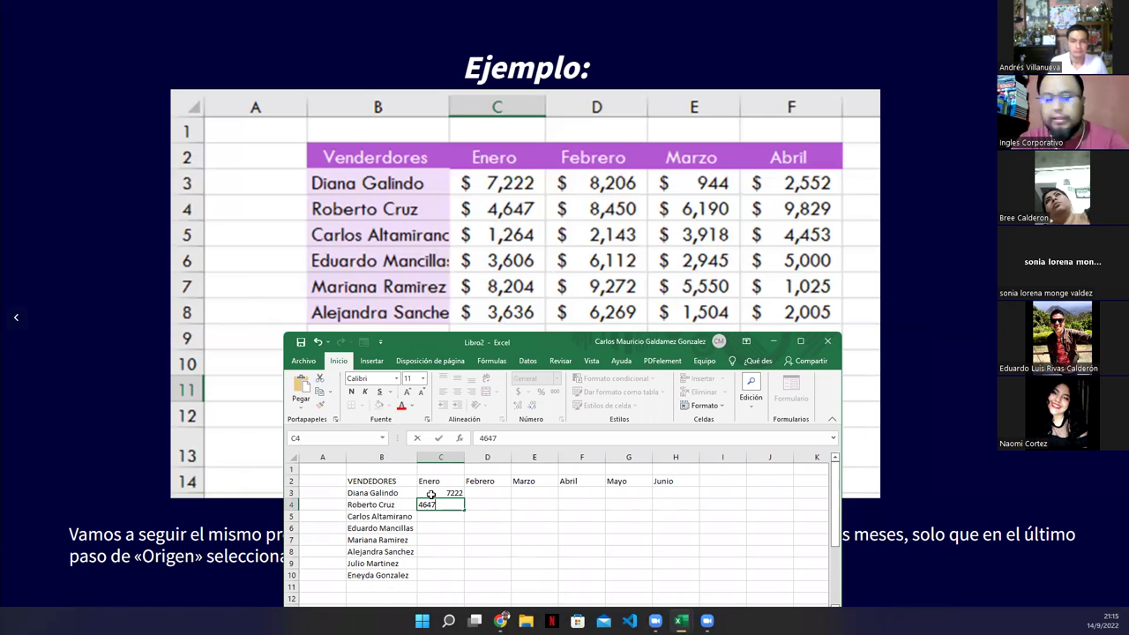
pyautogui.press('Return')
pyautogui.write('12')
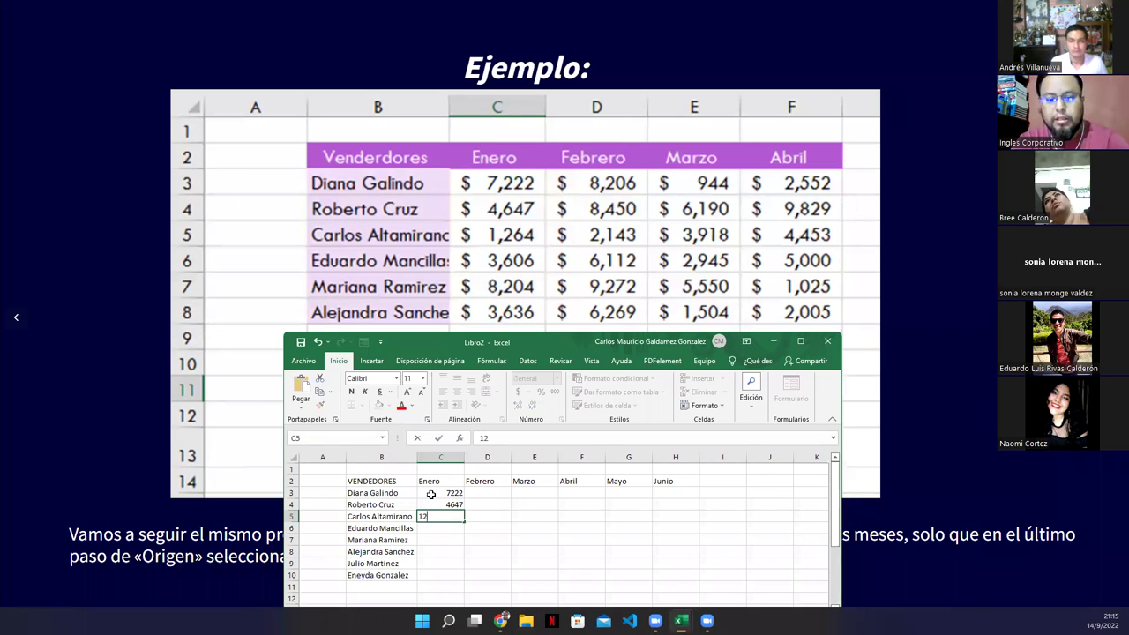
pyautogui.write('64')
pyautogui.press('Return')
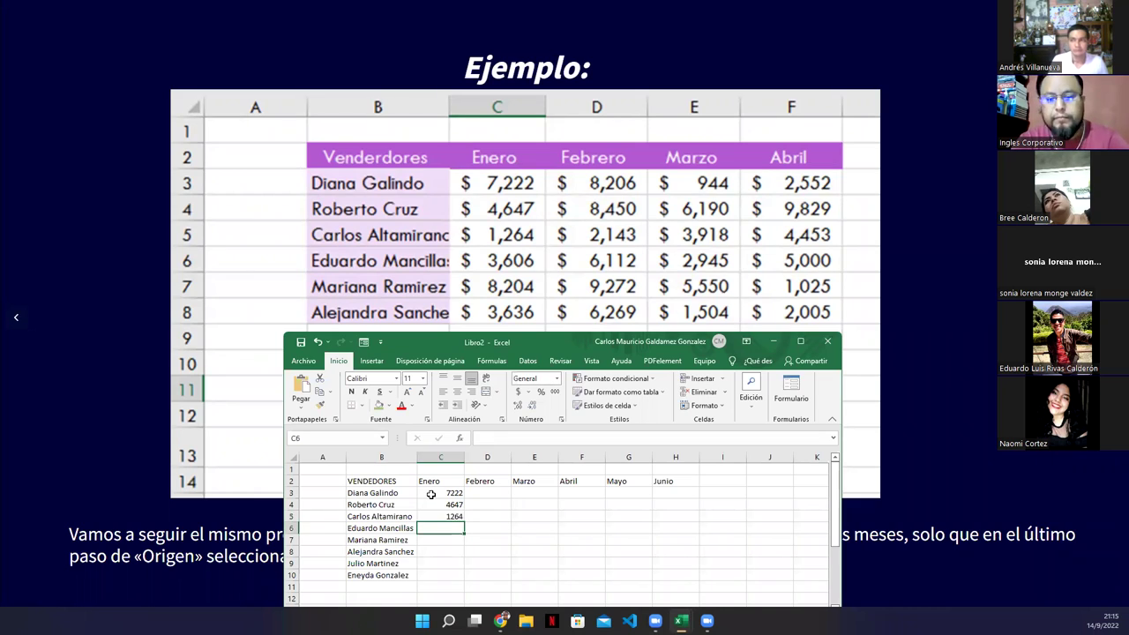
pyautogui.write('3609')
pyautogui.press('BackSpace')
pyautogui.write('6')
pyautogui.press('Return')
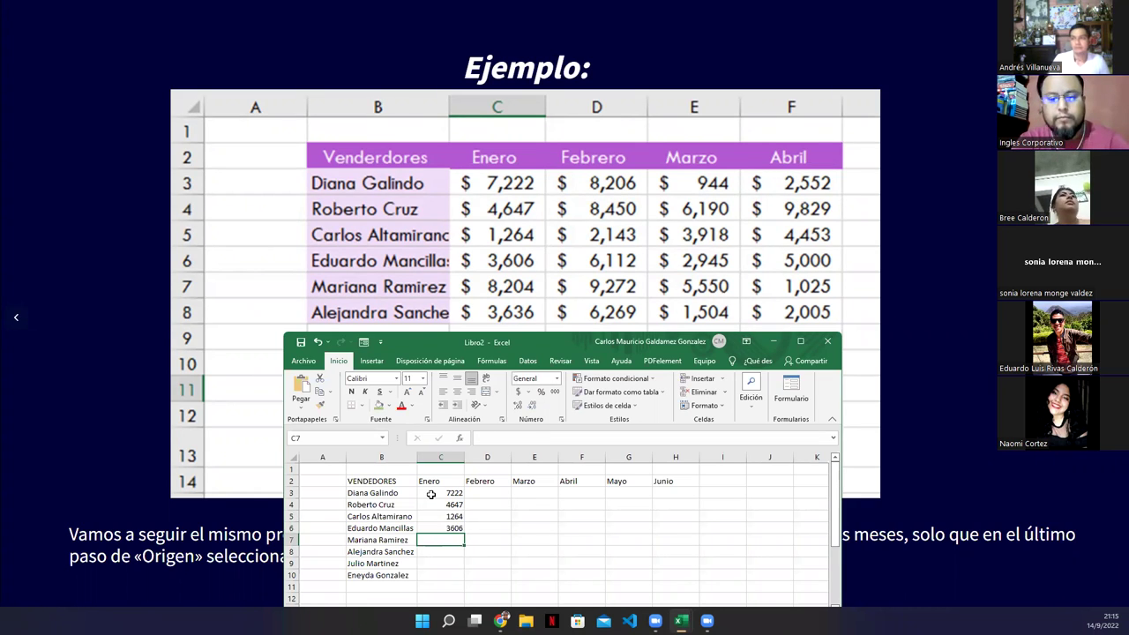
# Review the Enero entries, then set C7 to 8204 and C8 to 3636
pyautogui.write('36376')
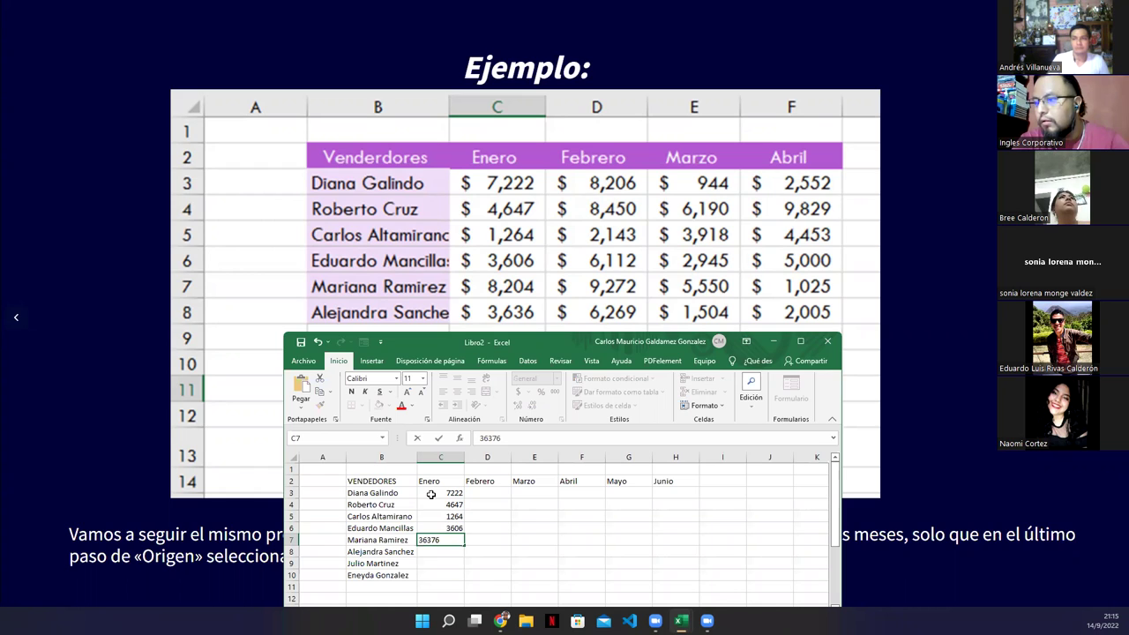
pyautogui.press('BackSpace')
pyautogui.press('BackSpace')
pyautogui.press('BackSpace')
pyautogui.press('BackSpace')
pyautogui.write('6')
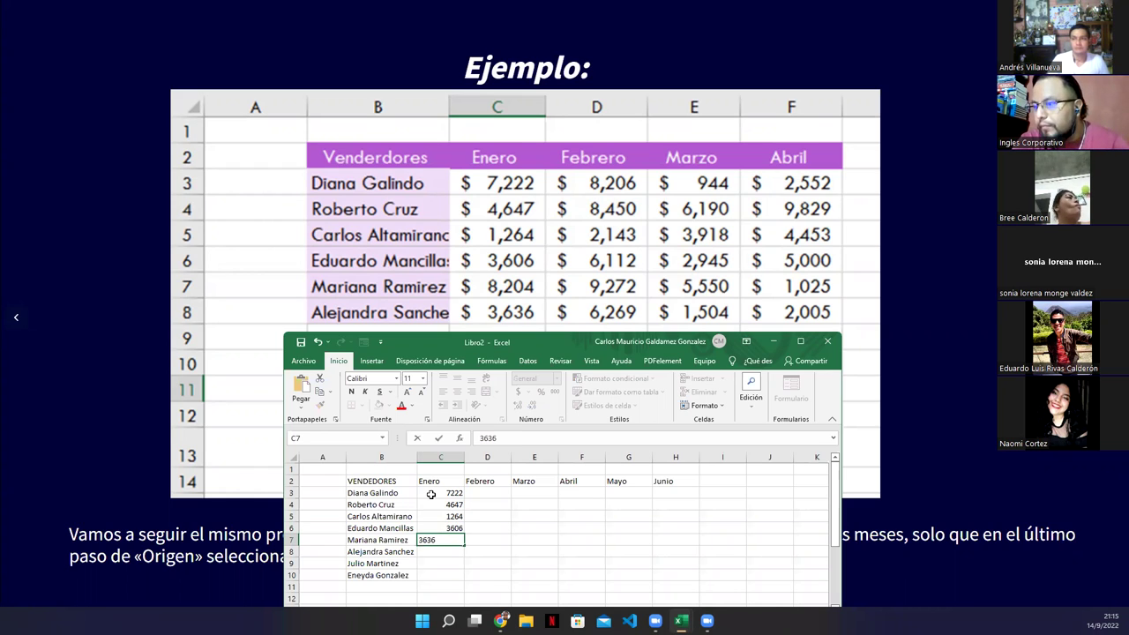
pyautogui.press('Return')
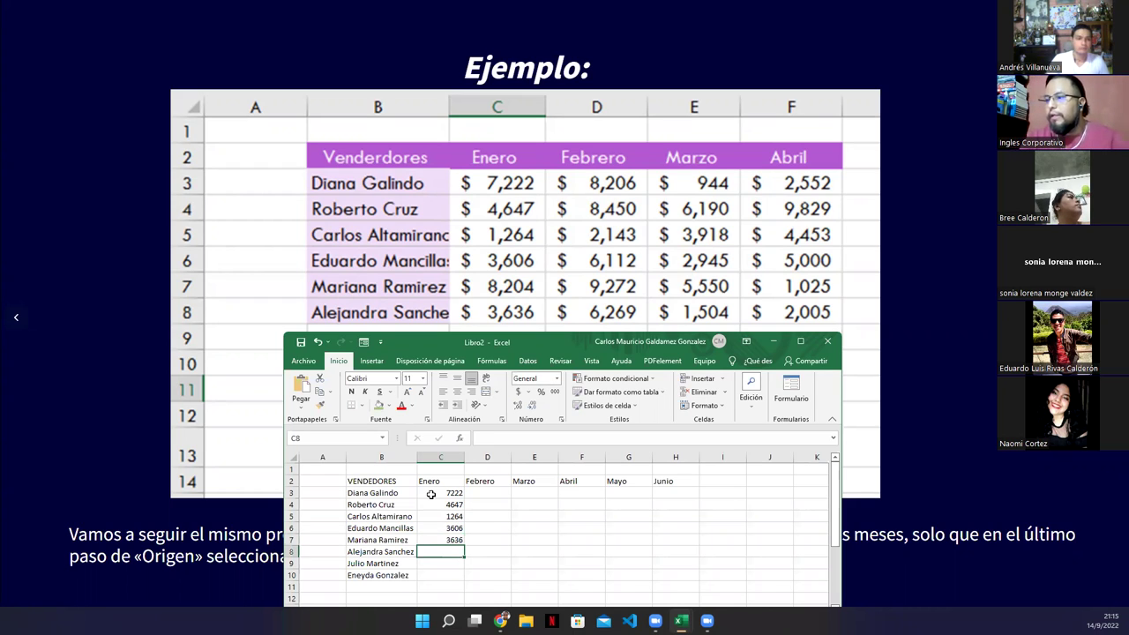
pyautogui.click(432, 495)
pyautogui.click(435, 504)
pyautogui.click(435, 516)
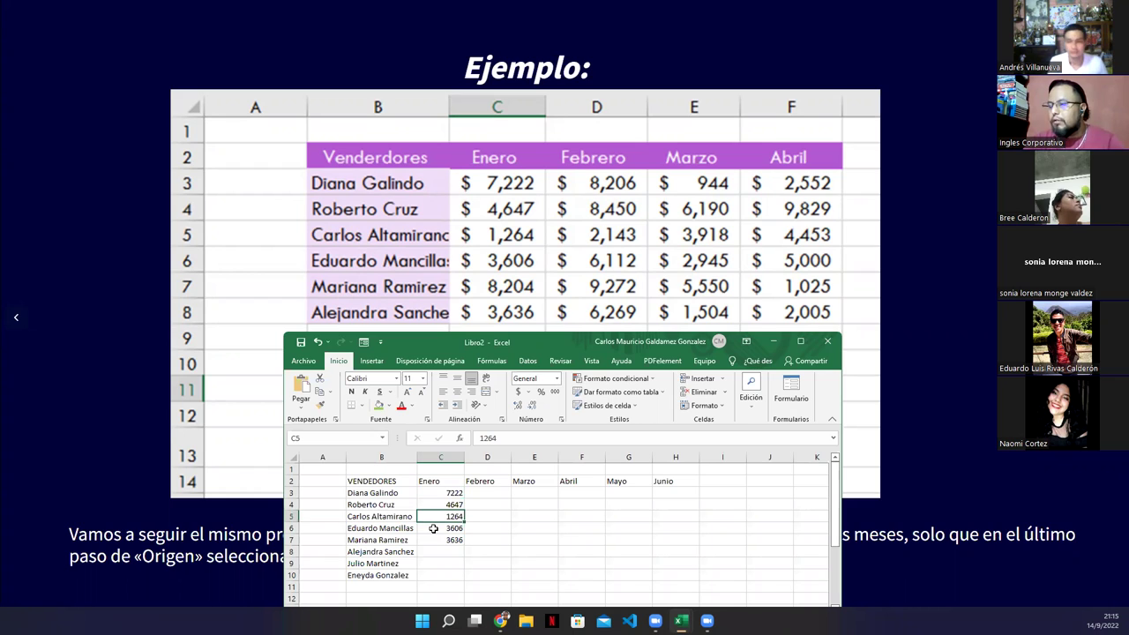
pyautogui.click(433, 529)
pyautogui.click(433, 539)
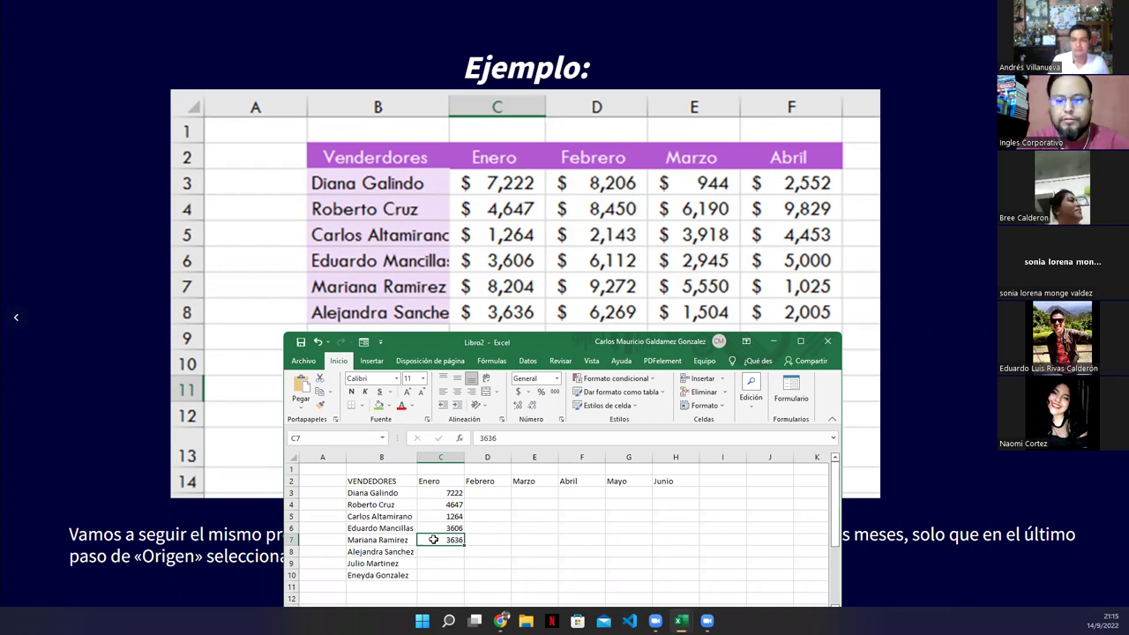
pyautogui.write('8')
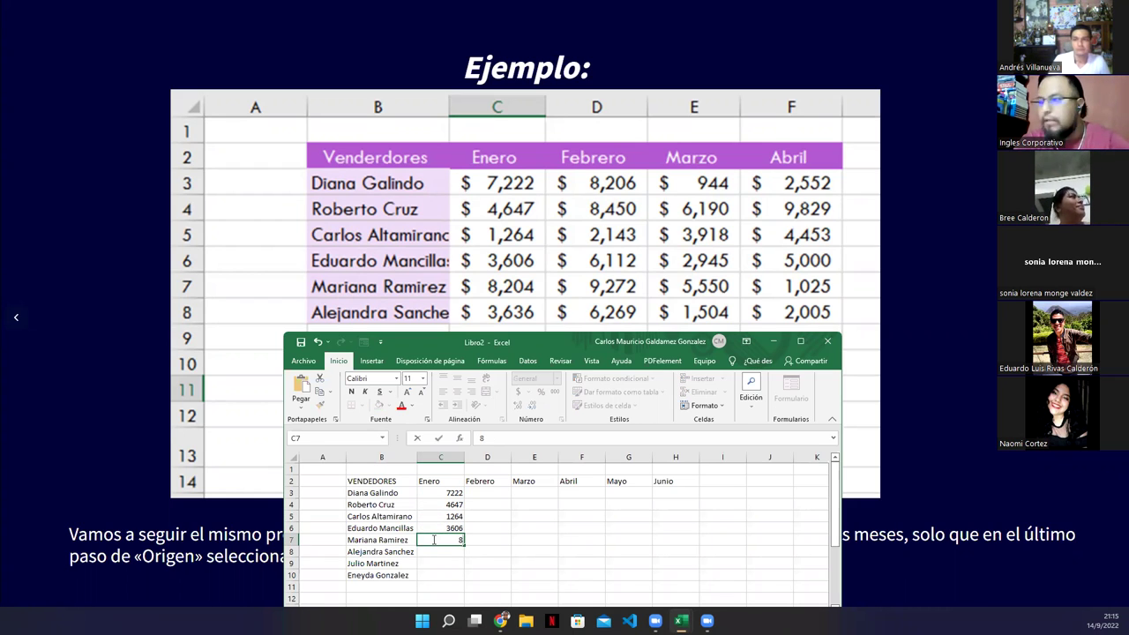
pyautogui.write('204')
pyautogui.press('Return')
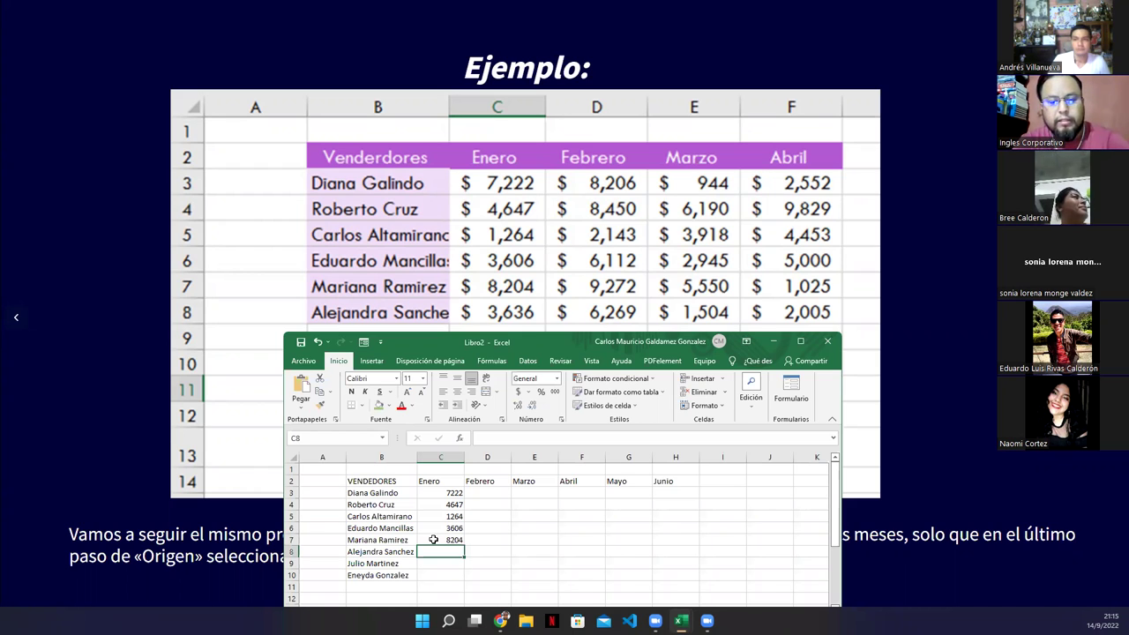
pyautogui.write('3636')
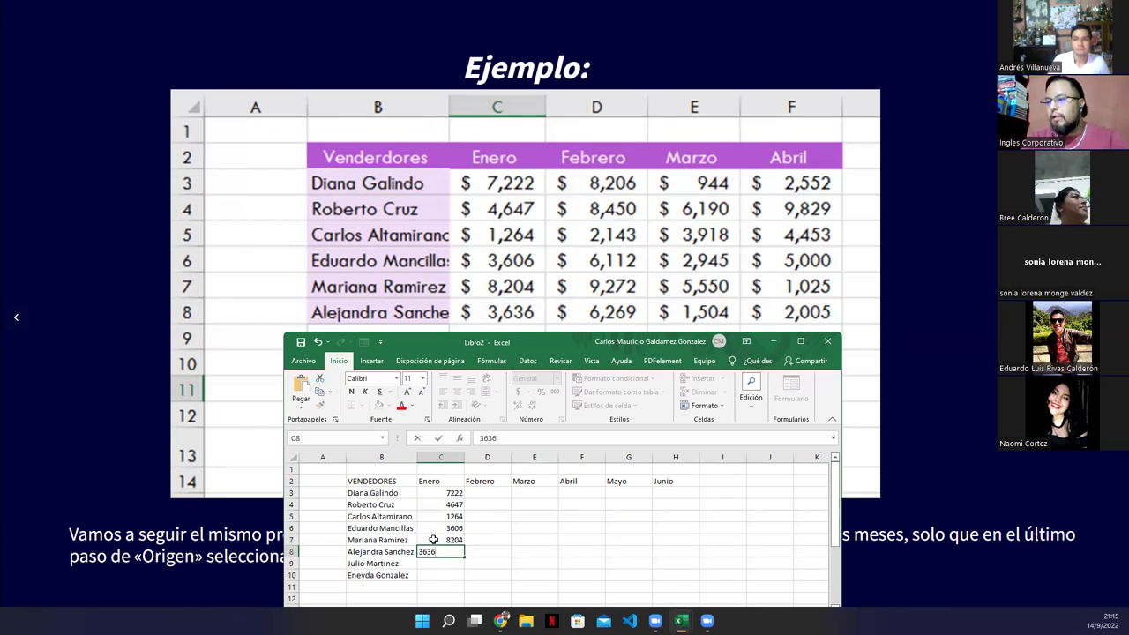
# Fill Febrero sales in D3:D8: 8206, 8450, 2143, 6112, 9272, 6269
pyautogui.click(485, 492)
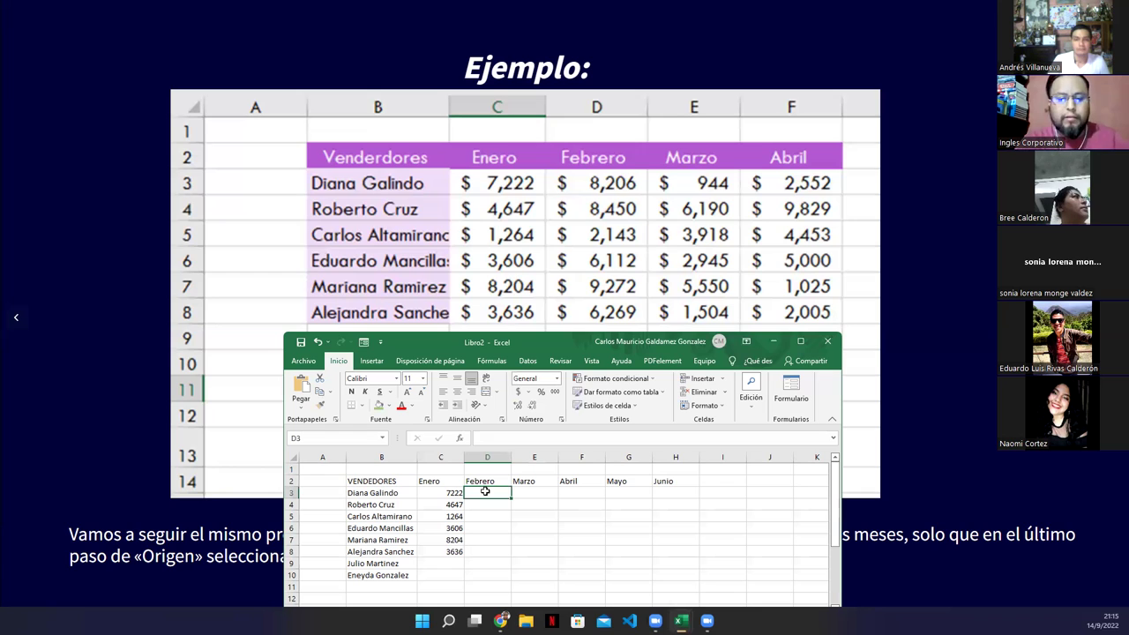
pyautogui.write('82')
pyautogui.write('06')
pyautogui.press('Return')
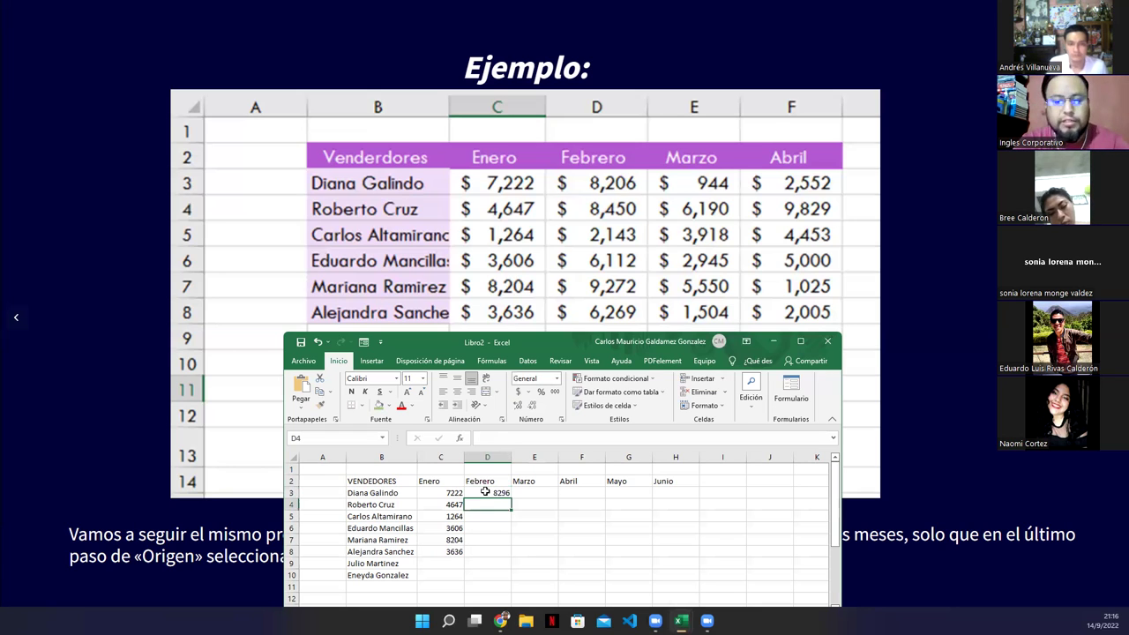
pyautogui.write('8450')
pyautogui.press('Return')
pyautogui.write('21')
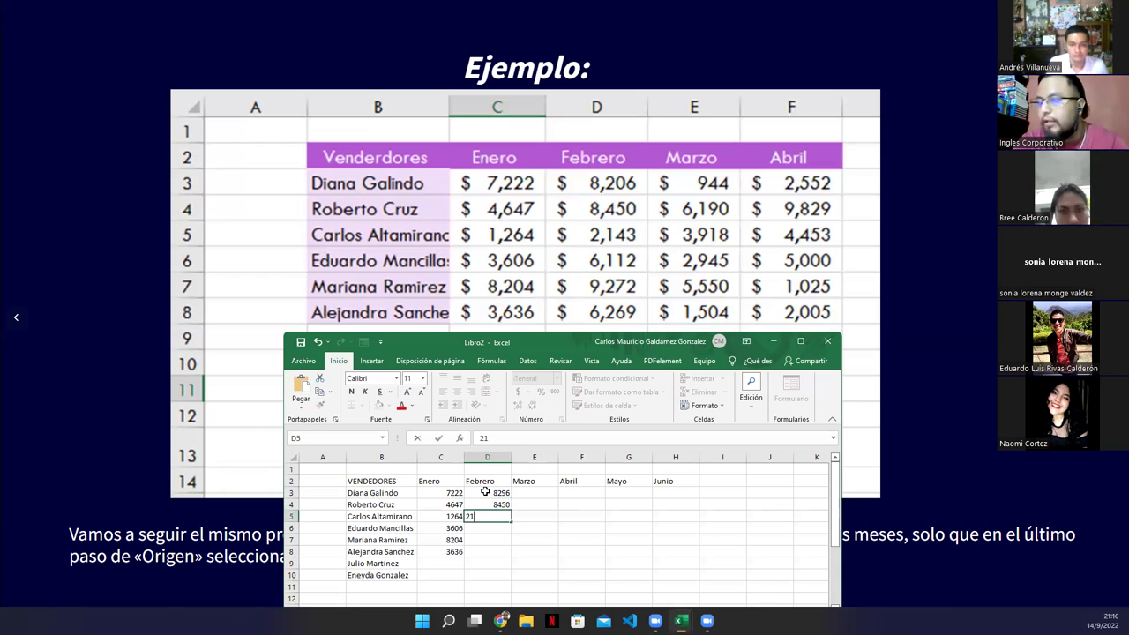
pyautogui.write('43')
pyautogui.press('Return')
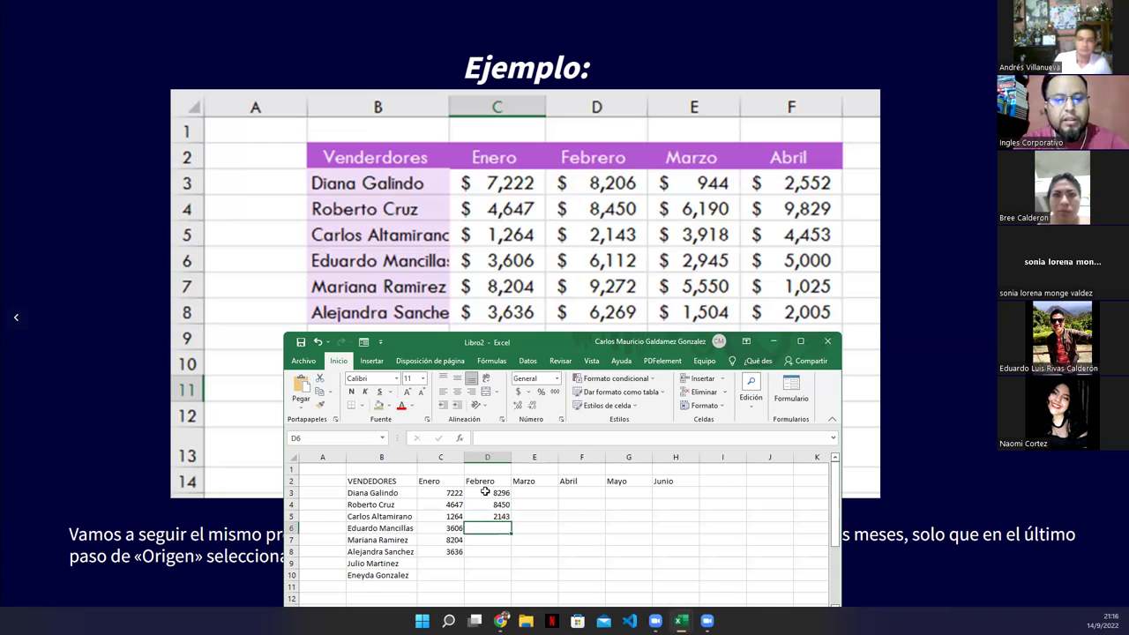
pyautogui.write('6112')
pyautogui.press('Return')
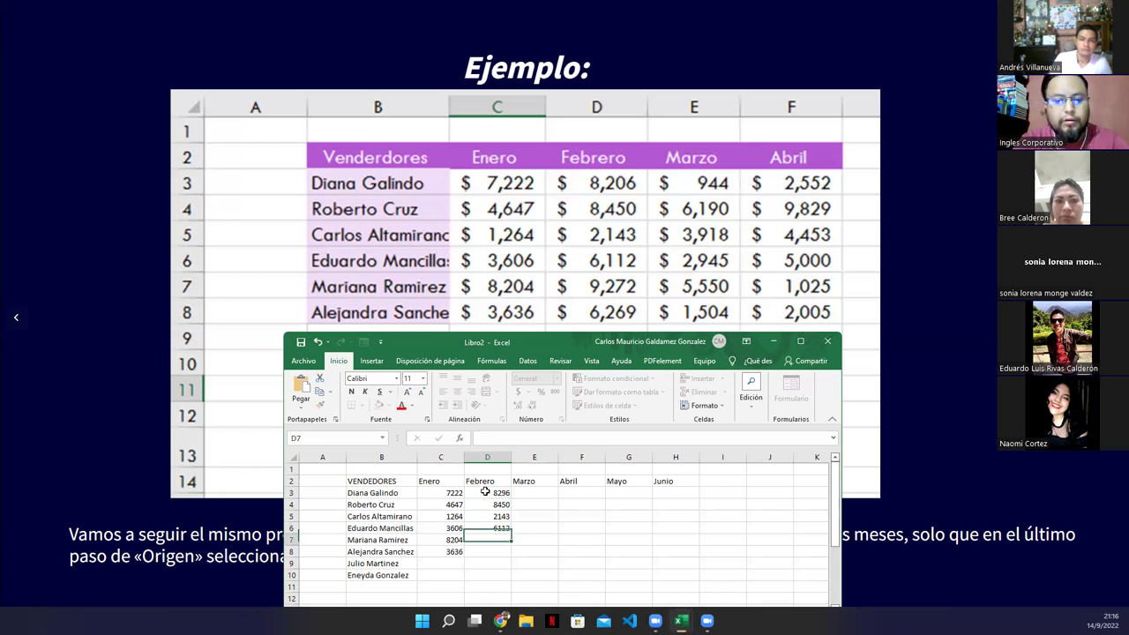
pyautogui.write('92')
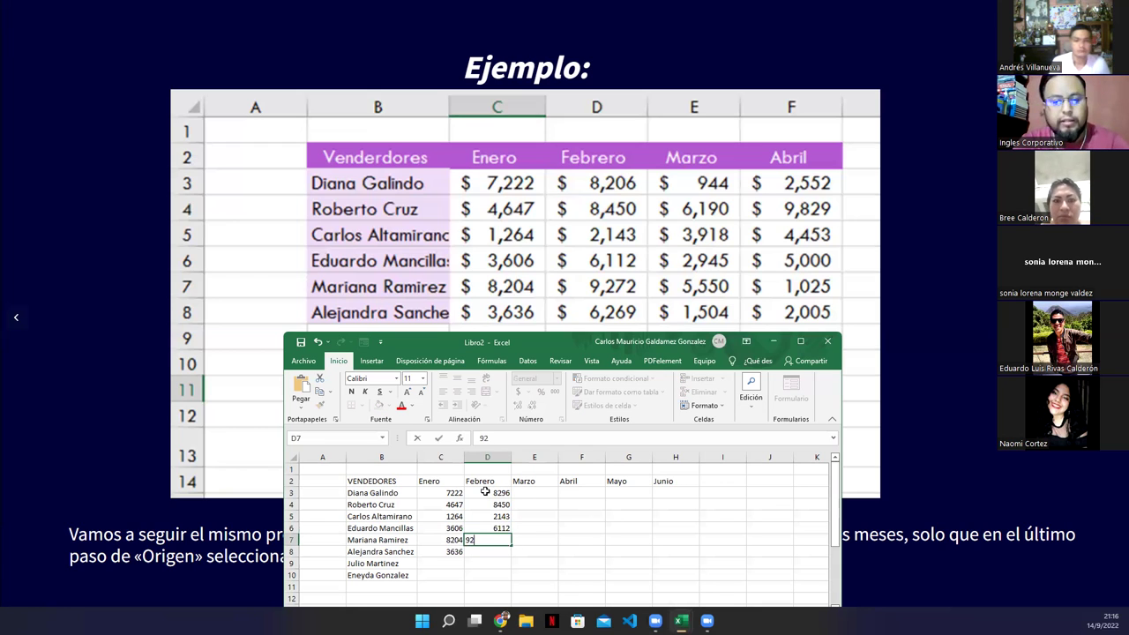
pyautogui.write('72')
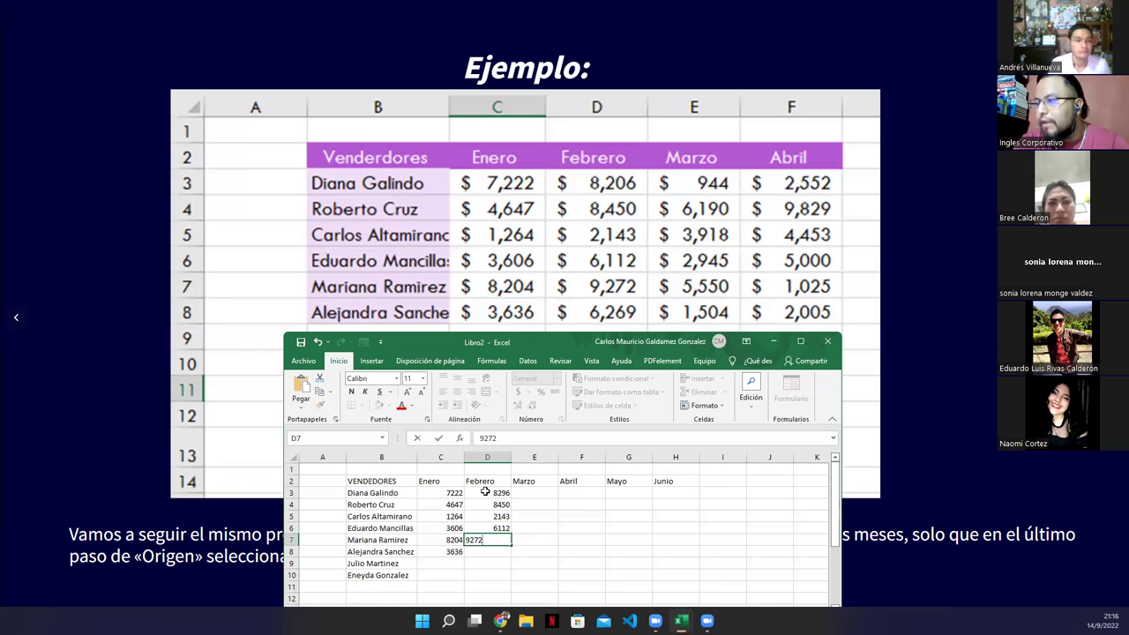
pyautogui.press('Return')
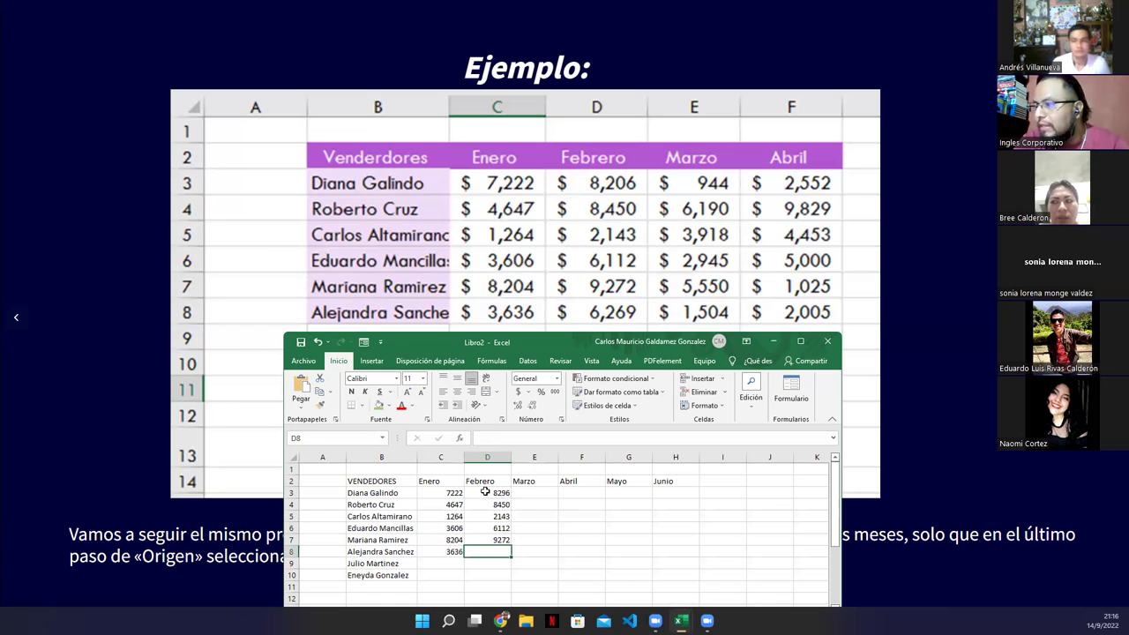
pyautogui.write('626')
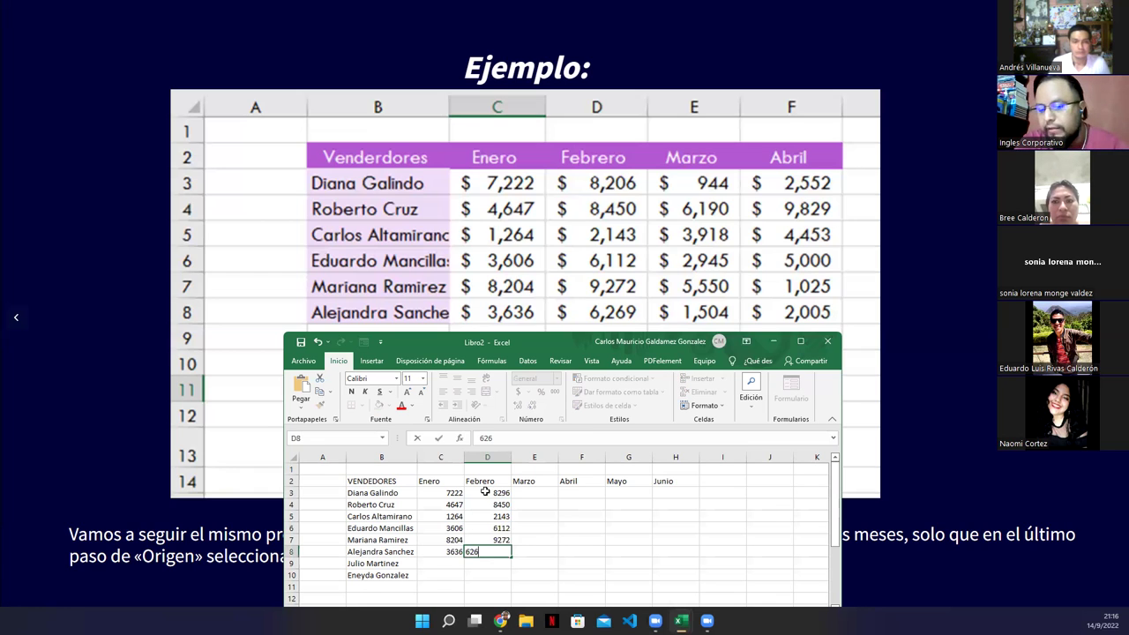
pyautogui.write('9')
pyautogui.press('Tab')
# Enter row 3's Marzo–Junio sales: 944, 2552, 8780, 6577
pyautogui.press('Up')
pyautogui.press('Up')
pyautogui.press('Up')
pyautogui.press('Up')
pyautogui.press('Up')
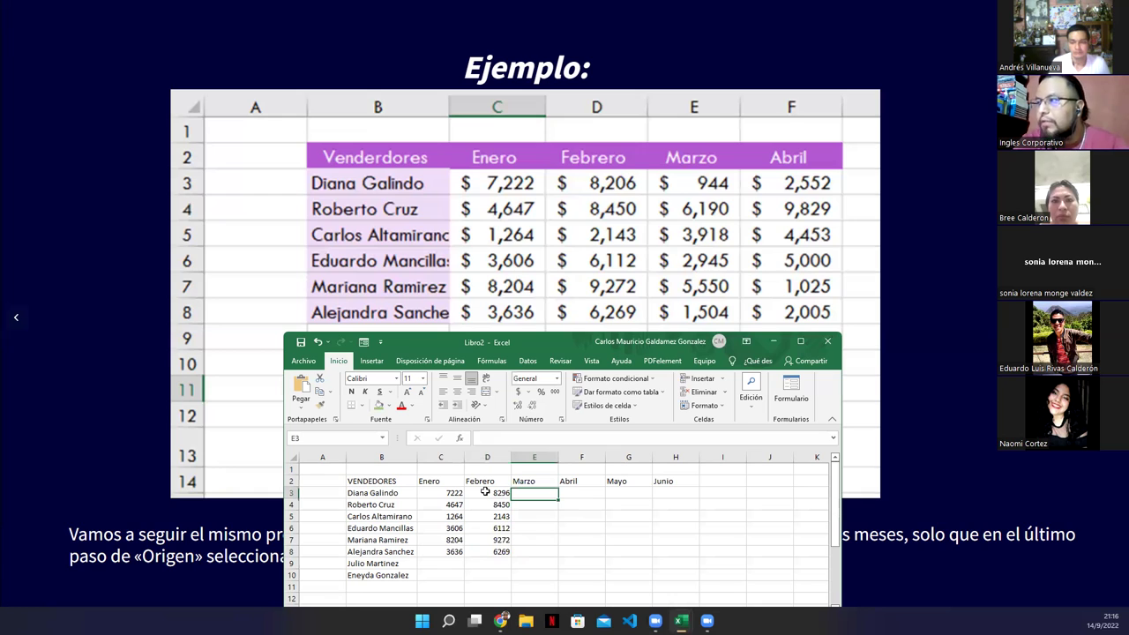
pyautogui.write('944')
pyautogui.press('Tab')
pyautogui.write('2552')
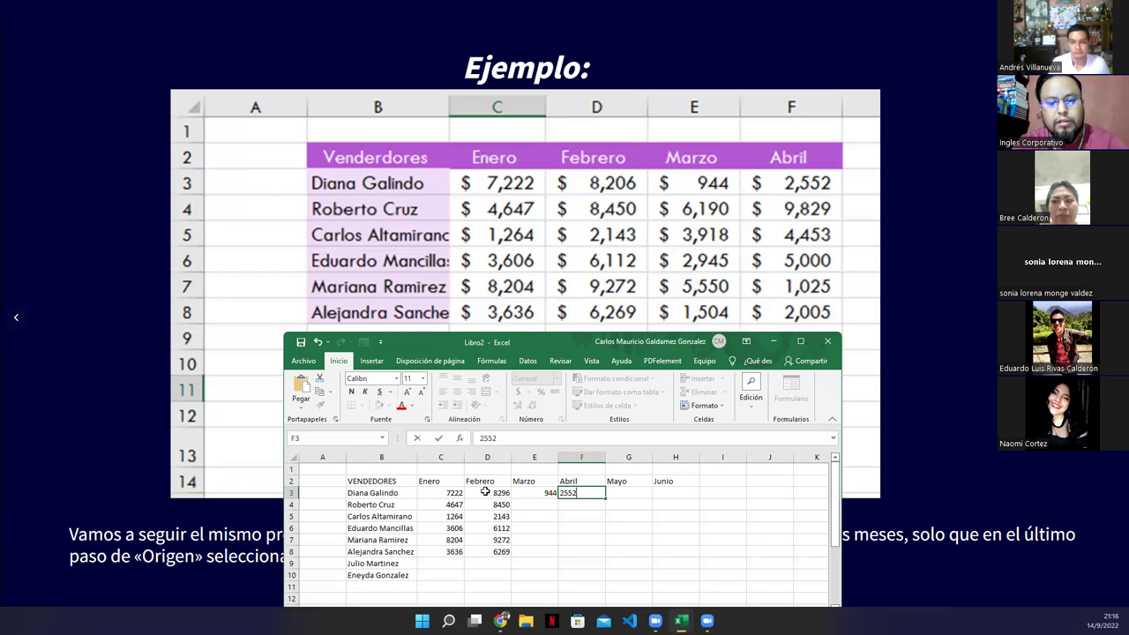
pyautogui.press('Tab')
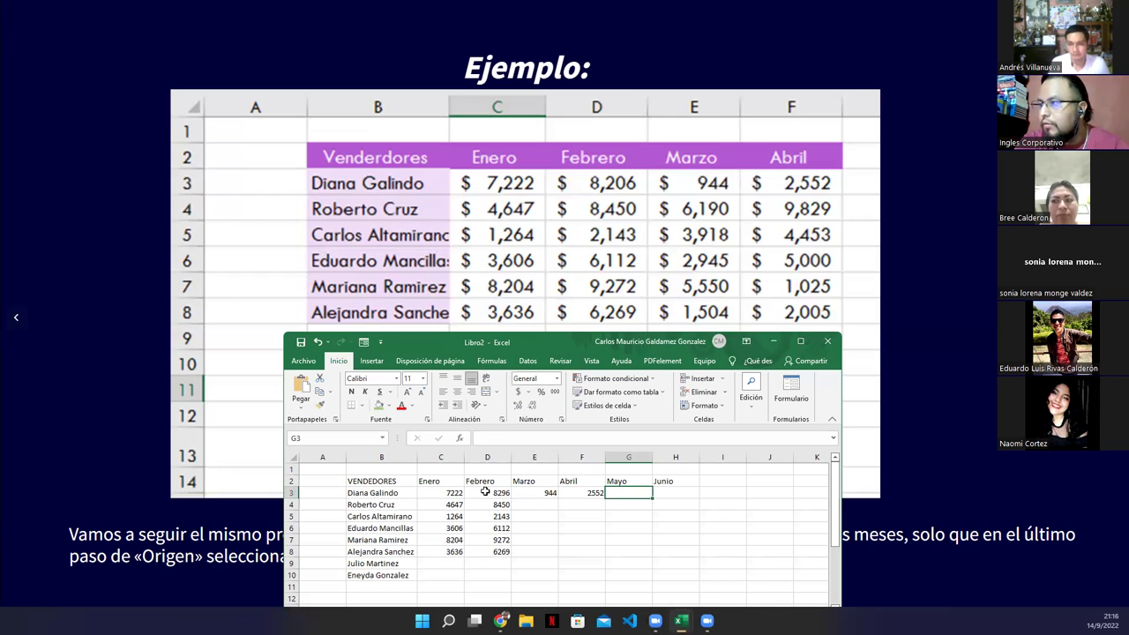
pyautogui.write('8')
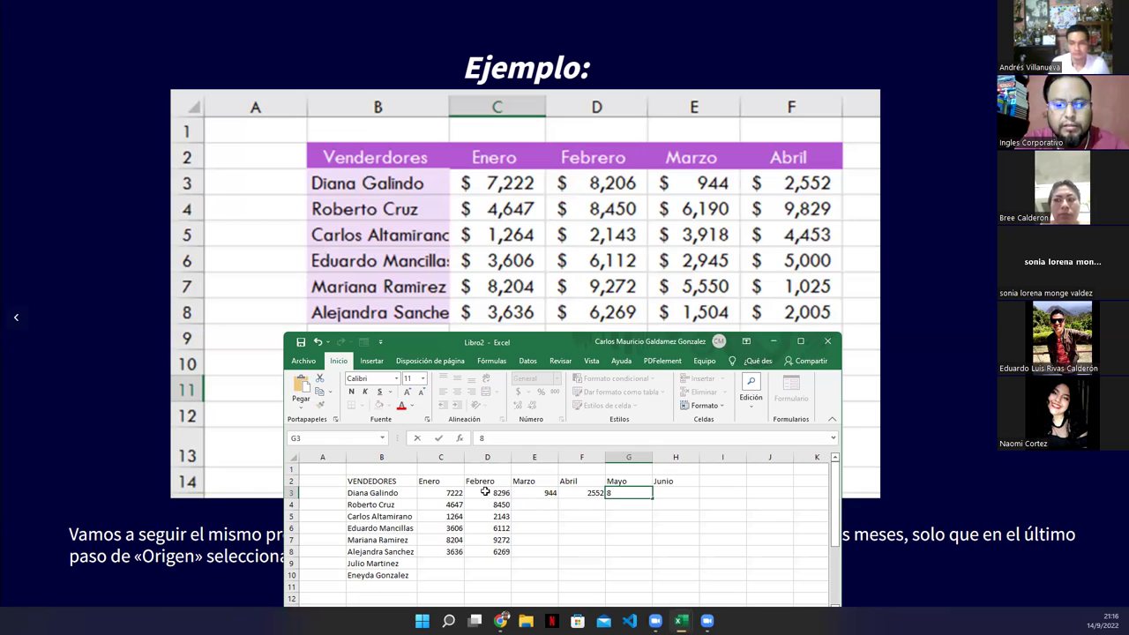
pyautogui.write('780')
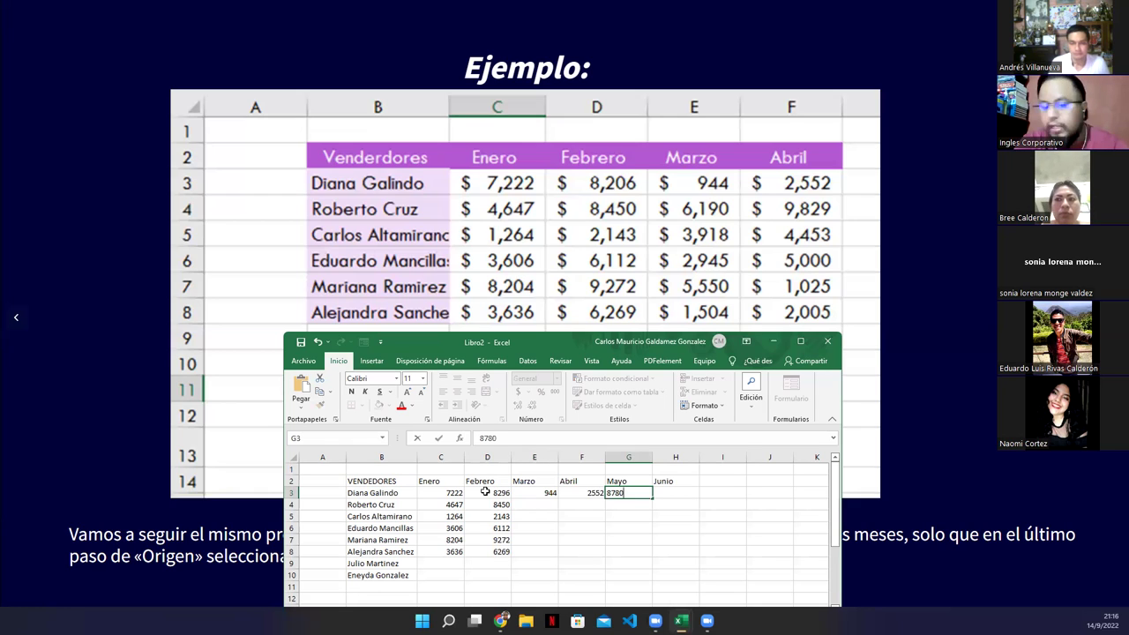
pyautogui.press('Tab')
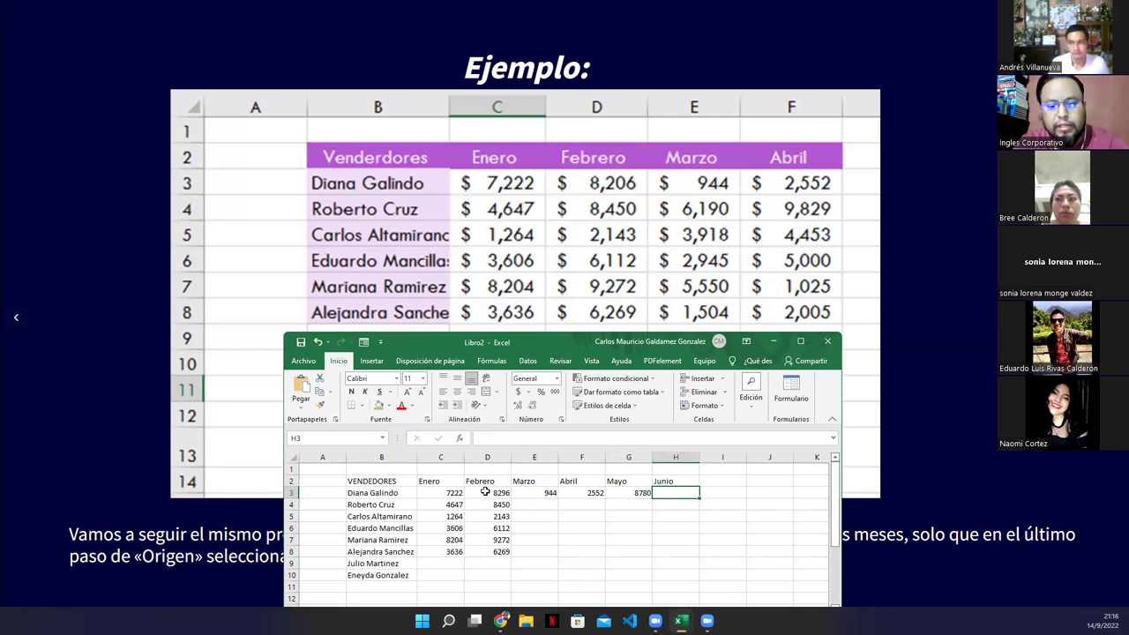
pyautogui.write('6577')
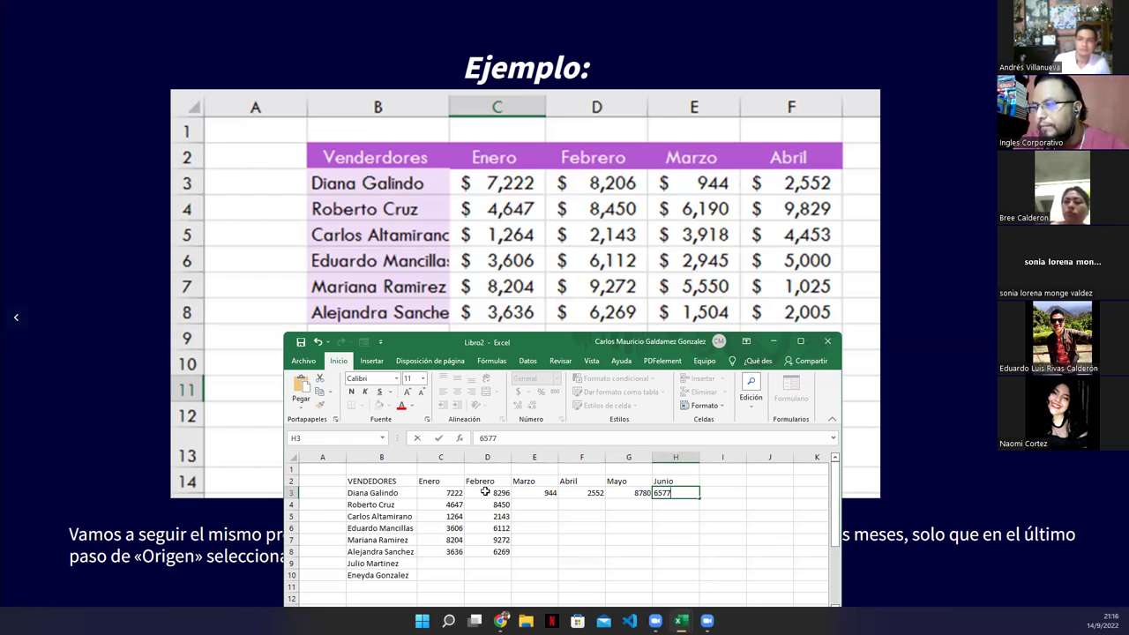
pyautogui.press('Return')
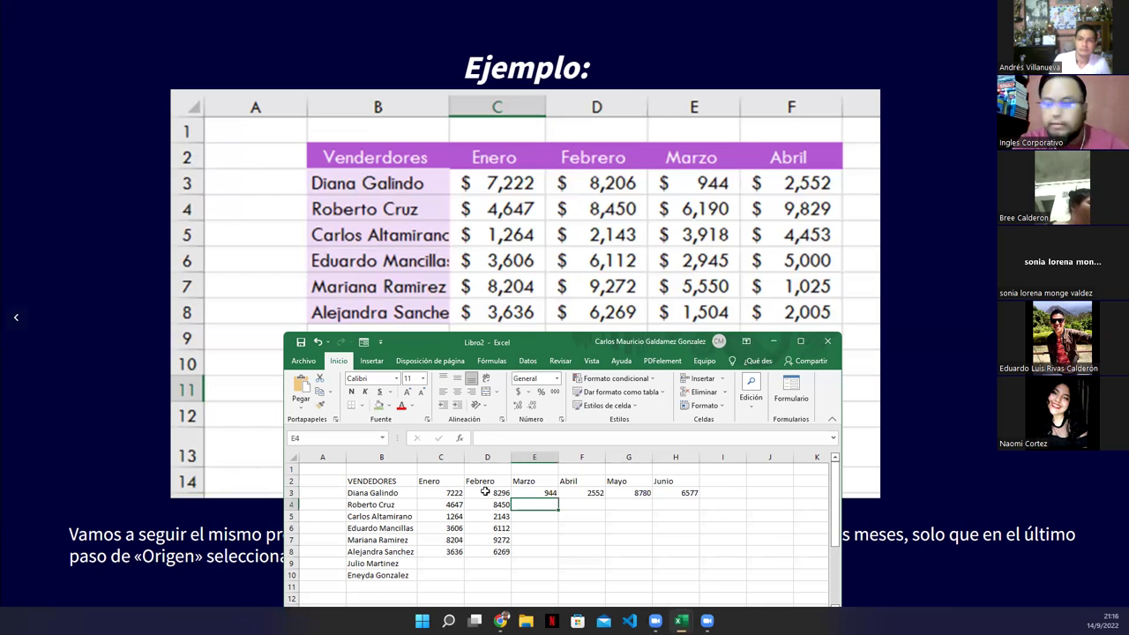
# Enter row 4's Marzo–Junio sales: 6190, 9829, 9100, 10980
pyautogui.write('619')
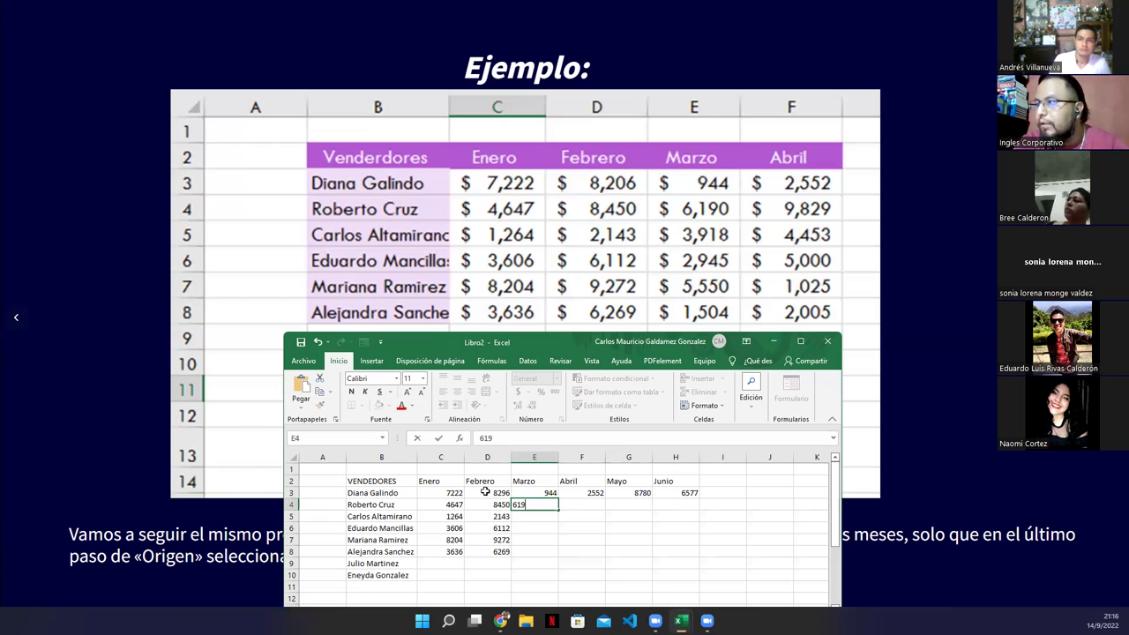
pyautogui.write('0')
pyautogui.press('Tab')
pyautogui.write('9')
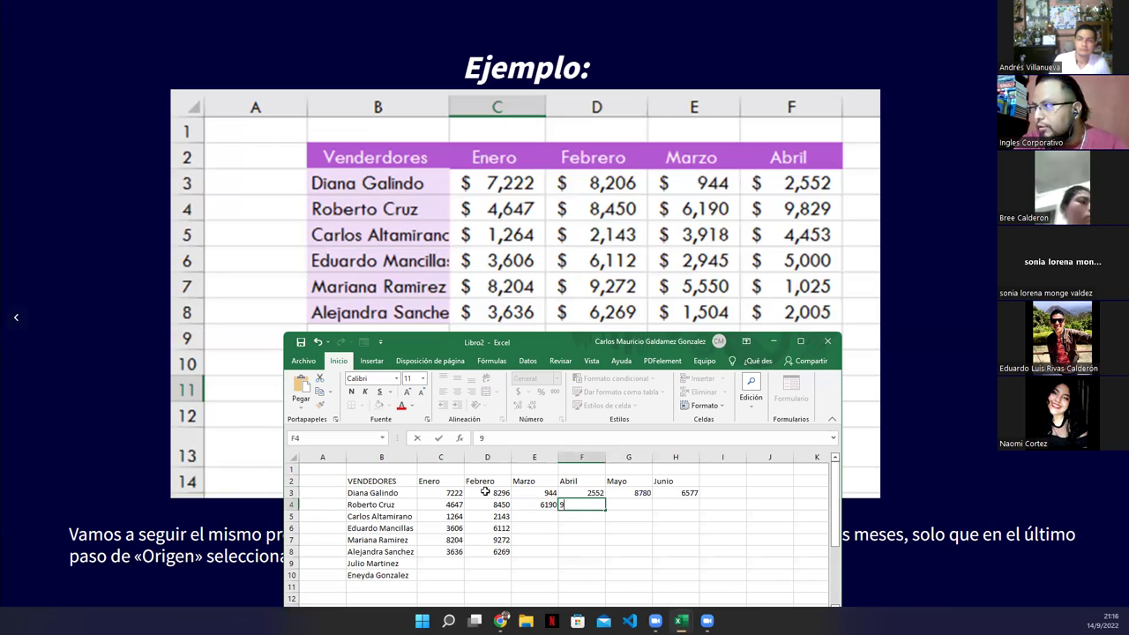
pyautogui.write('8')
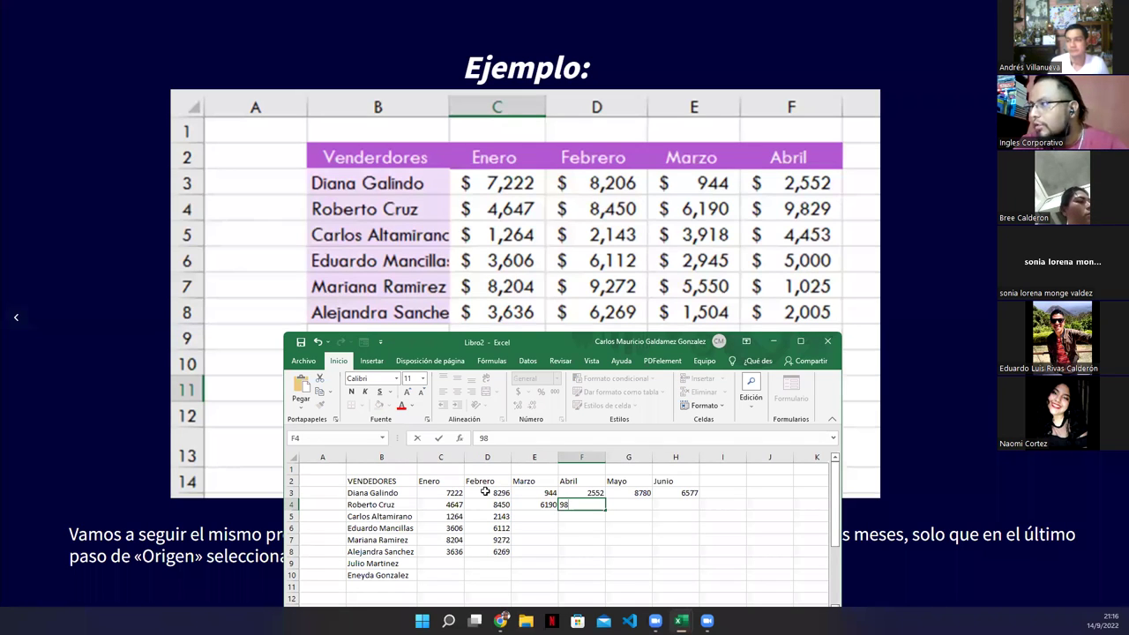
pyautogui.write('29')
pyautogui.press('Tab')
pyautogui.write('910')
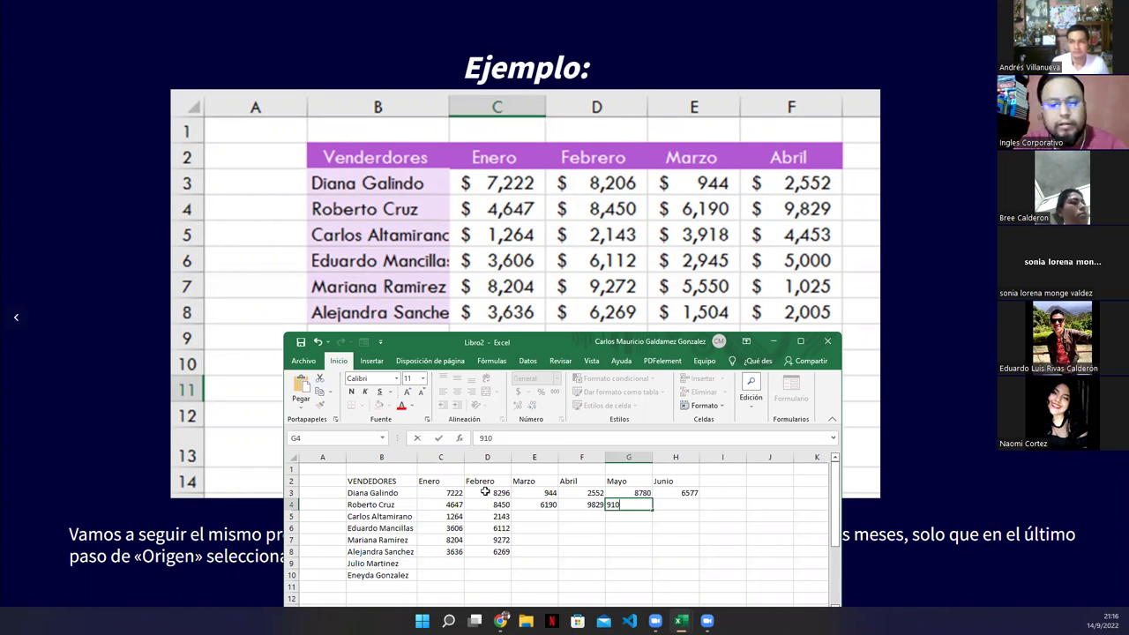
pyautogui.write('0')
pyautogui.press('Tab')
pyautogui.write('10980')
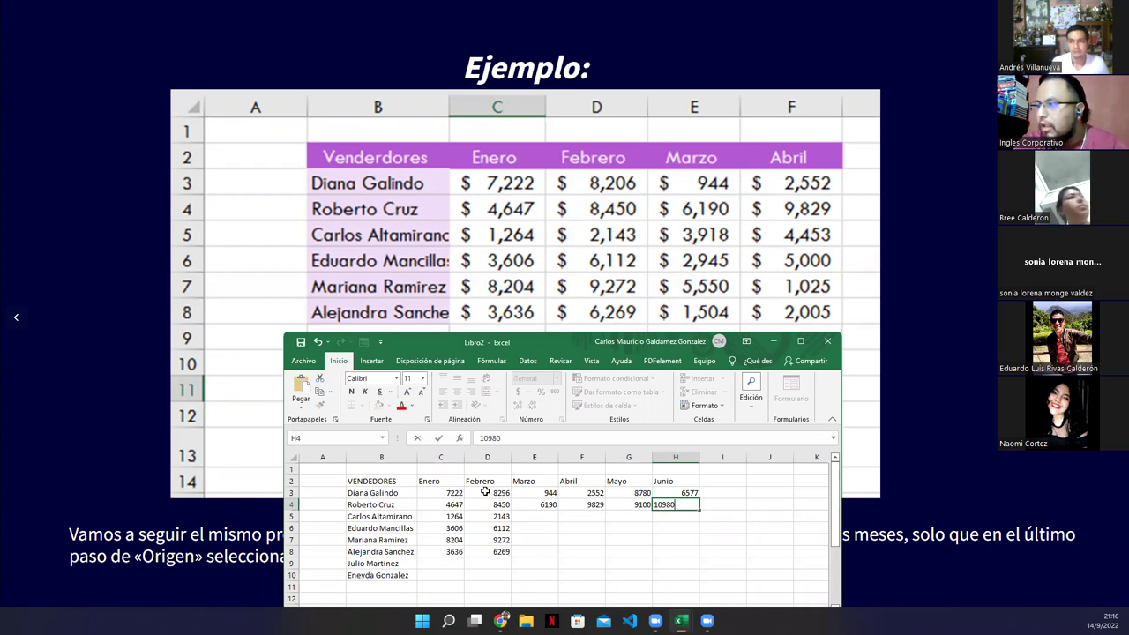
pyautogui.press('Return')
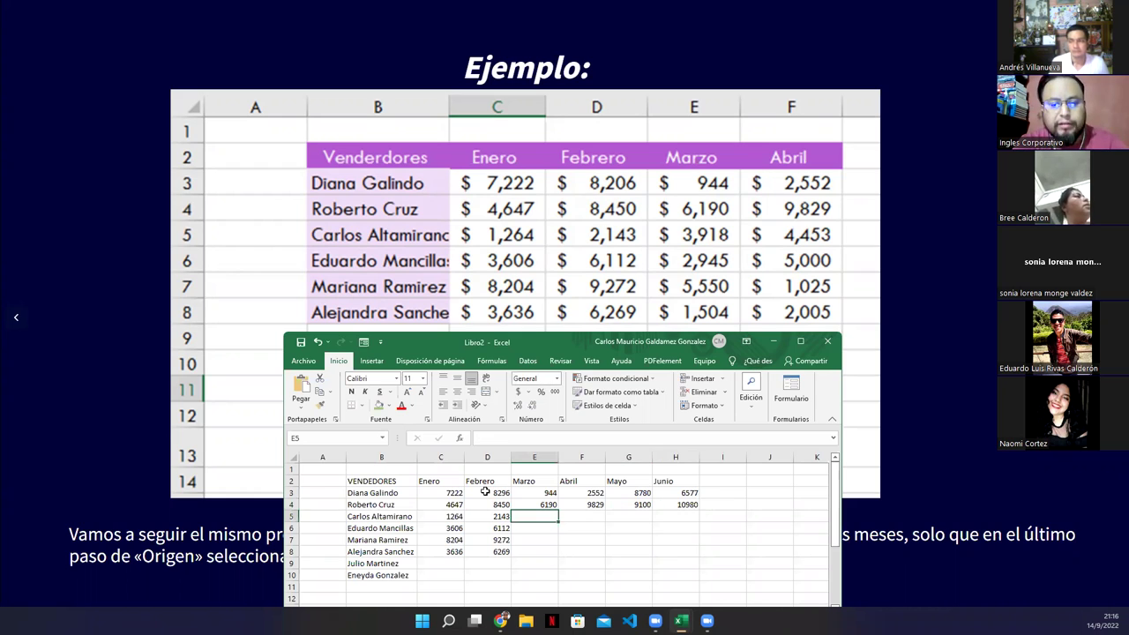
# Enter row 5's Marzo–Junio sales: 3918, 4453, 5578, 9987
pyautogui.write('3918')
pyautogui.press('Tab')
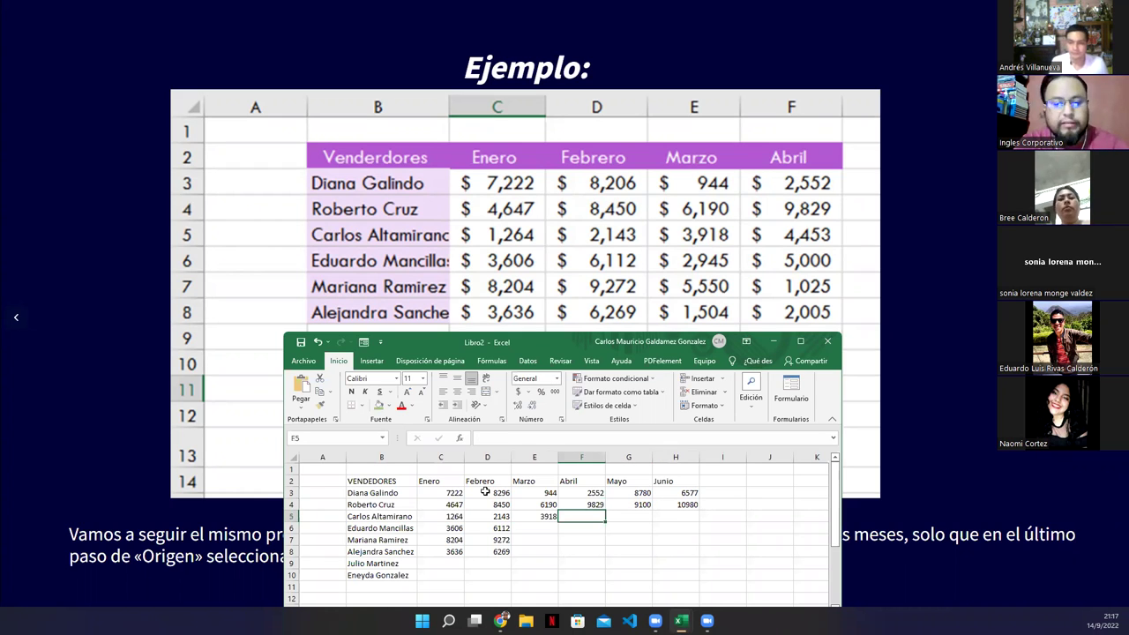
pyautogui.write('445')
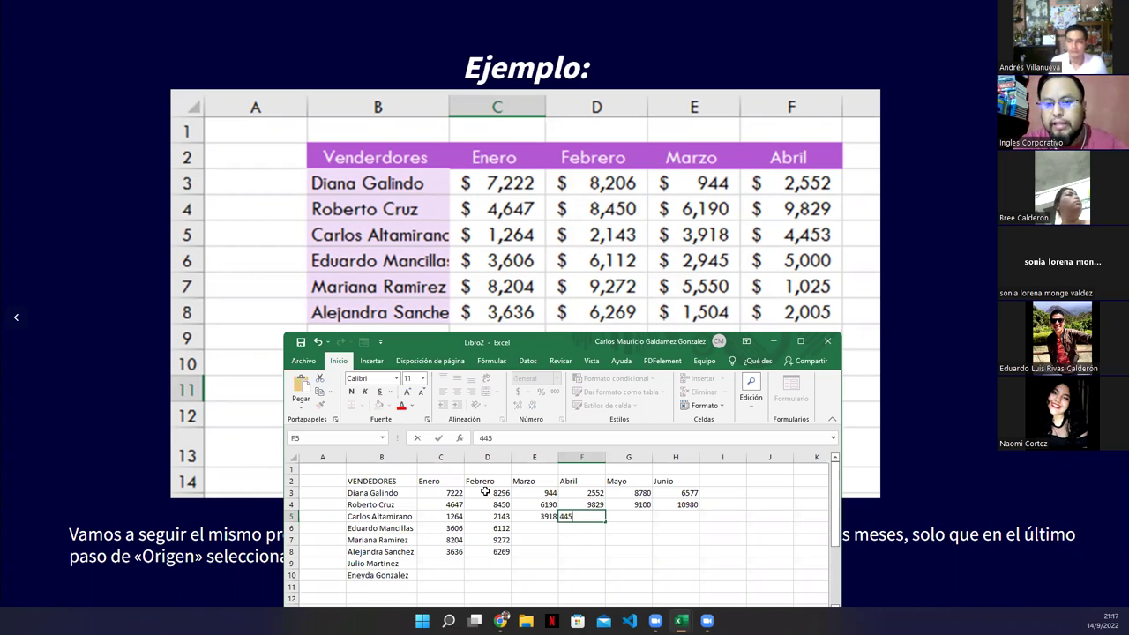
pyautogui.write('3')
pyautogui.press('Tab')
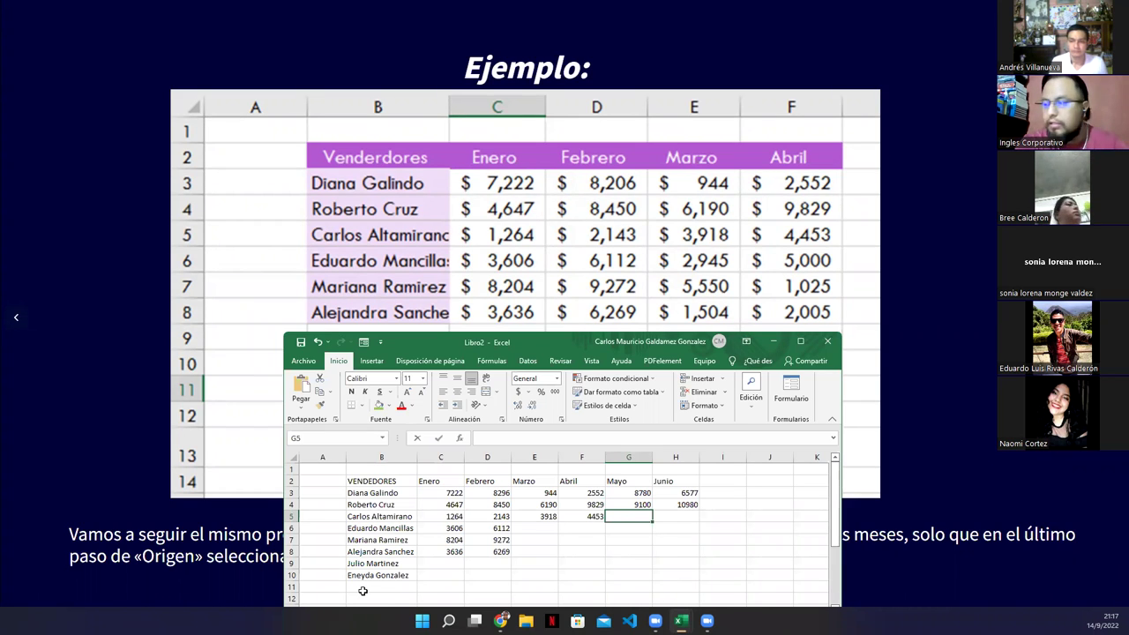
pyautogui.write('5578')
pyautogui.press('Tab')
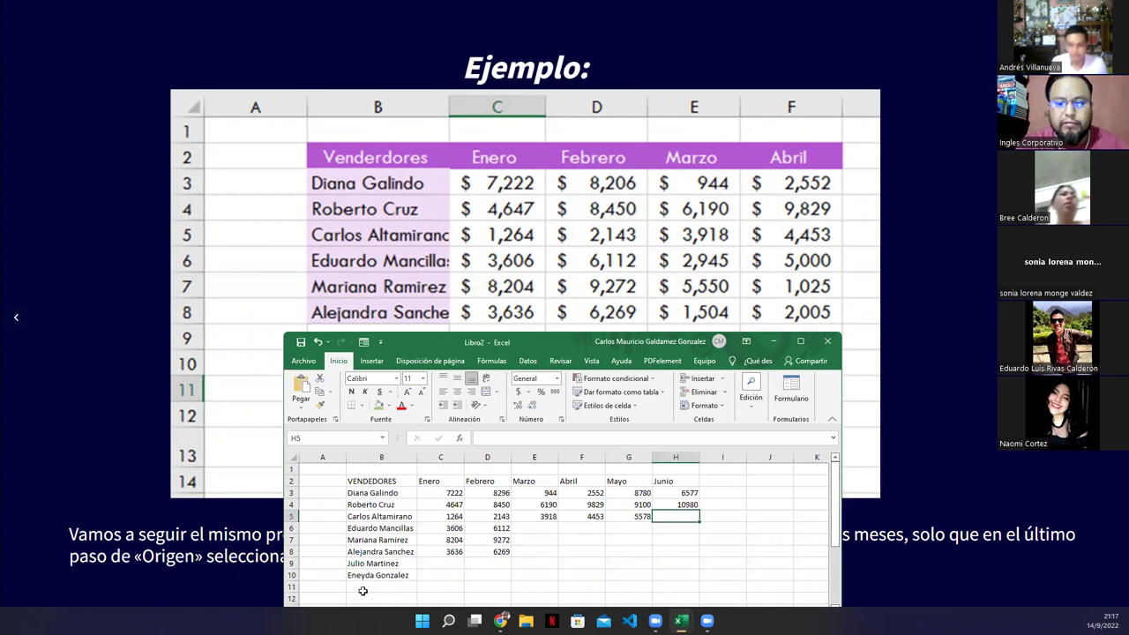
pyautogui.write('998')
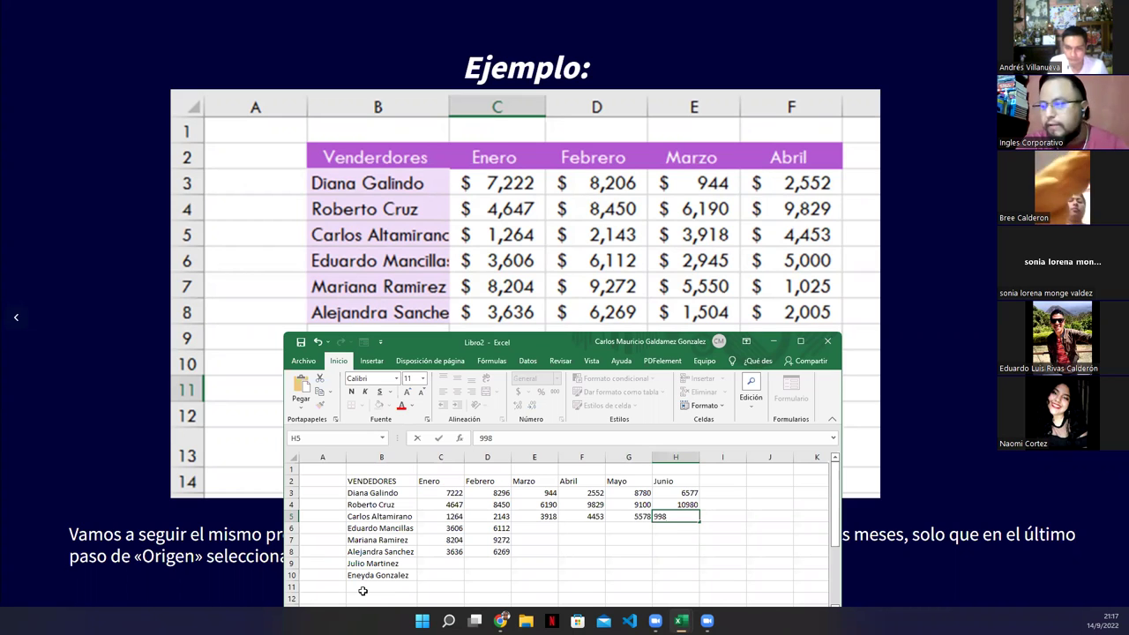
pyautogui.write('7')
pyautogui.press('Return')
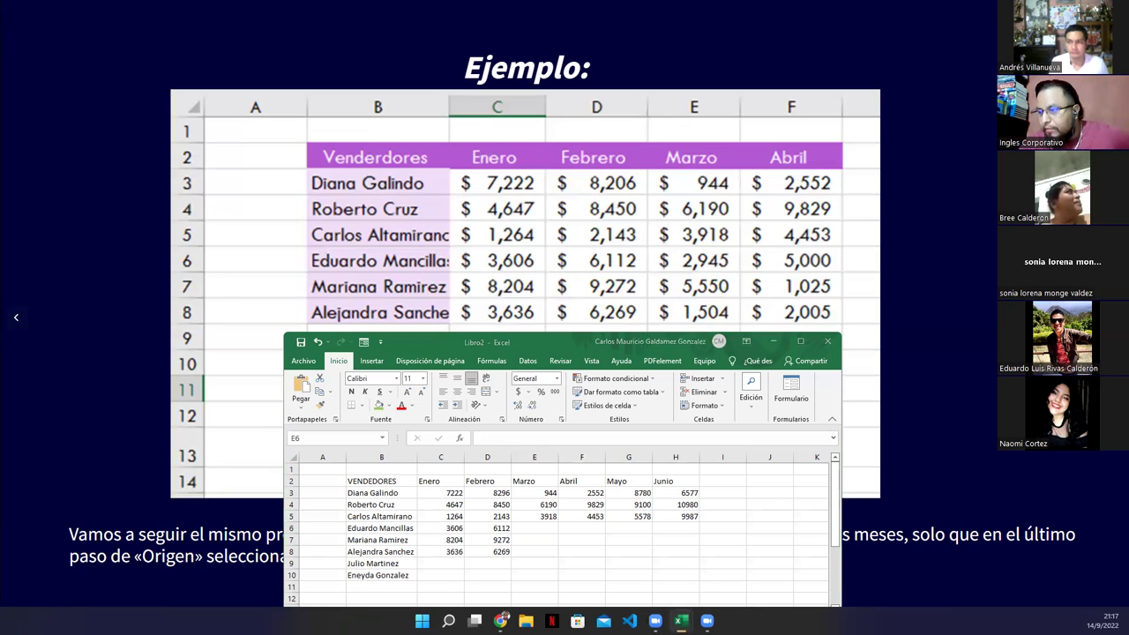
# Enter row 6's Marzo–Junio sales in E6:H6: 2945, 5000, 7080, 9912
pyautogui.click(533, 527)
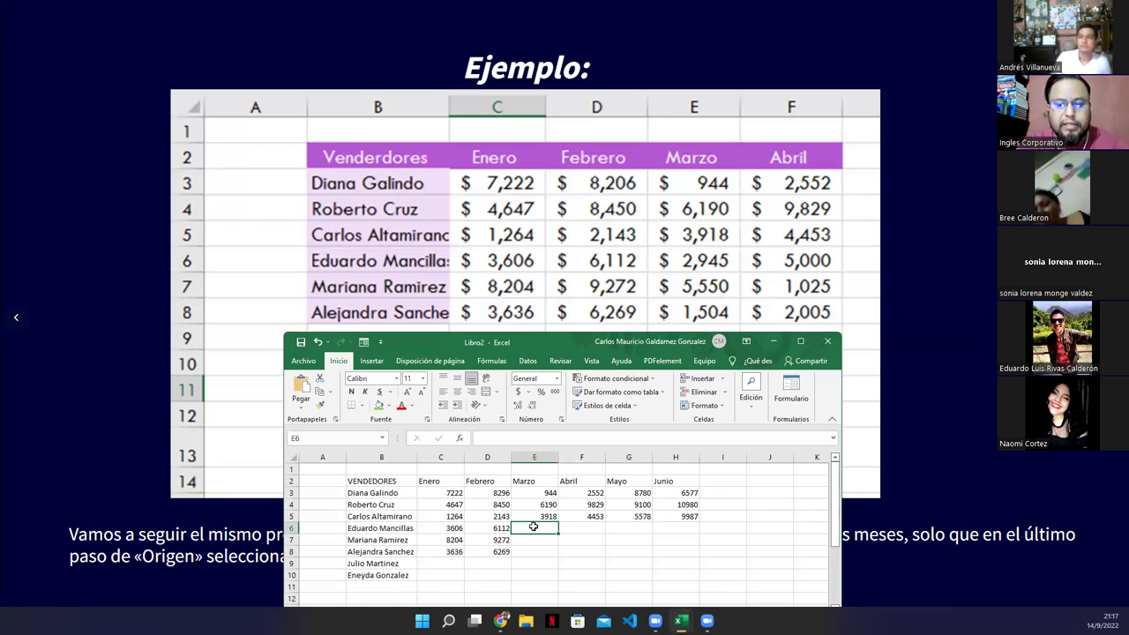
pyautogui.write('2945')
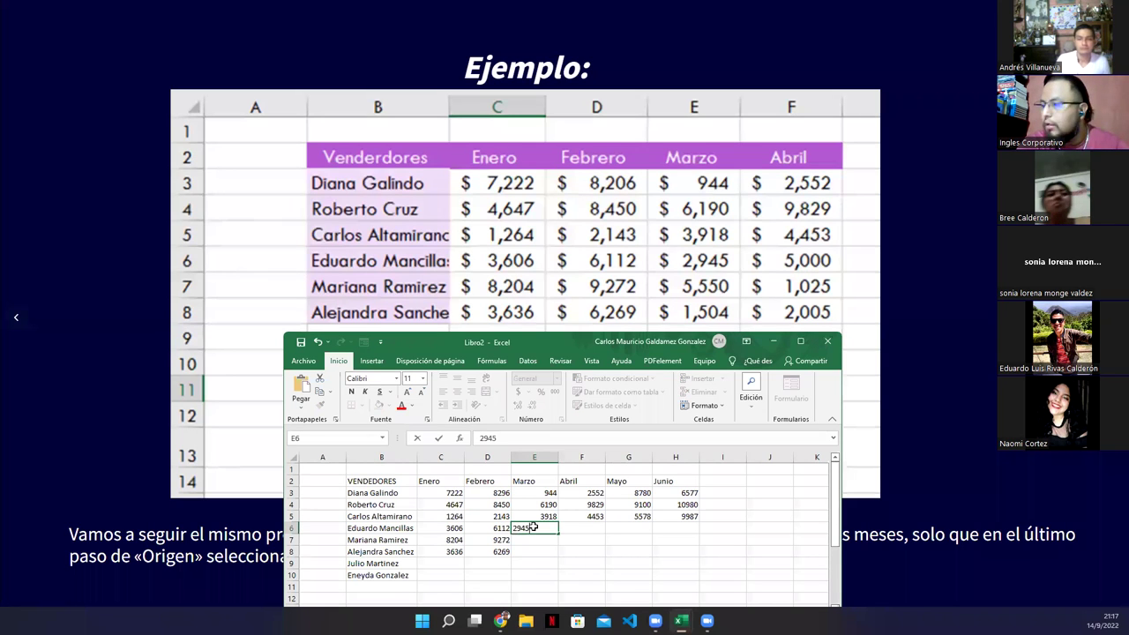
pyautogui.press('Tab')
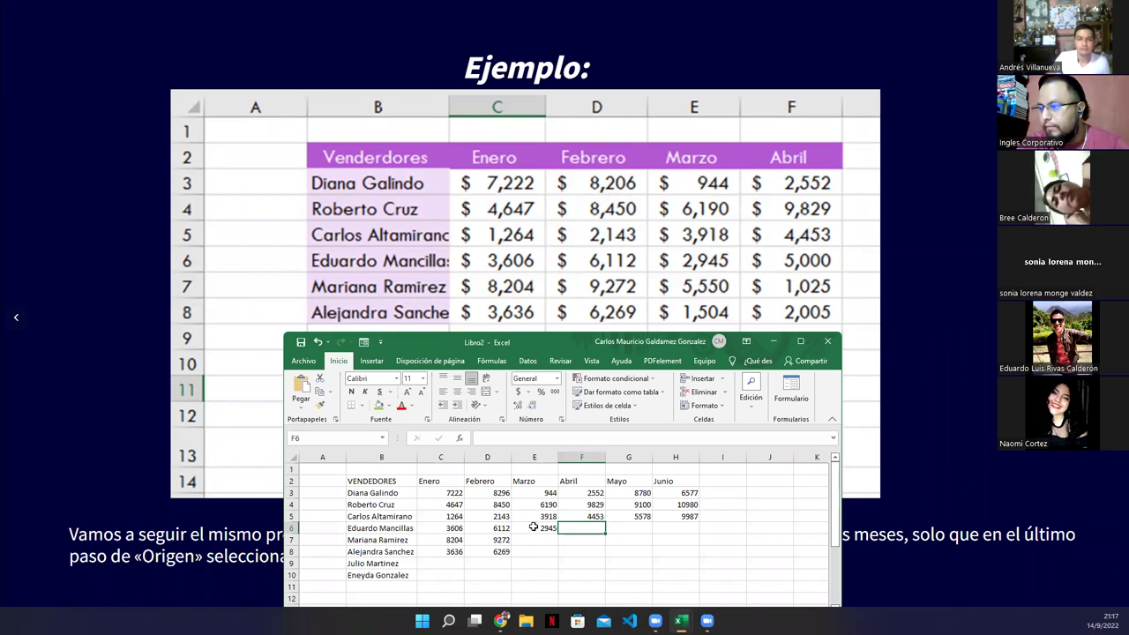
pyautogui.write('5000')
pyautogui.press('Tab')
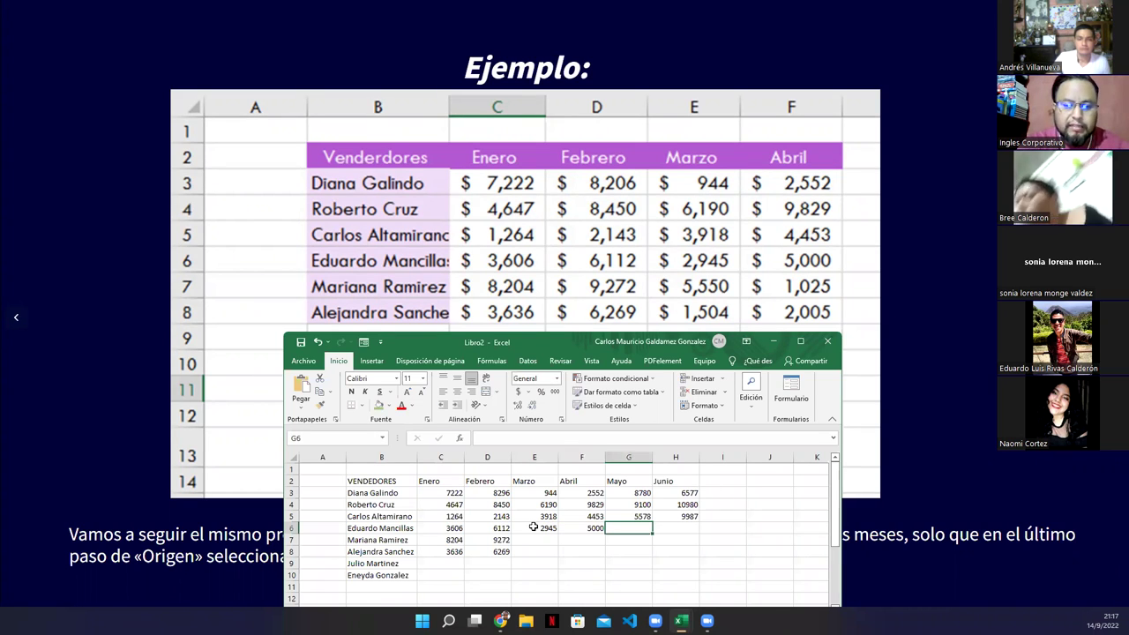
pyautogui.write('7080')
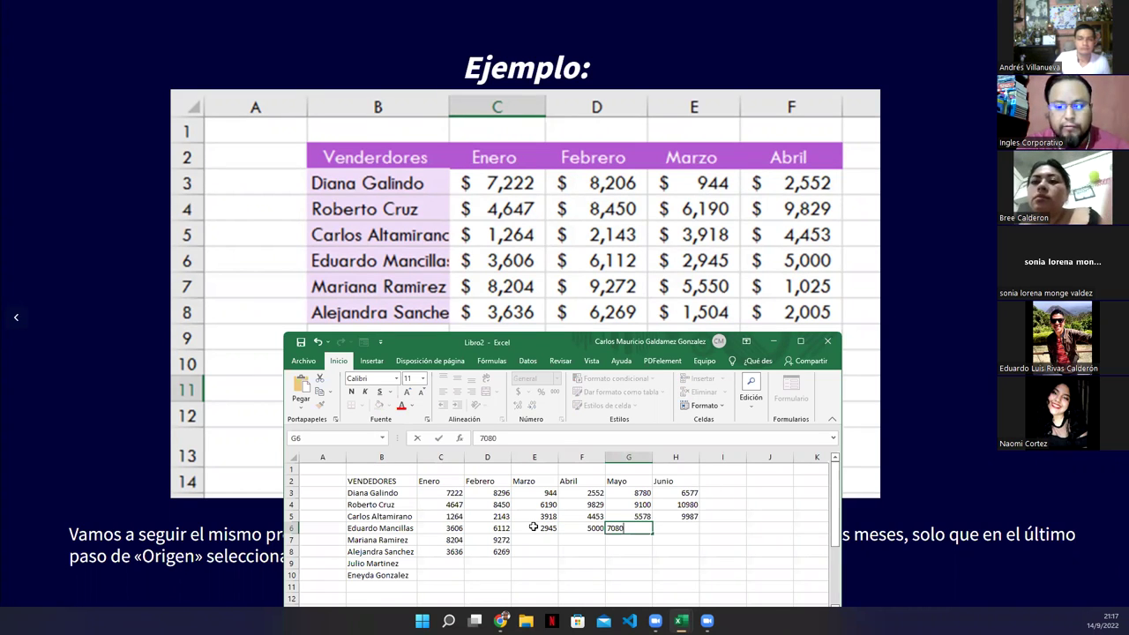
pyautogui.press('Tab')
pyautogui.write('9')
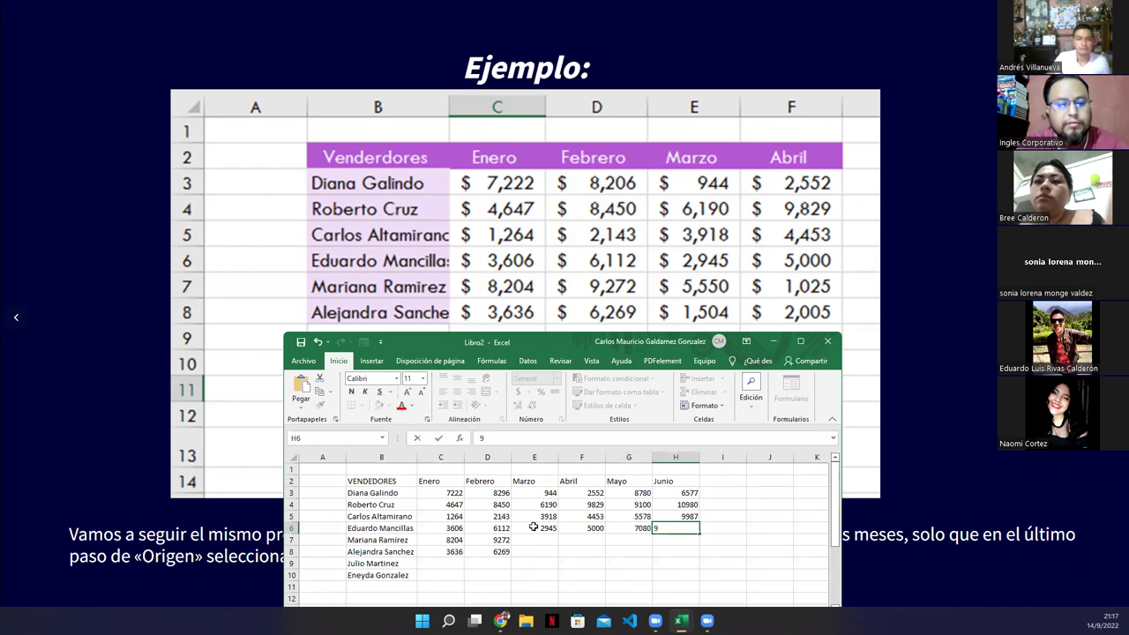
pyautogui.write('91')
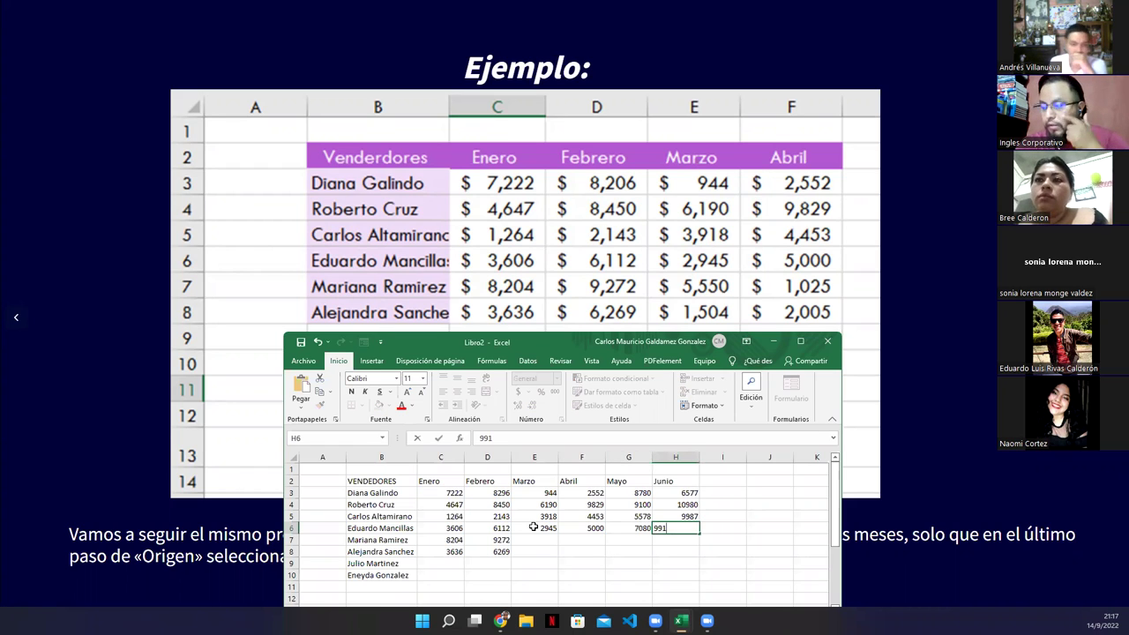
pyautogui.write('2')
pyautogui.press('Return')
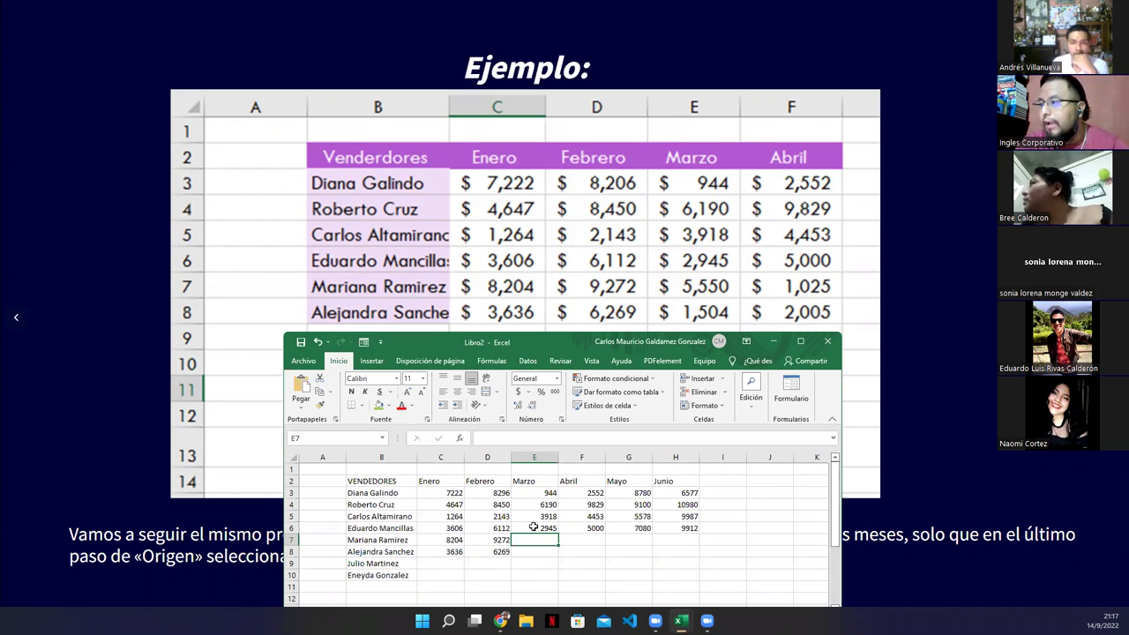
# Enter row 7's Marzo–Junio sales in E7:H7: 5550, 1025, 9000, 8900
pyautogui.write('5')
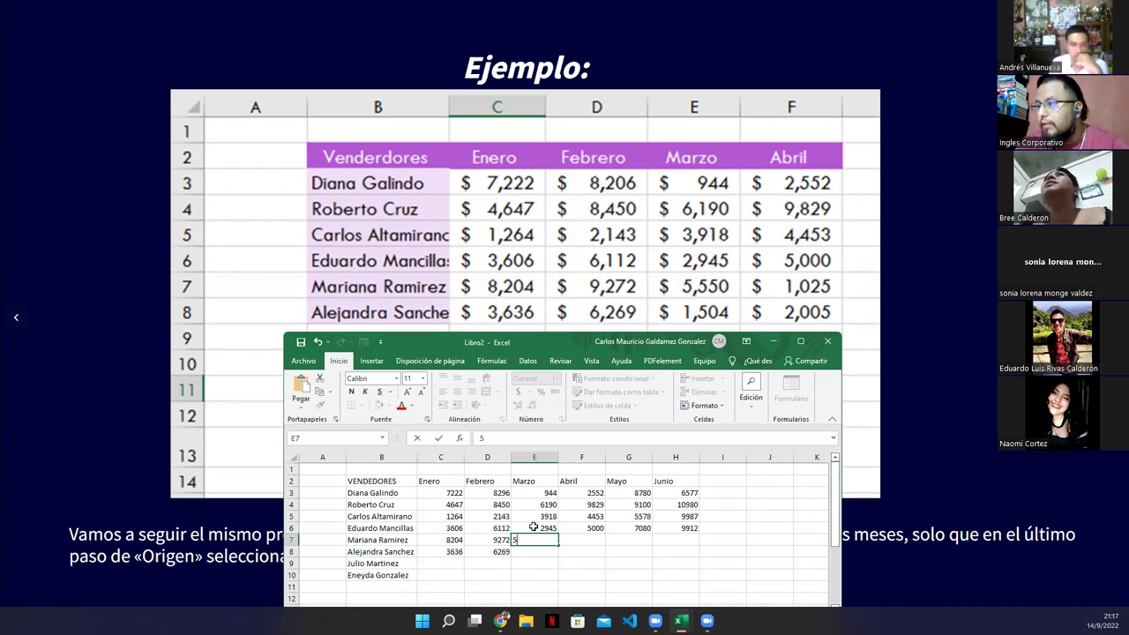
pyautogui.write('550')
pyautogui.press('Tab')
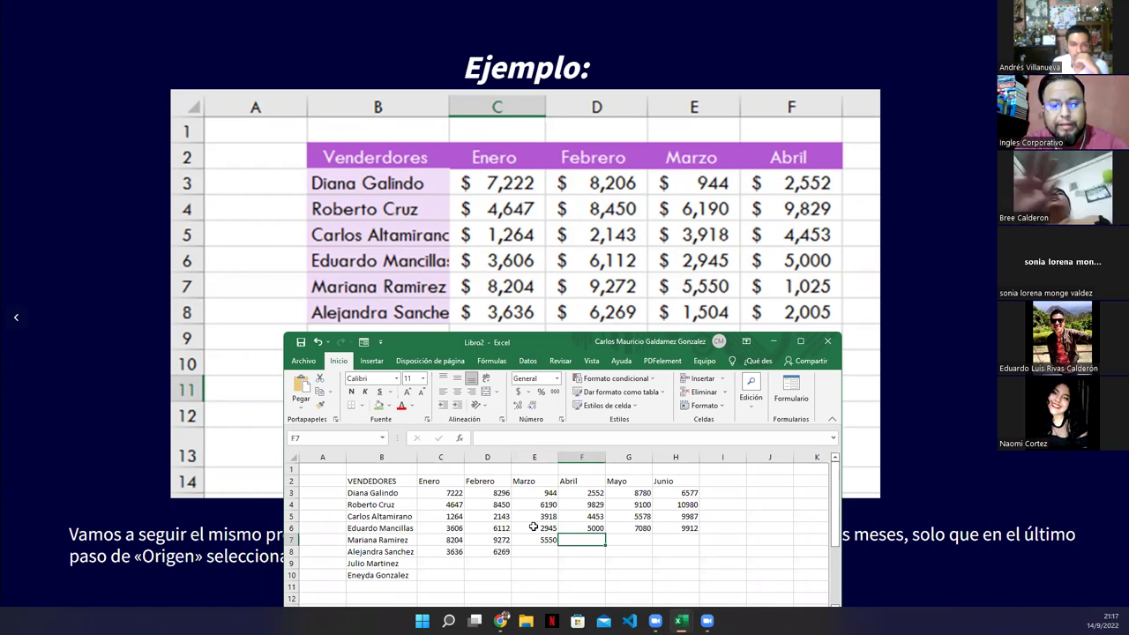
pyautogui.write('1025')
pyautogui.press('Tab')
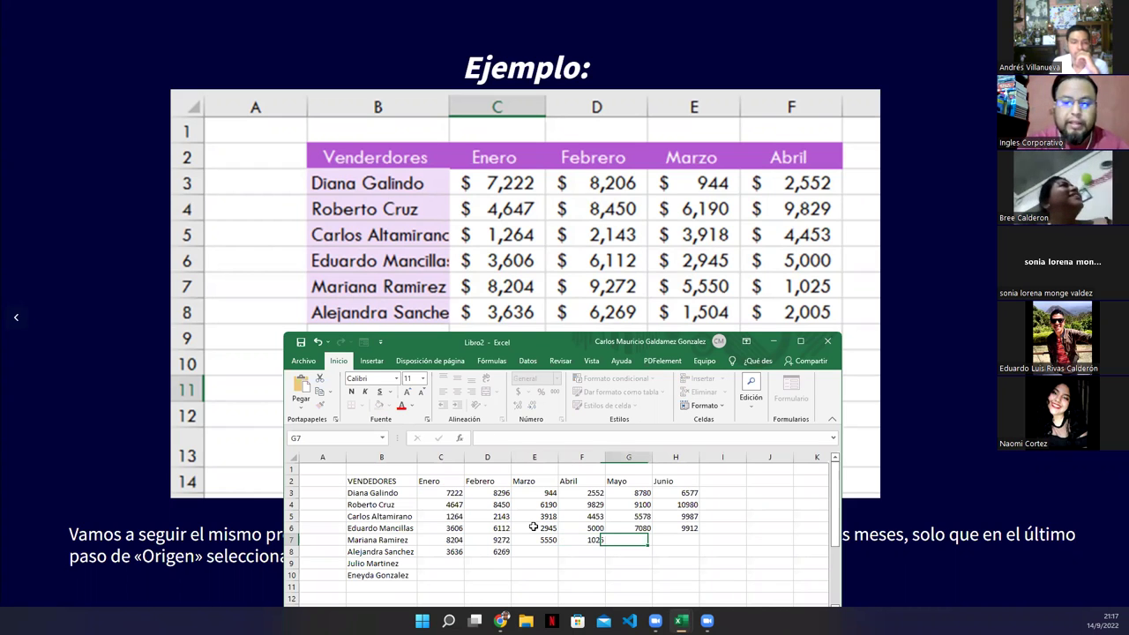
pyautogui.write('900')
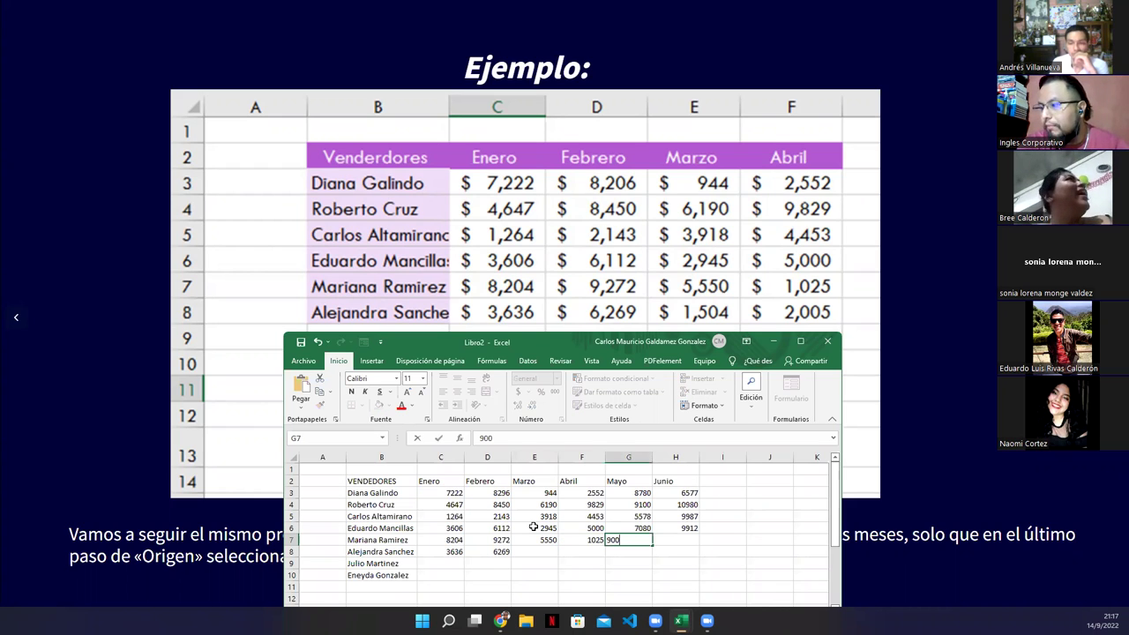
pyautogui.write('0')
pyautogui.press('Tab')
pyautogui.write('8')
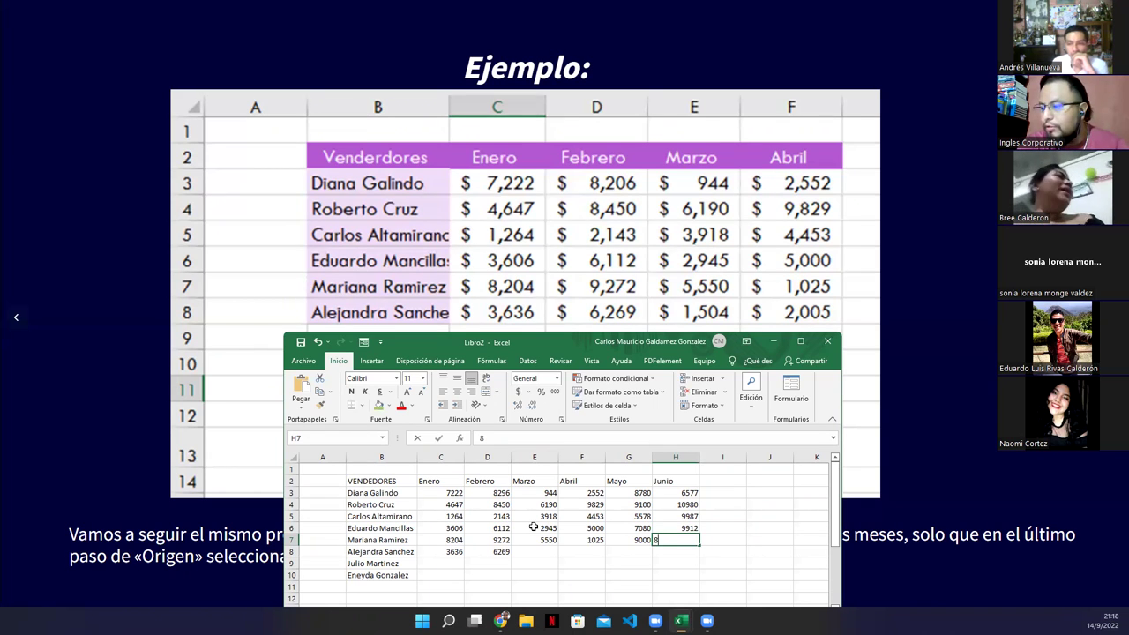
pyautogui.write('900')
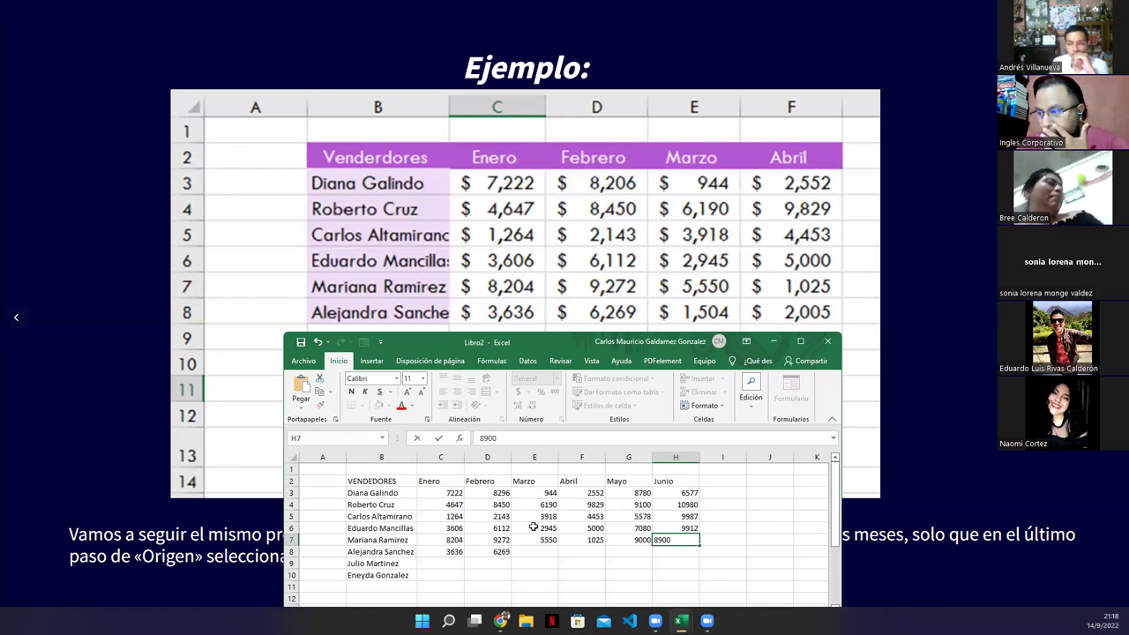
pyautogui.press('Return')
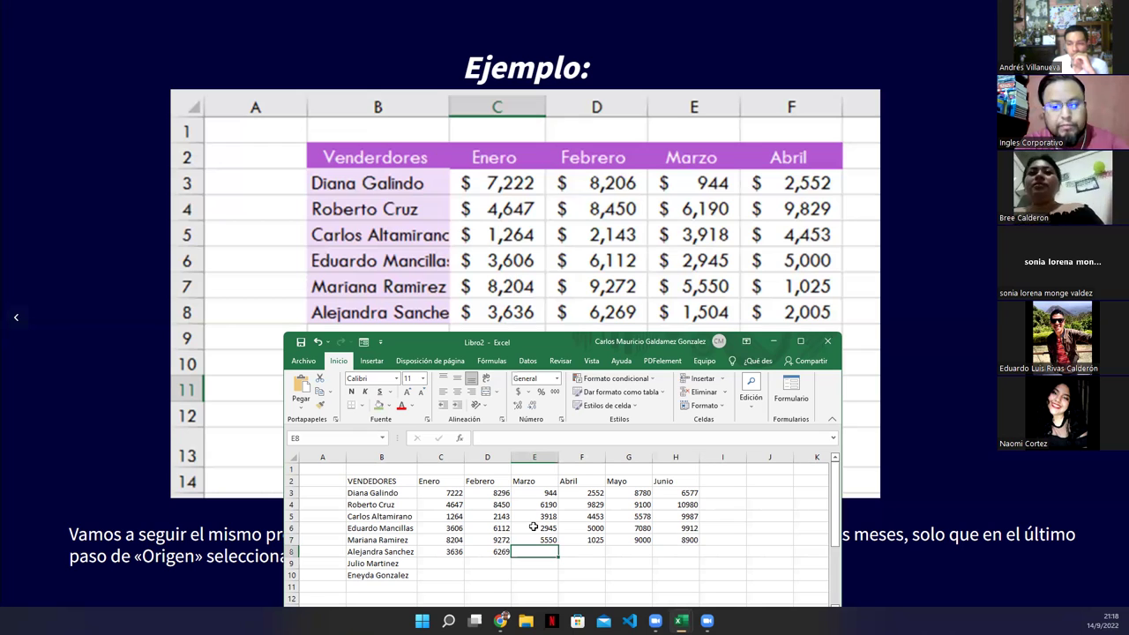
# Enter 1504, 2005, 5670, 6988 in E8:H8 and maximize the workbook window
pyautogui.write('1504')
pyautogui.hotkey('ctrl', 'Return')
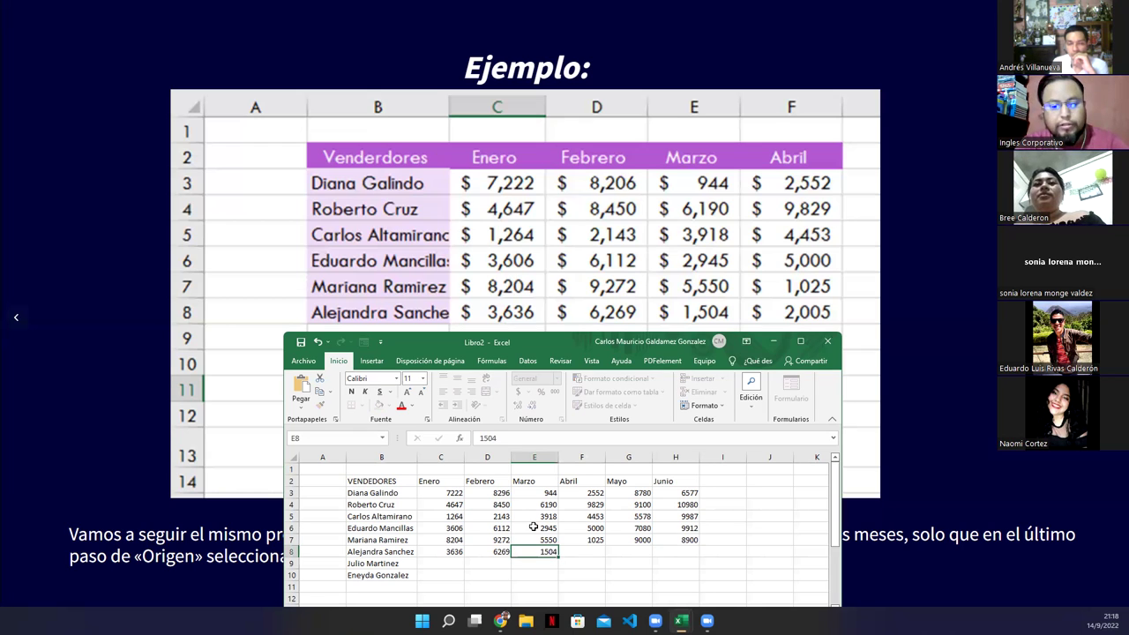
pyautogui.press('Tab')
pyautogui.write('2005')
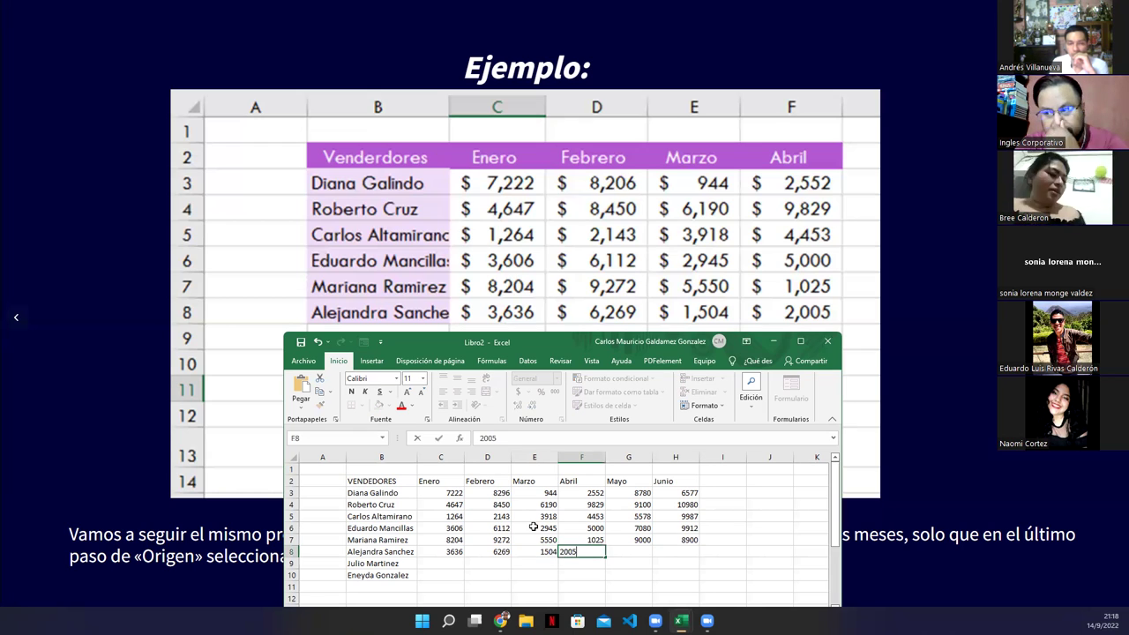
pyautogui.press('Tab')
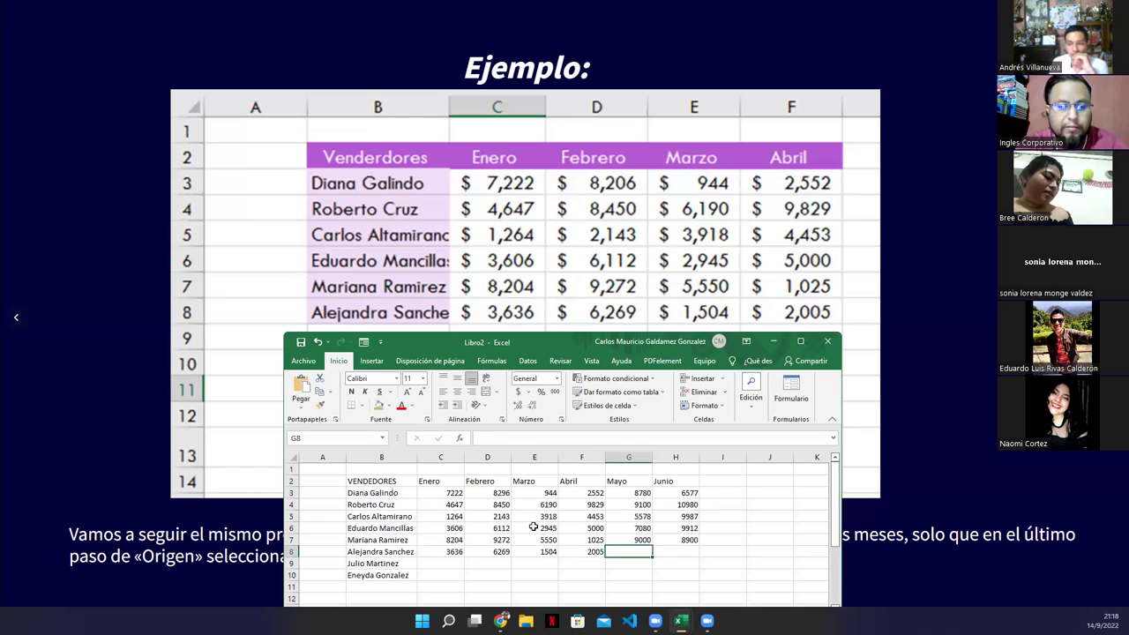
pyautogui.write('5')
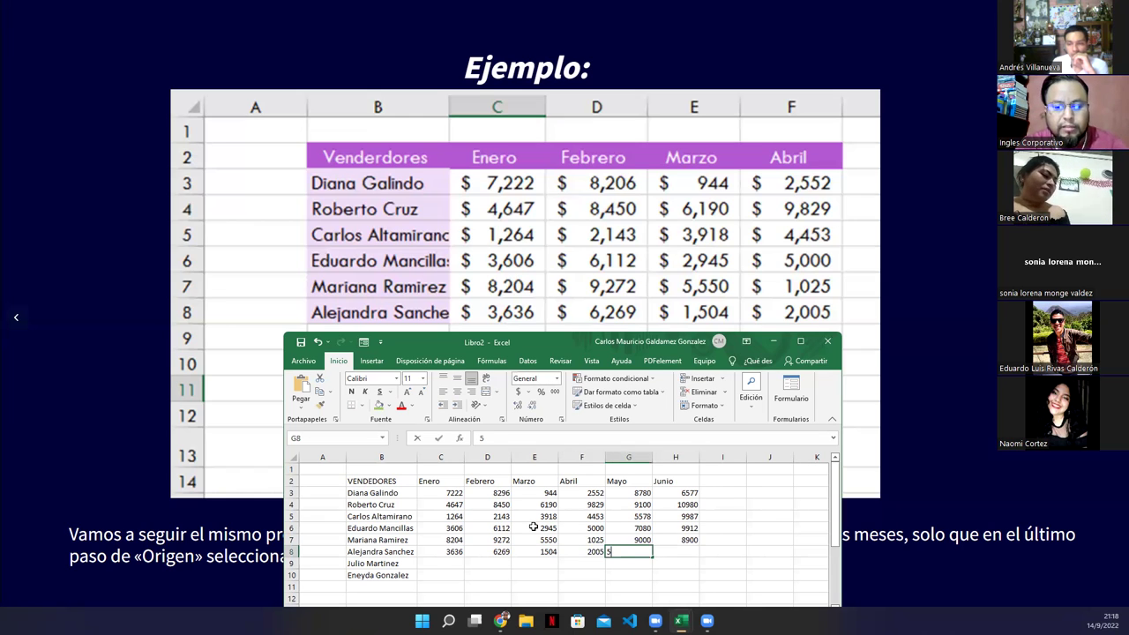
pyautogui.write('670')
pyautogui.press('Tab')
pyautogui.write('6988')
pyautogui.press('Return')
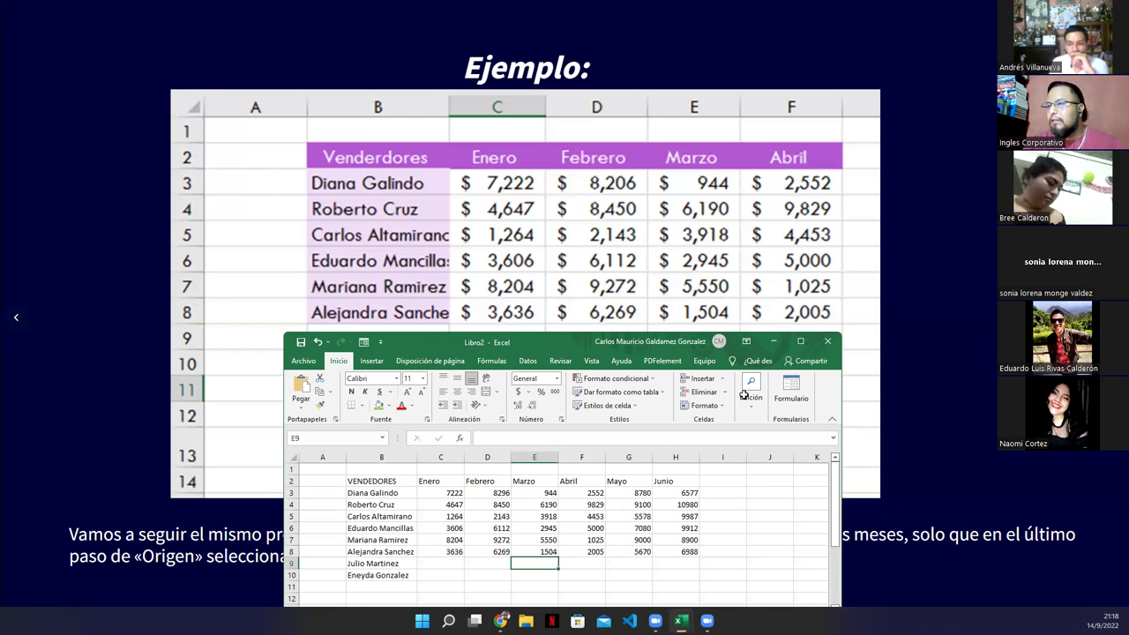
pyautogui.press('super+Up')
# Fill the Enero–Abril figures in C3:F8 green
pyautogui.moveTo(141, 169); pyautogui.dragTo(297, 216)
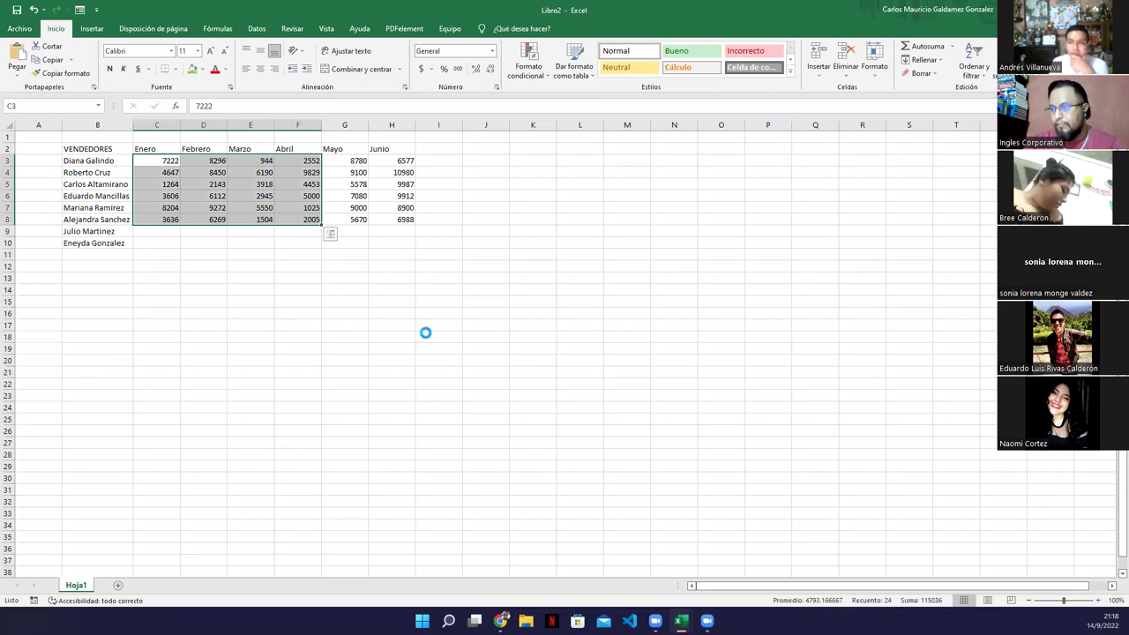
pyautogui.scroll(2, 426, 333)
pyautogui.scroll(2, 307, 208)
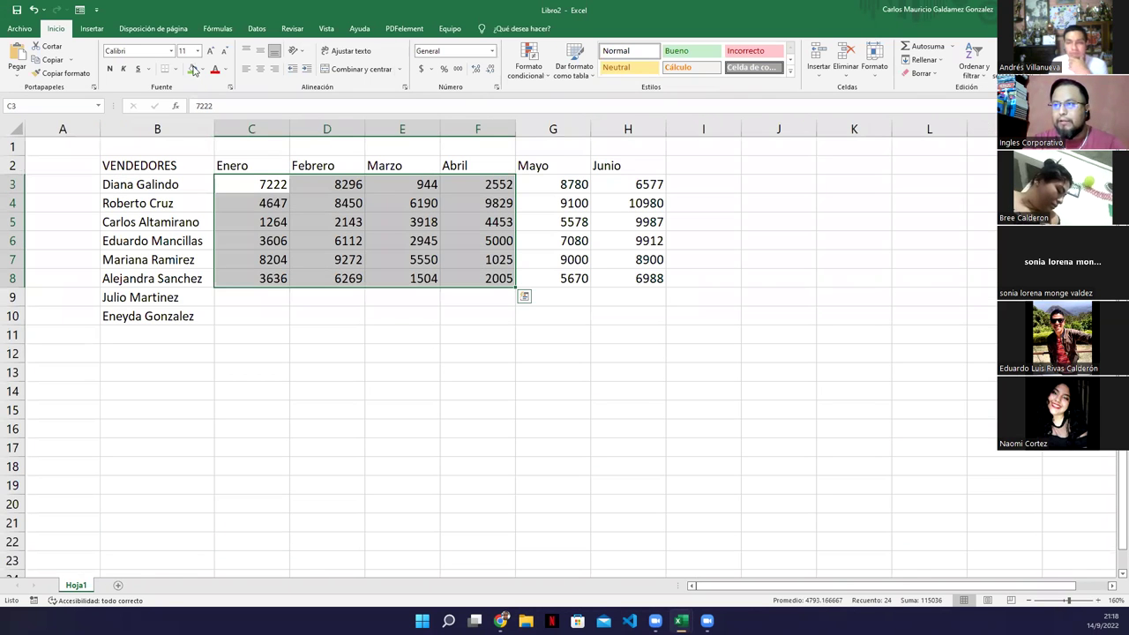
pyautogui.click(192, 70)
# Select G3:H10 together with C9:F10 and bring up the fill colour choices
pyautogui.moveTo(550, 184); pyautogui.dragTo(622, 316)
pyautogui.moveTo(232, 304); pyautogui.dragTo(457, 308)
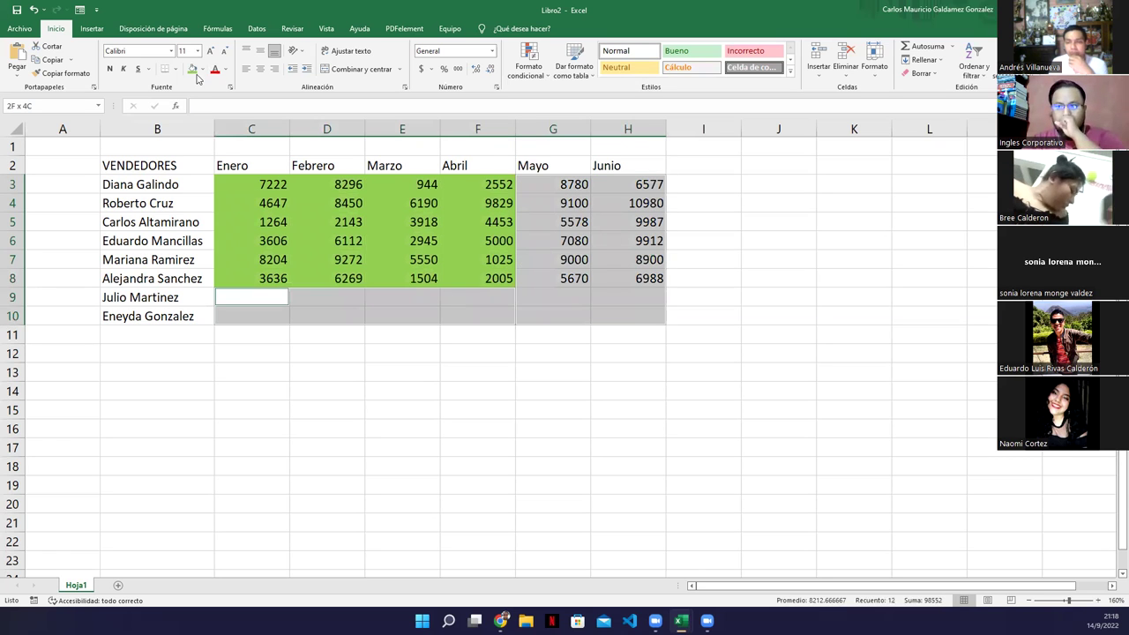
pyautogui.click(203, 70)
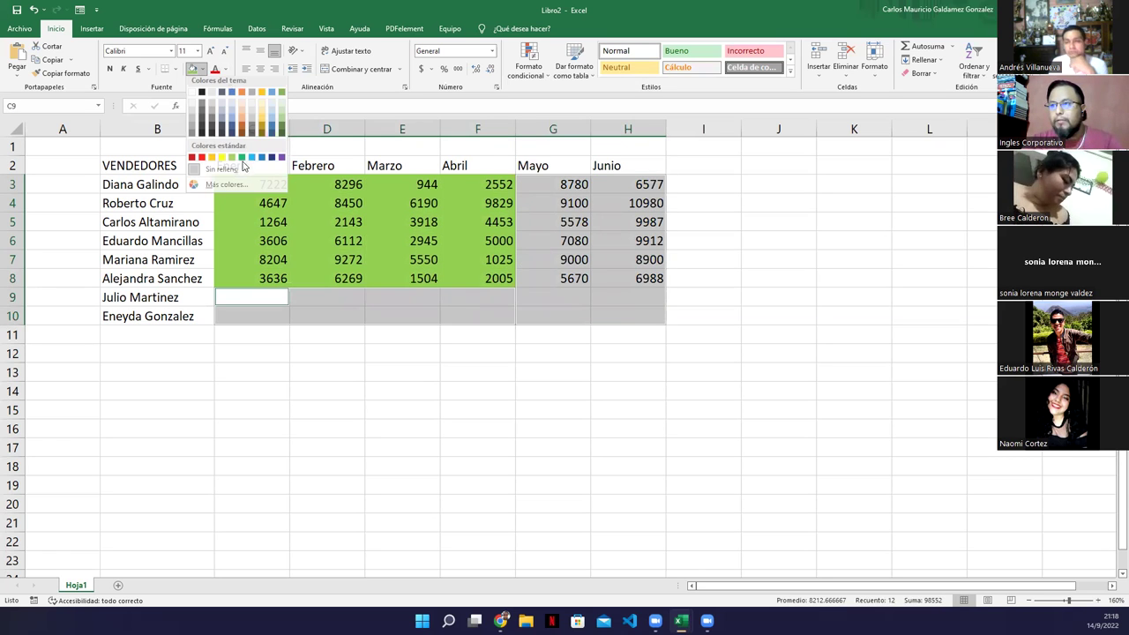
# Fill the selected ranges yellow, format C3:H10 as Contabilidad ($), and autofit column H
pyautogui.click(221, 157)
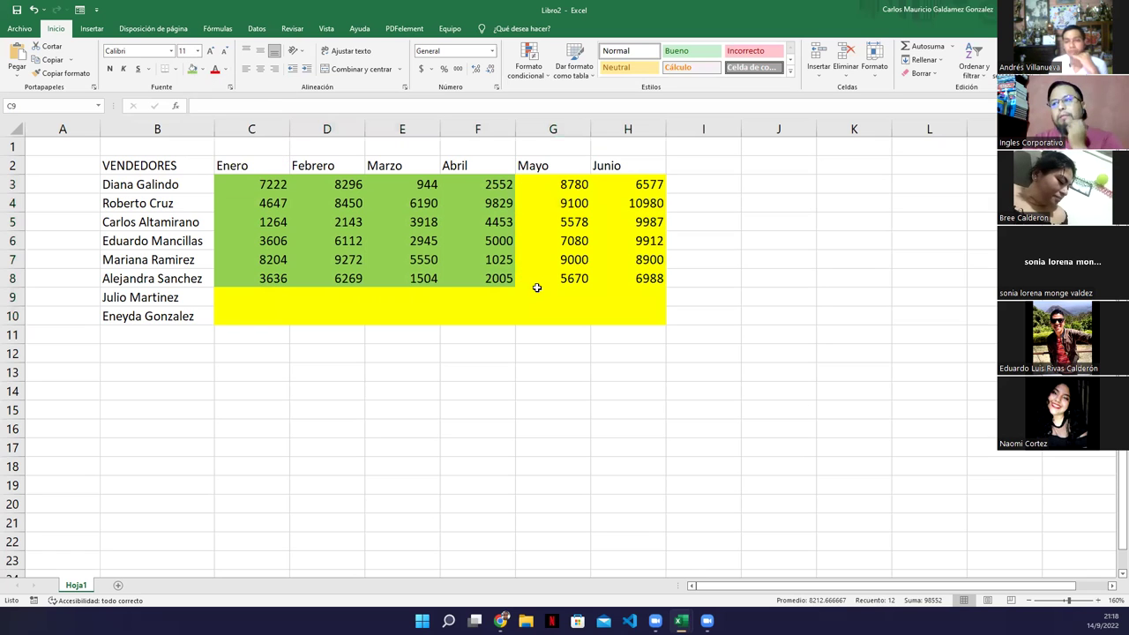
pyautogui.click(415, 309)
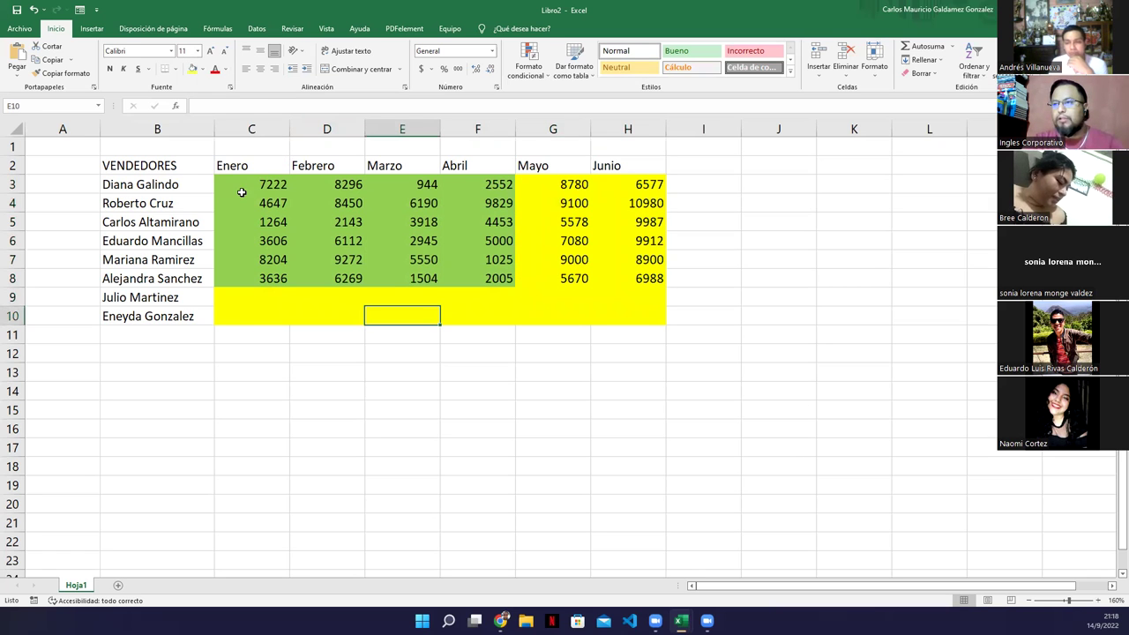
pyautogui.moveTo(238, 184); pyautogui.dragTo(617, 317)
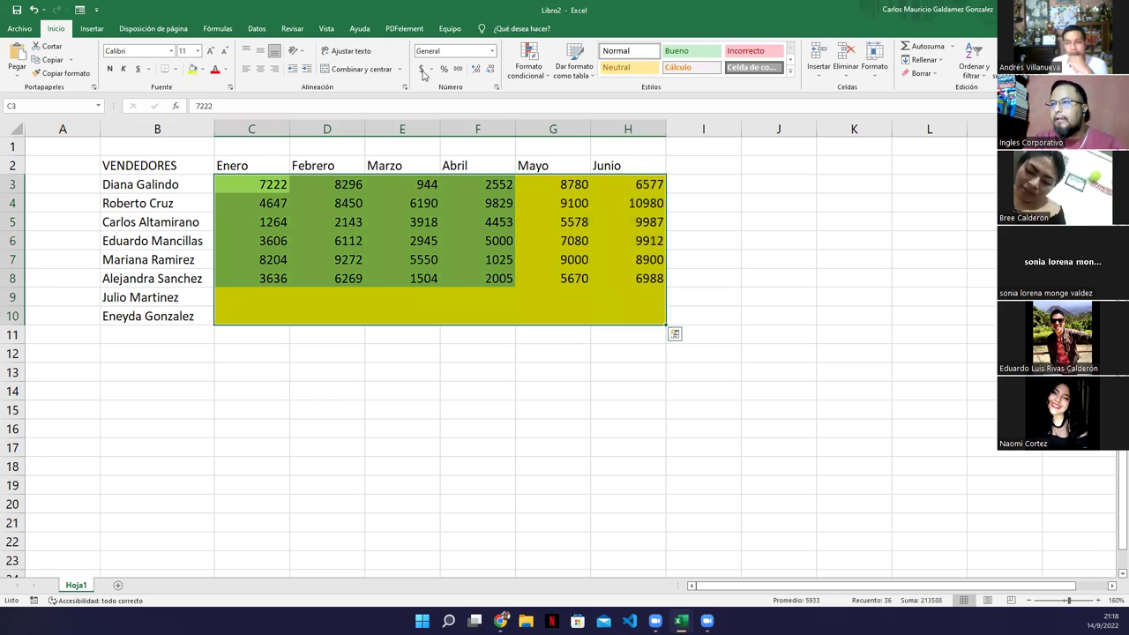
pyautogui.click(421, 70)
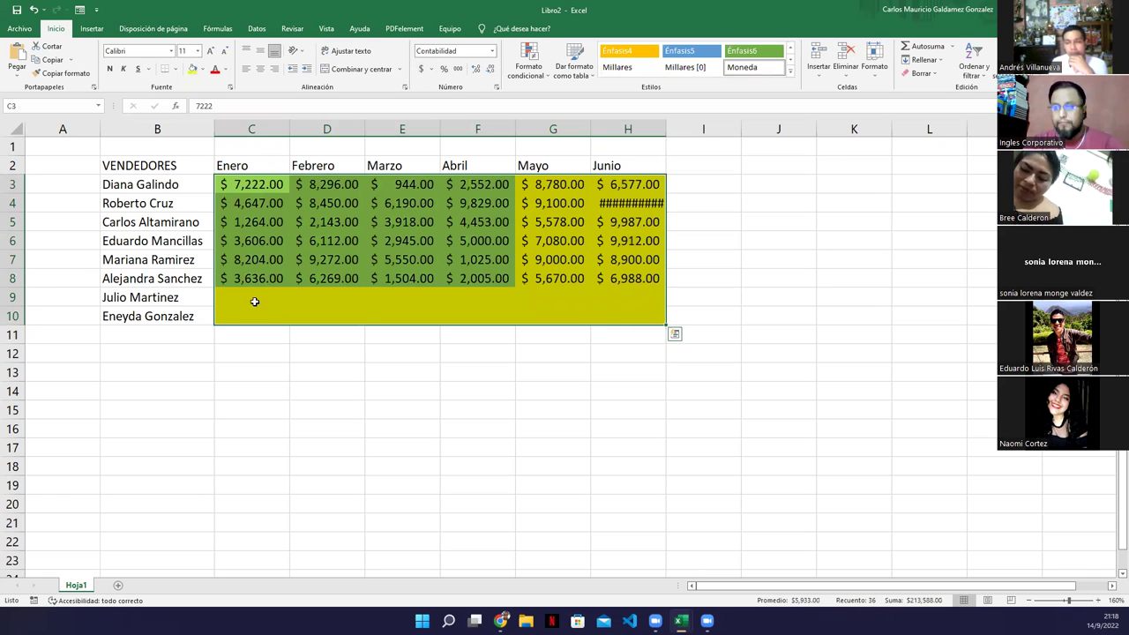
pyautogui.click(254, 300)
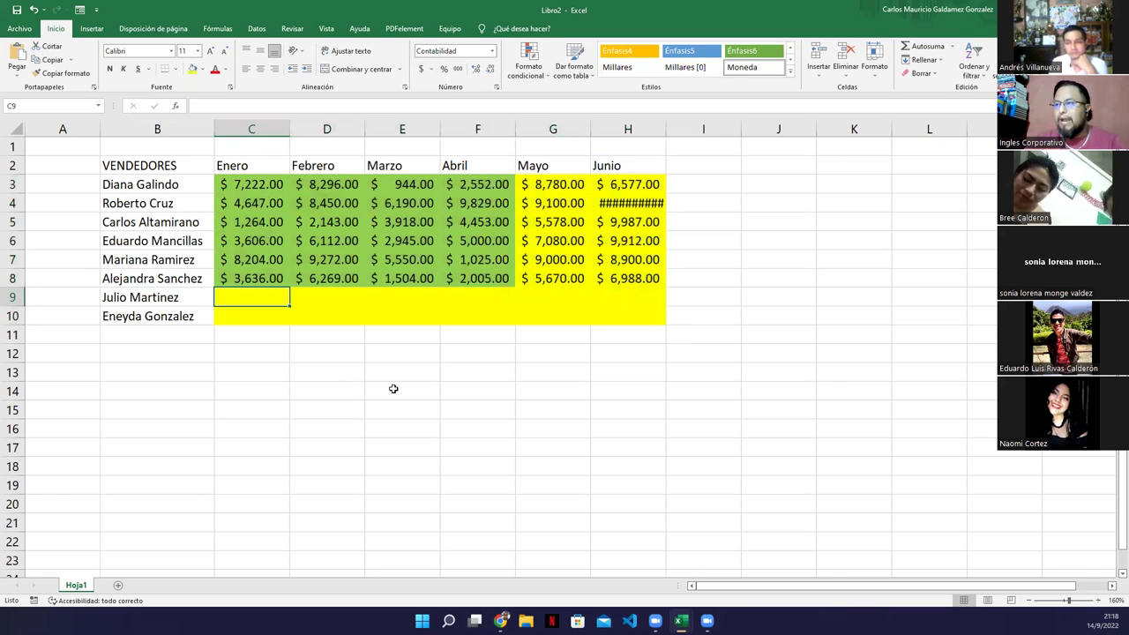
pyautogui.doubleClick(665, 128)
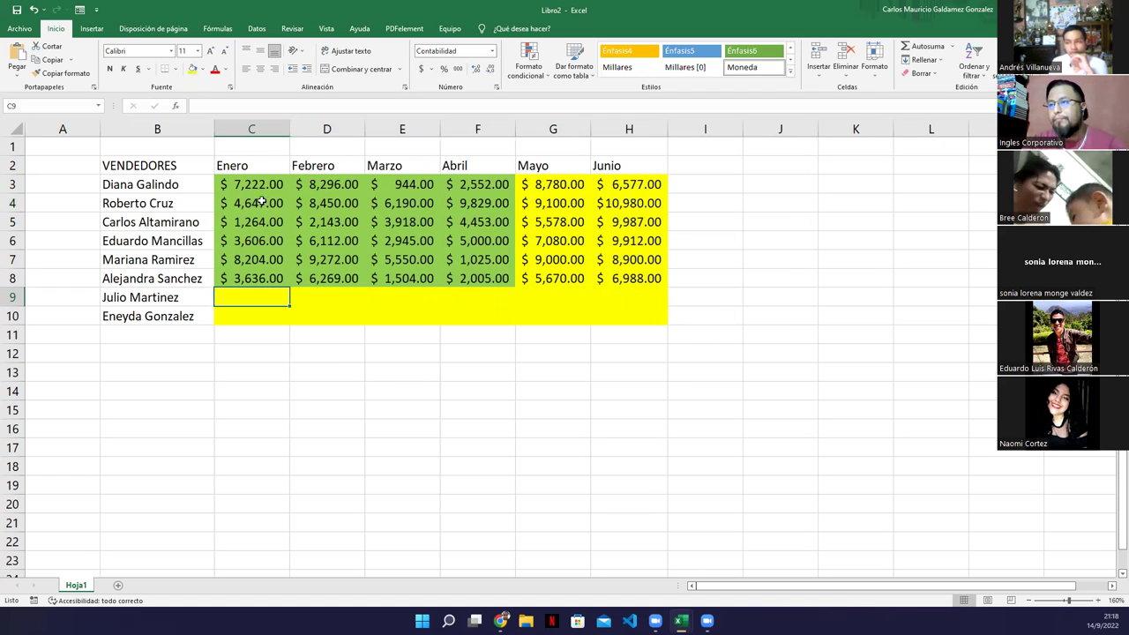
pyautogui.moveTo(253, 184); pyautogui.dragTo(267, 245)
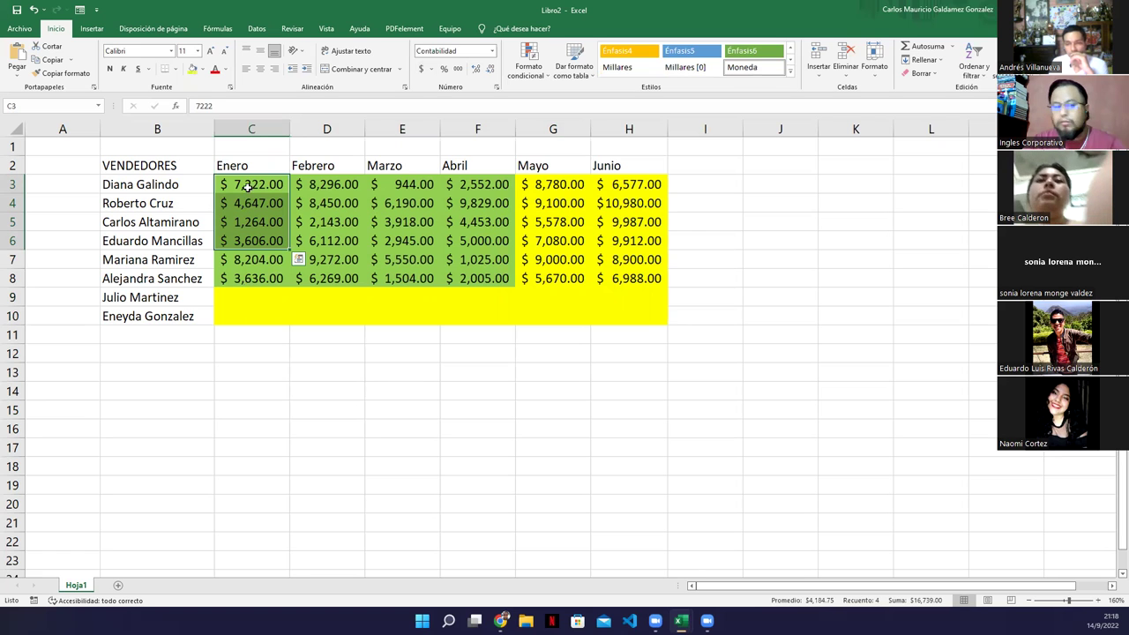
# Copy the Enero figures C3:C8 and paste them transposed into row 9 from C9
pyautogui.hotkey('shift', 'Down')
pyautogui.hotkey('shift', 'Down')
pyautogui.hotkey('ctrl', 'c')
pyautogui.rightClick(243, 302)
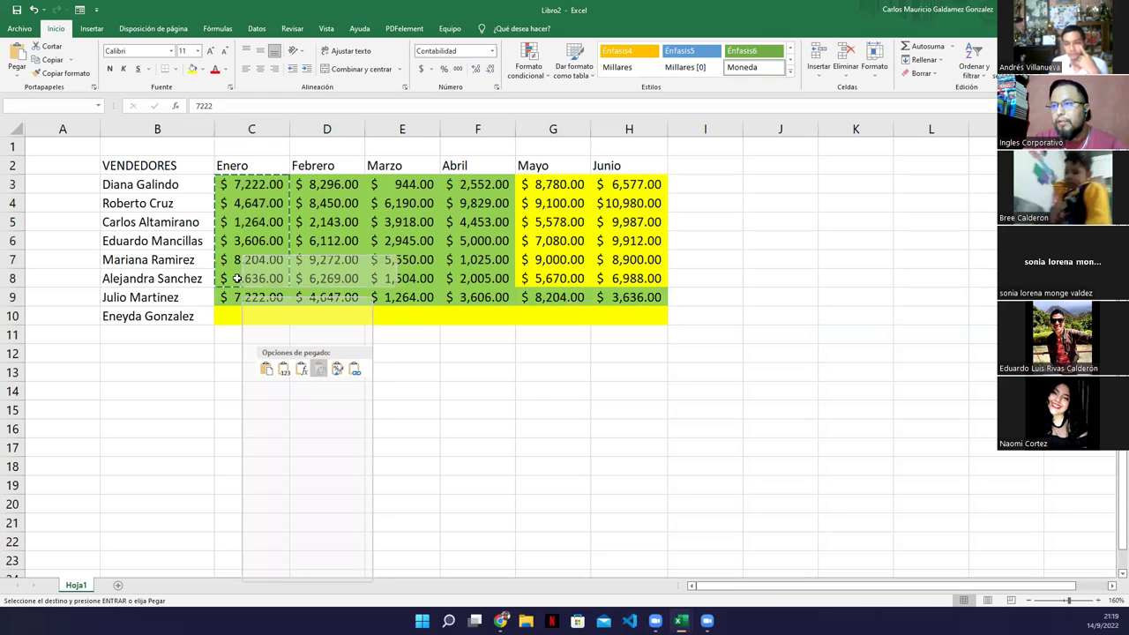
pyautogui.click(321, 370)
# Copy the Marzo figures E4:E9 and paste them transposed into row 10 from C10
pyautogui.moveTo(413, 185); pyautogui.dragTo(411, 221)
pyautogui.keyDown('shift'); pyautogui.click(407, 204); pyautogui.keyUp('shift')
pyautogui.rightClick(407, 204)
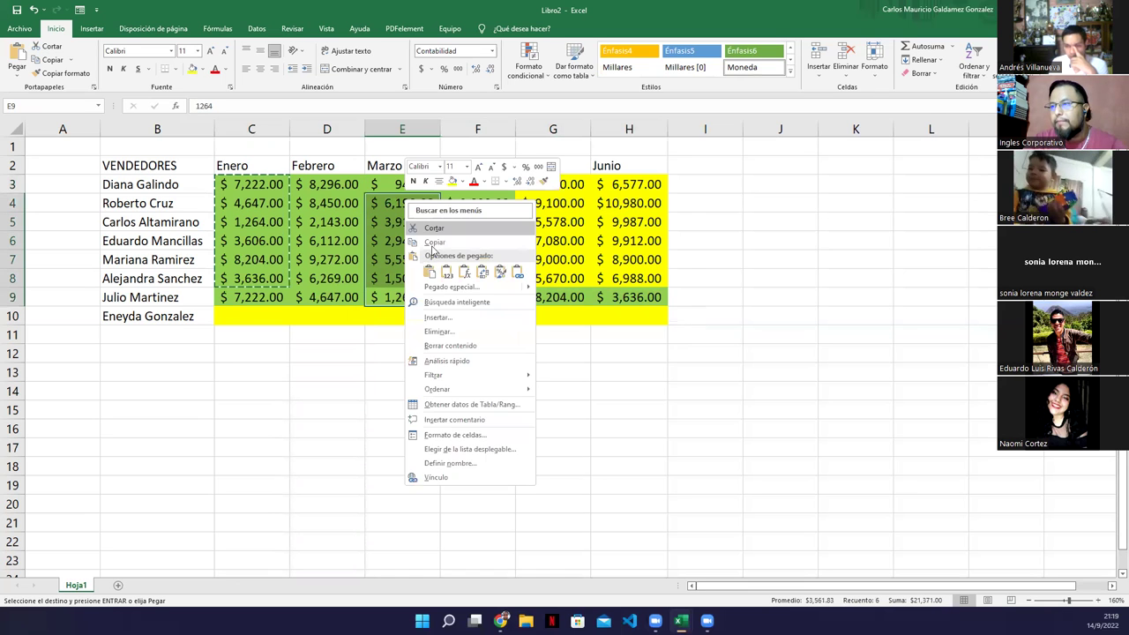
pyautogui.press('c')
pyautogui.rightClick(229, 321)
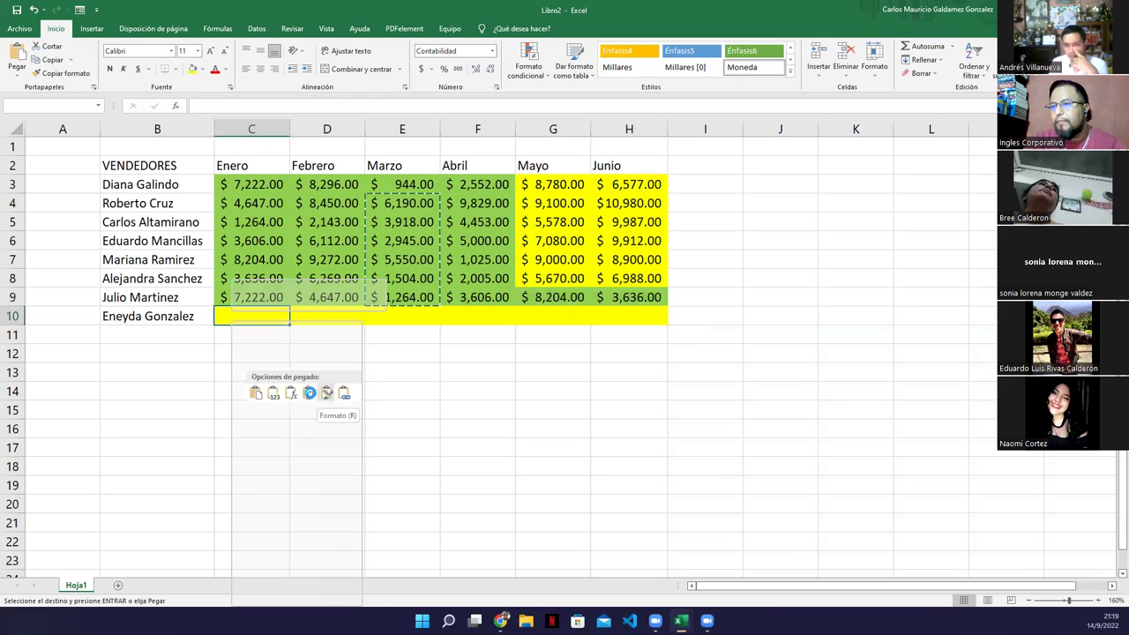
pyautogui.click(310, 394)
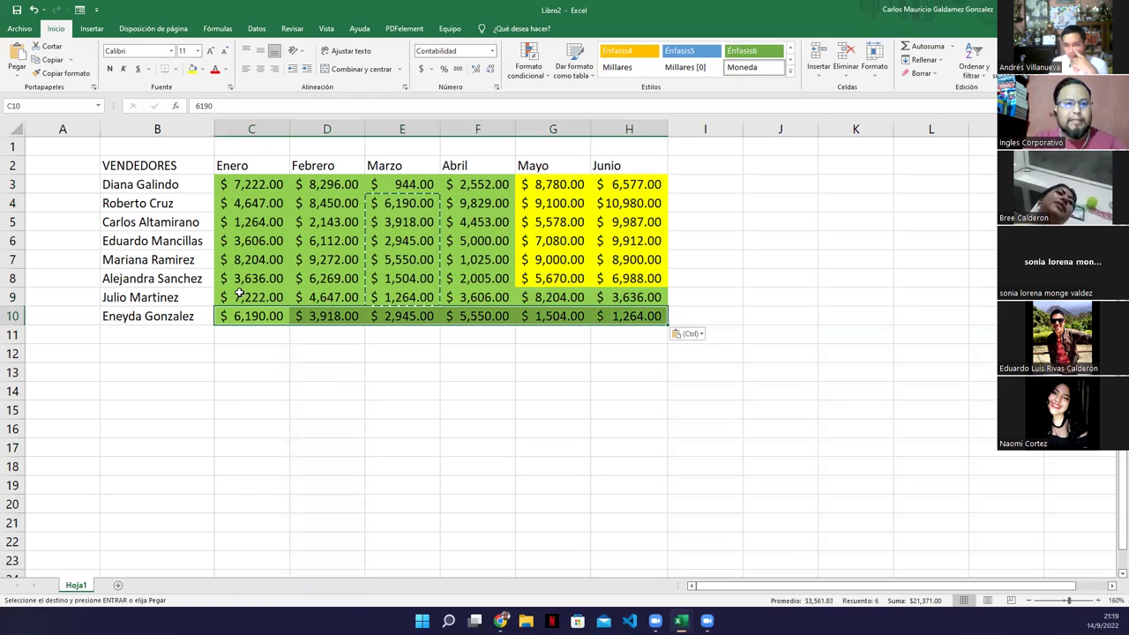
# Shade the new rows C9:H10 with yellow fill
pyautogui.click(237, 323)
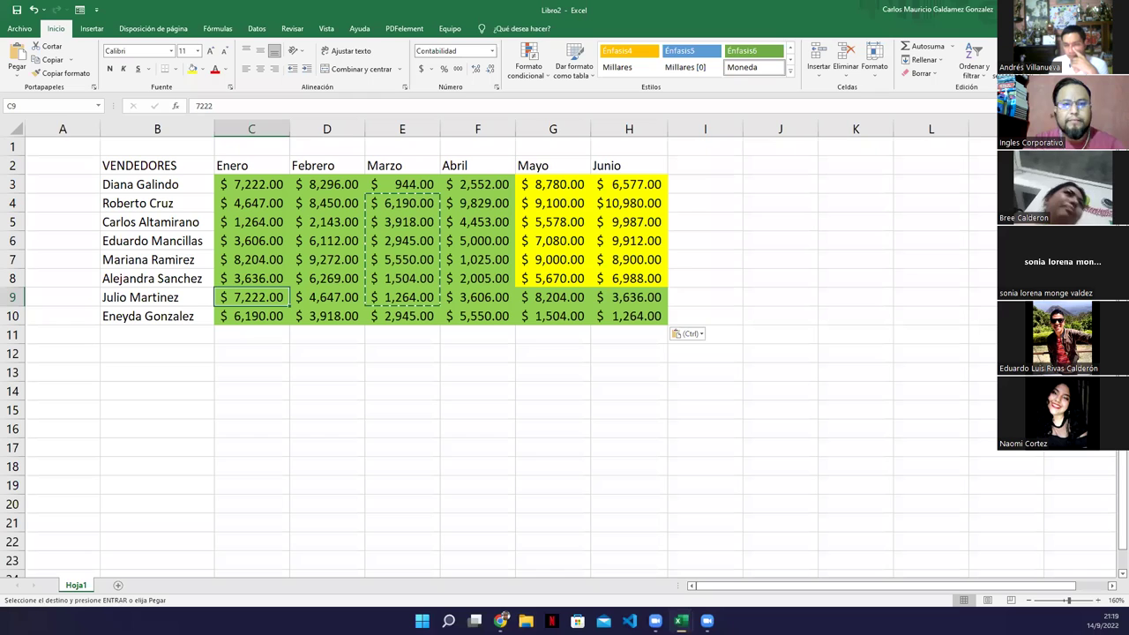
pyautogui.click(245, 300)
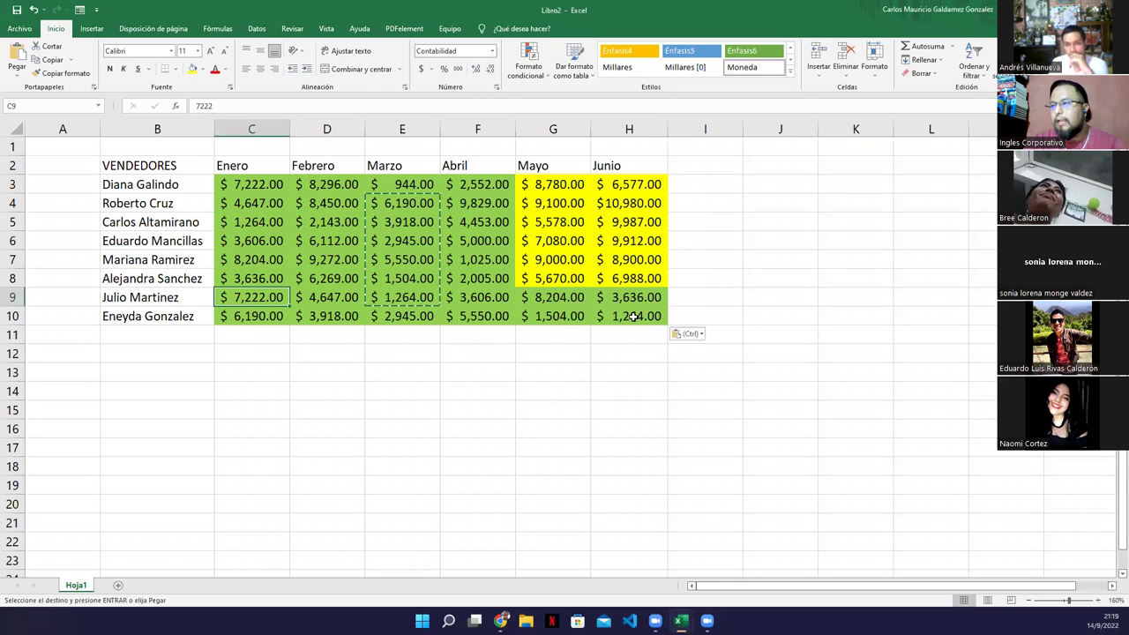
pyautogui.hotkey('ctrl', 'shift', 'End')
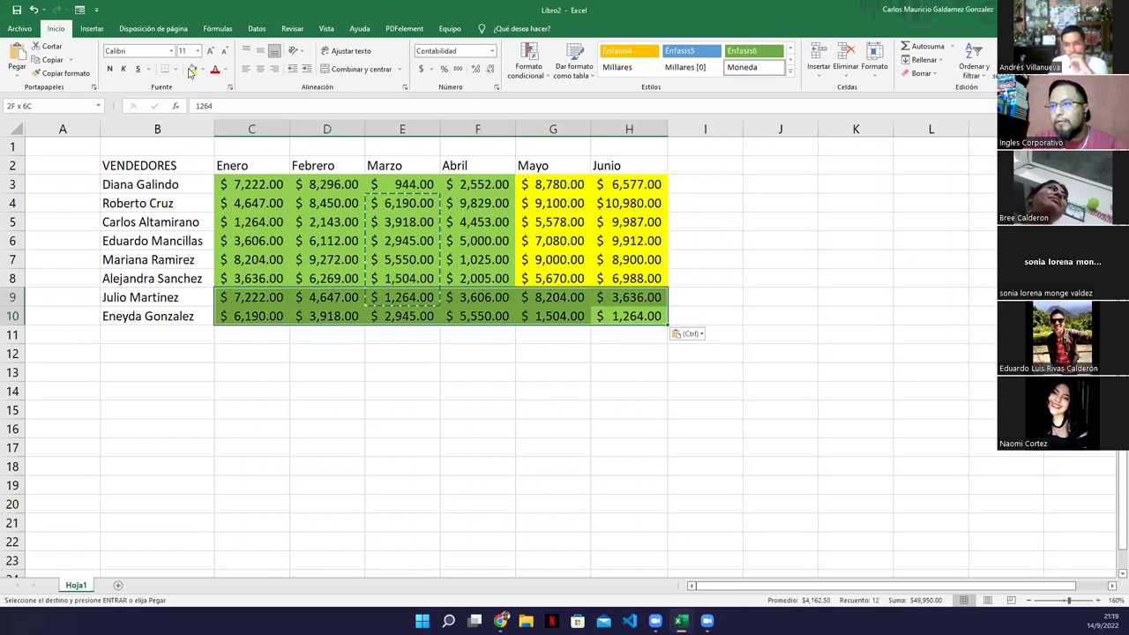
pyautogui.click(193, 70)
pyautogui.press('Left')
pyautogui.press('Left')
pyautogui.press('Left')
pyautogui.press('Left')
pyautogui.press('Up')
pyautogui.press('Up')
pyautogui.press('Up')
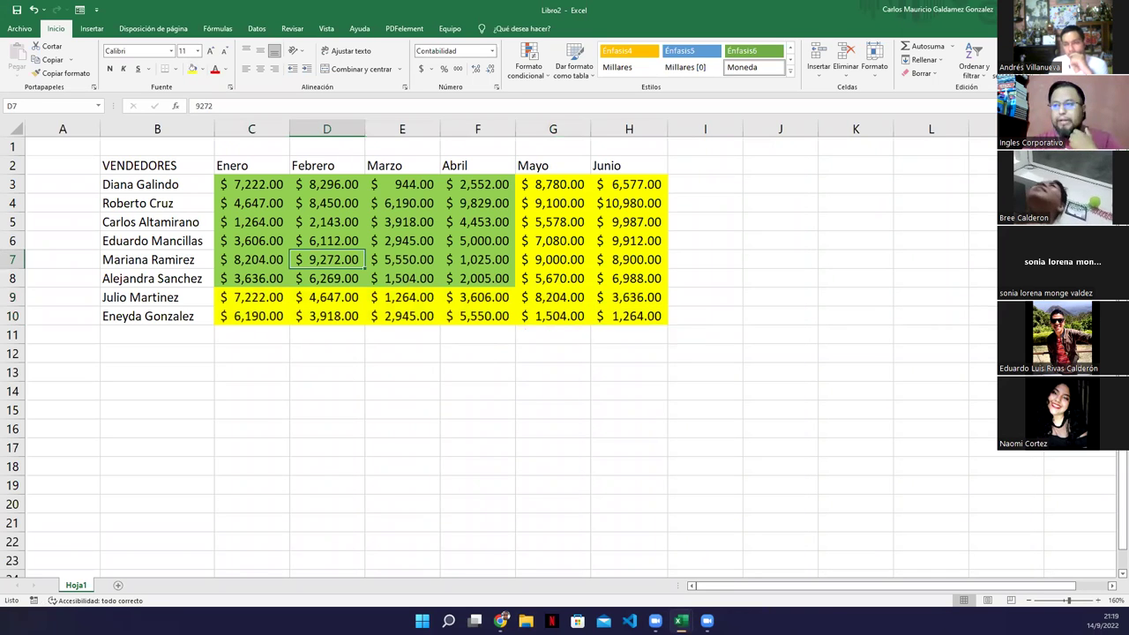
# Restore the Excel window beside the tutorial slide and enlarge it to show columns G and H
pyautogui.click(438, 353)
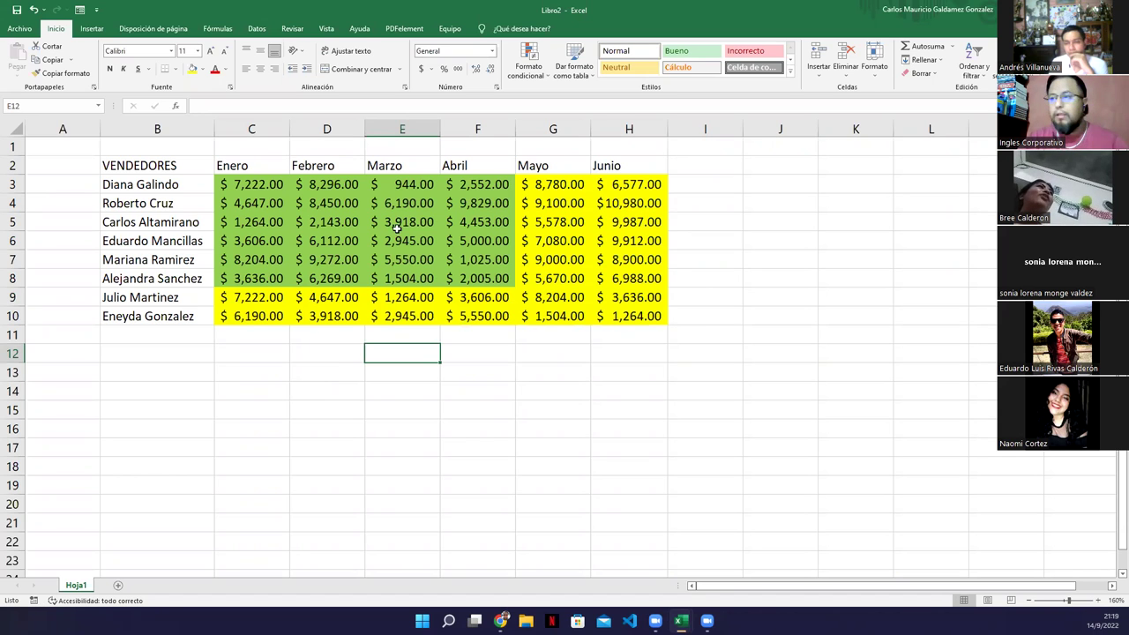
pyautogui.doubleClick(428, 7)
pyautogui.scroll(-1, 842, 321)
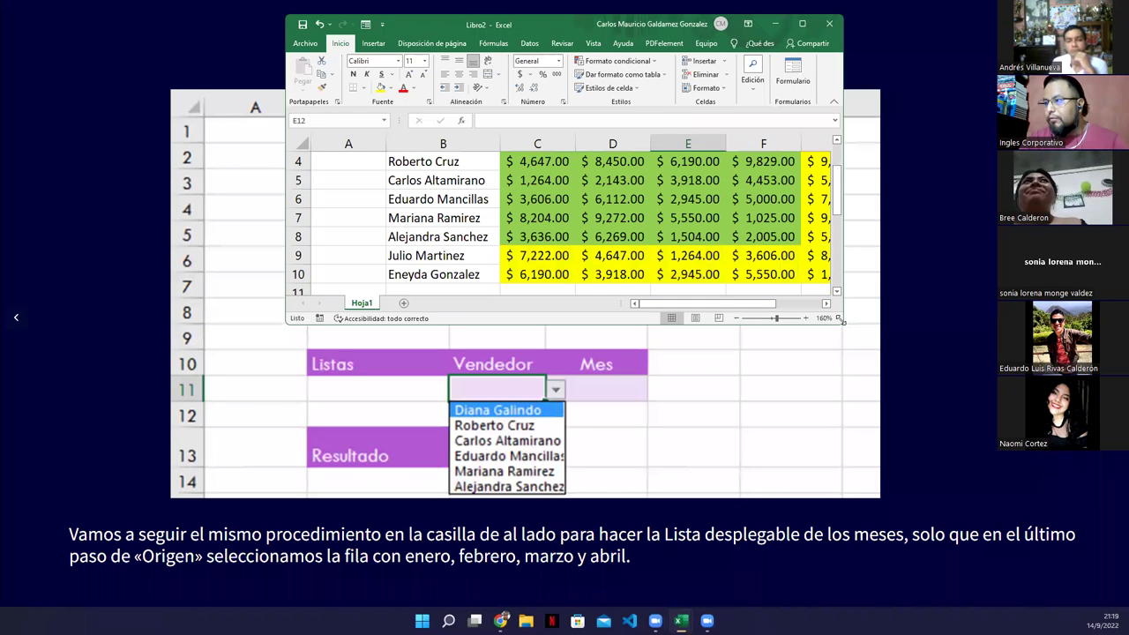
pyautogui.moveTo(843, 321); pyautogui.dragTo(1028, 346)
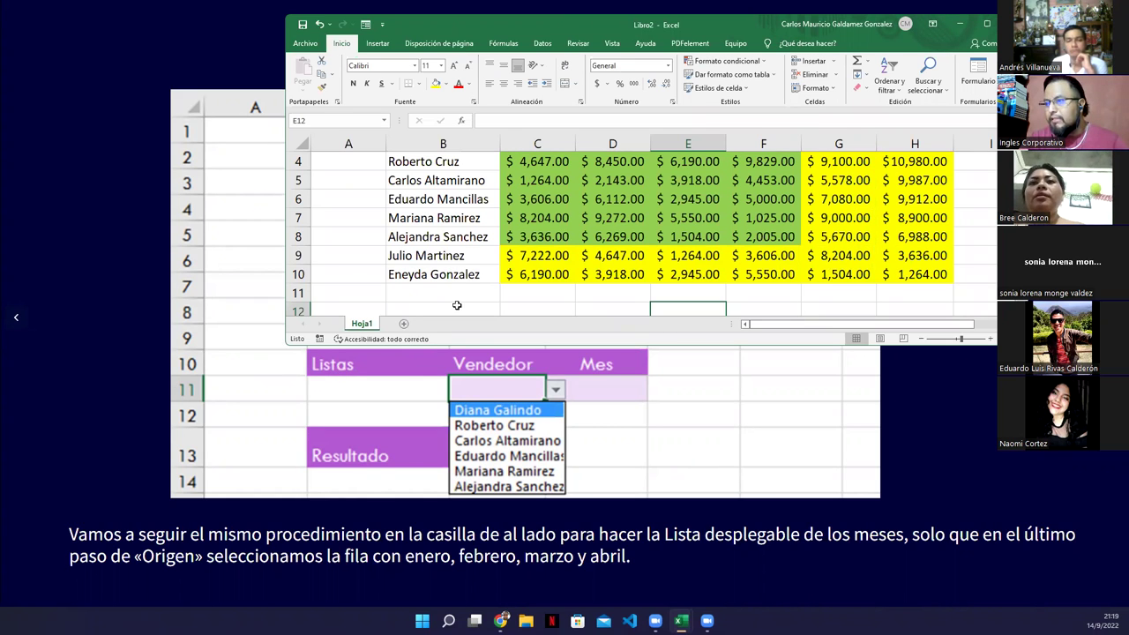
pyautogui.scroll(-1, 445, 296)
pyautogui.scroll(-1, 429, 287)
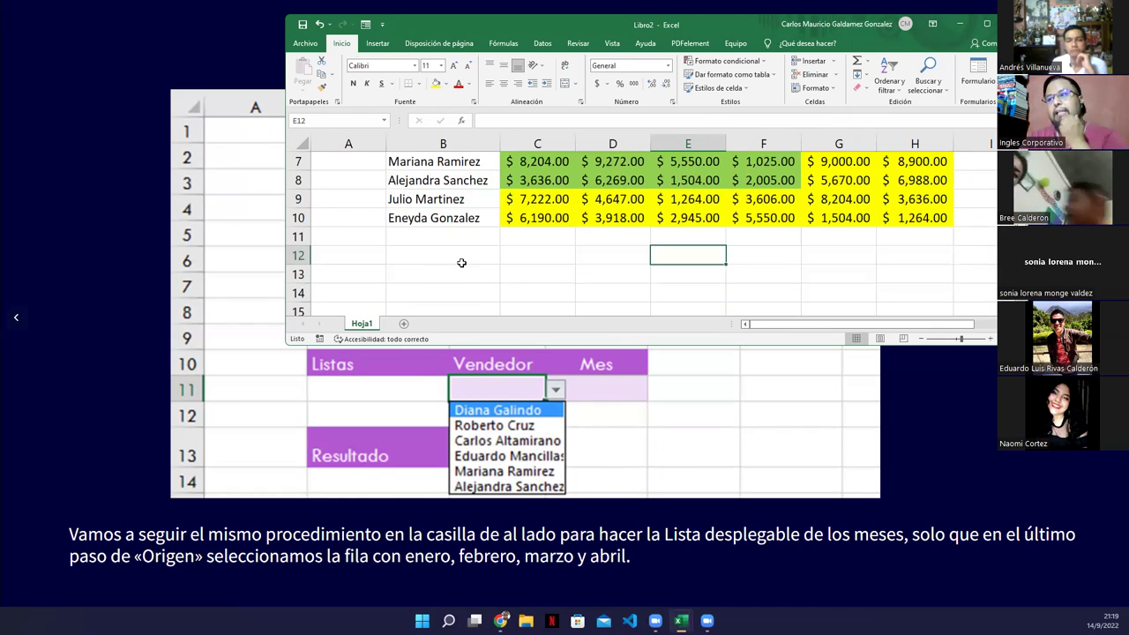
# Enter Listas, Vendedor and Mes in B12:D12 and Resultado in B14, then maximize Excel
pyautogui.click(459, 261)
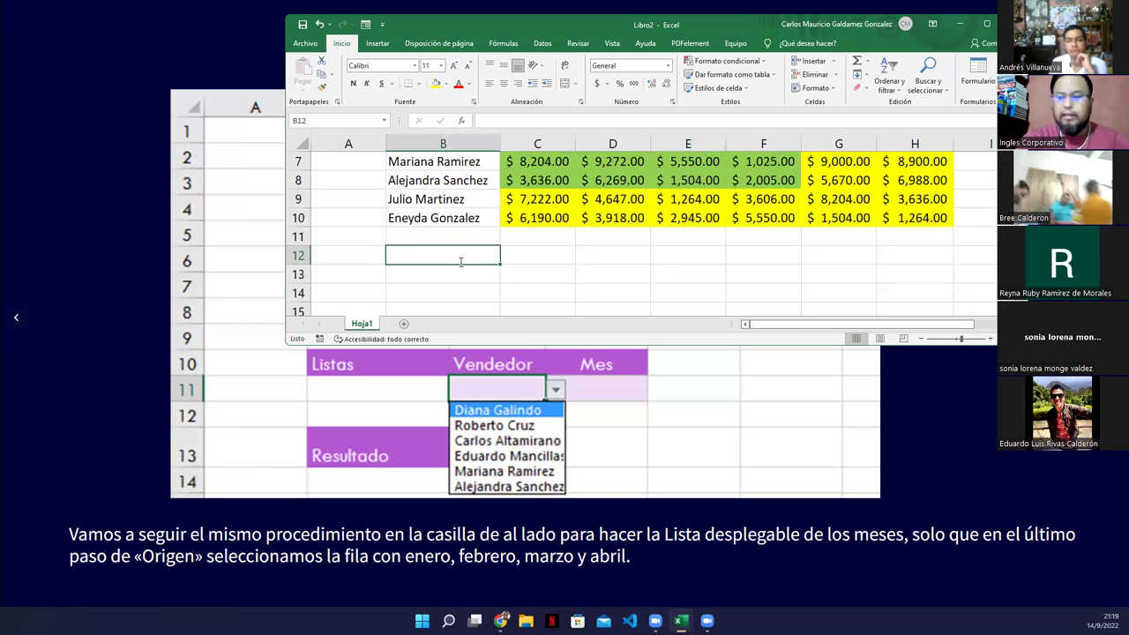
pyautogui.write('Listas')
pyautogui.press('Tab')
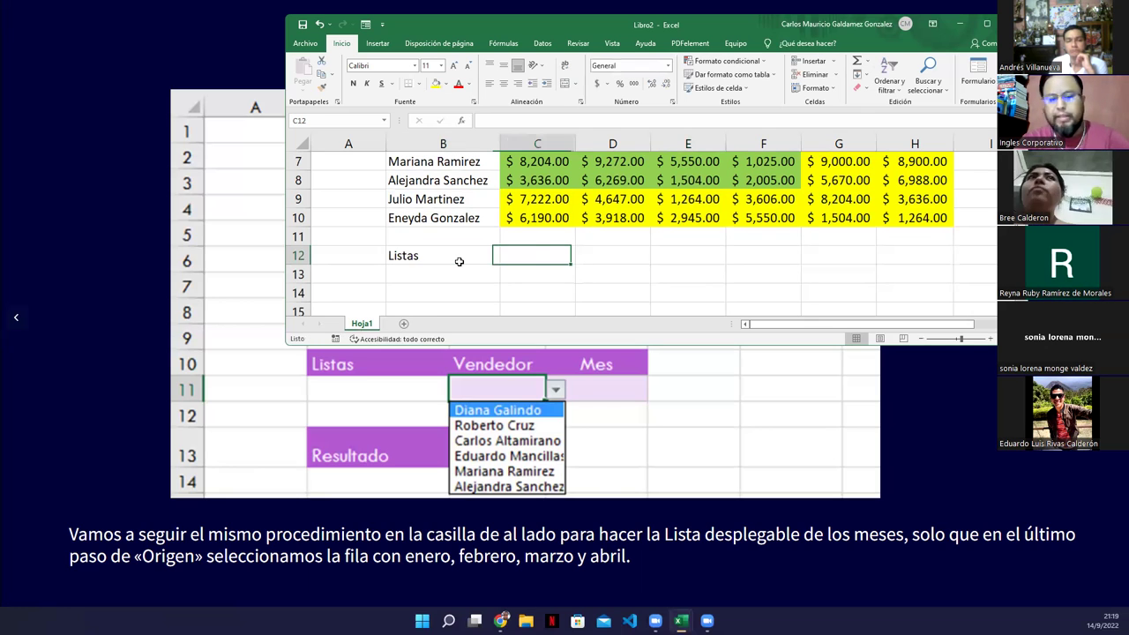
pyautogui.write('Vendedor')
pyautogui.press('Tab')
pyautogui.write('Mes')
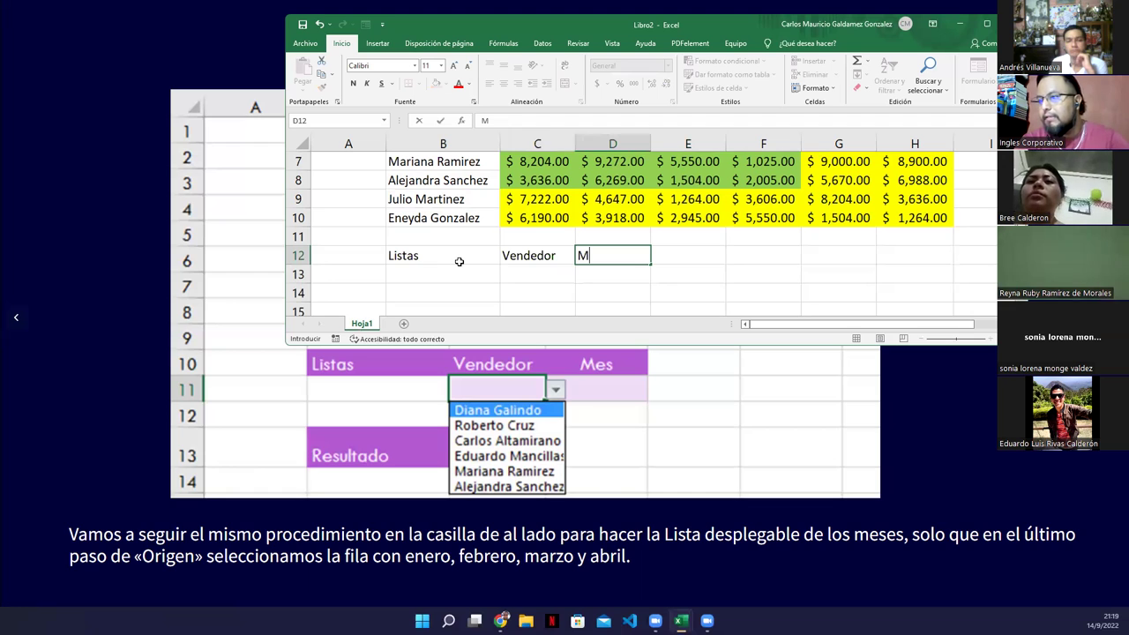
pyautogui.press('Return')
pyautogui.press('Return')
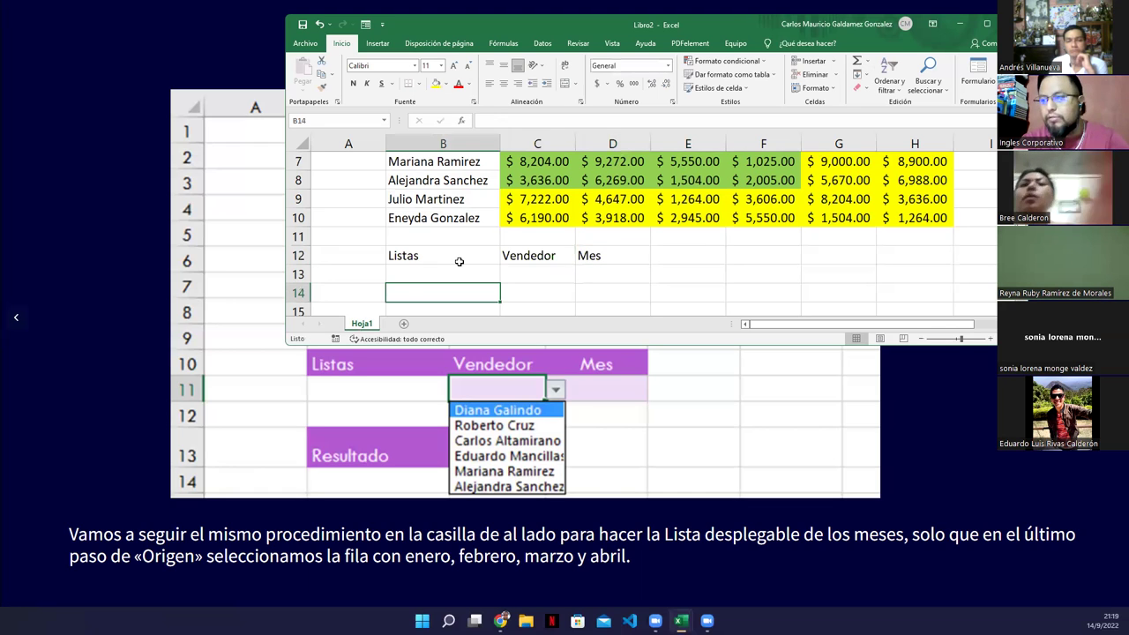
pyautogui.write('Resultado')
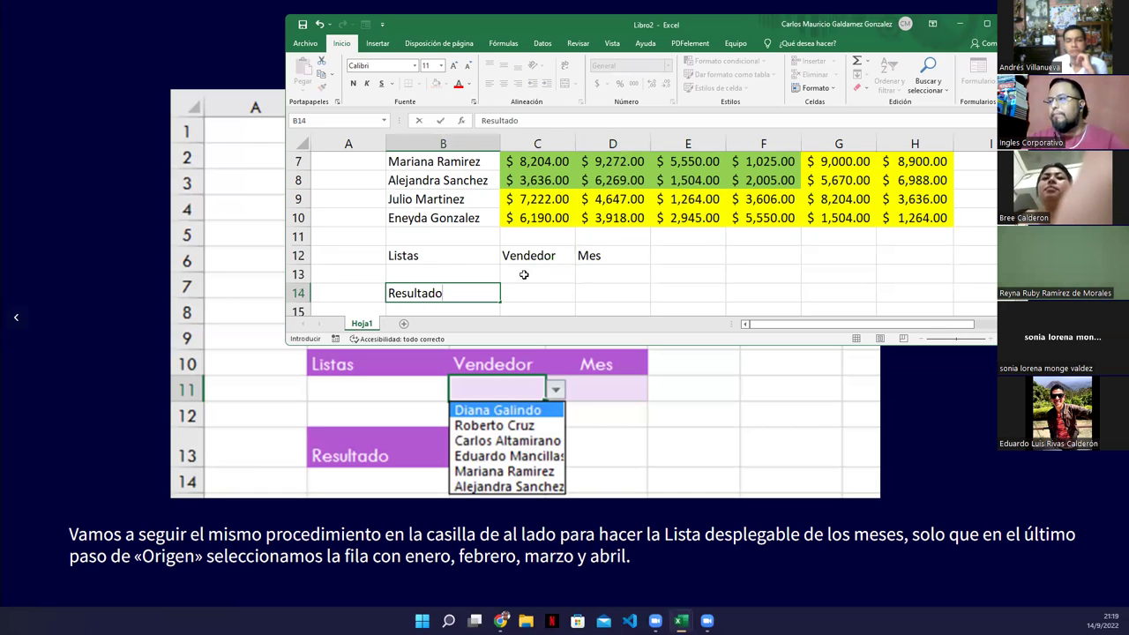
pyautogui.click(985, 24)
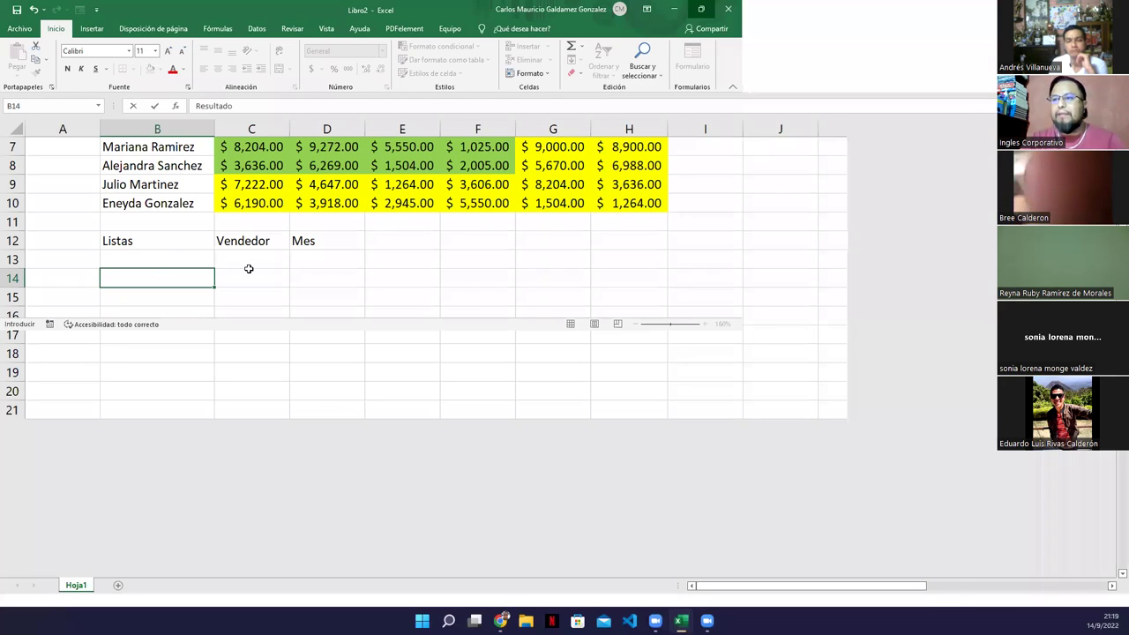
# Format B12:D12 and B14 with purple fill and white font colour
pyautogui.moveTo(330, 243); pyautogui.dragTo(132, 244)
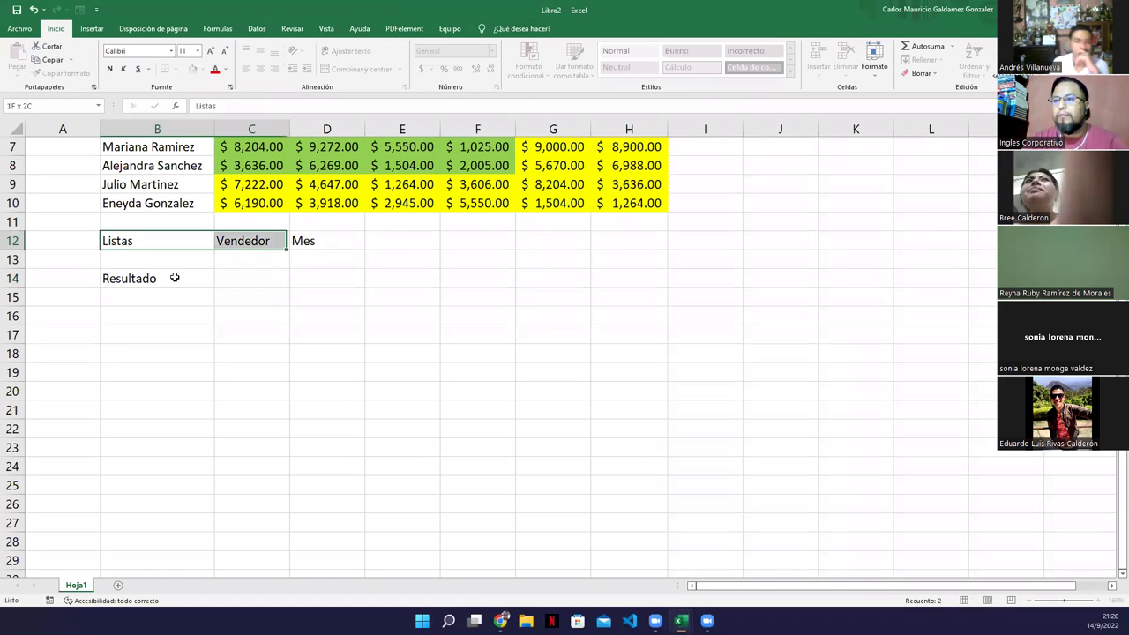
pyautogui.keyDown('ctrl'); pyautogui.click(180, 278); pyautogui.keyUp('ctrl')
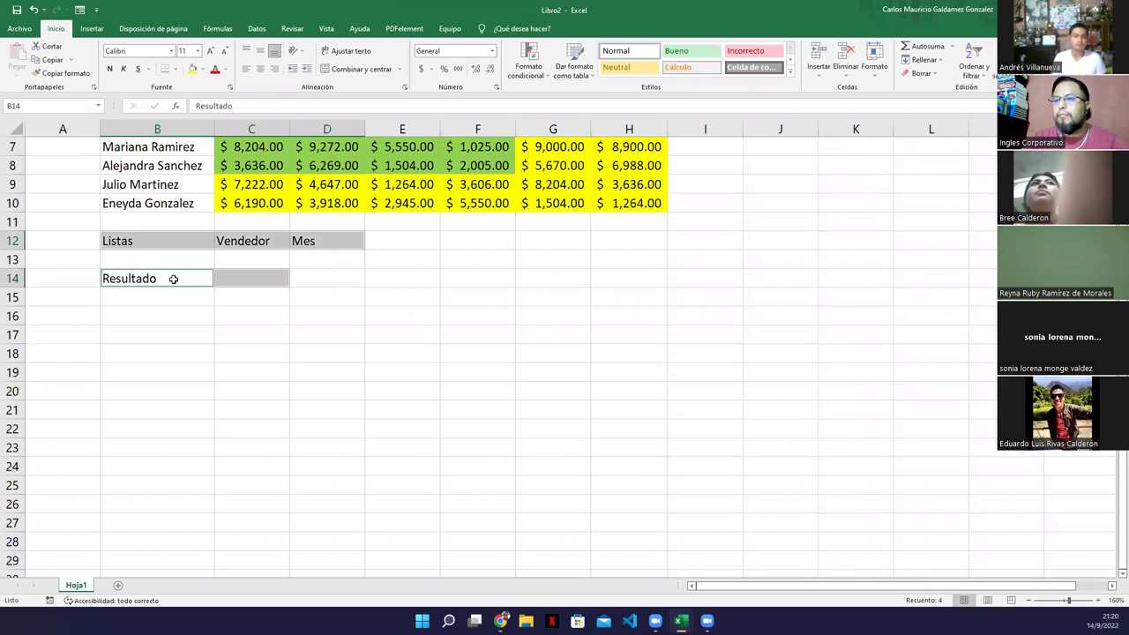
pyautogui.click(172, 277)
pyautogui.moveTo(314, 240); pyautogui.dragTo(133, 241)
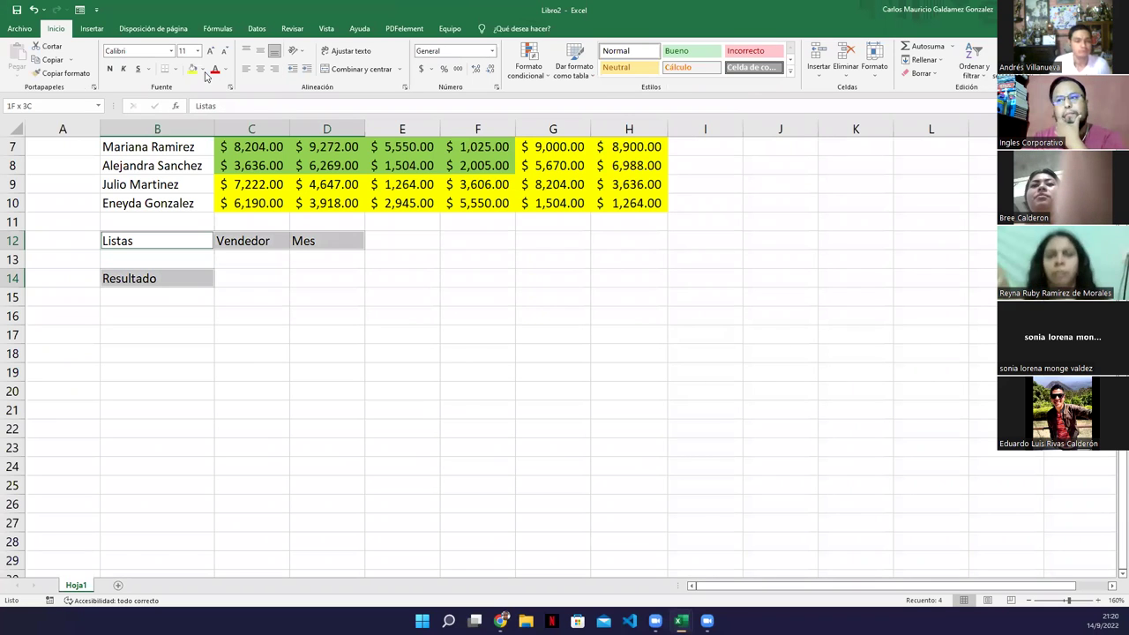
pyautogui.click(204, 69)
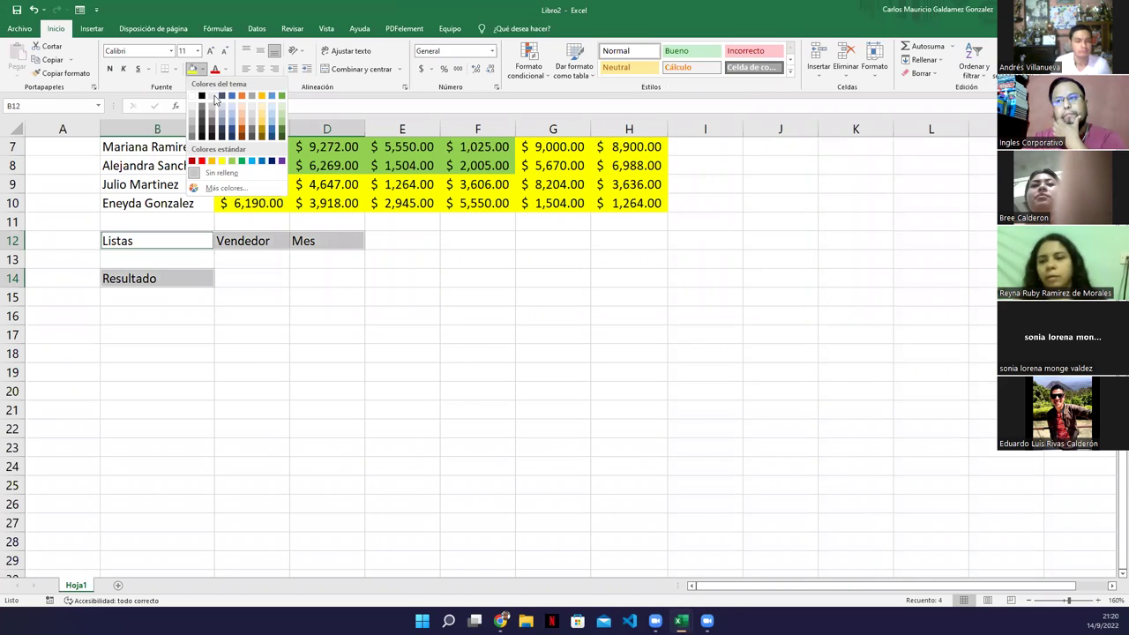
pyautogui.click(281, 161)
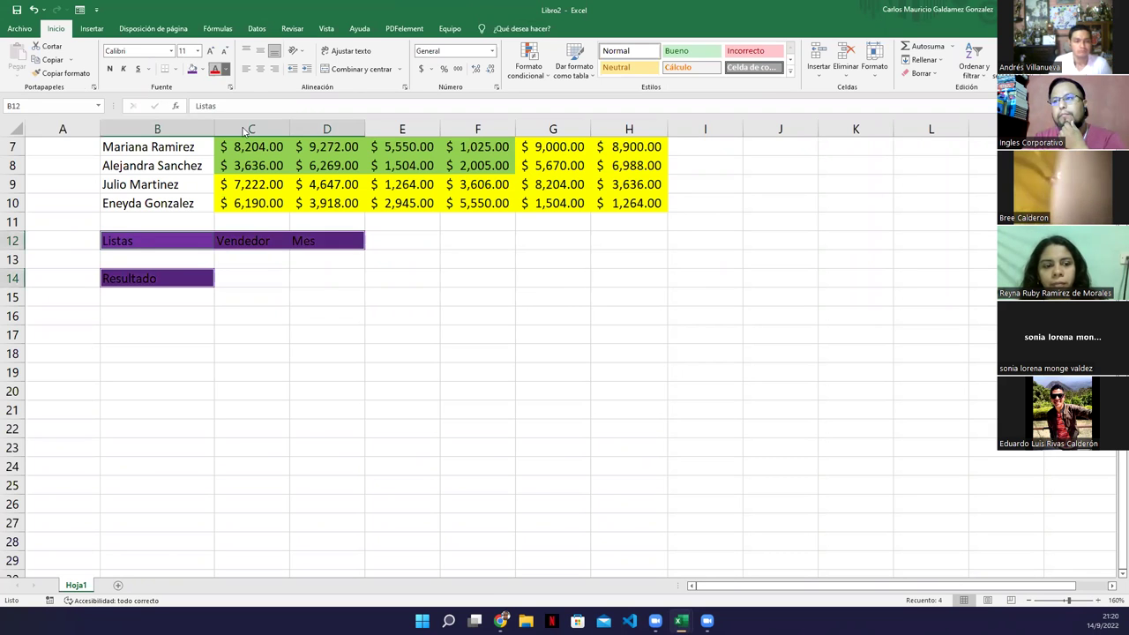
pyautogui.click(225, 70)
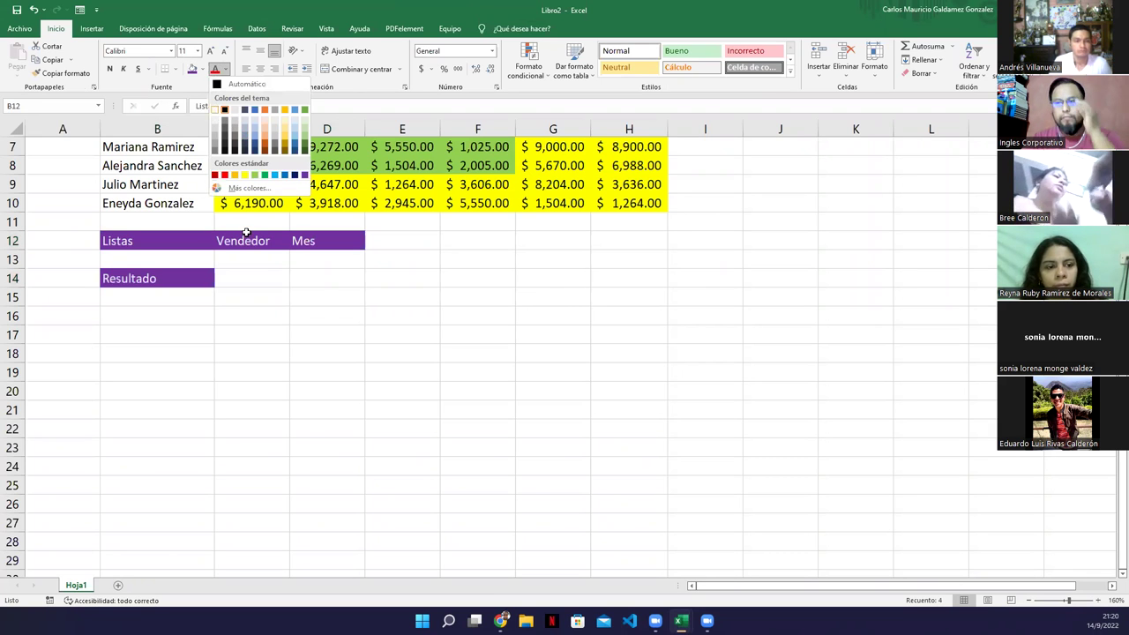
pyautogui.click(215, 110)
pyautogui.scroll(2, 317, 298)
pyautogui.click(282, 371)
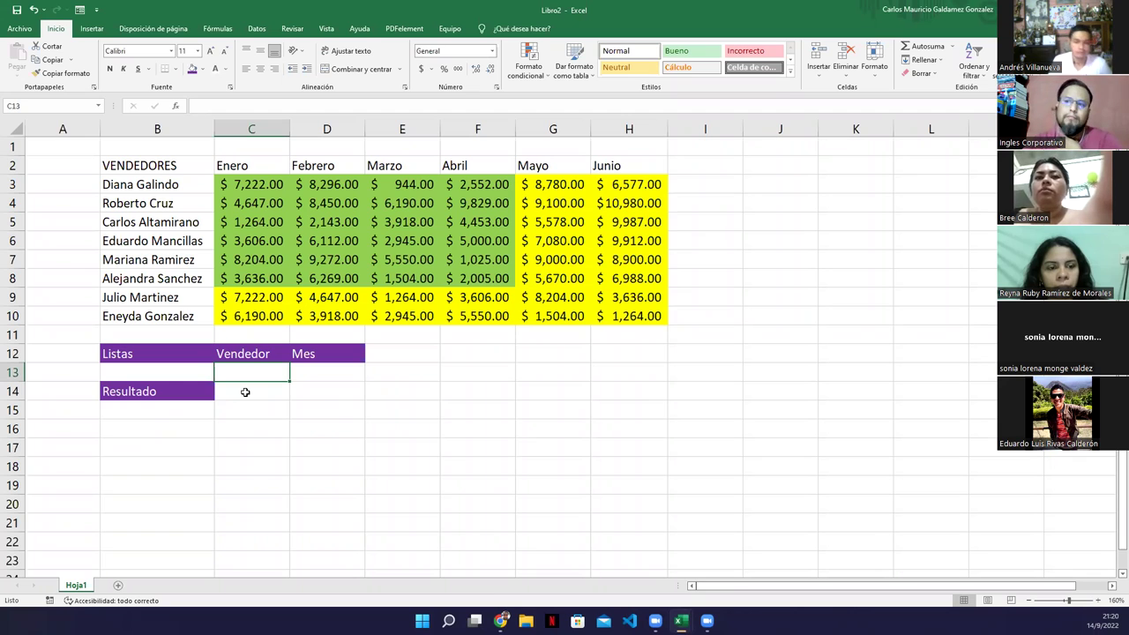
# Apply All Borders to the sales table range B2:H10
pyautogui.moveTo(165, 169); pyautogui.dragTo(617, 313)
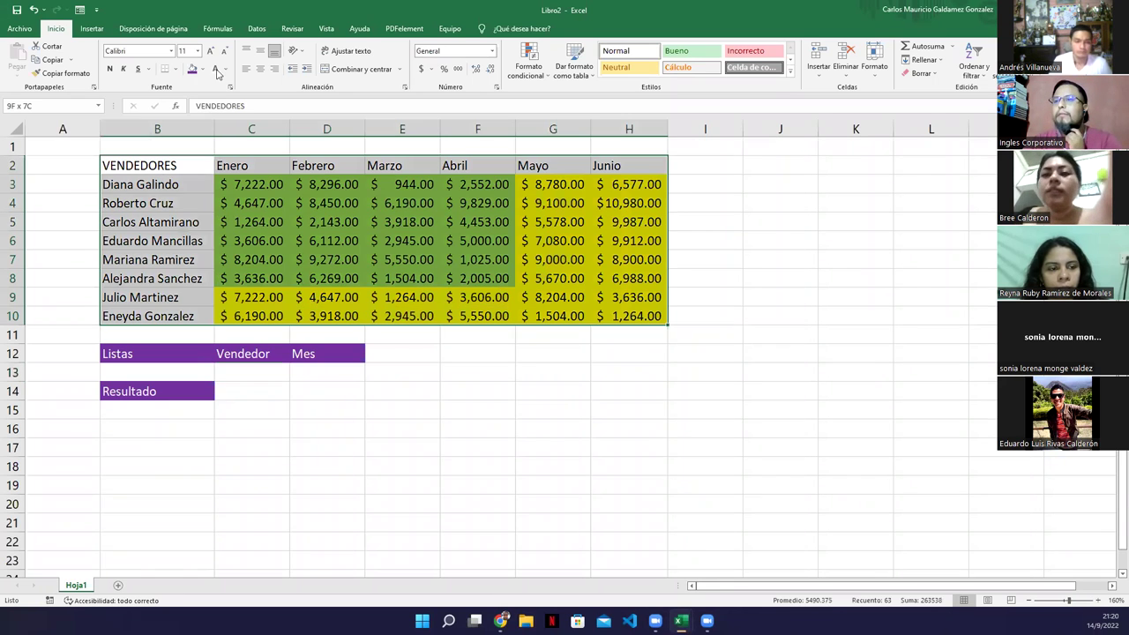
pyautogui.click(174, 68)
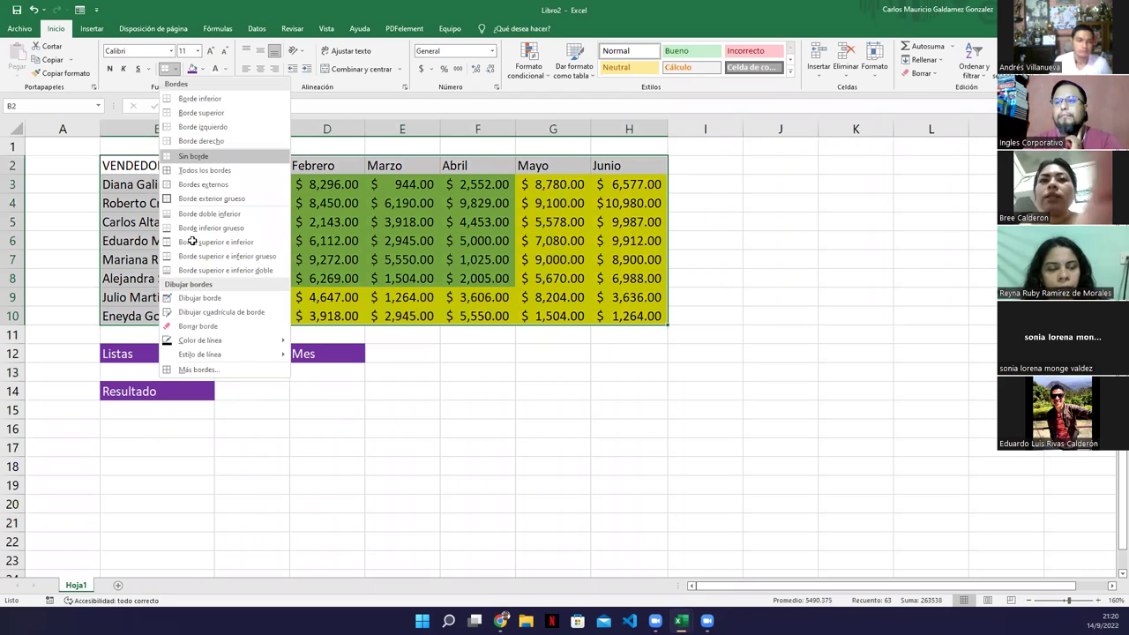
pyautogui.click(198, 170)
pyautogui.click(236, 373)
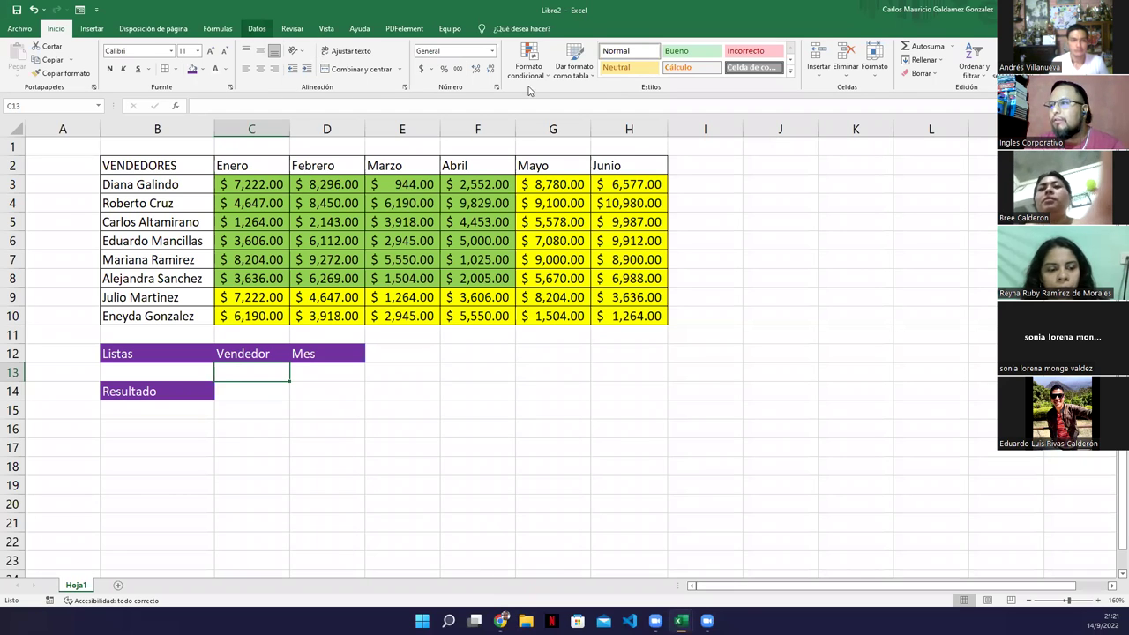
# Give C13 list data validation with source $B$3:$B$10, the vendor names
pyautogui.click(608, 55)
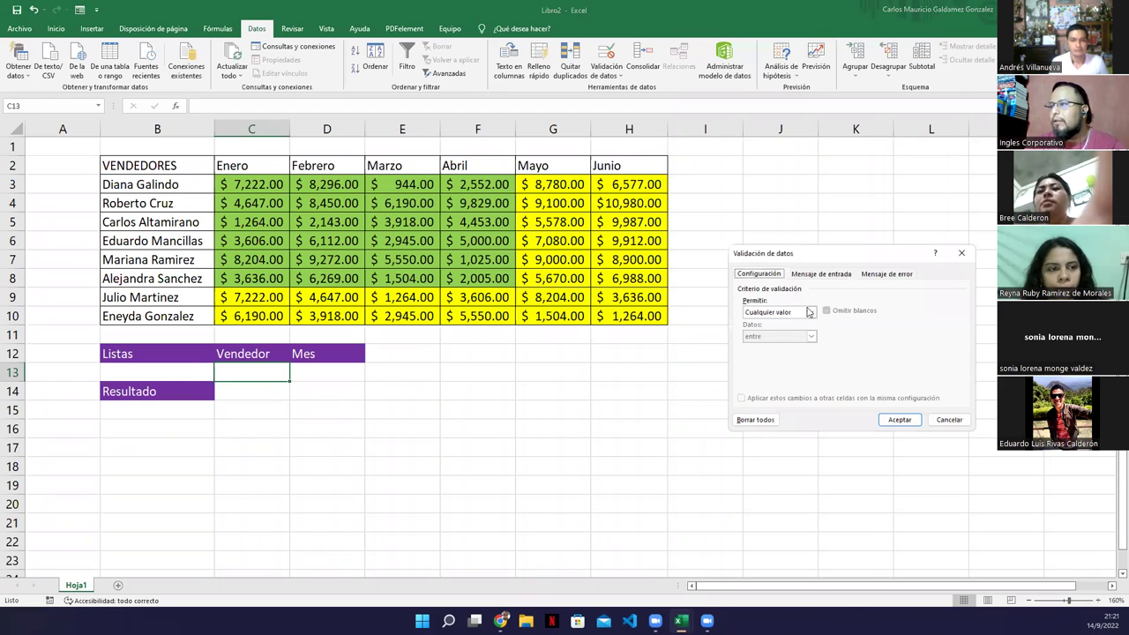
pyautogui.hotkey('alt', 'Down')
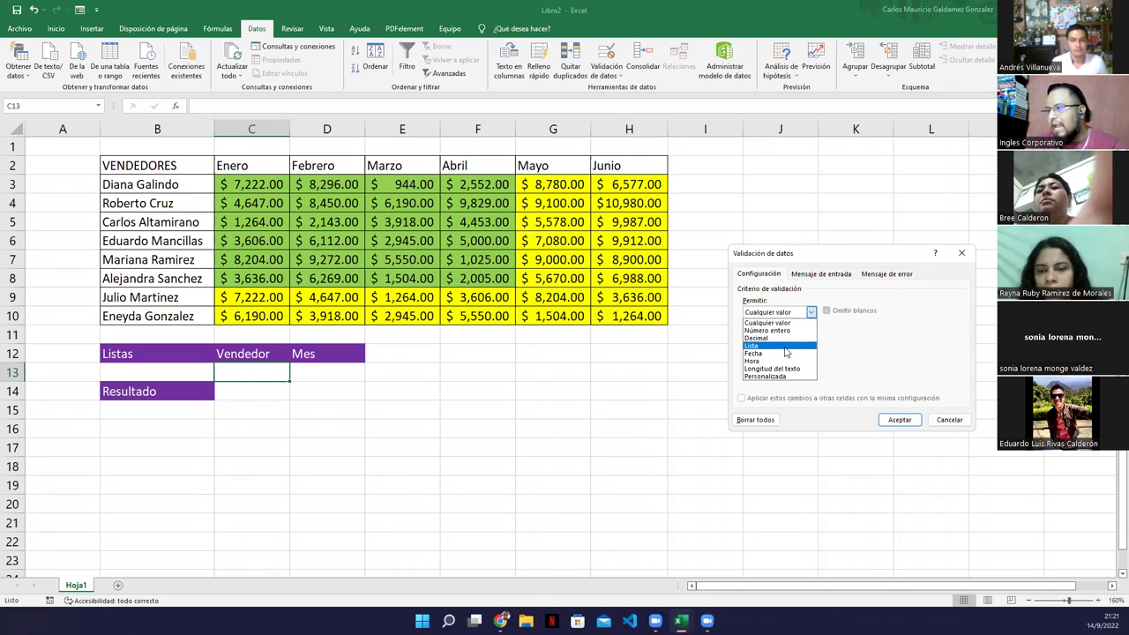
pyautogui.click(781, 345)
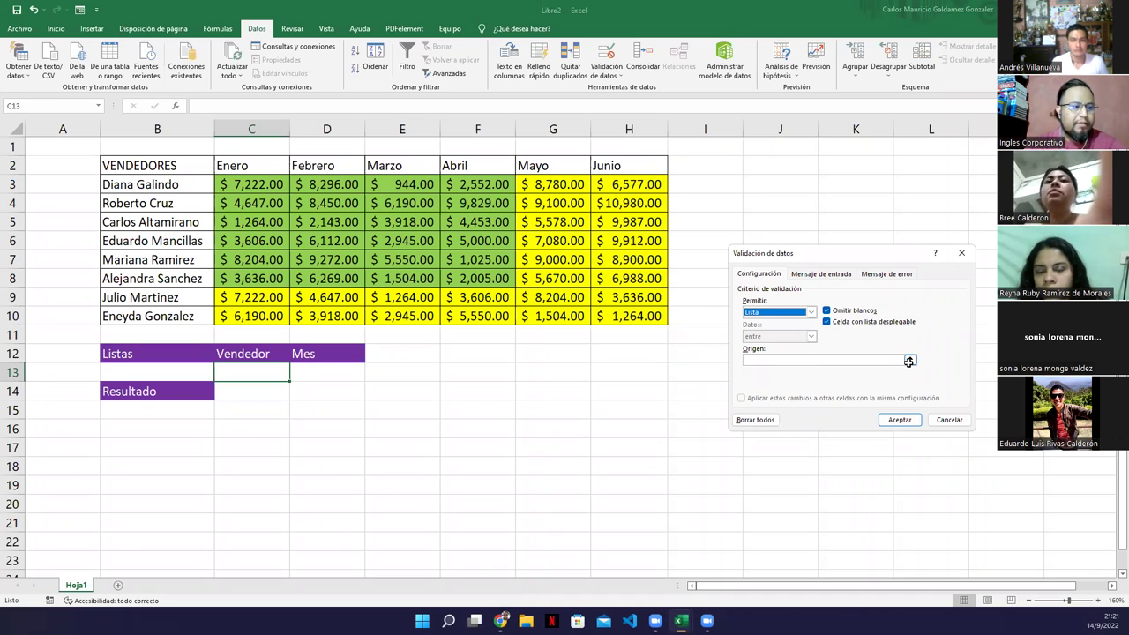
pyautogui.click(909, 361)
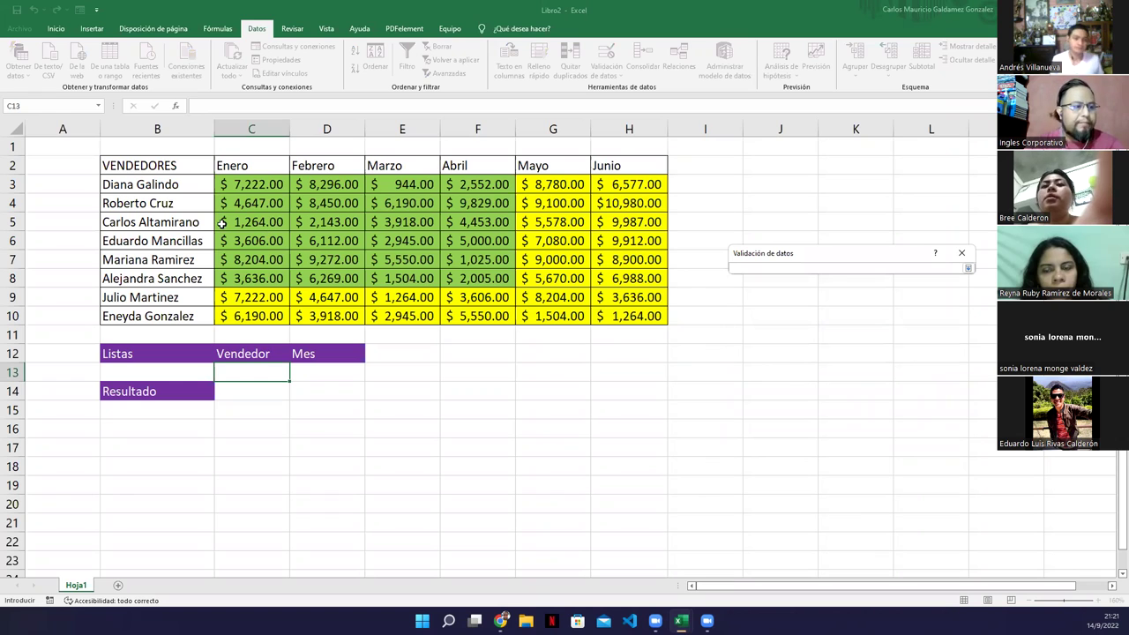
pyautogui.moveTo(152, 304); pyautogui.dragTo(150, 315)
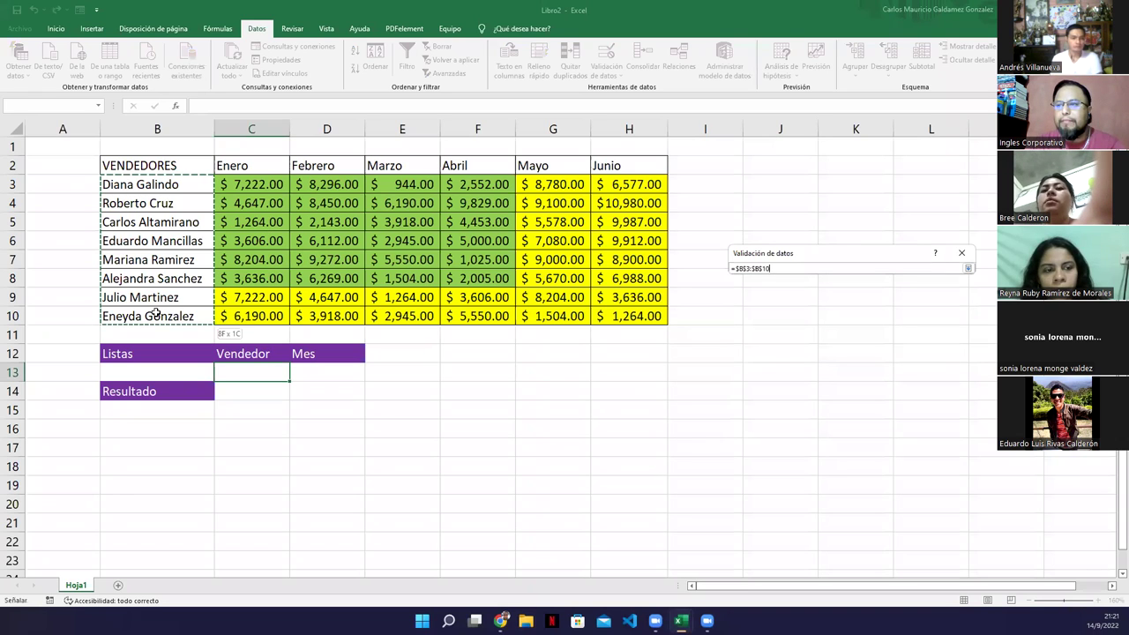
pyautogui.click(967, 270)
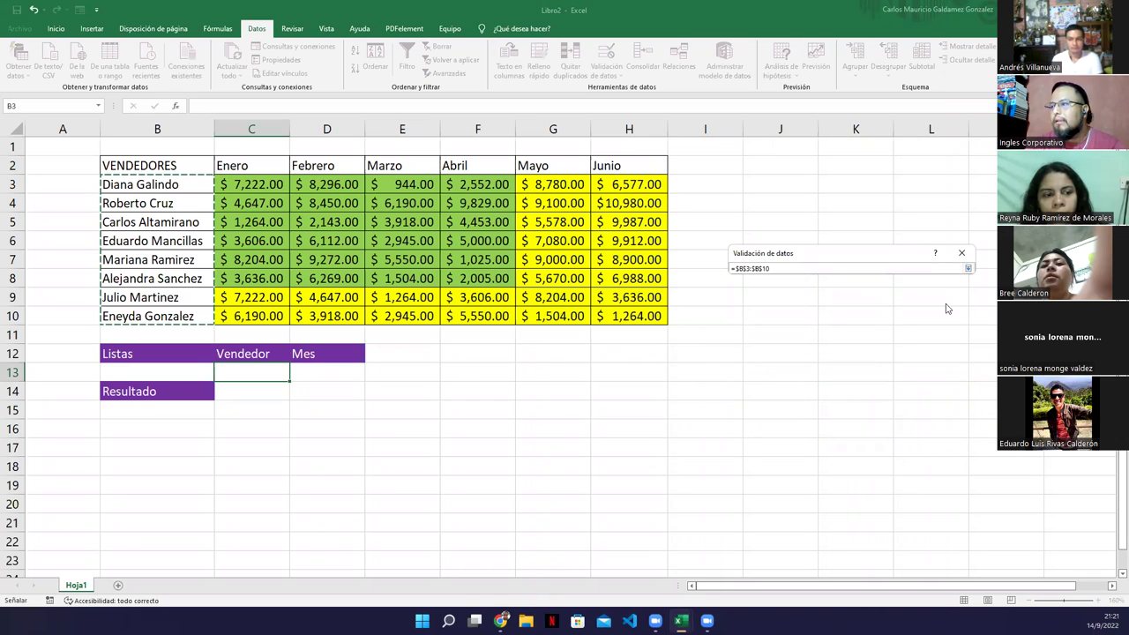
pyautogui.click(901, 420)
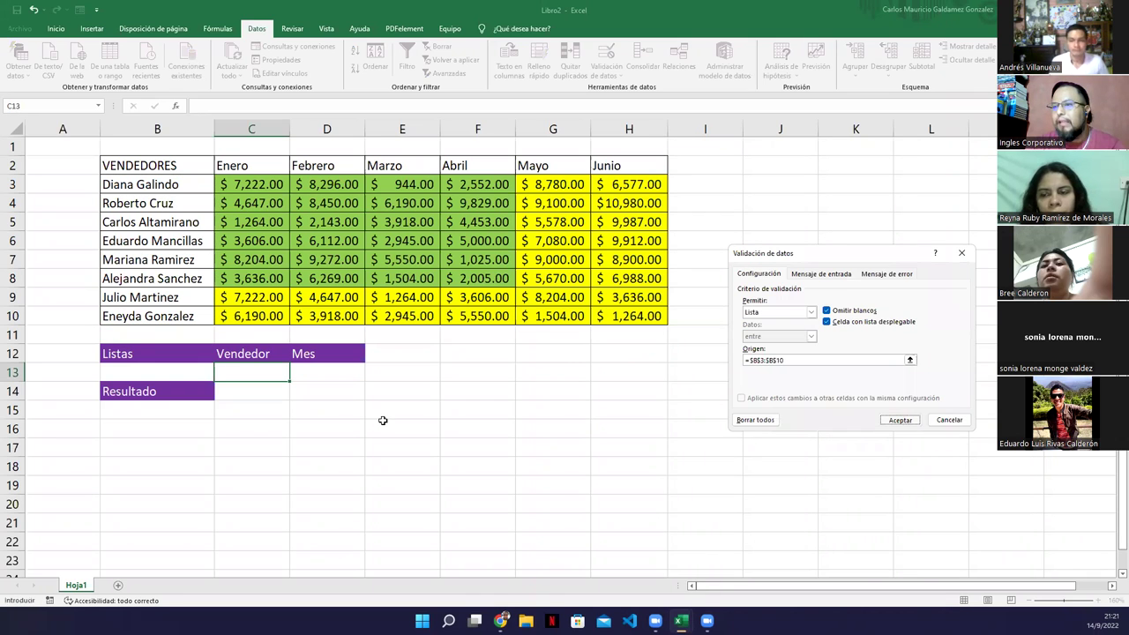
pyautogui.click(295, 375)
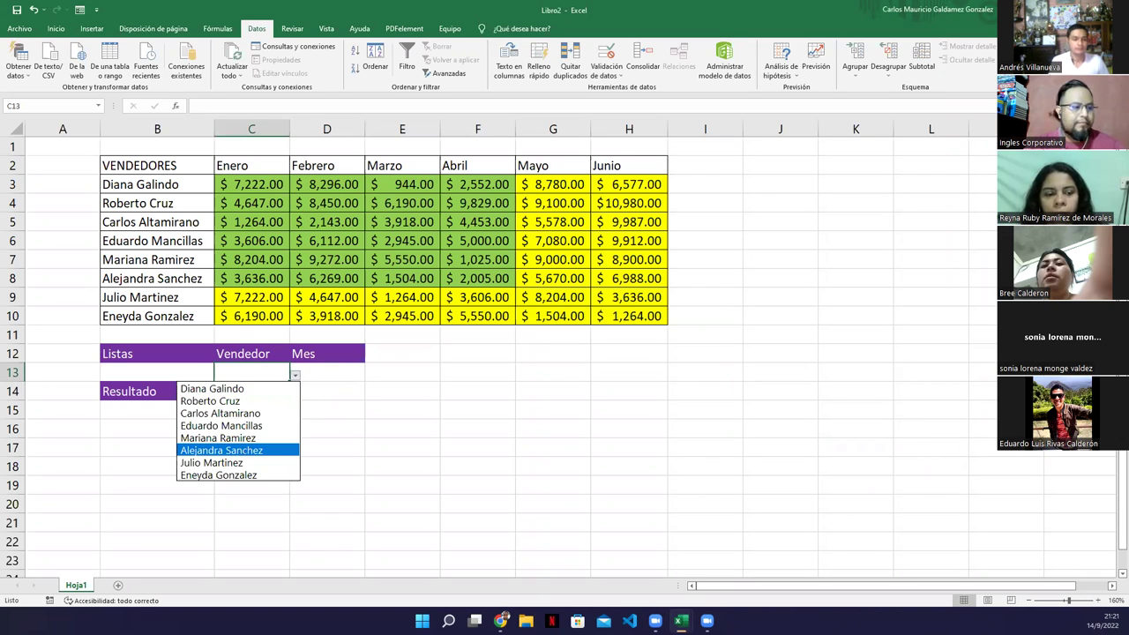
pyautogui.press('Escape')
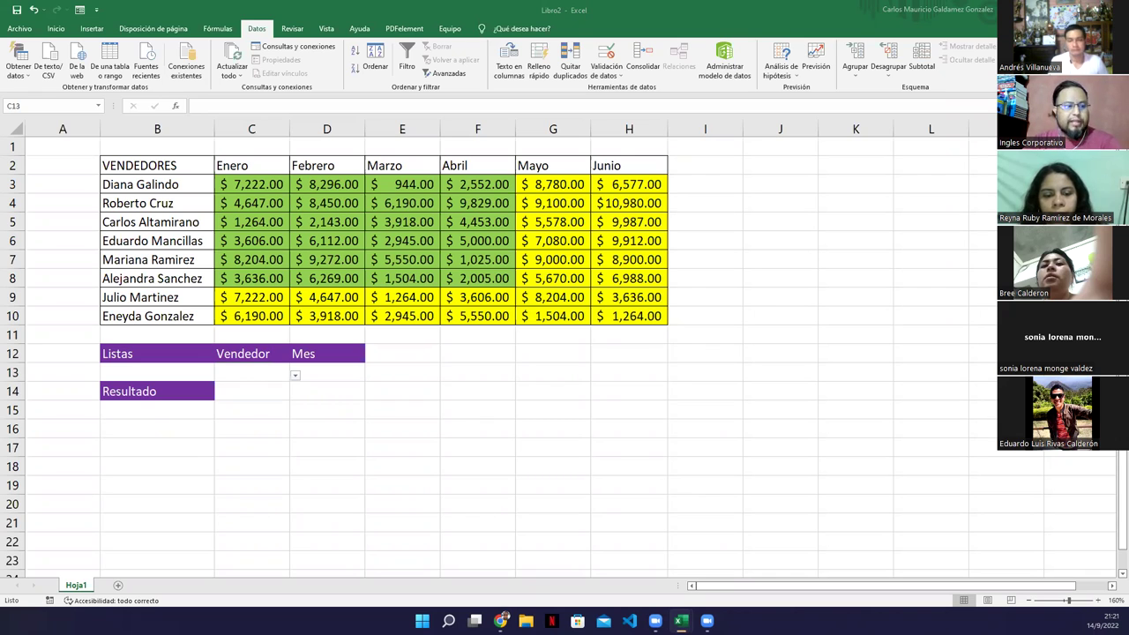
pyautogui.click(317, 370)
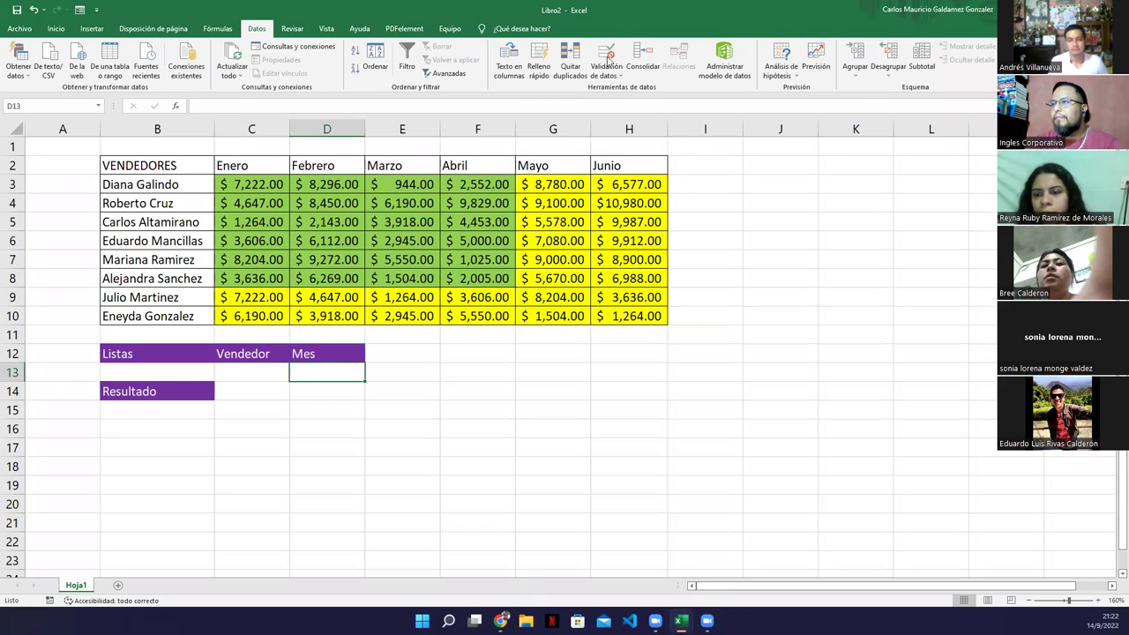
# Give D13 list data validation with source $C$2:$H$2, the months Enero to Junio
pyautogui.click(607, 60)
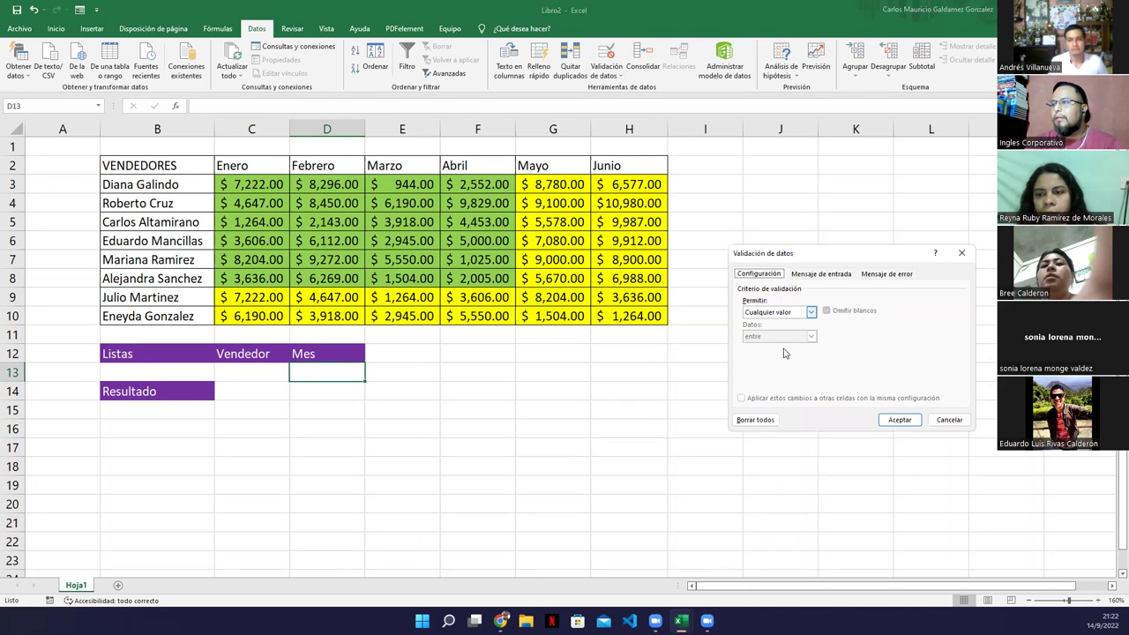
pyautogui.click(794, 312)
pyautogui.click(770, 344)
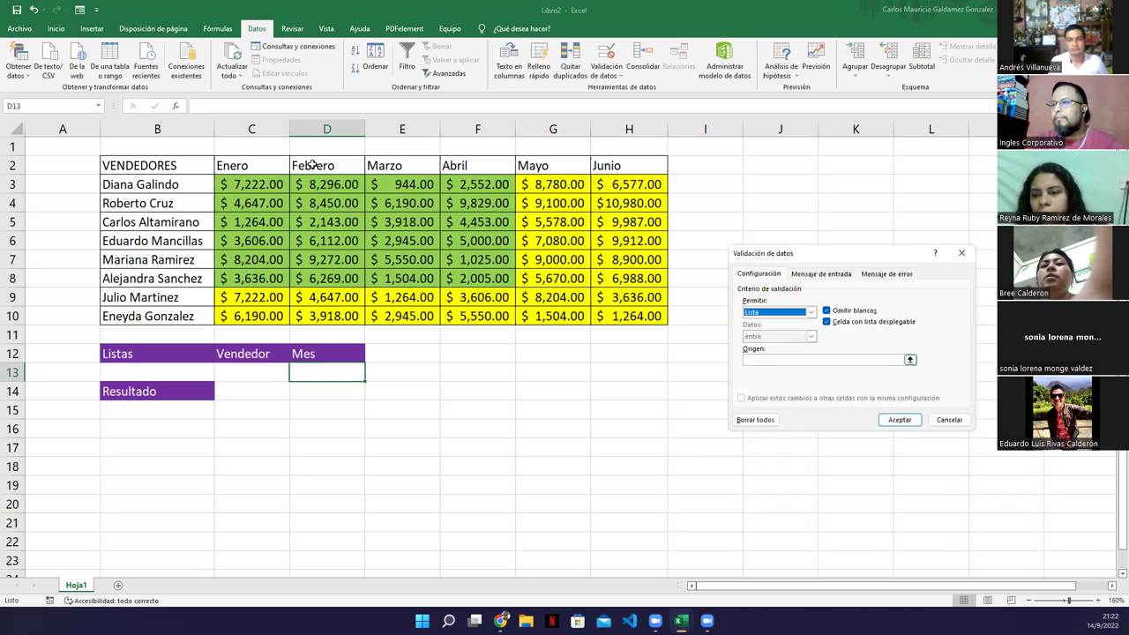
pyautogui.click(259, 164)
pyautogui.moveTo(659, 199); pyautogui.dragTo(629, 165)
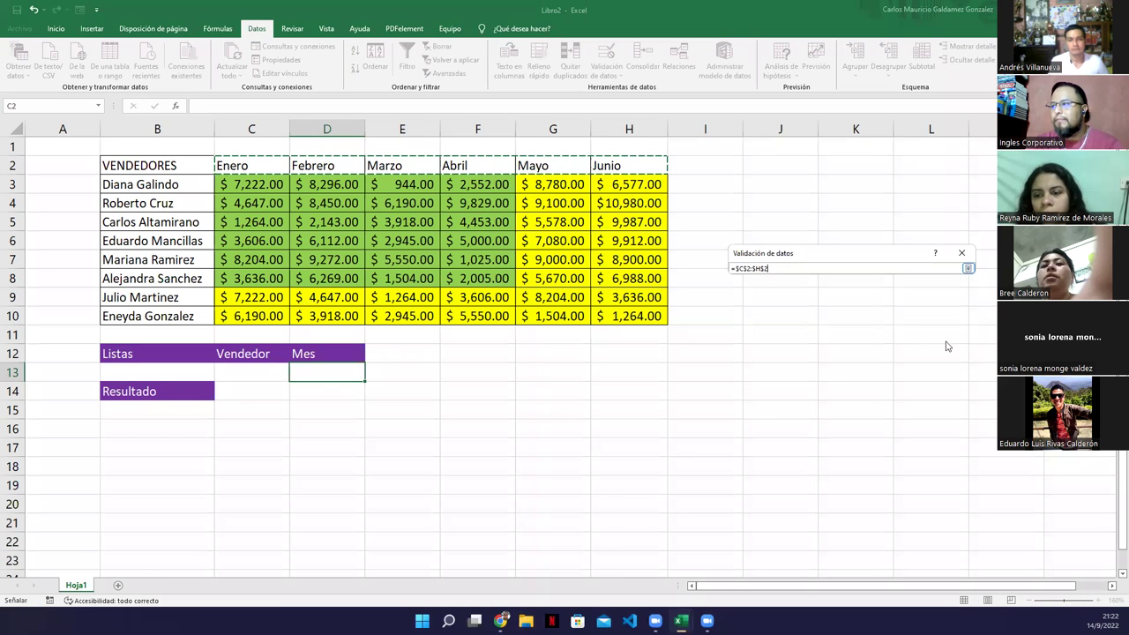
pyautogui.press('Return')
pyautogui.click(904, 422)
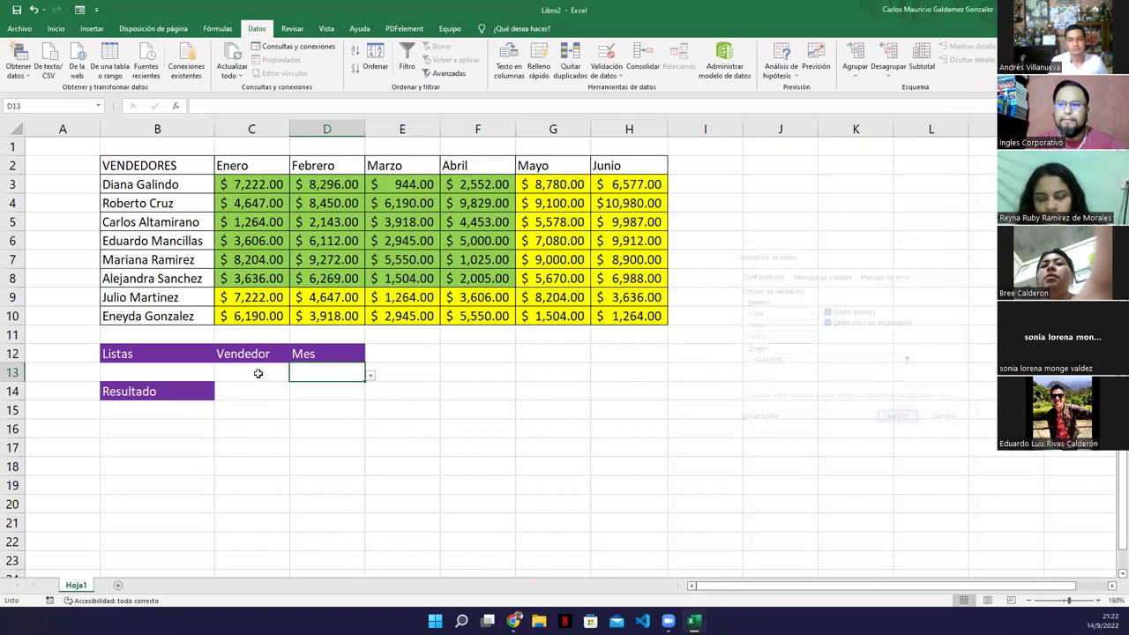
pyautogui.press('Left')
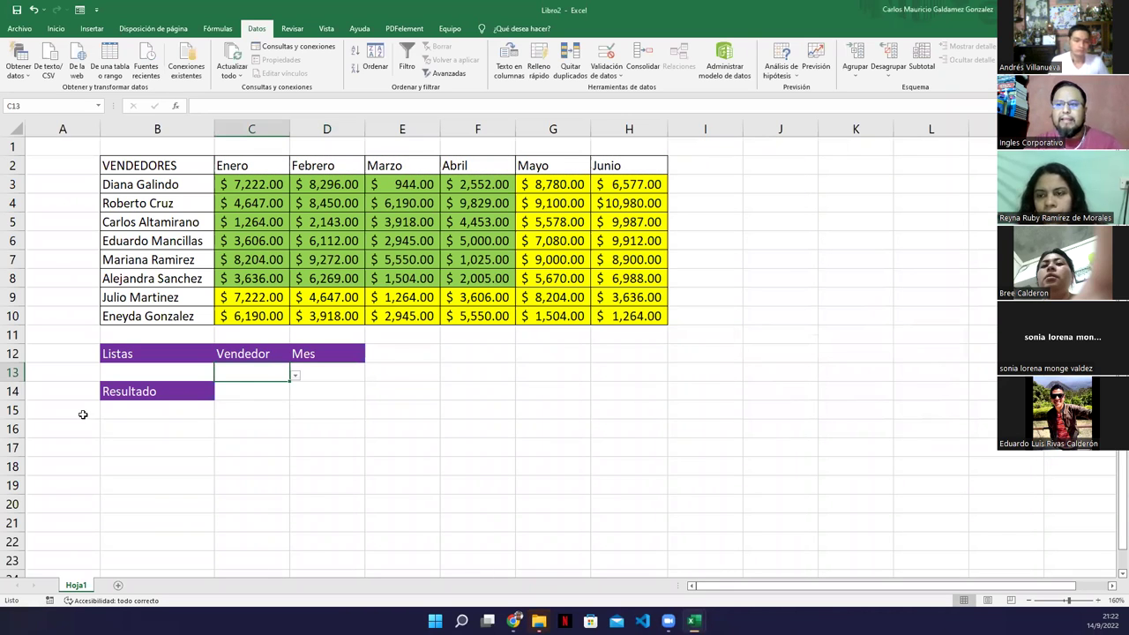
pyautogui.press('Down')
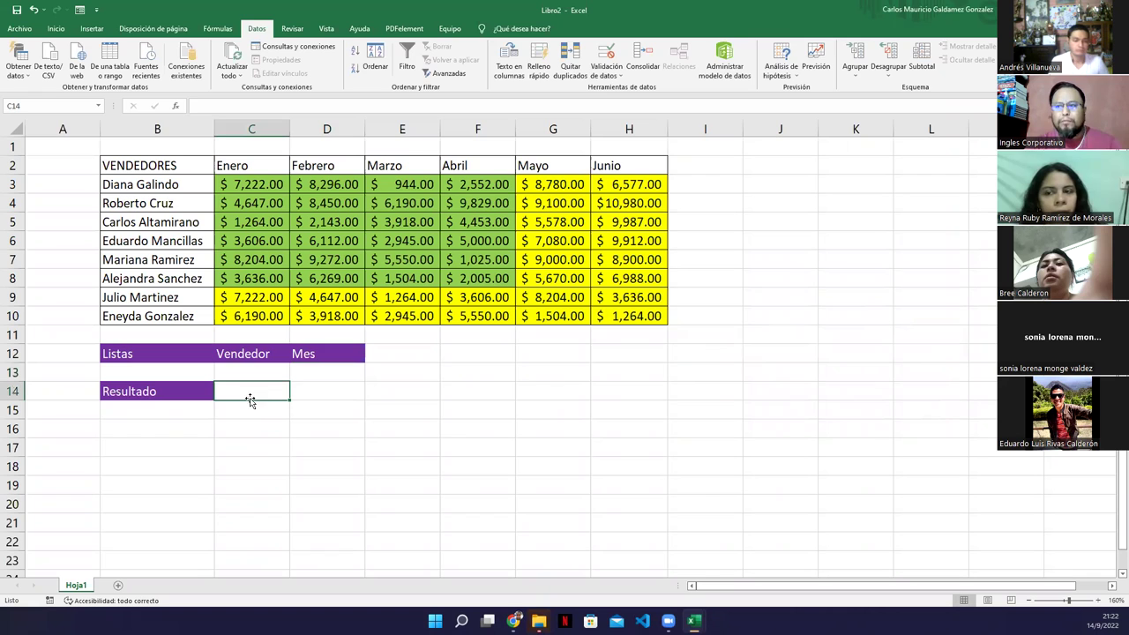
# Move the Resultado label down to row 15 and point out a vendor's Mayo amount in G5
pyautogui.hotkey('shift', 'Left')
pyautogui.moveTo(253, 403); pyautogui.dragTo(241, 416)
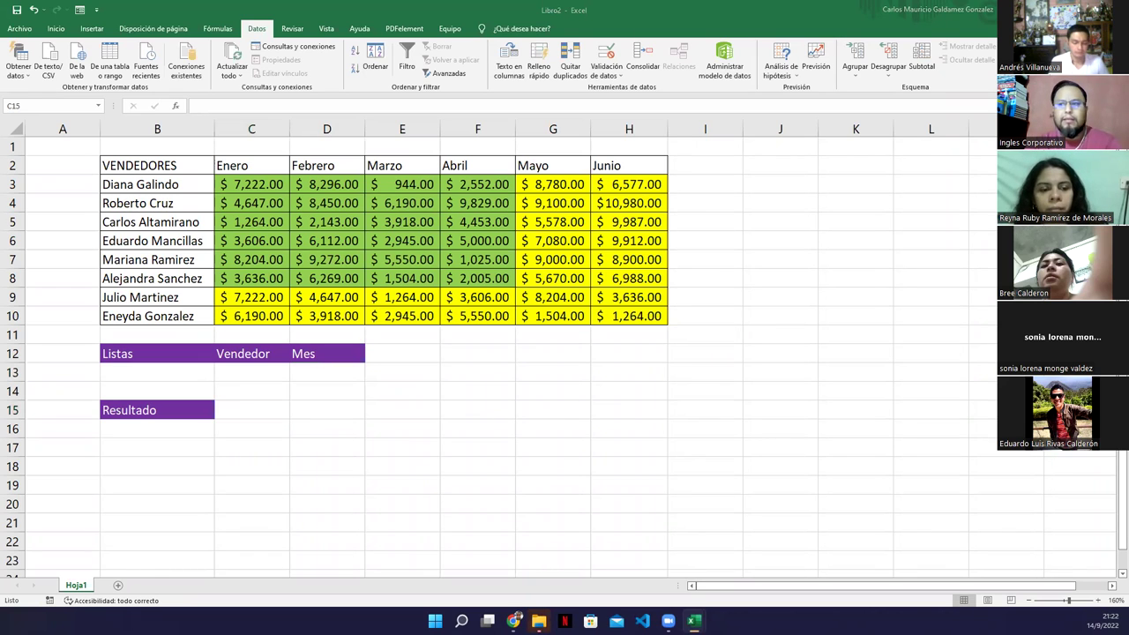
pyautogui.click(272, 408)
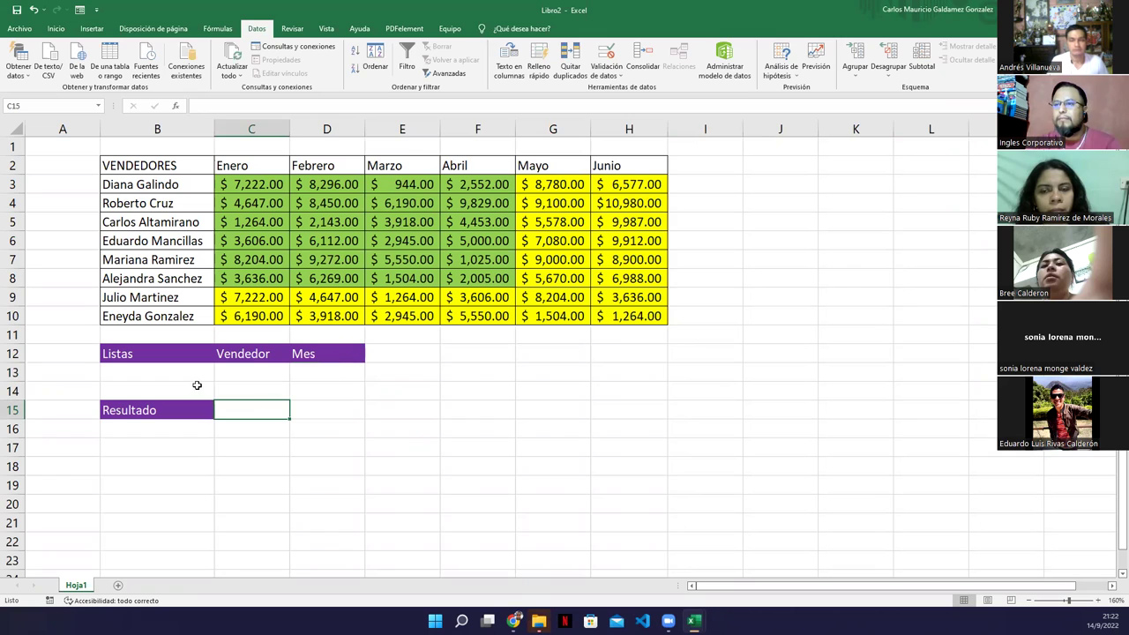
pyautogui.click(227, 373)
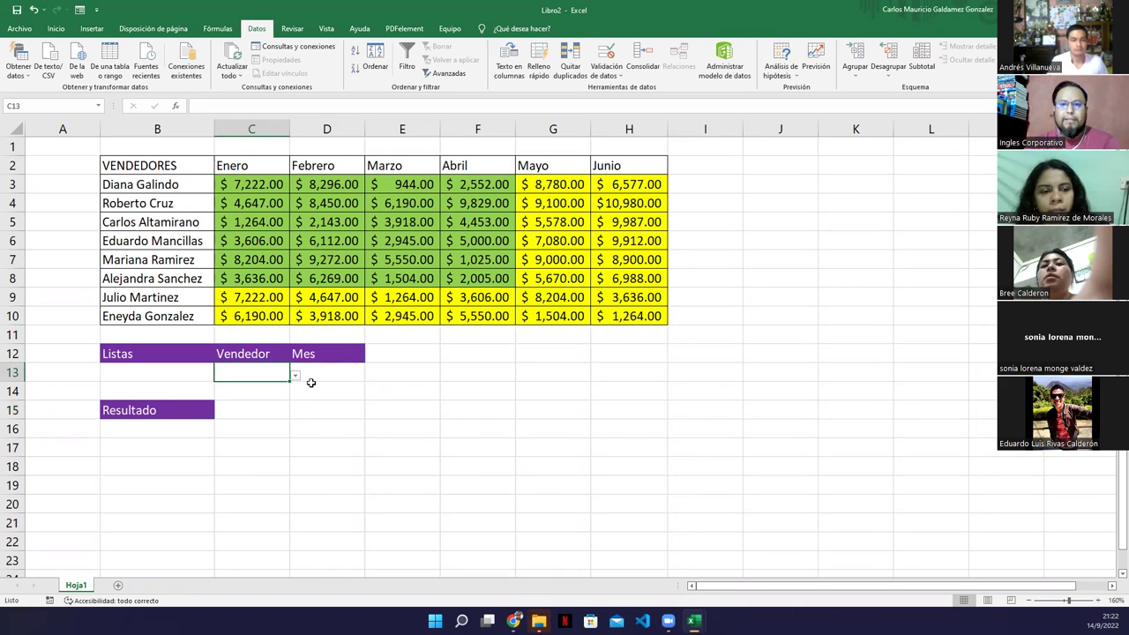
pyautogui.click(180, 218)
pyautogui.click(517, 225)
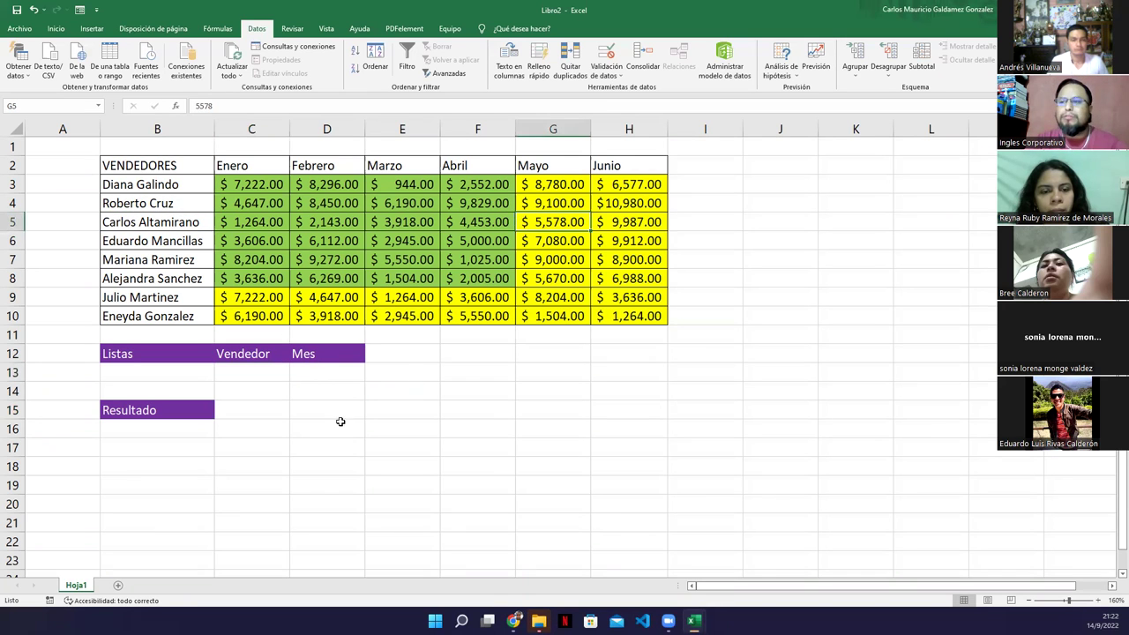
pyautogui.click(283, 405)
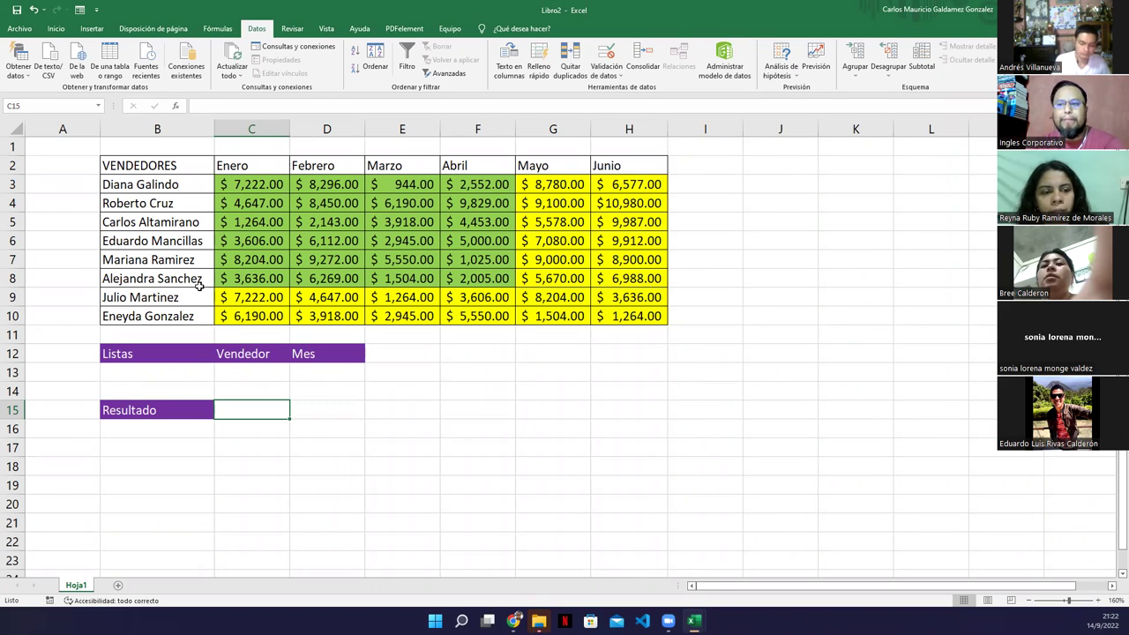
# Show the Mes drop-down in D13, then shrink the Excel window to reveal the slide
pyautogui.moveTo(237, 367); pyautogui.dragTo(328, 369)
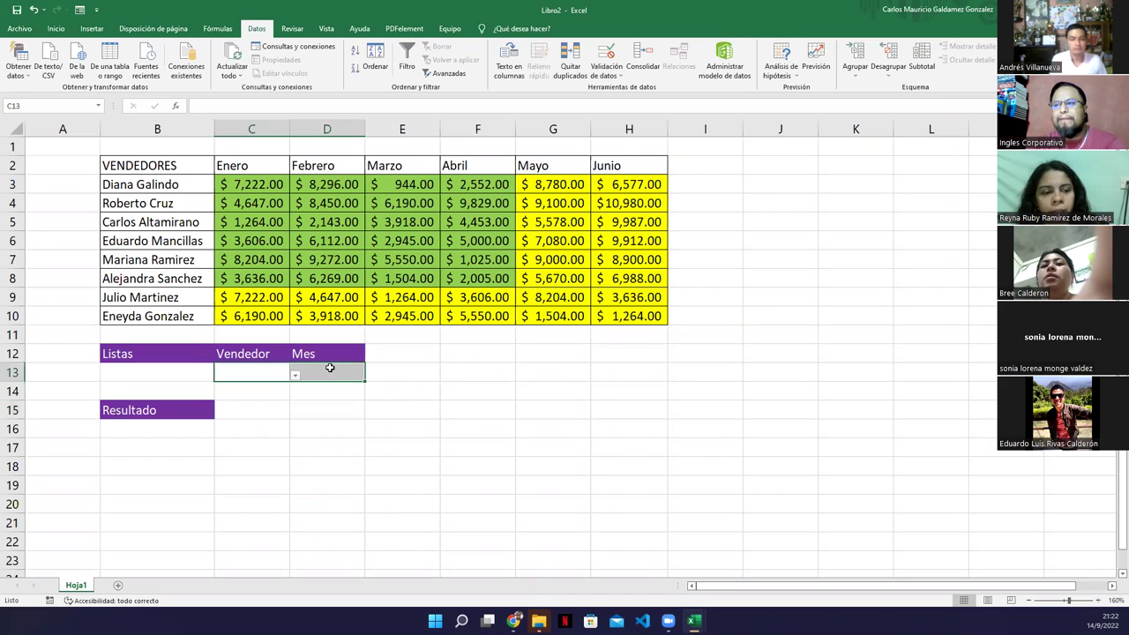
pyautogui.click(333, 375)
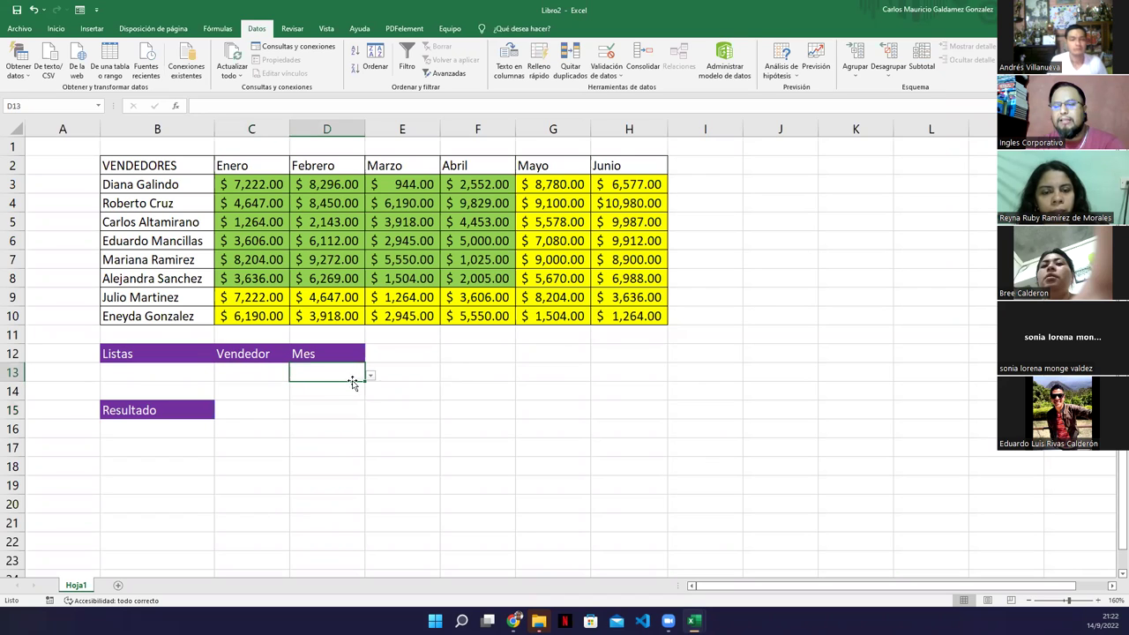
pyautogui.click(231, 413)
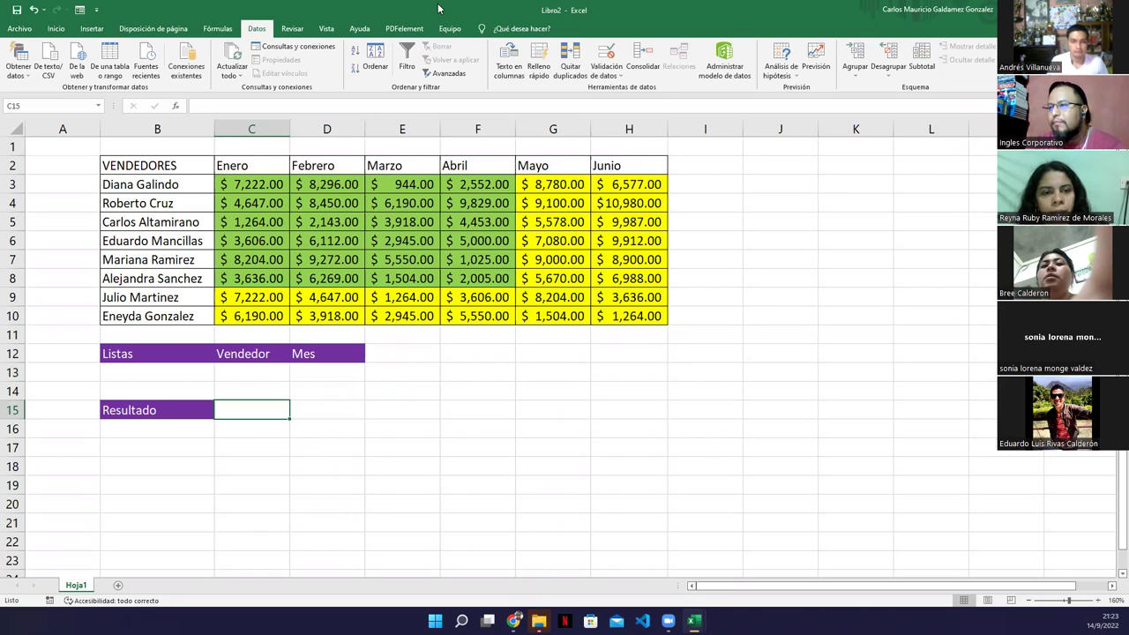
pyautogui.moveTo(439, 9); pyautogui.dragTo(534, 70)
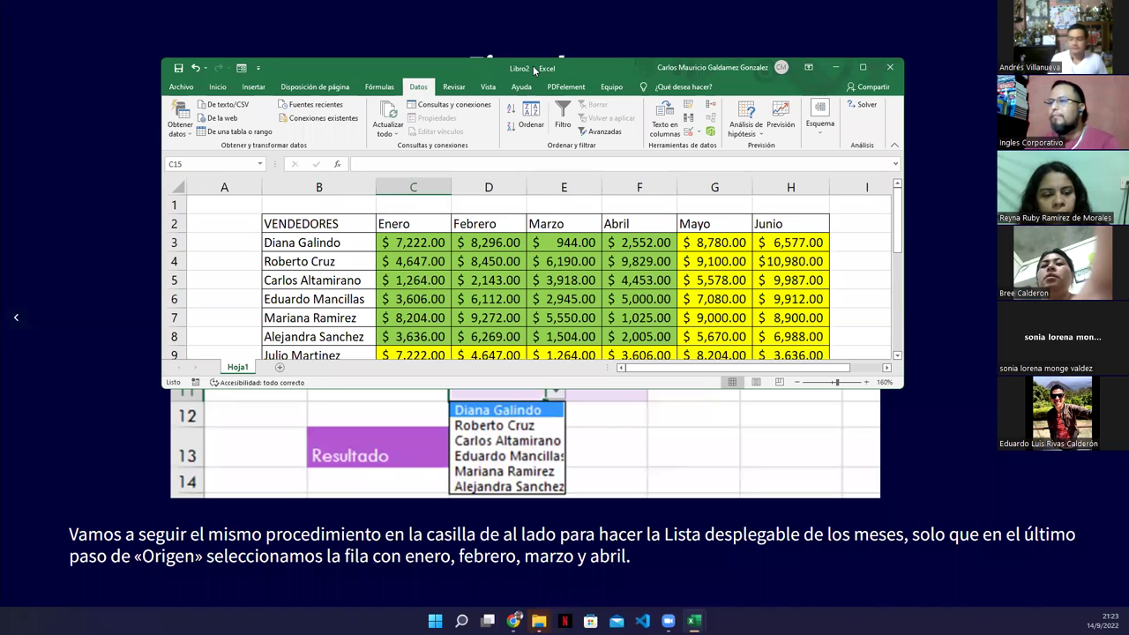
# Browse the lesson slides, including the INDICE/COINCIDIR syntax, then maximize the Excel workbook again
pyautogui.hotkey('alt', 'Tab')
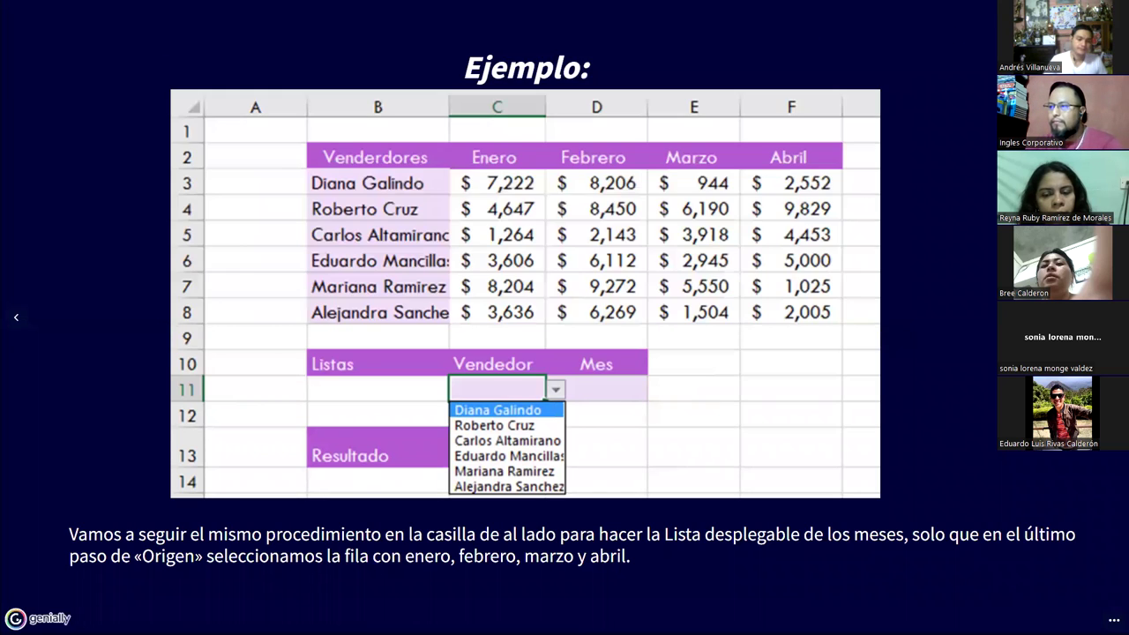
pyautogui.press('Right')
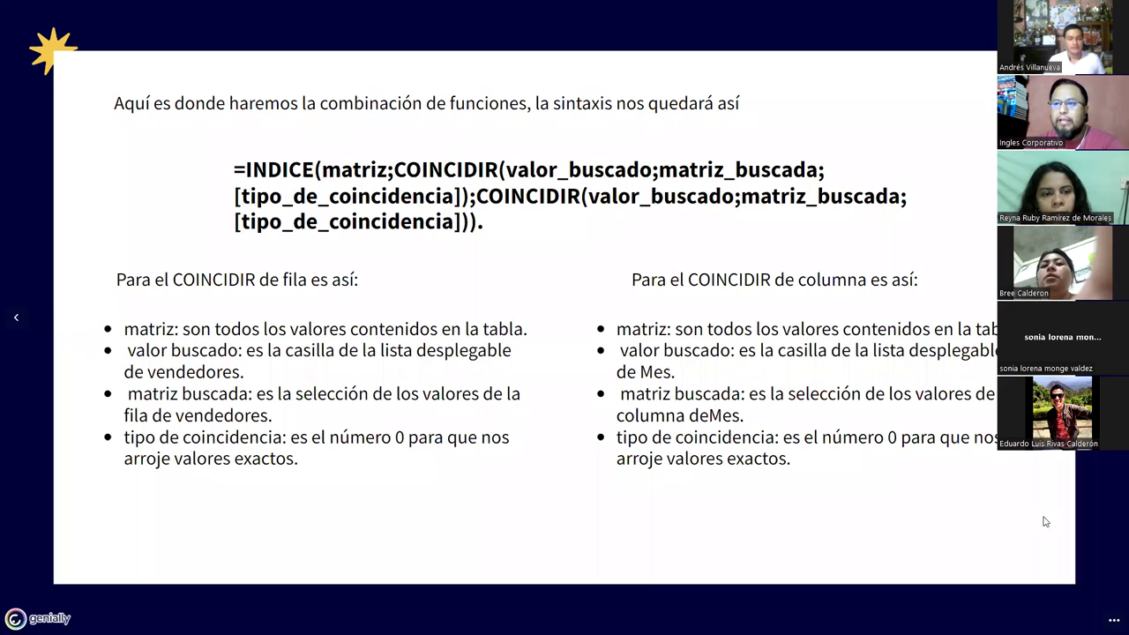
pyautogui.click(17, 320)
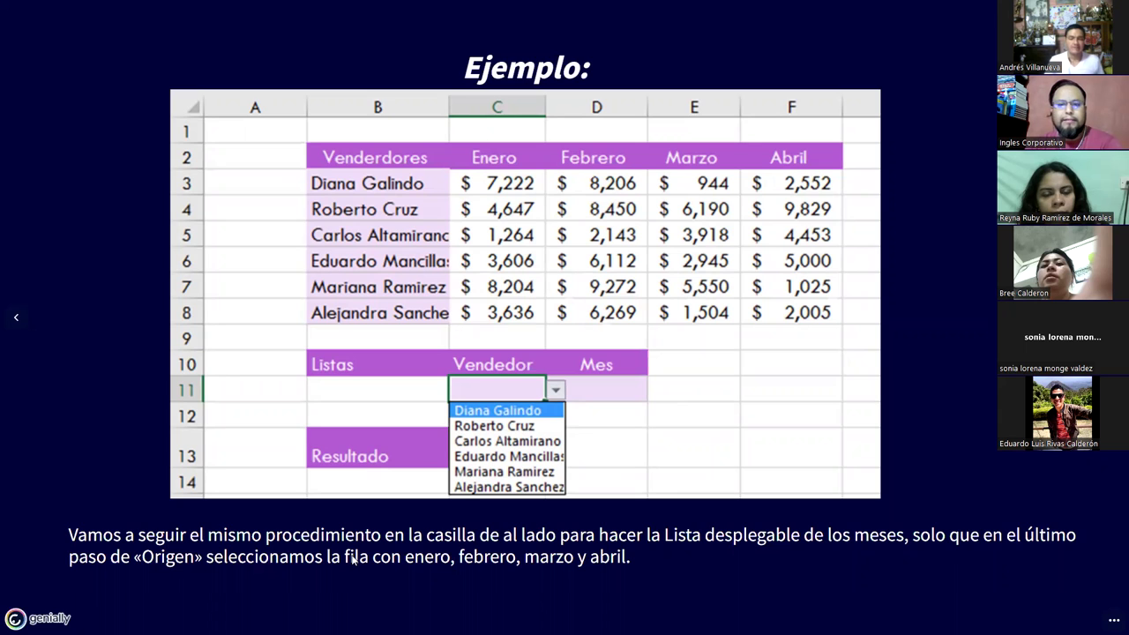
pyautogui.press('Right')
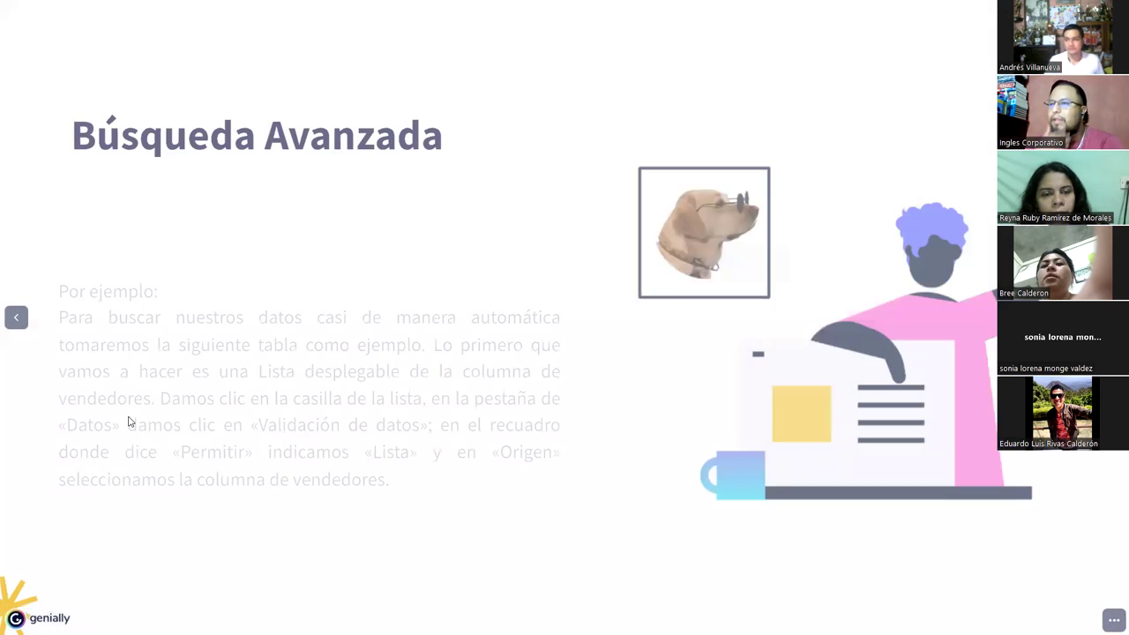
pyautogui.press('Right')
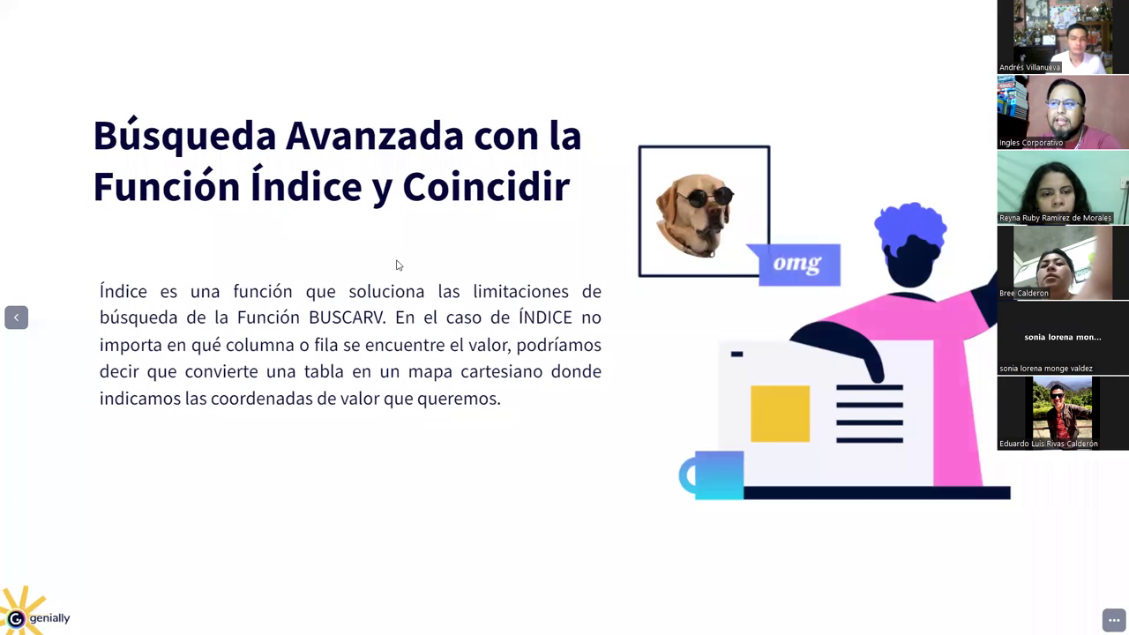
pyautogui.press('Right')
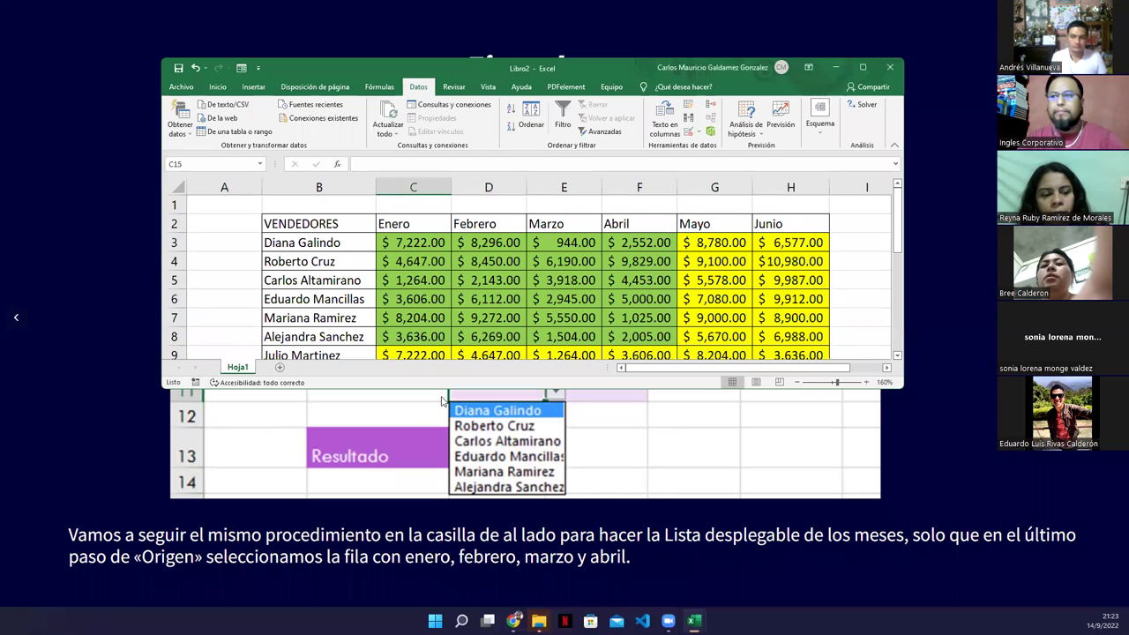
pyautogui.hotkey('alt', 'Tab')
pyautogui.click(863, 67)
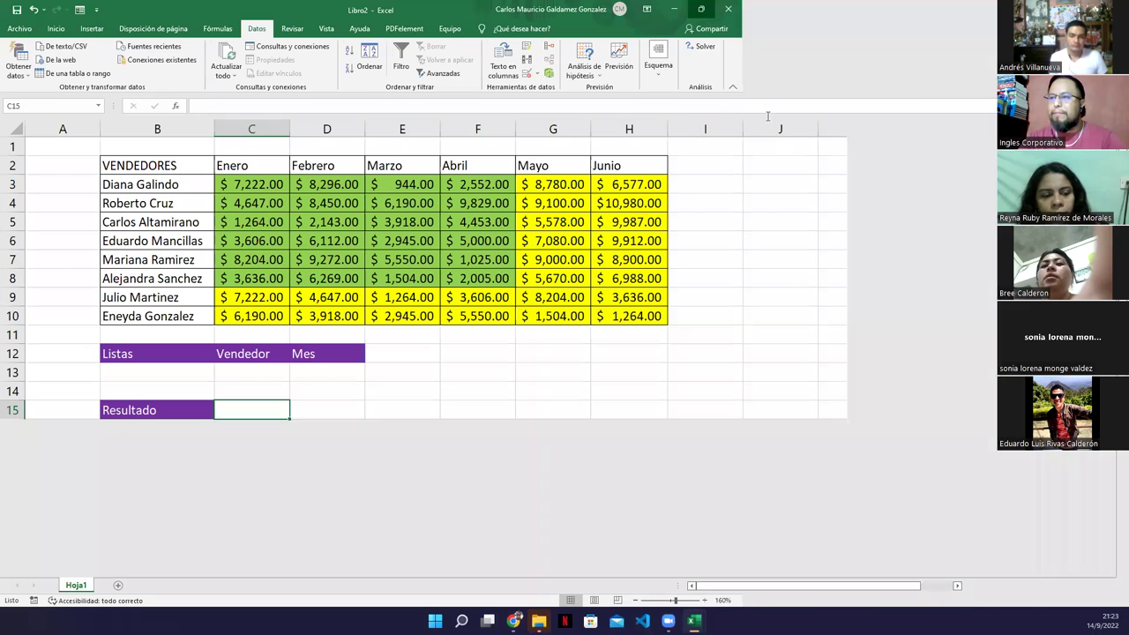
pyautogui.click(252, 372)
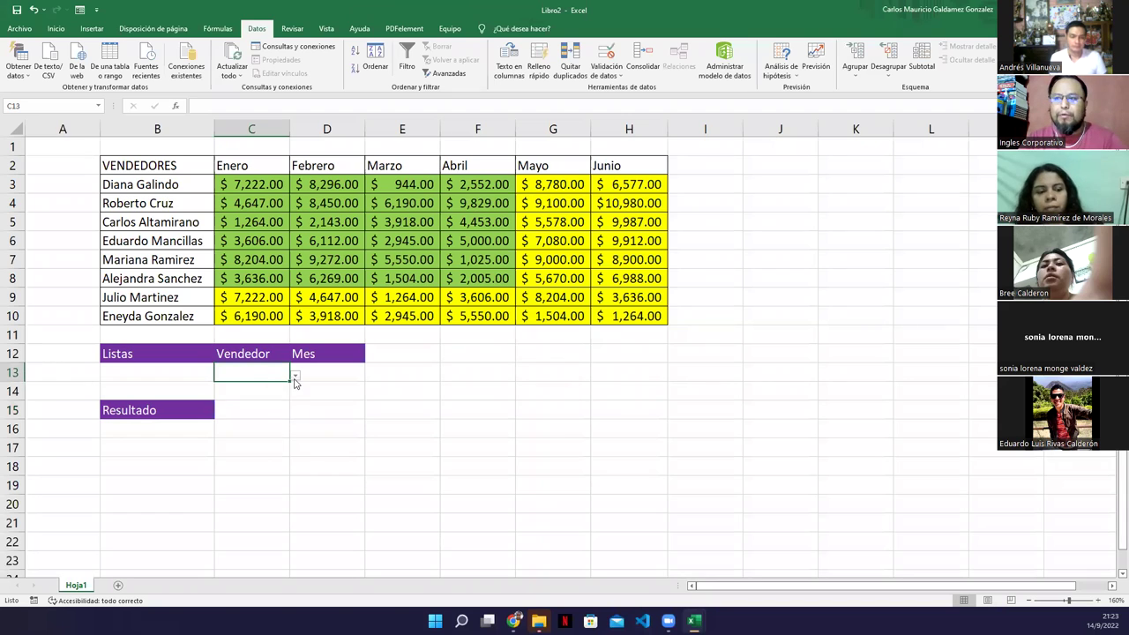
pyautogui.click(295, 376)
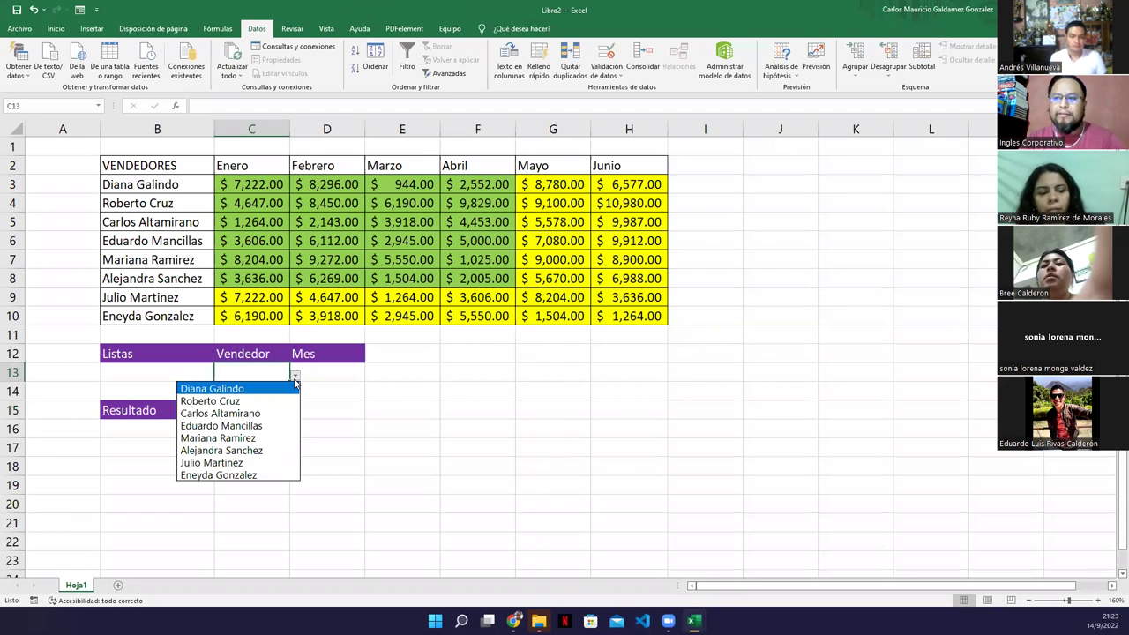
pyautogui.click(221, 413)
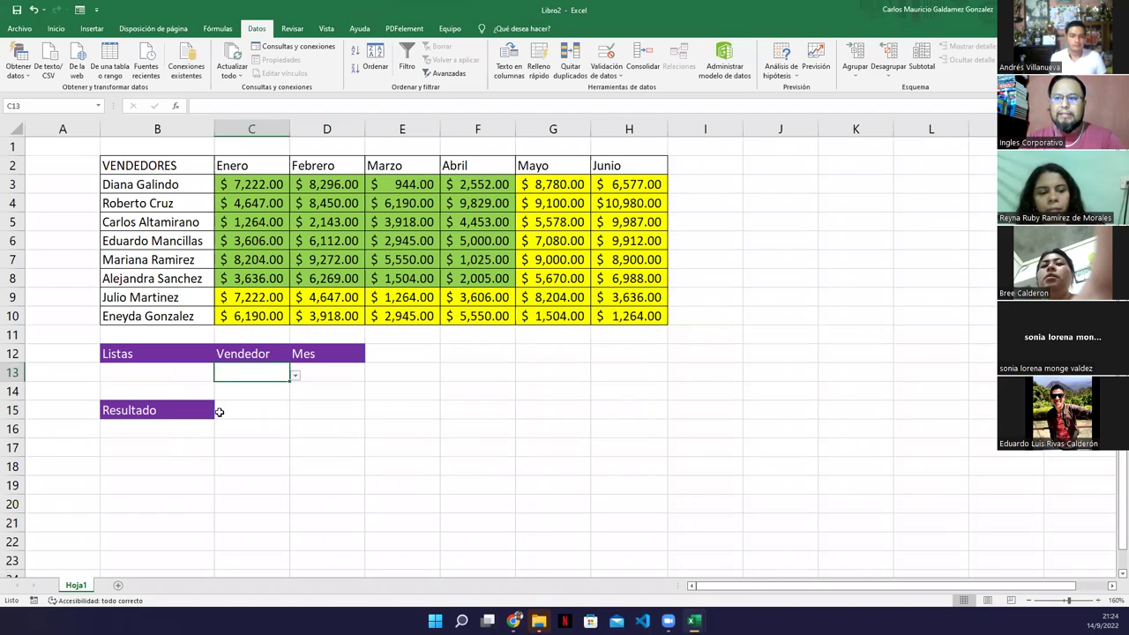
pyautogui.click(349, 377)
pyautogui.click(371, 376)
pyautogui.click(296, 413)
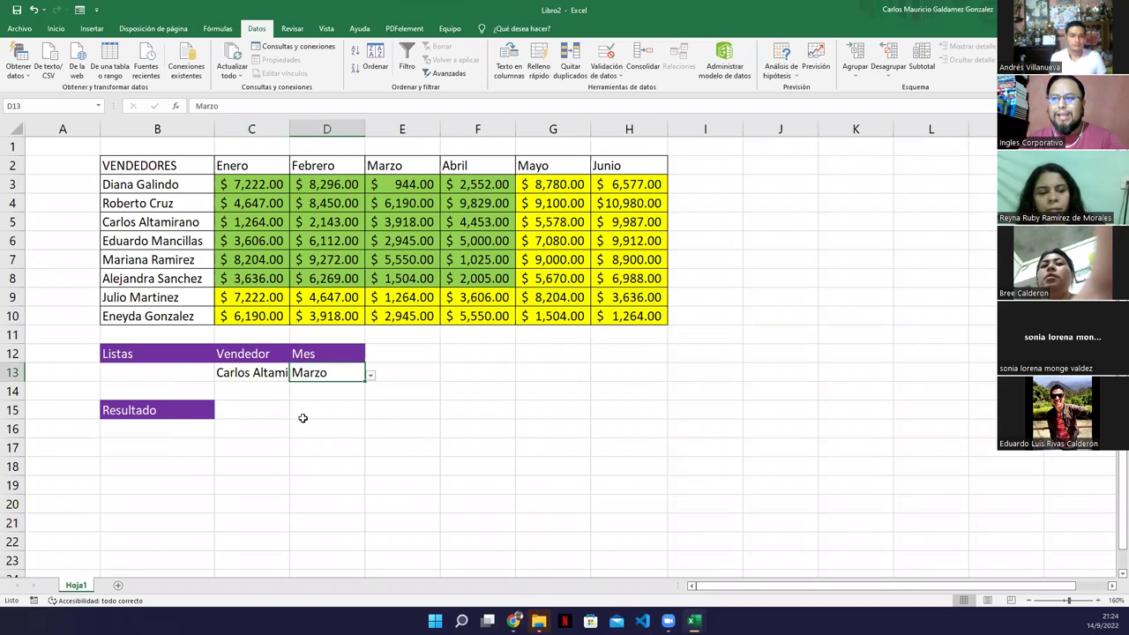
pyautogui.doubleClick(290, 128)
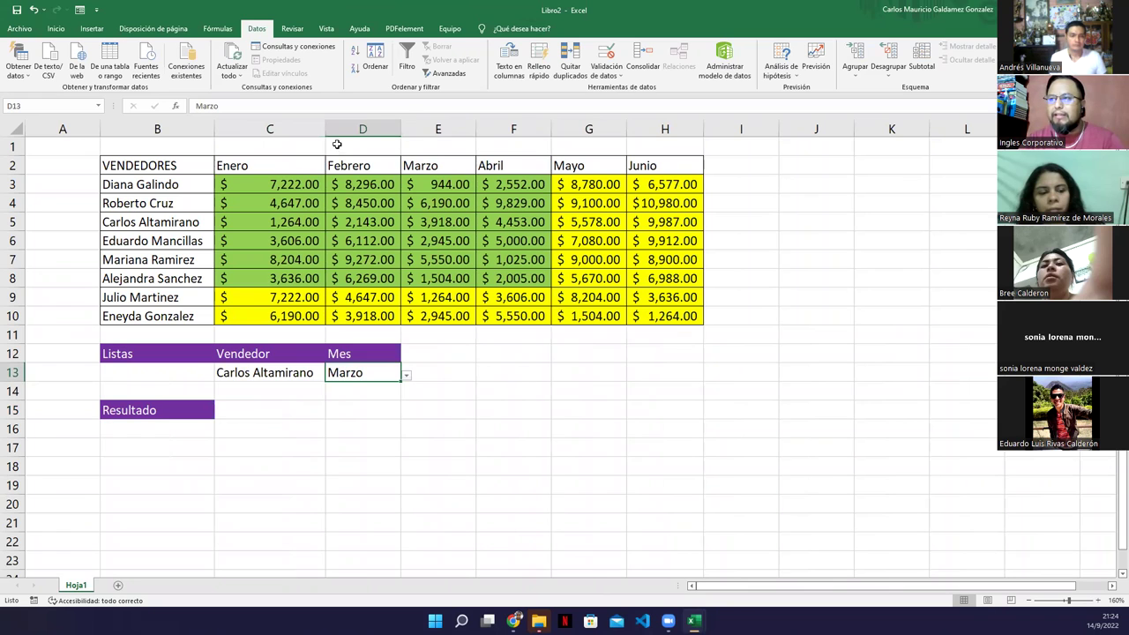
pyautogui.moveTo(313, 128); pyautogui.dragTo(670, 129)
# Set the width of columns C through H to 16.14
pyautogui.rightClick(671, 128)
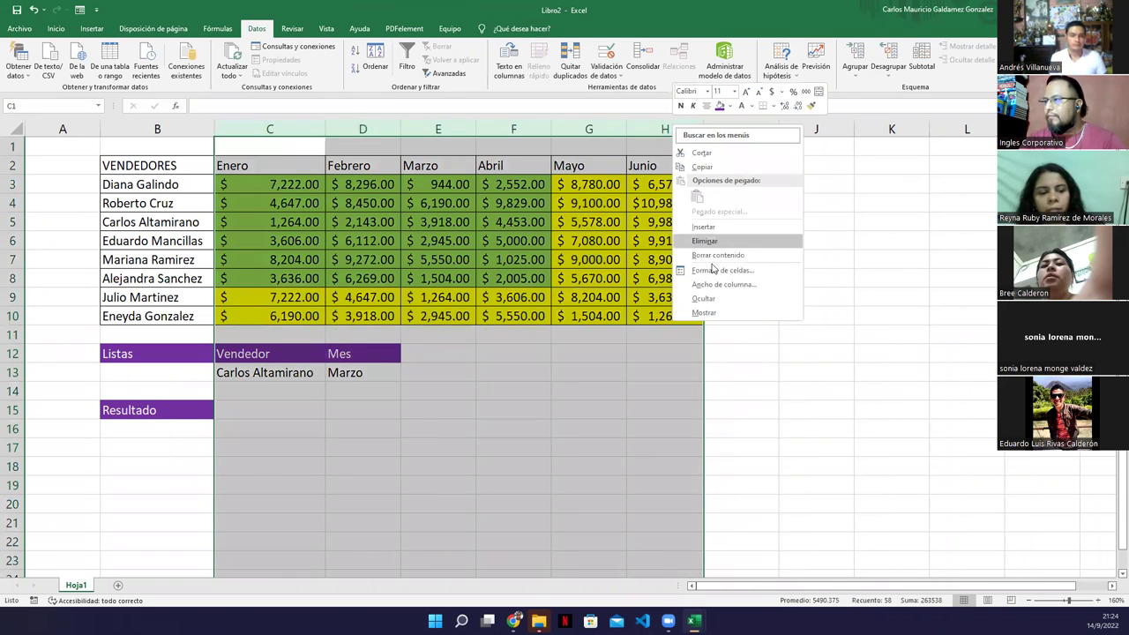
pyautogui.click(722, 284)
pyautogui.write('16.1')
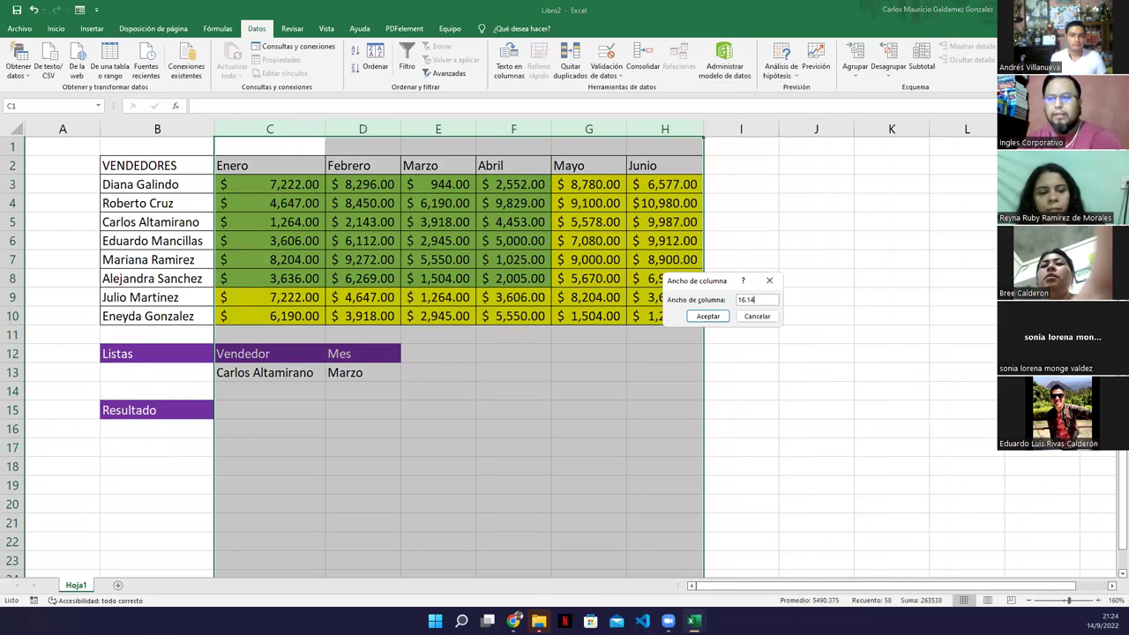
pyautogui.write('4')
pyautogui.click(708, 315)
pyautogui.click(484, 358)
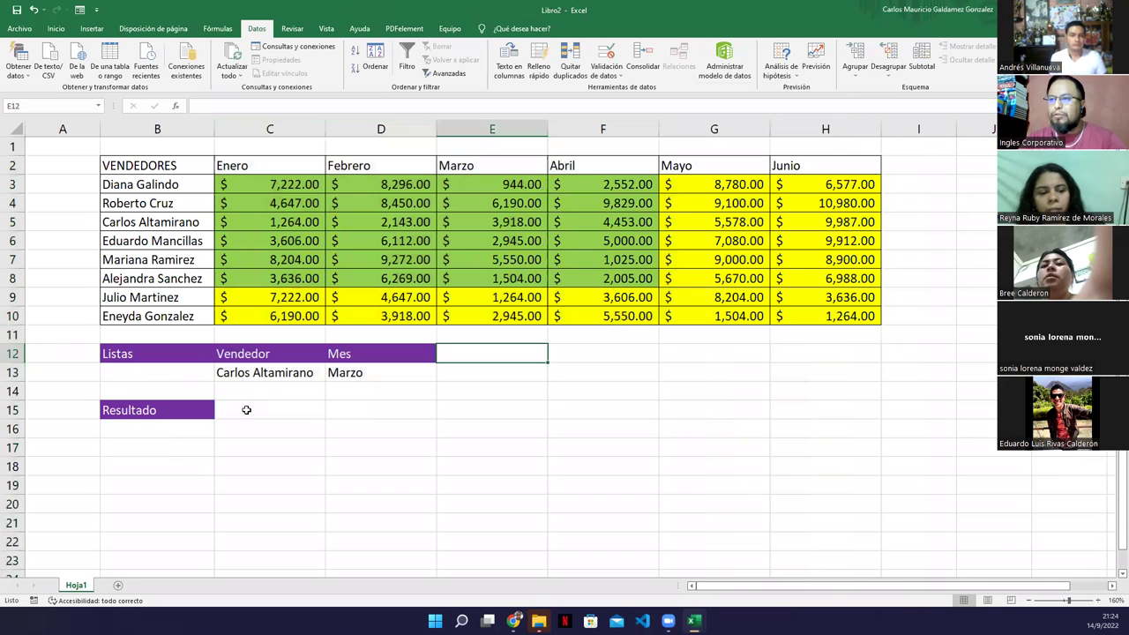
pyautogui.click(246, 410)
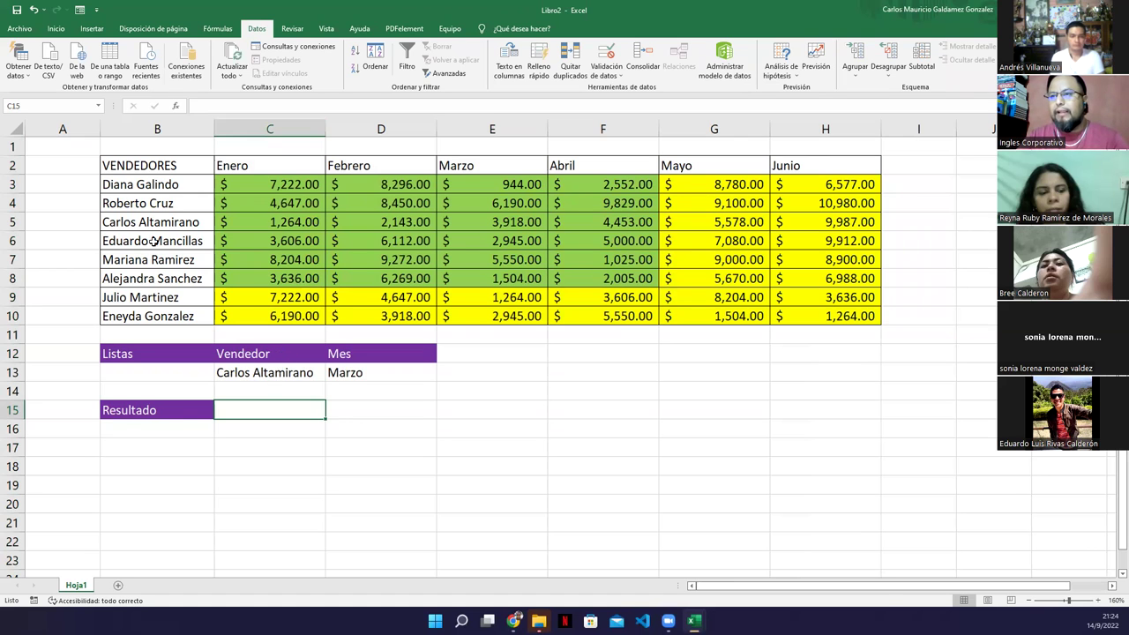
pyautogui.click(12, 221)
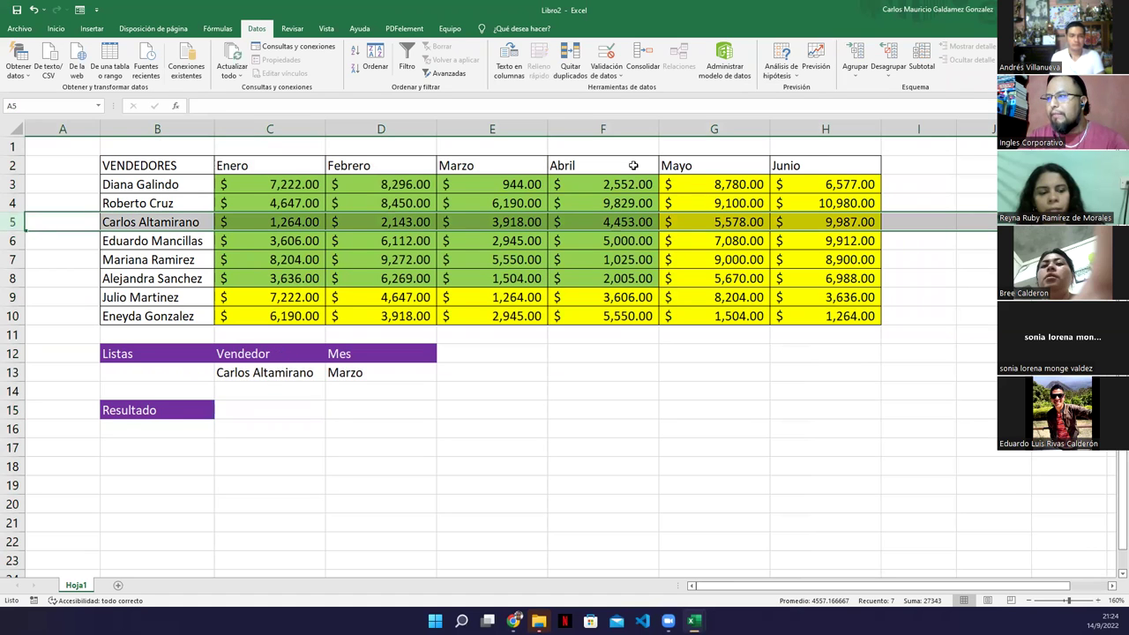
pyautogui.keyDown('ctrl'); pyautogui.click(476, 130); pyautogui.keyUp('ctrl')
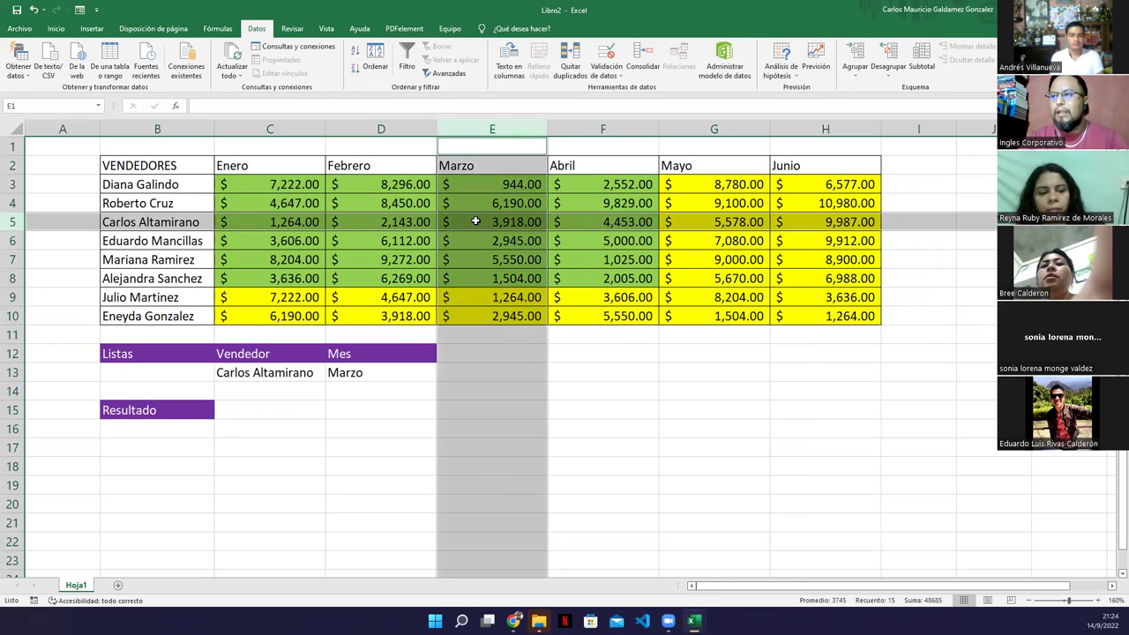
pyautogui.click(475, 226)
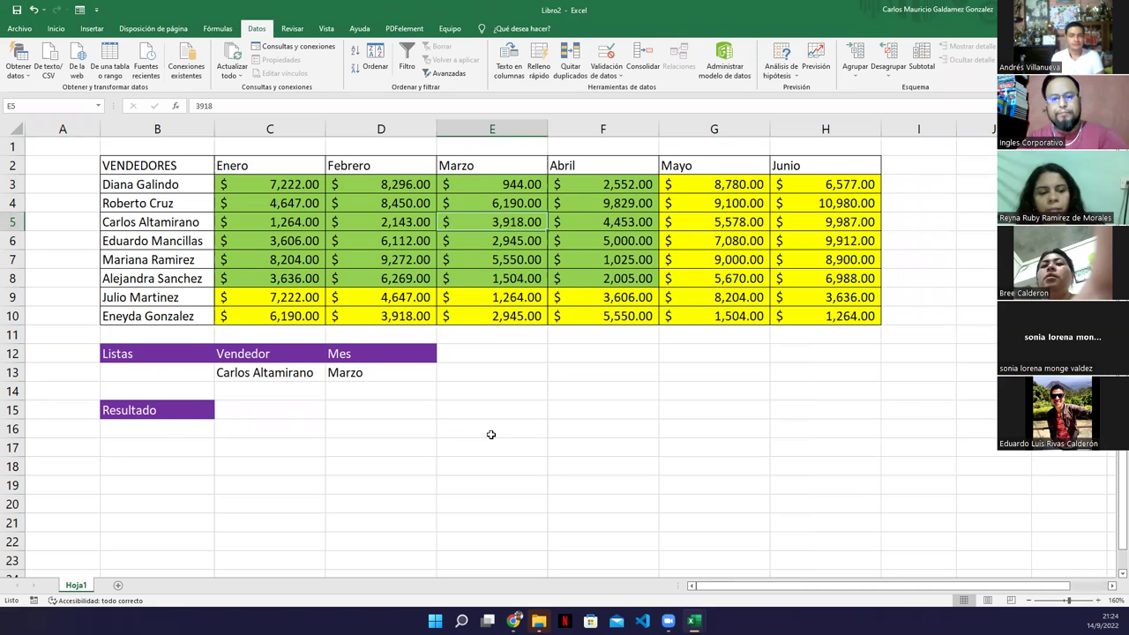
pyautogui.hotkey('alt', 'Tab')
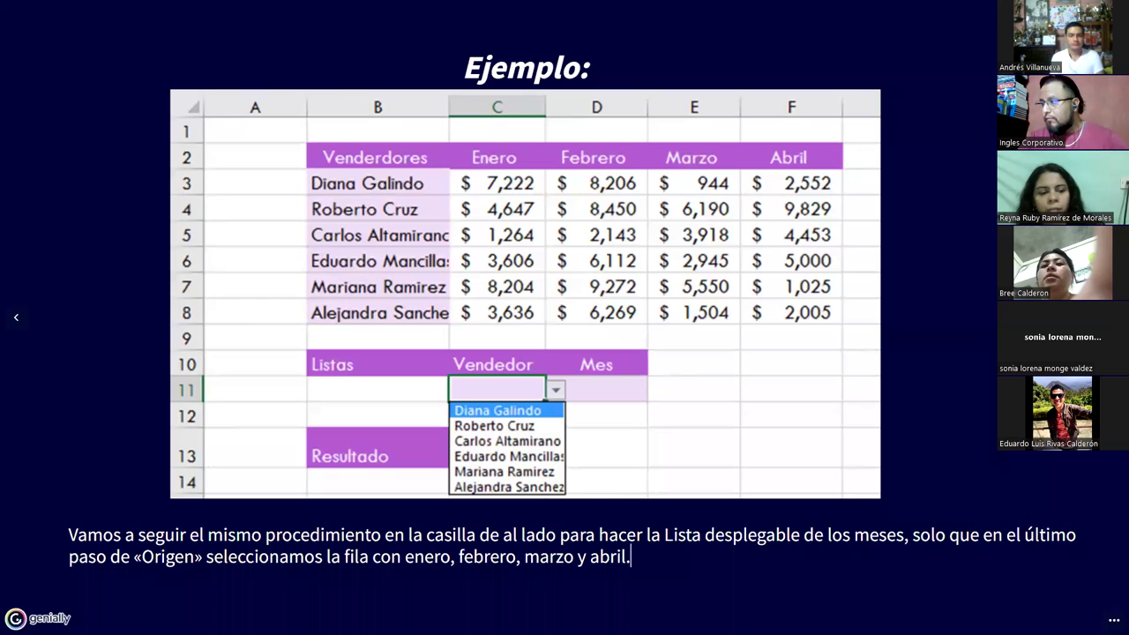
# Advance Genially to the INDICE/COINCIDIR combined-syntax slide and select its full =INDICE formula
pyautogui.press('Right')
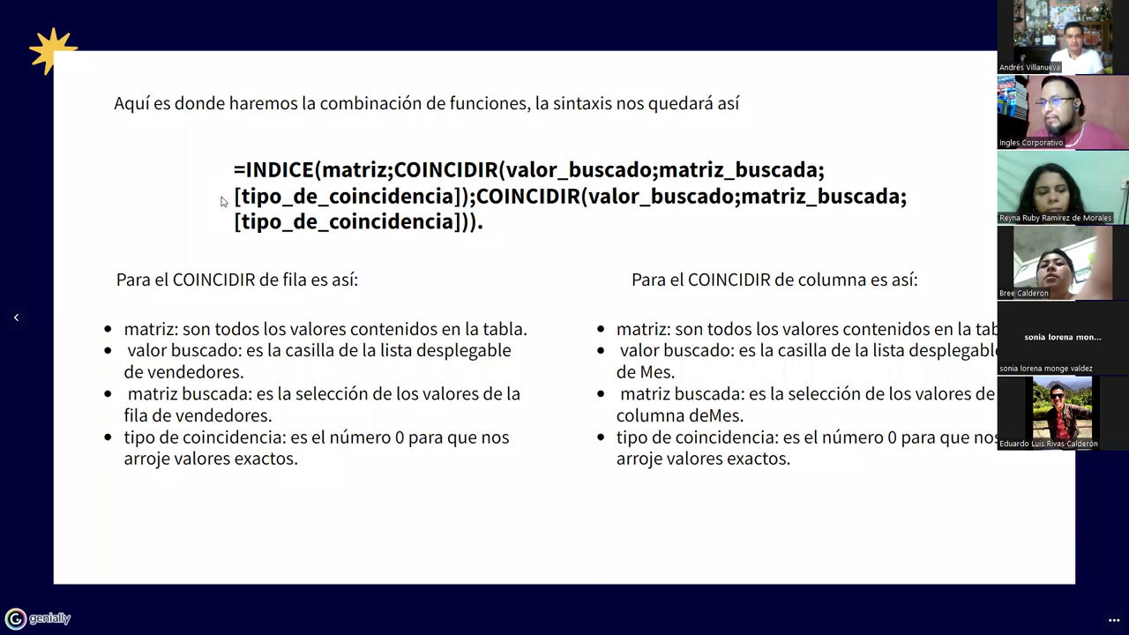
pyautogui.moveTo(235, 169); pyautogui.dragTo(491, 232)
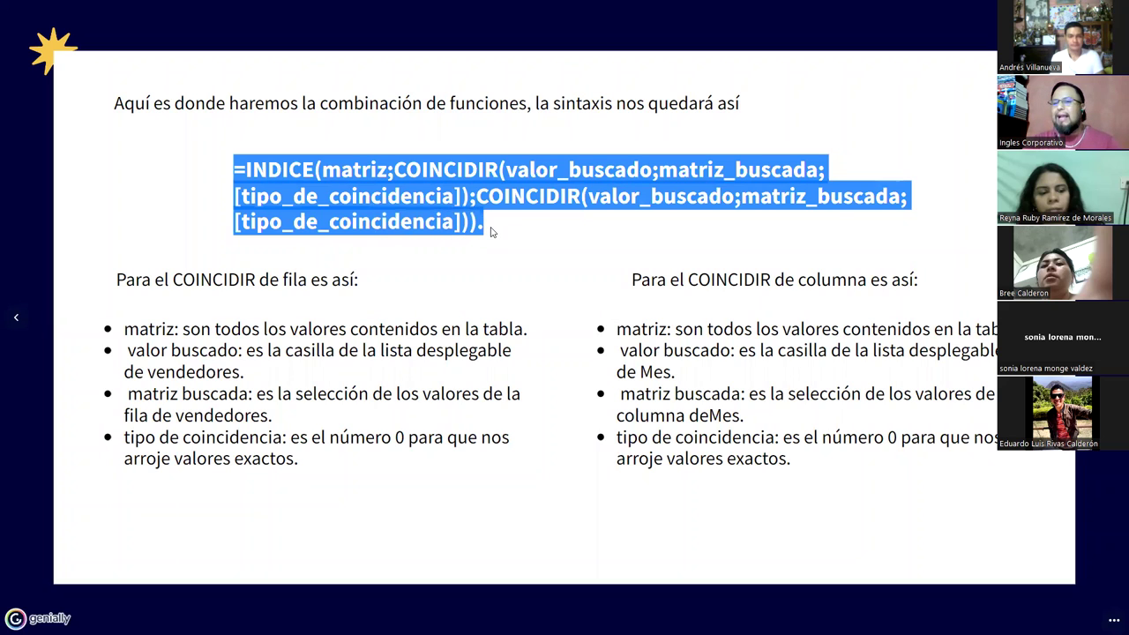
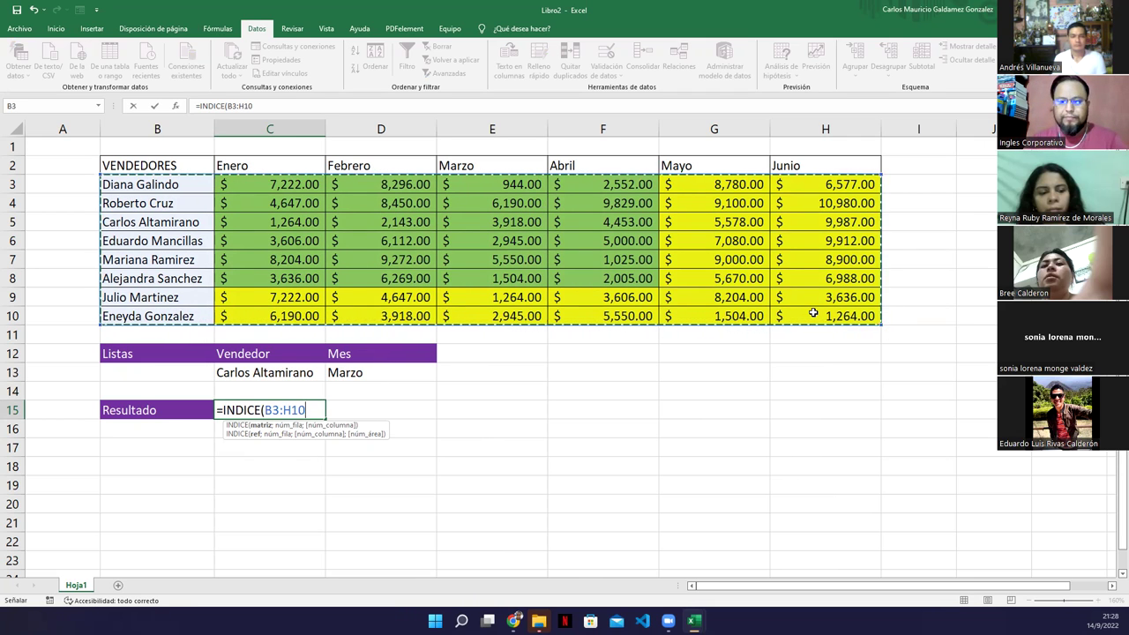
# Add COINCIDIR(C13;B3:B10;0) as the INDICE row argument, matching the vendor exactly
pyautogui.write(';')
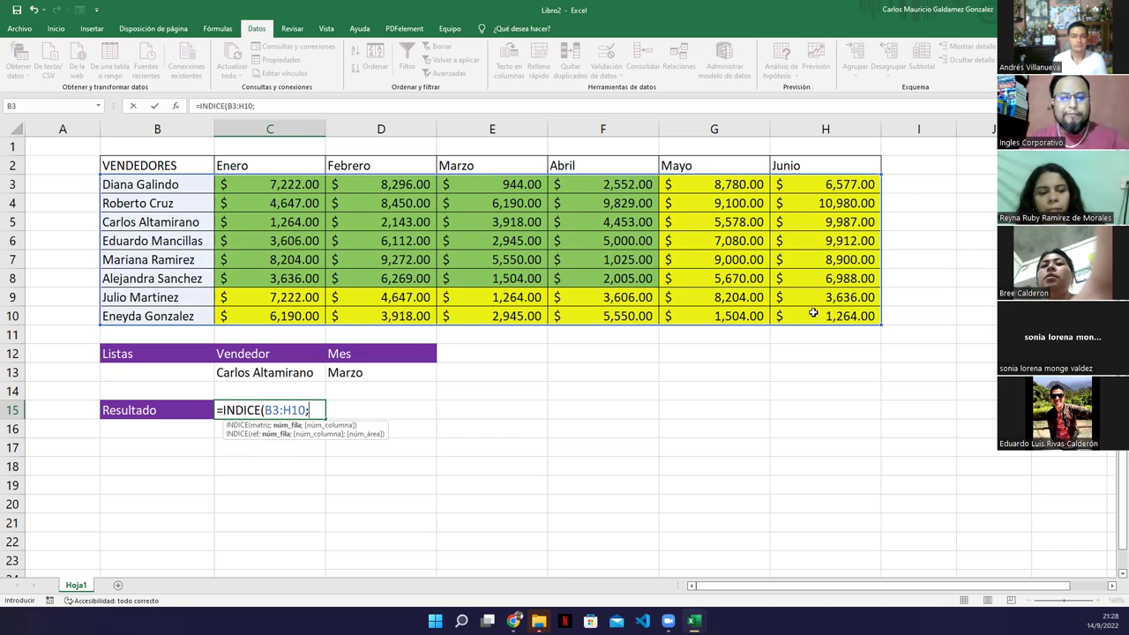
pyautogui.write('coi')
pyautogui.press('Tab')
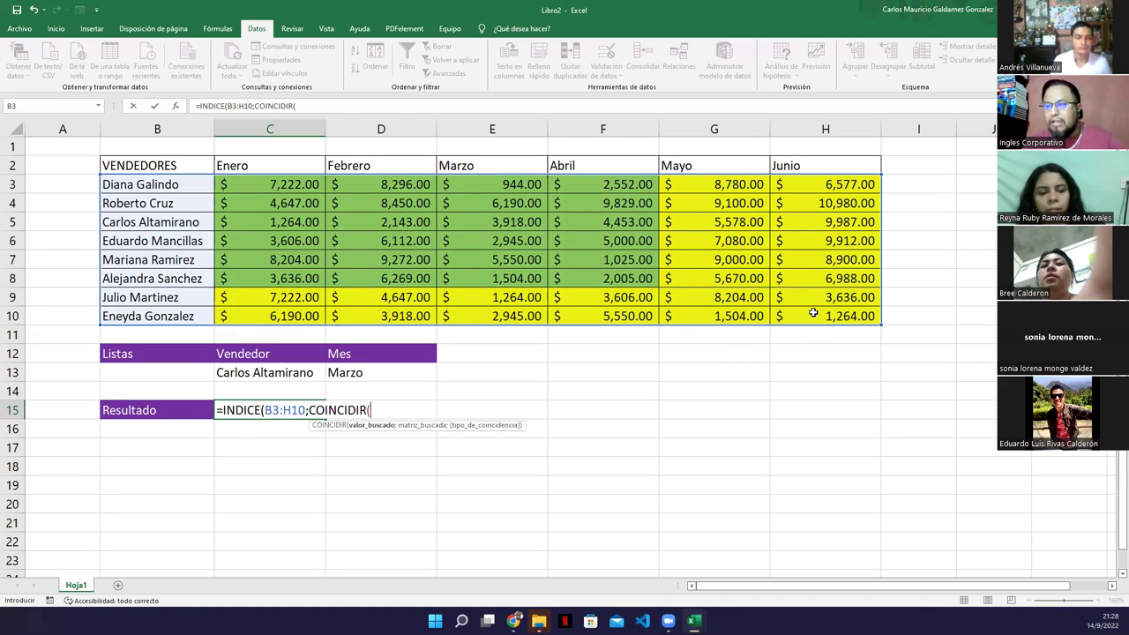
pyautogui.click(286, 409)
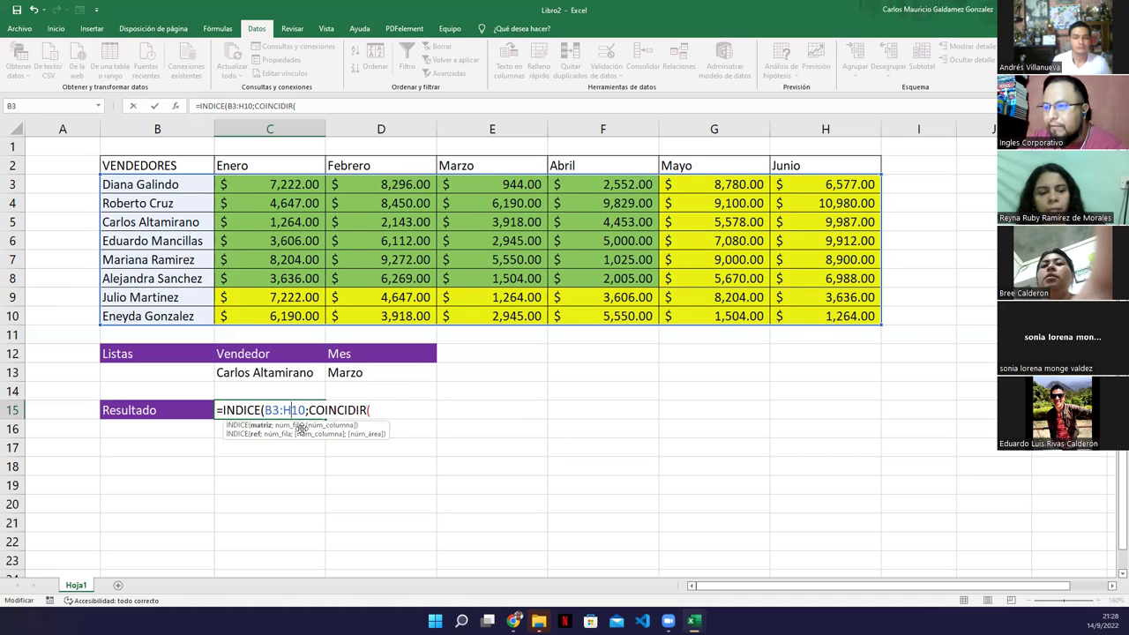
pyautogui.click(375, 411)
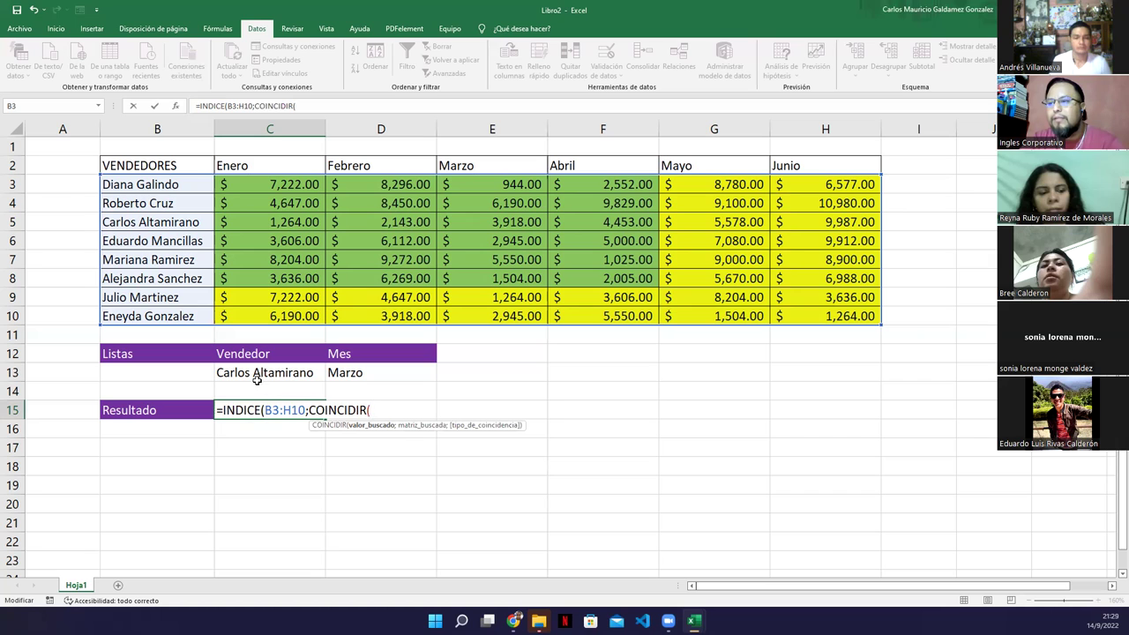
pyautogui.click(255, 374)
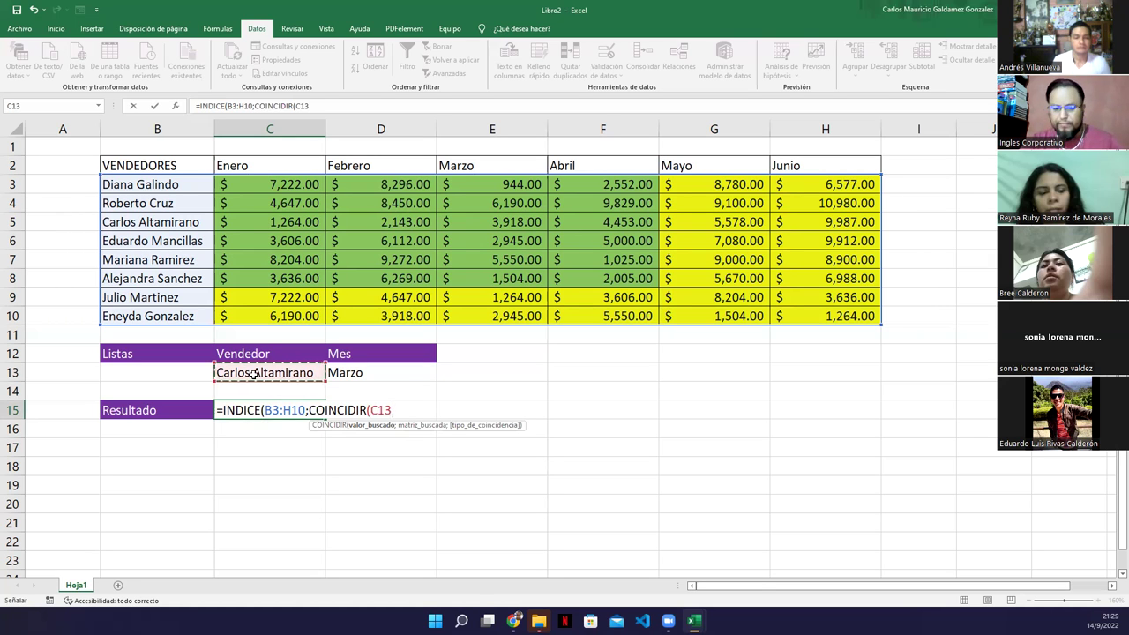
pyautogui.write(';')
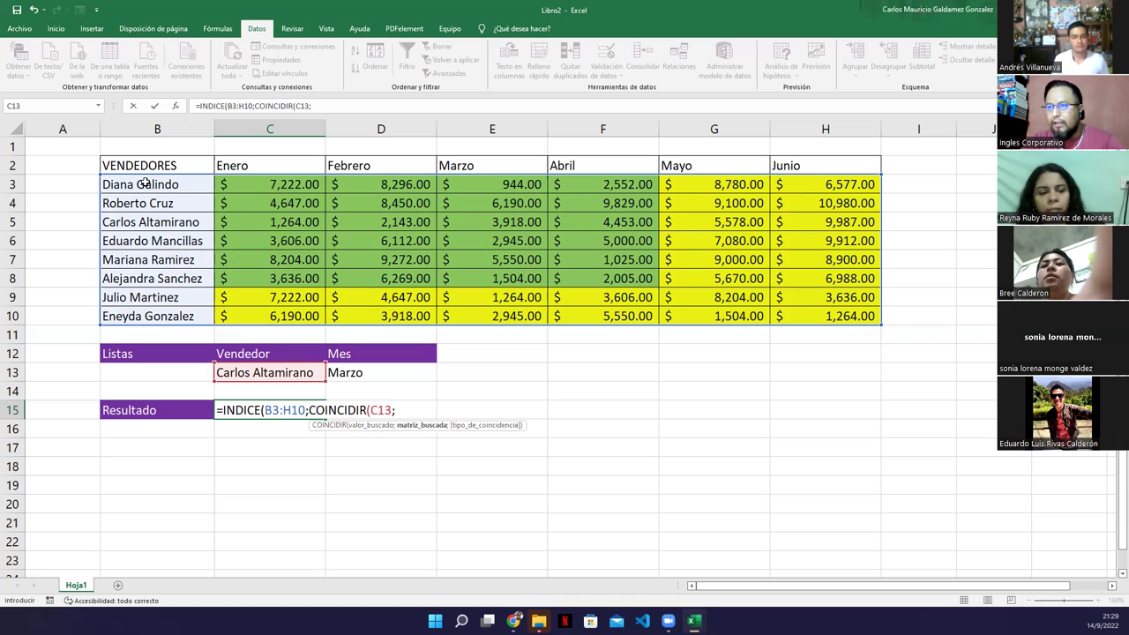
pyautogui.moveTo(144, 184); pyautogui.dragTo(146, 312)
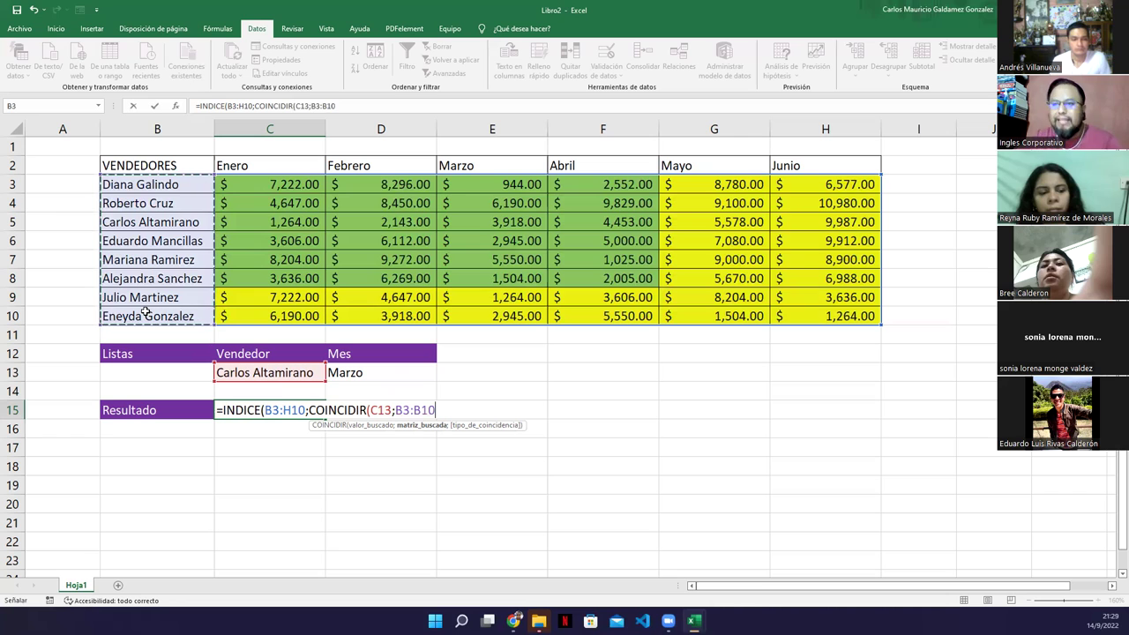
pyautogui.write(';')
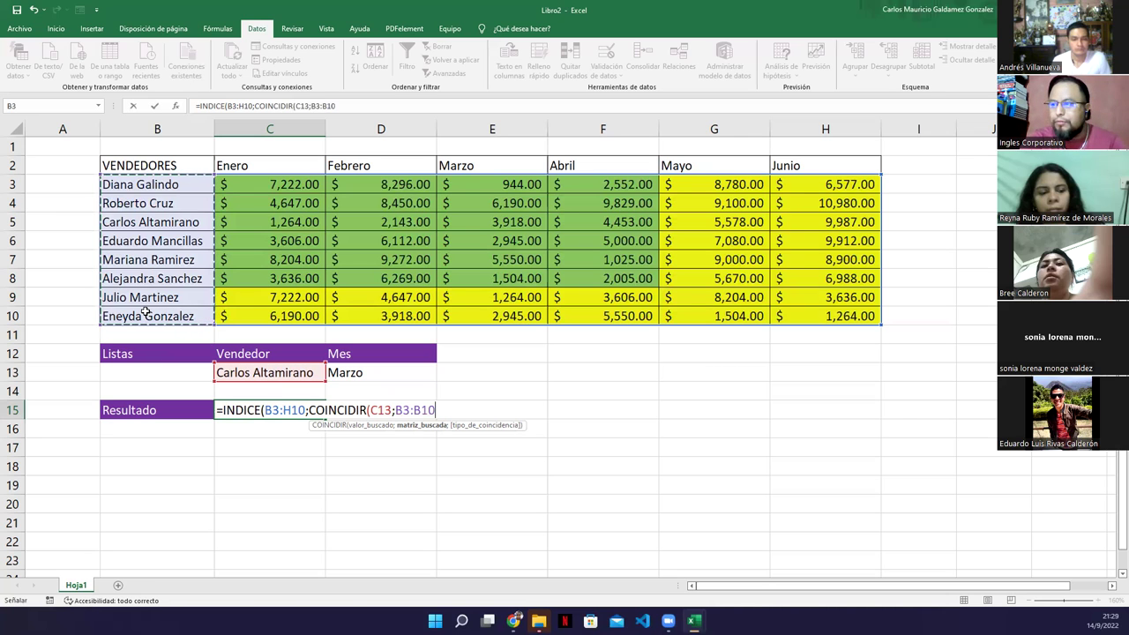
pyautogui.write('0')
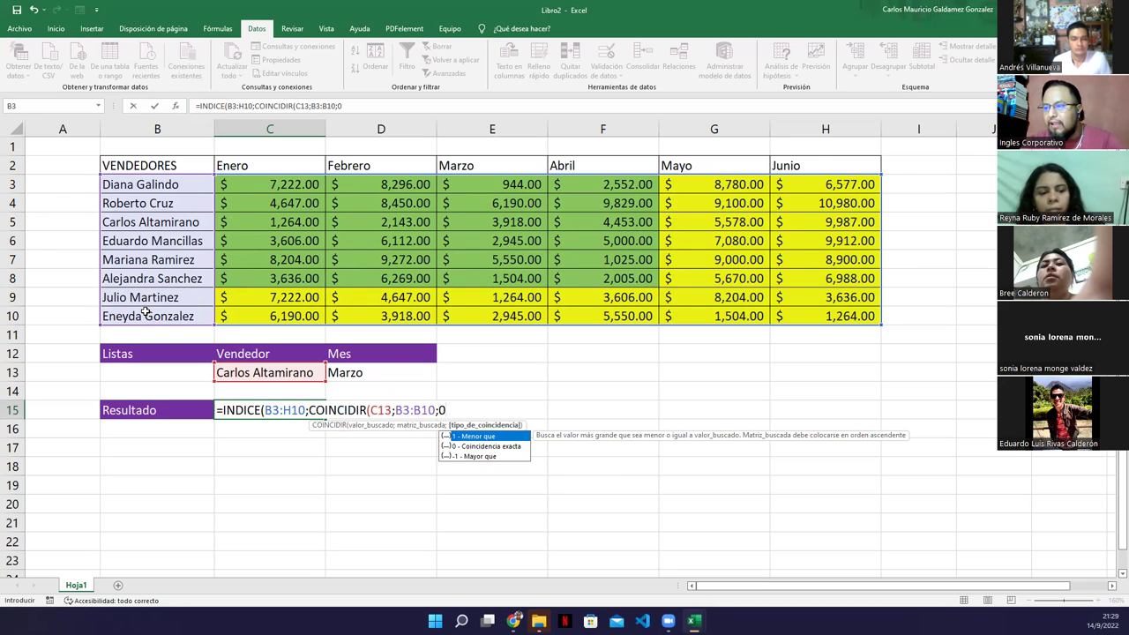
pyautogui.press('Down')
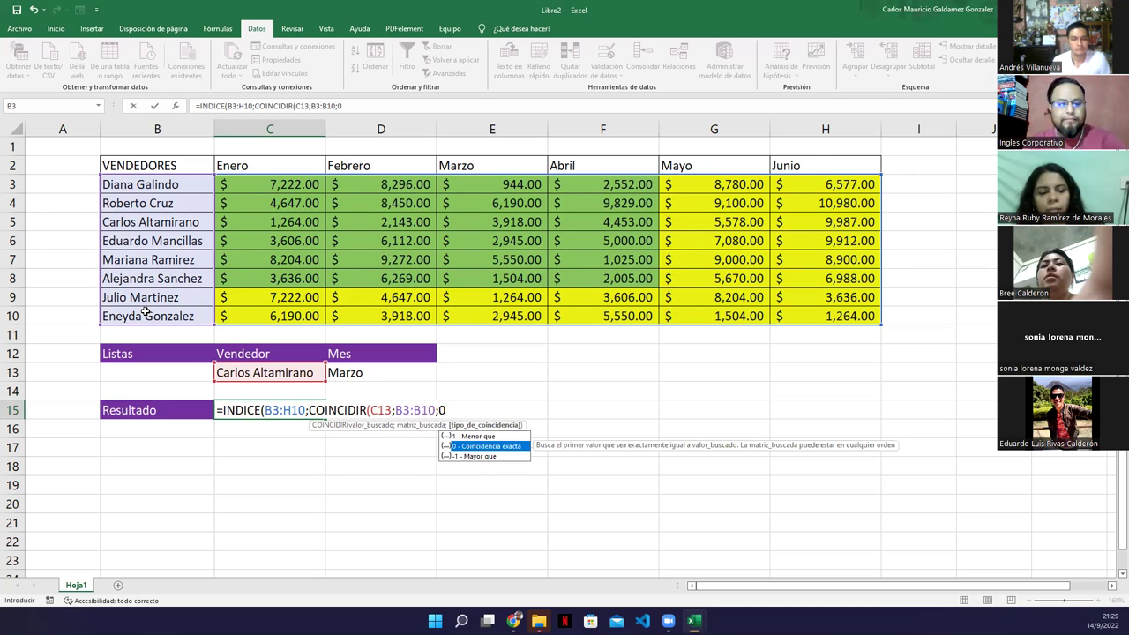
pyautogui.press('Escape')
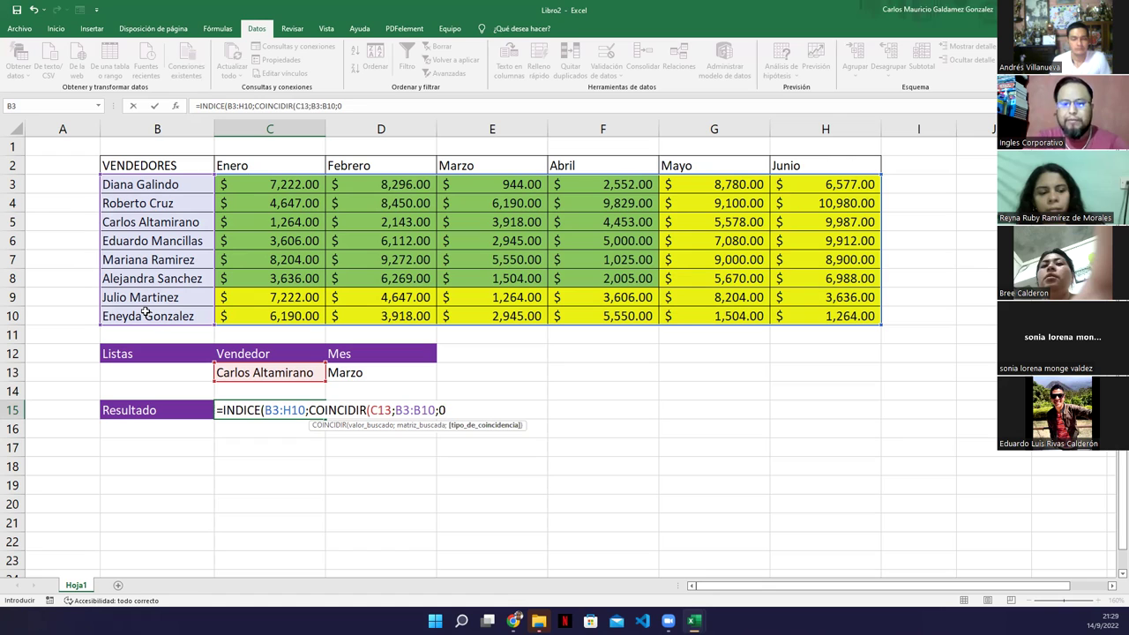
pyautogui.write(')')
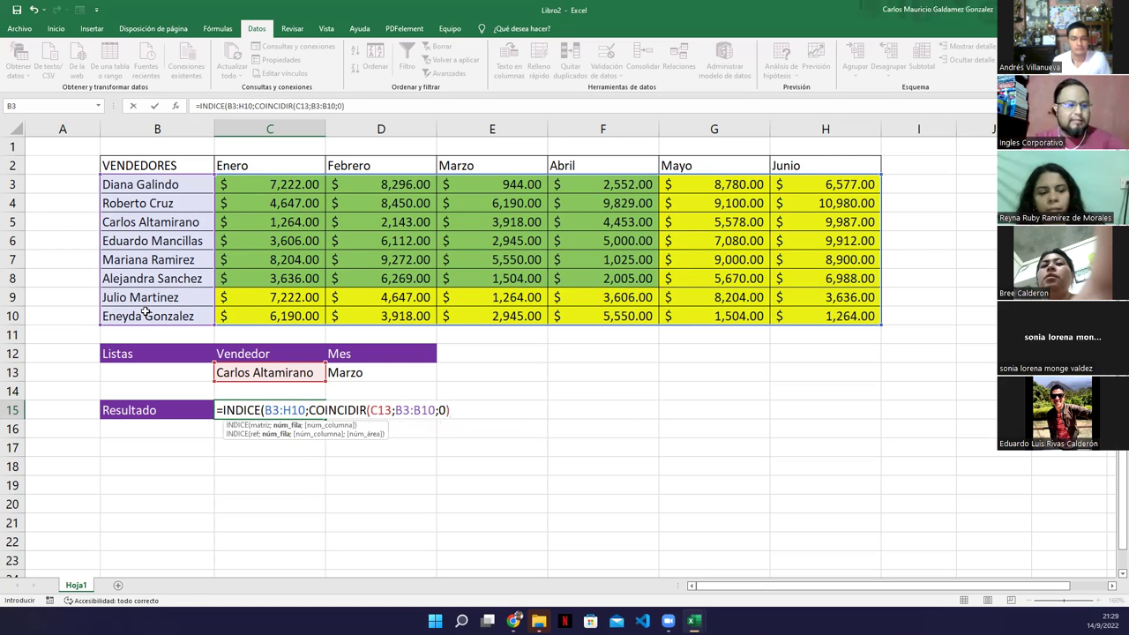
# Append a second COINCIDIR that uses the month in D13 as its lookup value
pyautogui.click(355, 410)
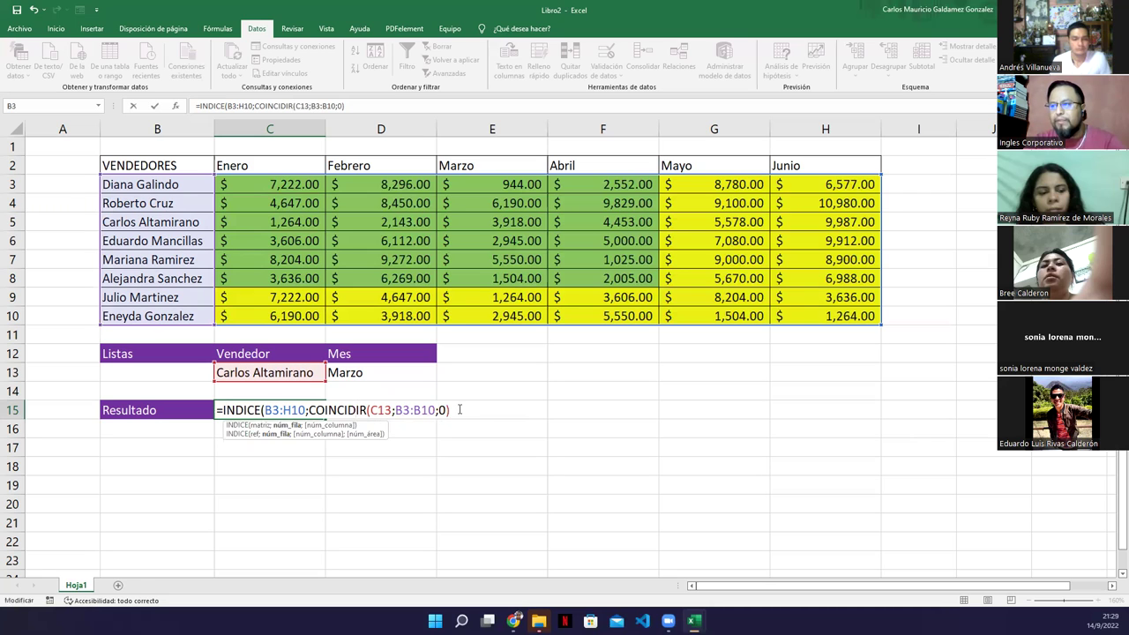
pyautogui.write(';')
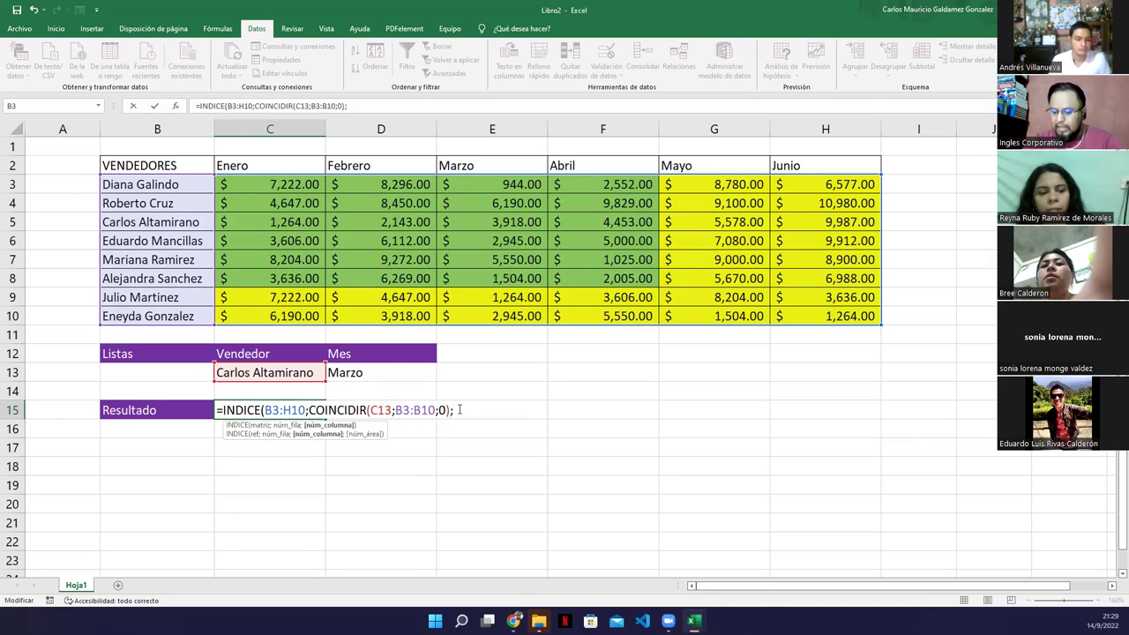
pyautogui.write('COI')
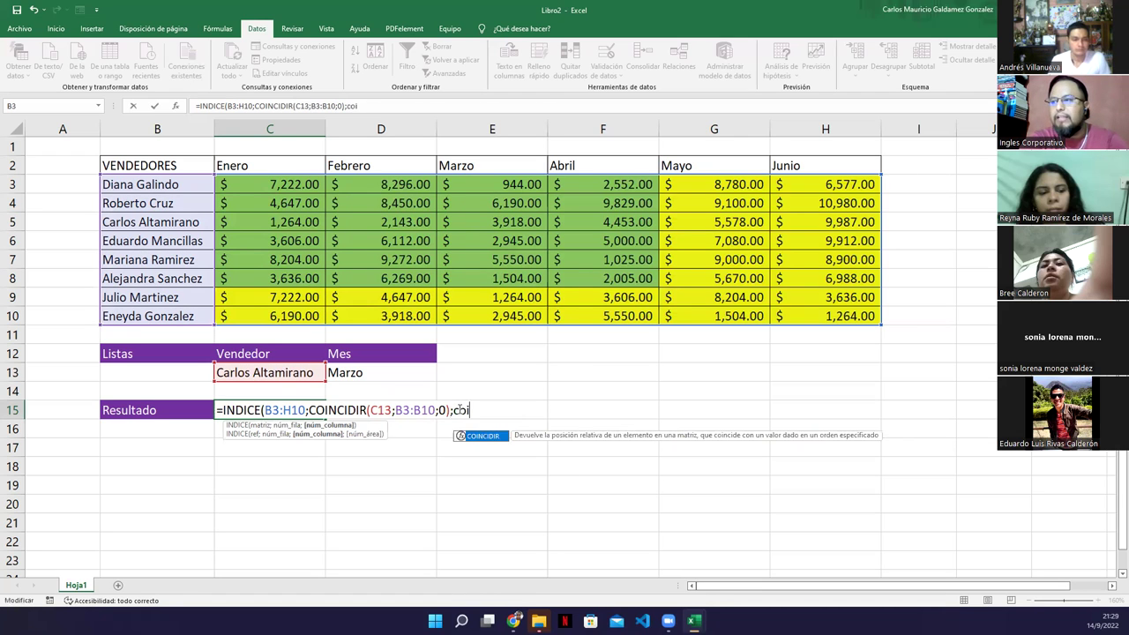
pyautogui.press('Tab')
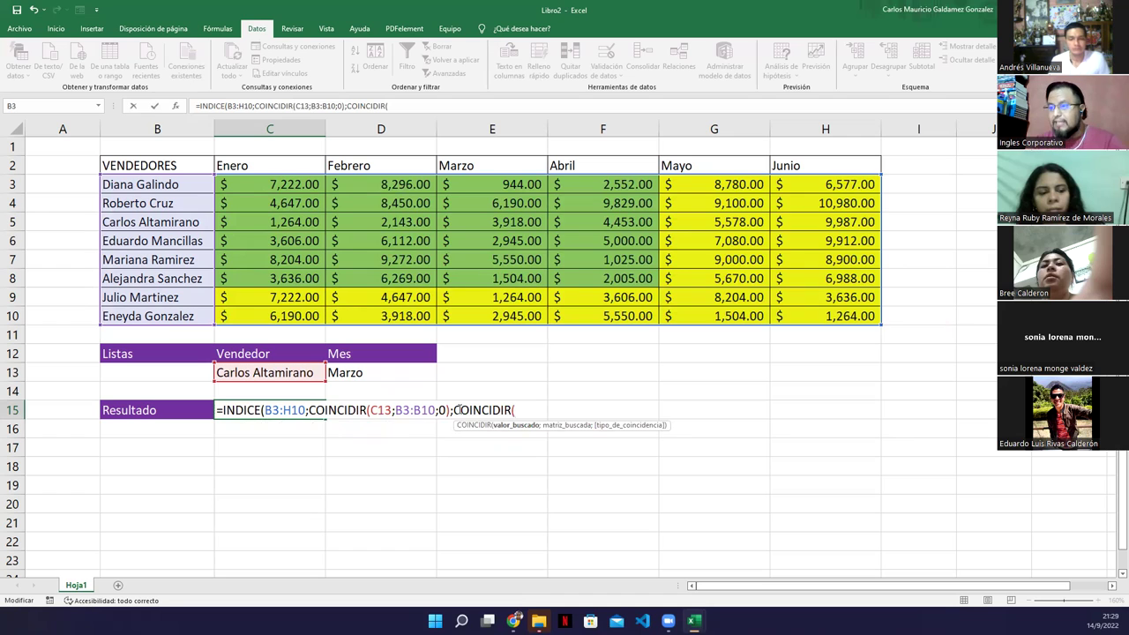
pyautogui.click(279, 406)
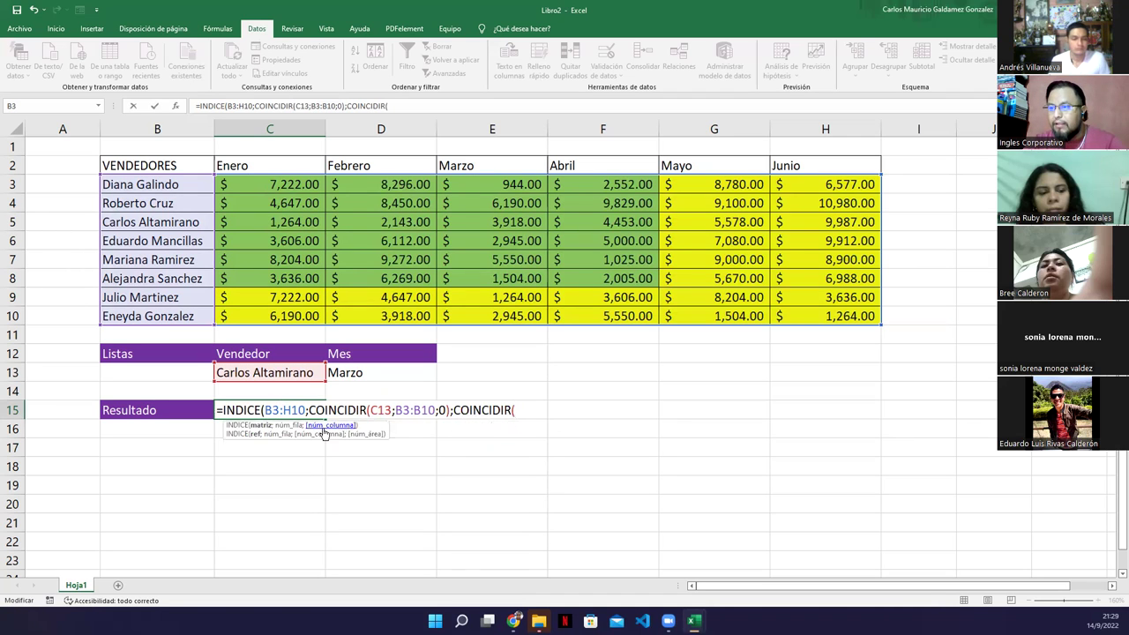
pyautogui.press('End')
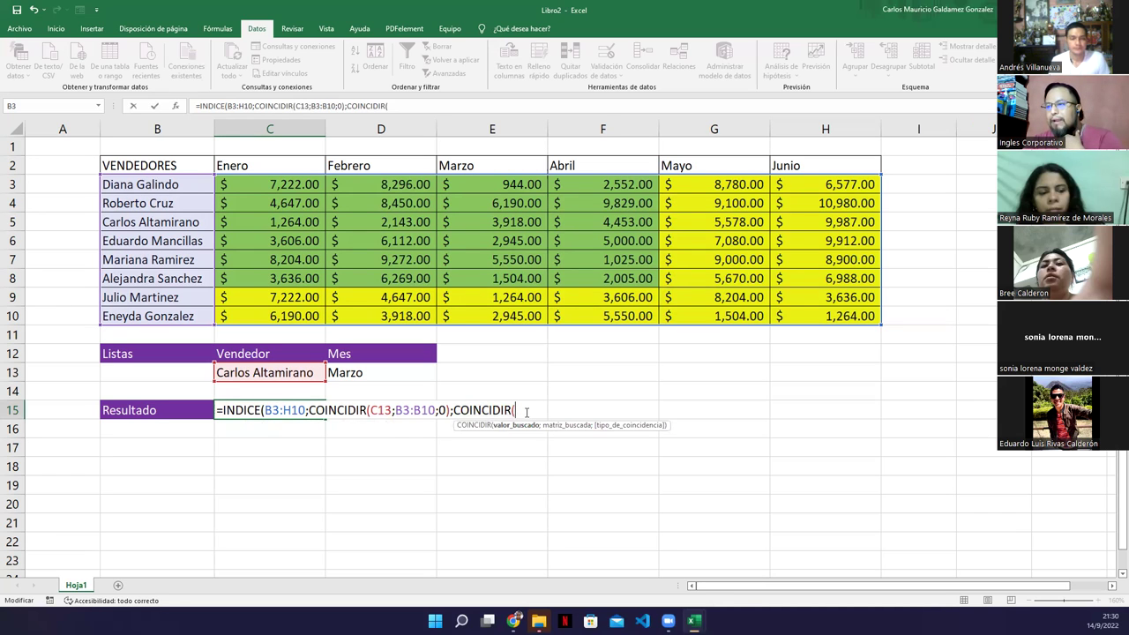
pyautogui.click(384, 372)
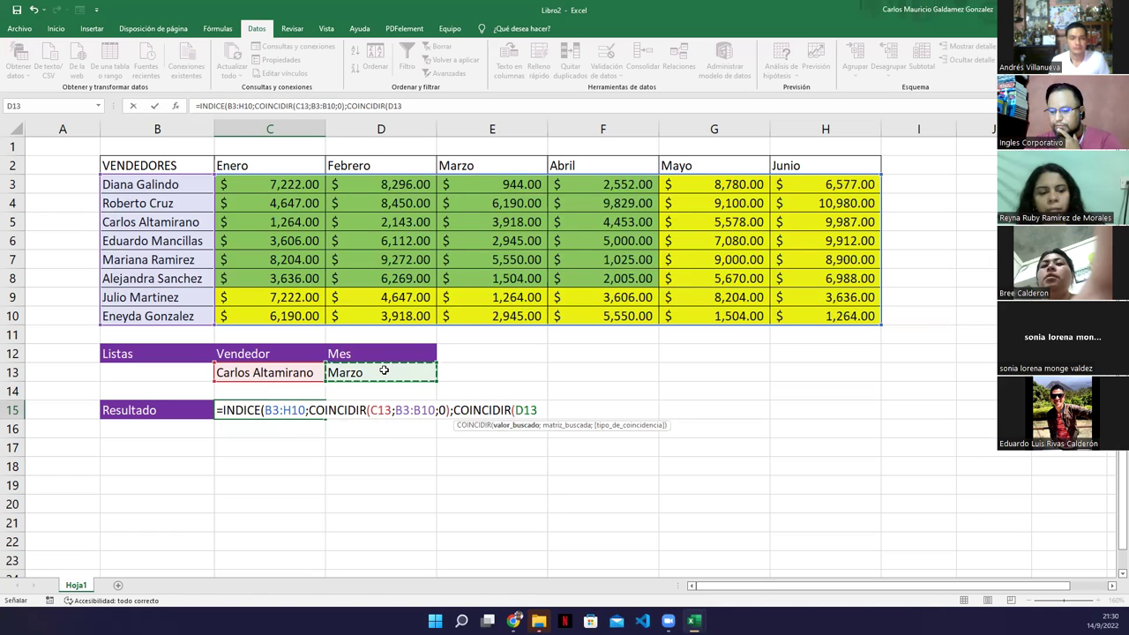
pyautogui.write(';')
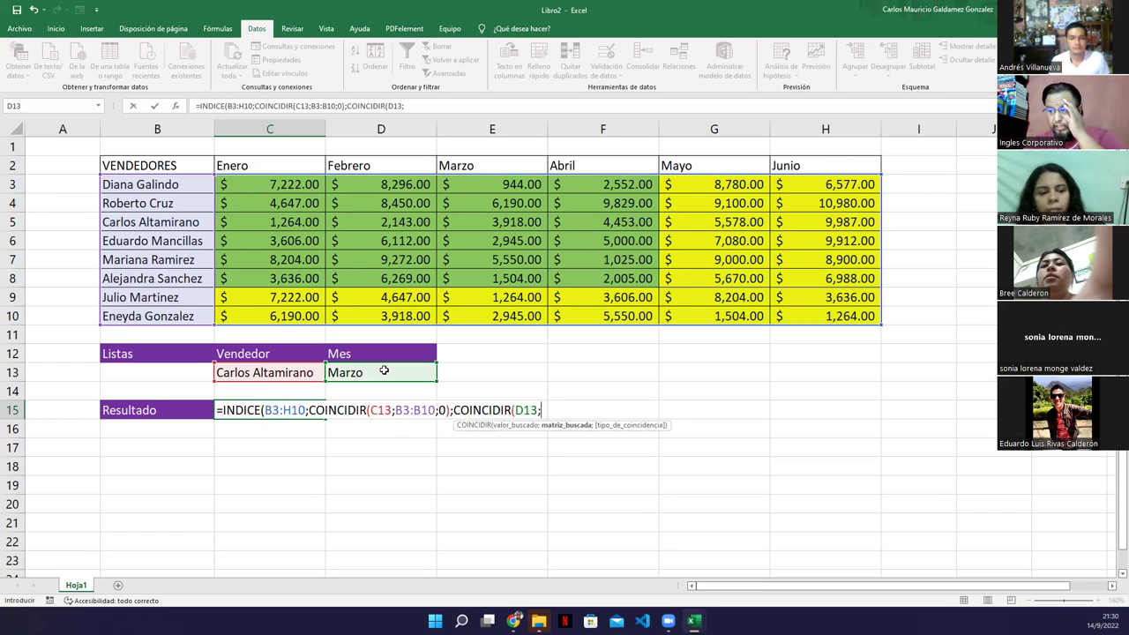
# Give it range C2:H2 with exact match 0, close both functions, and commit to get 2143
pyautogui.moveTo(287, 165); pyautogui.dragTo(774, 166)
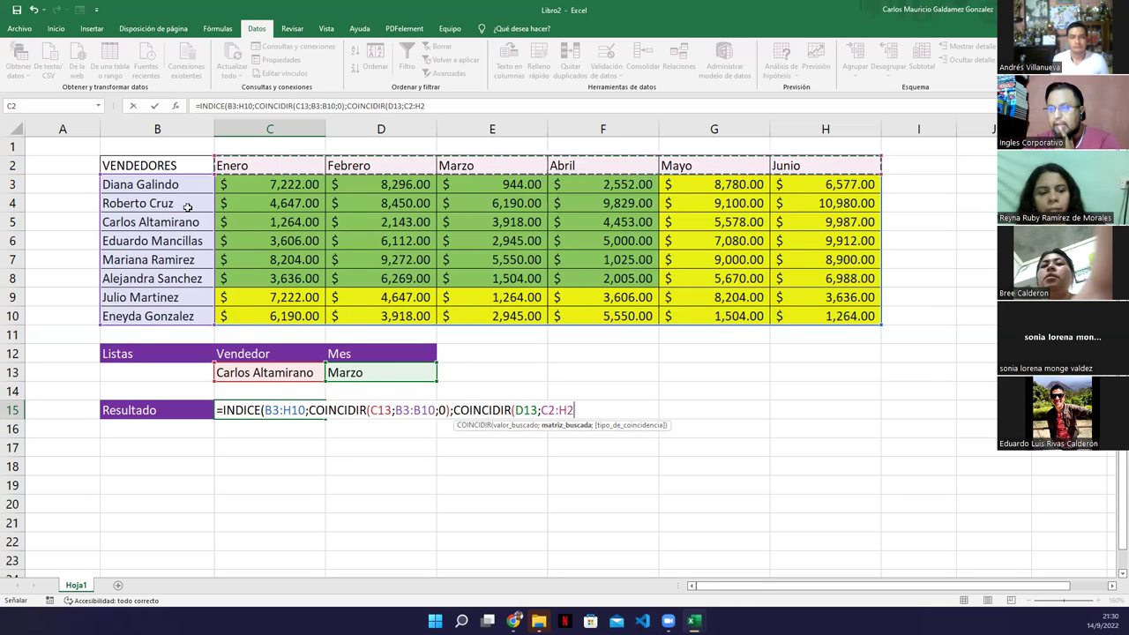
pyautogui.click(169, 166)
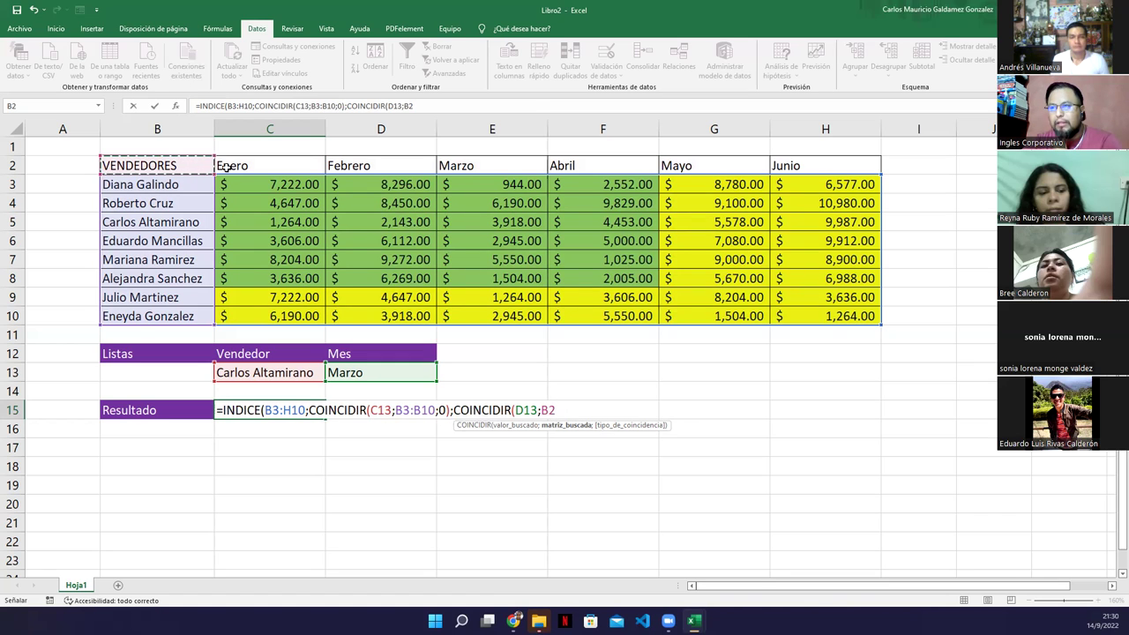
pyautogui.click(234, 163)
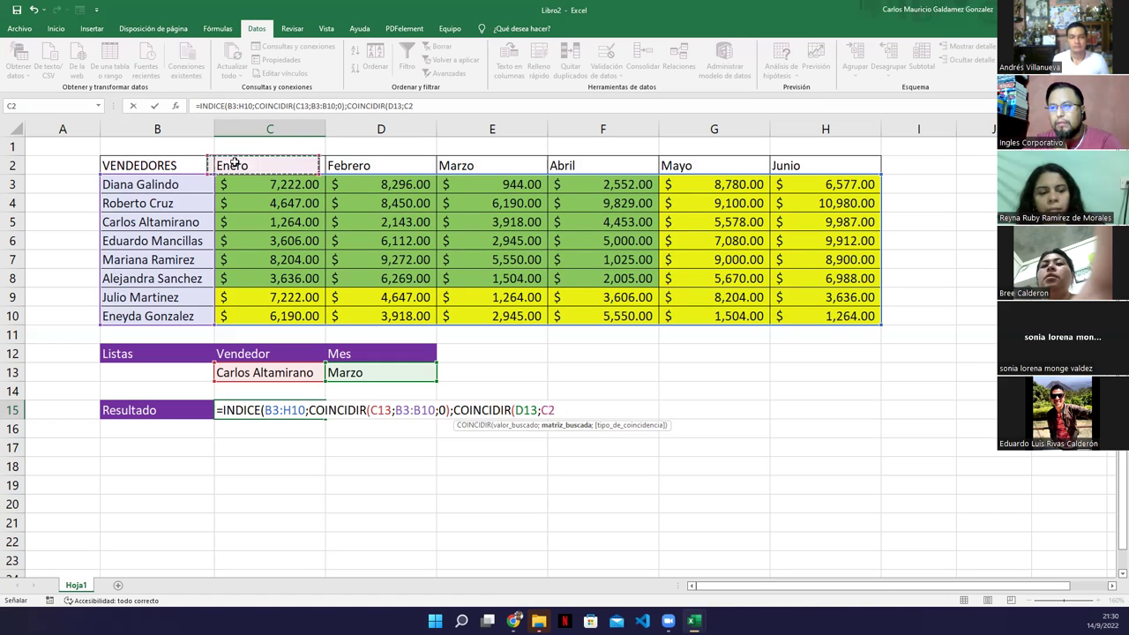
pyautogui.moveTo(317, 172); pyautogui.dragTo(806, 166)
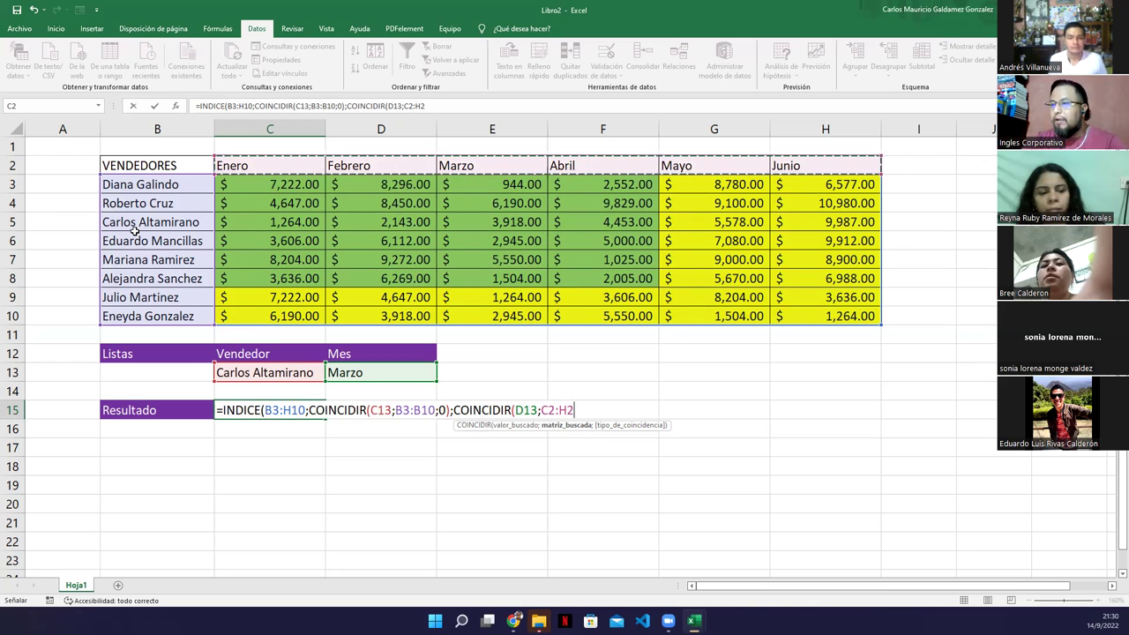
pyautogui.write(';')
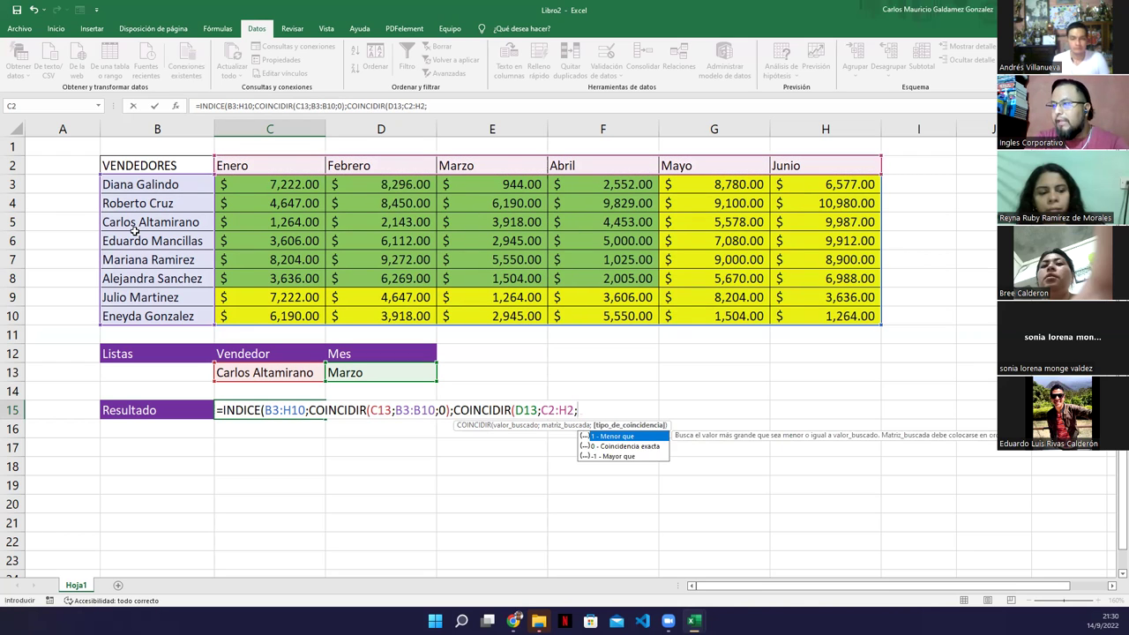
pyautogui.press('Down')
pyautogui.press('Tab')
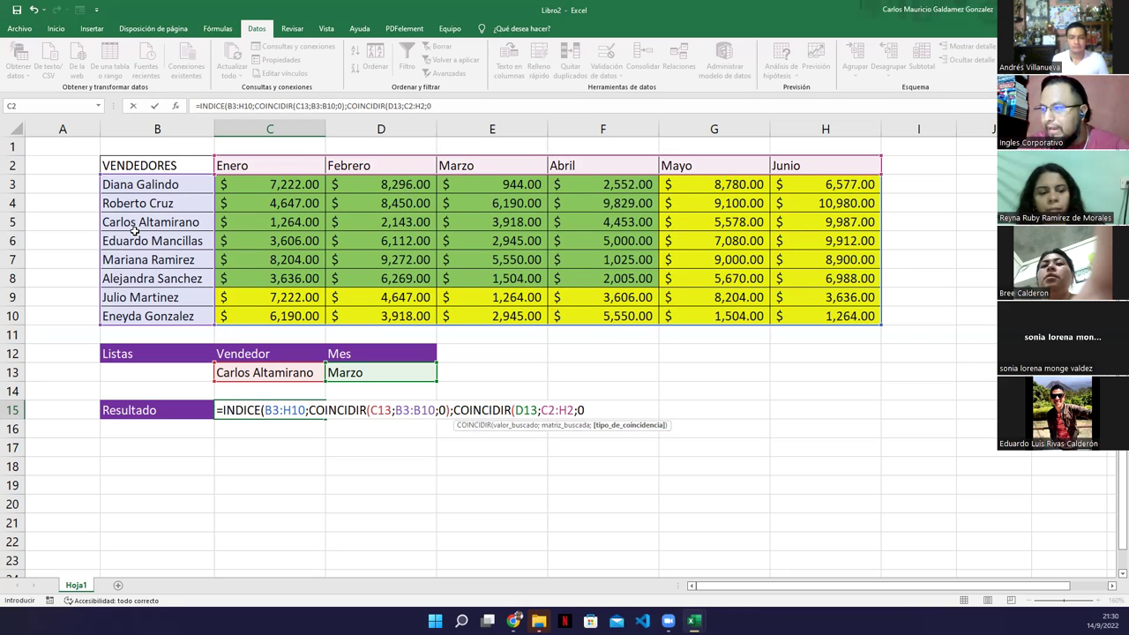
pyautogui.write(')')
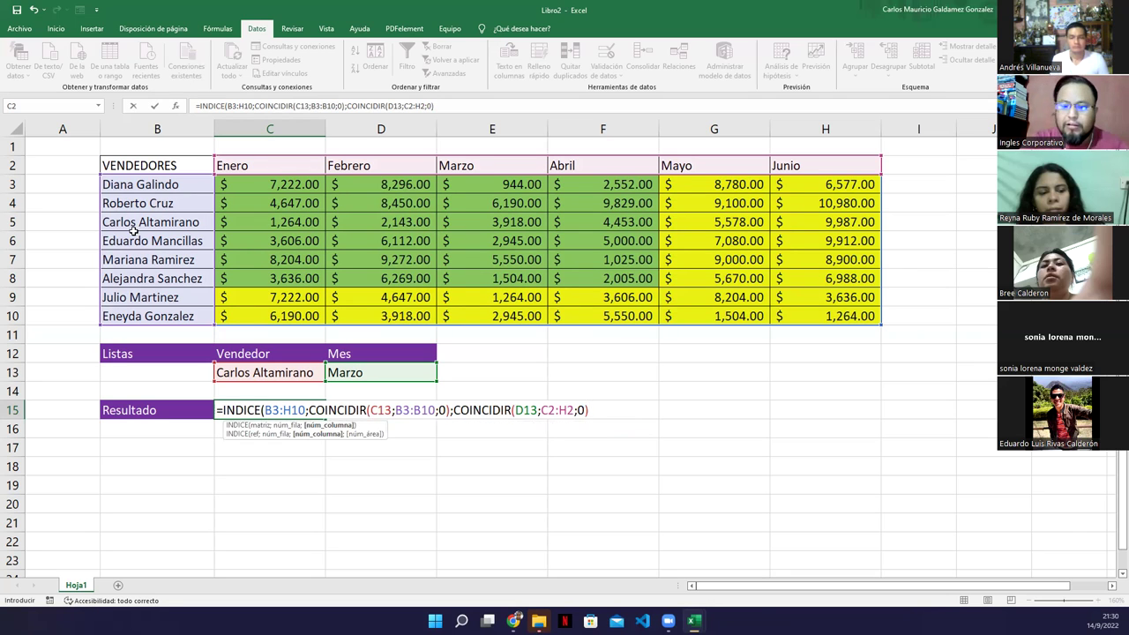
pyautogui.write(')')
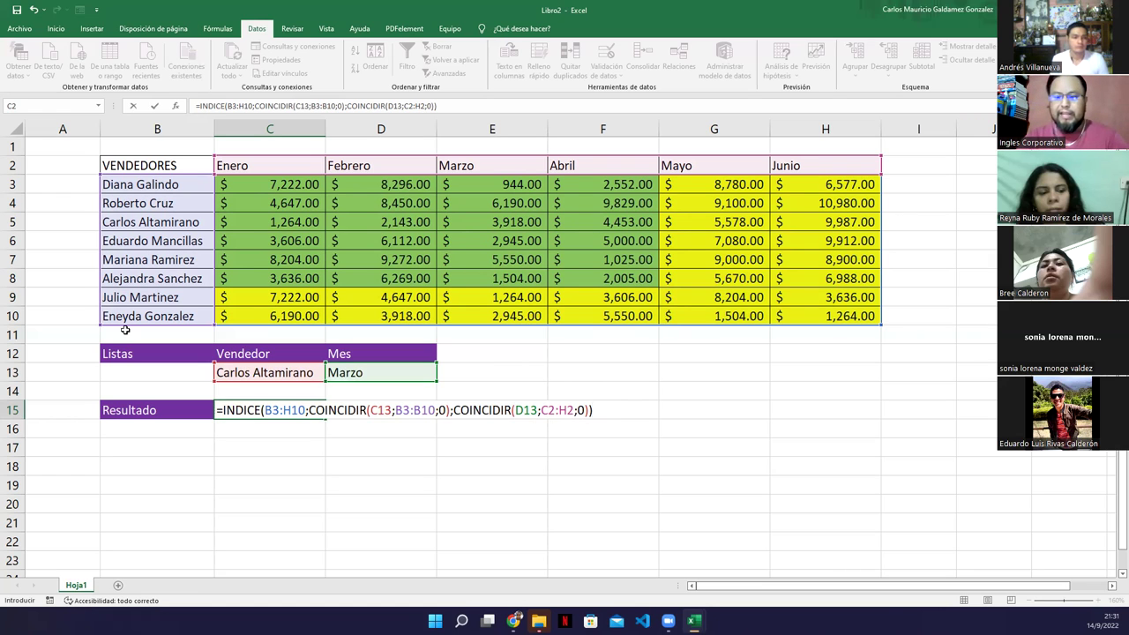
pyautogui.press('Return')
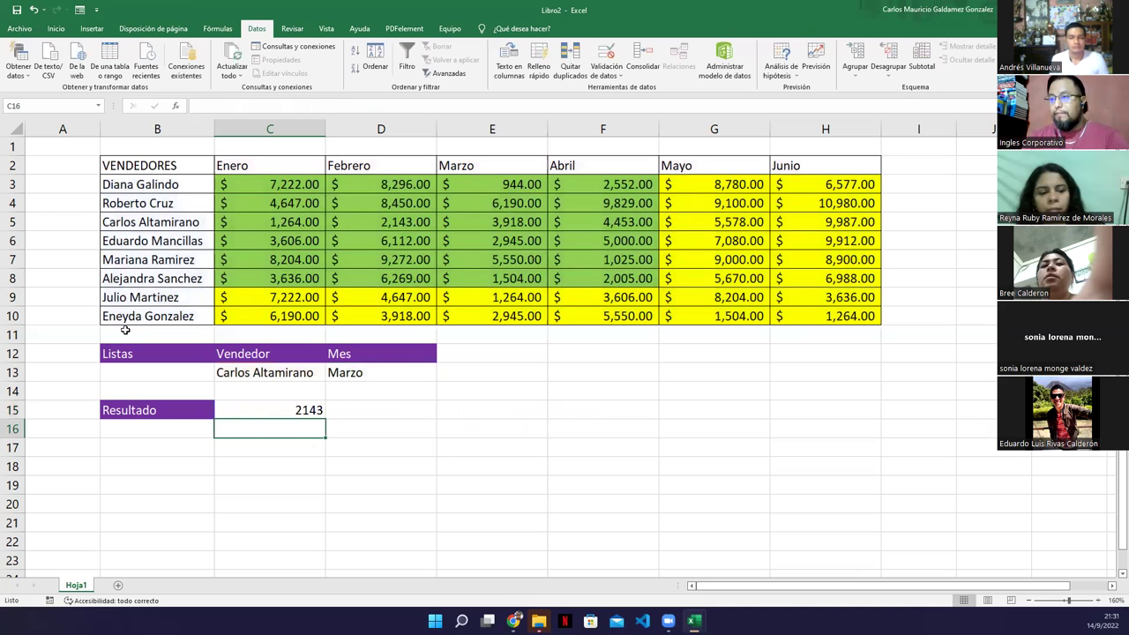
# Format C15 with the Contabilidad (accounting) number format and an orange fill
pyautogui.click(261, 411)
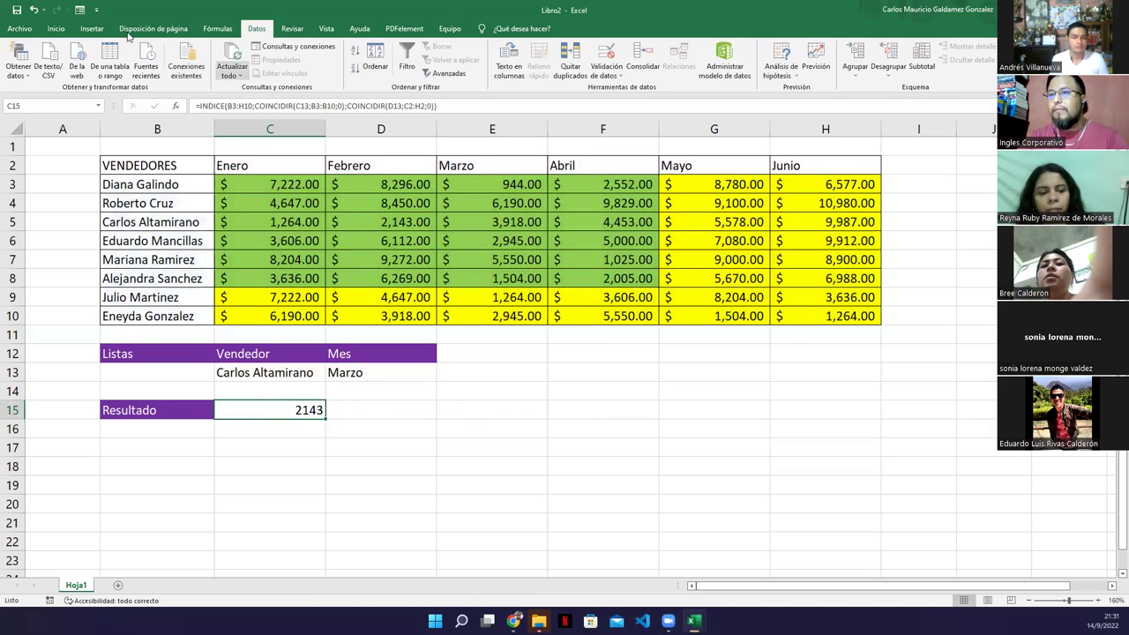
pyautogui.click(56, 29)
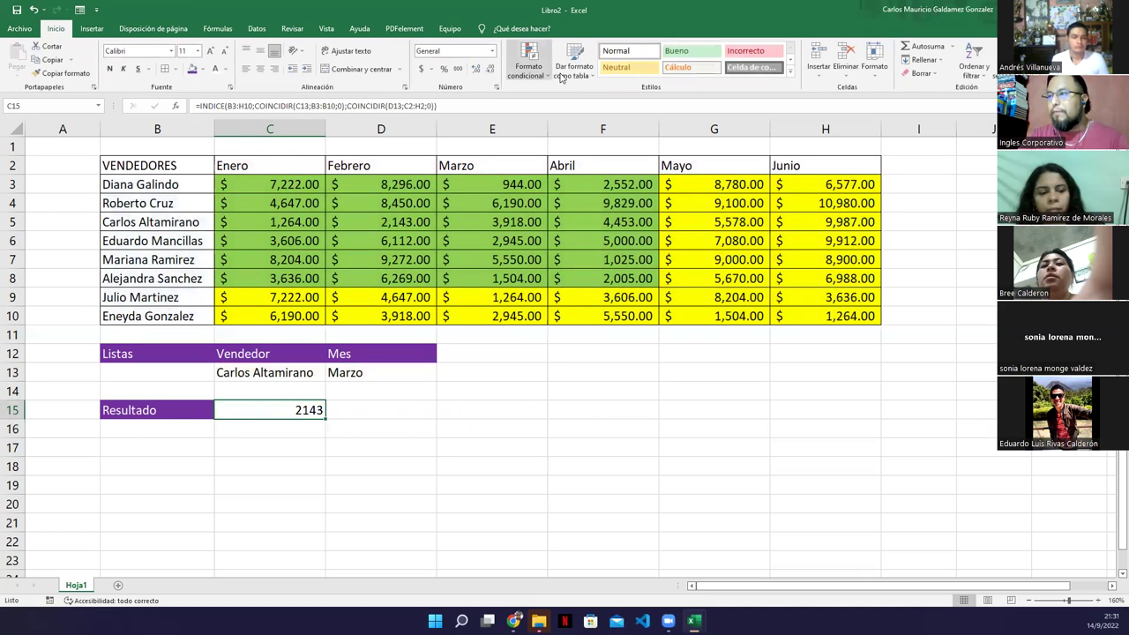
pyautogui.click(494, 50)
pyautogui.click(478, 149)
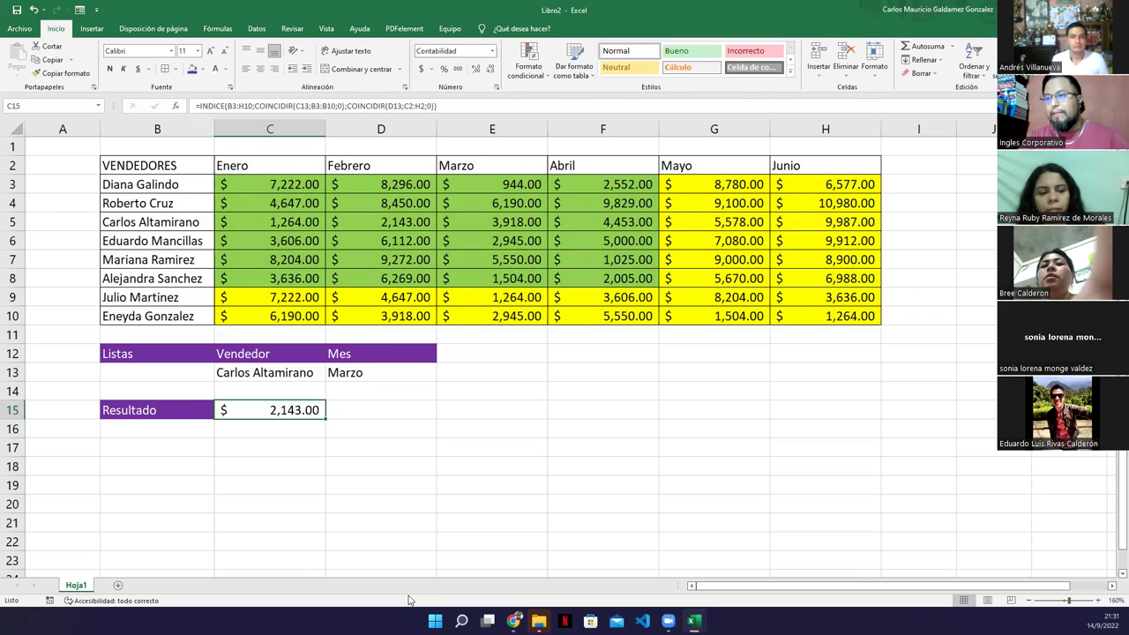
pyautogui.click(203, 70)
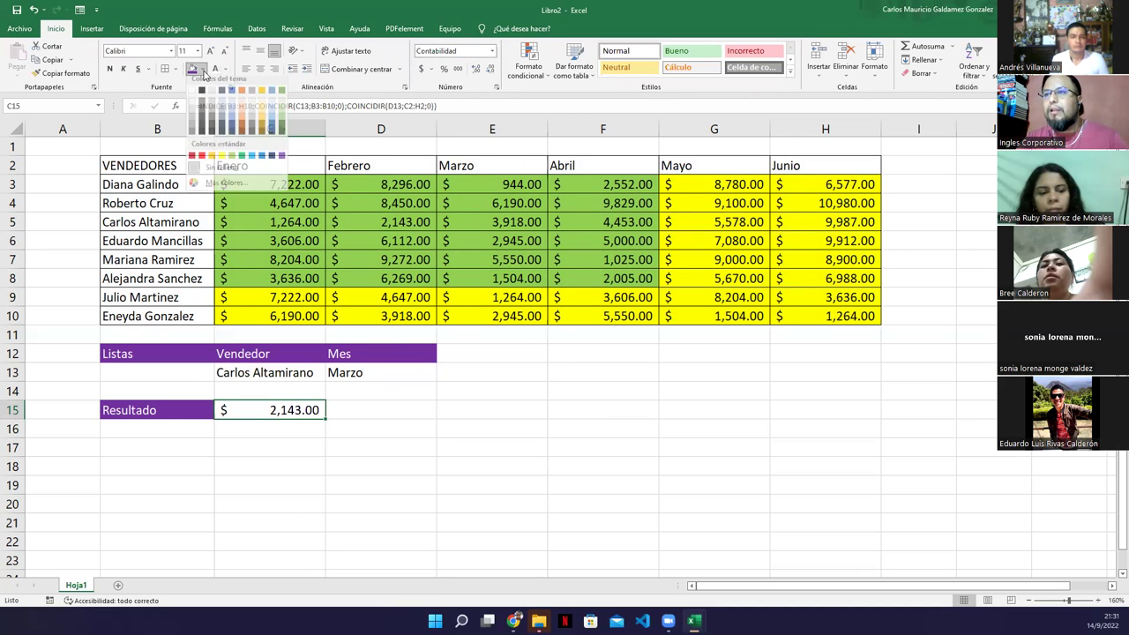
pyautogui.click(211, 162)
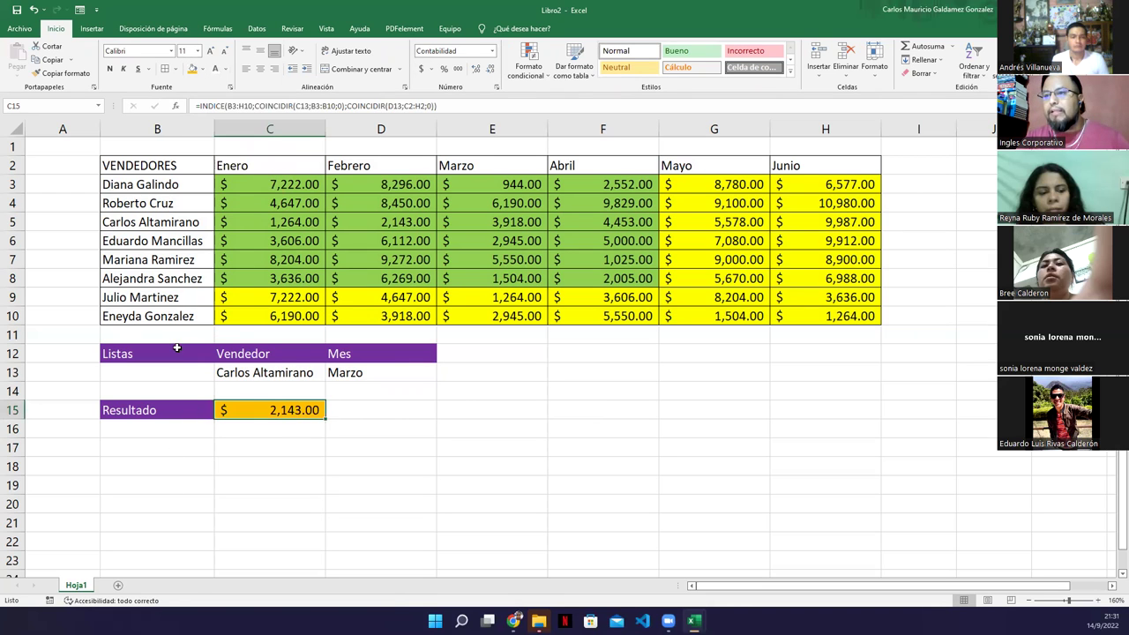
# Select the Listas label, Vendedor and Mes cells, and the Resultado cells together
pyautogui.click(194, 350)
pyautogui.keyDown('ctrl'); pyautogui.moveTo(252, 356); pyautogui.dragTo(331, 367); pyautogui.keyUp('ctrl')
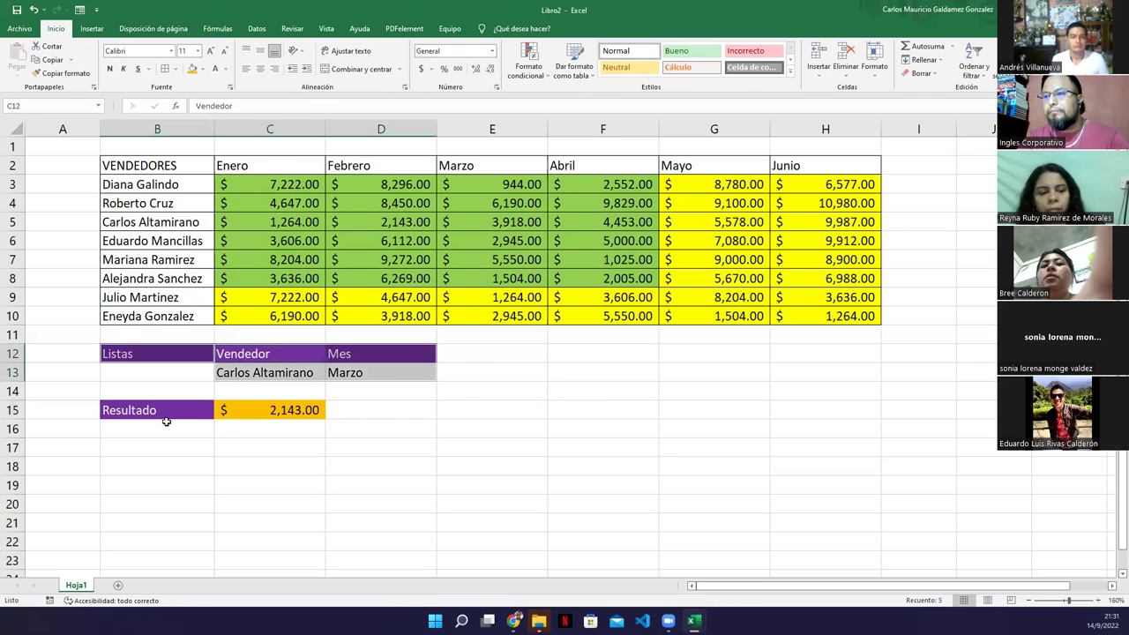
pyautogui.keyDown('ctrl'); pyautogui.moveTo(166, 411); pyautogui.dragTo(253, 409); pyautogui.keyUp('ctrl')
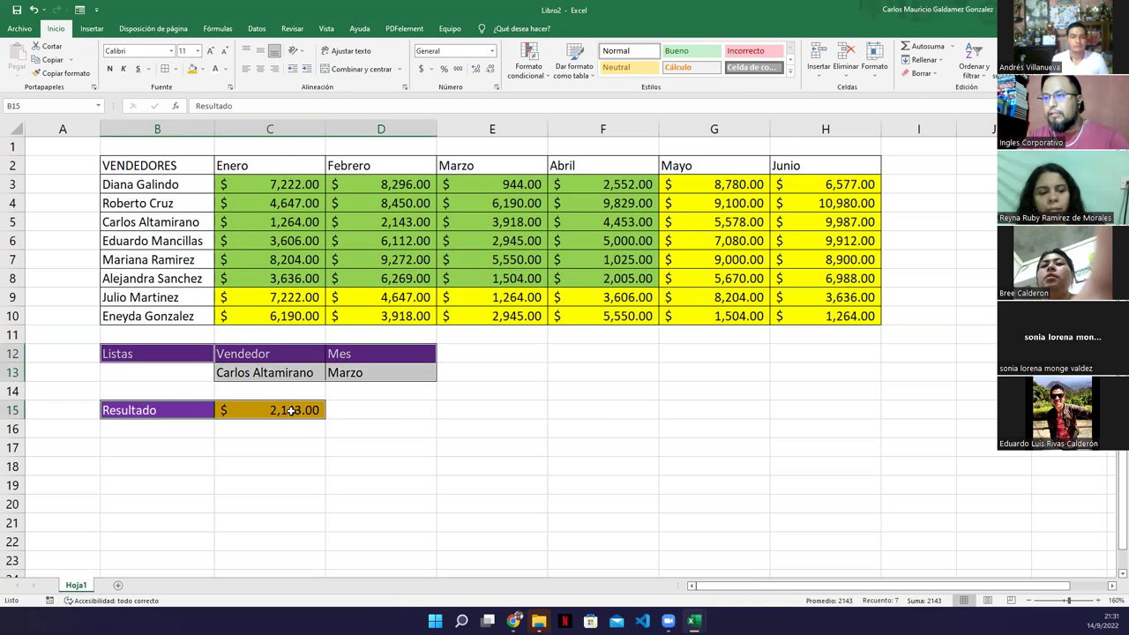
pyautogui.click(289, 415)
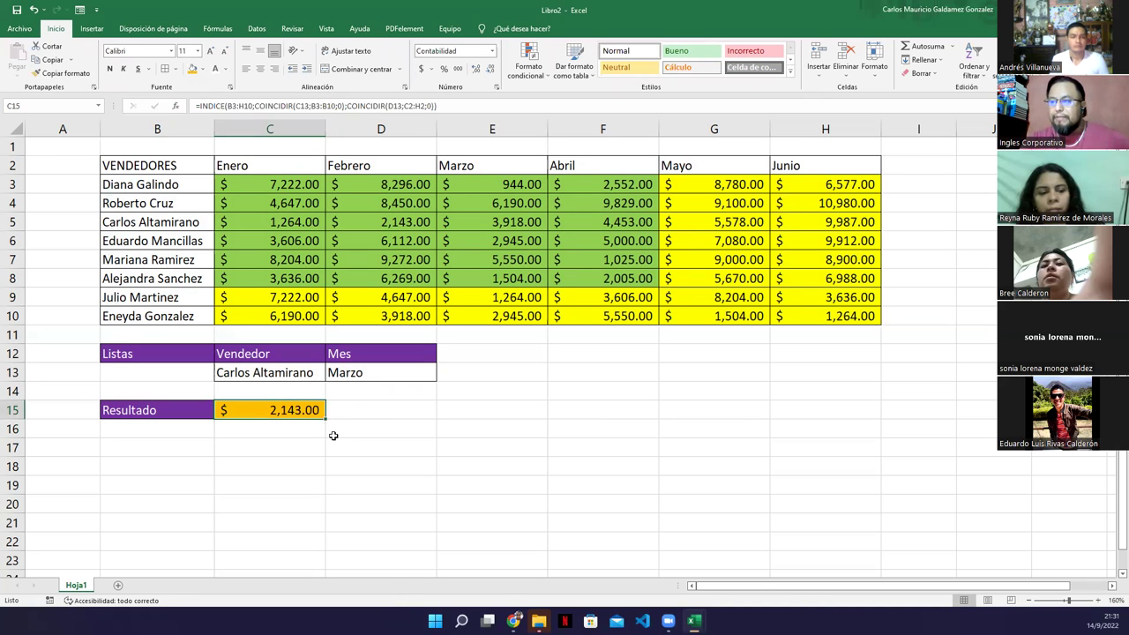
pyautogui.click(273, 378)
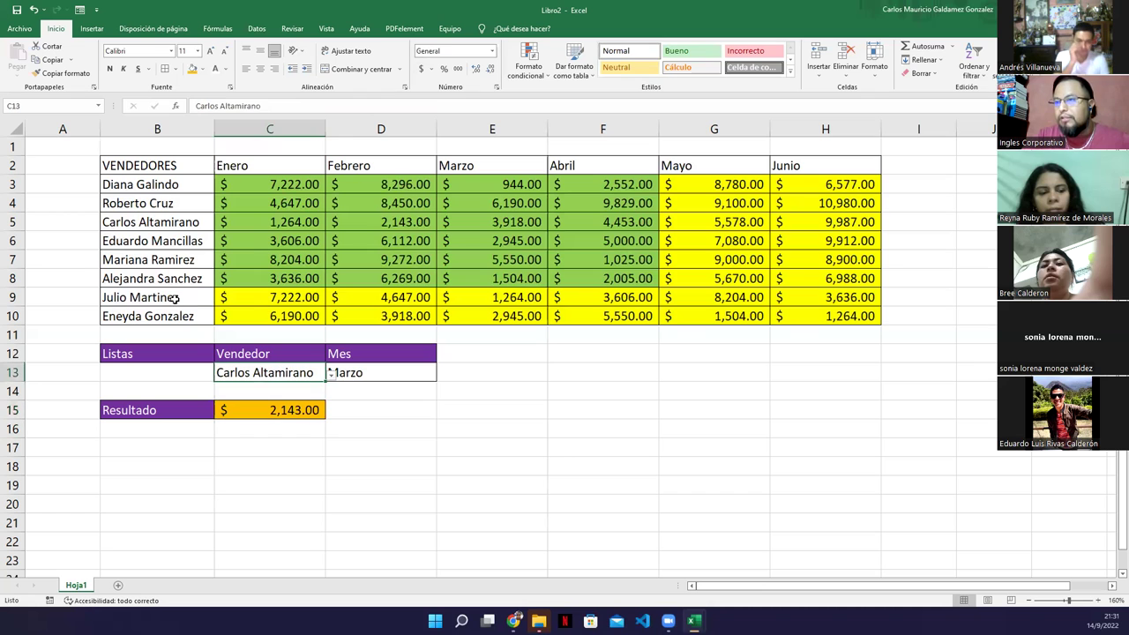
pyautogui.click(14, 222)
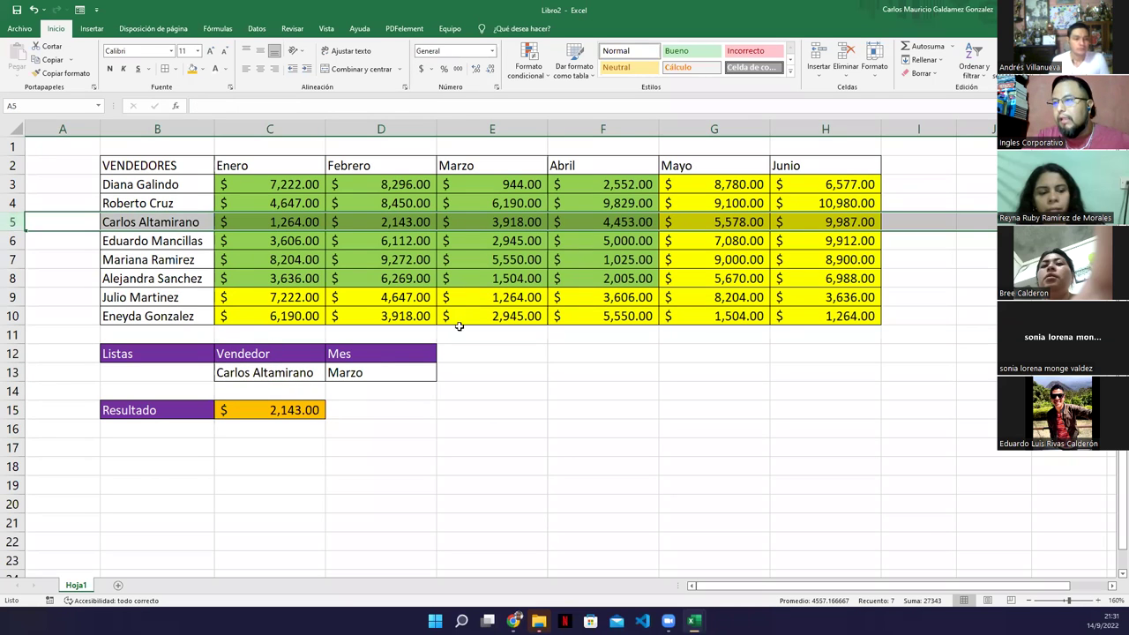
pyautogui.click(464, 124)
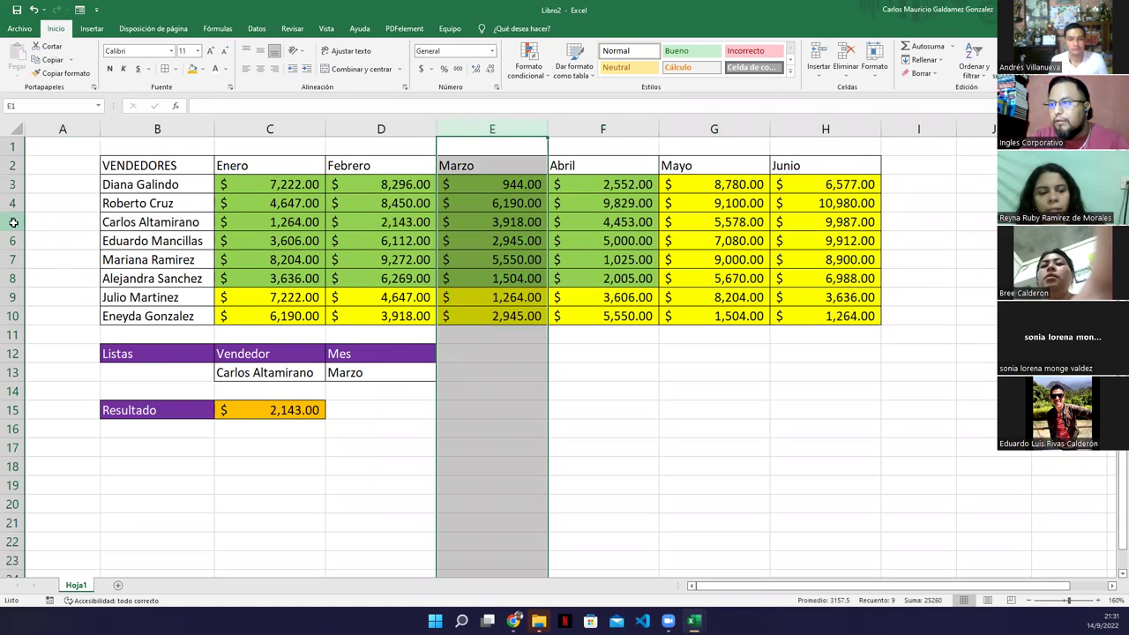
pyautogui.keyDown('ctrl'); pyautogui.click(10, 222); pyautogui.keyUp('ctrl')
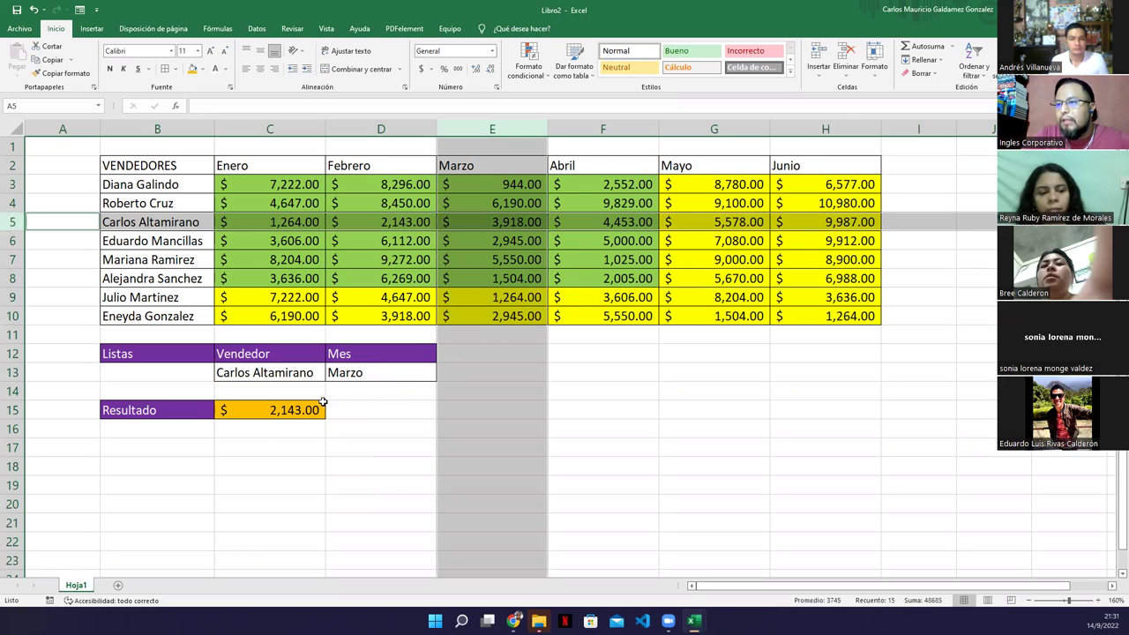
pyautogui.click(273, 411)
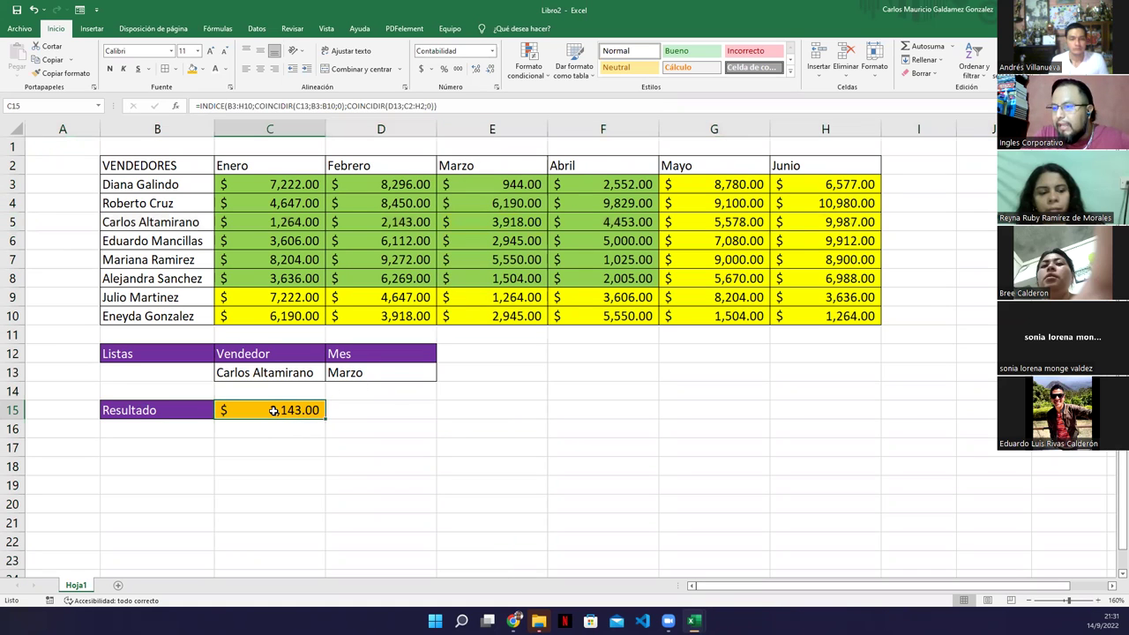
# Change the second COINCIDIR's month range from C2:H2 to B2:H2 in C15
pyautogui.doubleClick(273, 410)
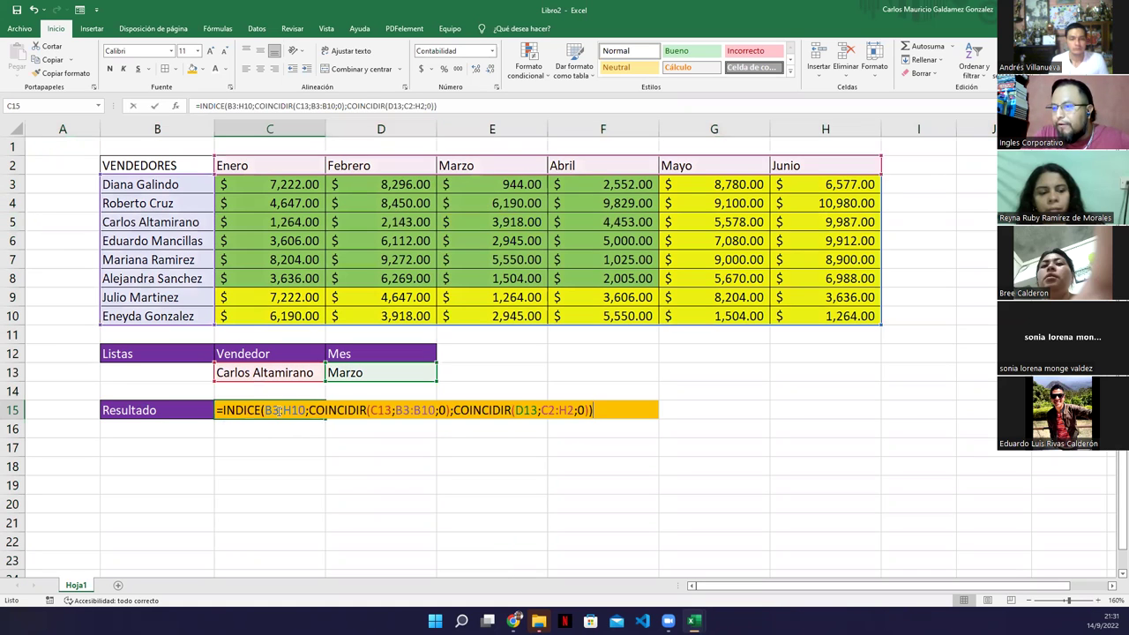
pyautogui.click(547, 411)
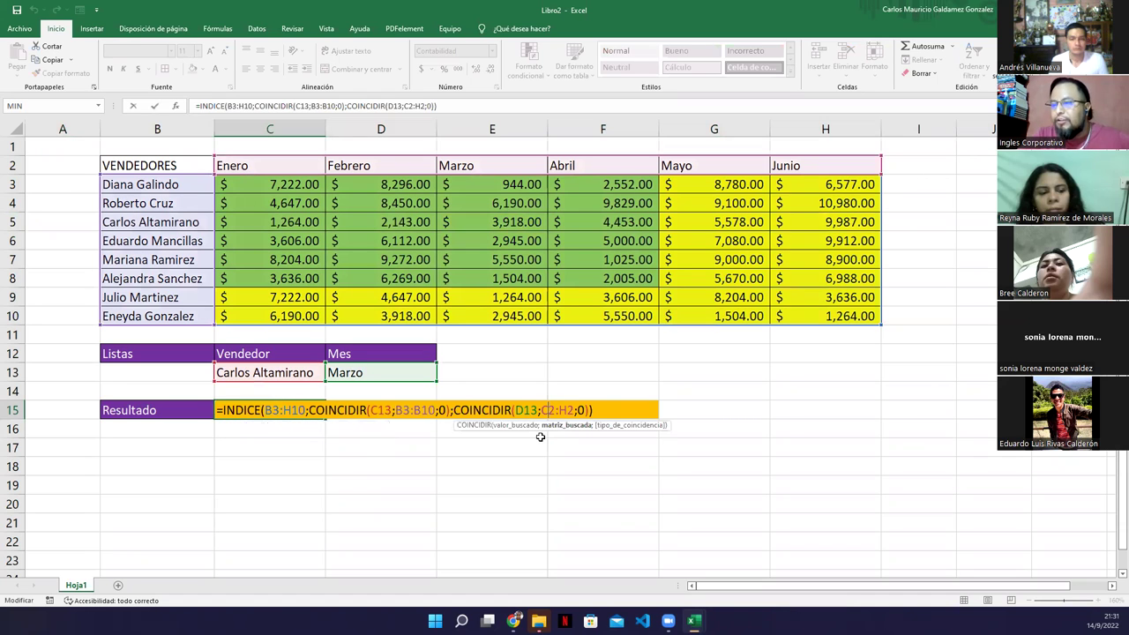
pyautogui.press('BackSpace')
pyautogui.write('b')
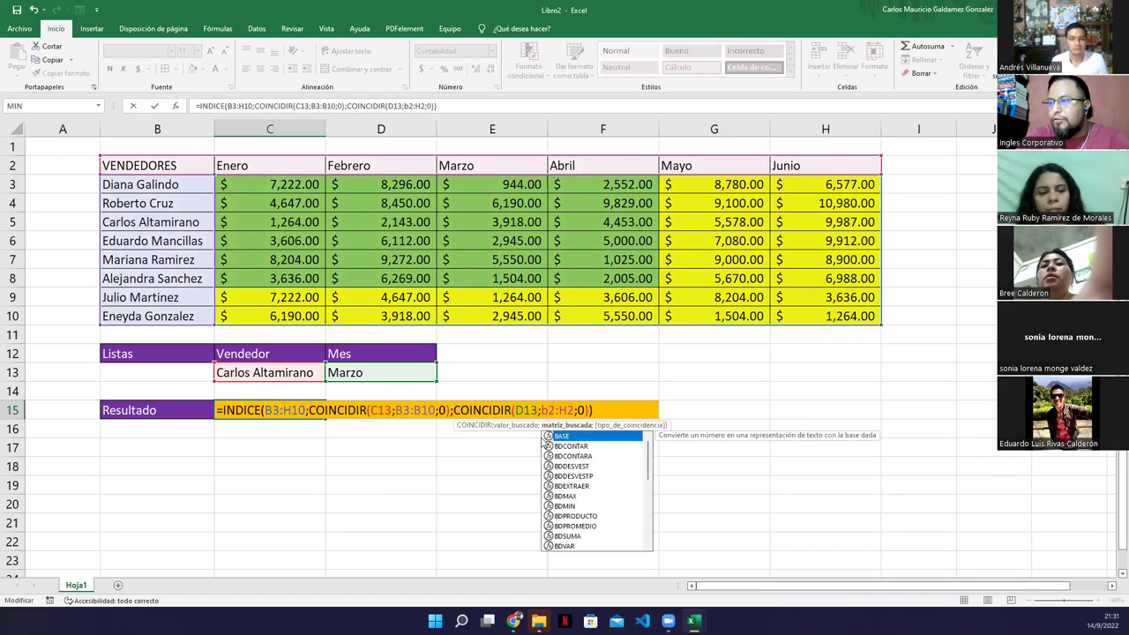
pyautogui.press('Return')
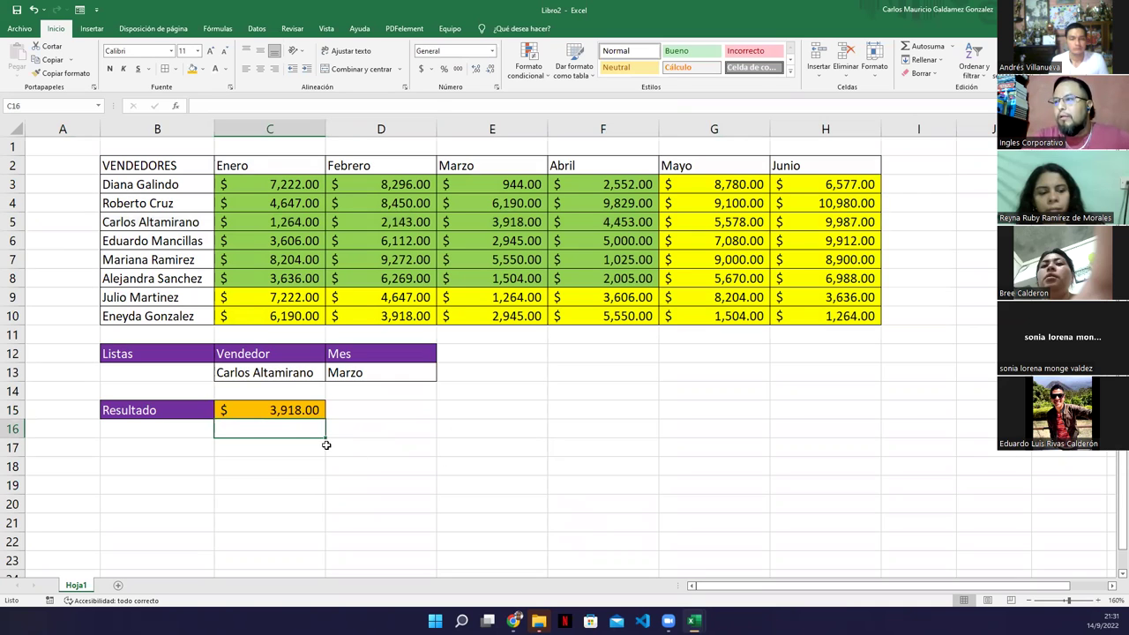
# Highlight the chosen vendor's row and the Marzo column to verify 3,918.00
pyautogui.click(245, 410)
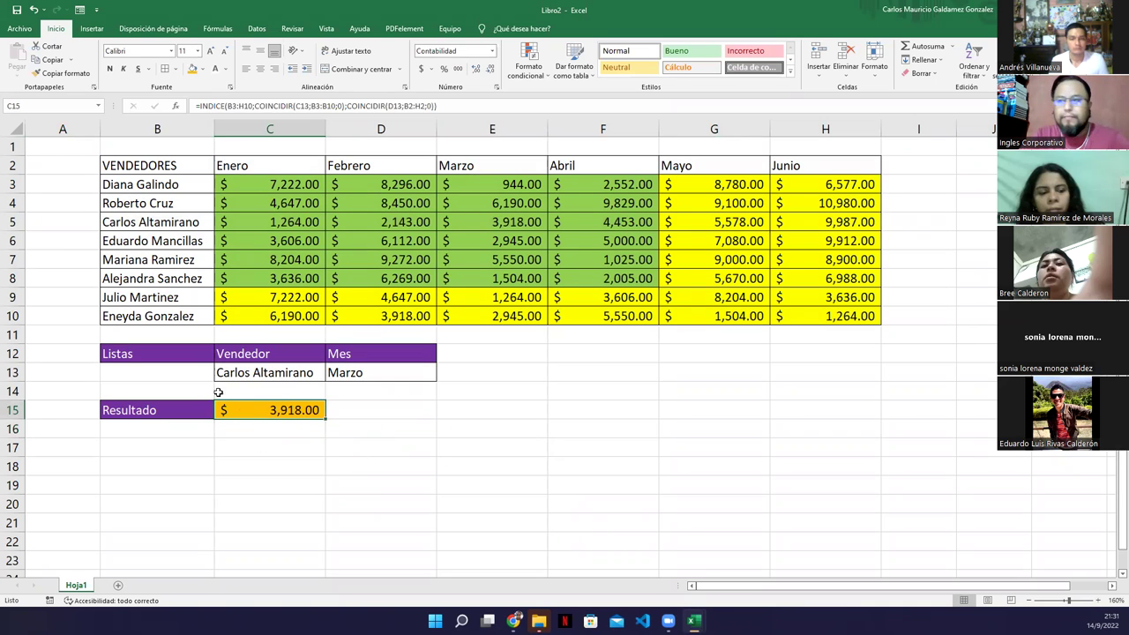
pyautogui.click(13, 222)
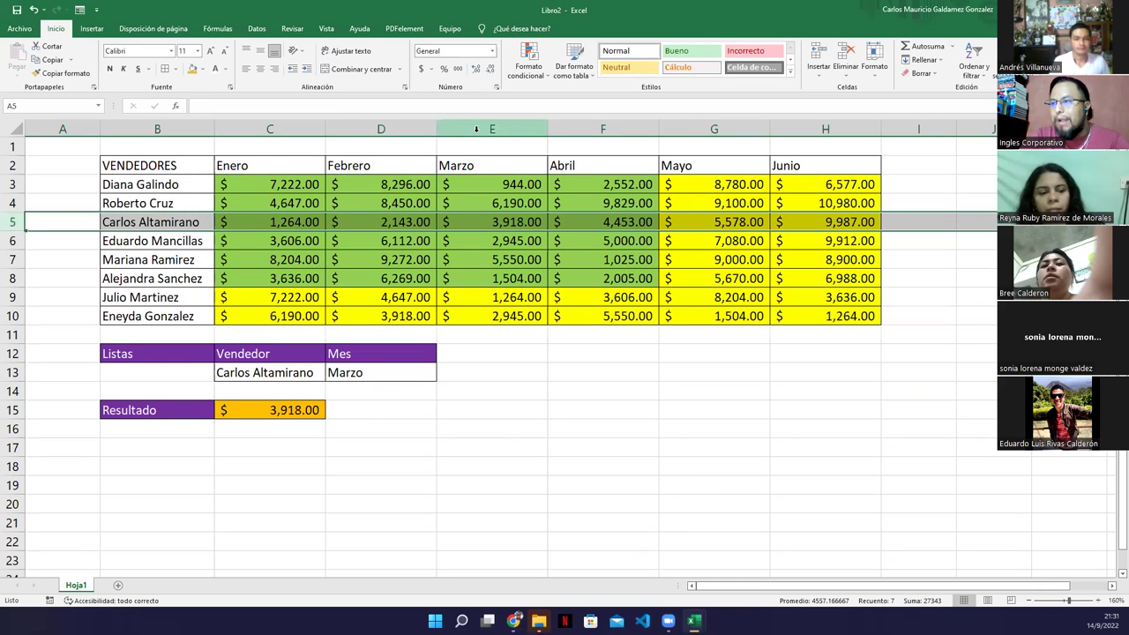
pyautogui.keyDown('ctrl'); pyautogui.click(476, 130); pyautogui.keyUp('ctrl')
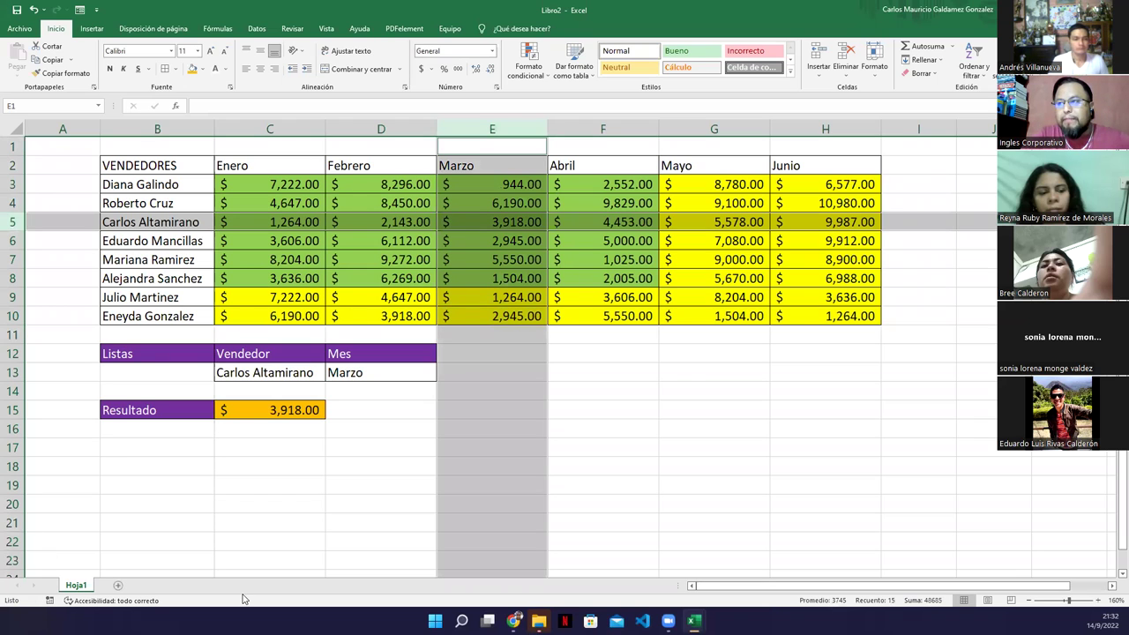
pyautogui.click(256, 372)
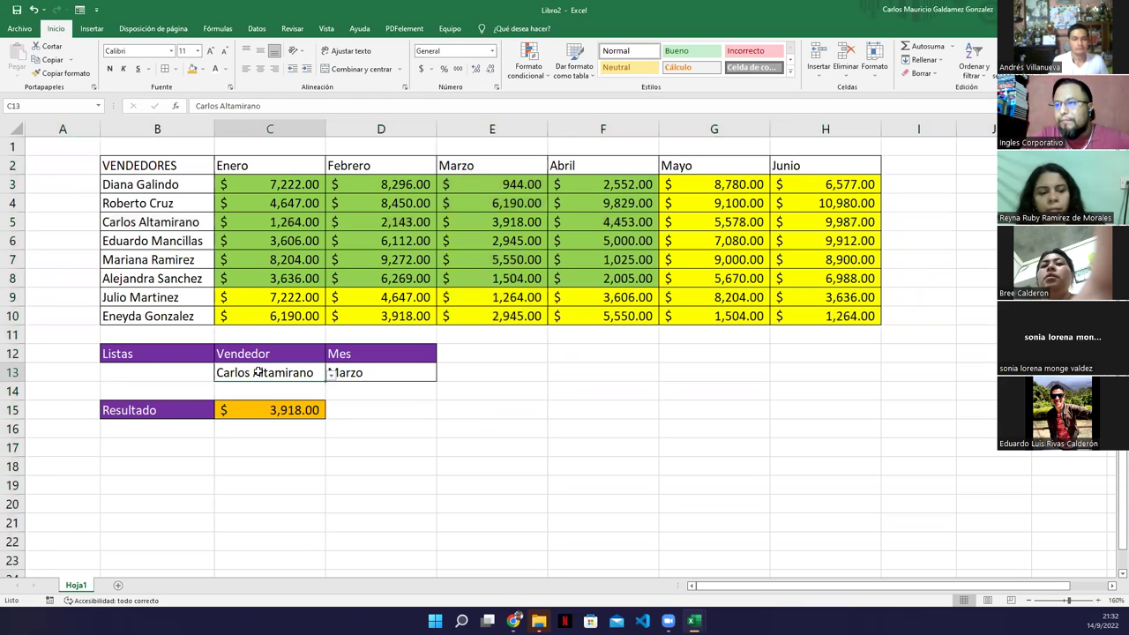
pyautogui.click(332, 381)
pyautogui.click(280, 450)
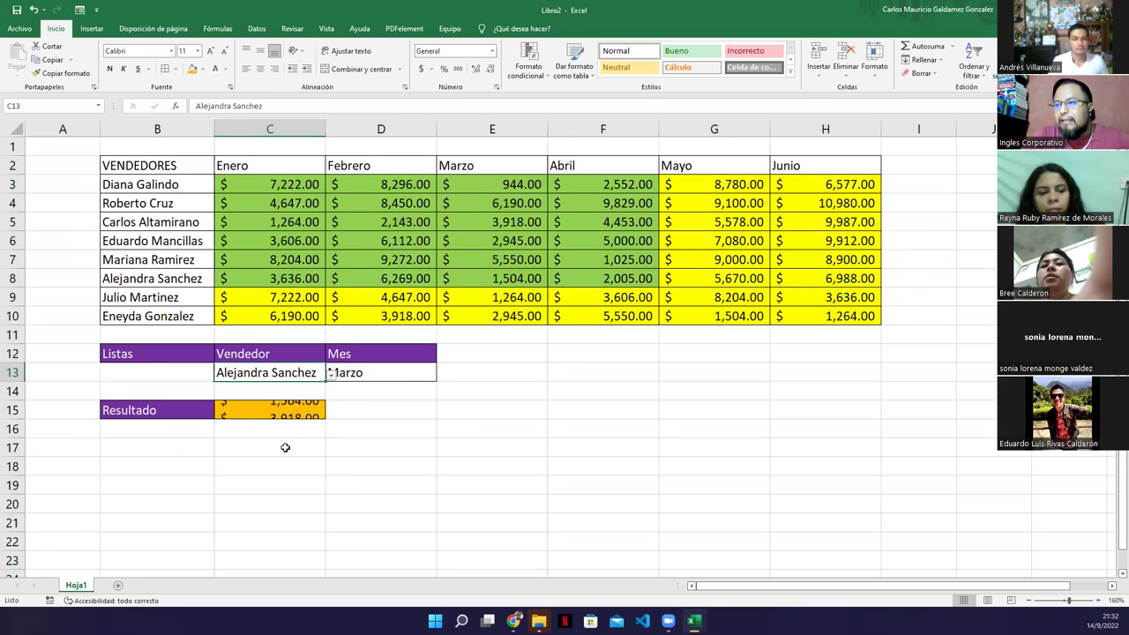
pyautogui.click(430, 373)
pyautogui.click(441, 375)
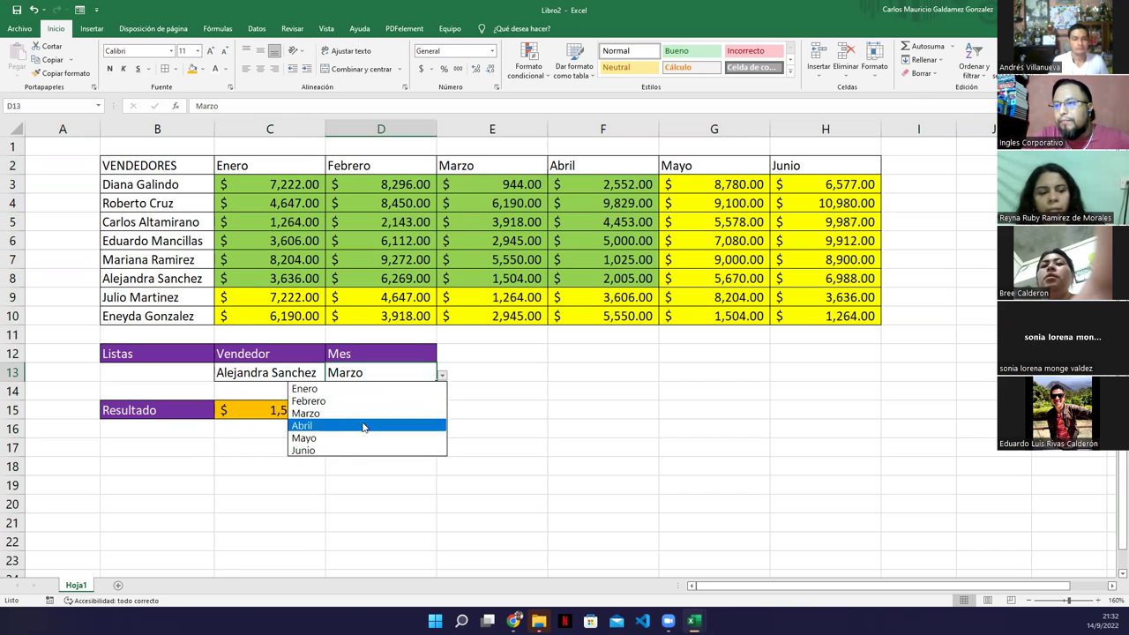
pyautogui.press('Escape')
pyautogui.click(332, 449)
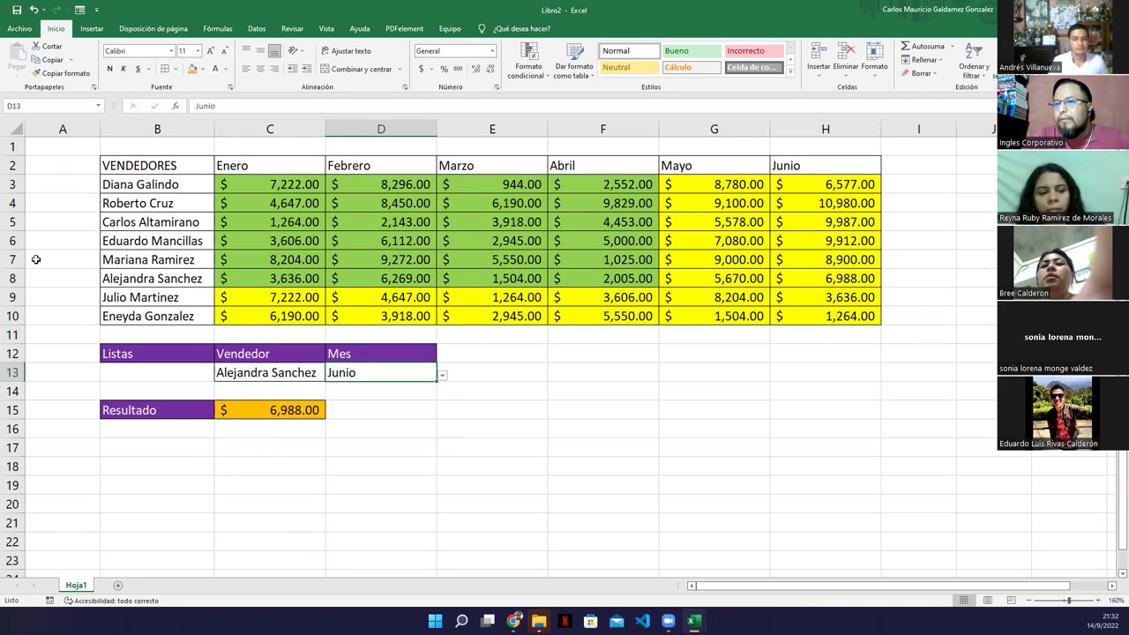
pyautogui.click(16, 279)
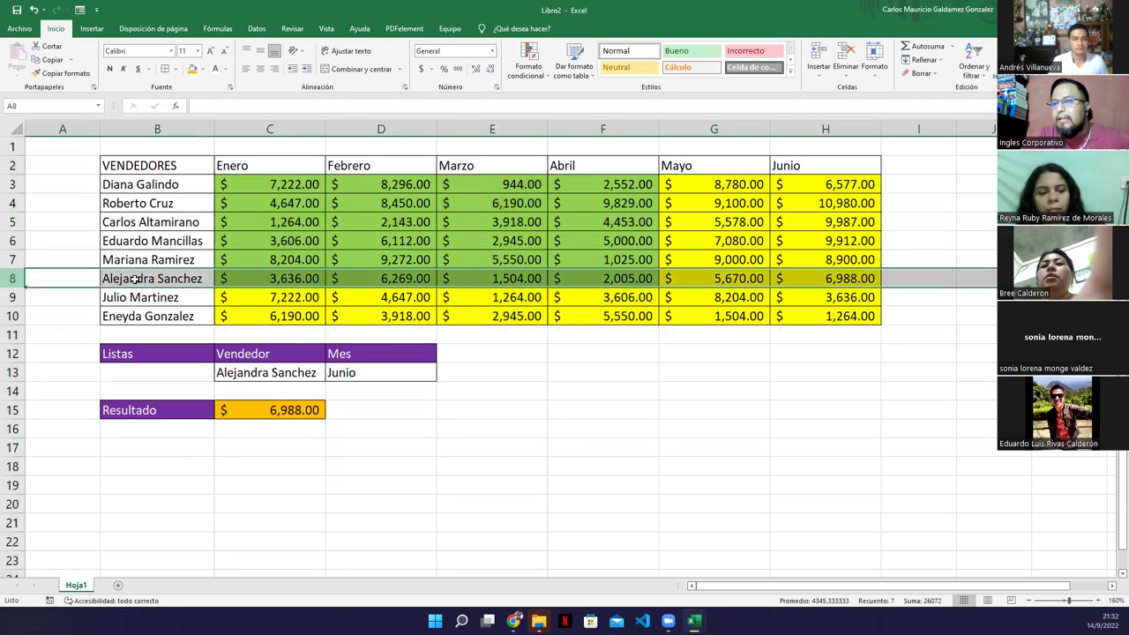
pyautogui.click(807, 129)
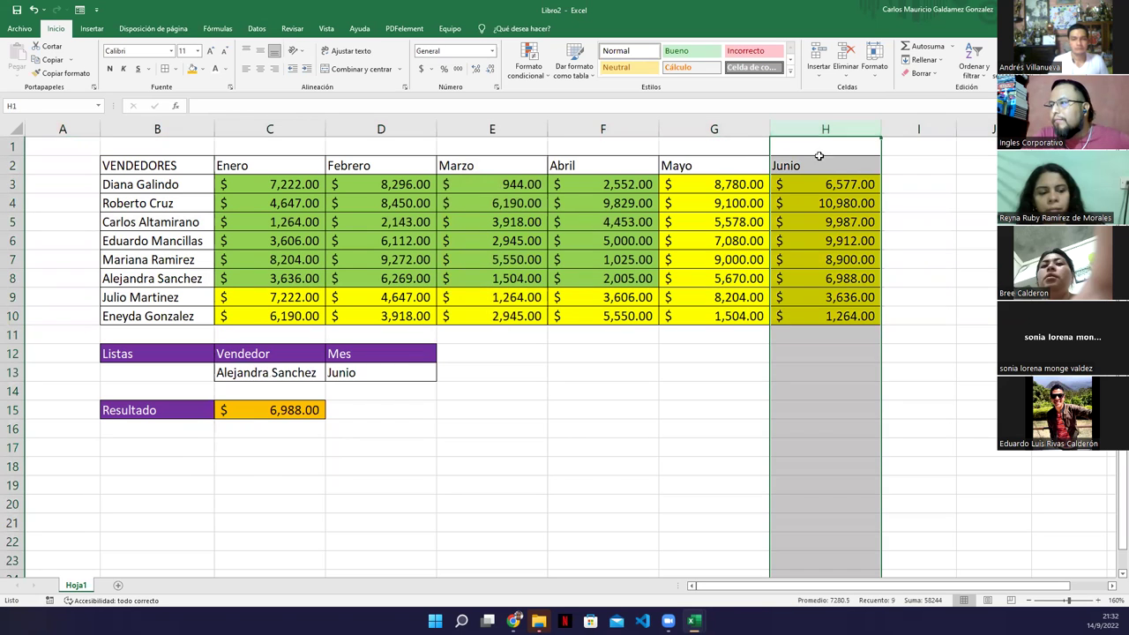
pyautogui.click(829, 281)
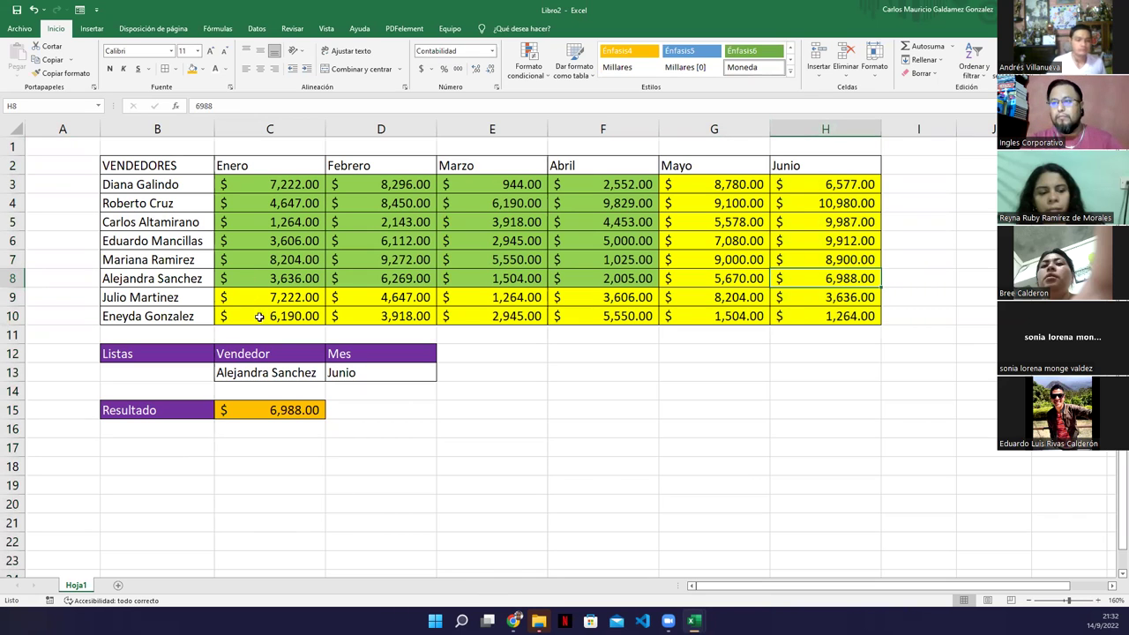
pyautogui.click(265, 412)
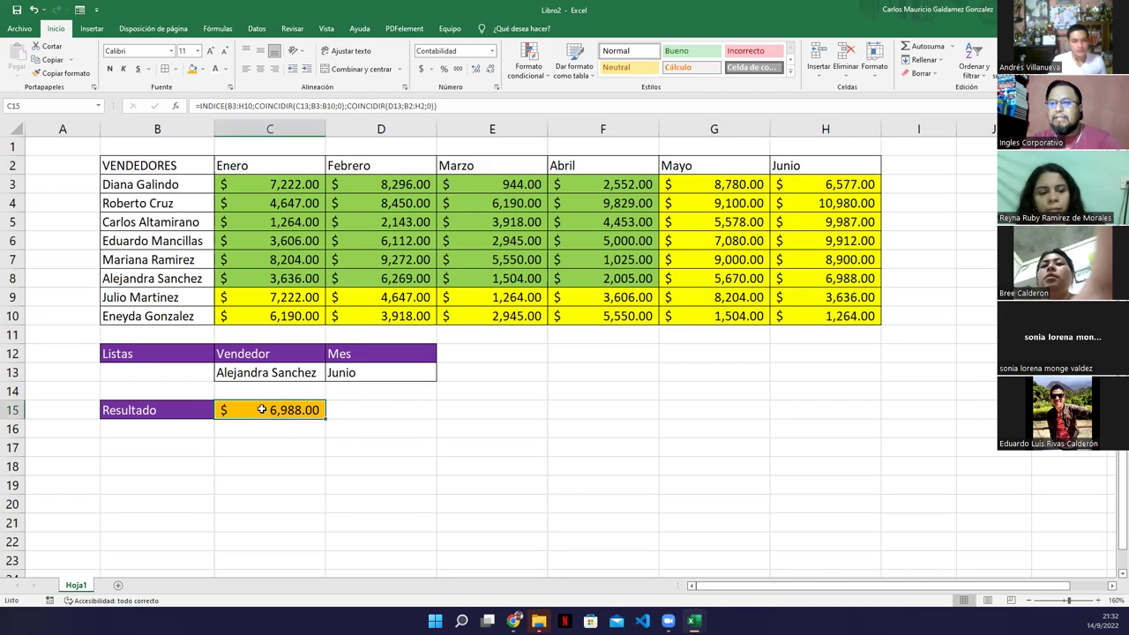
# Open C15's INDICE formula and inspect its two COINCIDIR ranges, including B2:H2
pyautogui.doubleClick(262, 409)
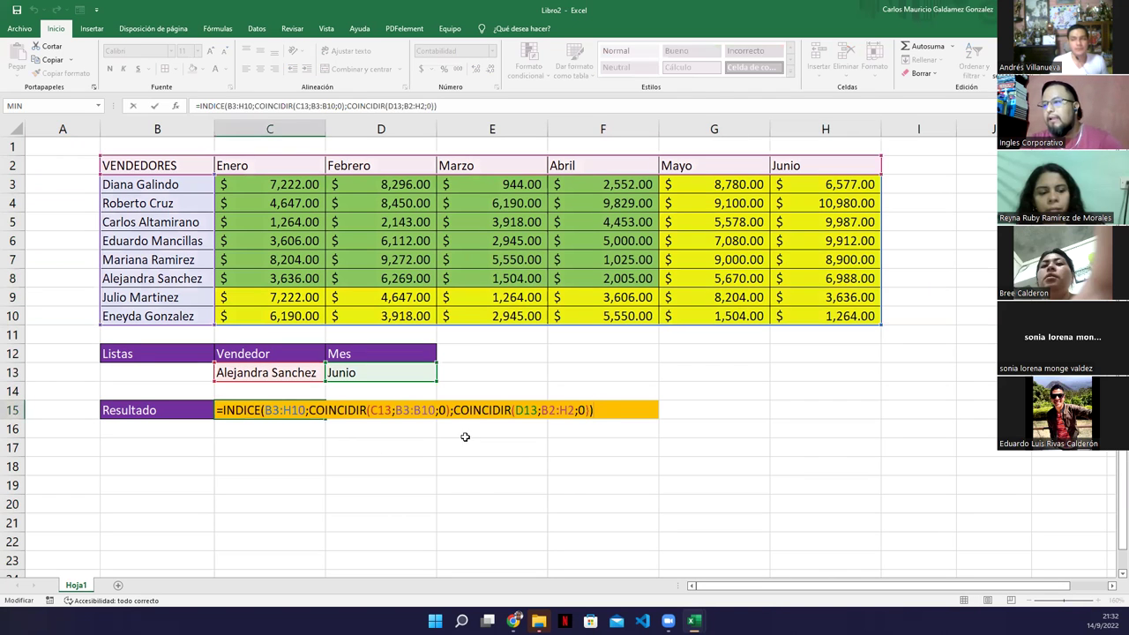
pyautogui.click(551, 410)
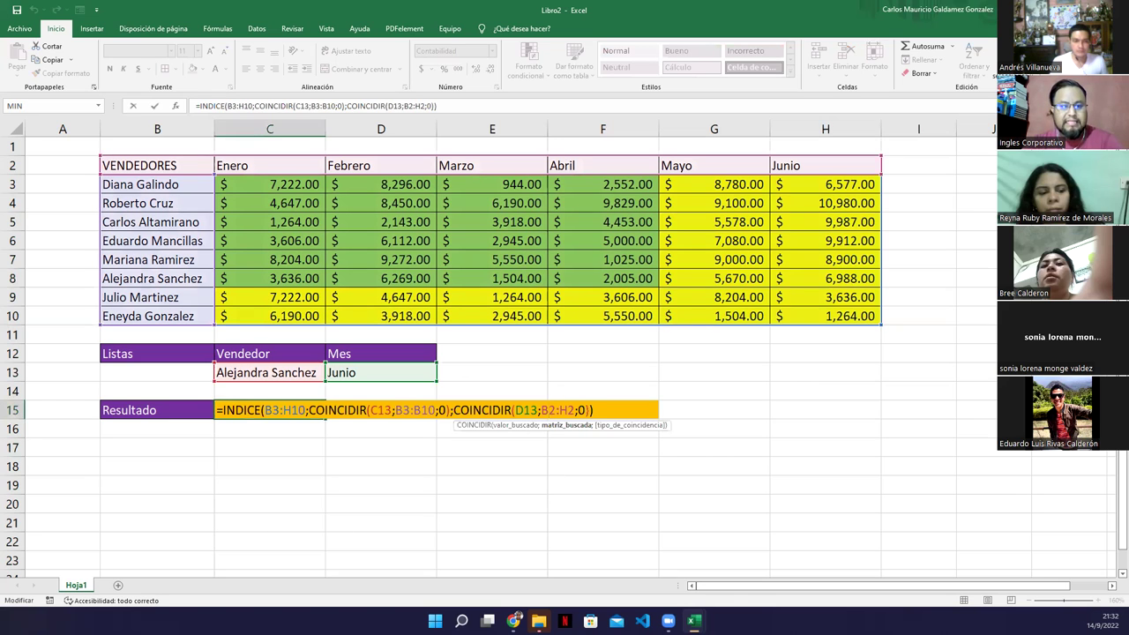
pyautogui.press('End')
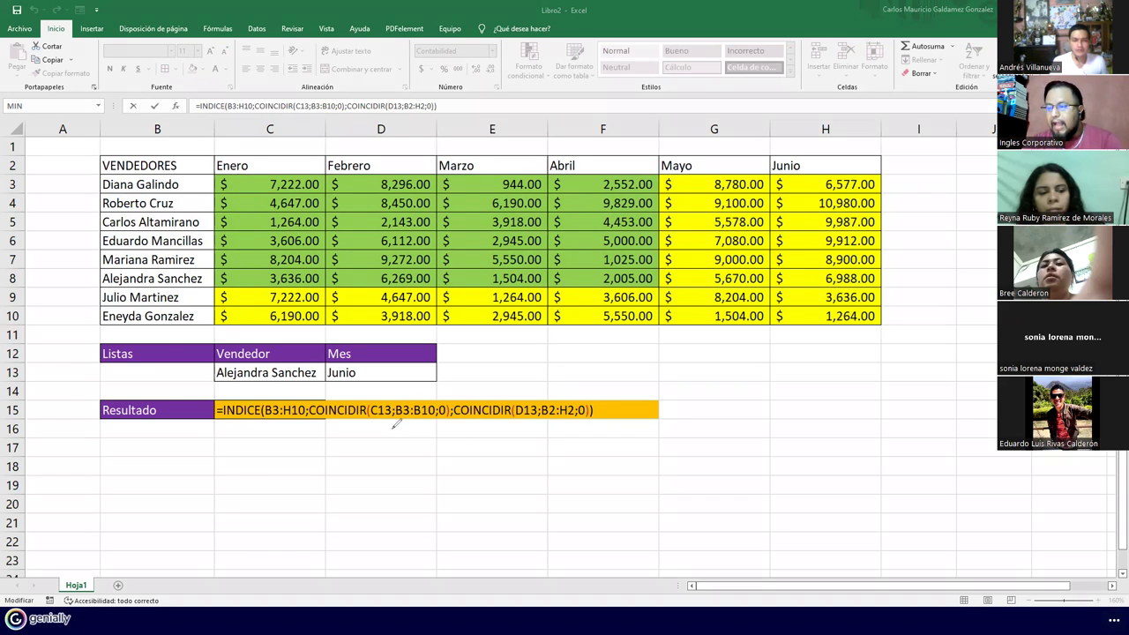
pyautogui.moveTo(341, 427)
pyautogui.mouseDown()
pyautogui.moveTo(348, 460)
pyautogui.moveTo(382, 430)
pyautogui.moveTo(367, 443)
pyautogui.mouseUp()
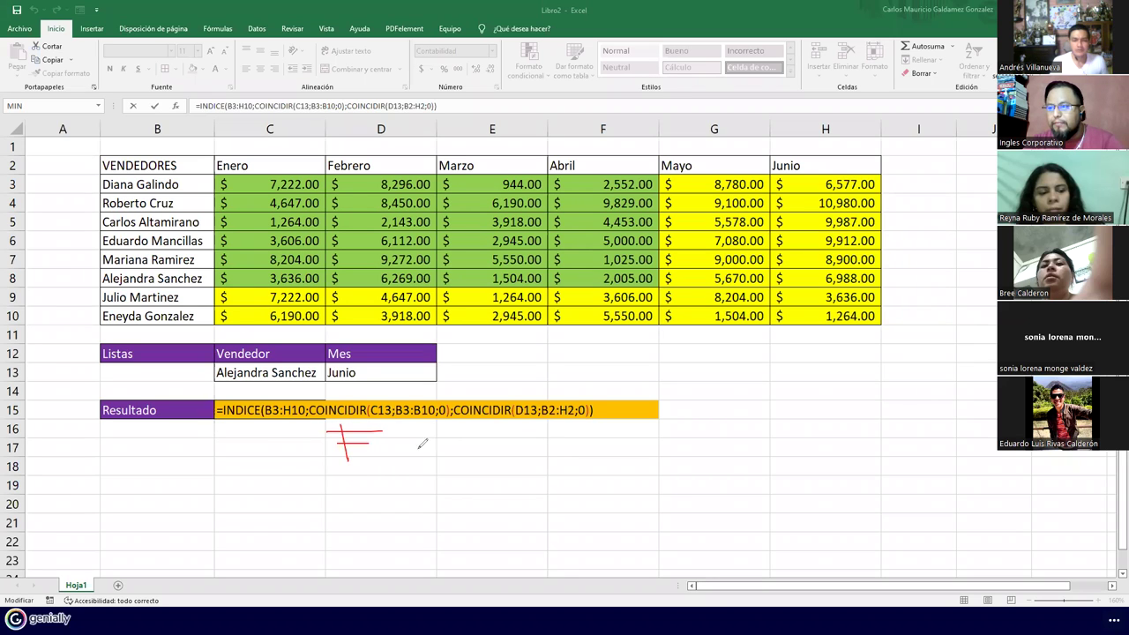
pyautogui.moveTo(517, 430)
pyautogui.mouseDown()
pyautogui.moveTo(497, 424)
pyautogui.moveTo(547, 452)
pyautogui.mouseUp()
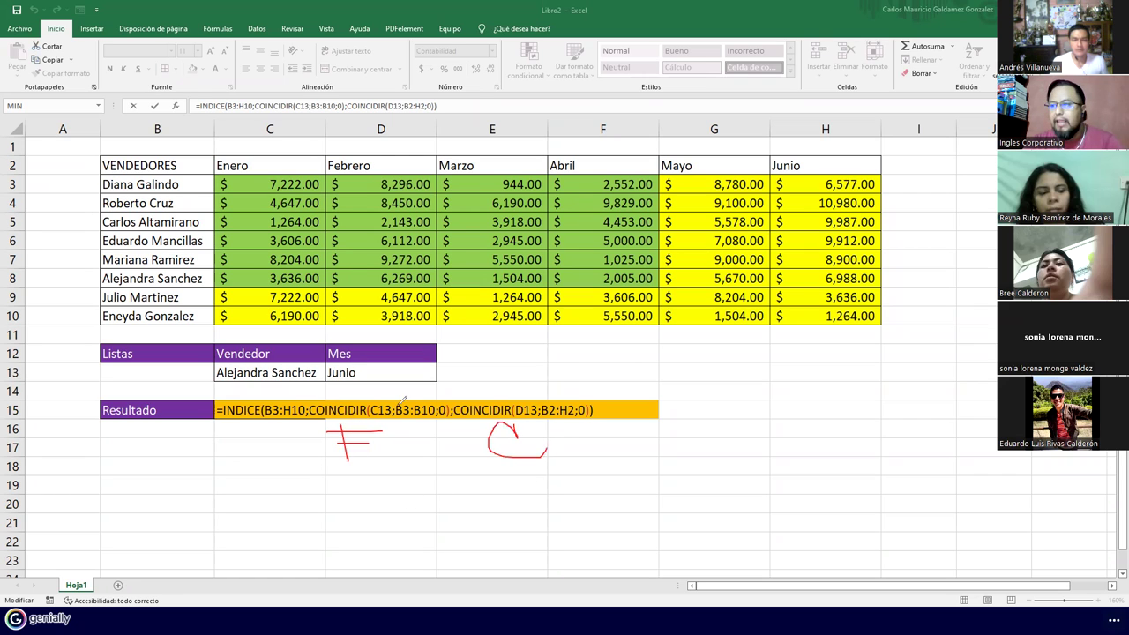
pyautogui.moveTo(397, 411)
pyautogui.mouseDown()
pyautogui.moveTo(397, 423)
pyautogui.moveTo(429, 423)
pyautogui.mouseUp()
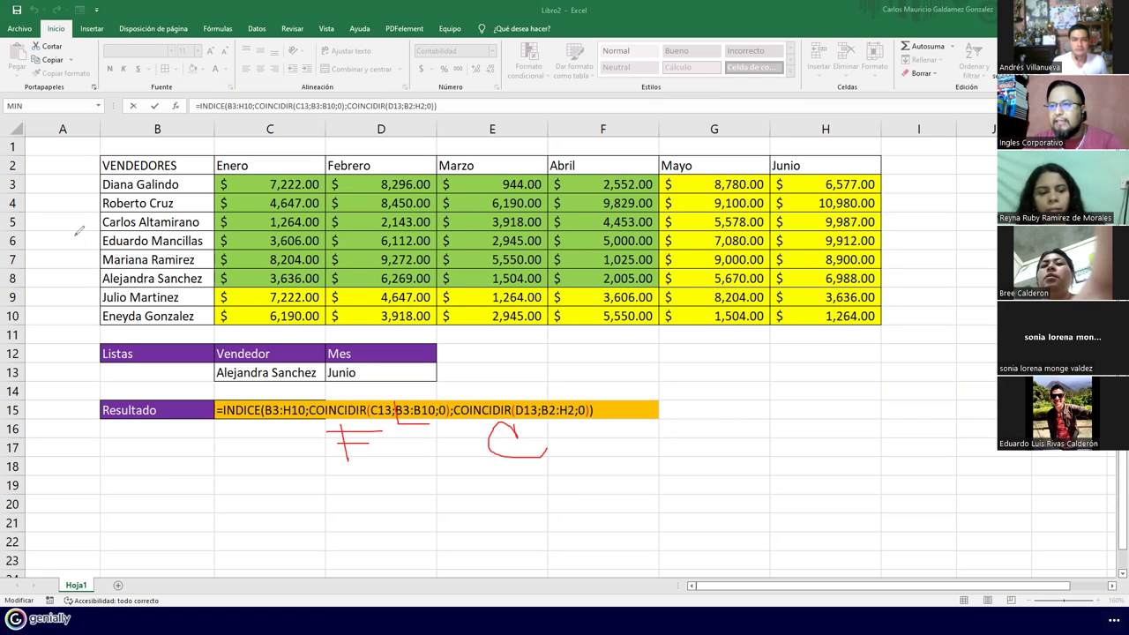
pyautogui.moveTo(93, 177)
pyautogui.mouseDown()
pyautogui.moveTo(74, 244)
pyautogui.moveTo(97, 322)
pyautogui.mouseUp()
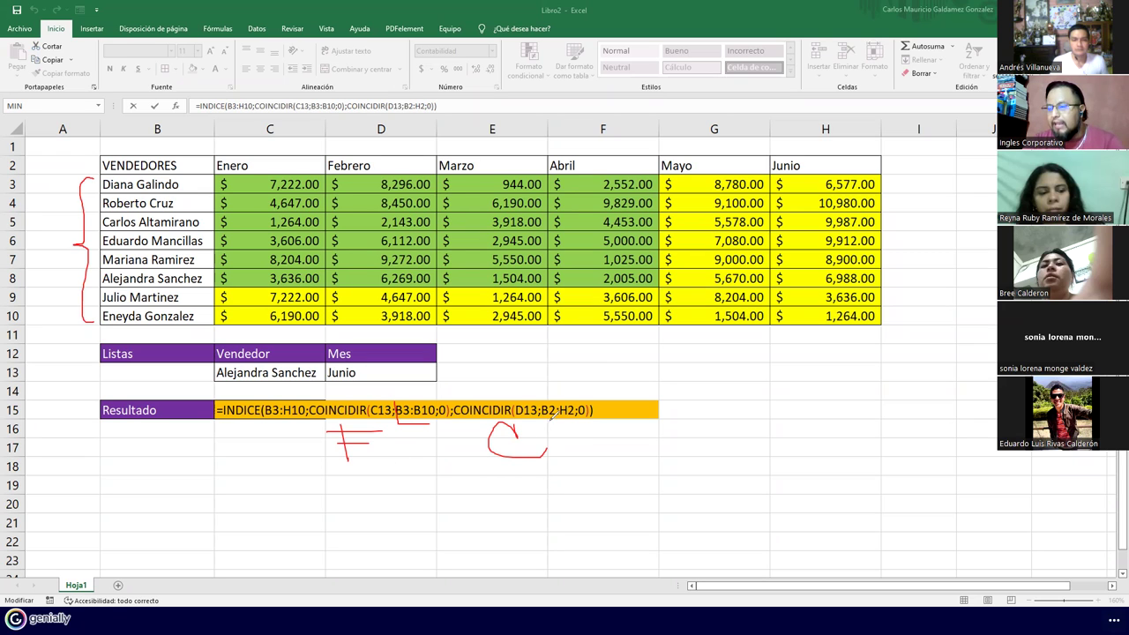
# Select parts of the sales table, including the month header row, to review the ranges
pyautogui.moveTo(542, 431); pyautogui.dragTo(578, 425)
pyautogui.moveTo(110, 152)
pyautogui.mouseDown()
pyautogui.moveTo(745, 131)
pyautogui.moveTo(820, 147)
pyautogui.mouseUp()
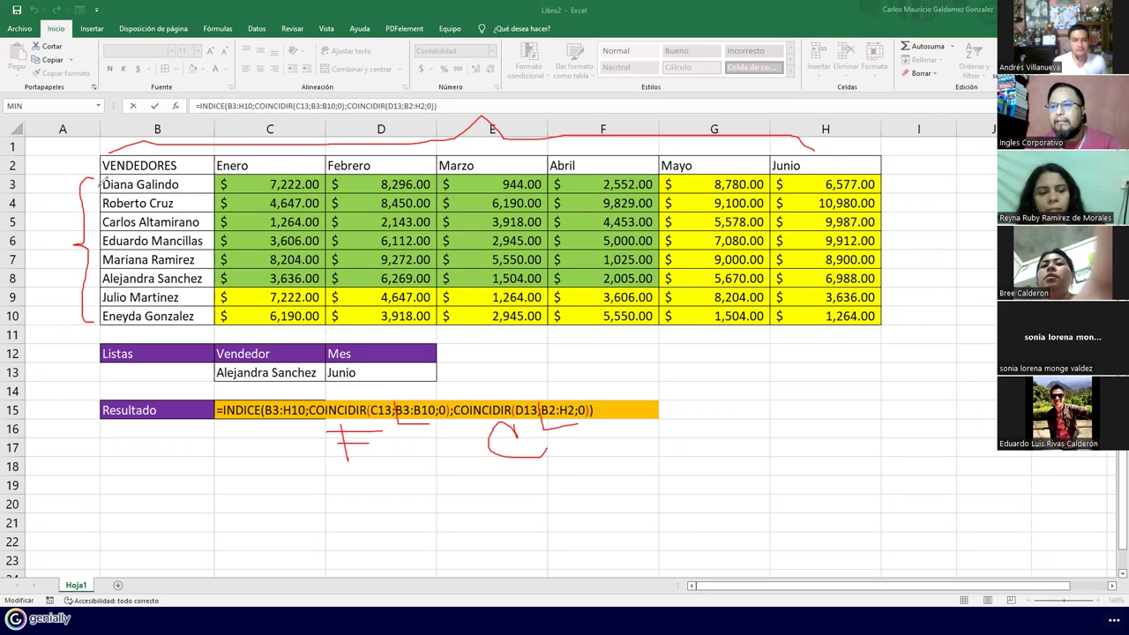
pyautogui.moveTo(39, 185)
pyautogui.mouseDown()
pyautogui.moveTo(72, 186)
pyautogui.moveTo(63, 192)
pyautogui.mouseUp()
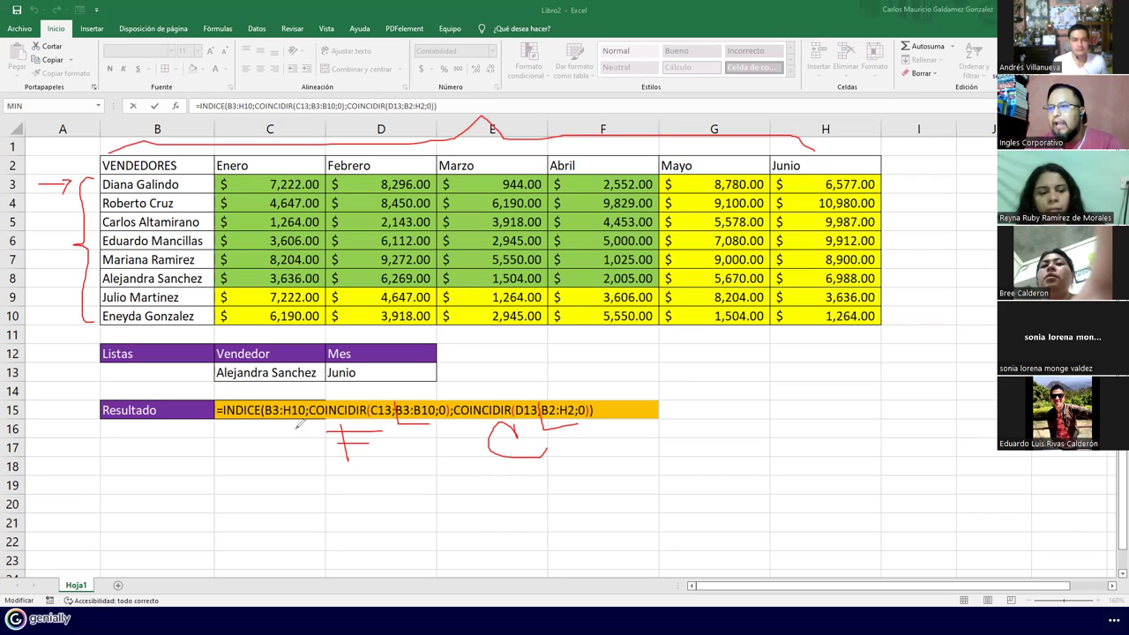
pyautogui.moveTo(936, 313)
pyautogui.mouseDown()
pyautogui.moveTo(893, 318)
pyautogui.moveTo(909, 321)
pyautogui.mouseUp()
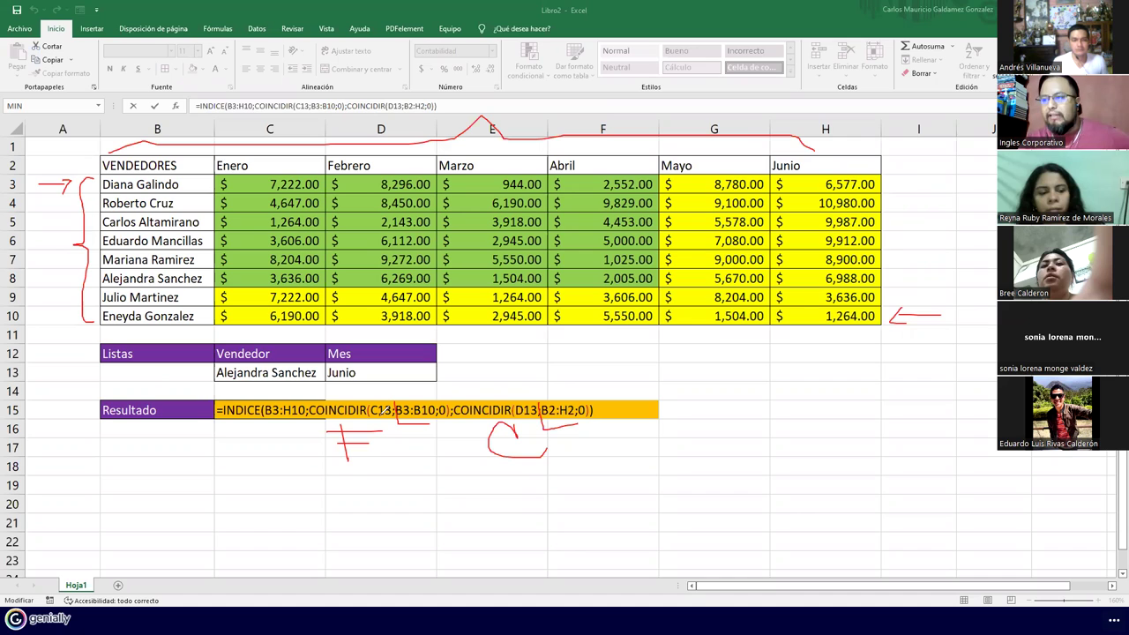
pyautogui.click(521, 368)
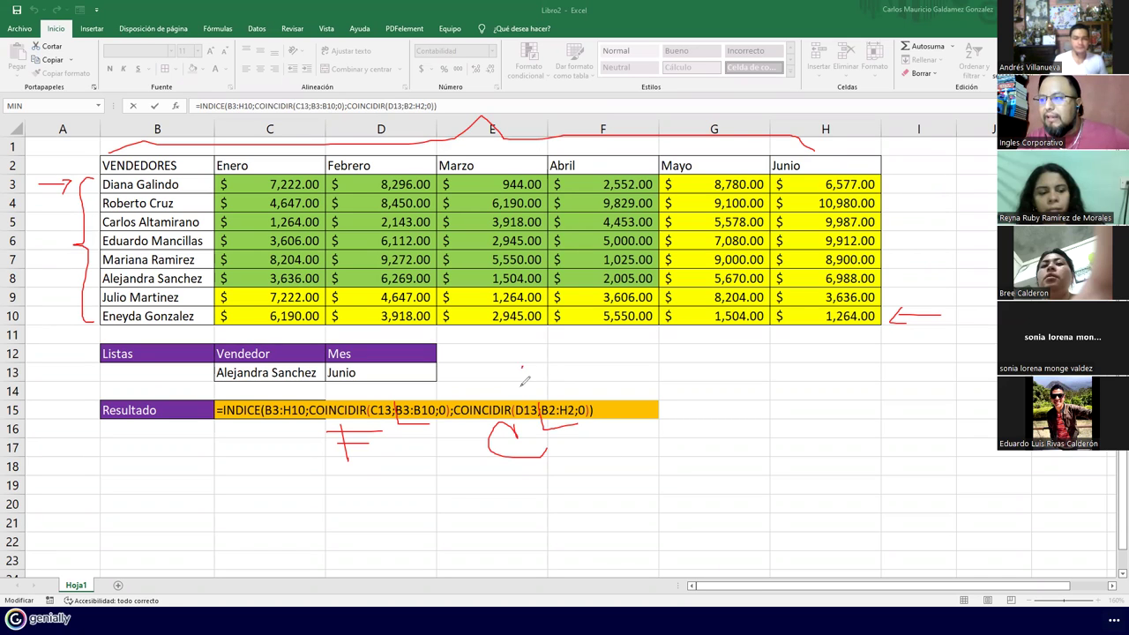
pyautogui.moveTo(521, 368); pyautogui.dragTo(532, 397)
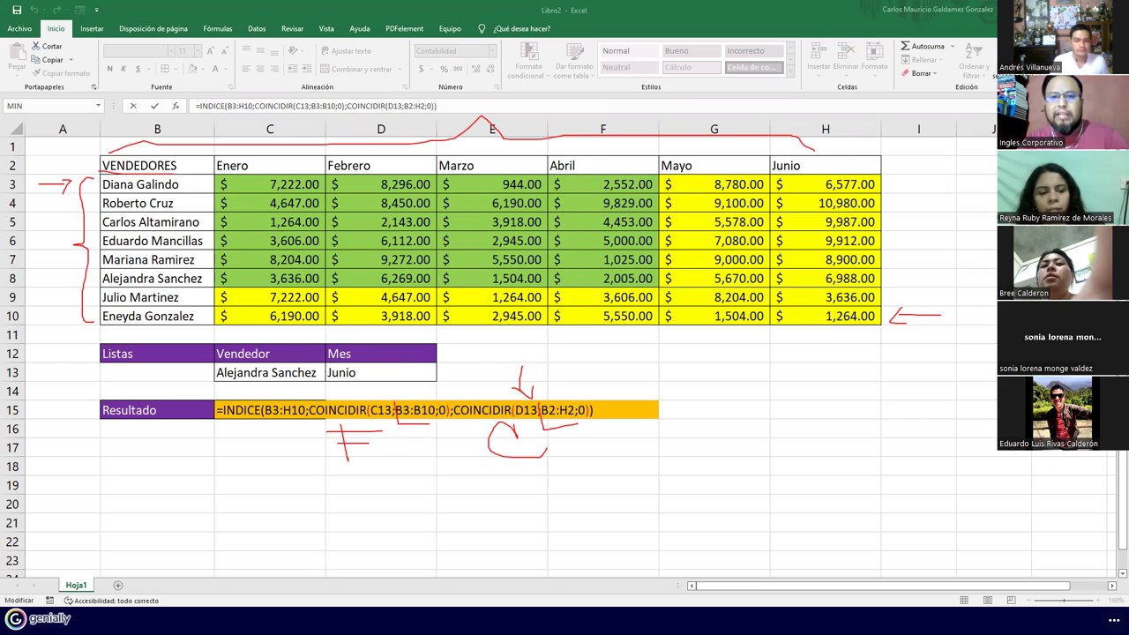
# Change the month range to C2:H2 and compare C15's 5,670.00 with the Mayo amount in G8
pyautogui.click(547, 412)
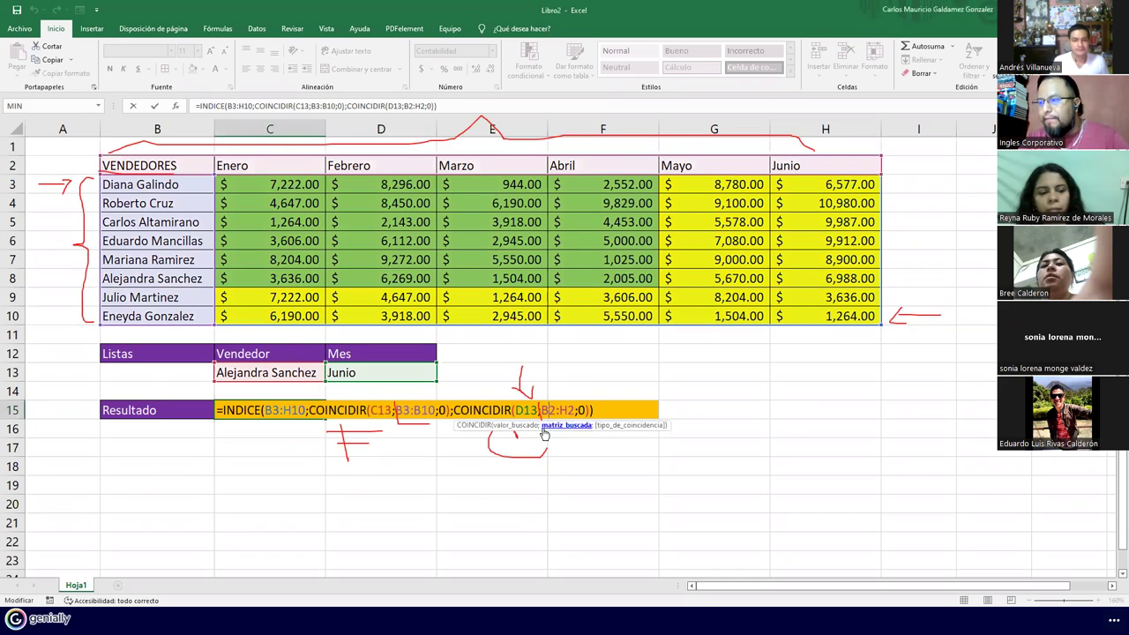
pyautogui.press('BackSpace')
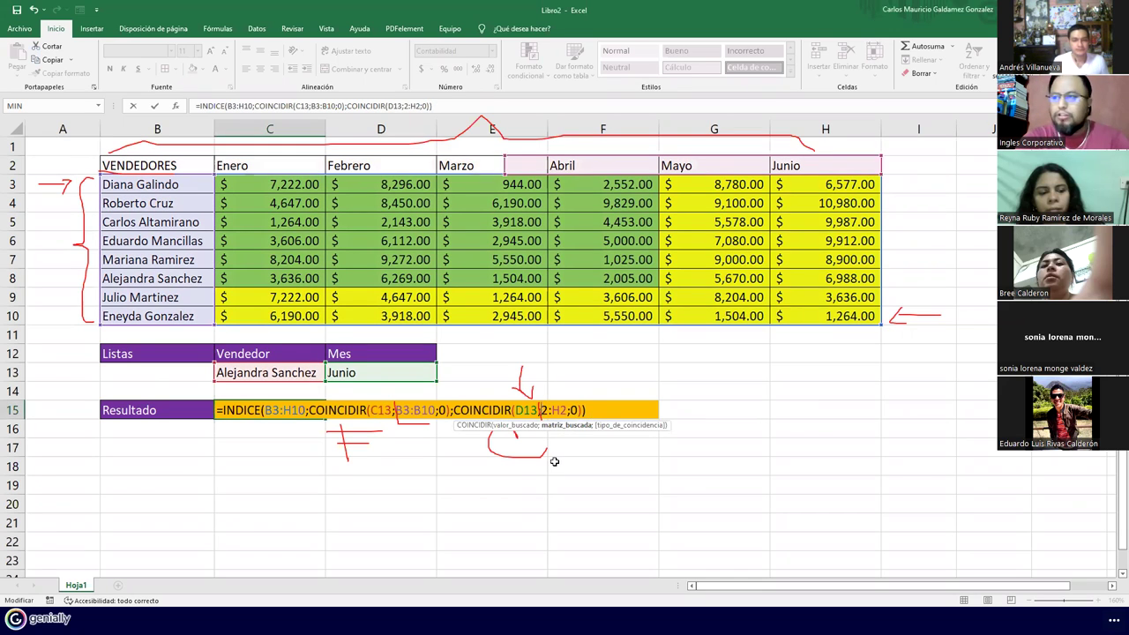
pyautogui.write('C')
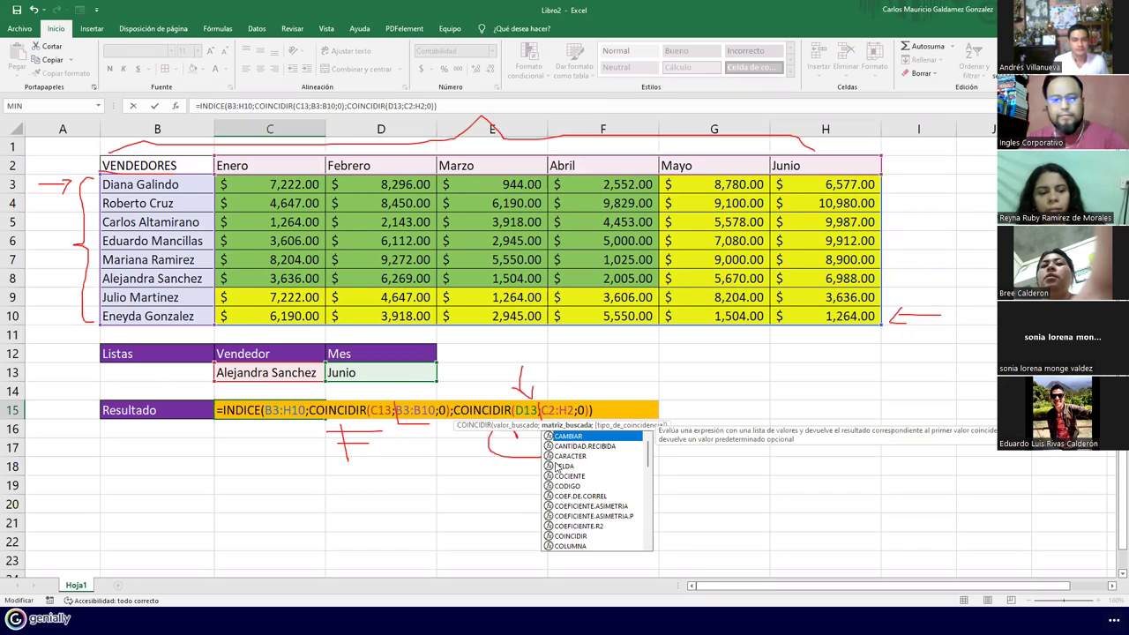
pyautogui.click(601, 411)
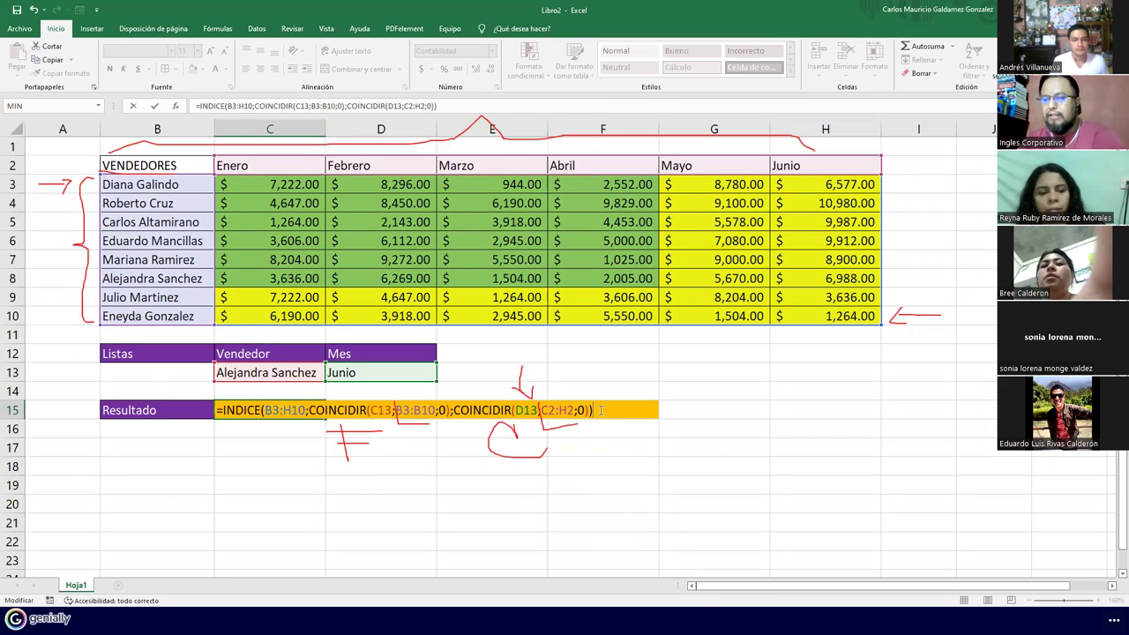
pyautogui.press('Return')
pyautogui.click(288, 411)
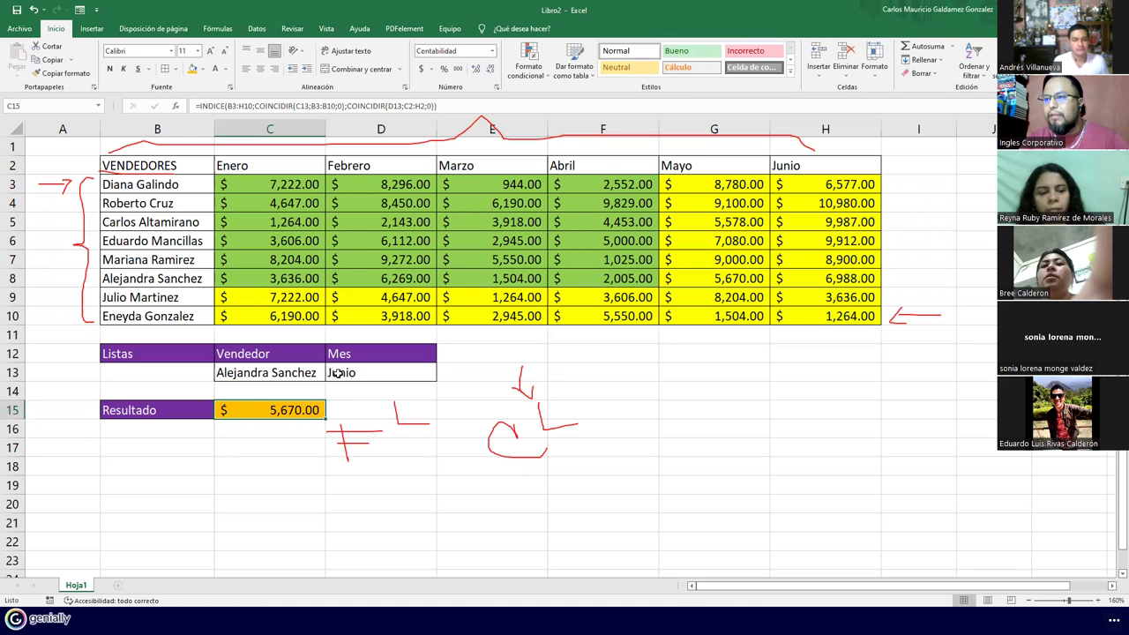
pyautogui.click(714, 278)
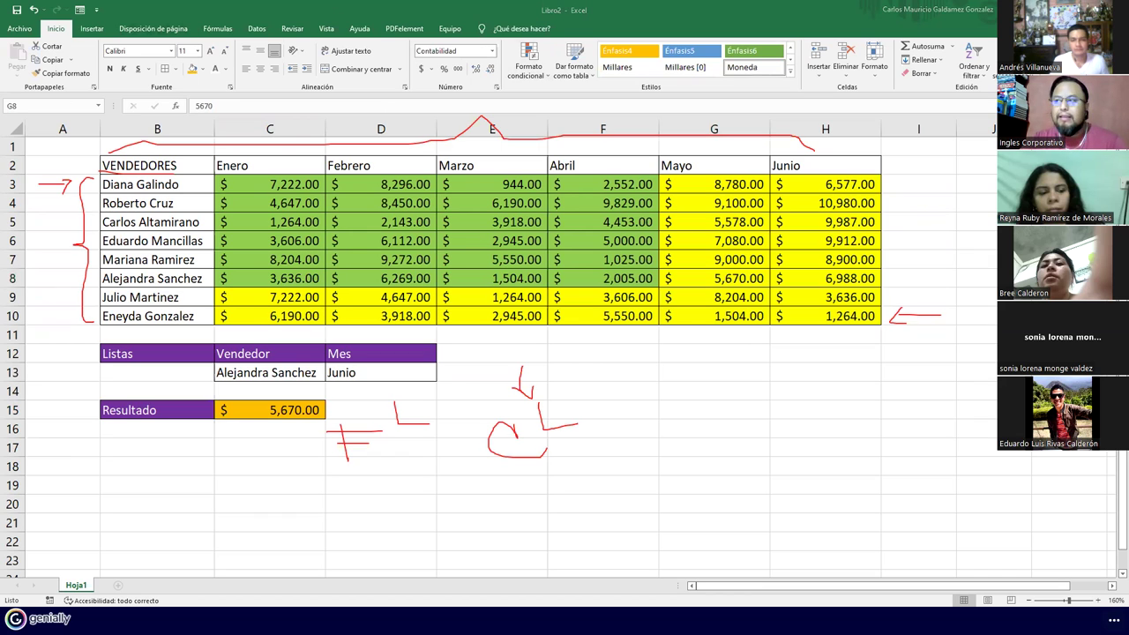
pyautogui.click(300, 411)
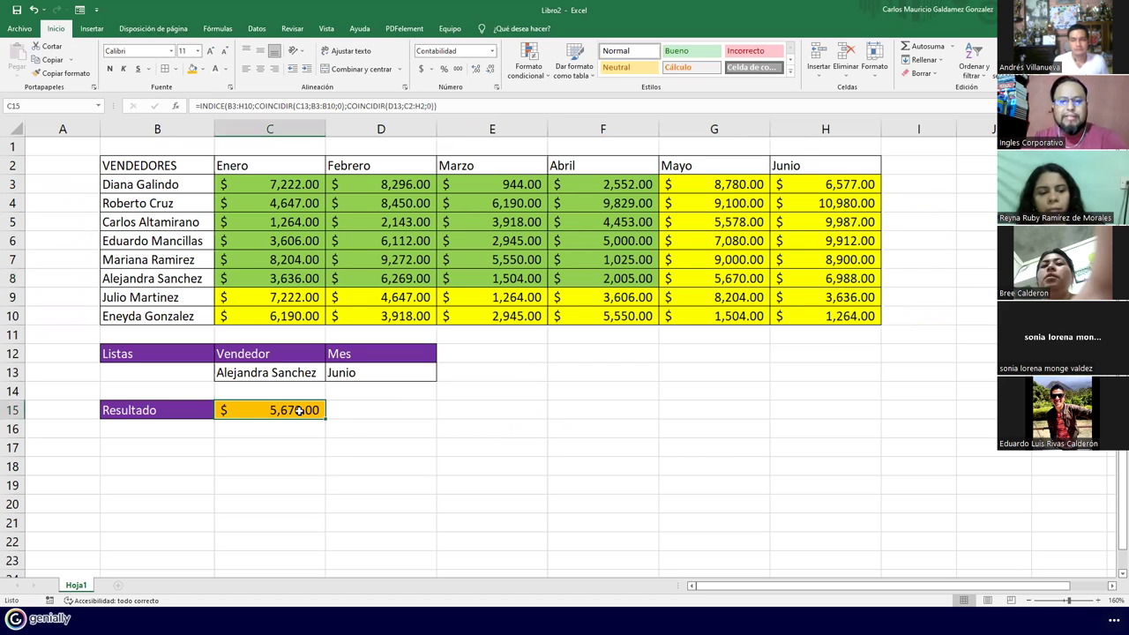
# Restore the second COINCIDIR's month range in C15 to B2:H2
pyautogui.doubleClick(300, 410)
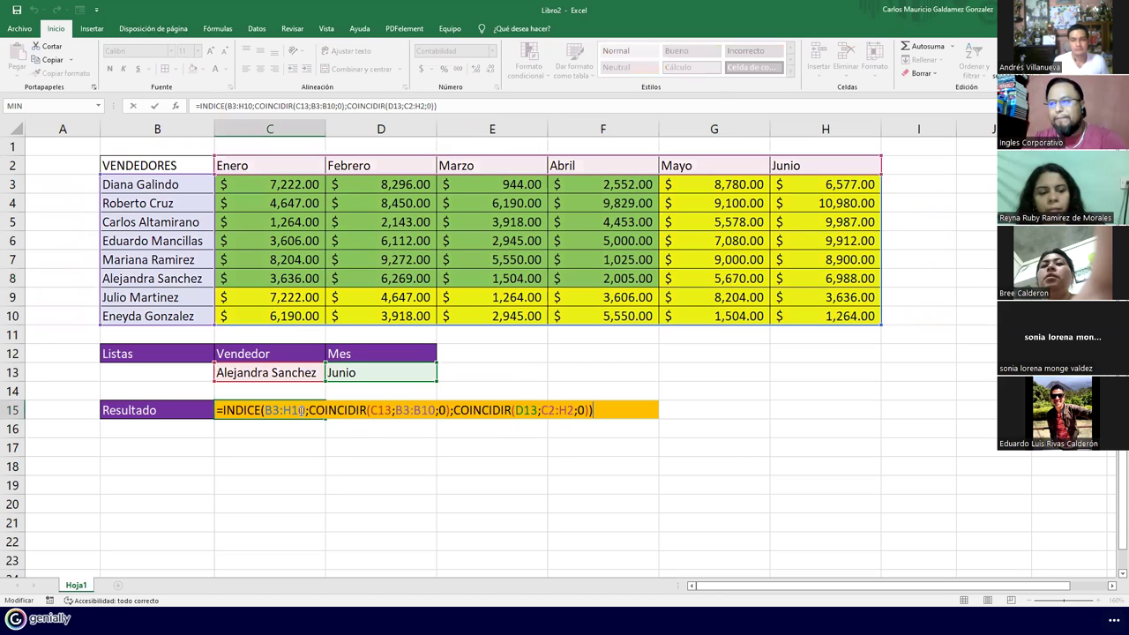
pyautogui.click(550, 410)
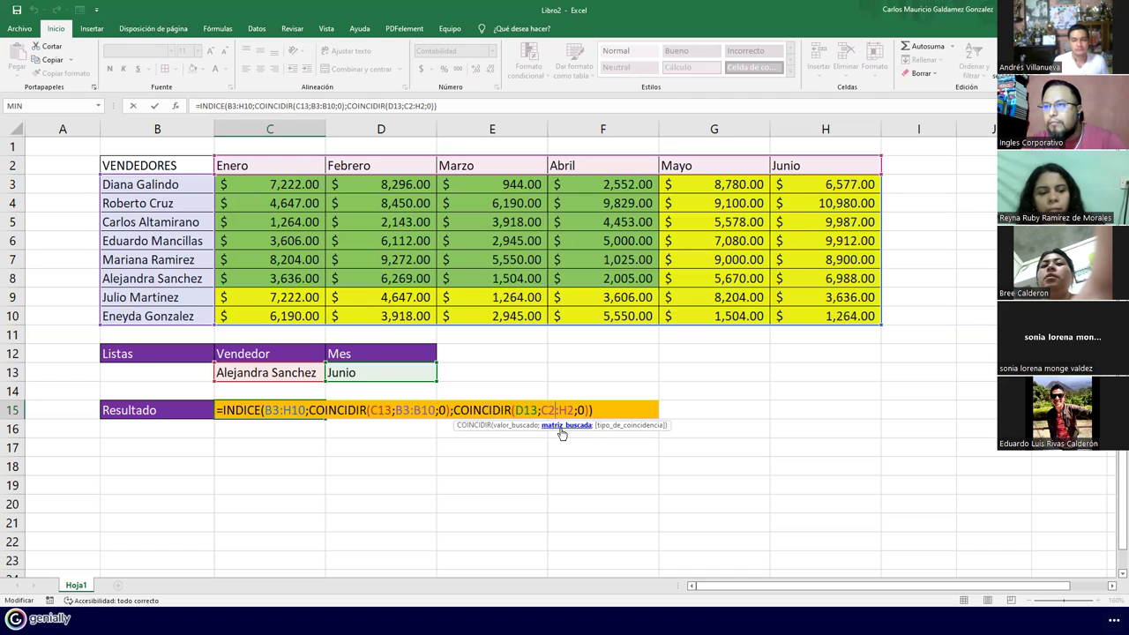
pyautogui.press('BackSpace')
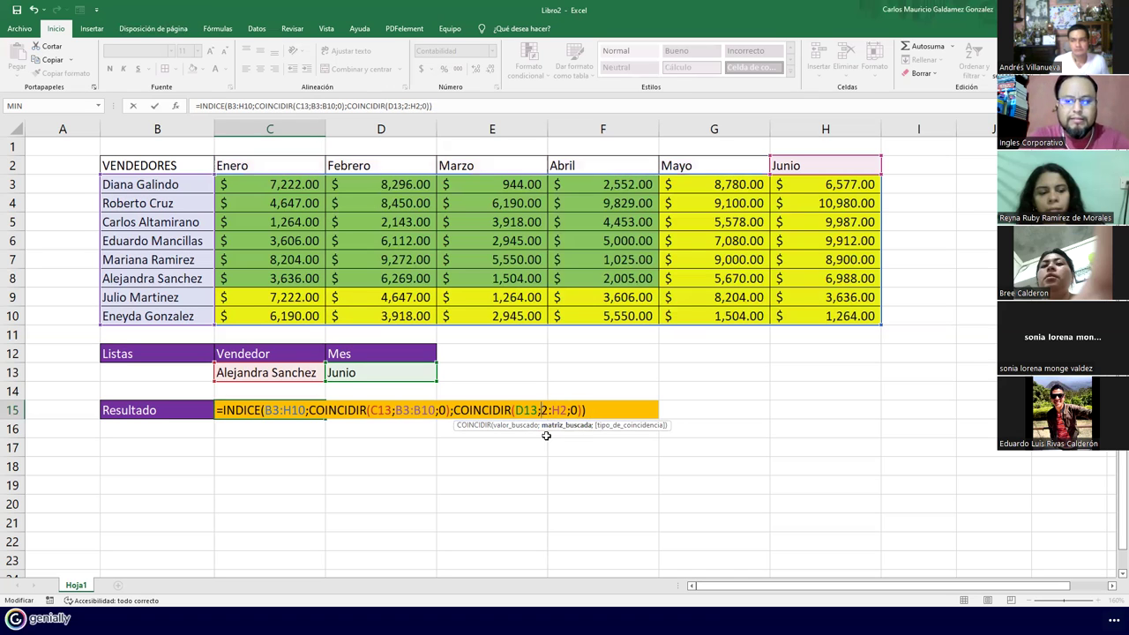
pyautogui.write('B')
pyautogui.press('Return')
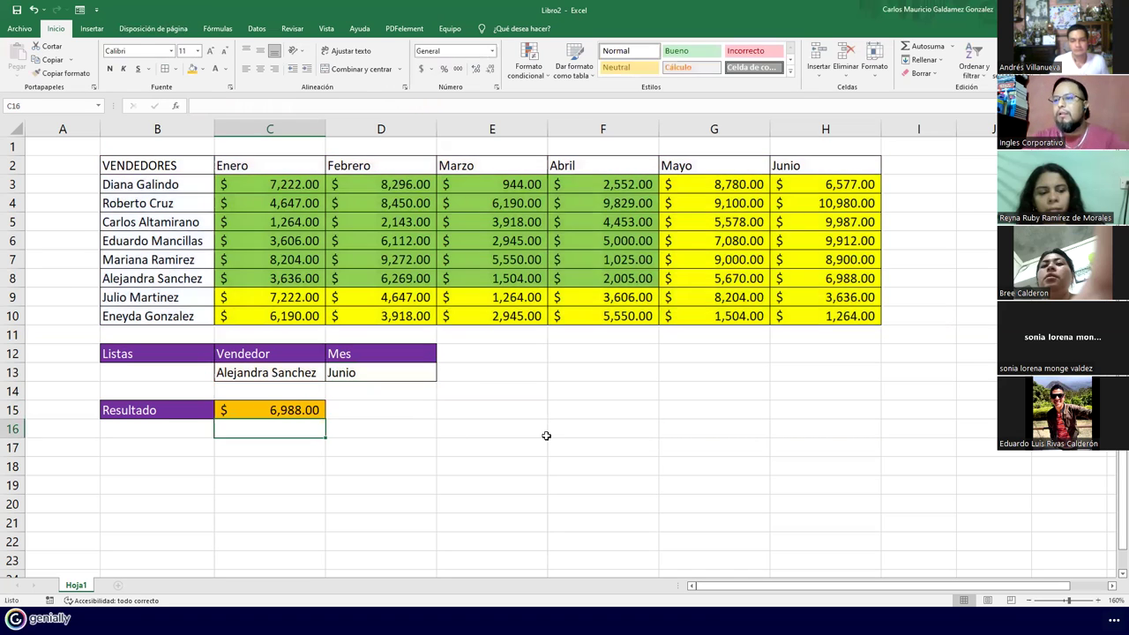
pyautogui.click(245, 409)
# Check the 6,988 amount in H8, select the month headers, and reopen C15's formula
pyautogui.click(244, 371)
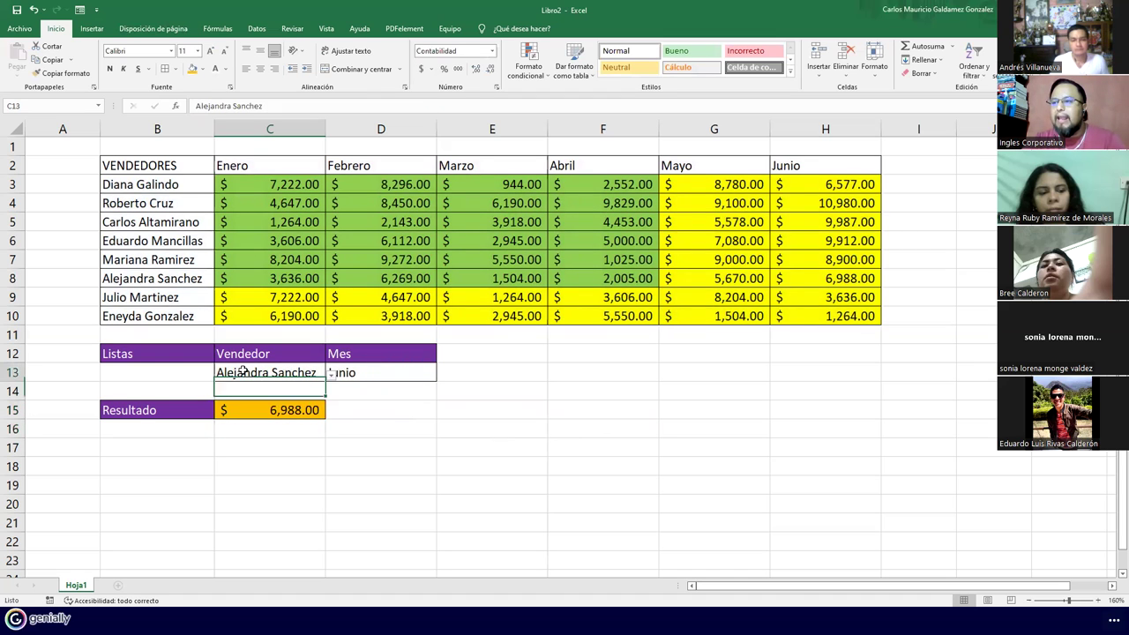
pyautogui.click(814, 281)
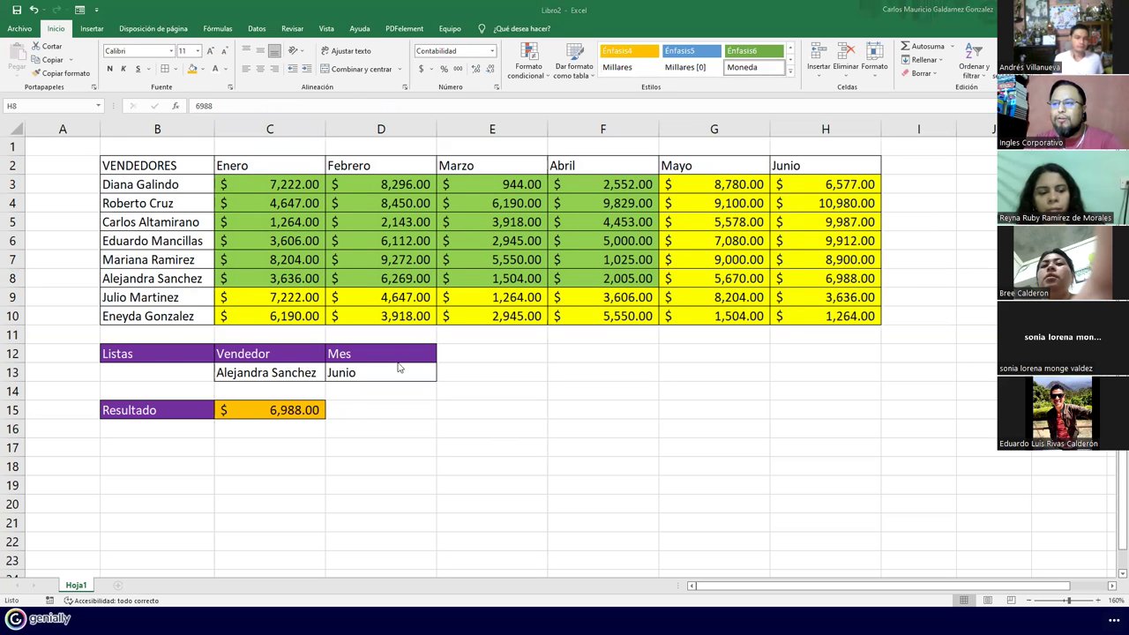
pyautogui.moveTo(134, 166); pyautogui.dragTo(810, 165)
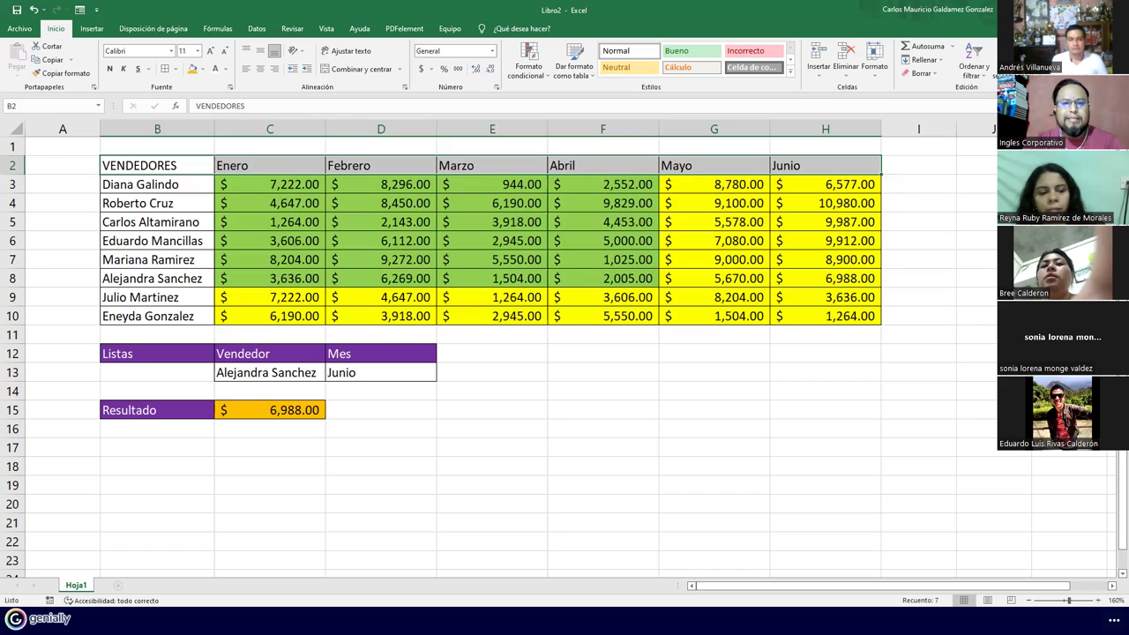
pyautogui.click(274, 410)
pyautogui.doubleClick(275, 410)
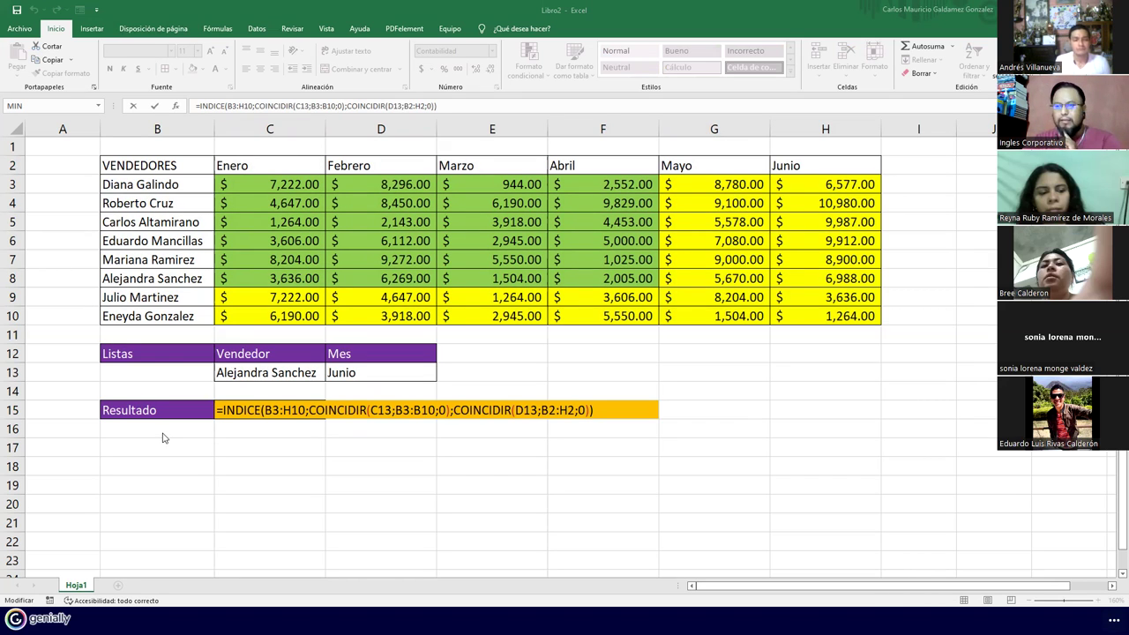
# Pick the last vendor in C13 and Marzo in D13, then open C15's formula to inspect it
pyautogui.click(308, 374)
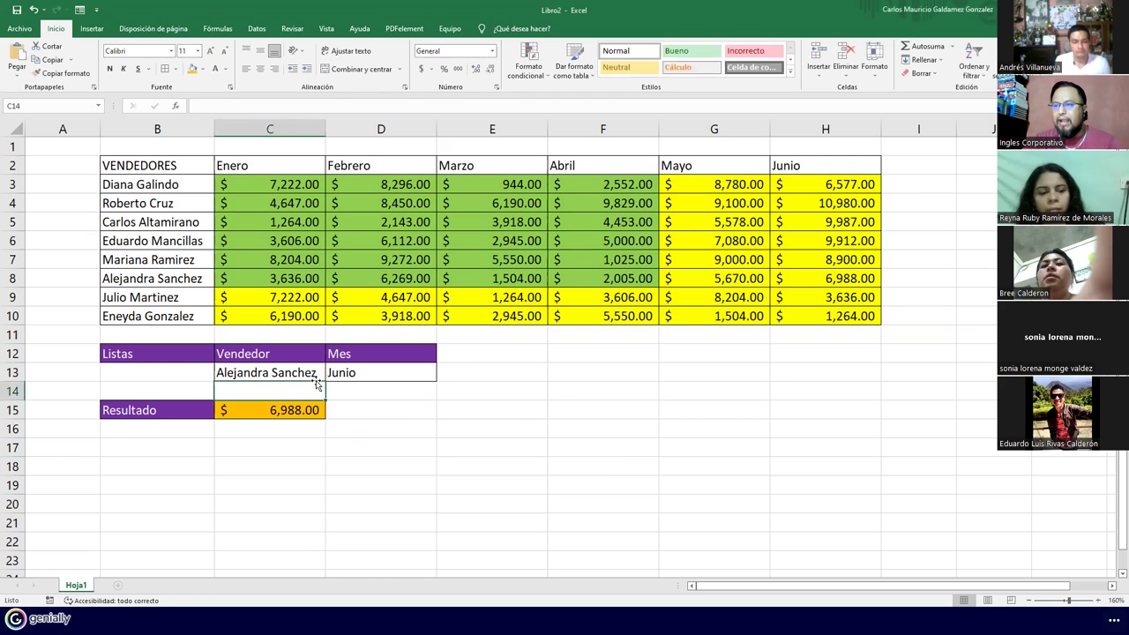
pyautogui.click(331, 374)
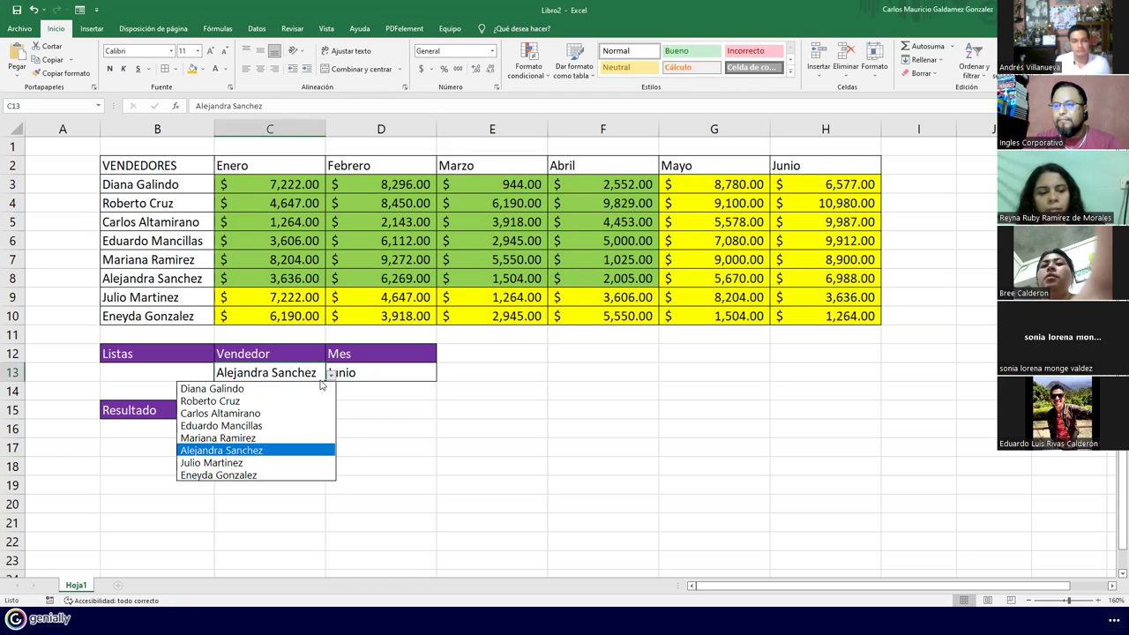
pyautogui.click(240, 477)
pyautogui.click(395, 373)
pyautogui.click(443, 378)
pyautogui.click(347, 414)
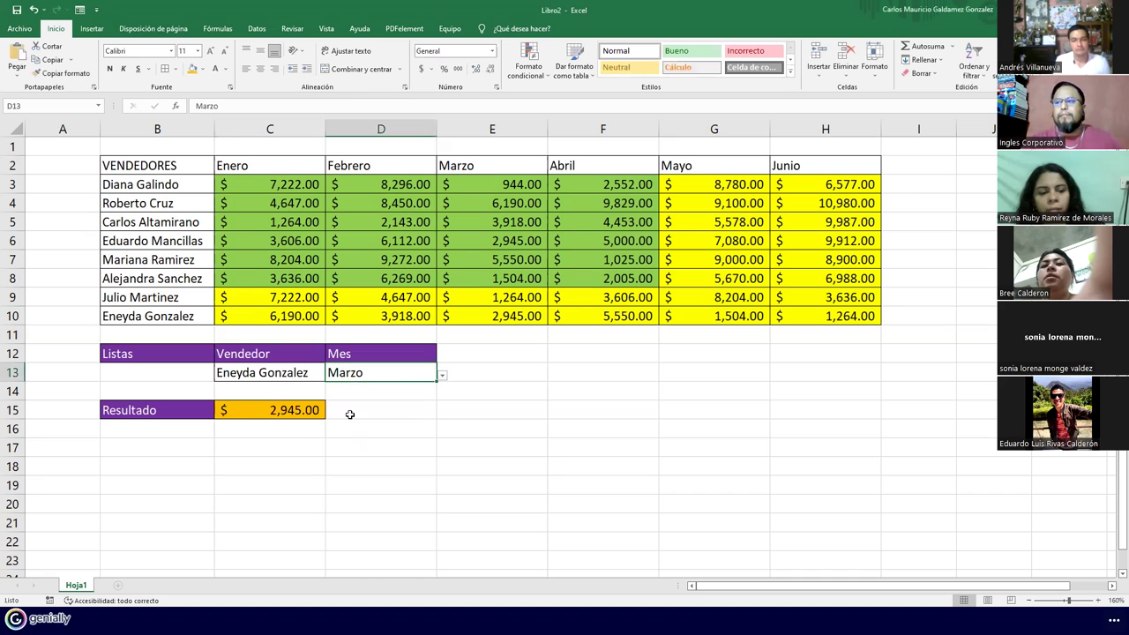
pyautogui.click(285, 411)
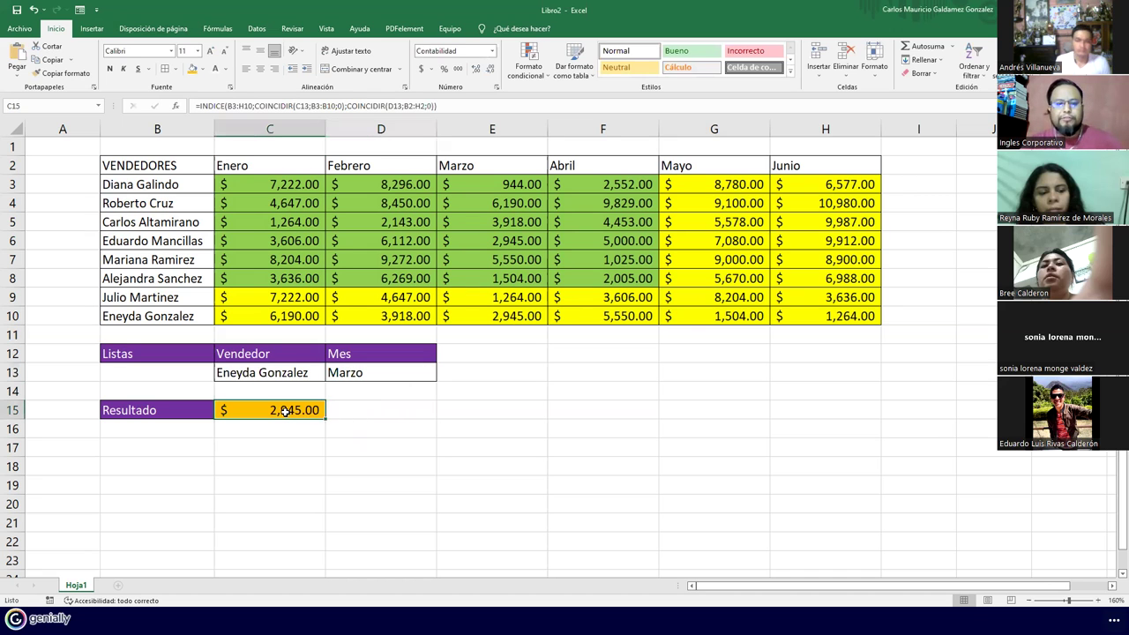
pyautogui.doubleClick(285, 411)
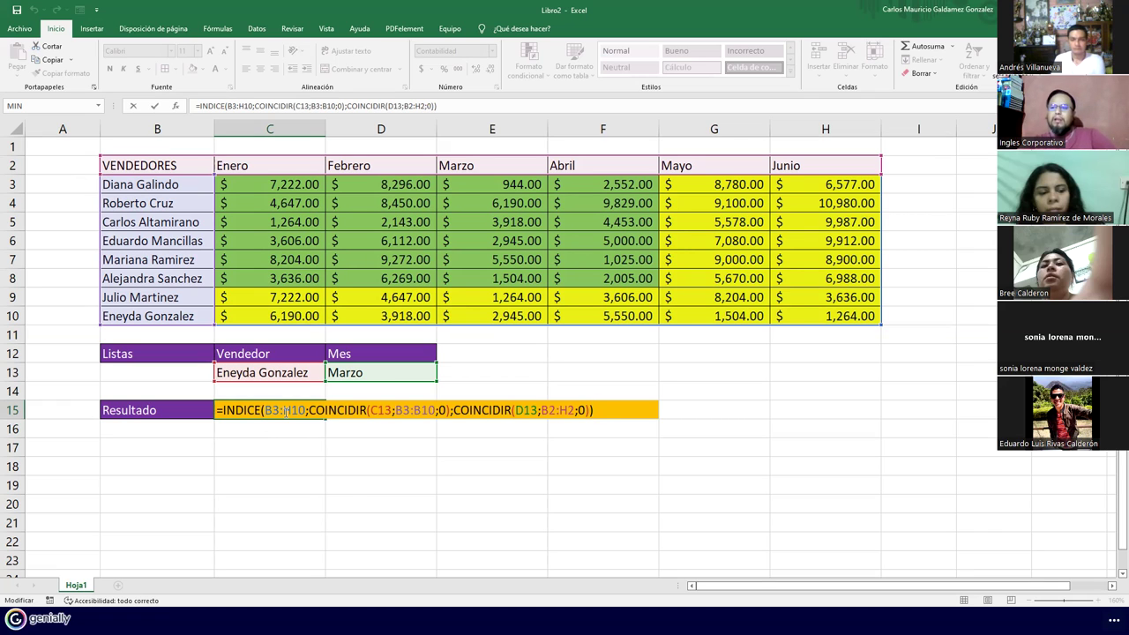
pyautogui.click(414, 378)
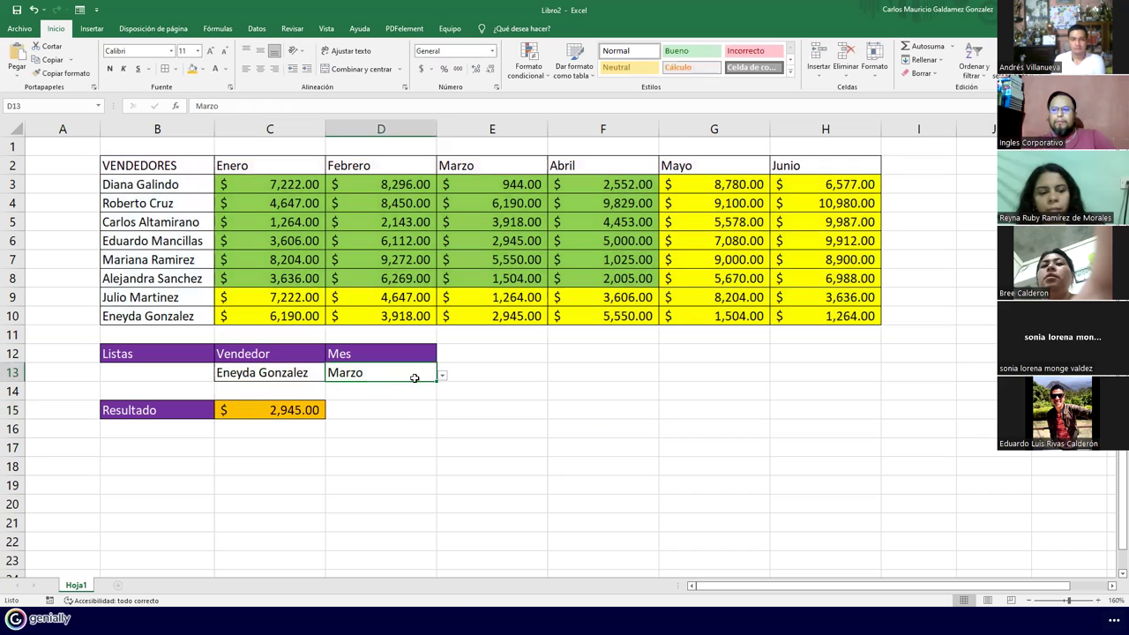
pyautogui.press('BackSpace')
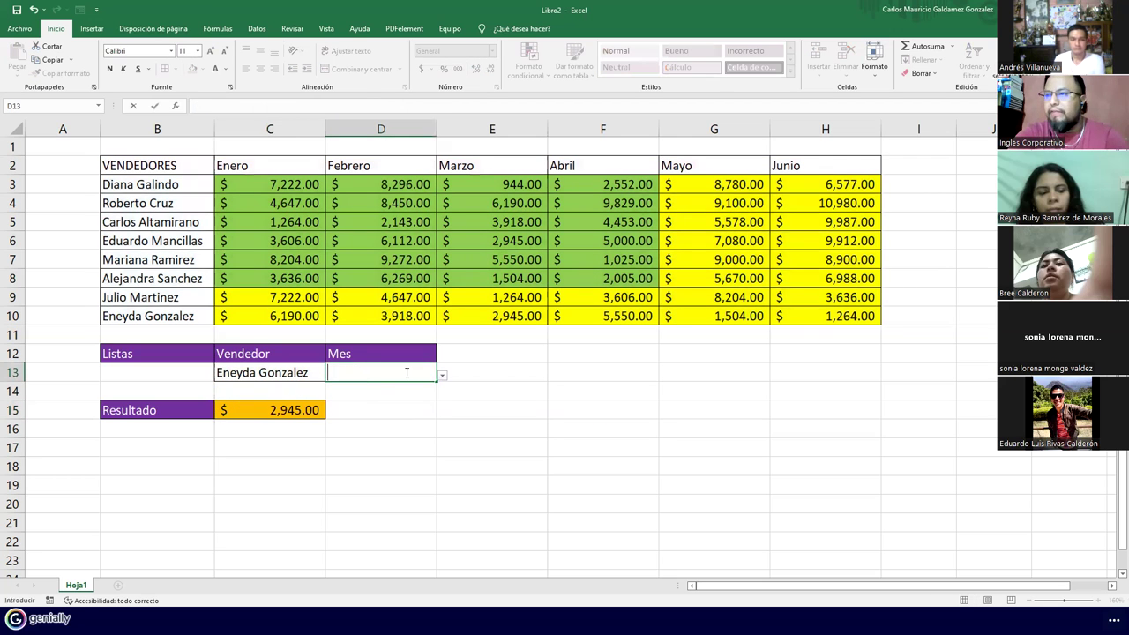
pyautogui.write('Julio')
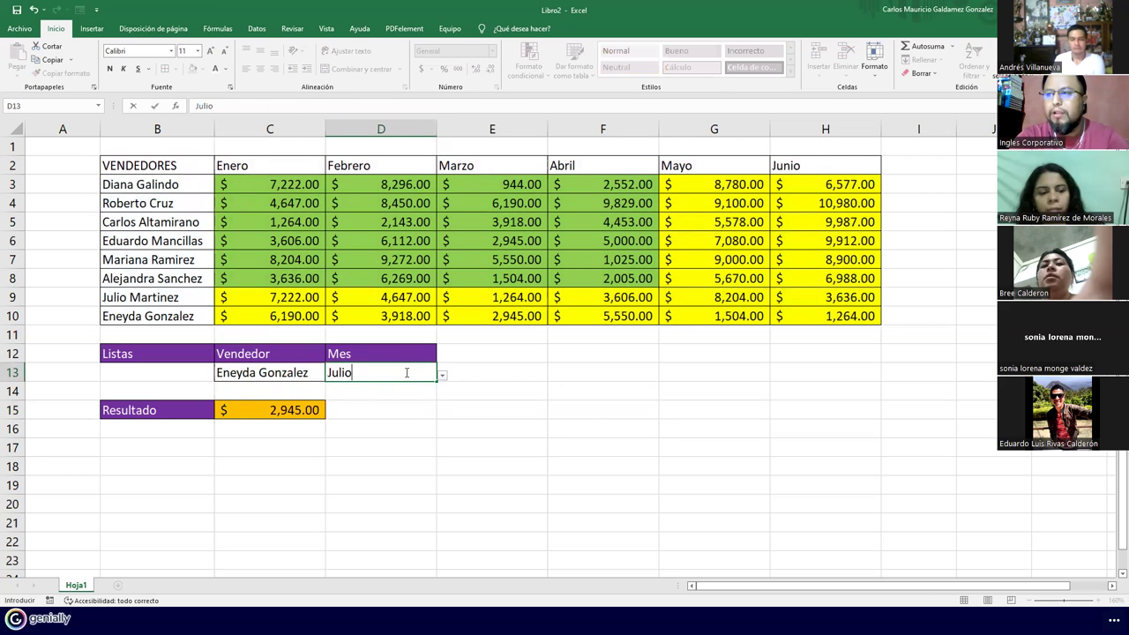
pyautogui.press('Return')
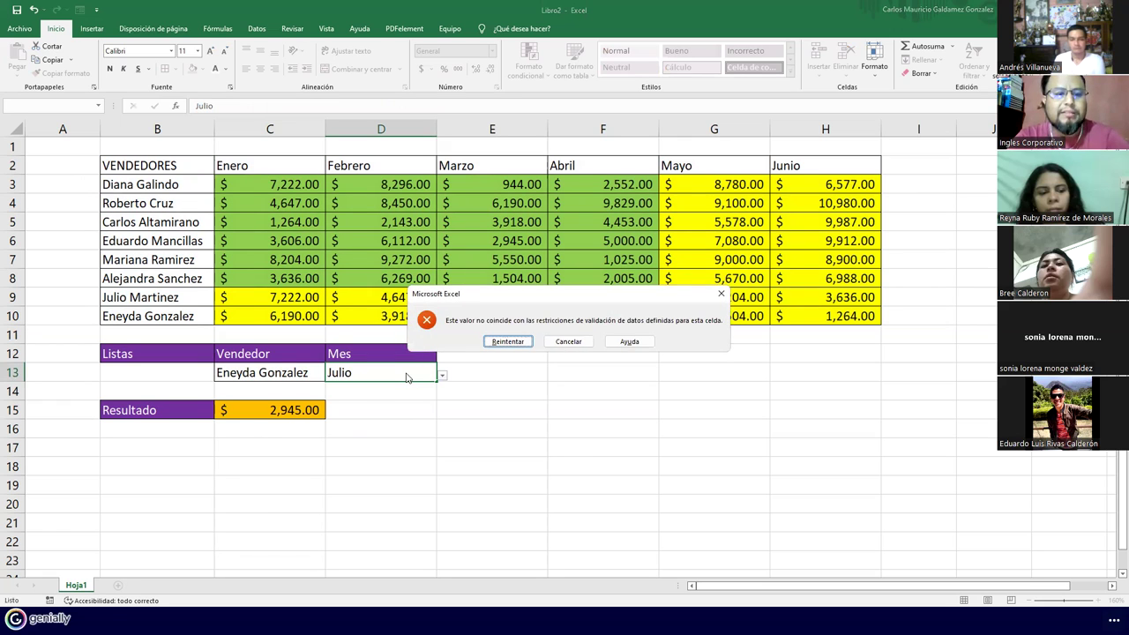
pyautogui.press('Return')
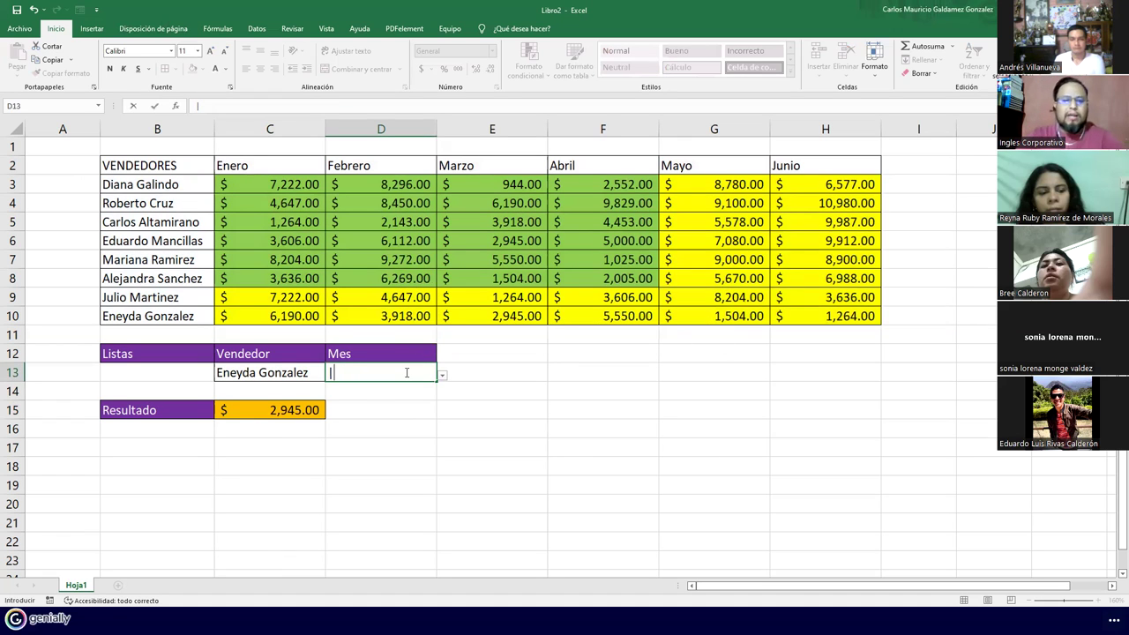
pyautogui.write('Marzo')
pyautogui.hotkey('ctrl', 'Return')
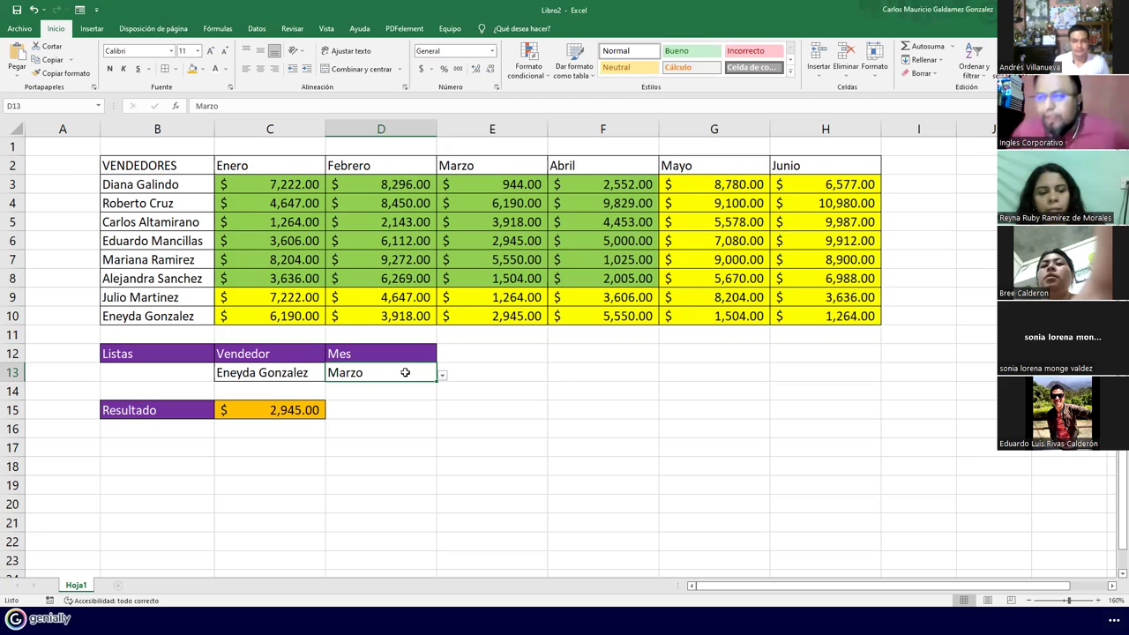
pyautogui.click(283, 409)
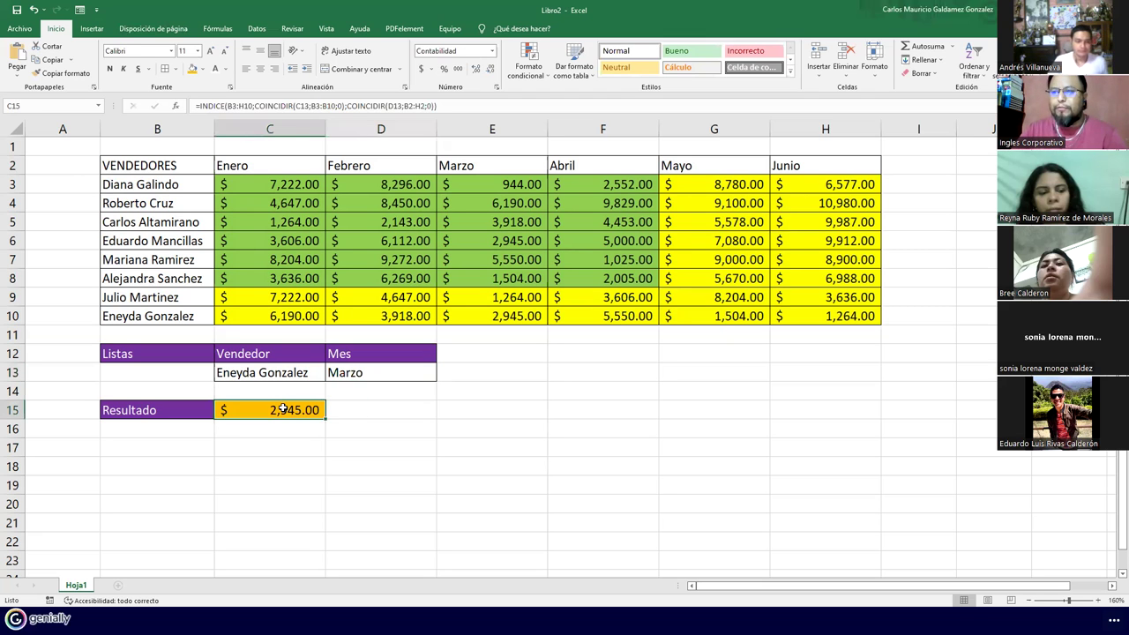
pyautogui.doubleClick(282, 409)
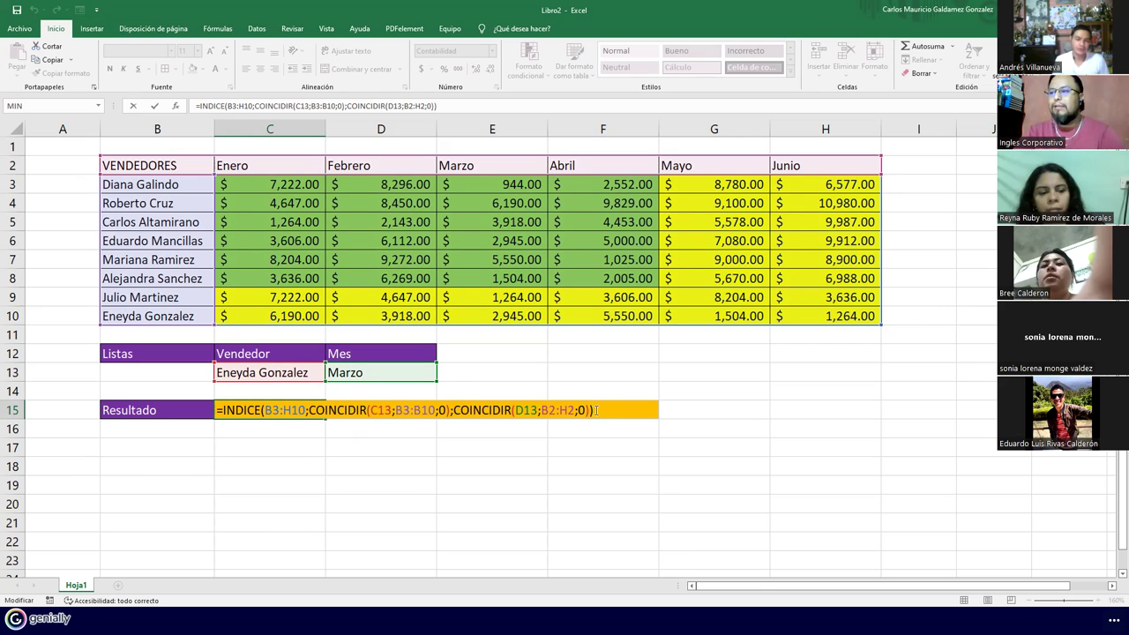
# Switch the month range start to C2 and back to B2, then commit, showing 2,945.00
pyautogui.click(556, 410)
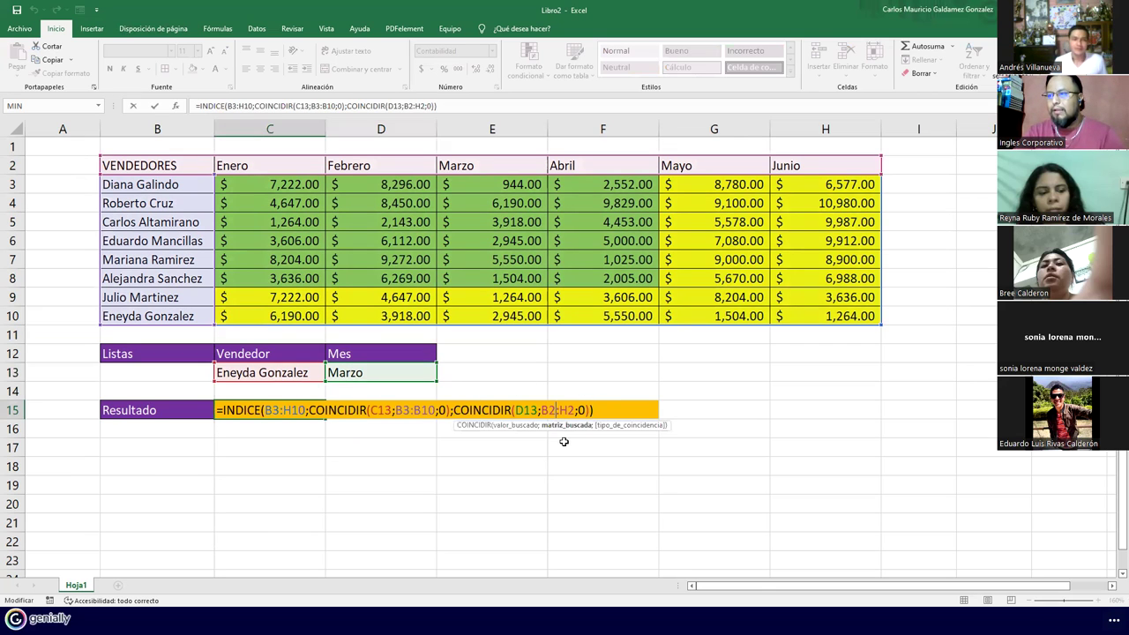
pyautogui.press('BackSpace')
pyautogui.press('BackSpace')
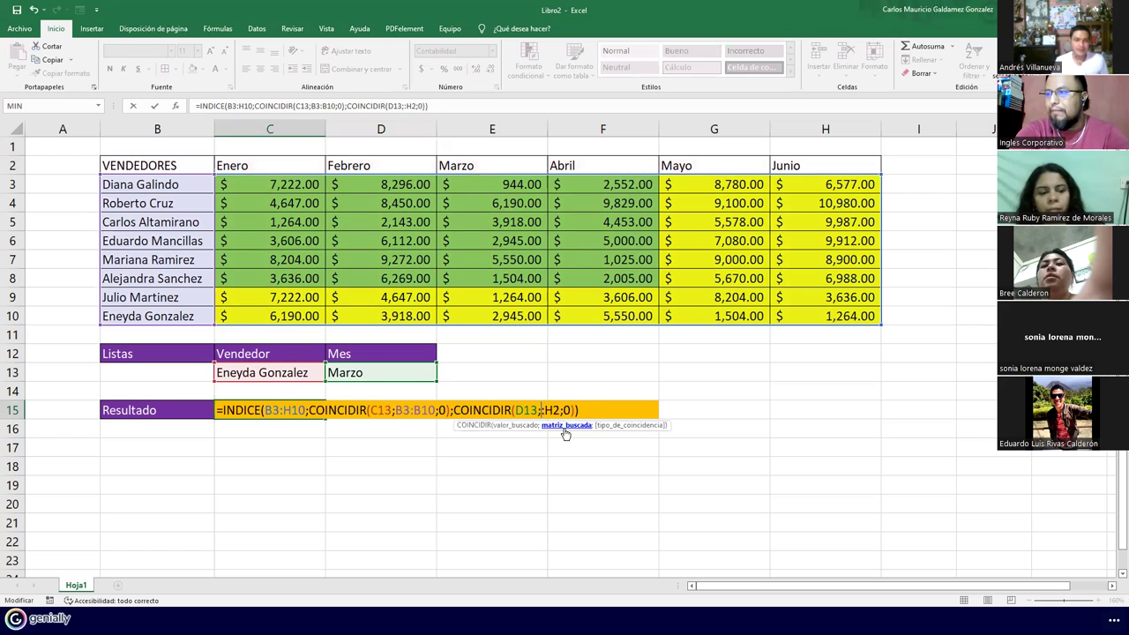
pyautogui.write('C2')
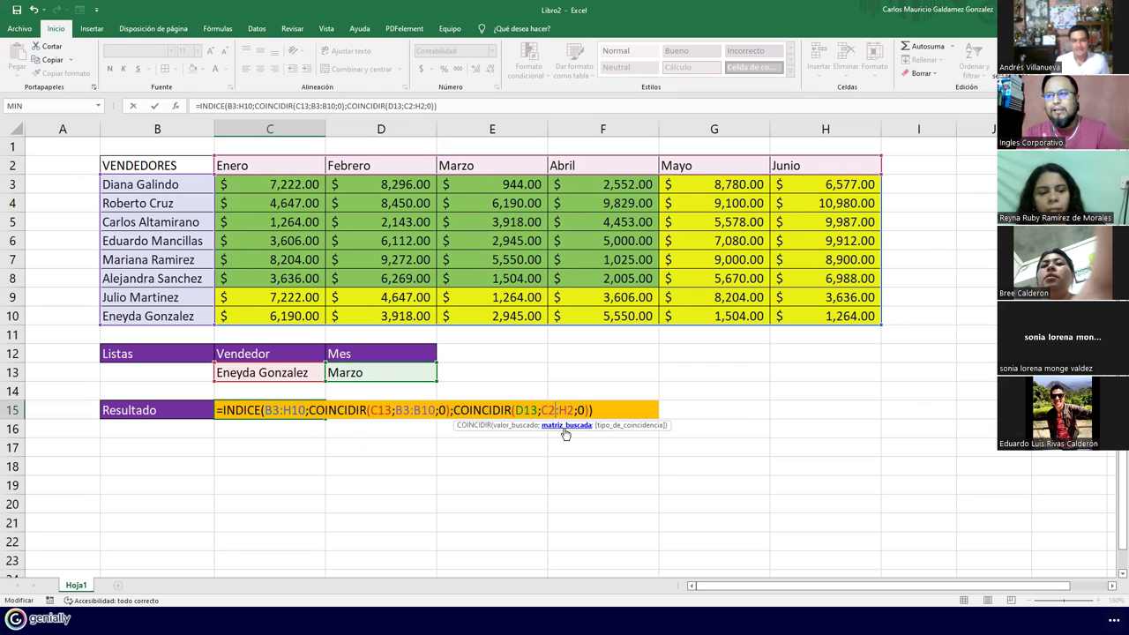
pyautogui.press('BackSpace')
pyautogui.press('BackSpace')
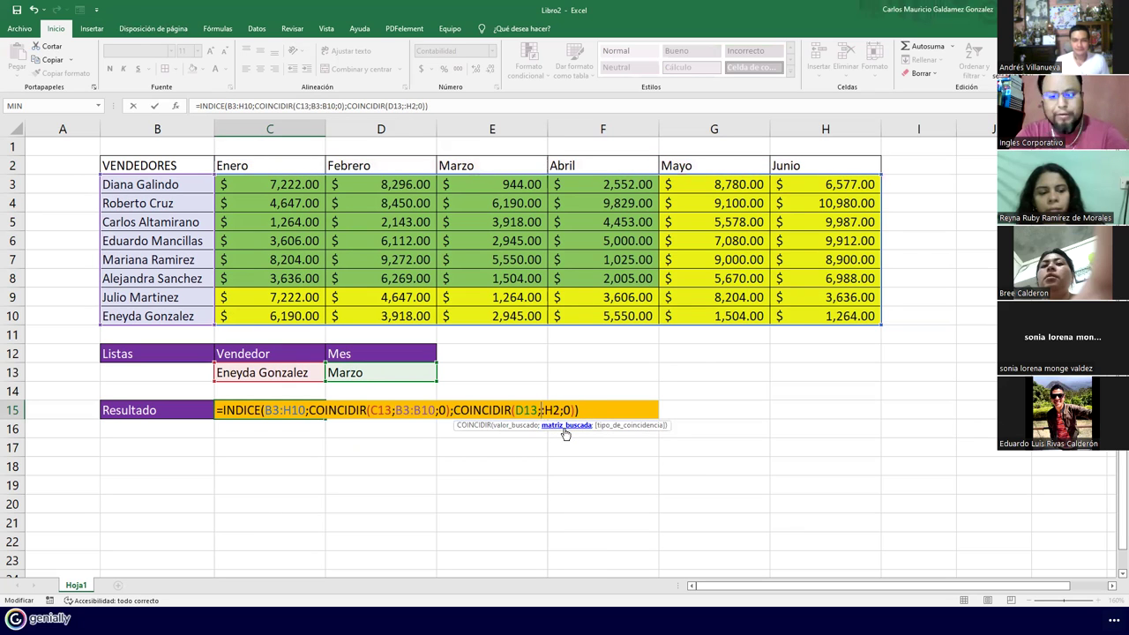
pyautogui.write('B2')
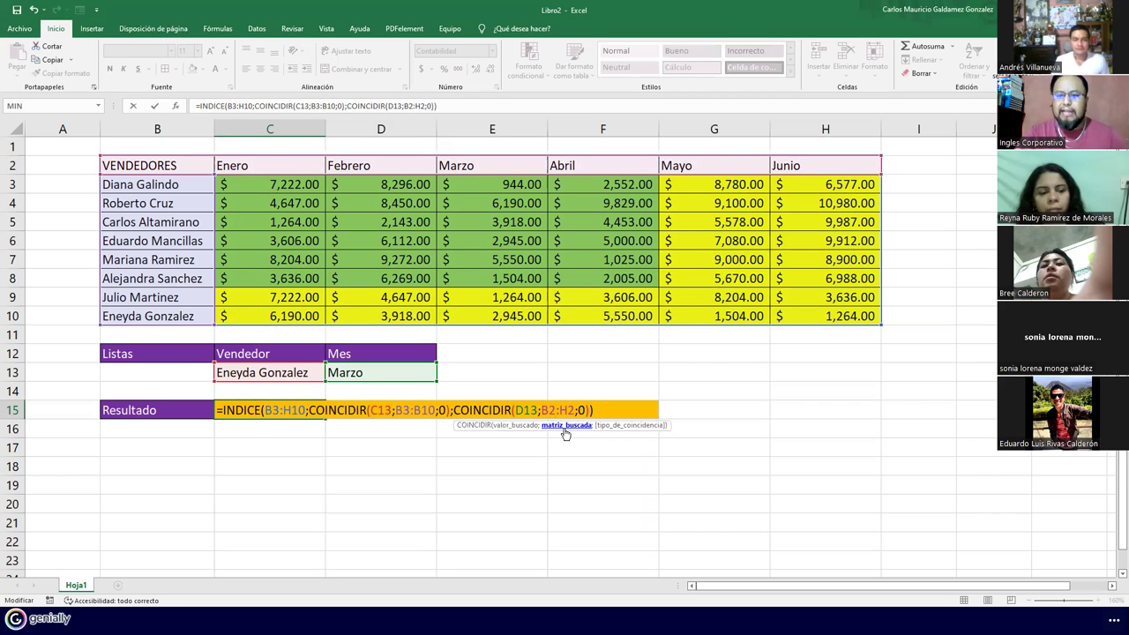
pyautogui.press('End')
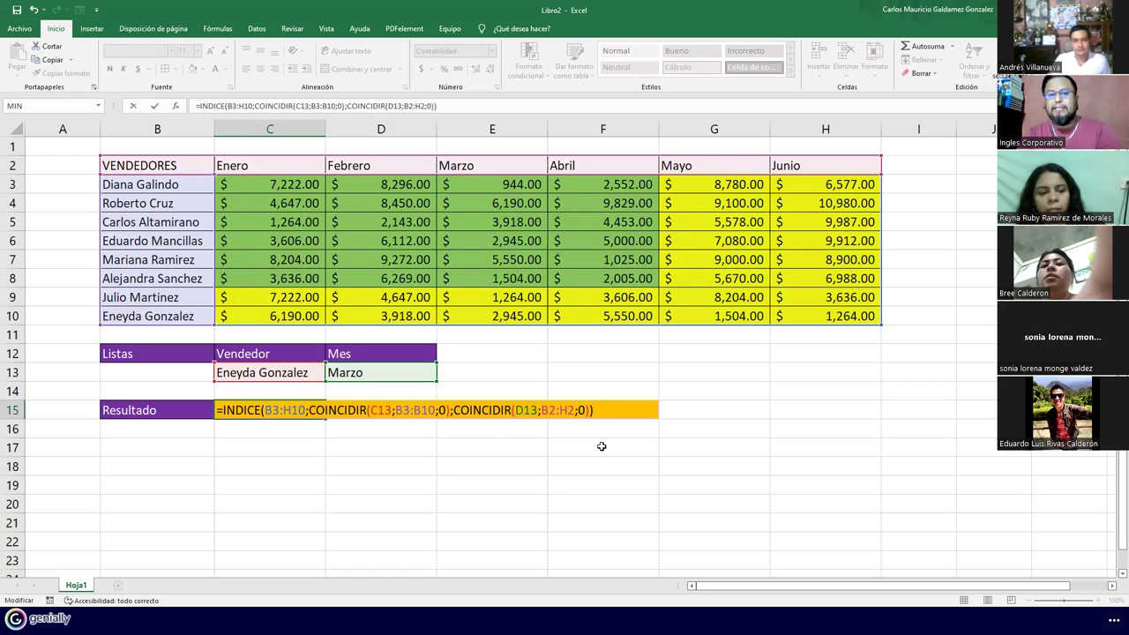
pyautogui.press('Return')
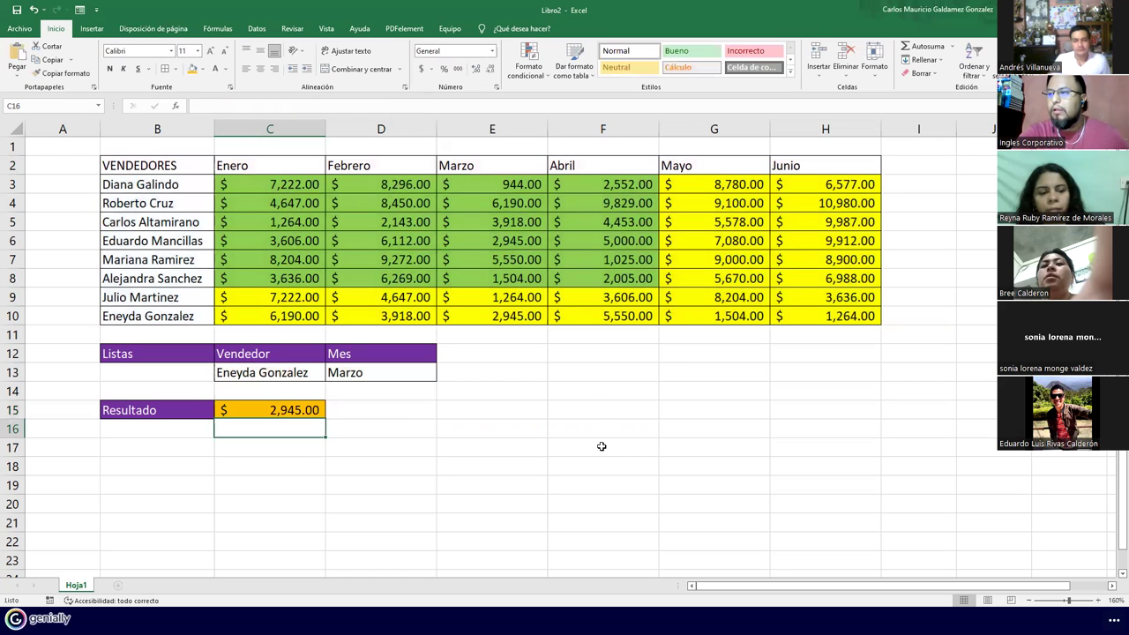
pyautogui.press('Up')
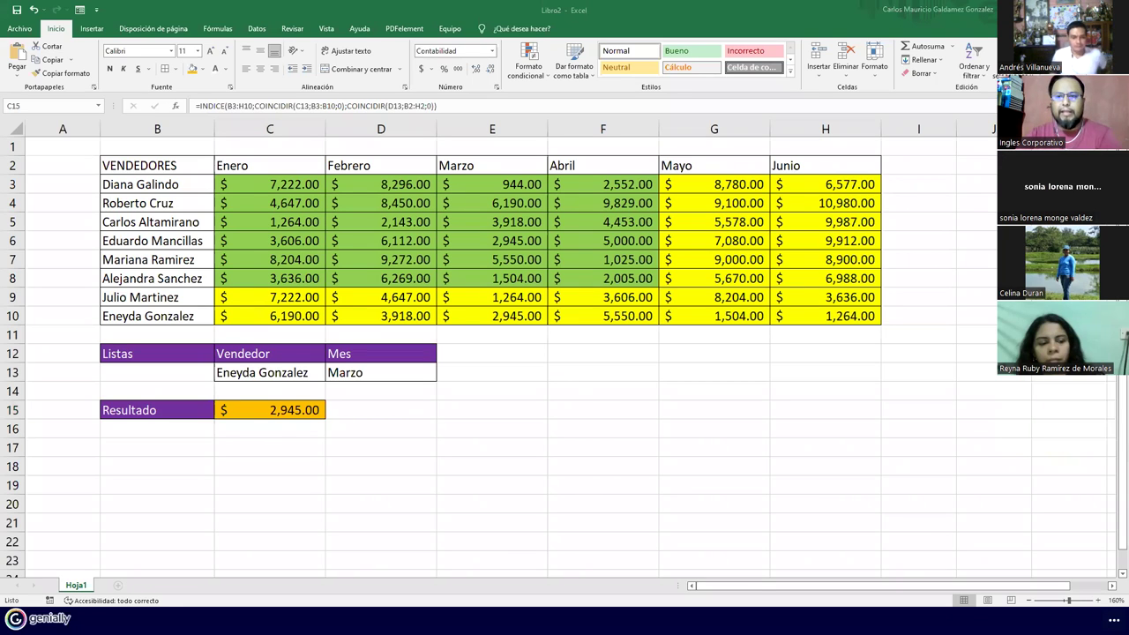
pyautogui.click(363, 372)
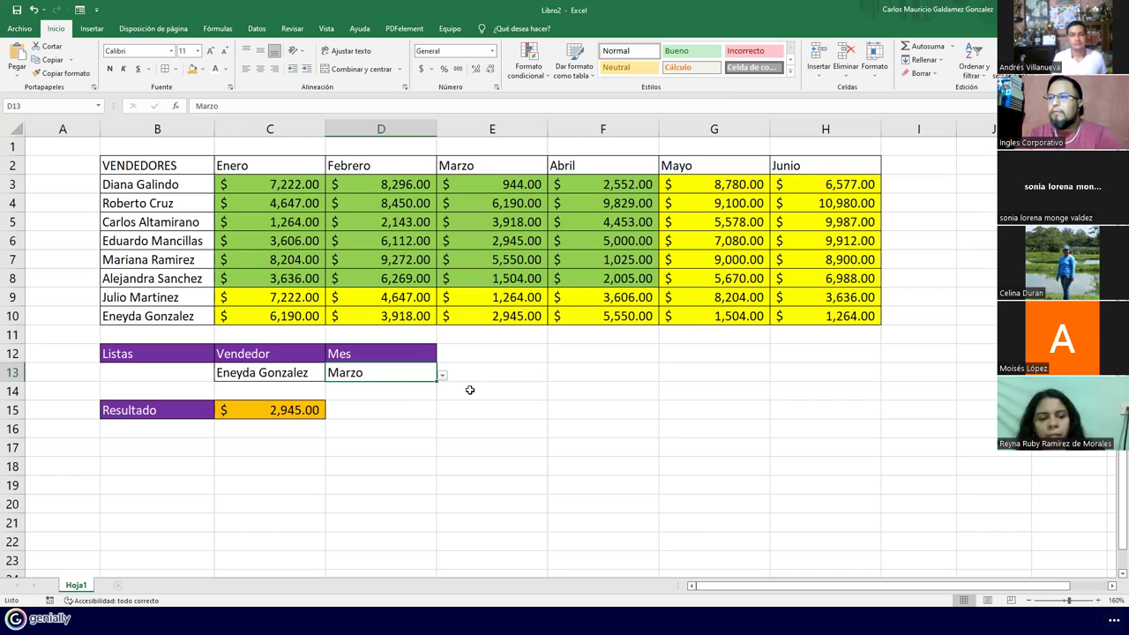
pyautogui.click(404, 407)
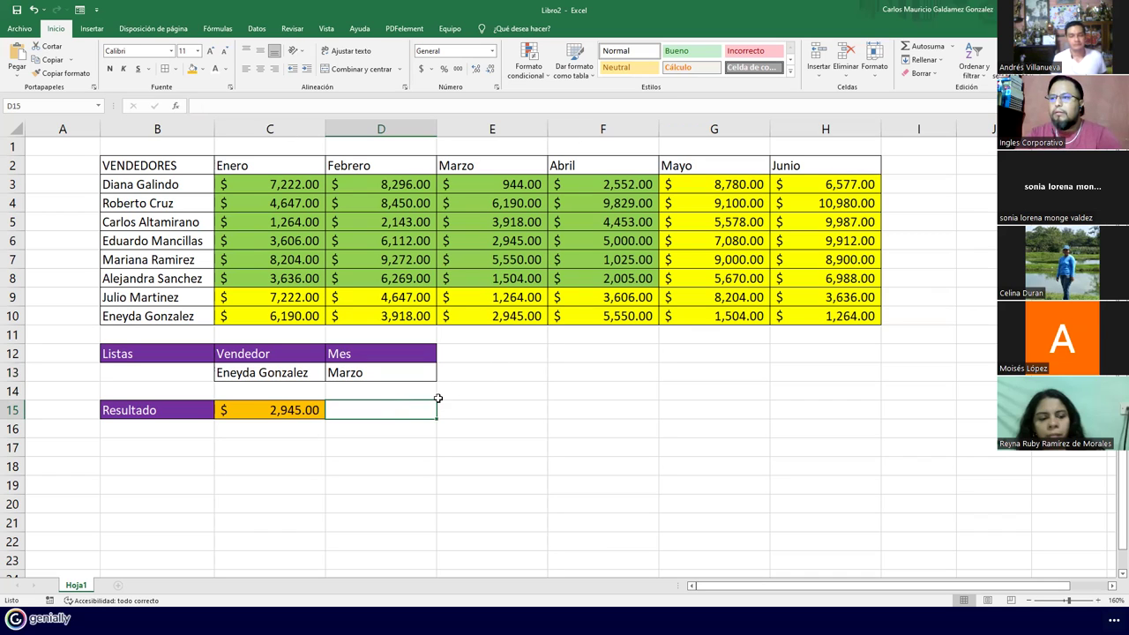
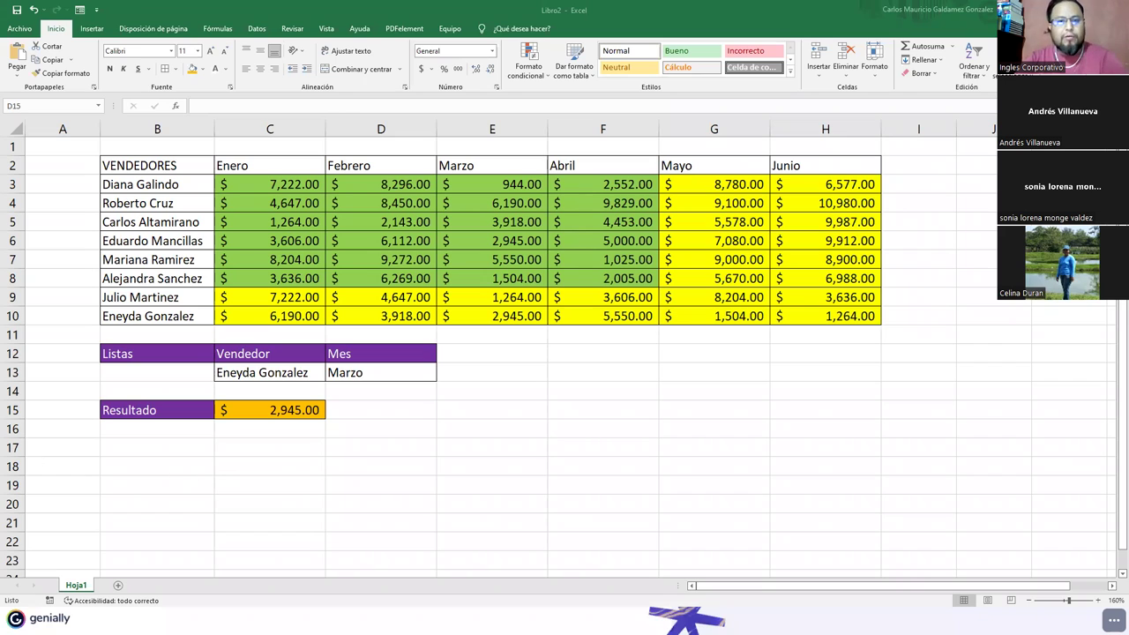
pyautogui.click(274, 410)
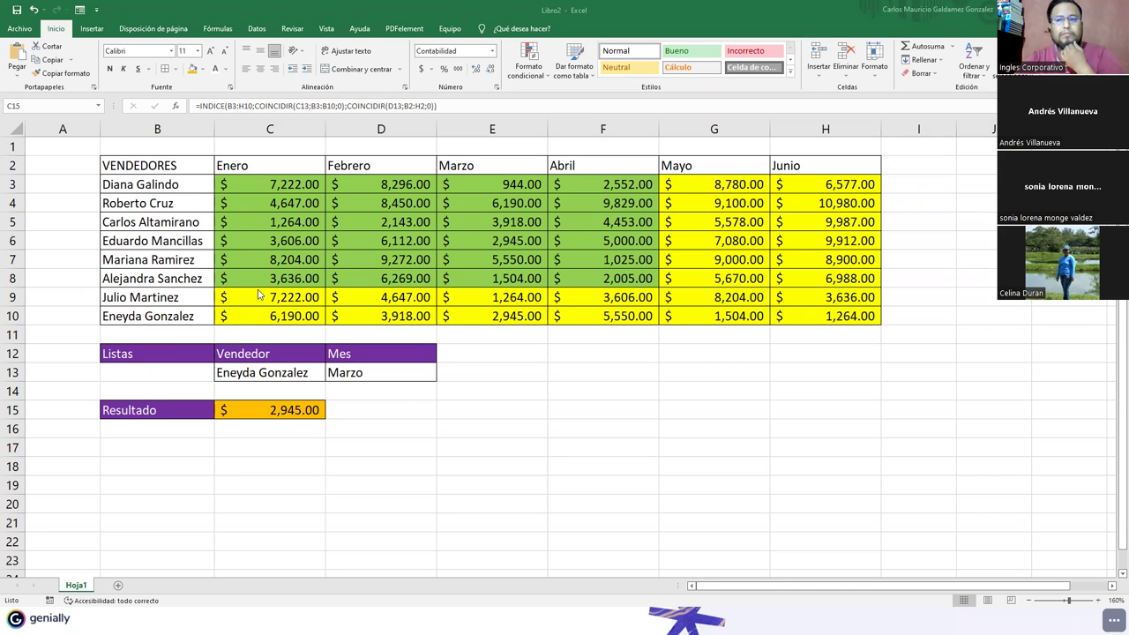
pyautogui.click(677, 206)
pyautogui.moveTo(695, 187); pyautogui.dragTo(829, 316)
pyautogui.moveTo(285, 299); pyautogui.dragTo(585, 314)
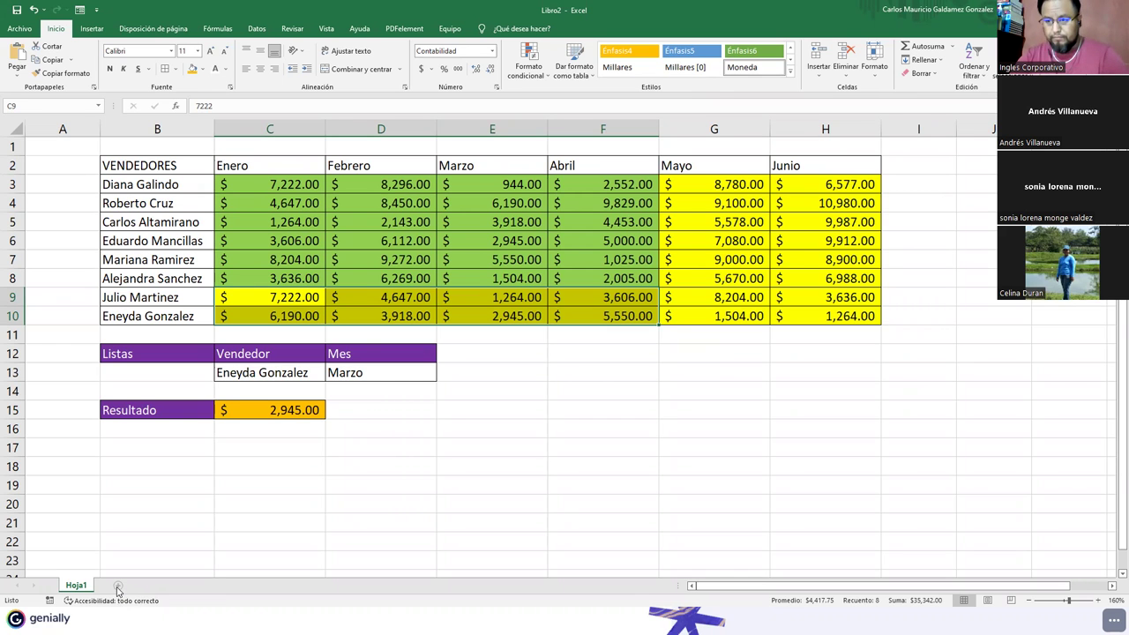
# Insert a new blank sheet Hoja2, briefly reselect Hoja1's VENDEDORES names, then show Hoja2
pyautogui.click(117, 586)
pyautogui.keyDown('ctrl'); pyautogui.scroll(3, 352, 462); pyautogui.keyUp('ctrl')
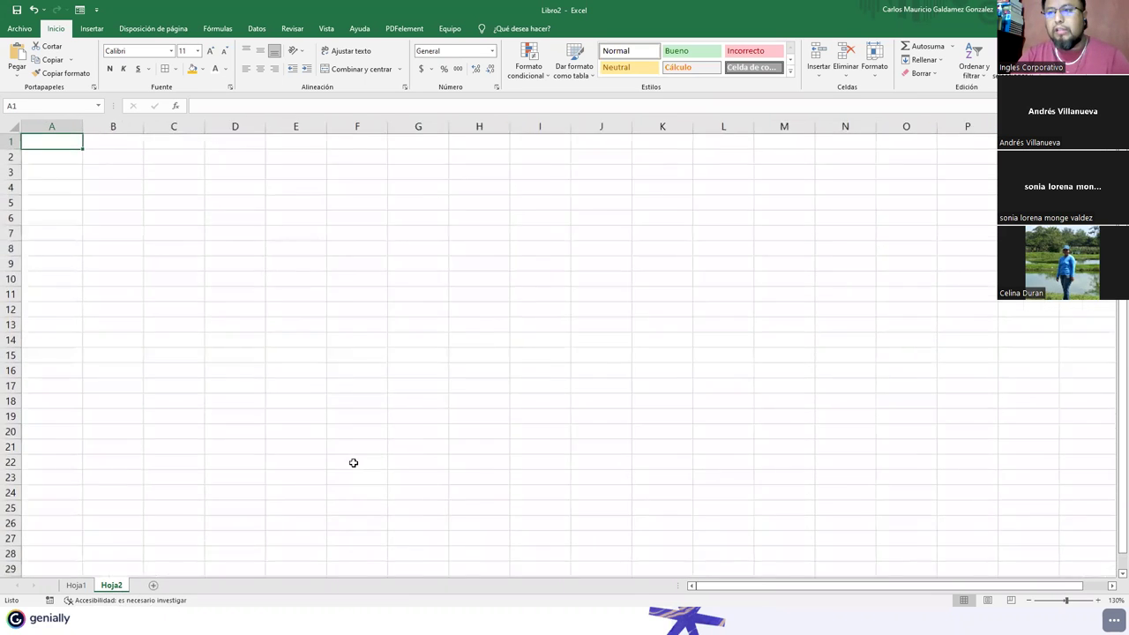
pyautogui.click(76, 586)
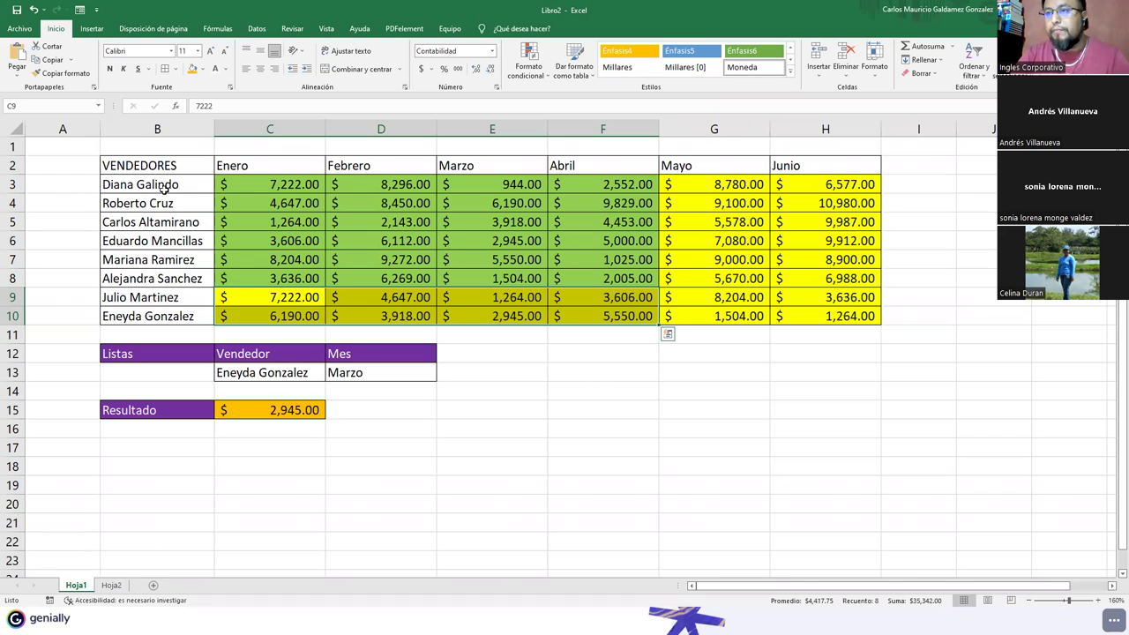
pyautogui.moveTo(151, 168); pyautogui.dragTo(147, 309)
pyautogui.hotkey('ctrl', 'q')
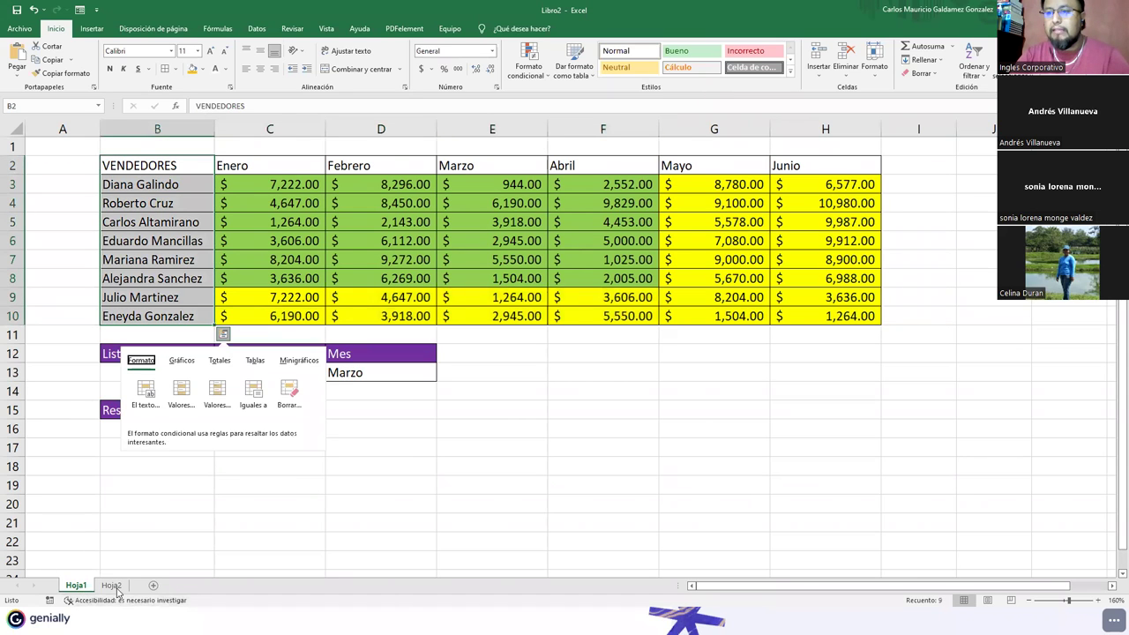
pyautogui.click(111, 586)
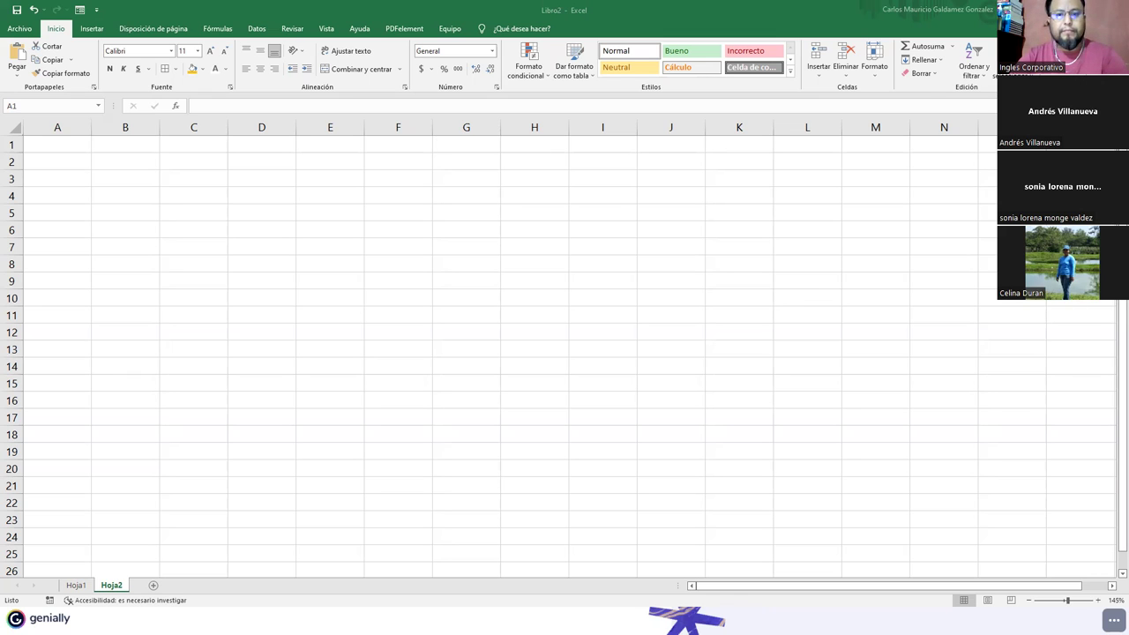
pyautogui.click(78, 143)
pyautogui.hotkey('ctrl', 'v')
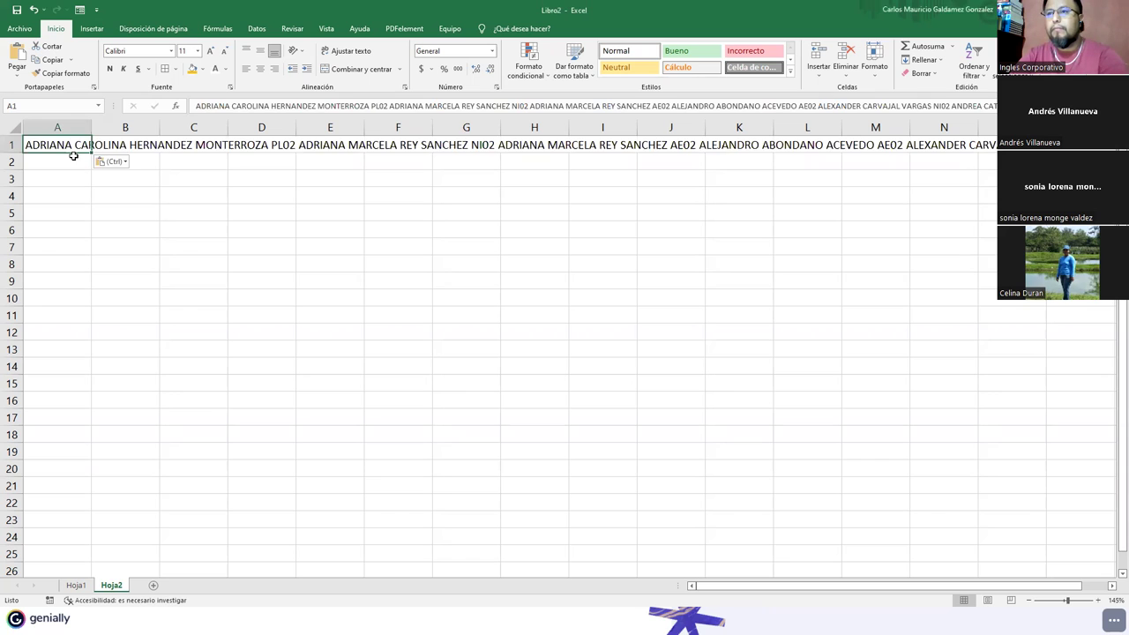
pyautogui.hotkey('ctrl', 'z')
pyautogui.rightClick(44, 145)
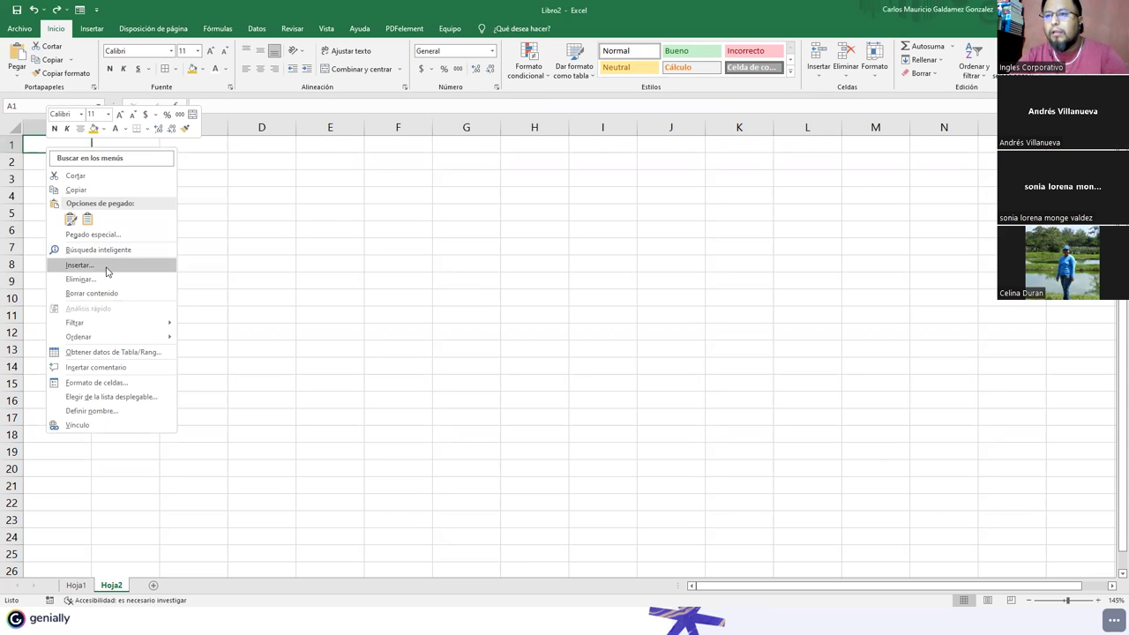
pyautogui.click(115, 352)
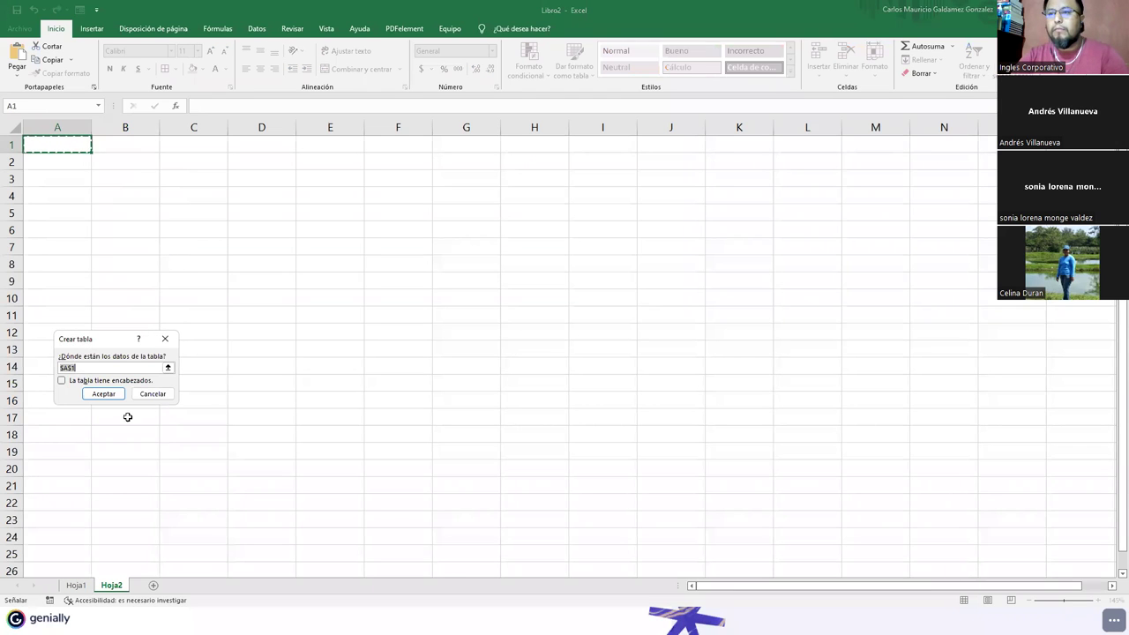
pyautogui.click(116, 395)
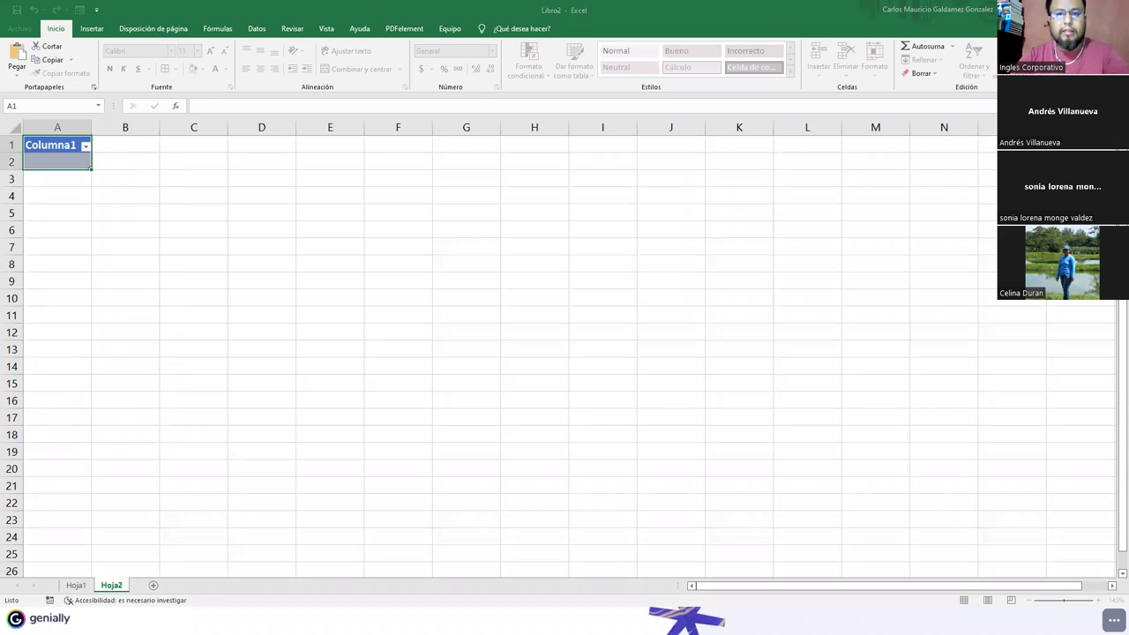
pyautogui.click(164, 226)
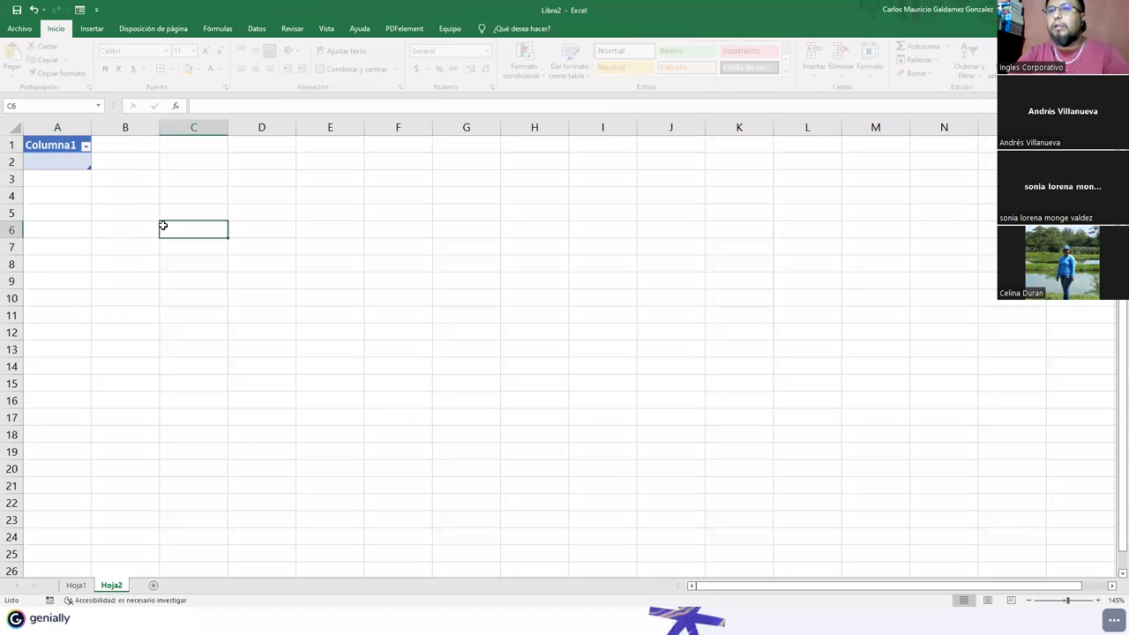
pyautogui.rightClick(33, 132)
pyautogui.click(76, 248)
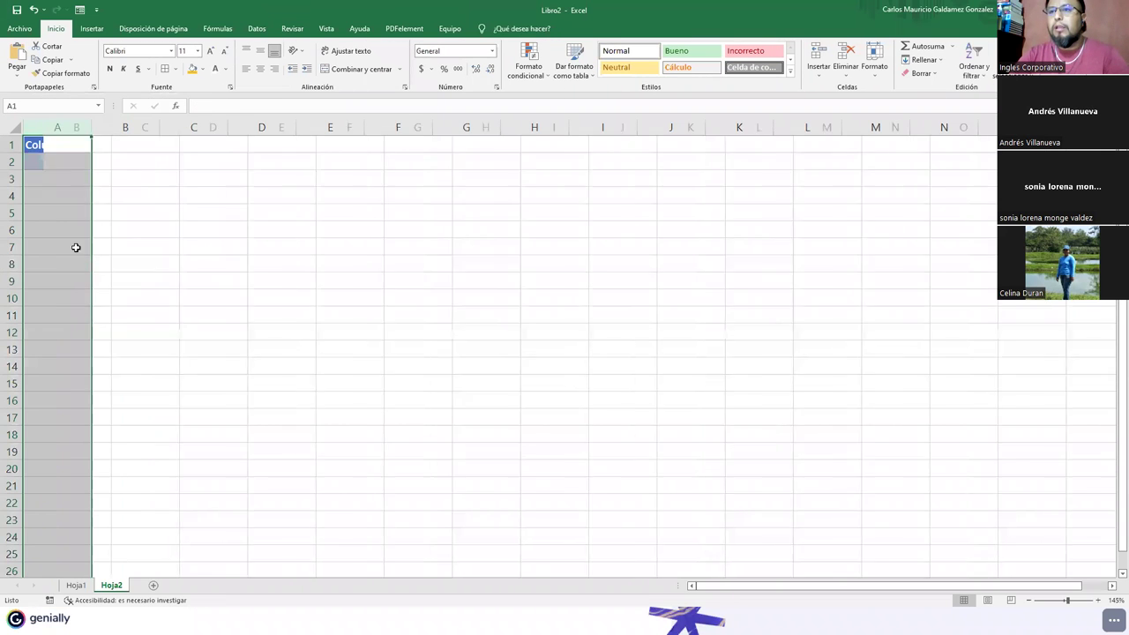
pyautogui.click(84, 216)
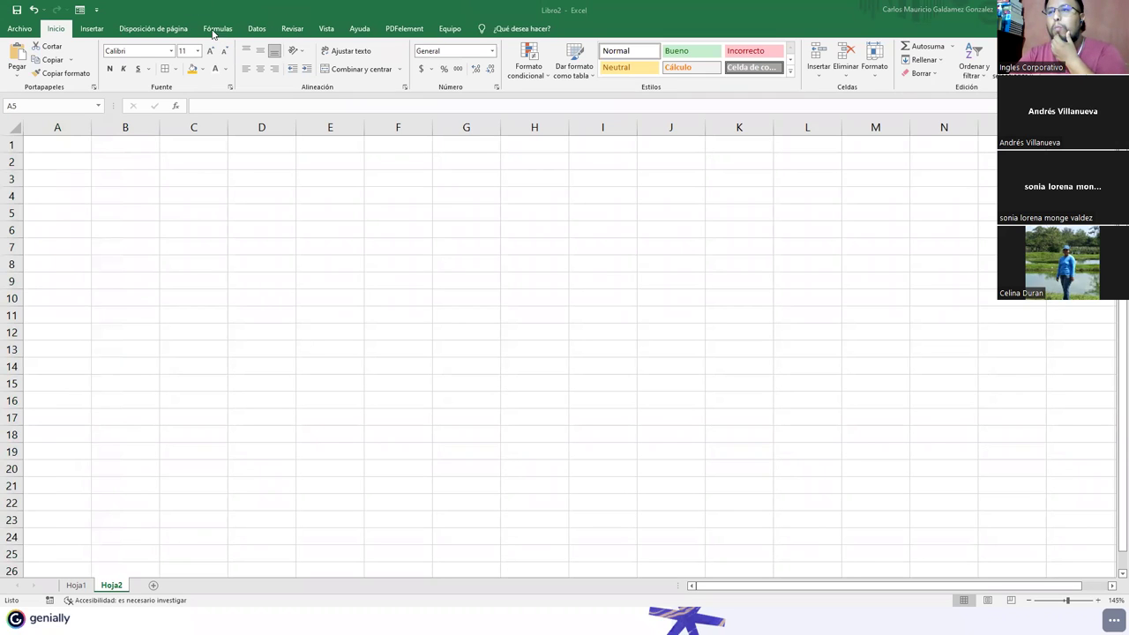
# Try De una tabla o rango and De texto/CSV from the Datos tab, cancelling both
pyautogui.click(89, 30)
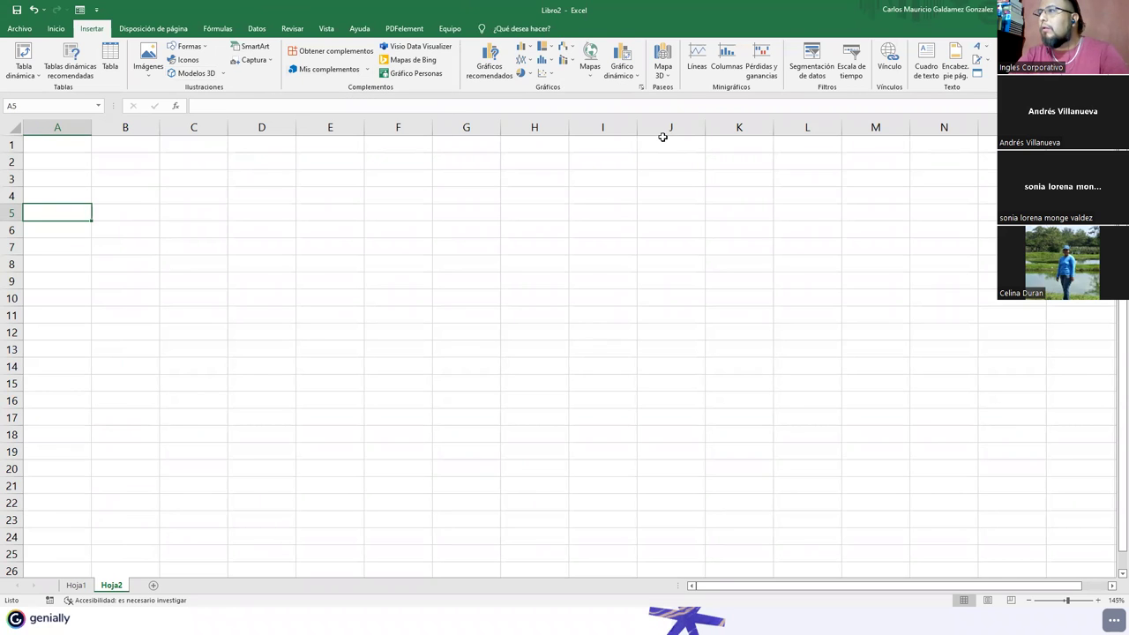
pyautogui.scroll(-1, 721, 69)
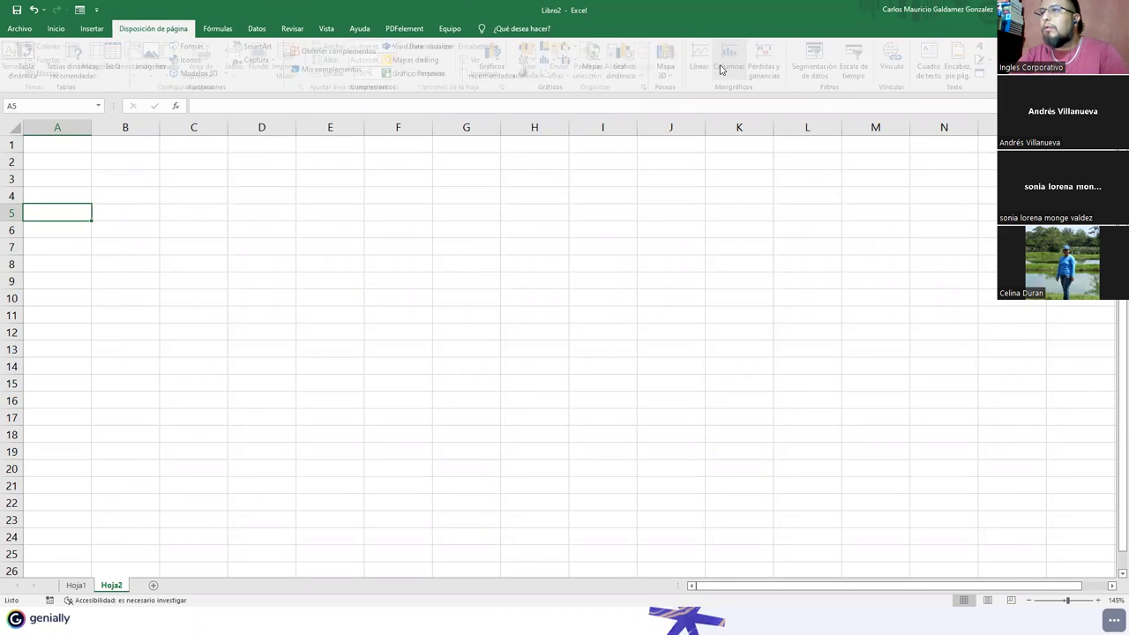
pyautogui.scroll(-1, 723, 70)
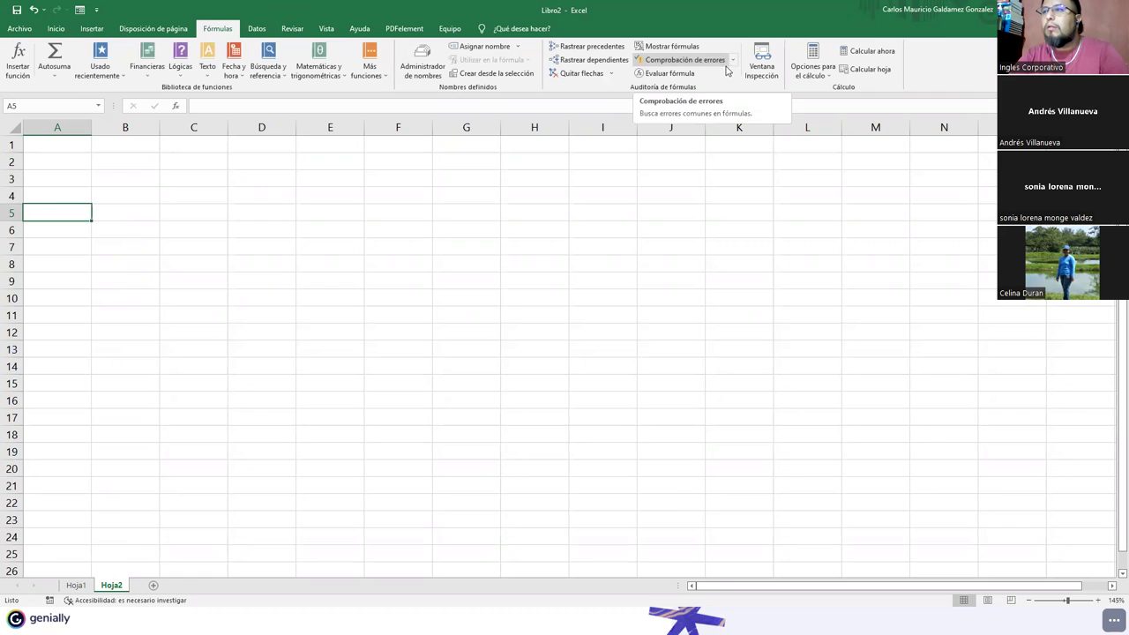
pyautogui.scroll(-1, 726, 69)
pyautogui.scroll(1, 724, 76)
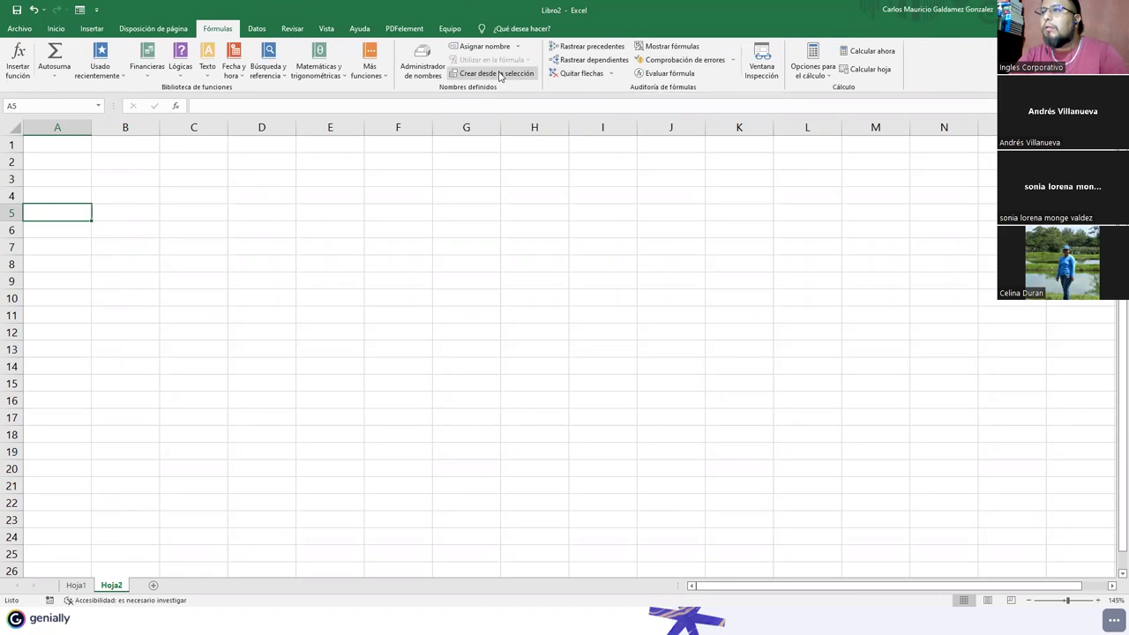
pyautogui.scroll(-1, 459, 73)
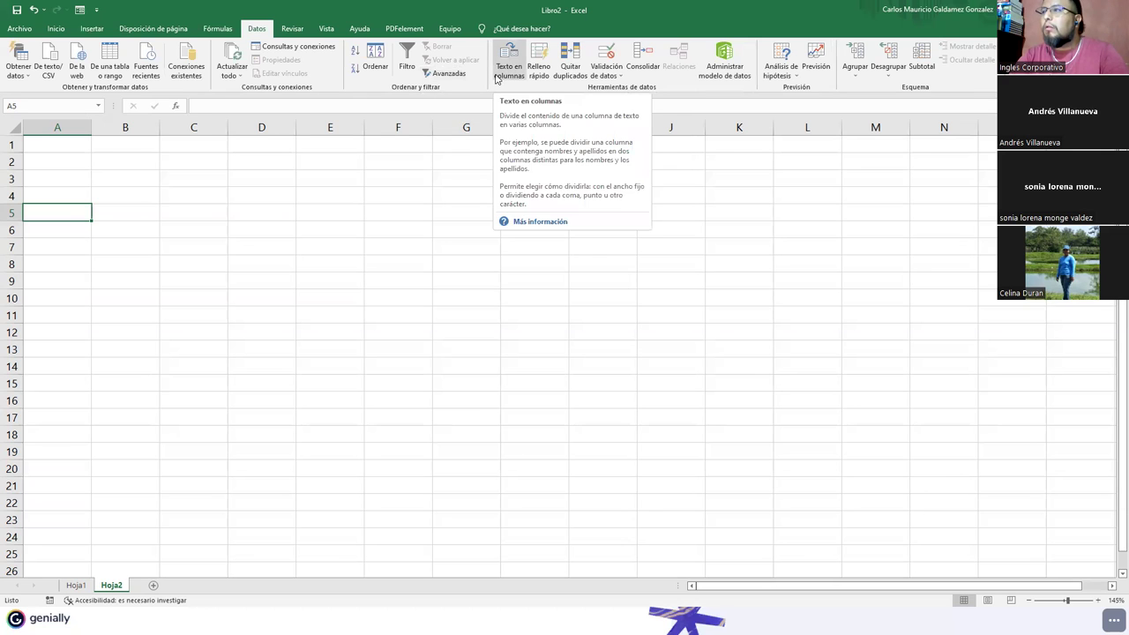
pyautogui.click(116, 60)
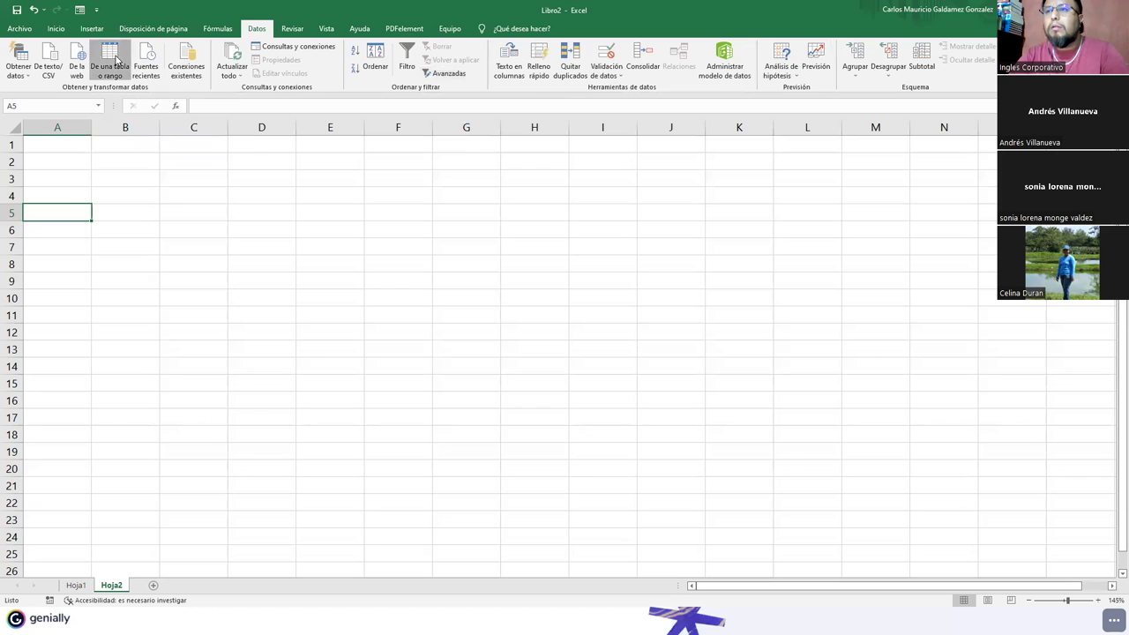
pyautogui.click(887, 384)
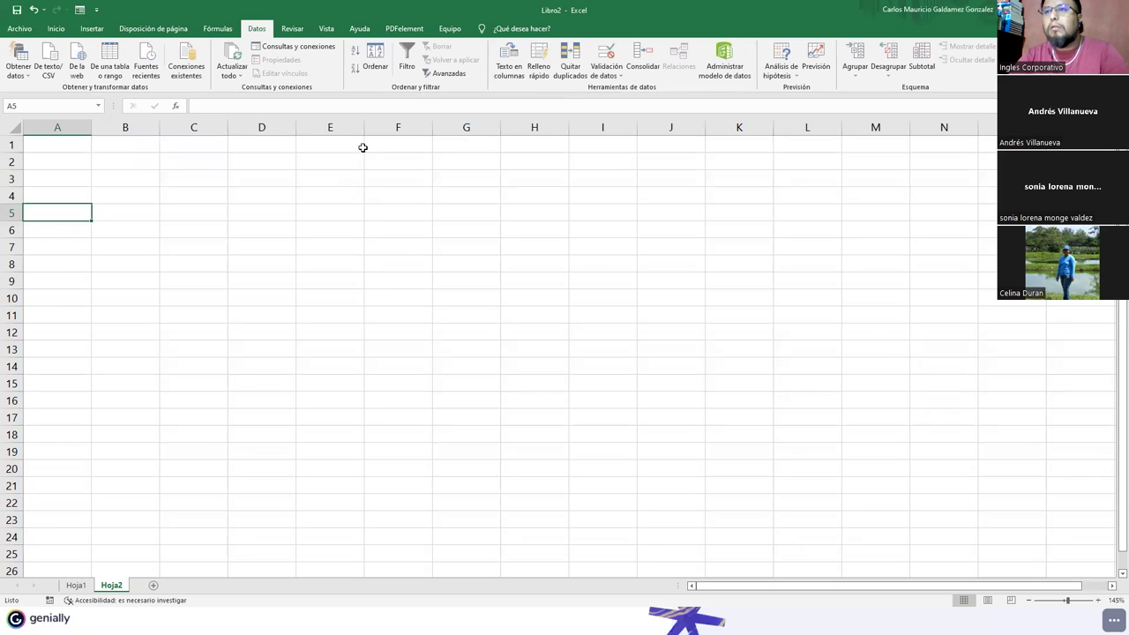
pyautogui.click(50, 60)
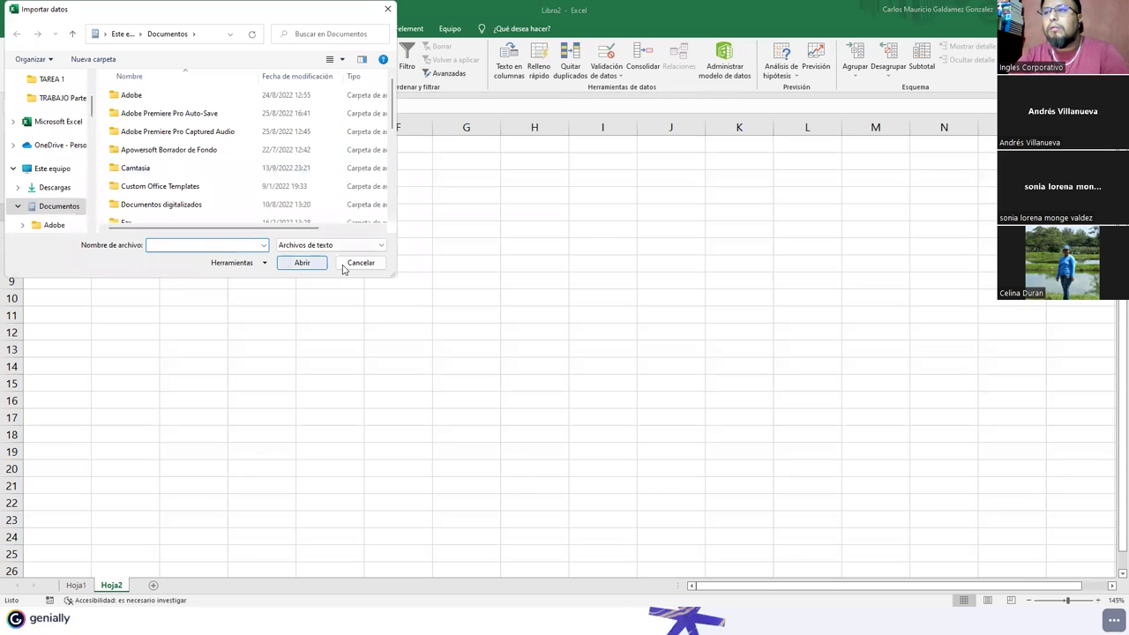
pyautogui.press('Escape')
# Browse the Obtener datos source submenus, then close the list and select cell A2
pyautogui.click(18, 63)
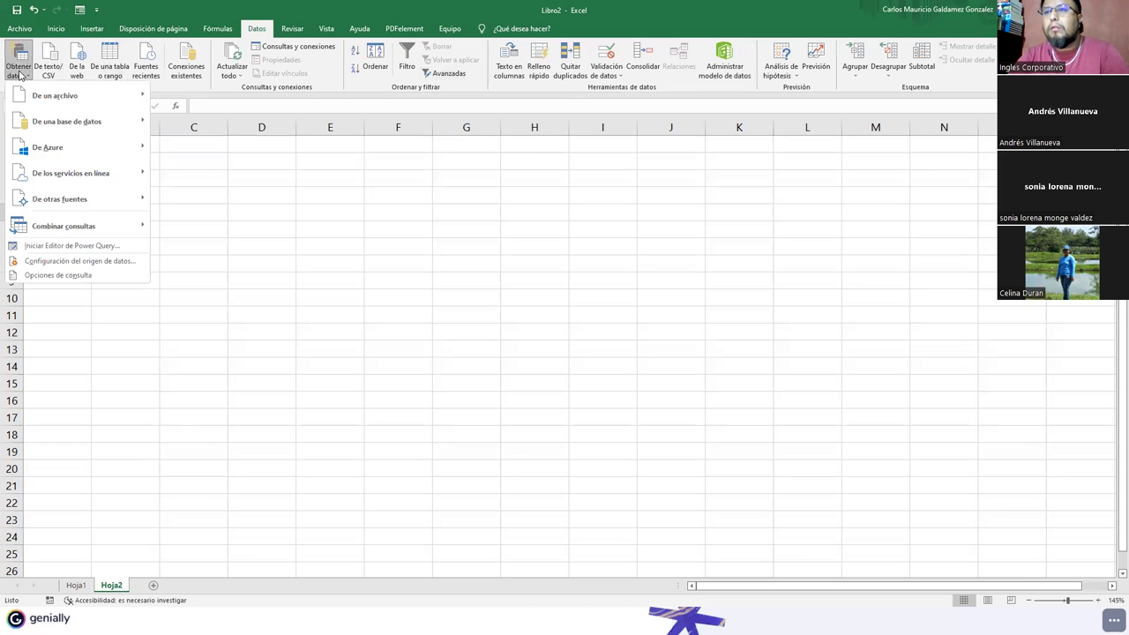
pyautogui.moveTo(129, 204)
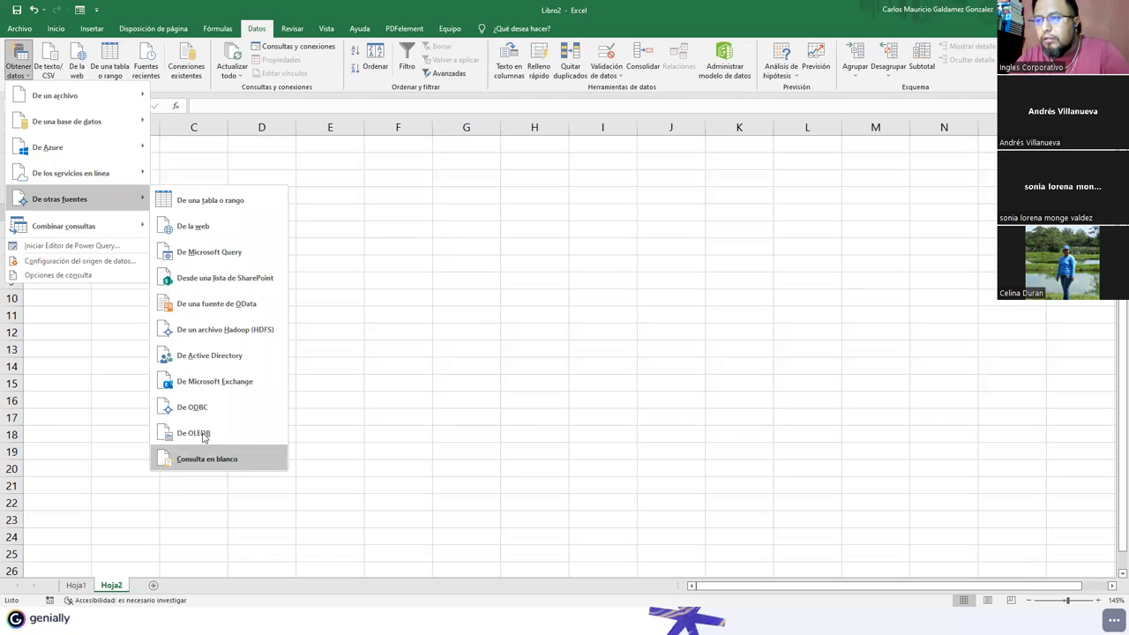
pyautogui.moveTo(107, 228)
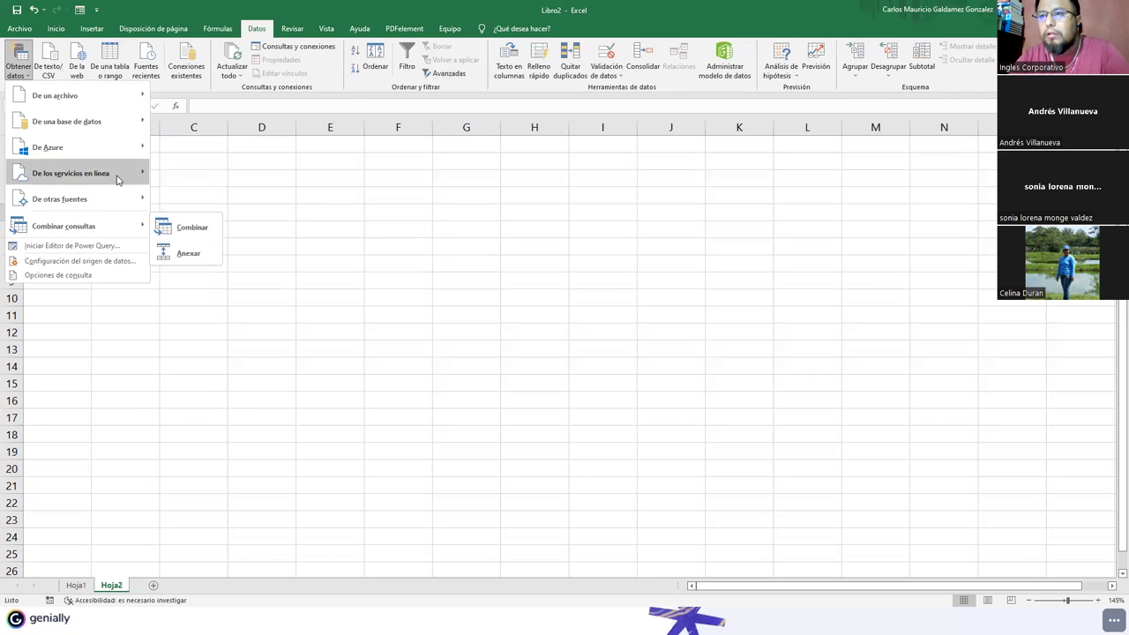
pyautogui.moveTo(118, 180)
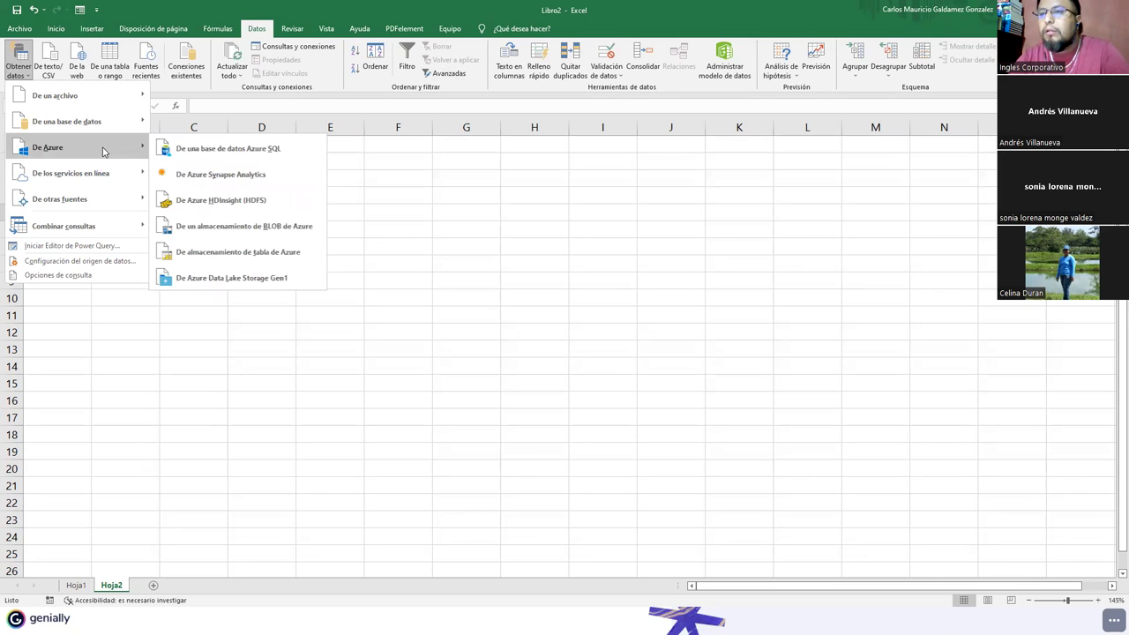
pyautogui.moveTo(106, 128)
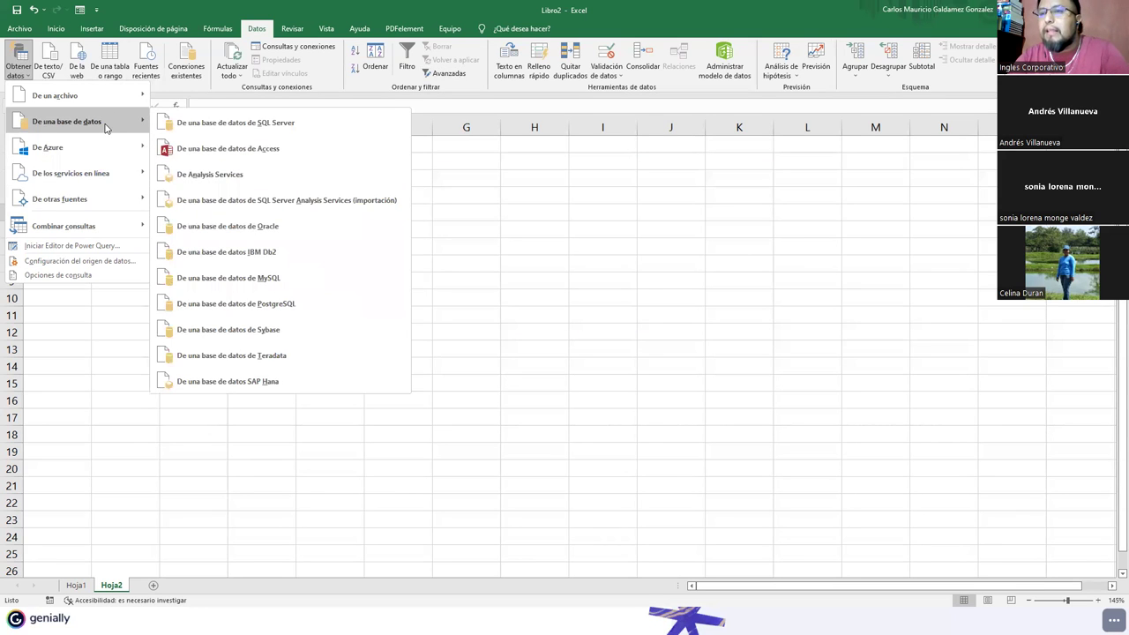
pyautogui.moveTo(111, 99)
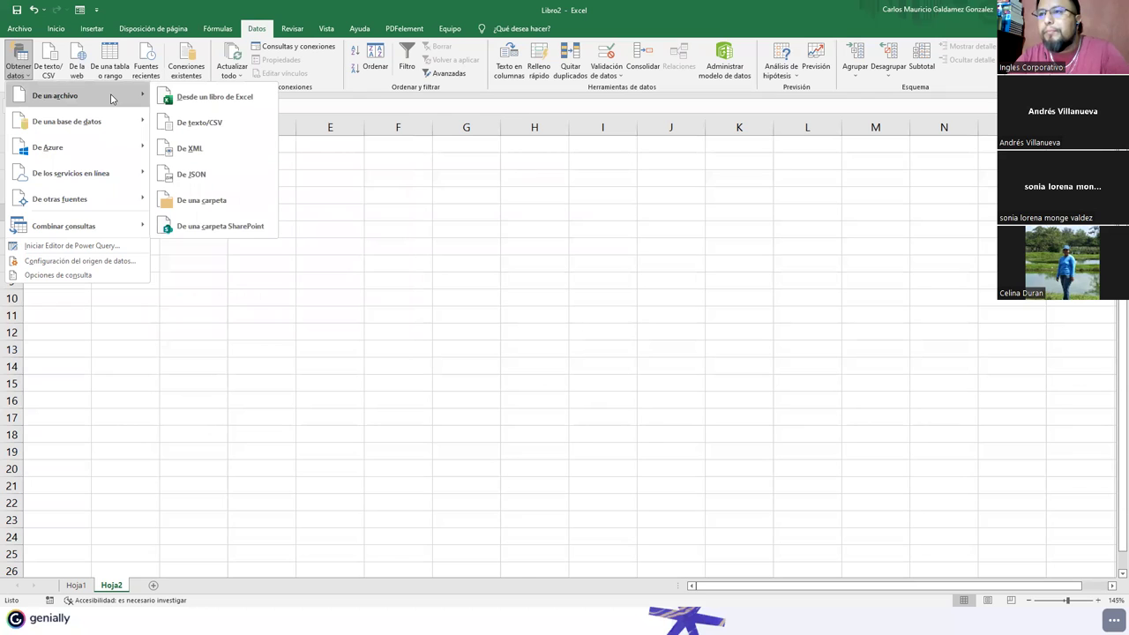
pyautogui.click(198, 342)
pyautogui.scroll(1, 327, 396)
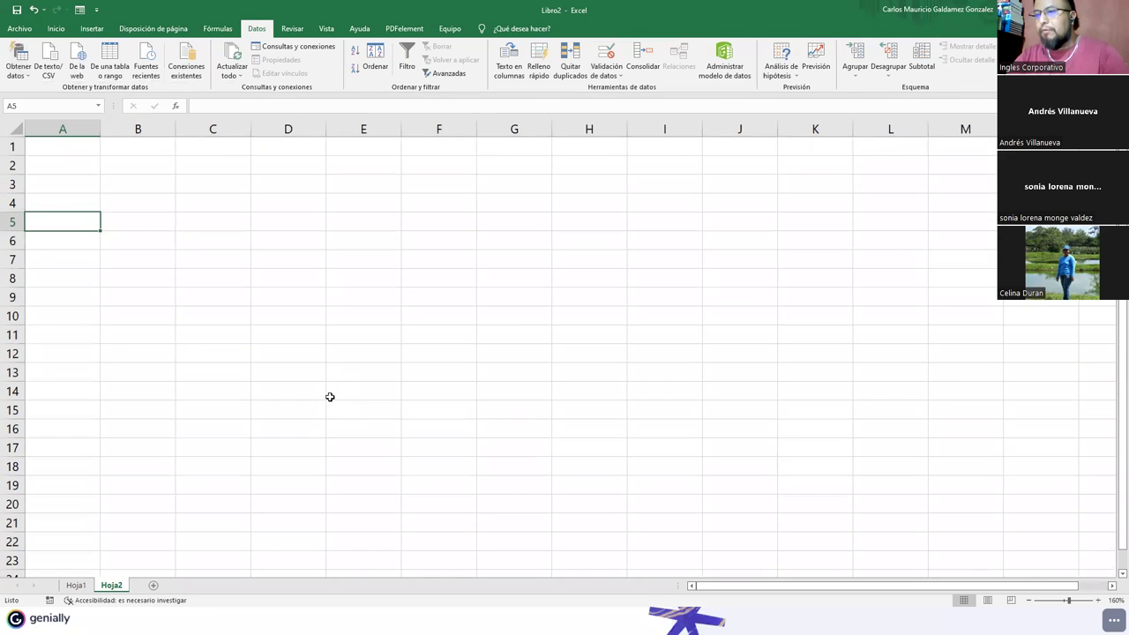
pyautogui.click(92, 161)
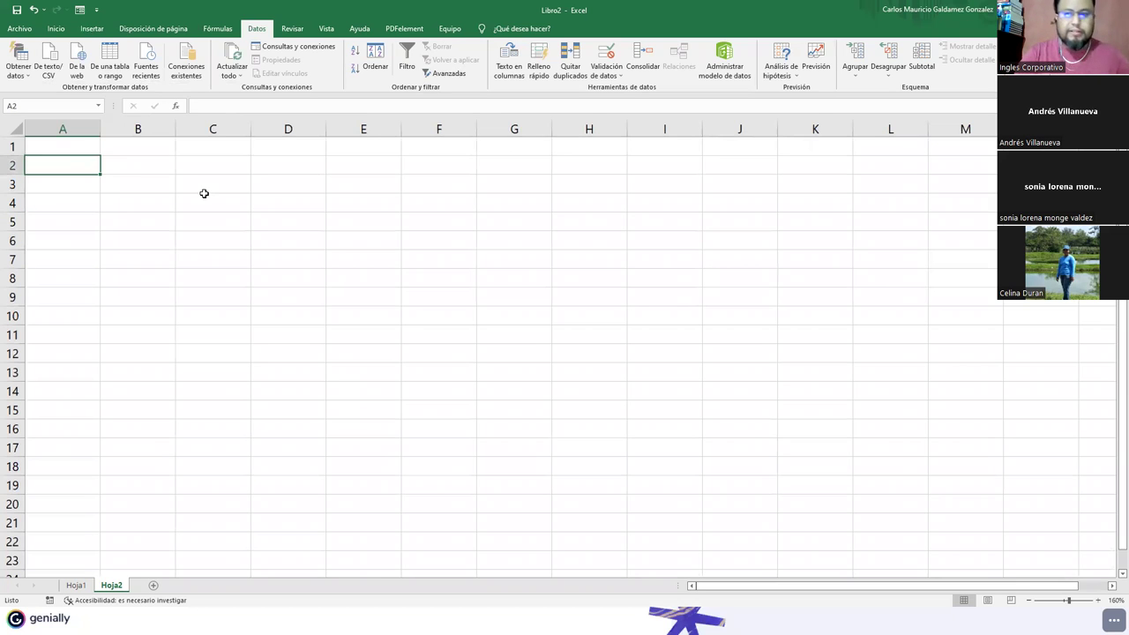
# Enter headers Estudiantes, Prom Lenguaje, Prom Sociales and Prom CC&MA in A2:D2
pyautogui.write('A')
pyautogui.press('BackSpace')
pyautogui.write('Estudiantes')
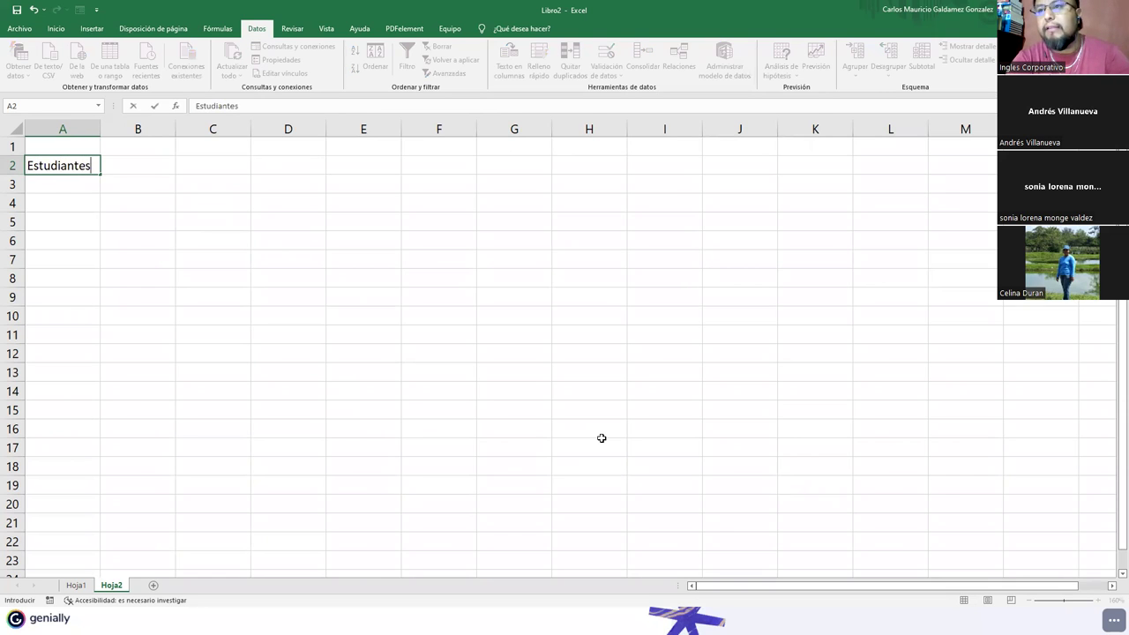
pyautogui.press('Tab')
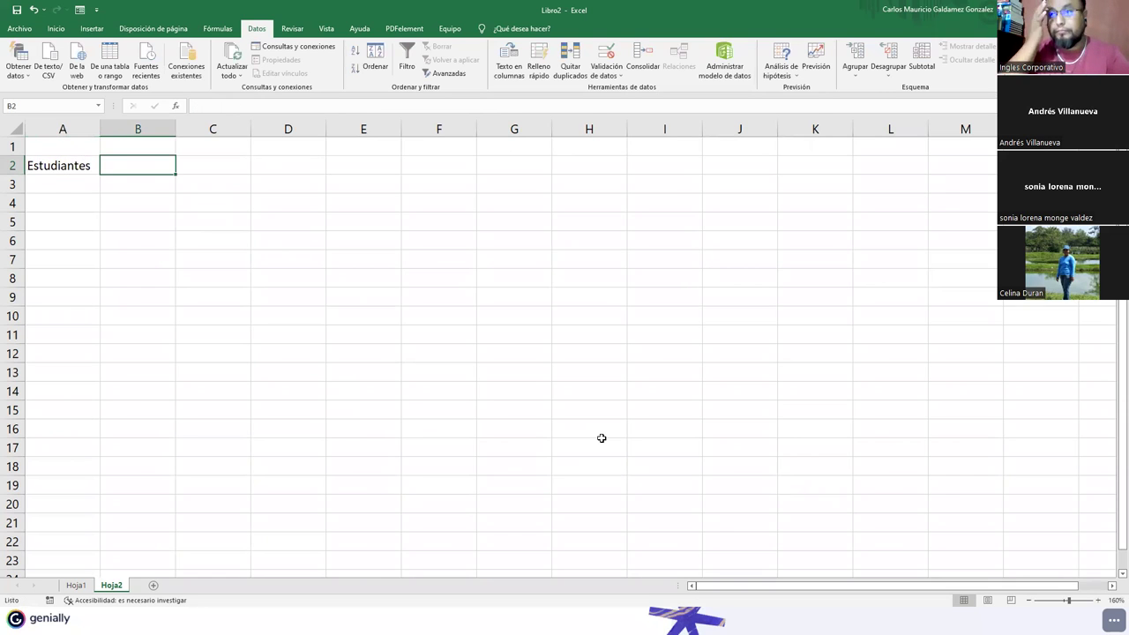
pyautogui.write('Prom')
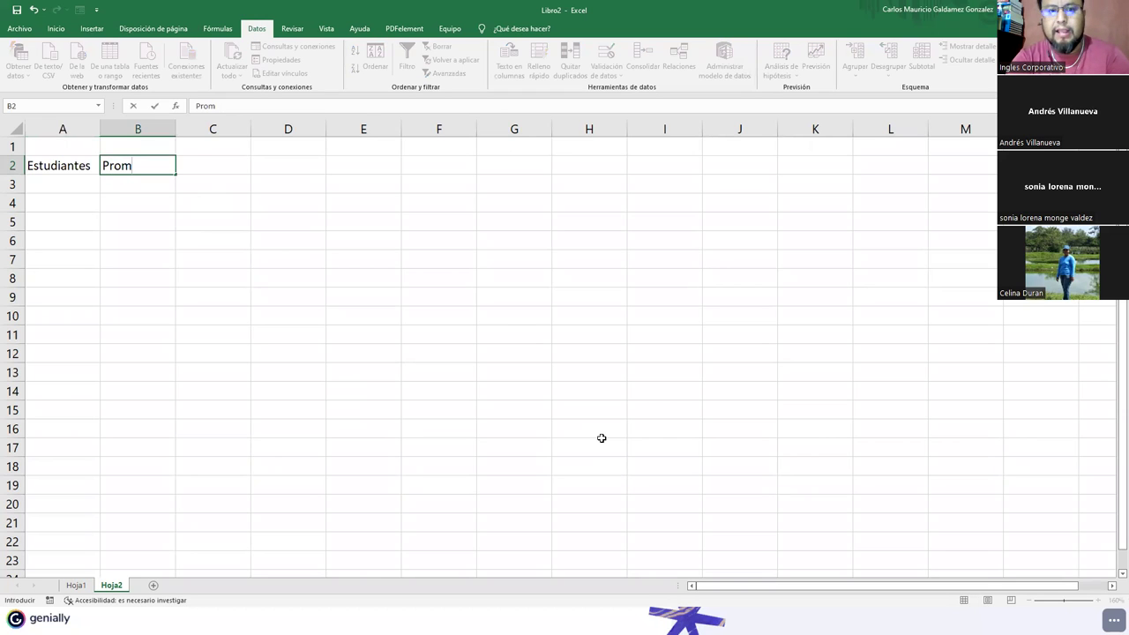
pyautogui.write(' Lenguaje')
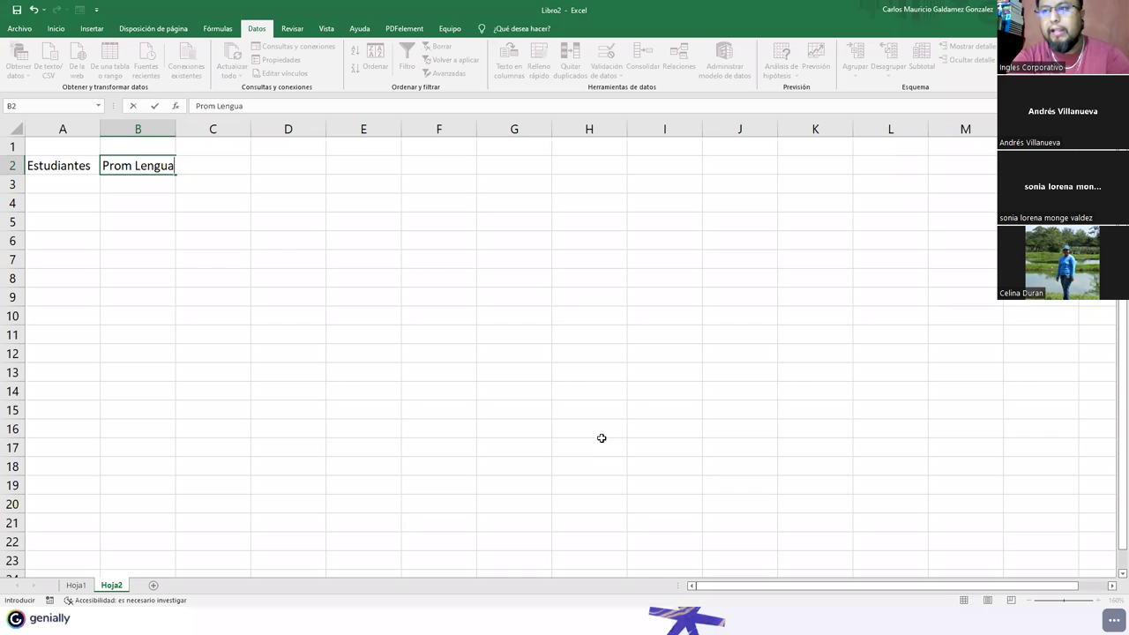
pyautogui.press('Tab')
pyautogui.write('Prom')
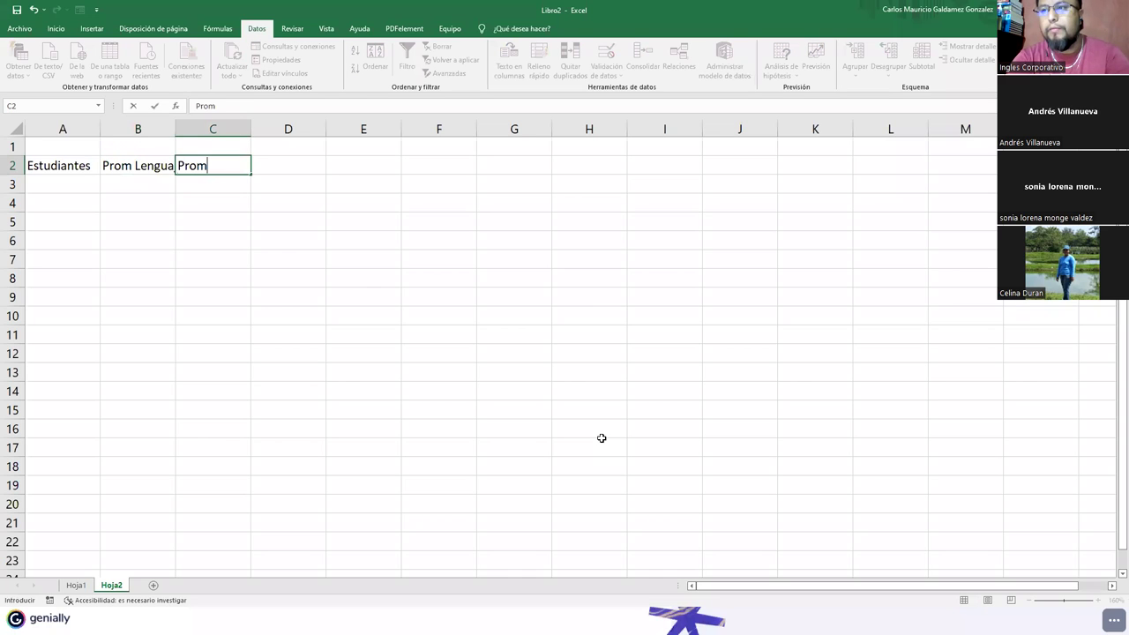
pyautogui.write(' Sociales')
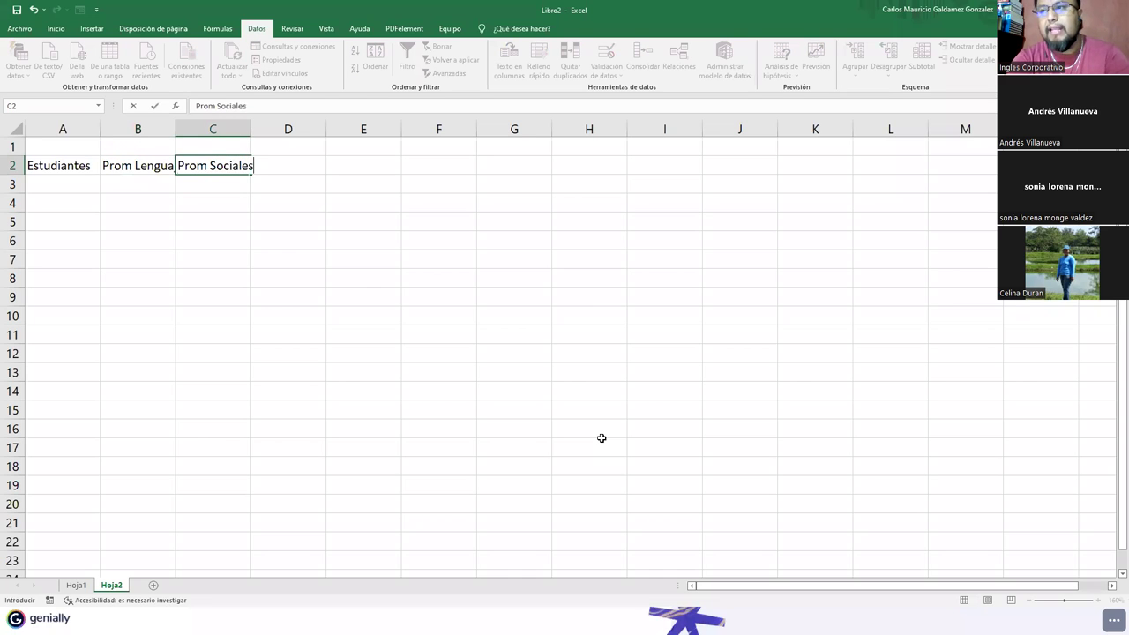
pyautogui.press('Tab')
pyautogui.write('Prom ')
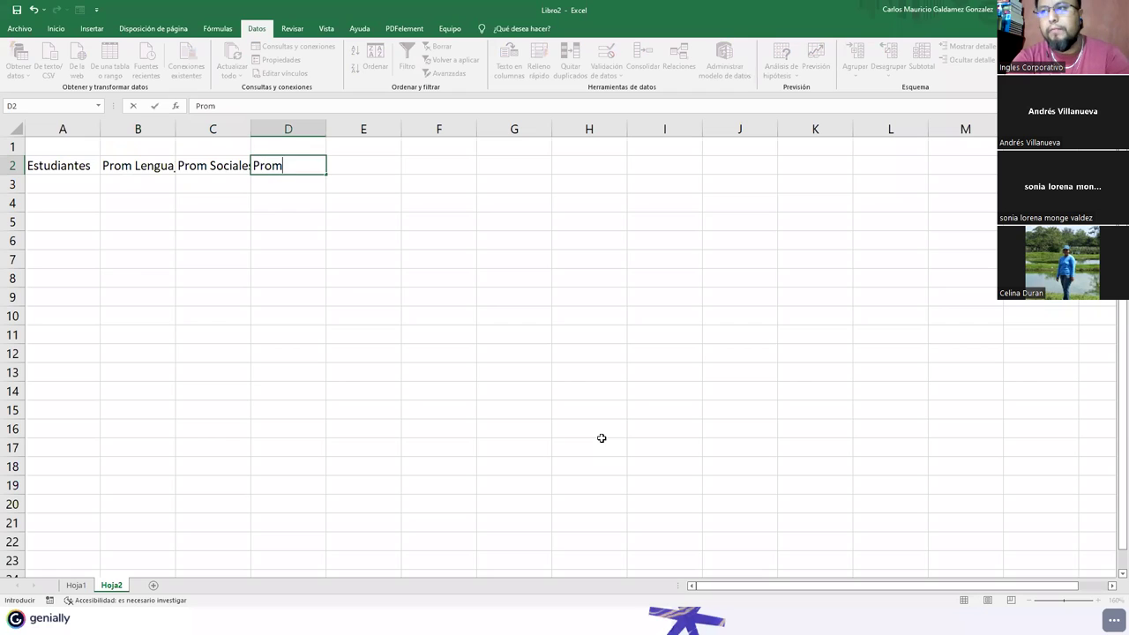
pyautogui.write('CC')
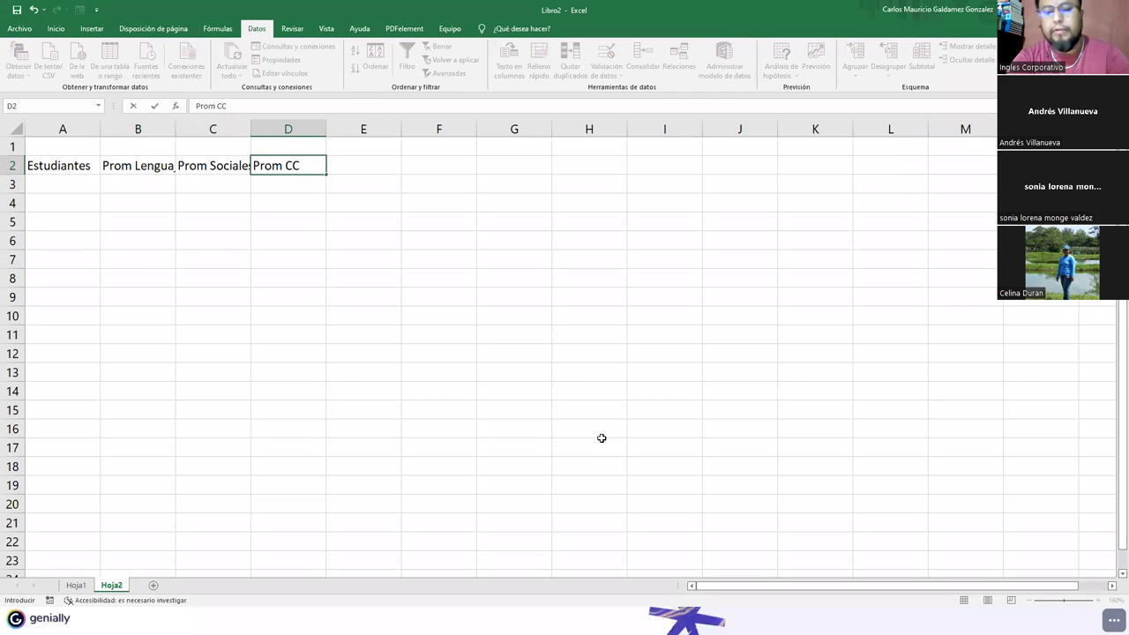
pyautogui.write('&MA')
pyautogui.press('Tab')
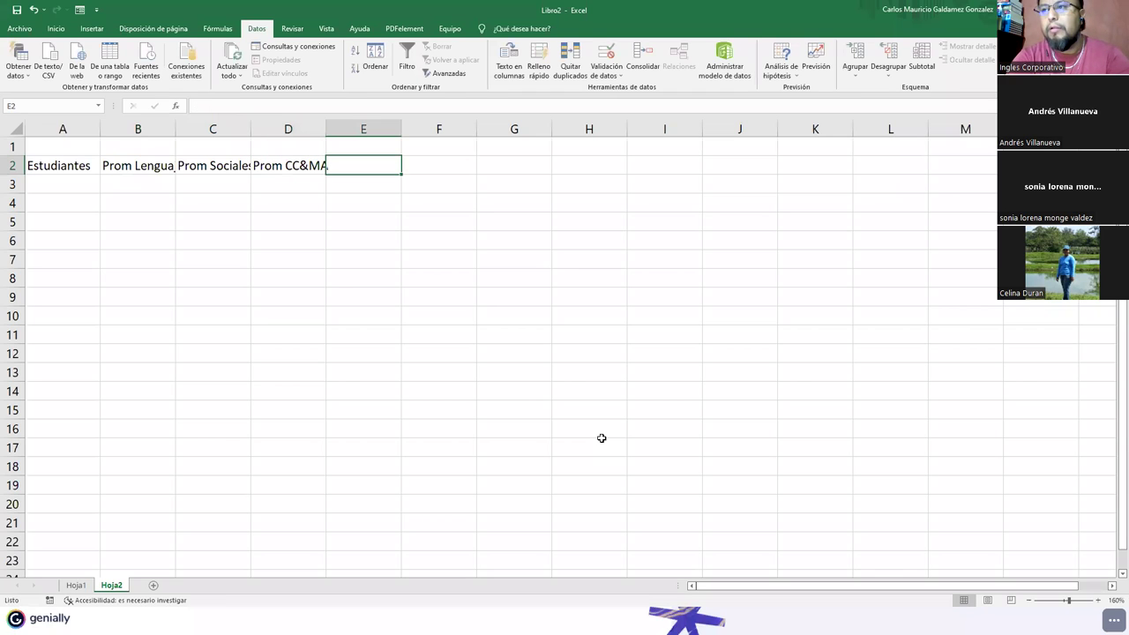
# Enter headers Prom Matemáticas, Prom Computacion and Prom EdFisica in E2:G2
pyautogui.write('Prom')
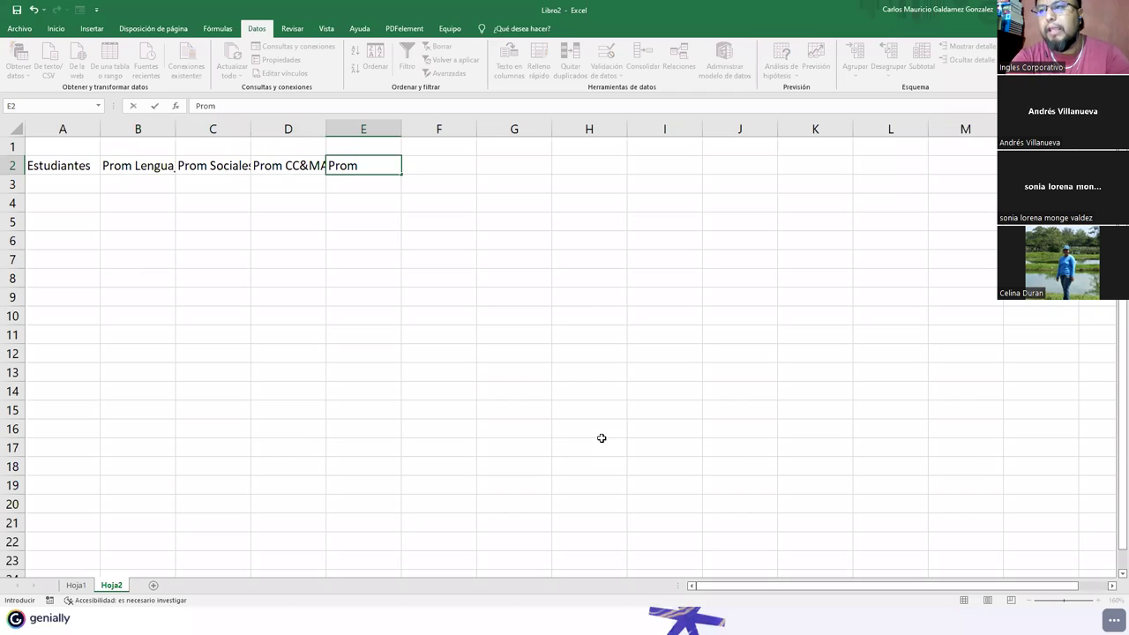
pyautogui.write(' Ma')
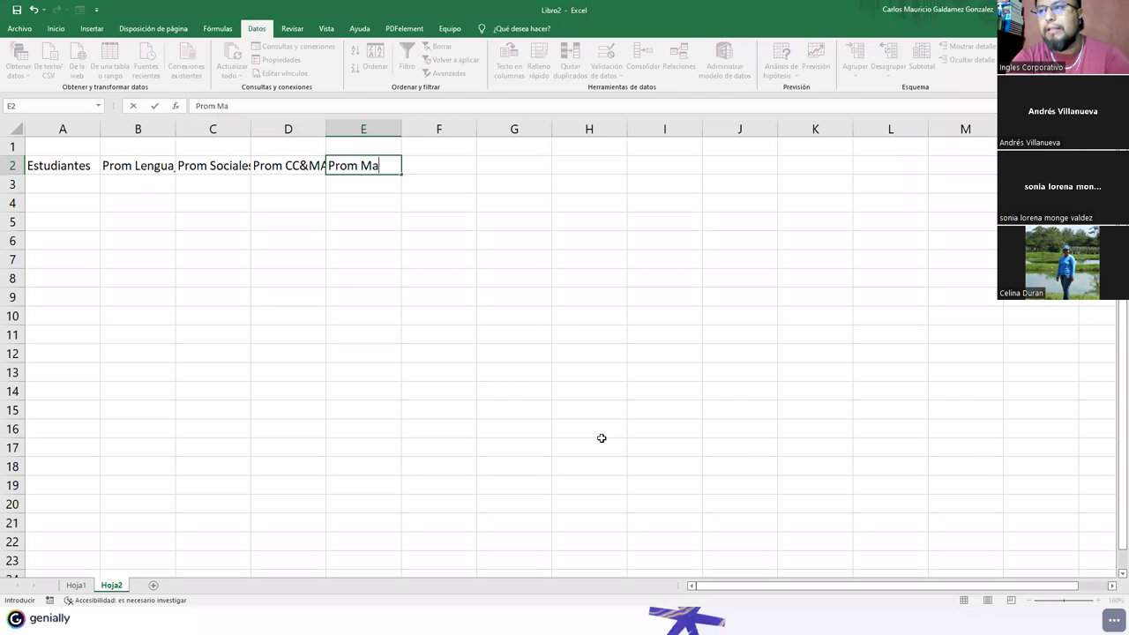
pyautogui.write('temáticas')
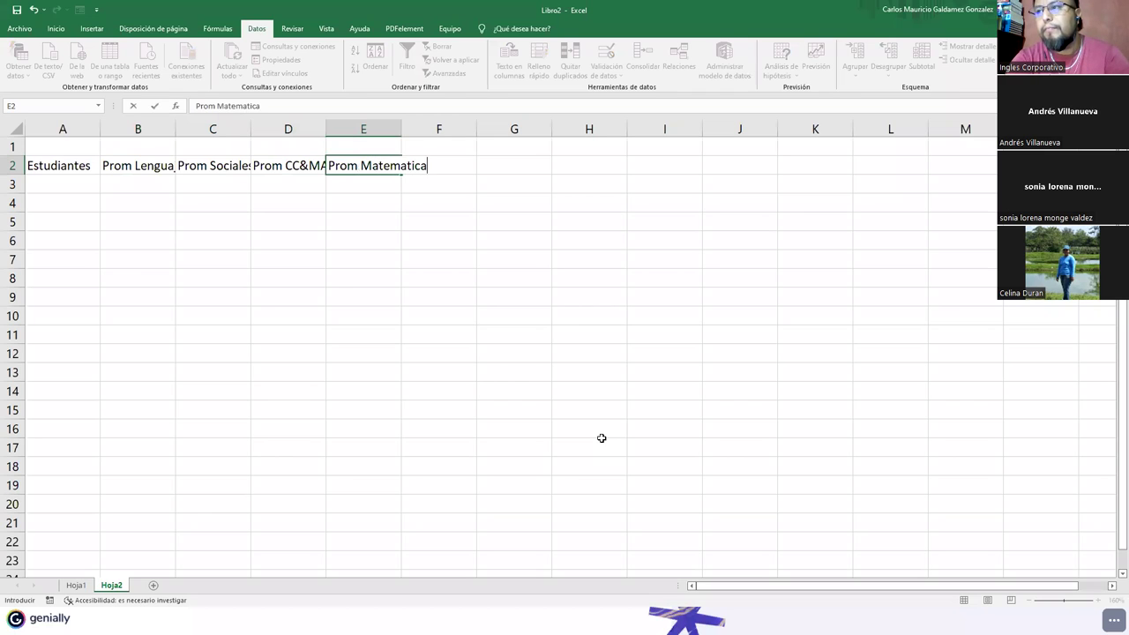
pyautogui.press('Tab')
pyautogui.write('Pro Comp')
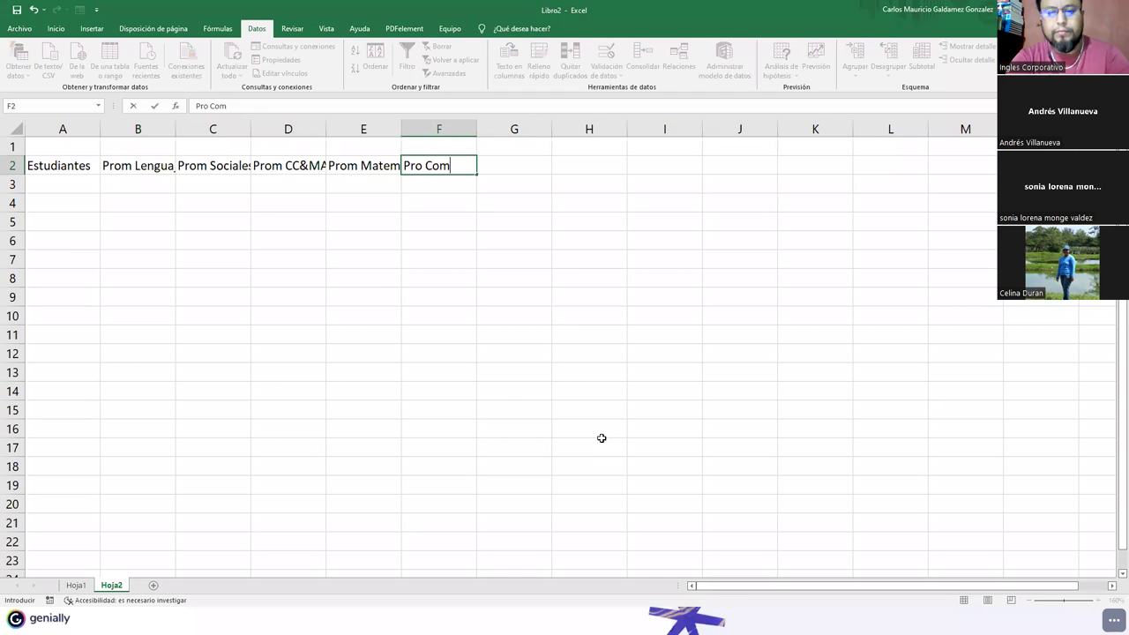
pyautogui.press('BackSpace')
pyautogui.press('BackSpace')
pyautogui.press('BackSpace')
pyautogui.press('BackSpace')
pyautogui.press('BackSpace')
pyautogui.write('m C')
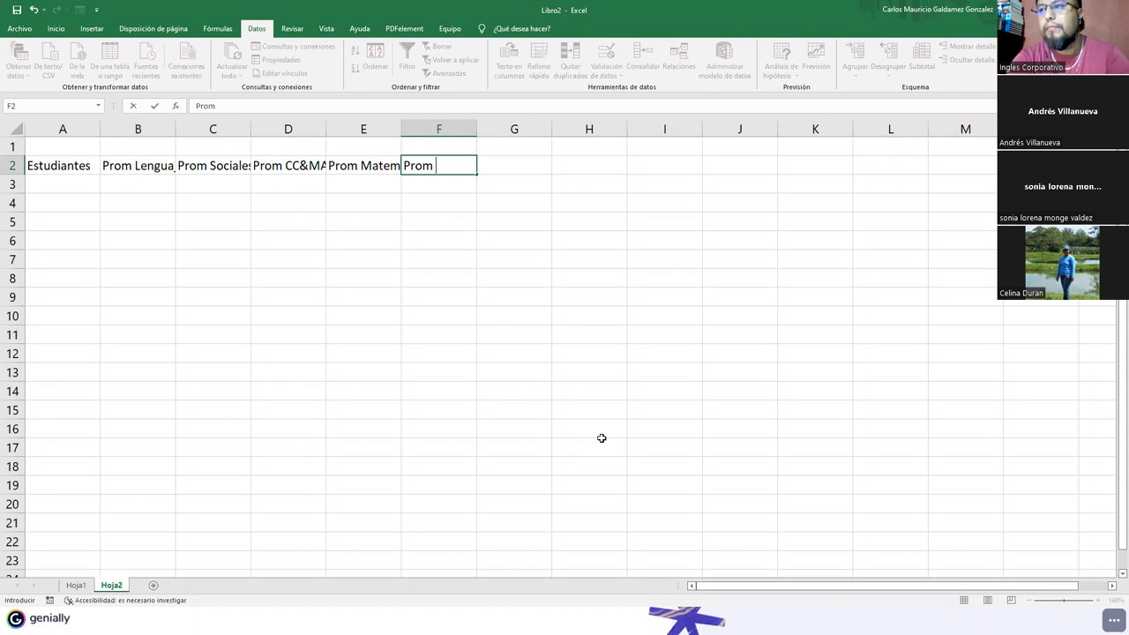
pyautogui.write('omputacion')
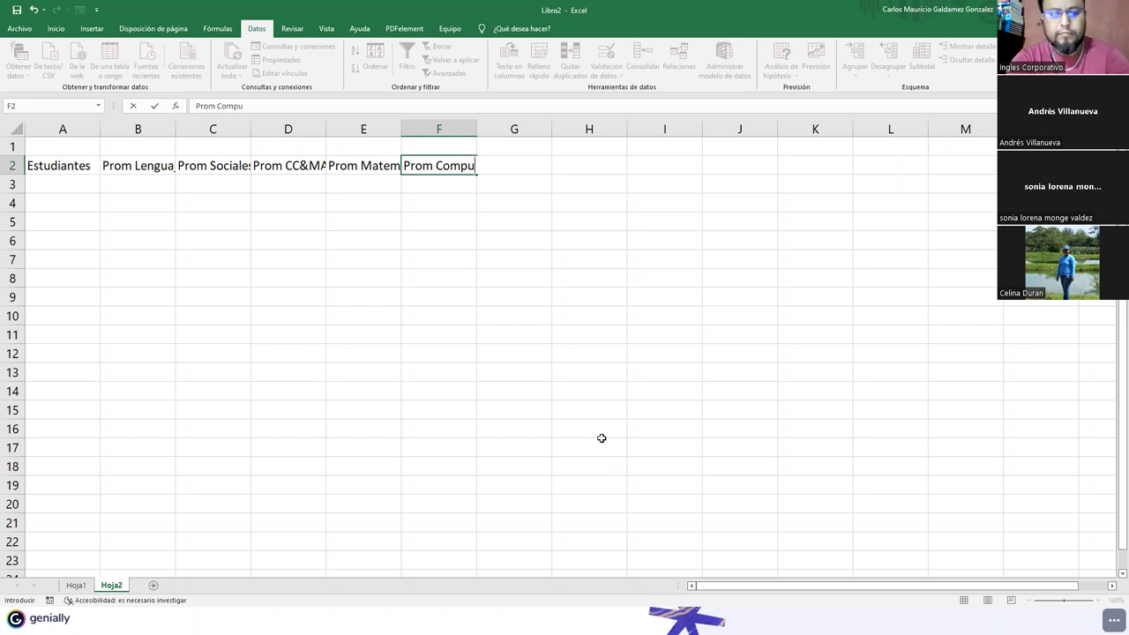
pyautogui.press('Tab')
pyautogui.write('Prom')
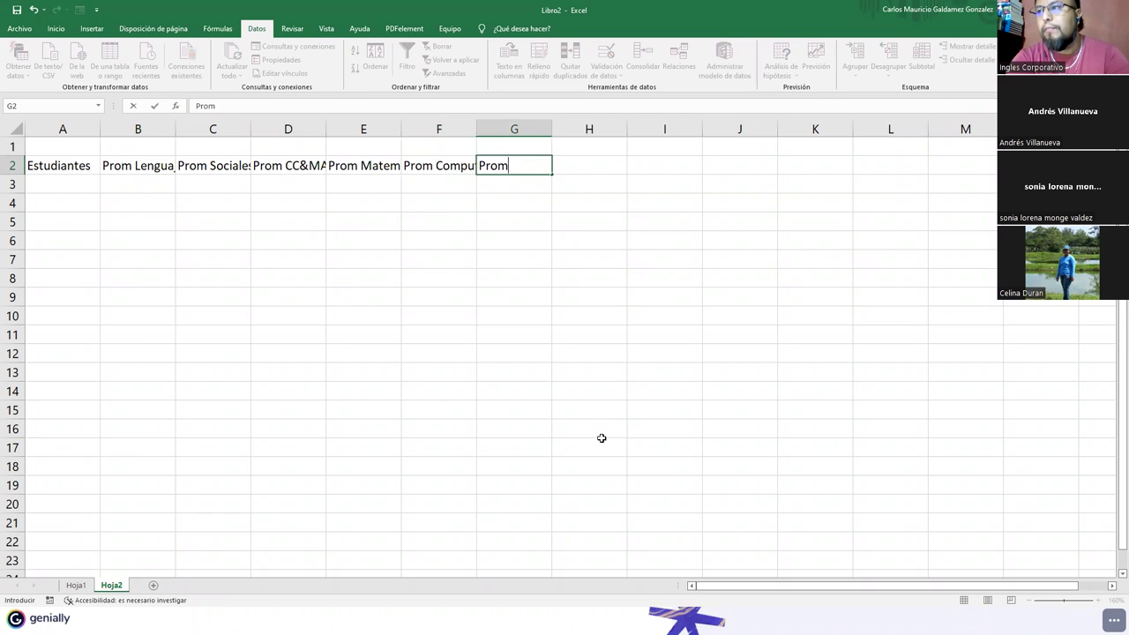
pyautogui.write(' EdFisica')
pyautogui.press('Return')
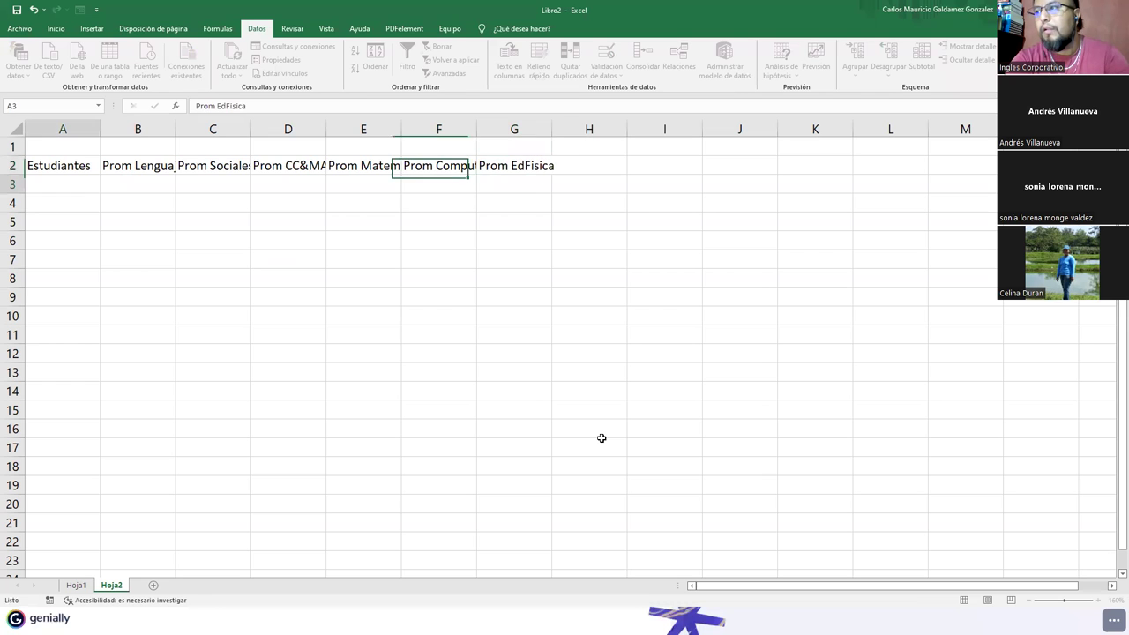
# Set the width of columns B through G to 12
pyautogui.doubleClick(176, 129)
pyautogui.doubleClick(269, 130)
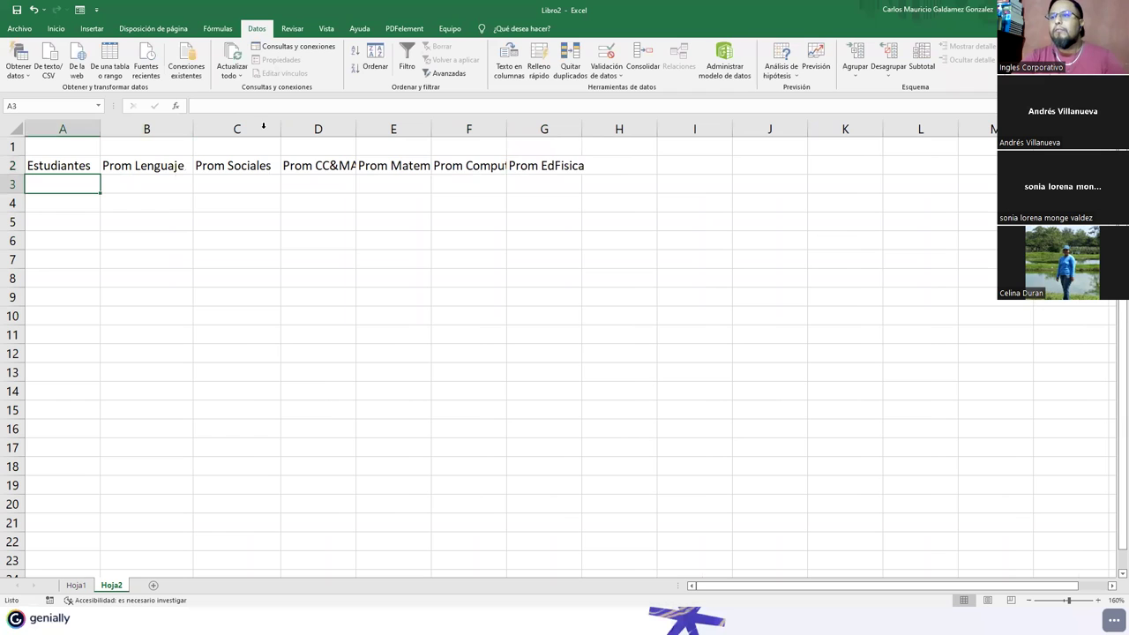
pyautogui.moveTo(194, 123); pyautogui.dragTo(547, 126)
pyautogui.rightClick(521, 132)
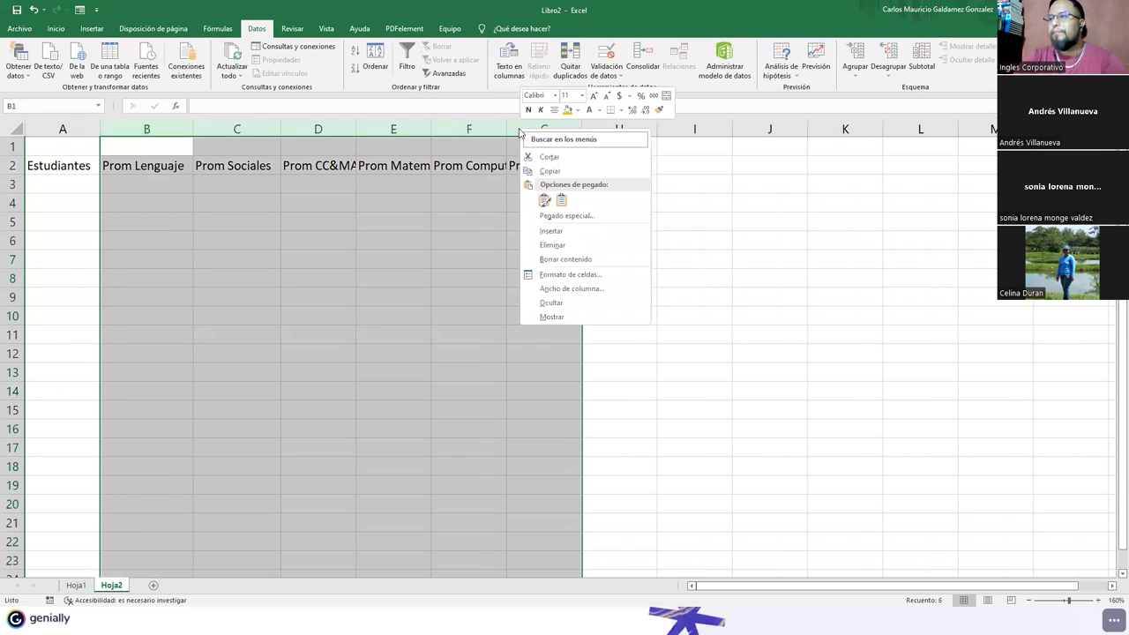
pyautogui.click(555, 289)
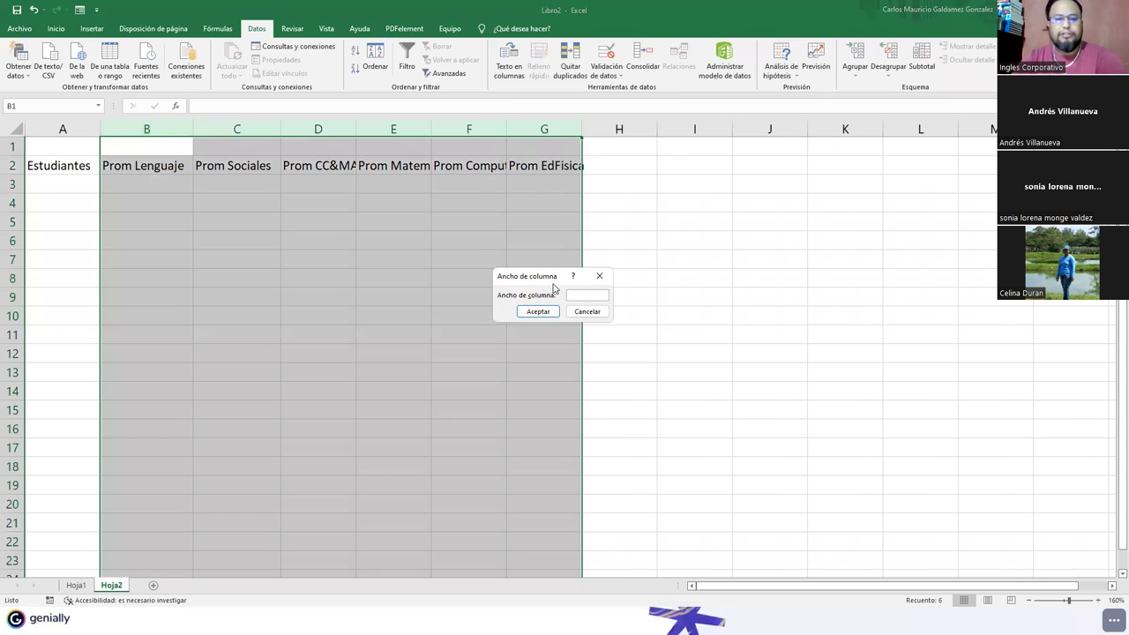
pyautogui.write('12')
pyautogui.press('Return')
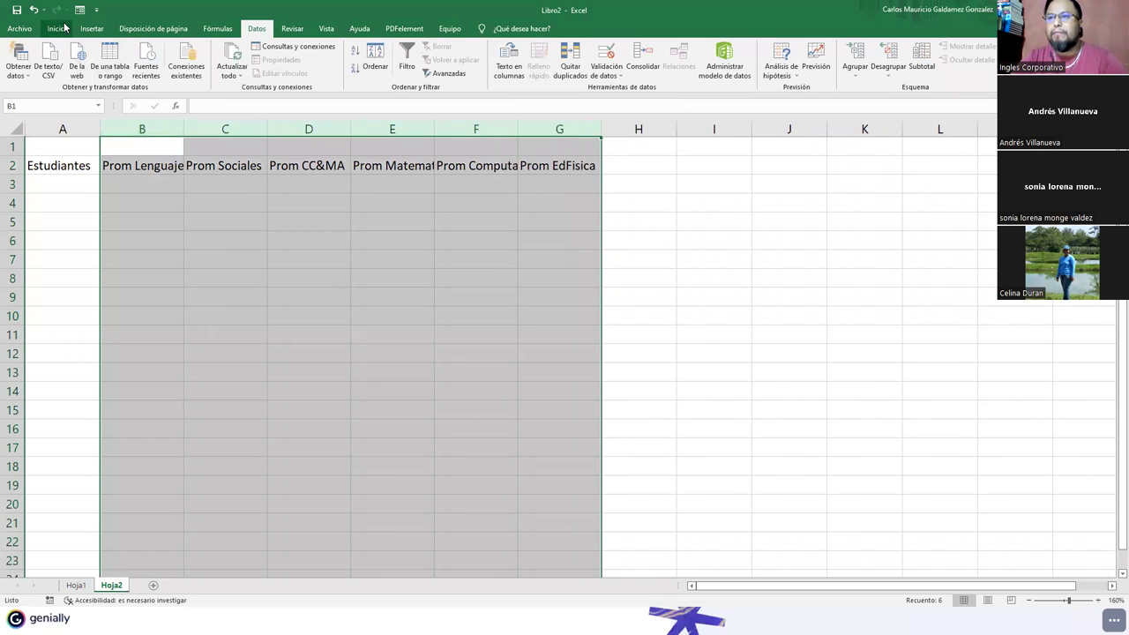
# Wrap, center and bold the B2:G2 headers, bold A2, and widen column A
pyautogui.click(55, 28)
pyautogui.click(347, 50)
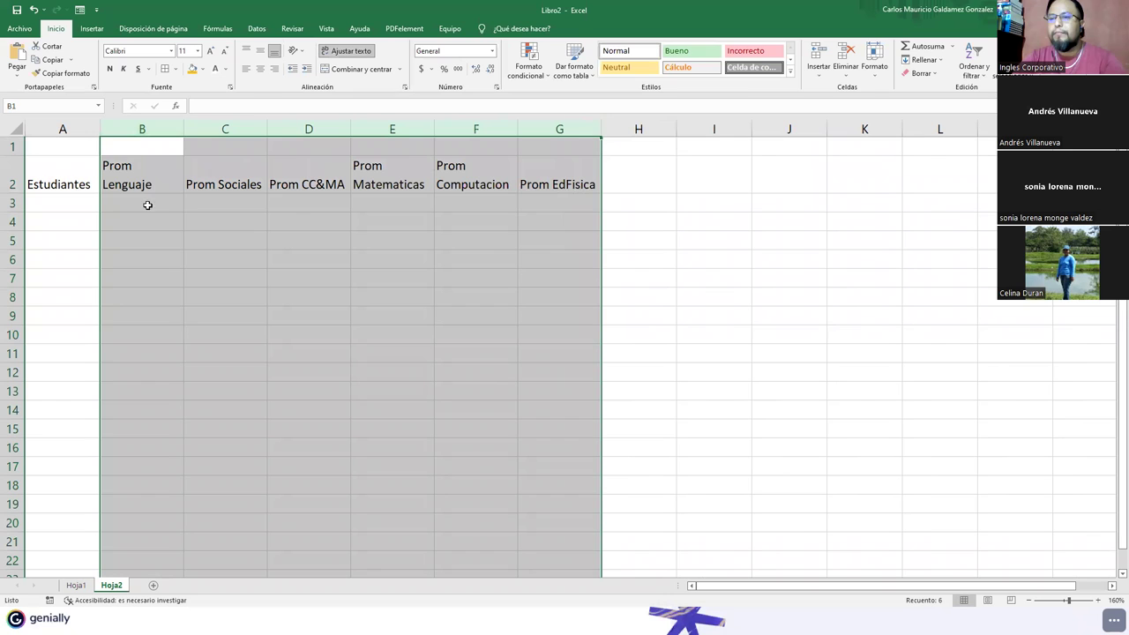
pyautogui.moveTo(139, 181); pyautogui.dragTo(564, 180)
pyautogui.click(260, 68)
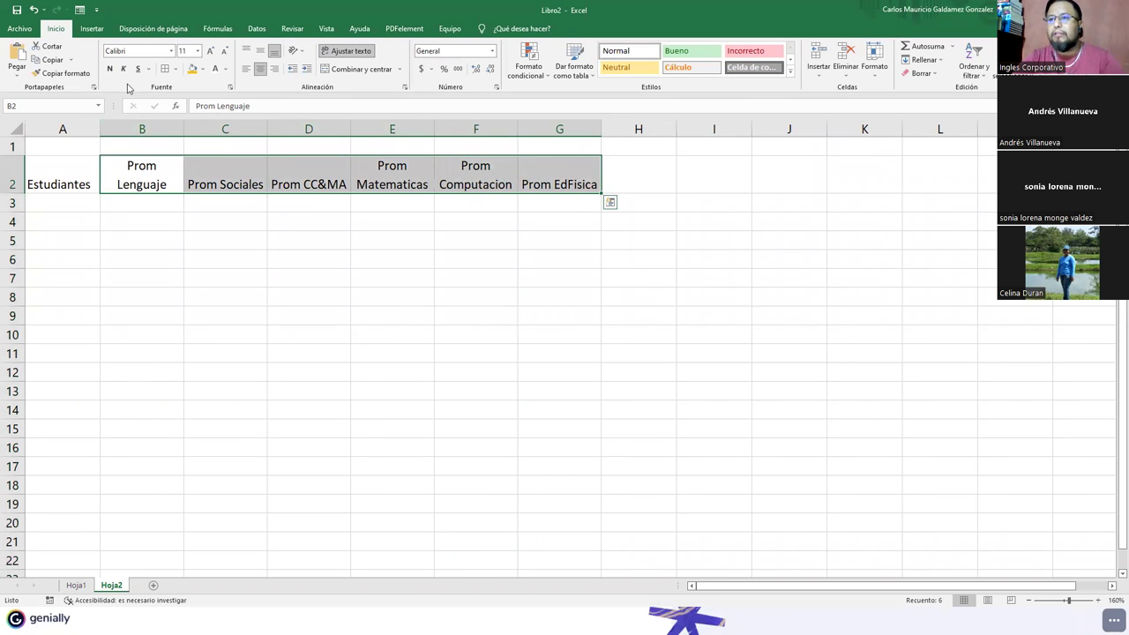
pyautogui.click(109, 68)
pyautogui.click(53, 177)
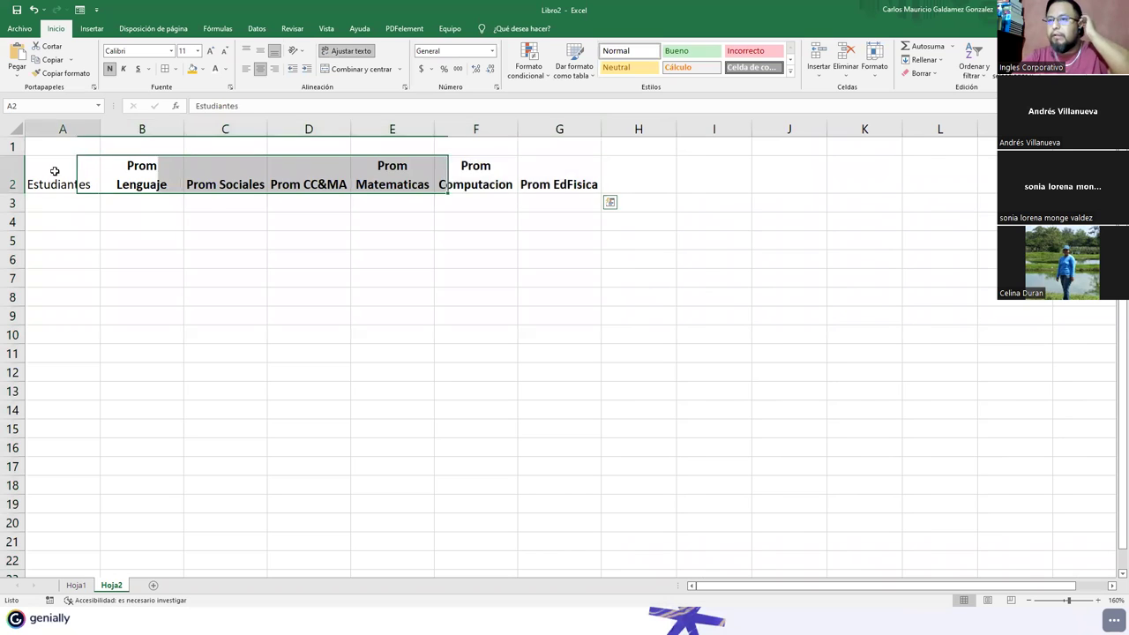
pyautogui.click(109, 68)
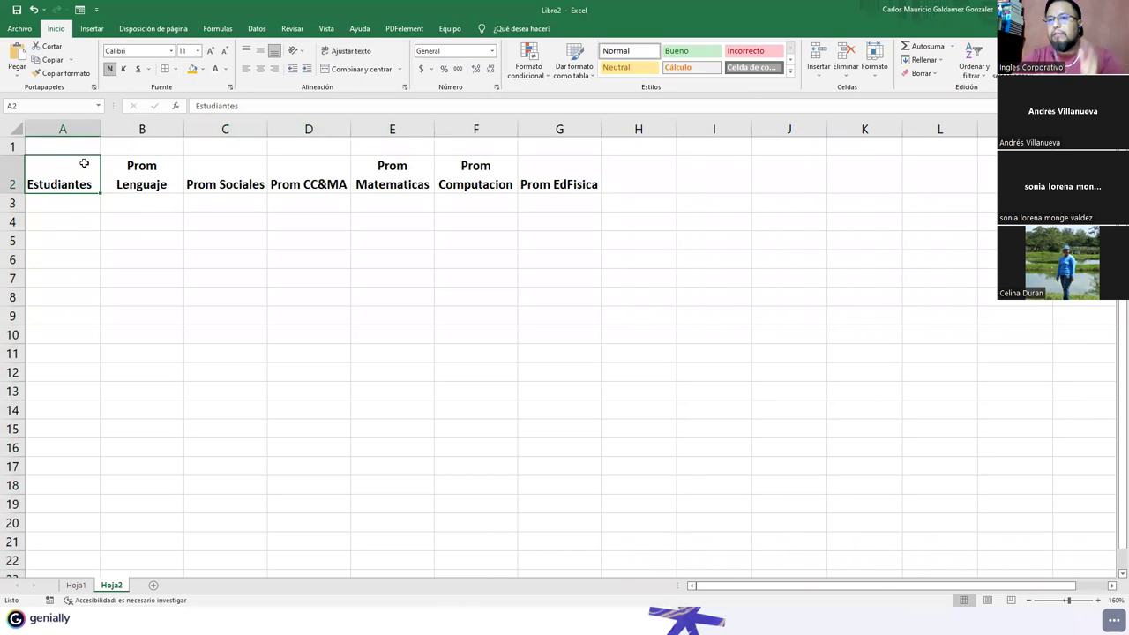
pyautogui.click(42, 203)
pyautogui.moveTo(97, 129); pyautogui.dragTo(119, 129)
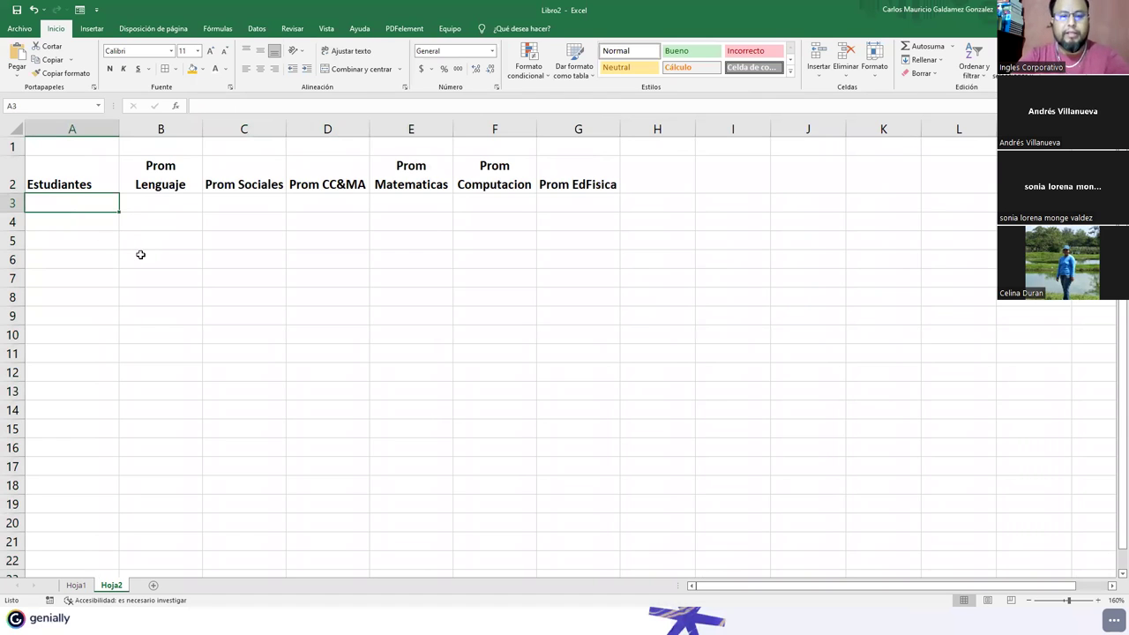
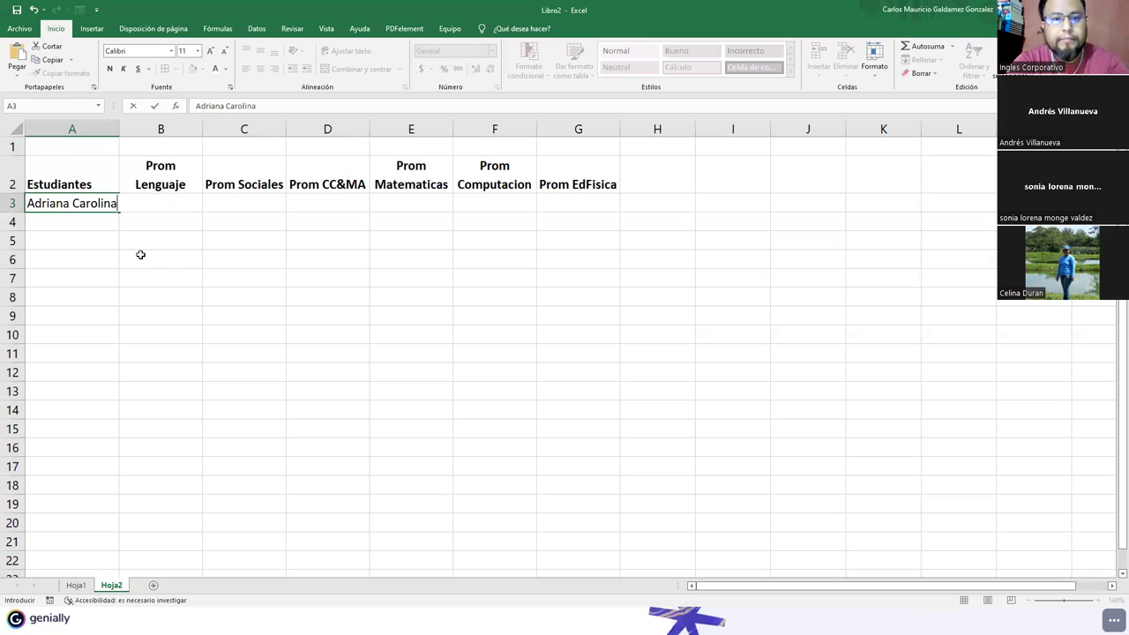
# Enter the first four students' full names in A3:A6
pyautogui.press('Return')
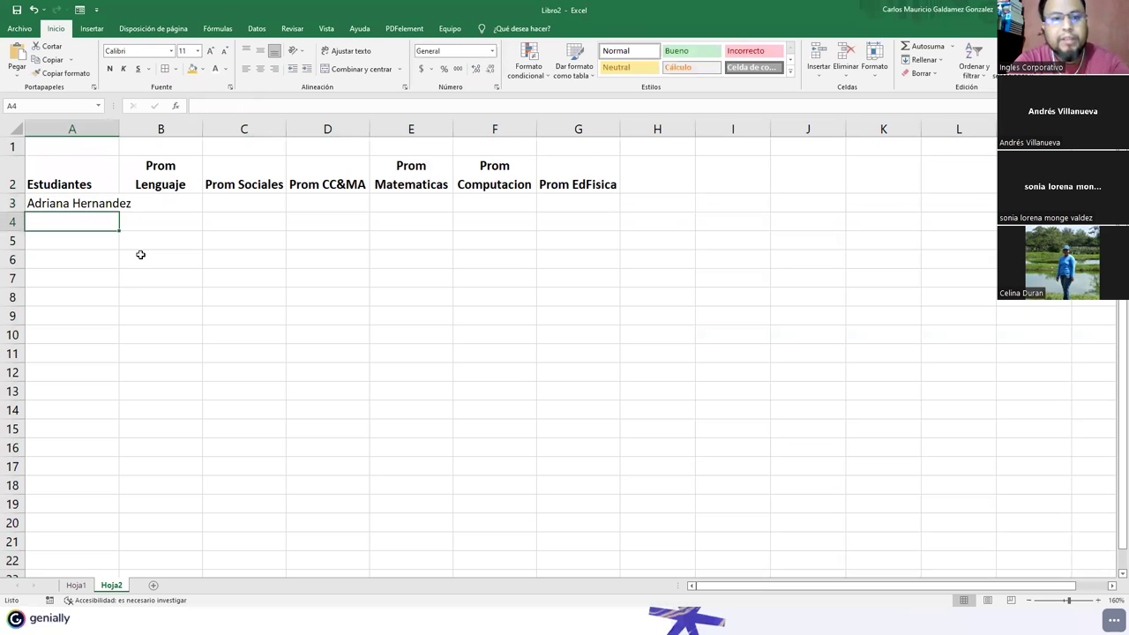
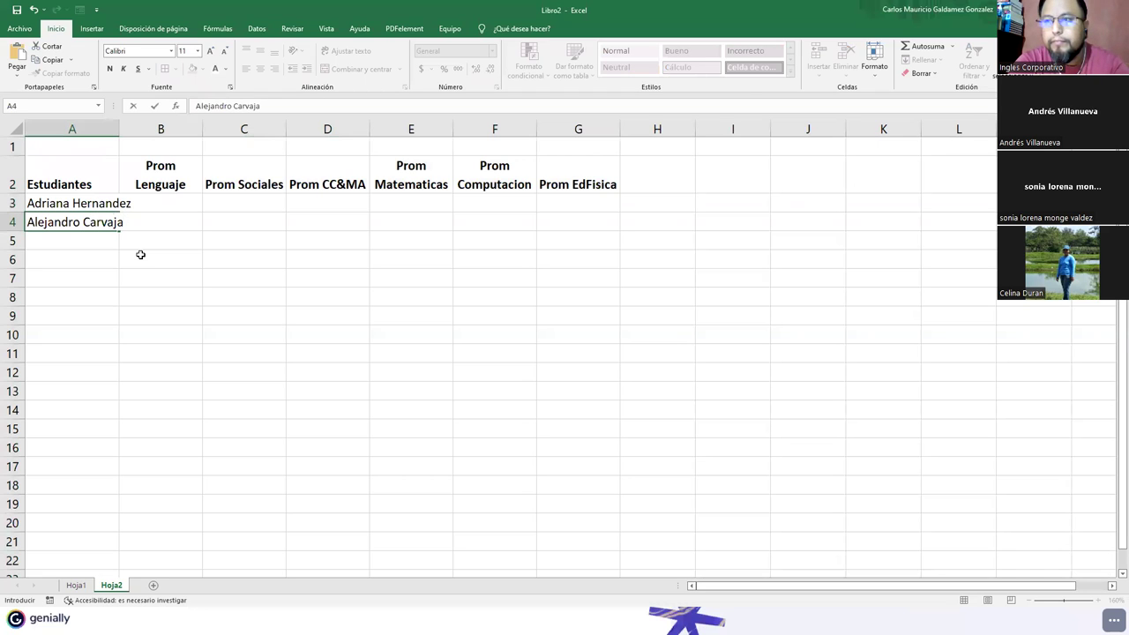
pyautogui.press('Return')
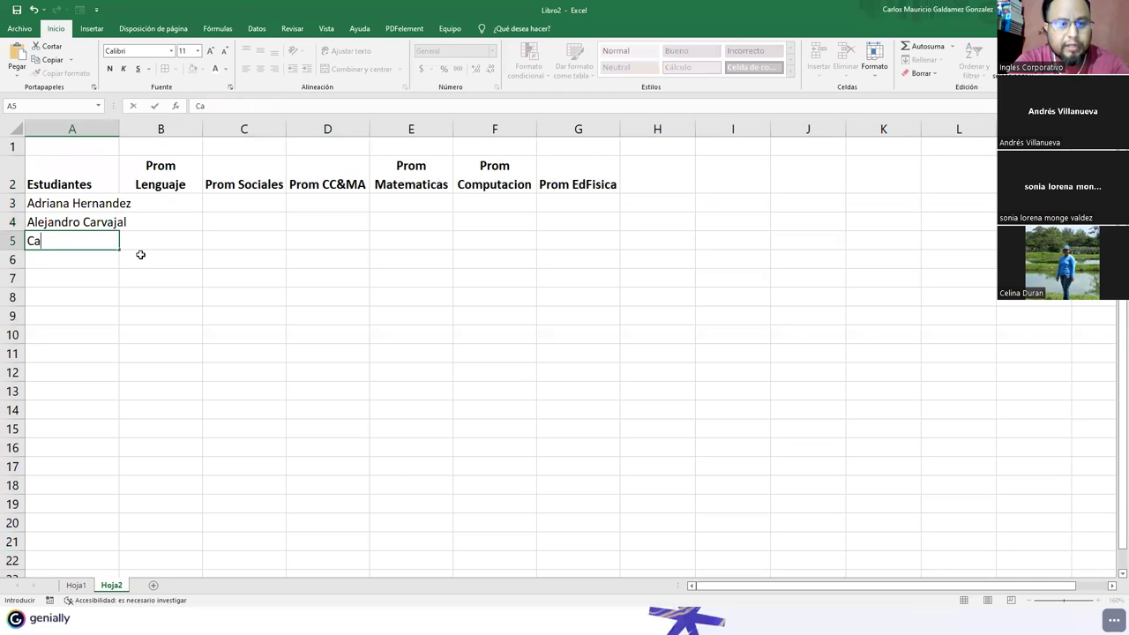
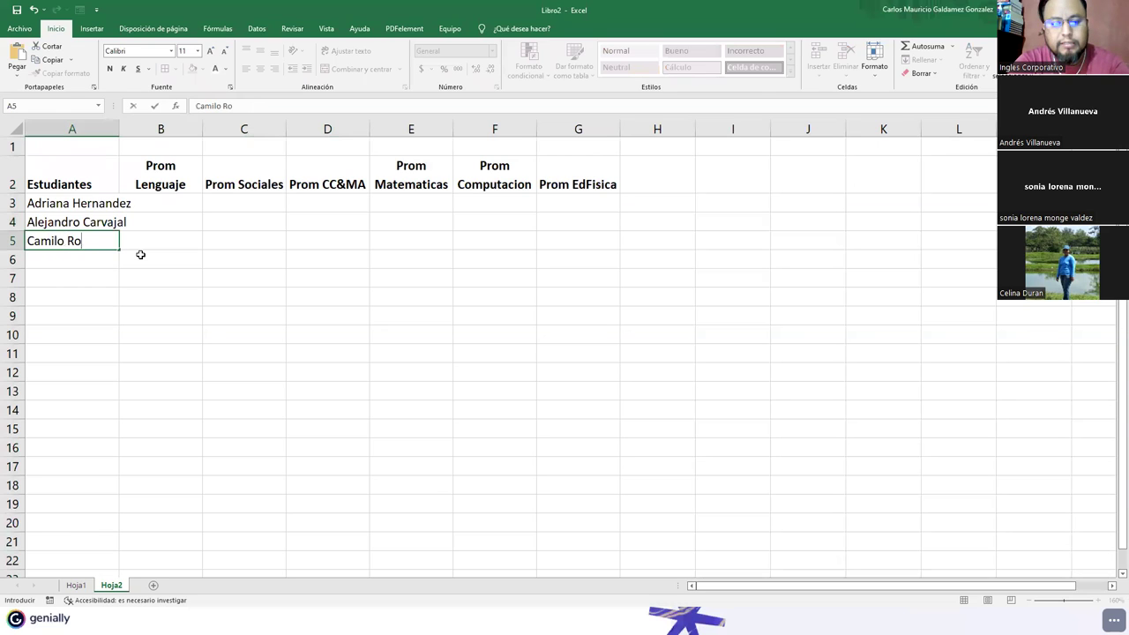
pyautogui.press('Return')
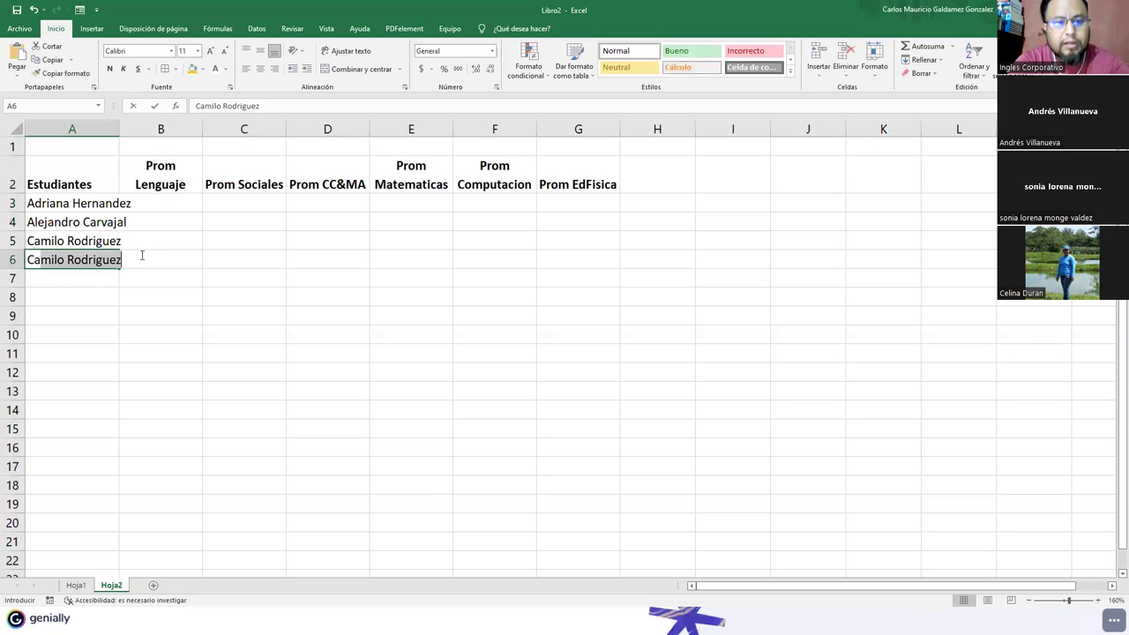
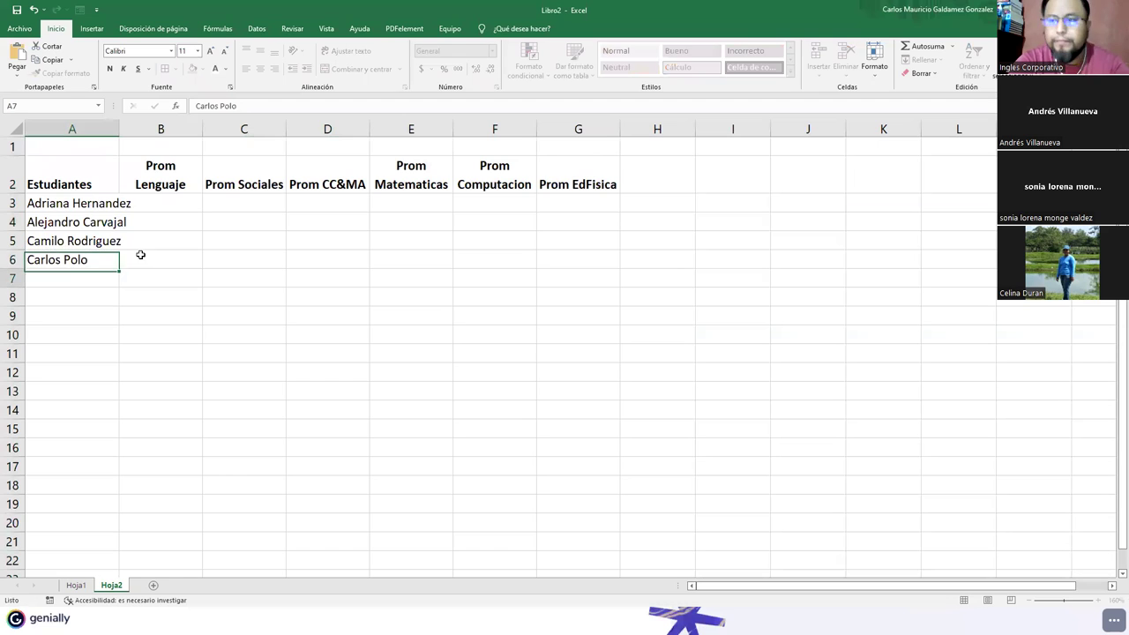
pyautogui.press('Return')
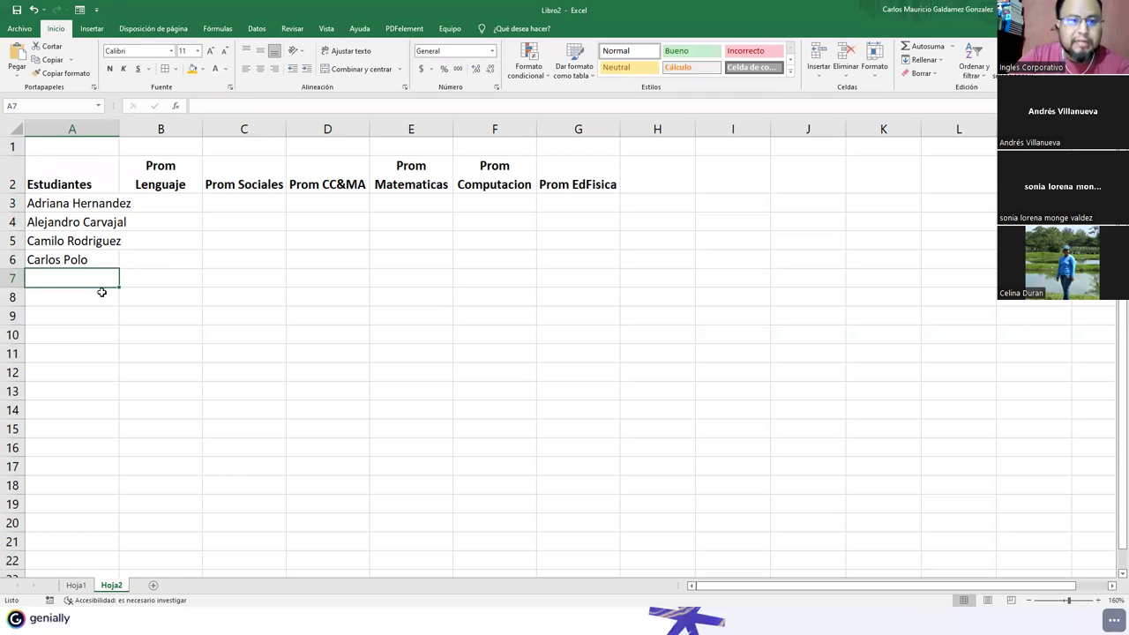
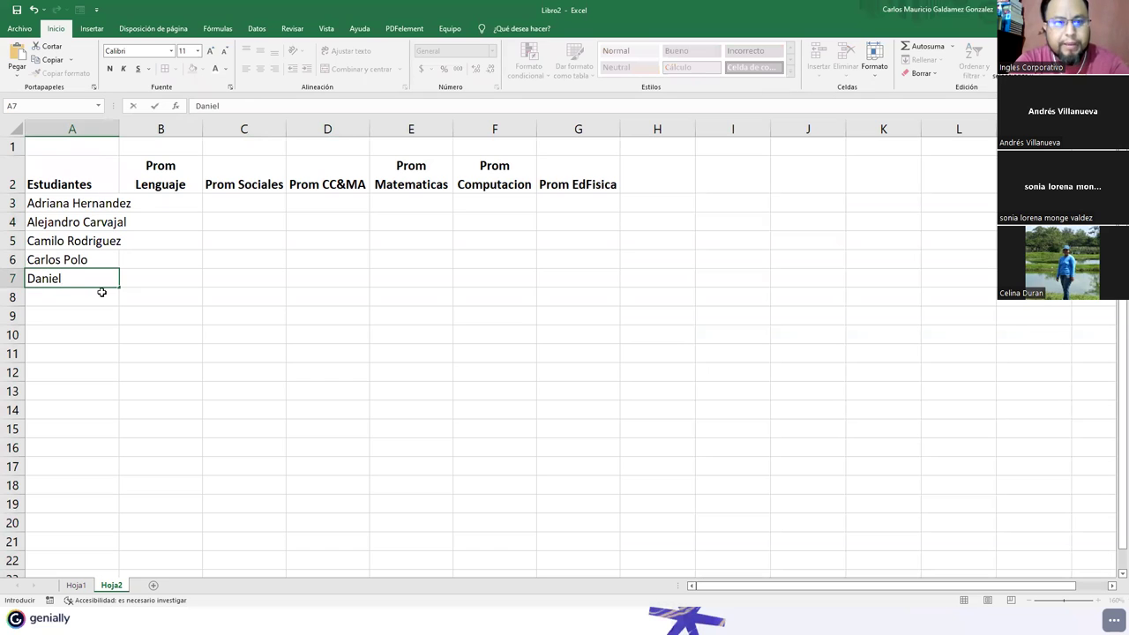
# Add the fifth and sixth student names in A7:A8, fixing the row 7 surname and clearing B7
pyautogui.press('Tab')
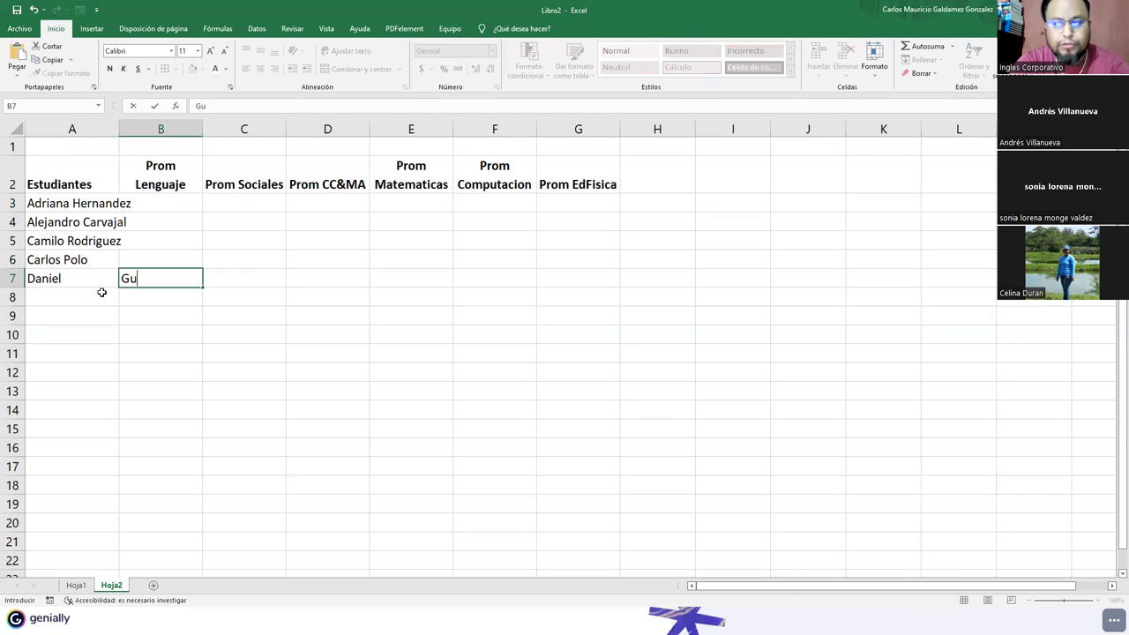
pyautogui.press('Return')
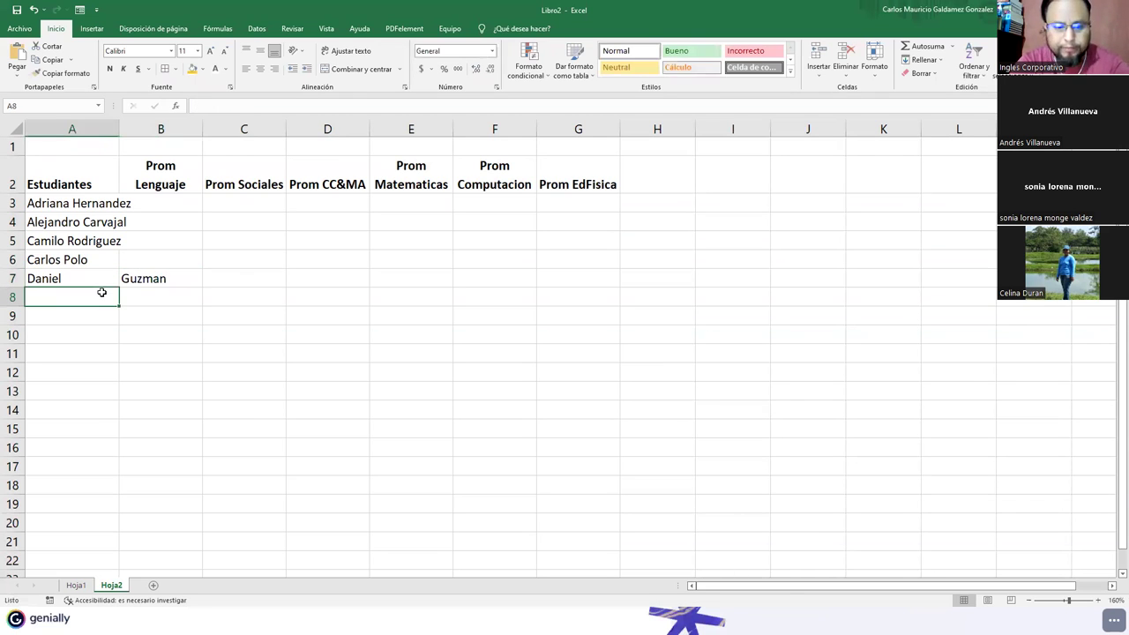
pyautogui.press('Up')
pyautogui.press('F2')
pyautogui.press('Return')
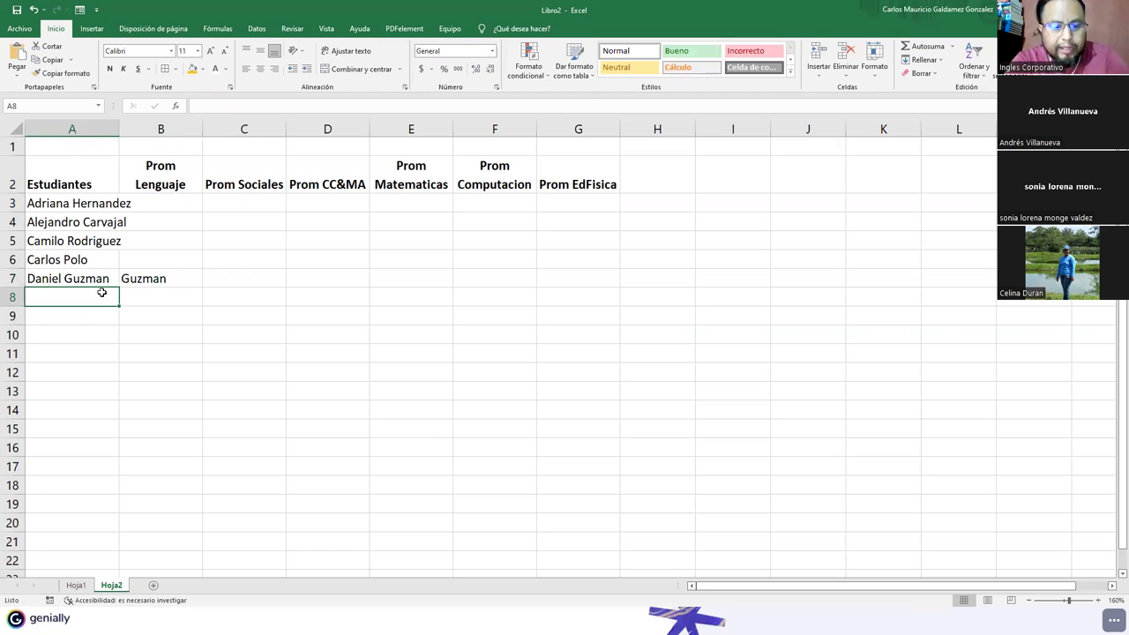
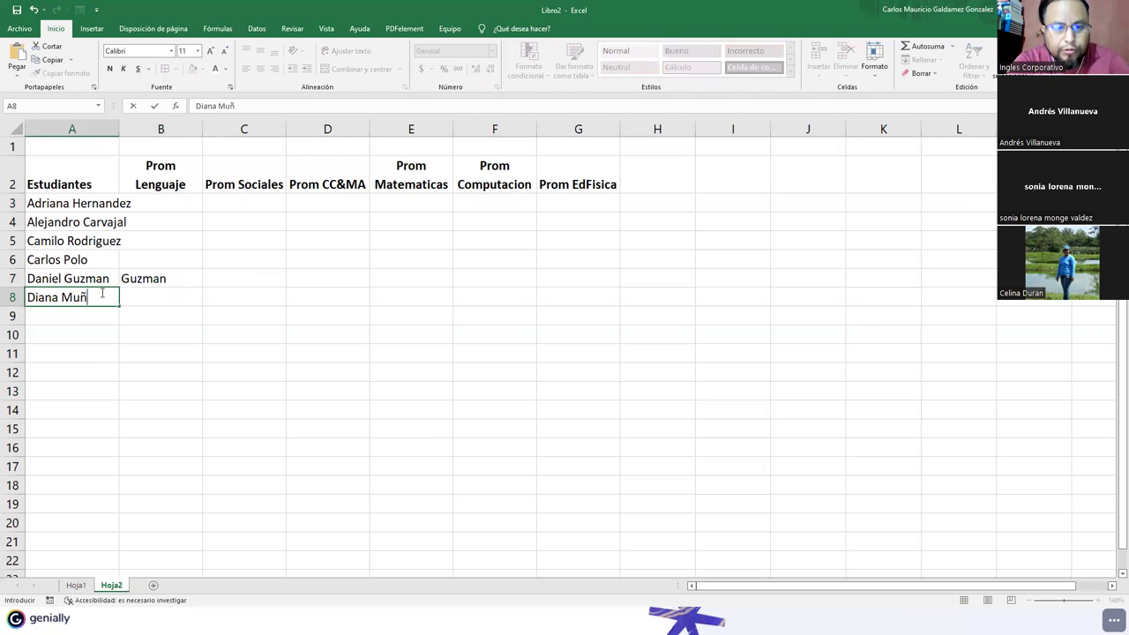
pyautogui.press('Return')
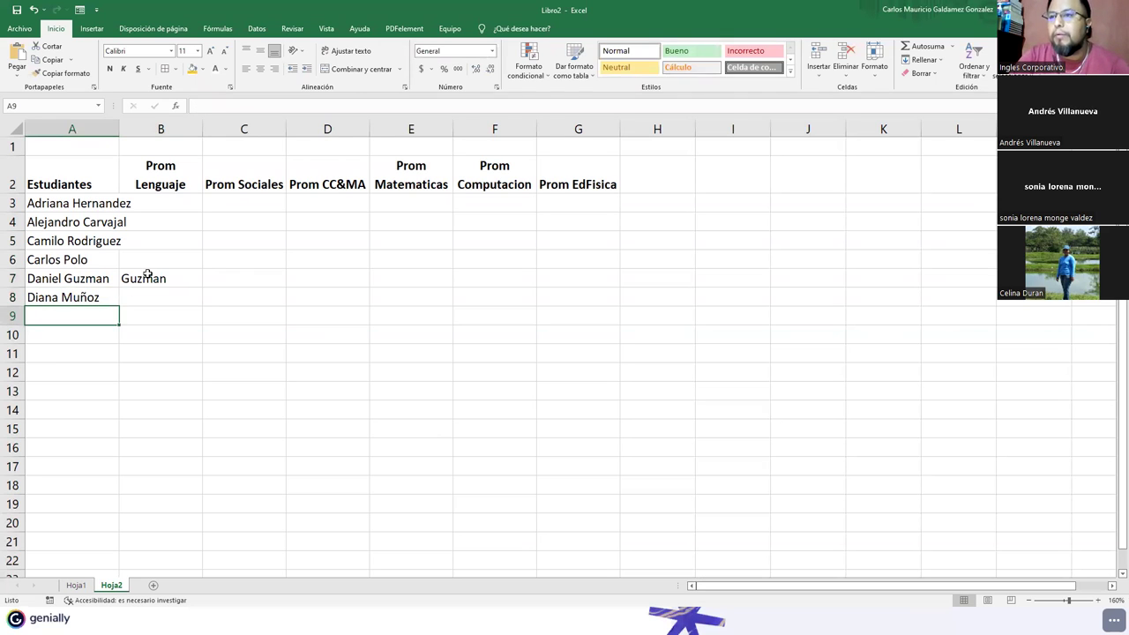
pyautogui.click(148, 274)
pyautogui.press('Delete')
# Autofit column A and enter two more student names in A9 and A10
pyautogui.doubleClick(118, 128)
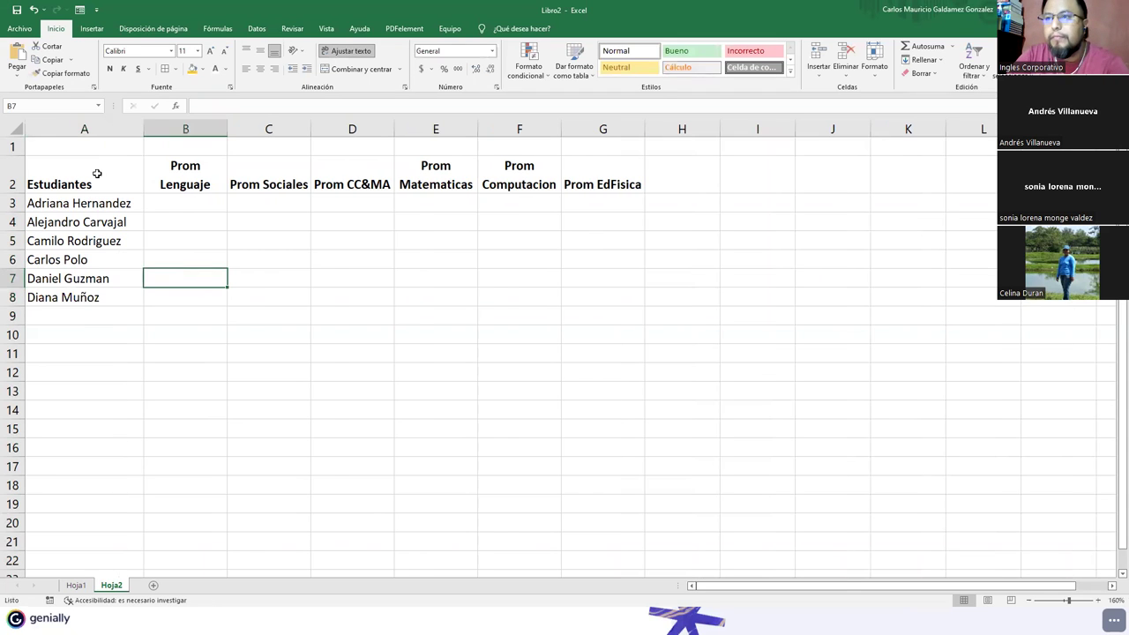
pyautogui.moveTo(80, 203); pyautogui.dragTo(83, 296)
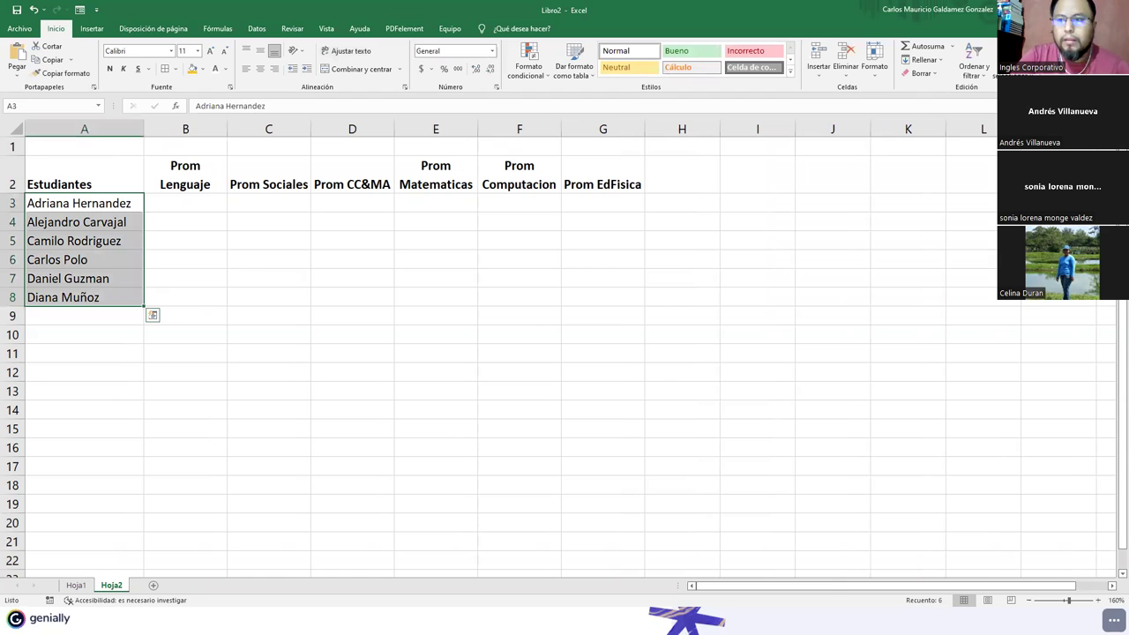
pyautogui.click(83, 318)
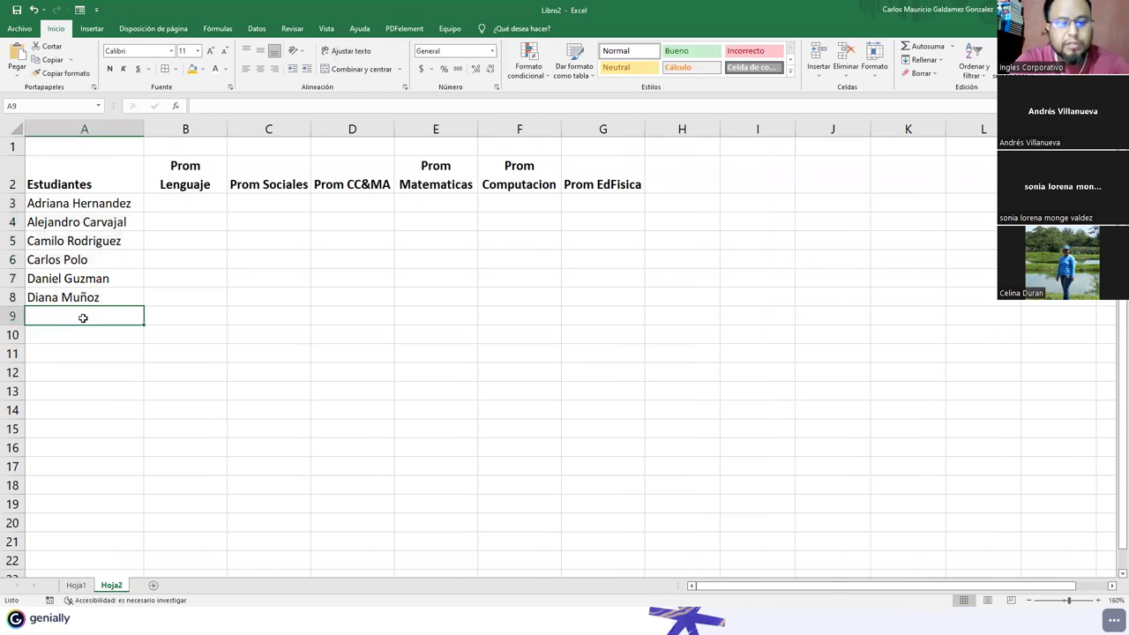
pyautogui.press('Return')
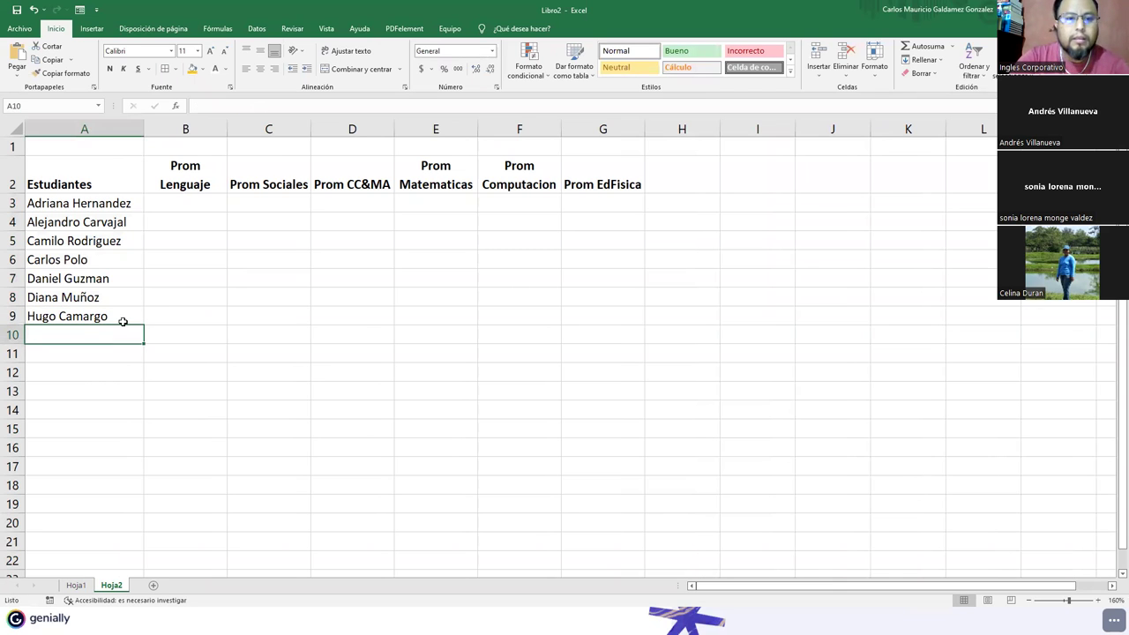
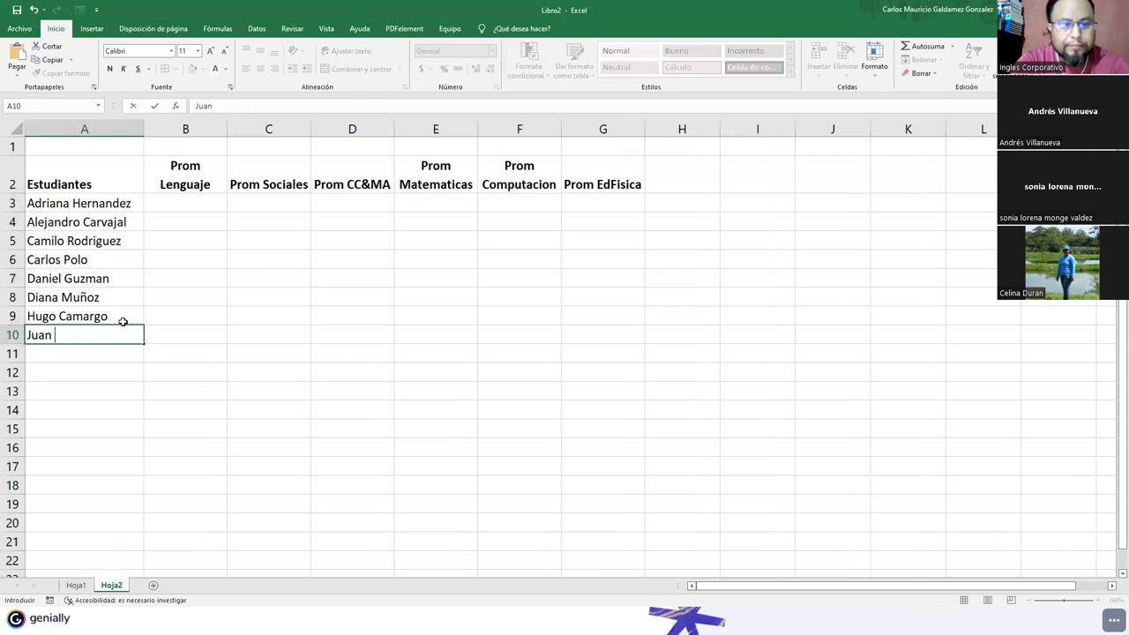
pyautogui.press('Return')
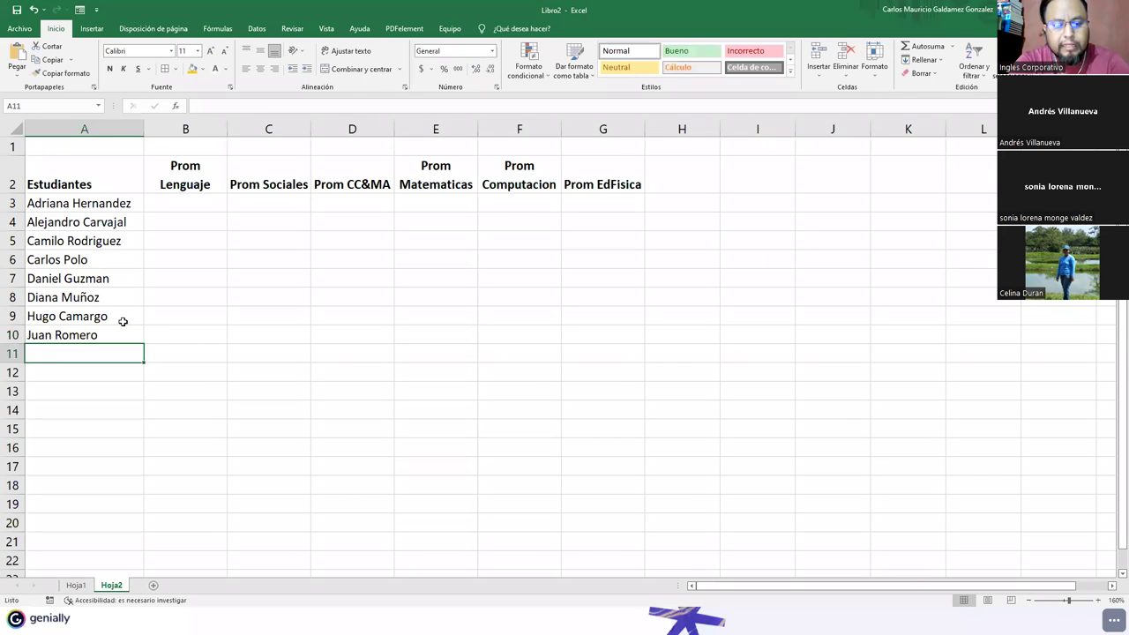
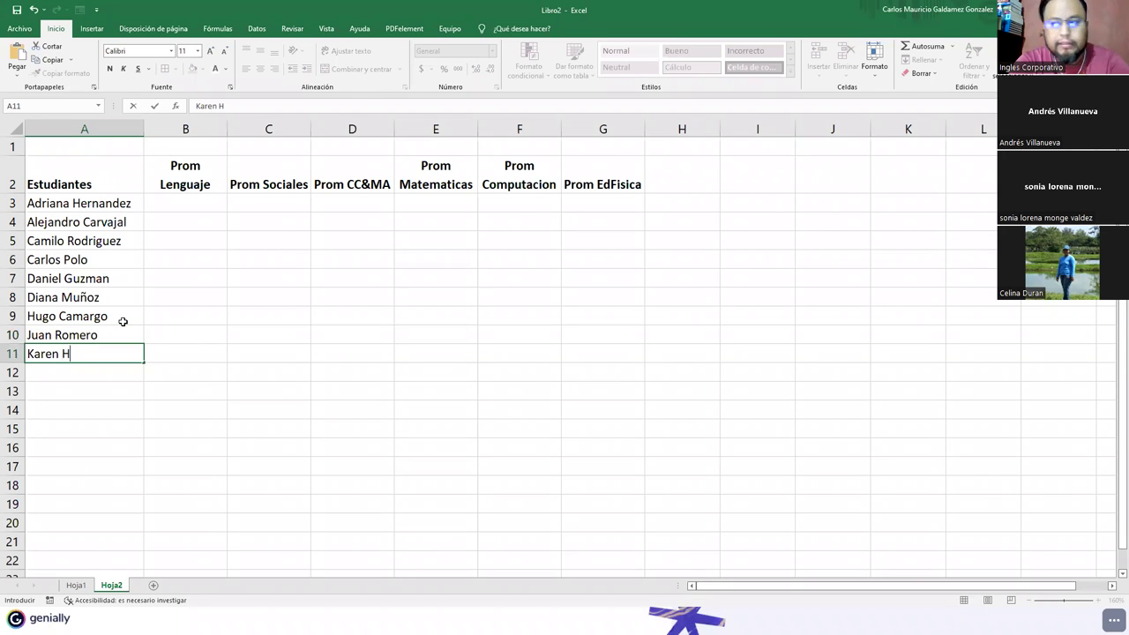
# Add the last two student names in A11 and A12
pyautogui.press('Return')
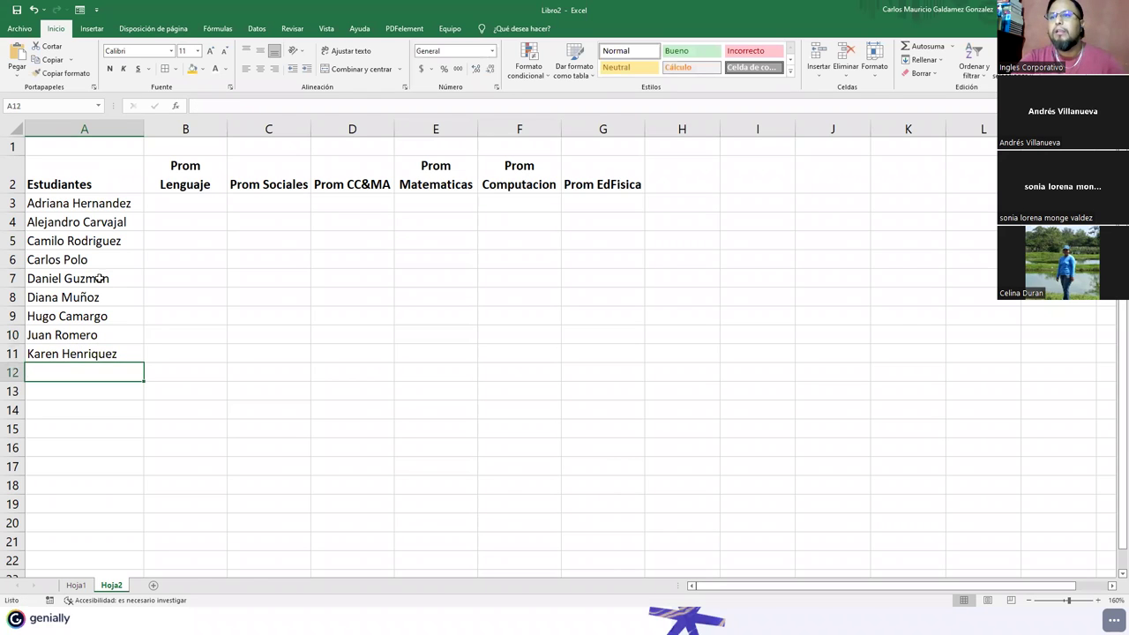
pyautogui.moveTo(80, 203); pyautogui.dragTo(78, 355)
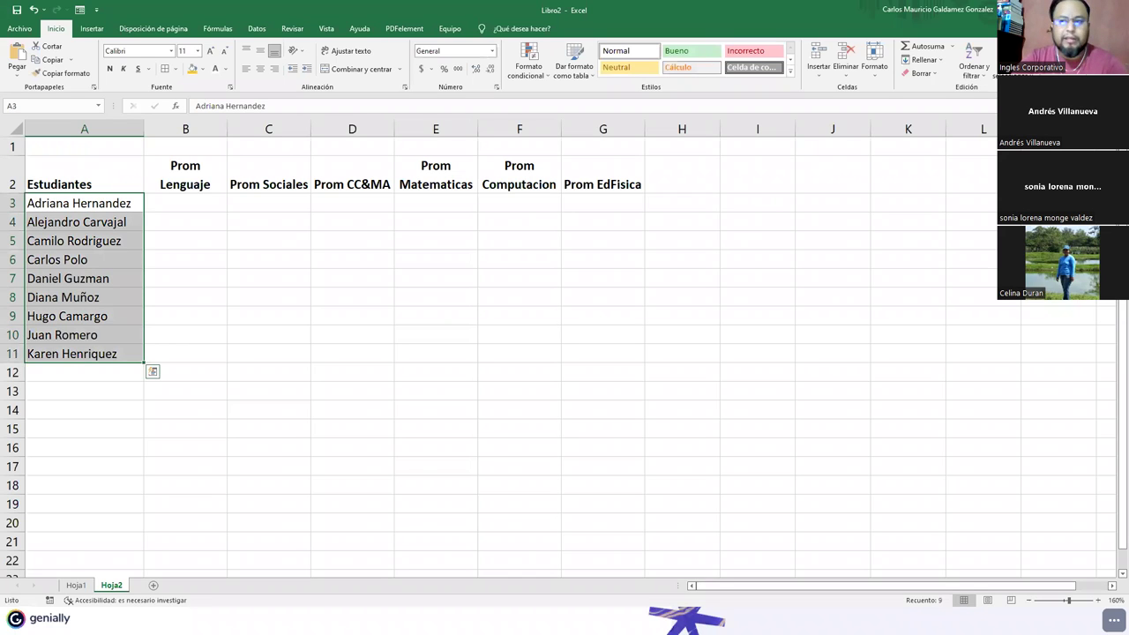
pyautogui.click(45, 374)
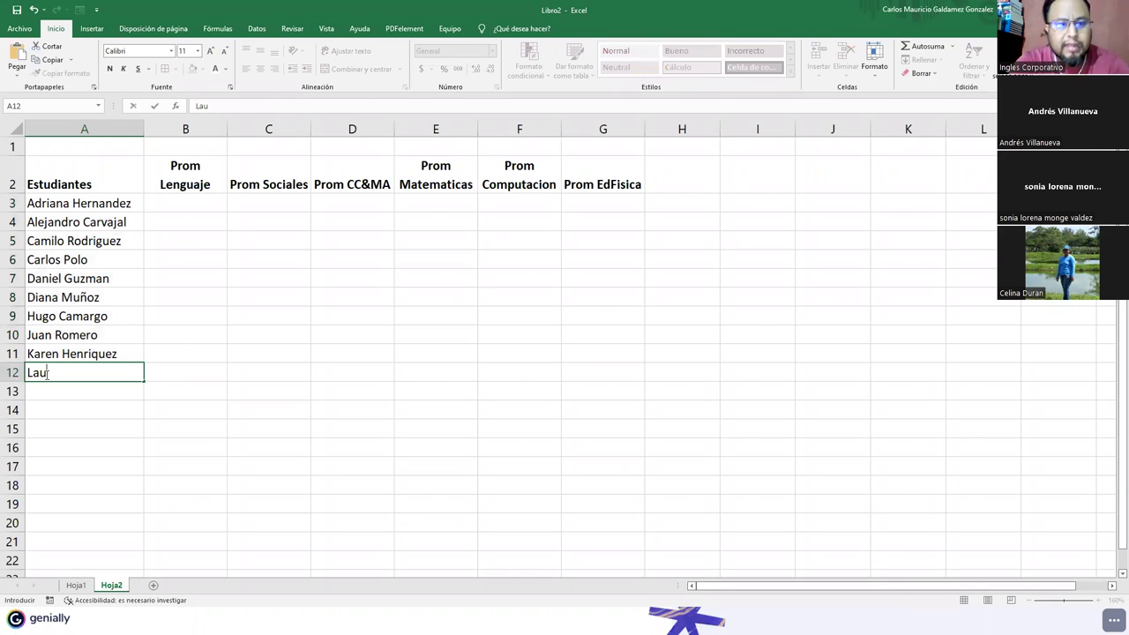
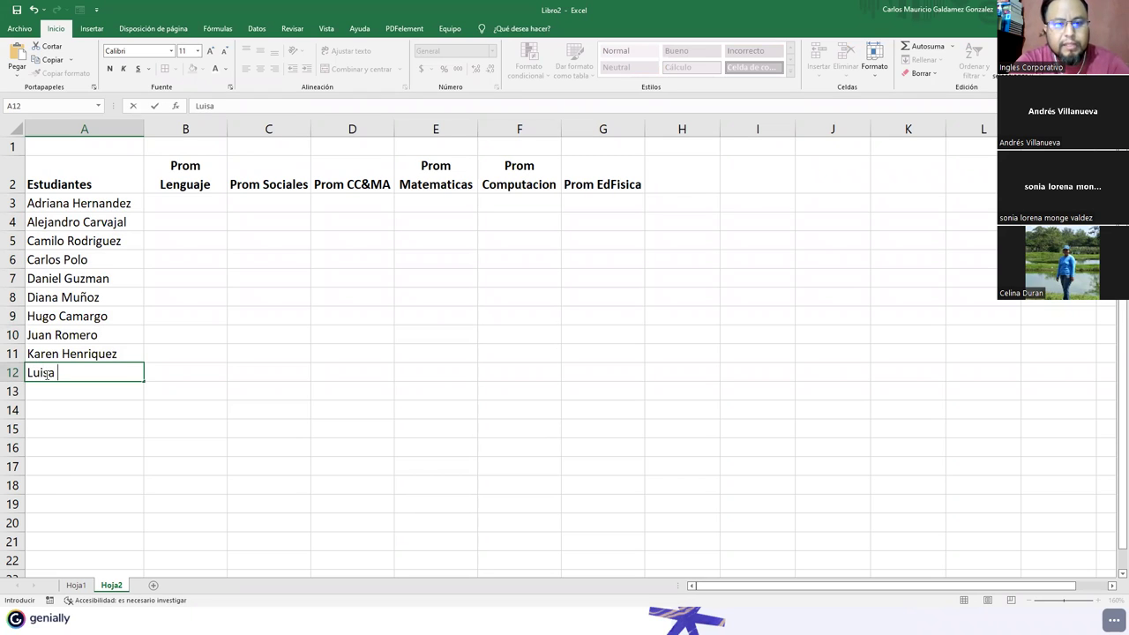
pyautogui.press('Return')
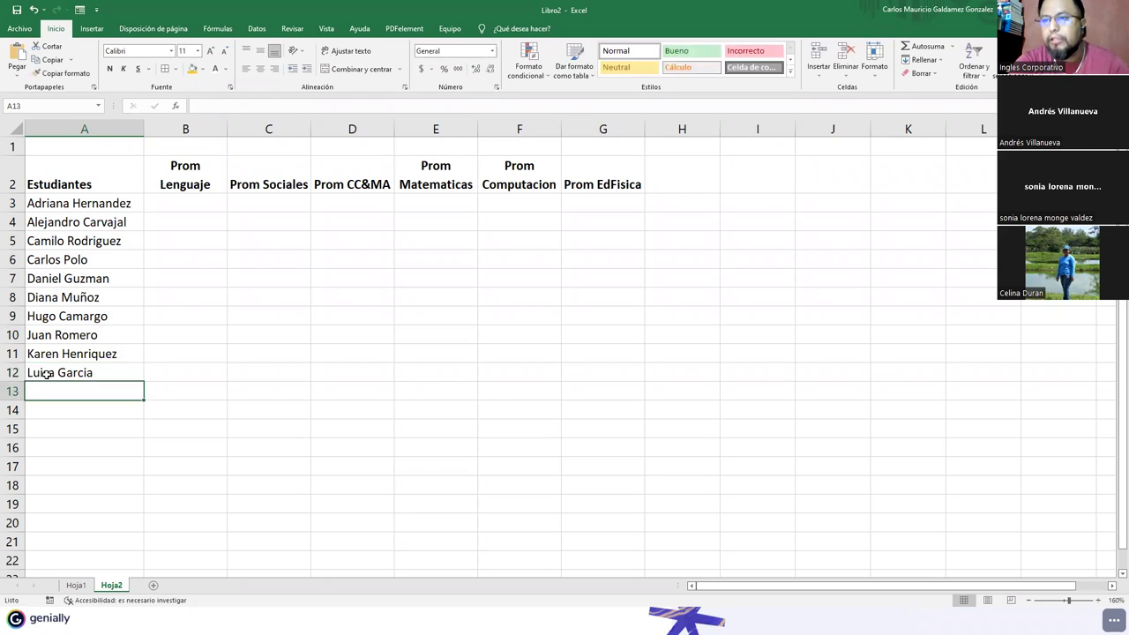
pyautogui.click(172, 203)
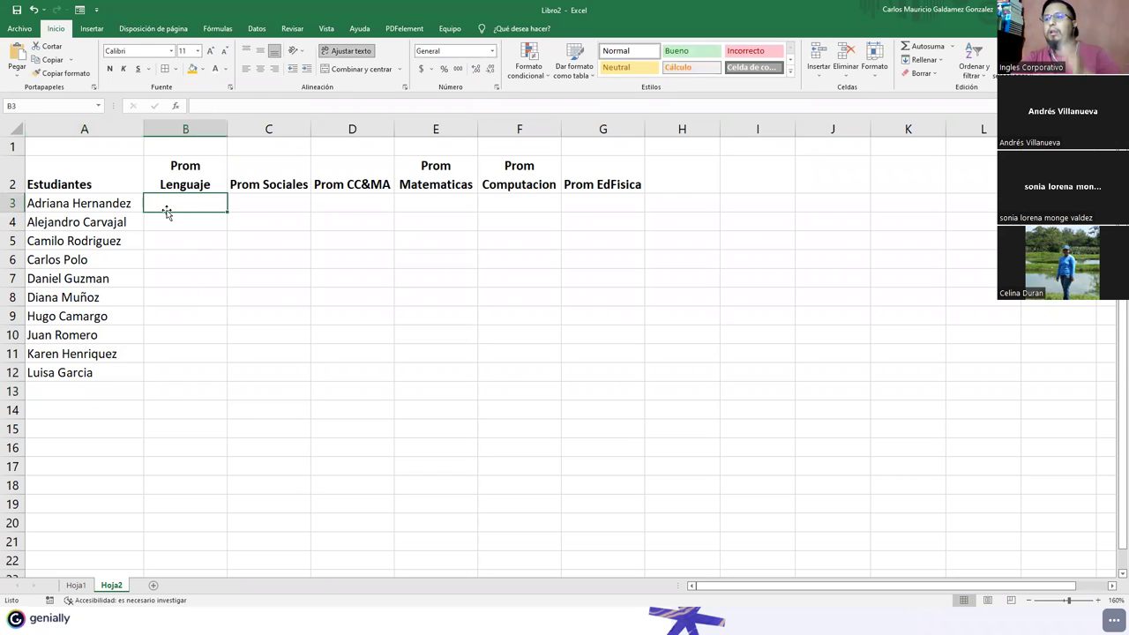
# Format grade cells B3:G12 as Número with 1 decimal place
pyautogui.moveTo(204, 232); pyautogui.dragTo(591, 370)
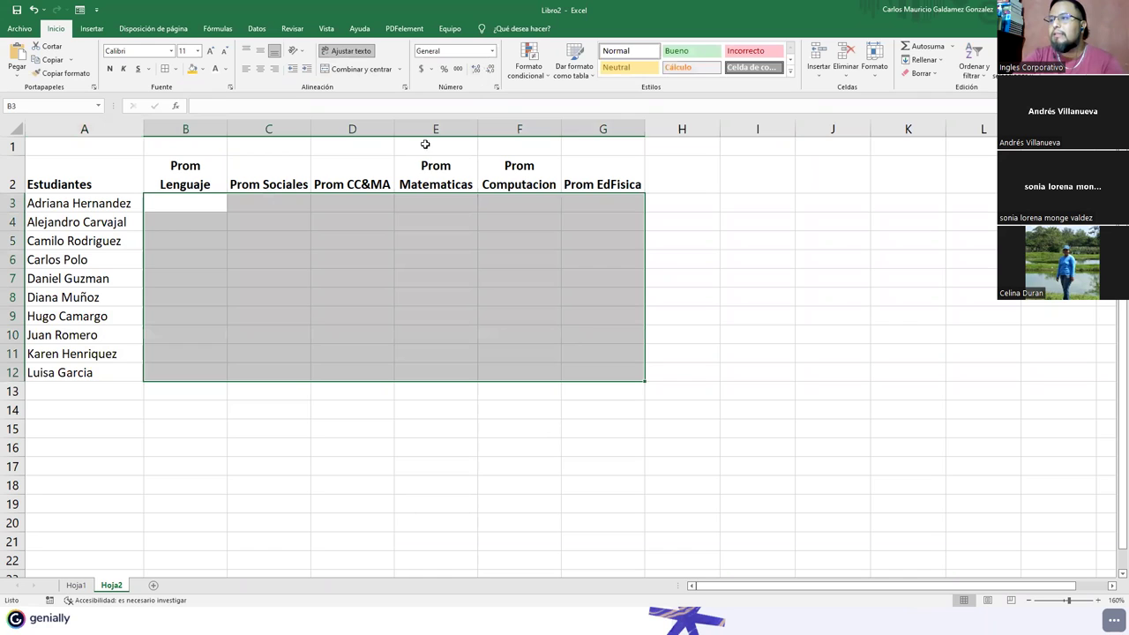
pyautogui.click(491, 50)
pyautogui.click(473, 96)
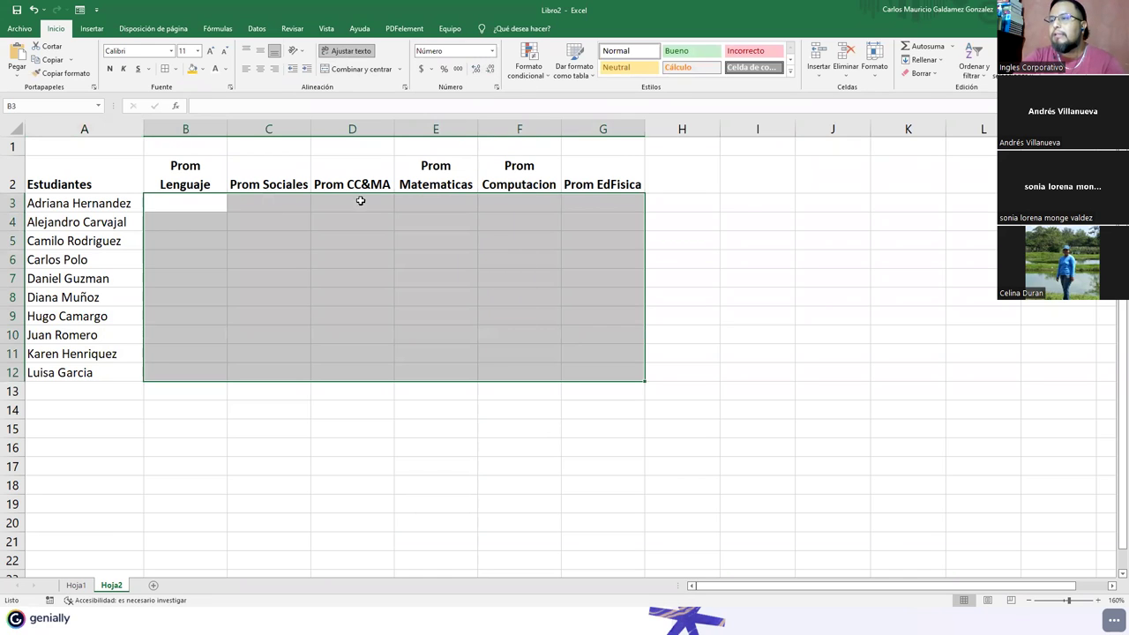
pyautogui.click(497, 87)
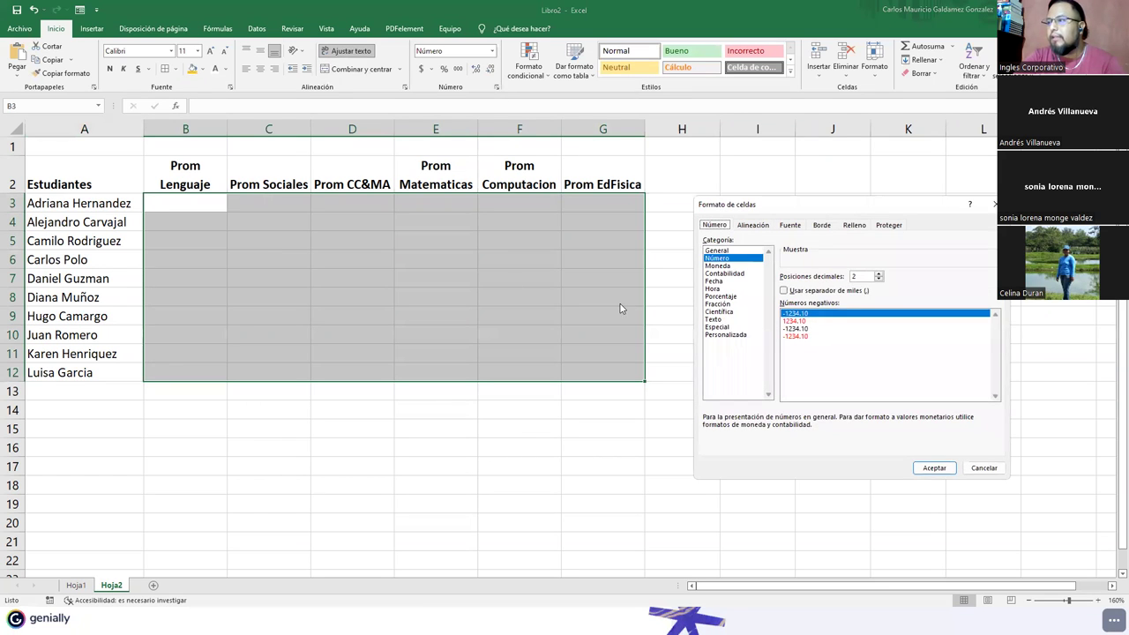
pyautogui.click(879, 279)
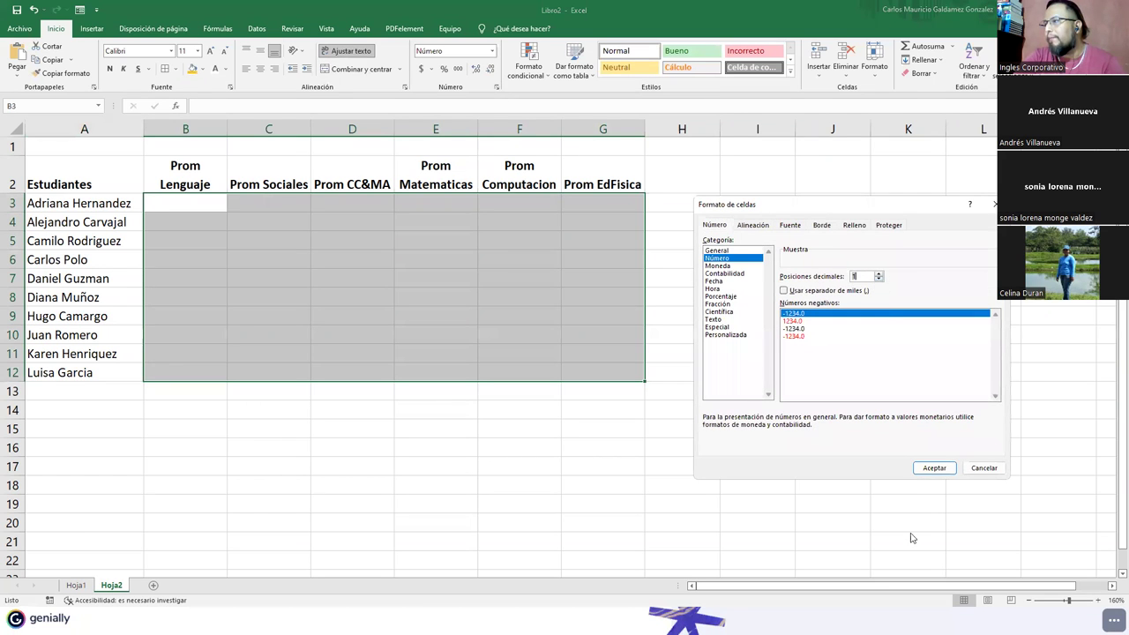
pyautogui.click(933, 469)
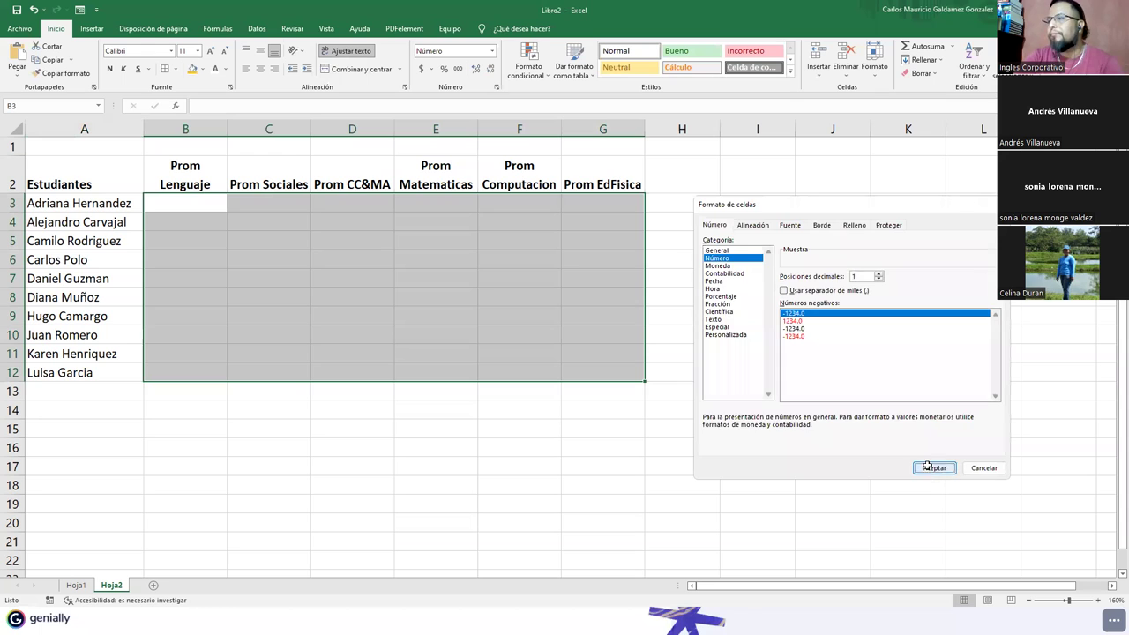
pyautogui.click(194, 199)
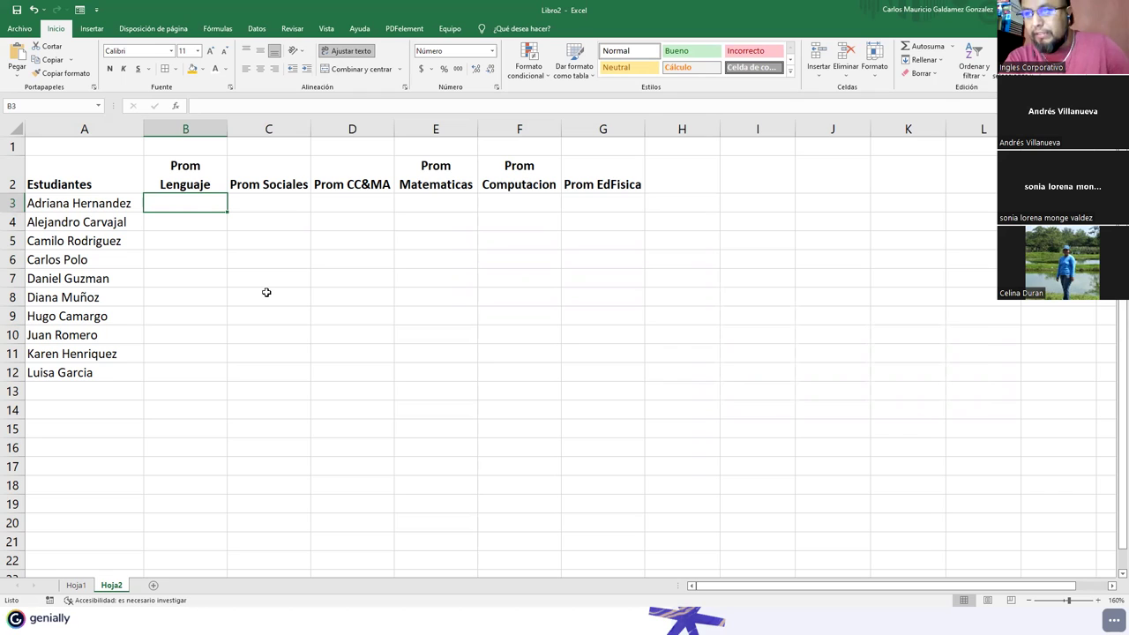
# Enter the first student's grades 8.5, 9.4, 10, 98, 10, 10 across B3:G3
pyautogui.press('Right')
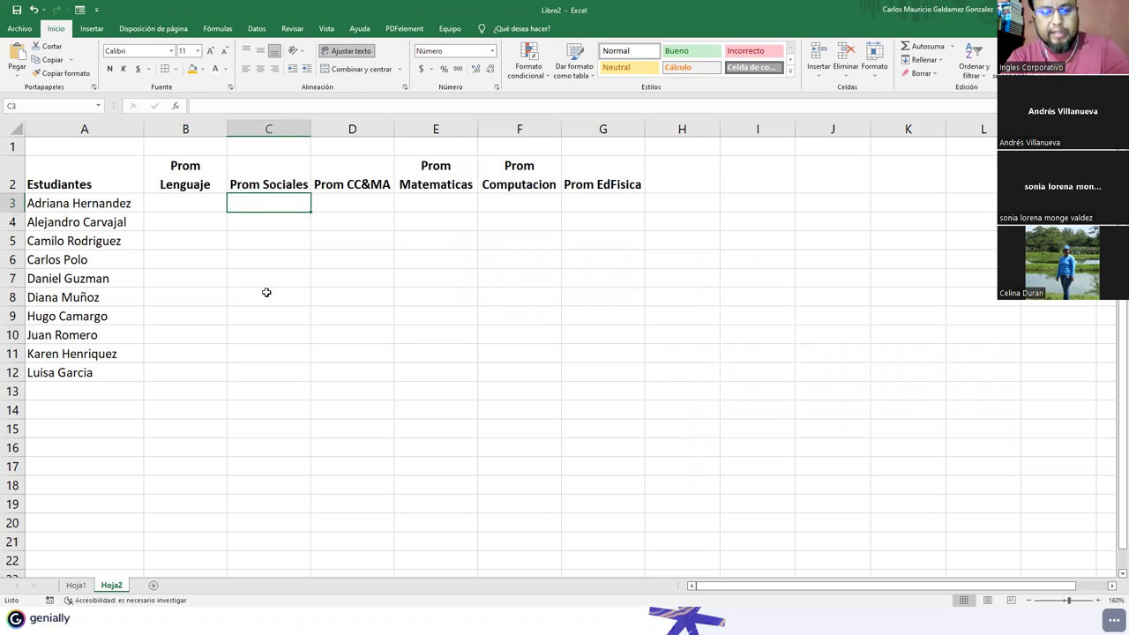
pyautogui.press('Right')
pyautogui.press('Left')
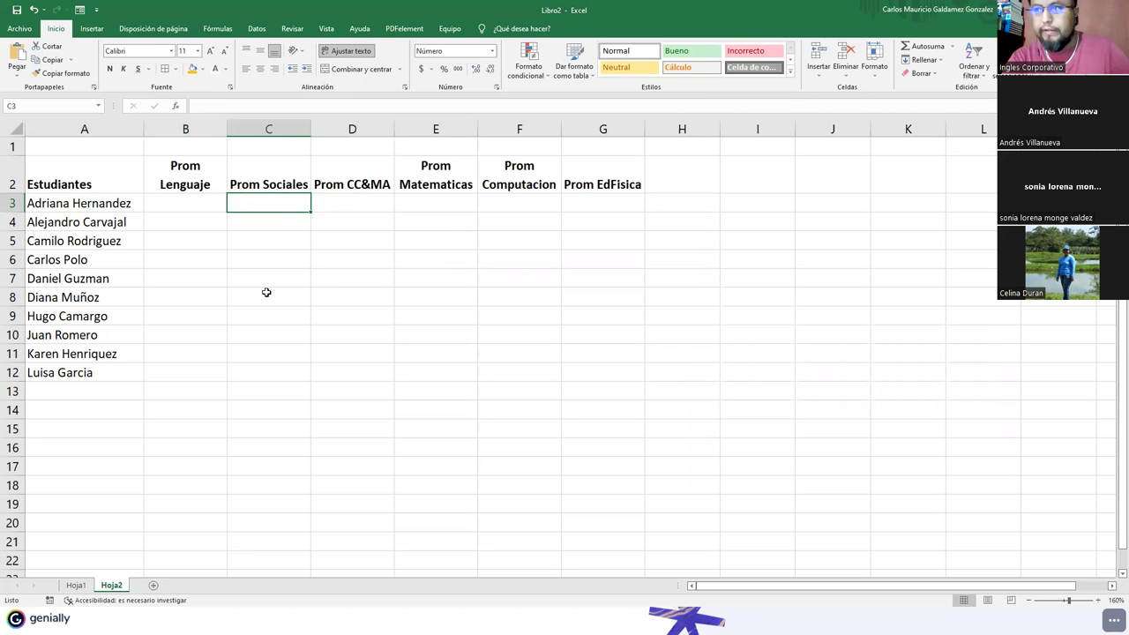
pyautogui.press('Left')
pyautogui.write('5')
pyautogui.press('Tab')
pyautogui.write('9.')
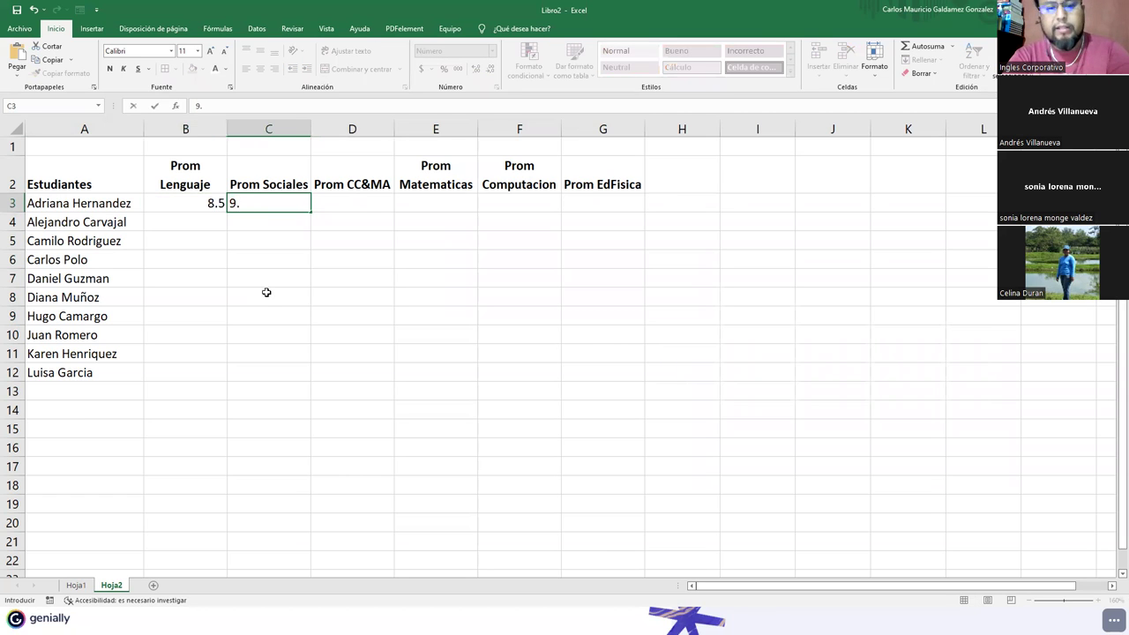
pyautogui.write('4')
pyautogui.press('Tab')
pyautogui.write('10')
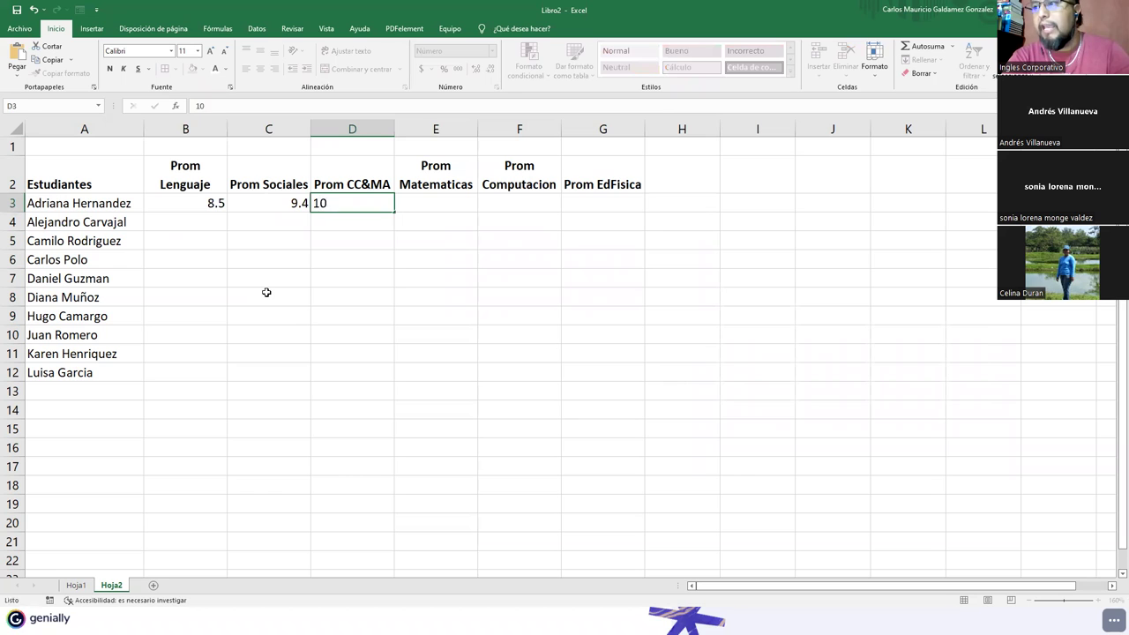
pyautogui.press('Tab')
pyautogui.write('9')
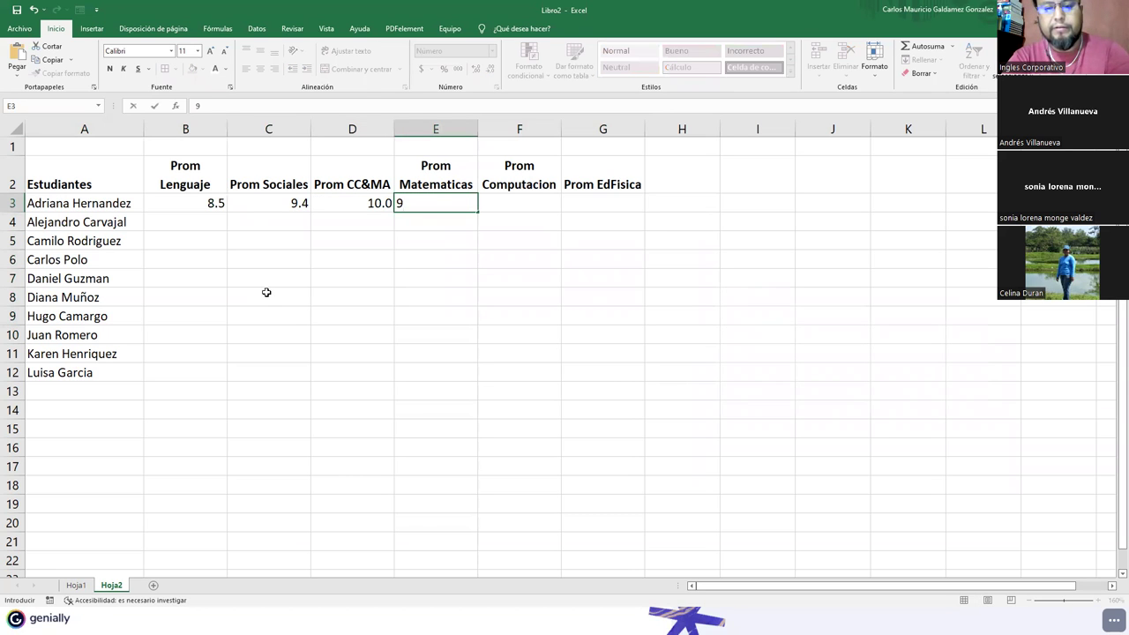
pyautogui.press('Tab')
pyautogui.write('10')
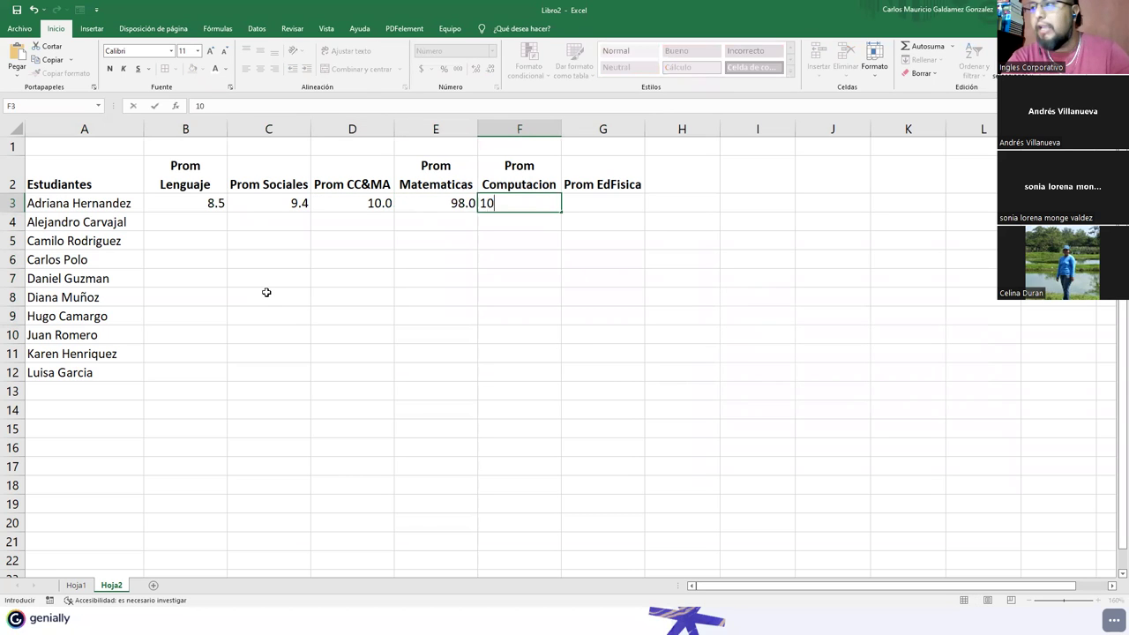
pyautogui.press('Tab')
pyautogui.write('10')
pyautogui.press('Return')
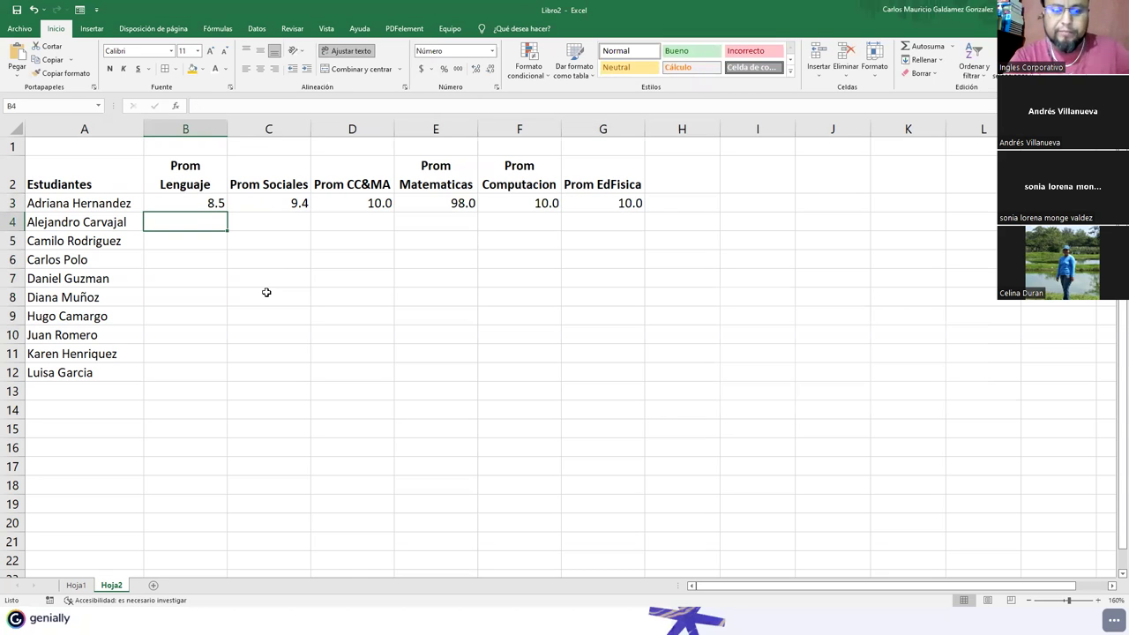
# Enter Prom Lenguaje grades 6.7, 8.5, 8, 9, 6.9, 6, 8, 10, 9 down B4:B12
pyautogui.write('6.7')
pyautogui.press('Return')
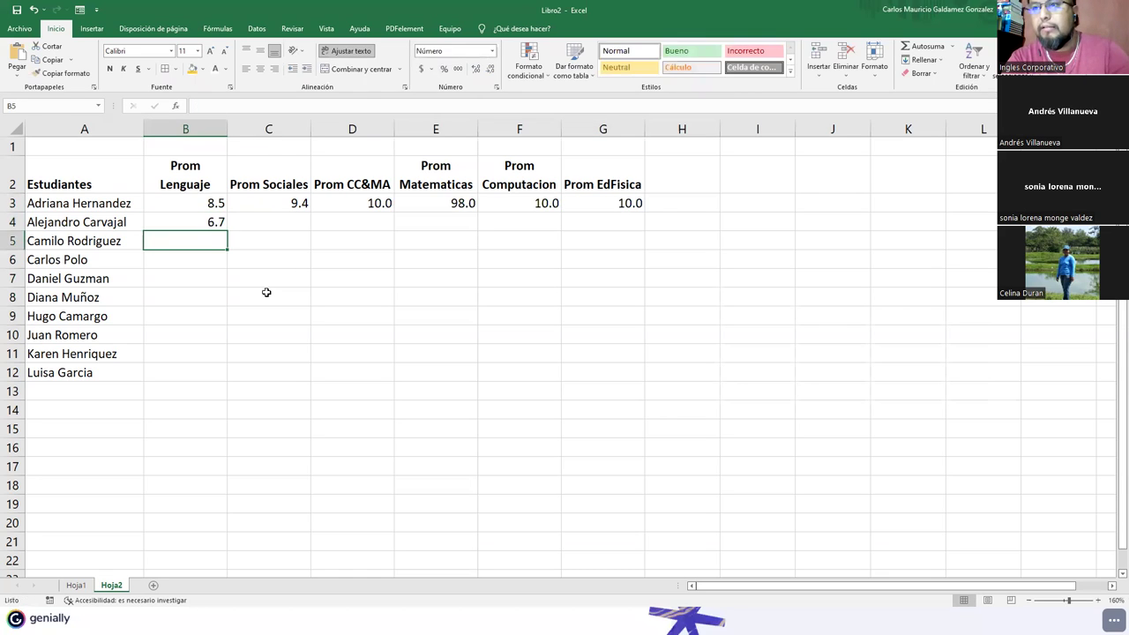
pyautogui.write('8.5')
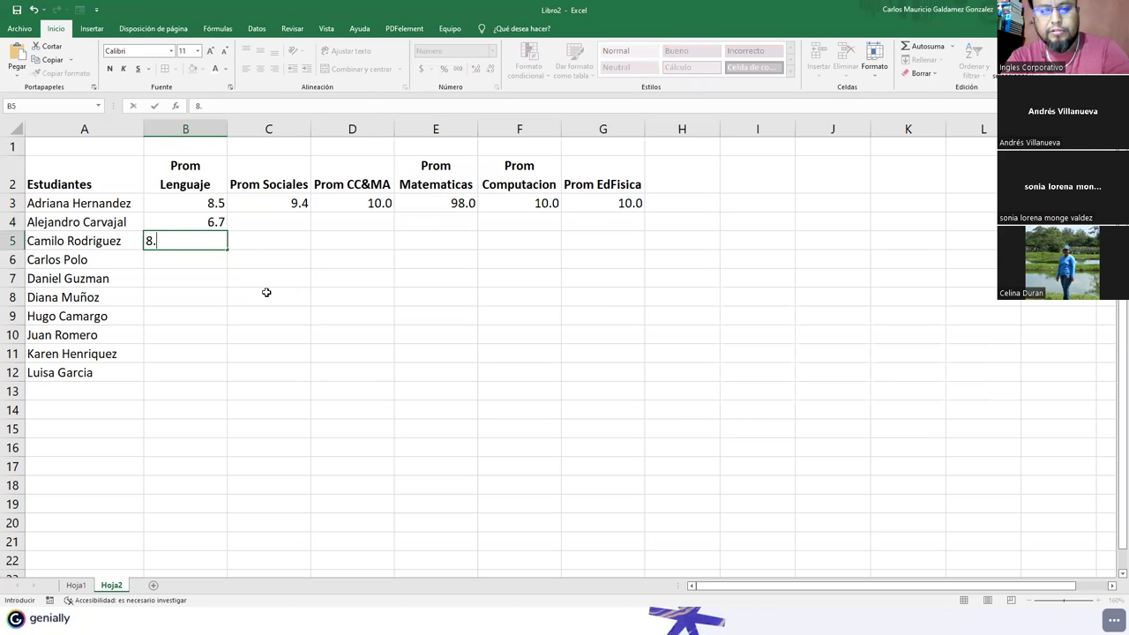
pyautogui.press('Return')
pyautogui.write('8')
pyautogui.press('Return')
pyautogui.write('9')
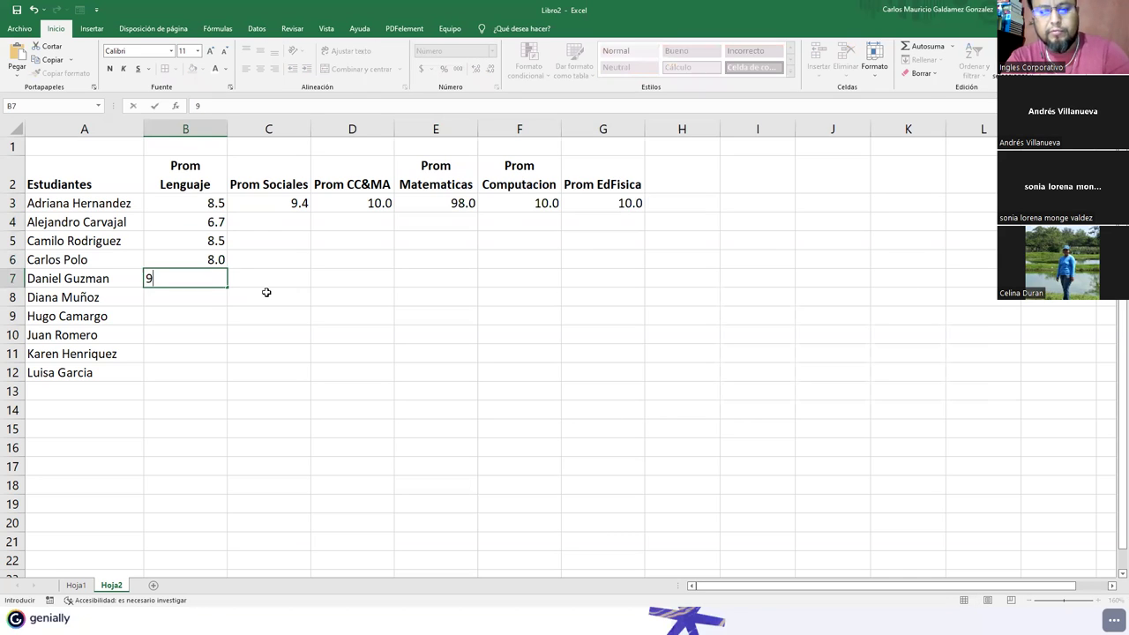
pyautogui.press('Return')
pyautogui.write('6.9')
pyautogui.press('Return')
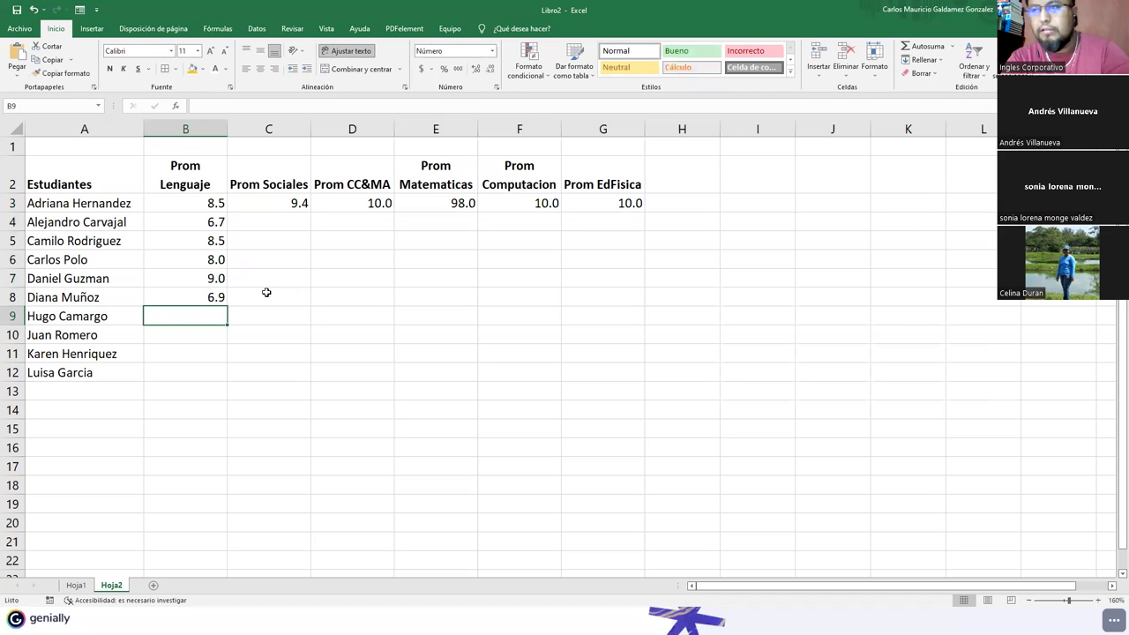
pyautogui.write('6.')
pyautogui.press('Return')
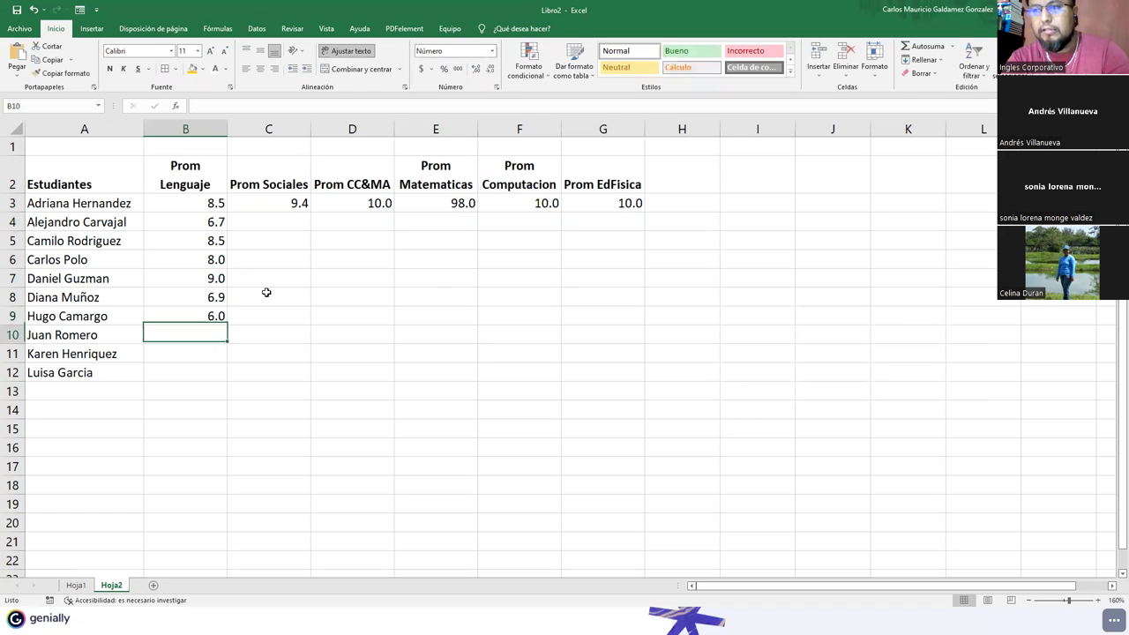
pyautogui.write('8.')
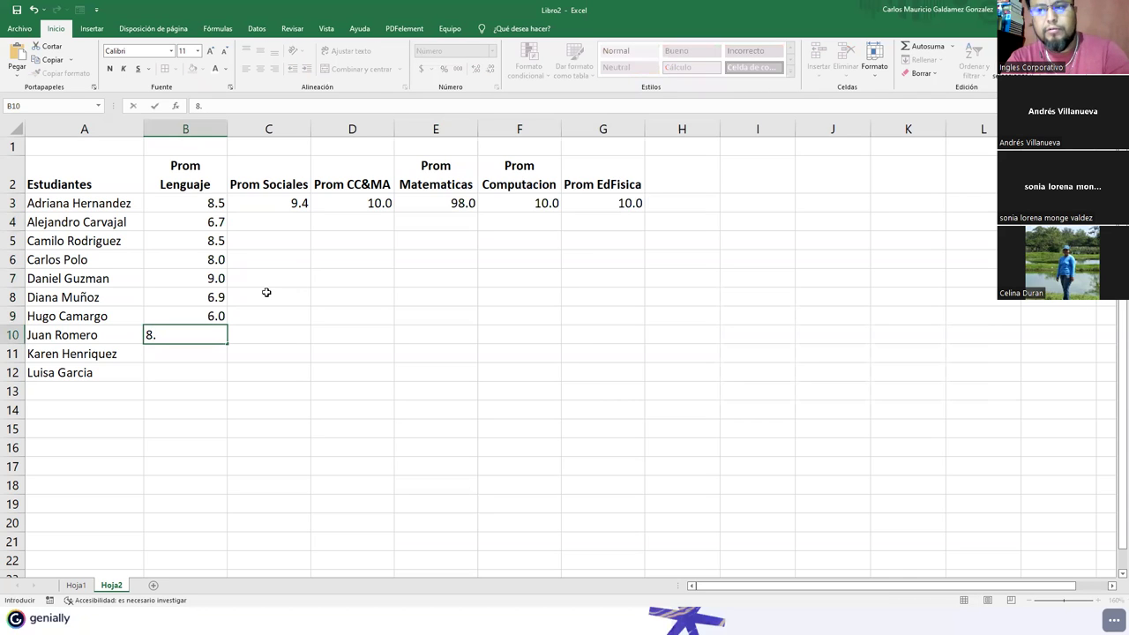
pyautogui.press('Return')
pyautogui.write('10')
pyautogui.press('Return')
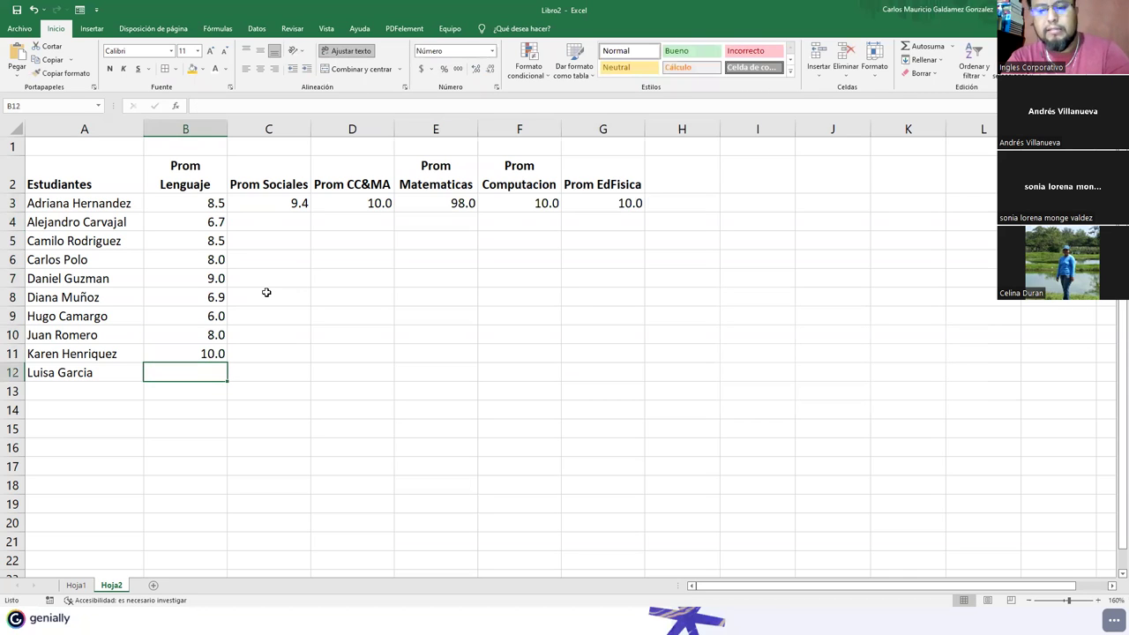
pyautogui.write('9')
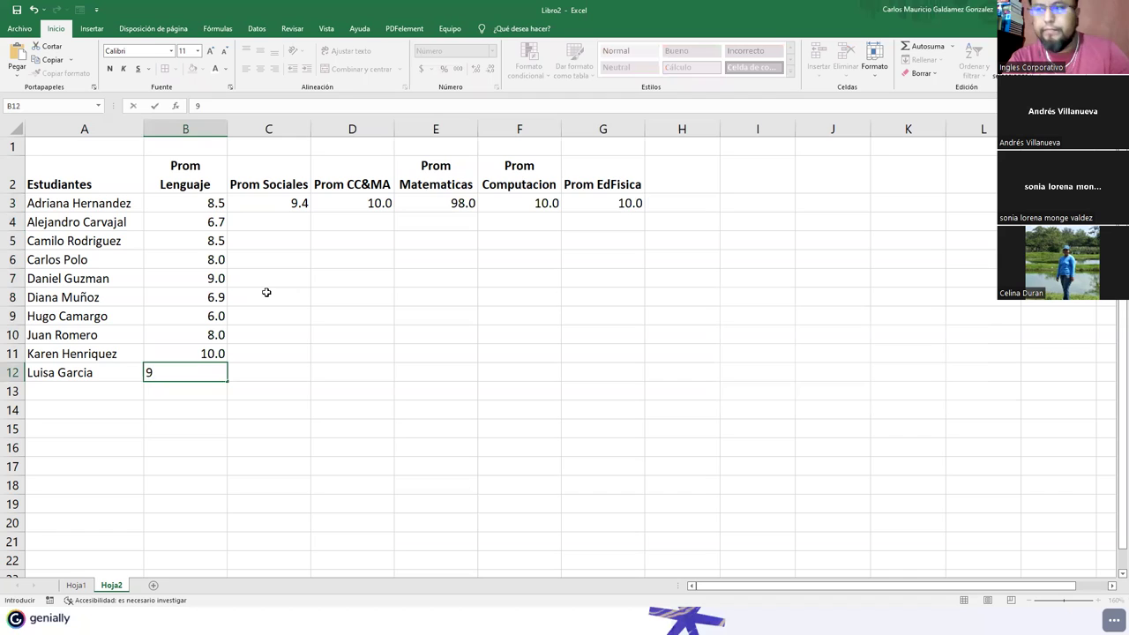
pyautogui.press('Tab')
pyautogui.press('Up')
pyautogui.press('Up')
pyautogui.press('Up')
pyautogui.press('Up')
pyautogui.press('Up')
pyautogui.press('Up')
pyautogui.press('Up')
pyautogui.press('Up')
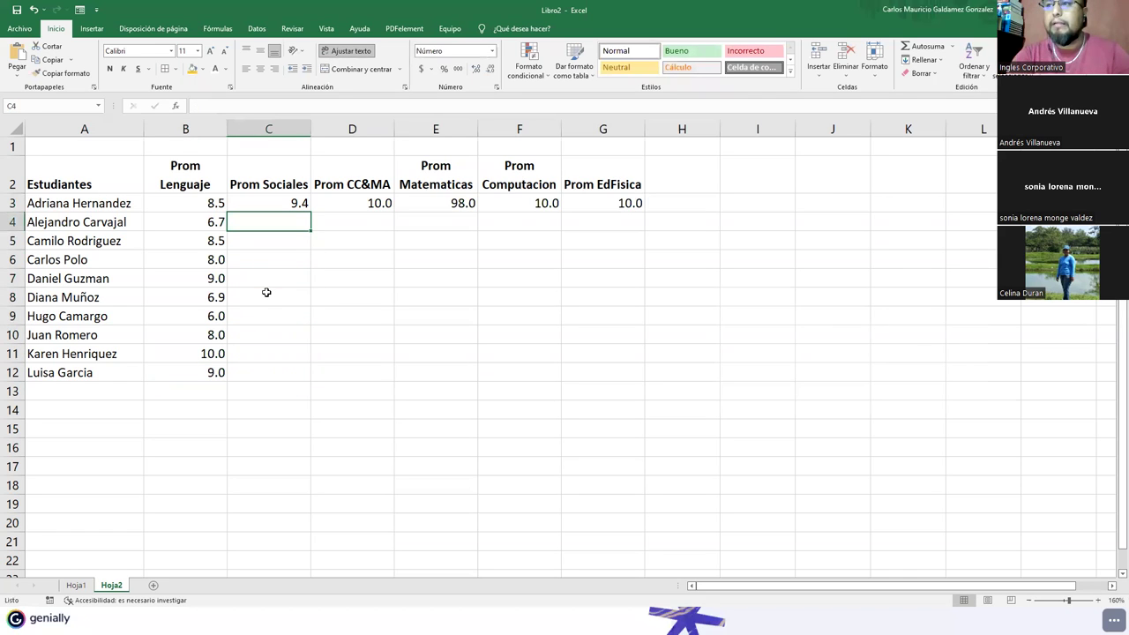
# Enter the Prom Sociales grades 8.4, 5.6, 7.8, 9, 8, 9, 7, 9, 10 into C4:C12
pyautogui.write('8.')
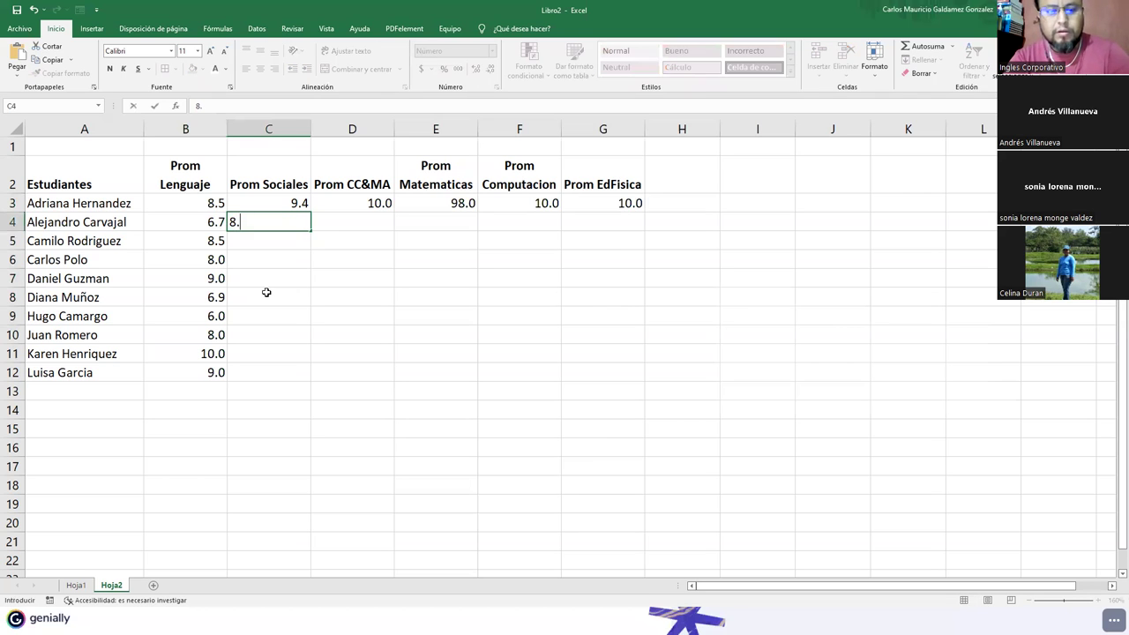
pyautogui.write('4')
pyautogui.press('Return')
pyautogui.write('5.6')
pyautogui.press('Return')
pyautogui.write('7.8')
pyautogui.press('Return')
pyautogui.write('9')
pyautogui.press('Return')
pyautogui.write('8')
pyautogui.press('Return')
pyautogui.write('9')
pyautogui.press('Return')
pyautogui.write('7')
pyautogui.press('Return')
pyautogui.write('9')
pyautogui.press('Return')
pyautogui.write('10')
pyautogui.press('Tab')
# Enter the Prom CC&MA grades 10, 9, 8, 9, 10, 9, 10, 9, 8 into D4:D12
pyautogui.press('Up')
pyautogui.press('Up')
pyautogui.press('Up')
pyautogui.press('Up')
pyautogui.press('Up')
pyautogui.press('Up')
pyautogui.press('Up')
pyautogui.press('Up')
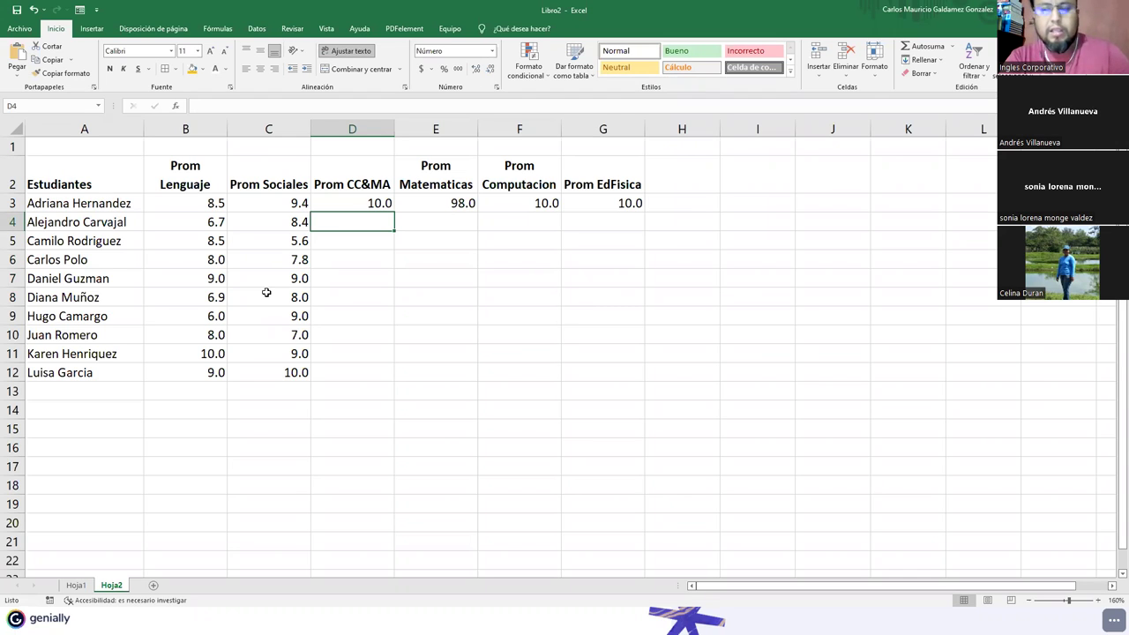
pyautogui.write('10')
pyautogui.press('Return')
pyautogui.write('9')
pyautogui.press('Return')
pyautogui.write('8')
pyautogui.press('Return')
pyautogui.write('9')
pyautogui.press('Return')
pyautogui.write('10')
pyautogui.press('Return')
pyautogui.write('9')
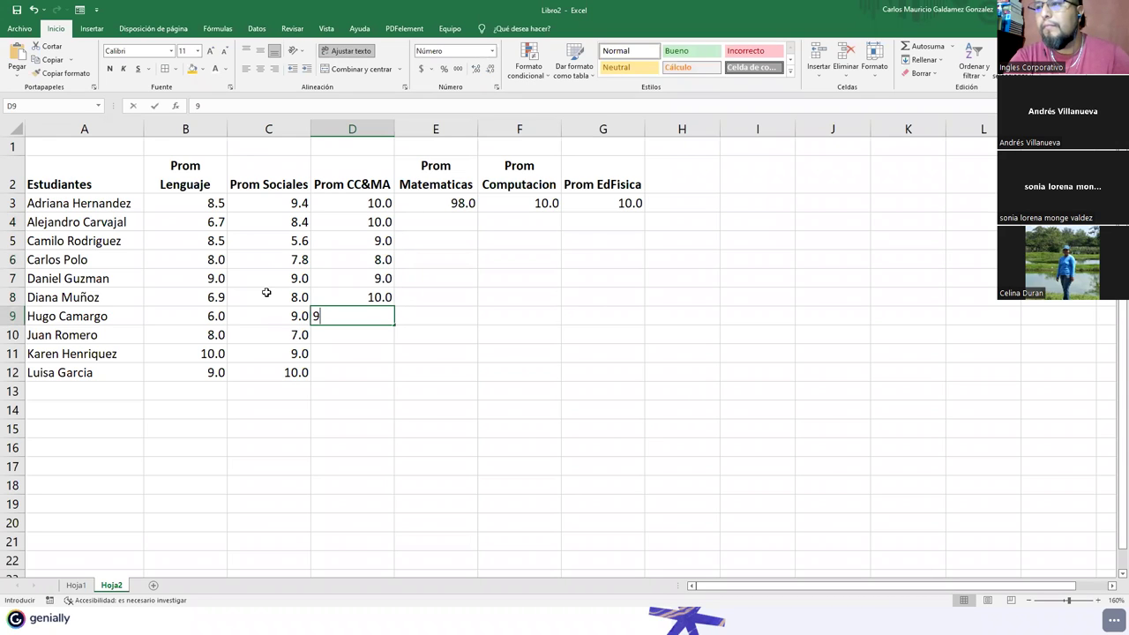
pyautogui.press('Return')
pyautogui.write('10')
pyautogui.press('Return')
pyautogui.write('9')
pyautogui.press('Return')
pyautogui.write('8')
pyautogui.press('Return')
# Correct E3, then enter math grades 7.6, 7.3, 6.9, 7.8, 9.0, 6.5, 8, 7, 8.3 in E4:E12
pyautogui.press('Right')
pyautogui.press('Up')
pyautogui.press('Up')
pyautogui.press('Up')
pyautogui.press('Up')
pyautogui.press('Up')
pyautogui.press('Up')
pyautogui.press('Up')
pyautogui.press('Up')
pyautogui.press('Up')
pyautogui.press('Up')
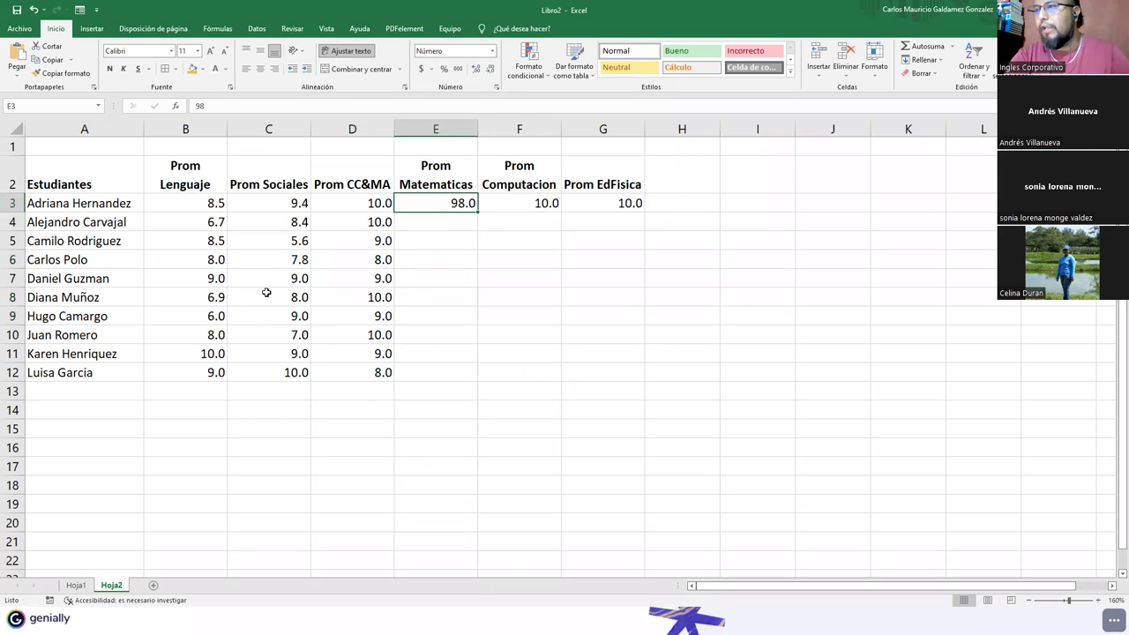
pyautogui.write('9')
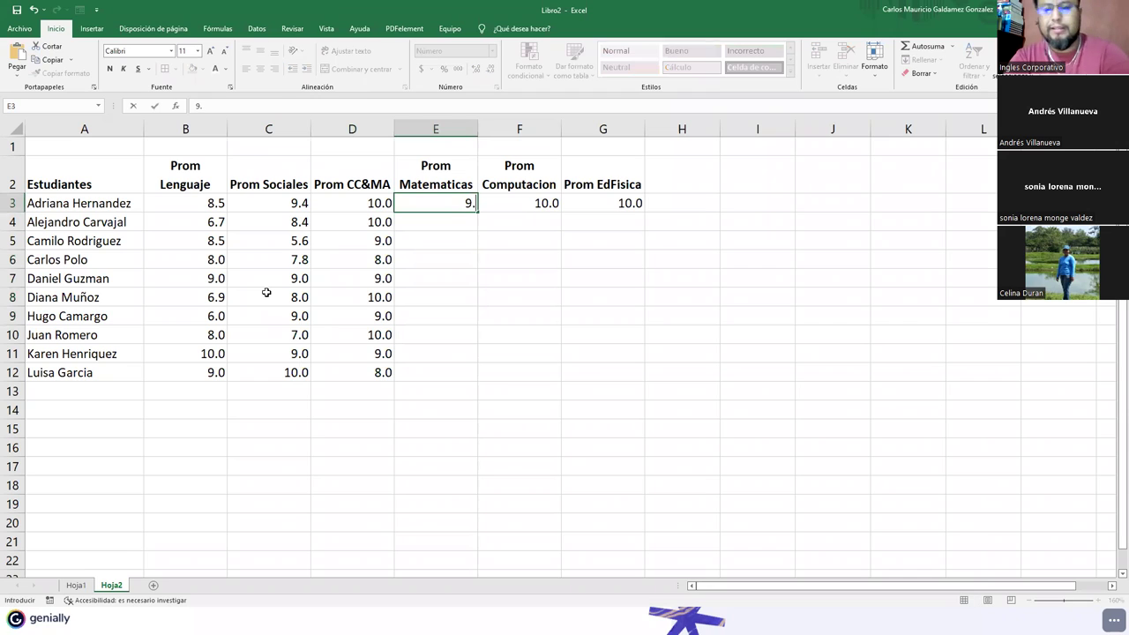
pyautogui.press('Return')
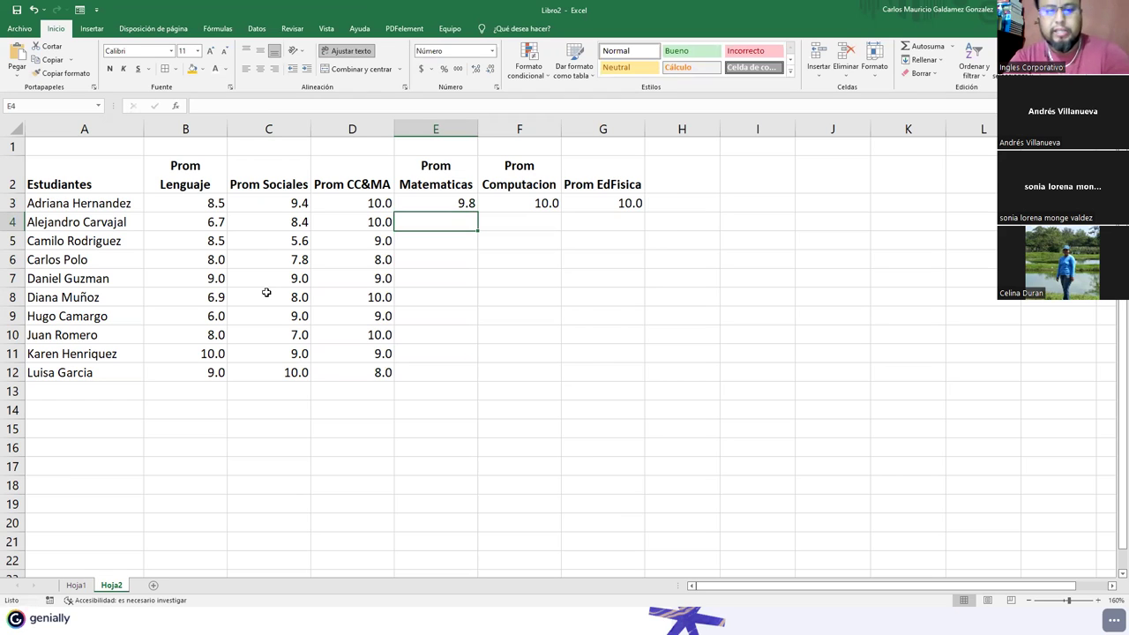
pyautogui.write('7.6')
pyautogui.press('Return')
pyautogui.write('7')
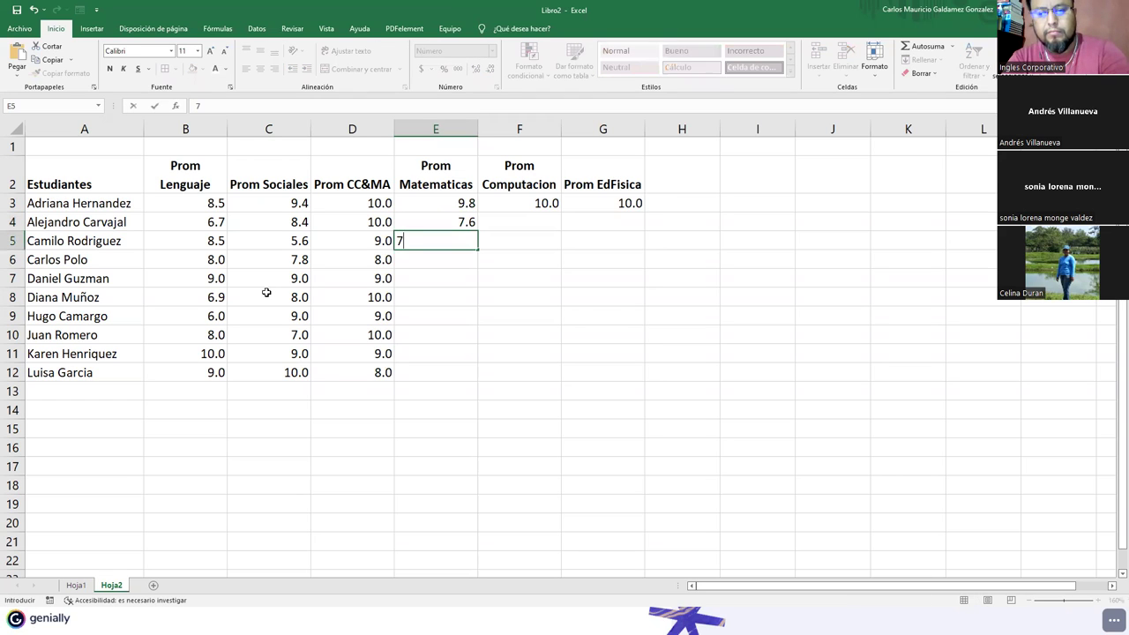
pyautogui.write('.3')
pyautogui.press('Return')
pyautogui.write('6.9')
pyautogui.press('Return')
pyautogui.write('7.8')
pyautogui.press('Return')
pyautogui.write('9.')
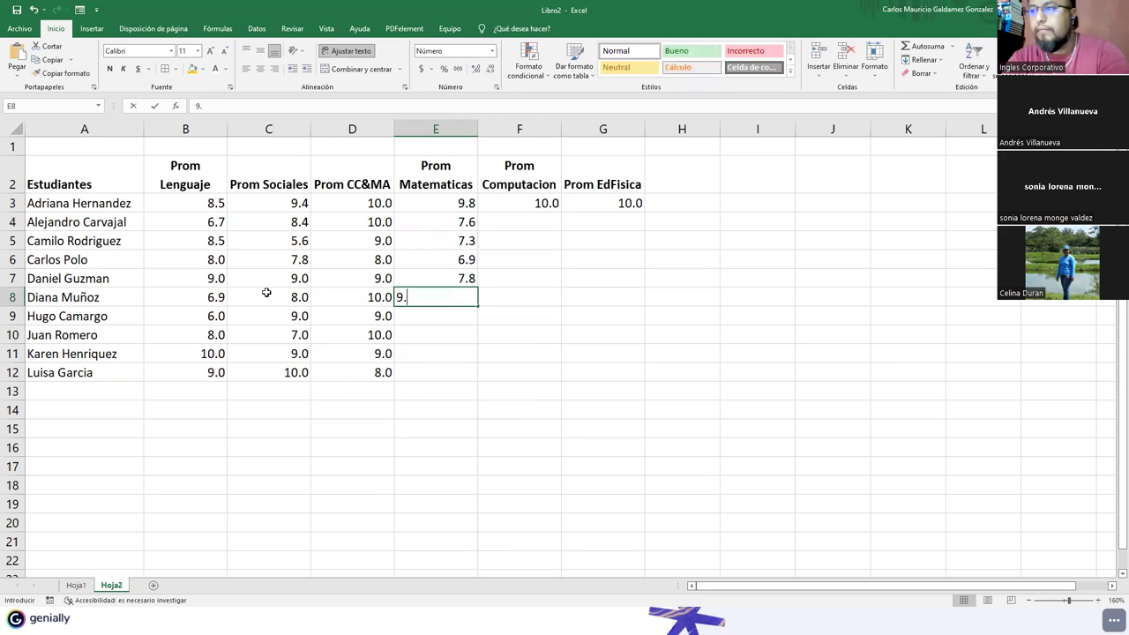
pyautogui.write('0')
pyautogui.press('Return')
pyautogui.write('6.5')
pyautogui.press('Return')
pyautogui.write('8-')
pyautogui.press('Return')
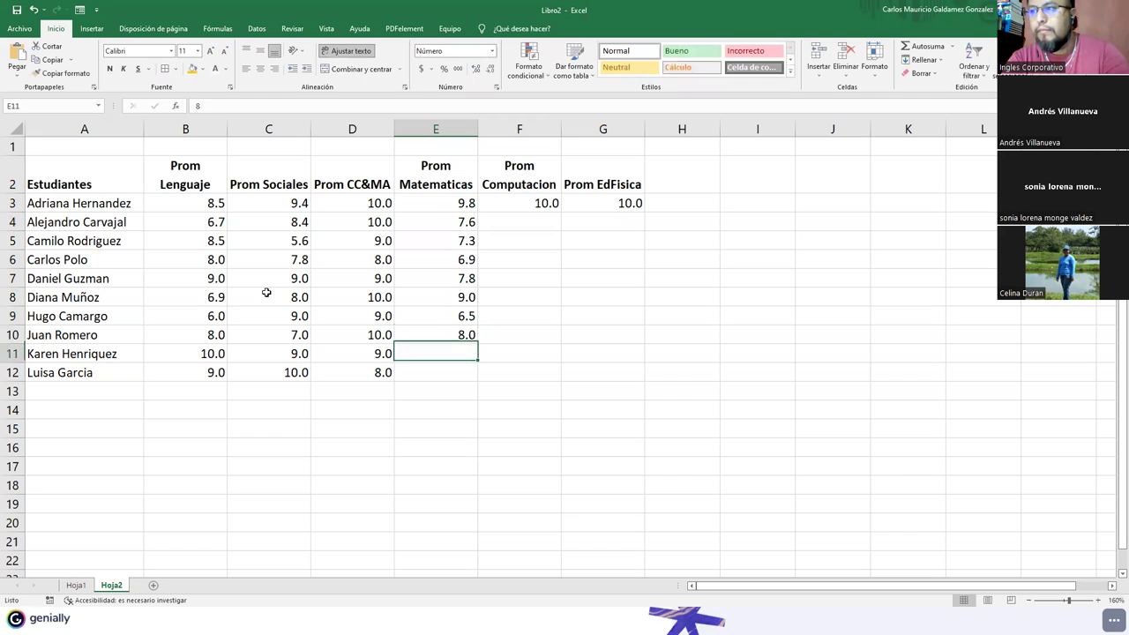
pyautogui.write('7')
pyautogui.press('Return')
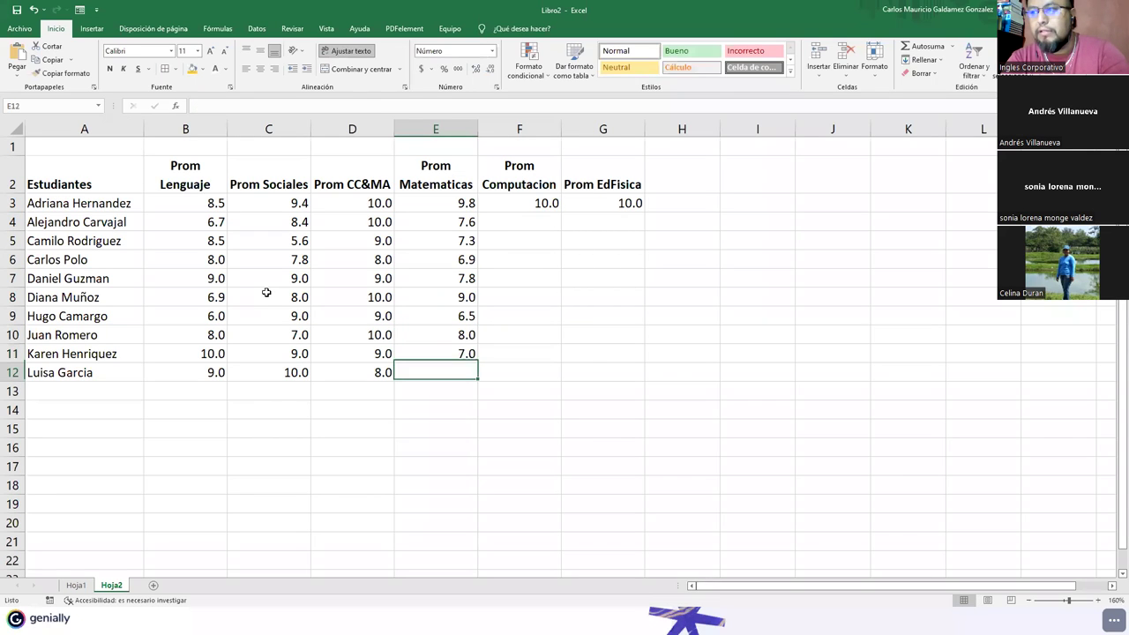
pyautogui.write('8.3')
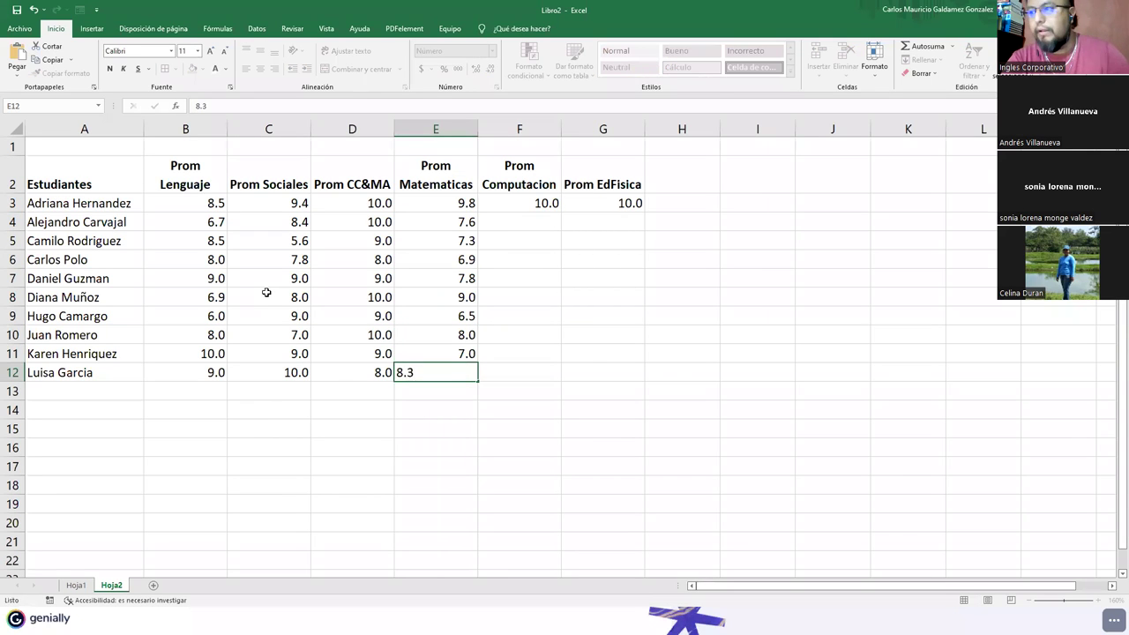
pyautogui.press('Return')
pyautogui.click(499, 223)
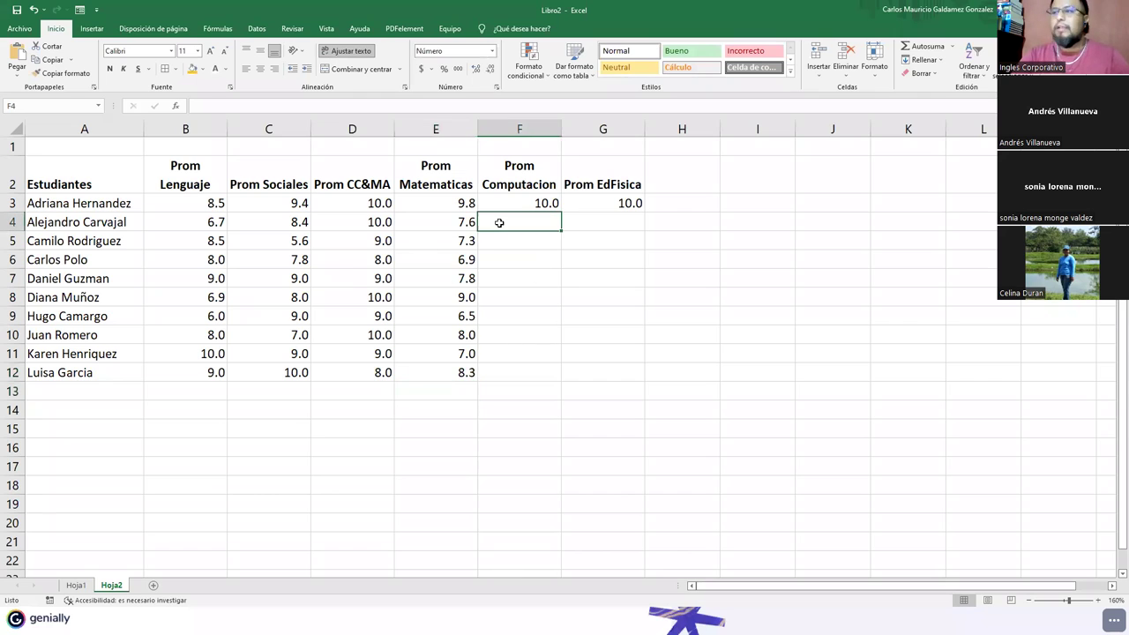
# Enter Prom Computacion grades 10, 9, 10, 10, 10, 9, 9, 10, 10 in F4:F12
pyautogui.write('10')
pyautogui.press('Return')
pyautogui.write('9')
pyautogui.press('Return')
pyautogui.write('10')
pyautogui.press('Return')
pyautogui.write('10')
pyautogui.press('Return')
pyautogui.write('10')
pyautogui.press('Return')
pyautogui.write('9')
pyautogui.press('Return')
pyautogui.write('8')
pyautogui.press('Return')
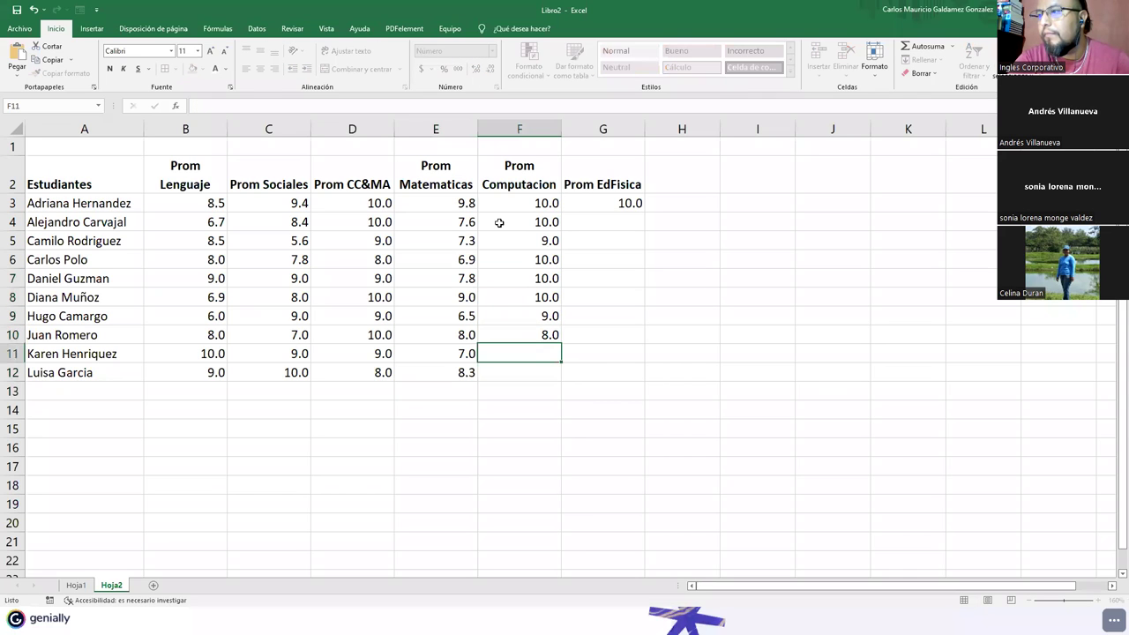
pyautogui.press('Up')
pyautogui.write('9')
pyautogui.press('Return')
pyautogui.write('10')
pyautogui.press('Return')
pyautogui.write('10')
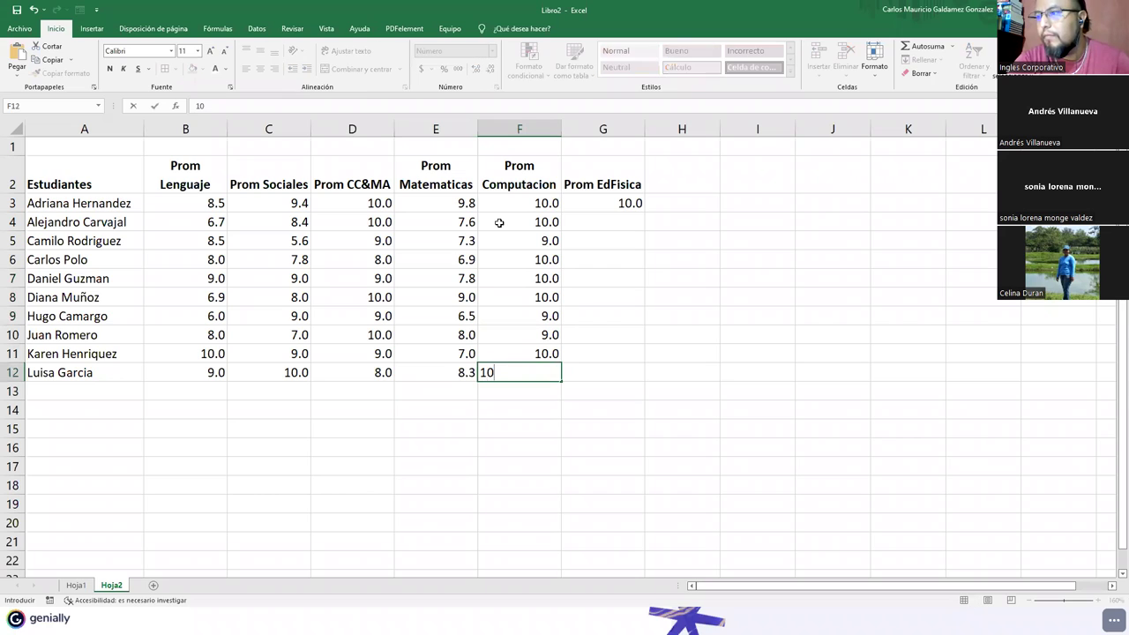
pyautogui.press('Tab')
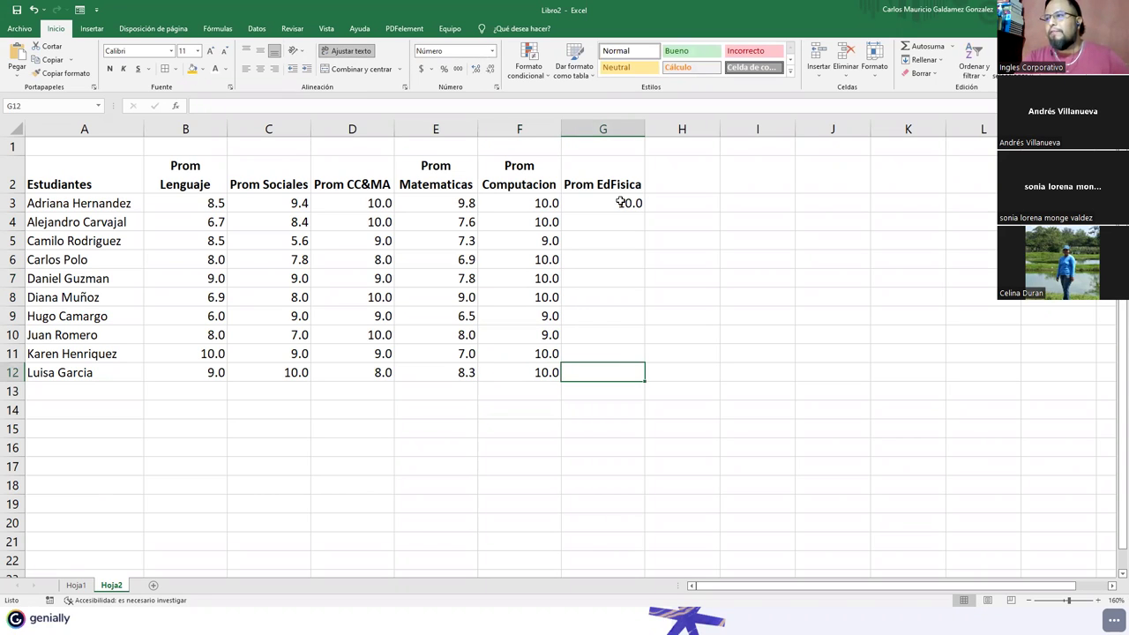
# Enter Prom EdFisica grades 10, 10, 10, 7, 10, 7, 10, 10, 10 in G4:G12, fixing the mistyped 101
pyautogui.click(619, 203)
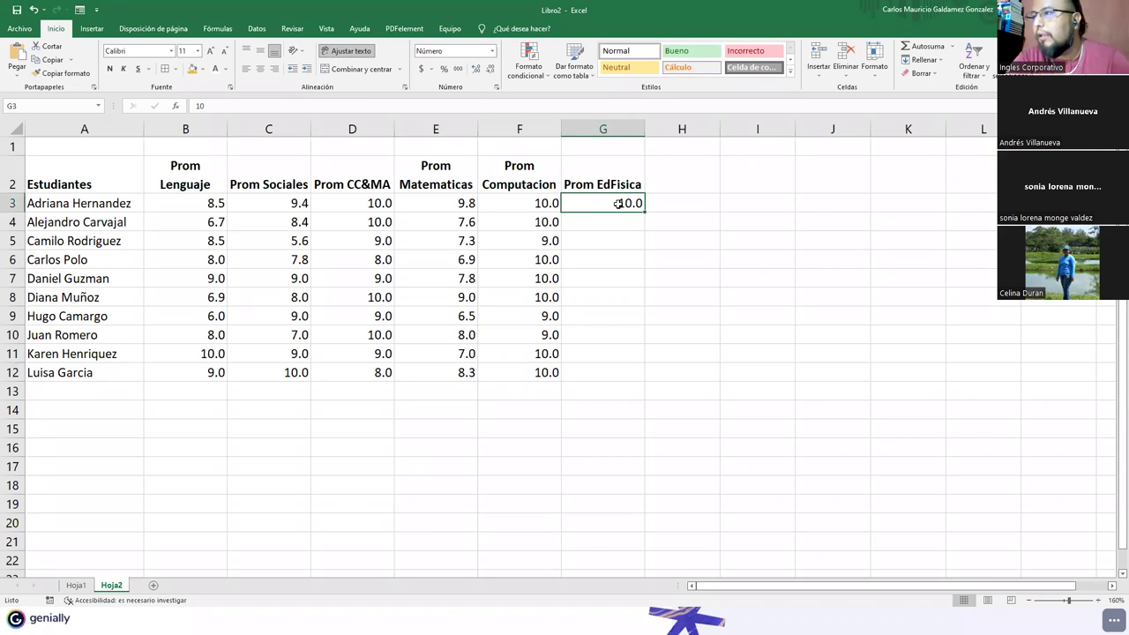
pyautogui.press('Return')
pyautogui.write('101')
pyautogui.press('Return')
pyautogui.press('Up')
pyautogui.press('F2')
pyautogui.press('BackSpace')
pyautogui.press('Return')
pyautogui.write('10')
pyautogui.press('Return')
pyautogui.write('10')
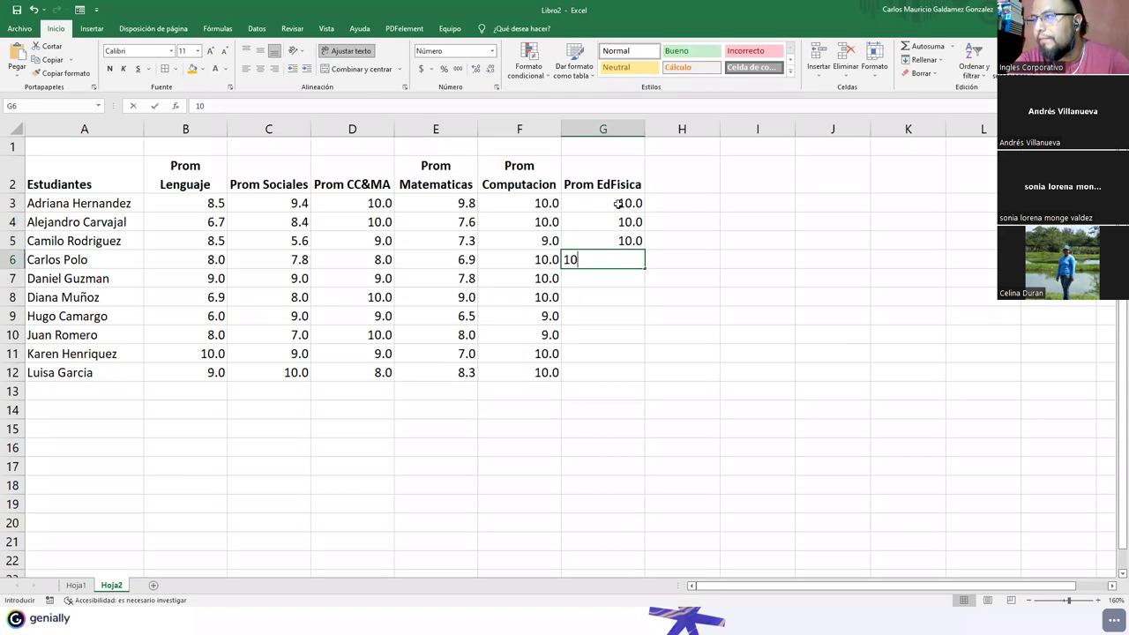
pyautogui.press('Return')
pyautogui.write('7')
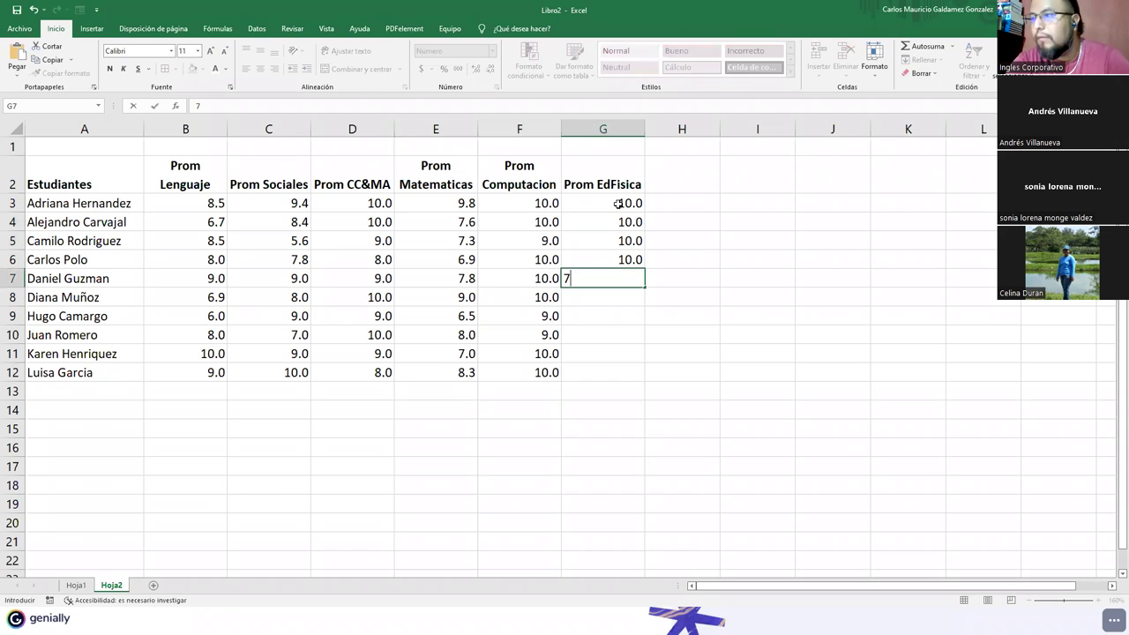
pyautogui.press('Return')
pyautogui.write('10')
pyautogui.press('Return')
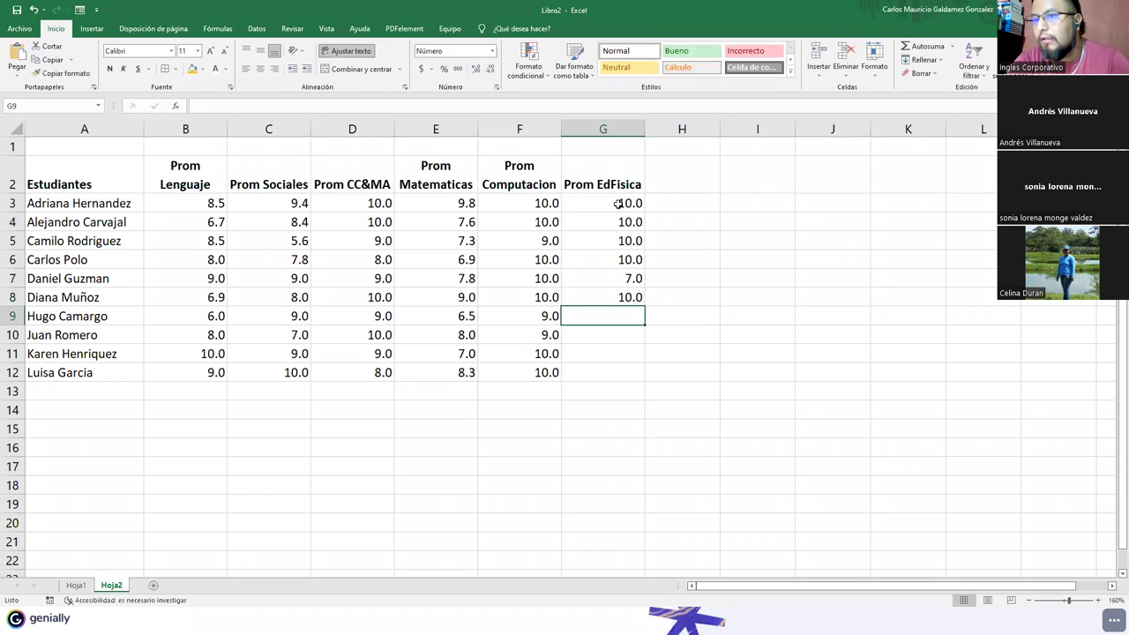
pyautogui.write('7')
pyautogui.press('Return')
pyautogui.write('10')
pyautogui.press('Return')
pyautogui.write('10')
pyautogui.press('Return')
pyautogui.write('10')
pyautogui.press('Return')
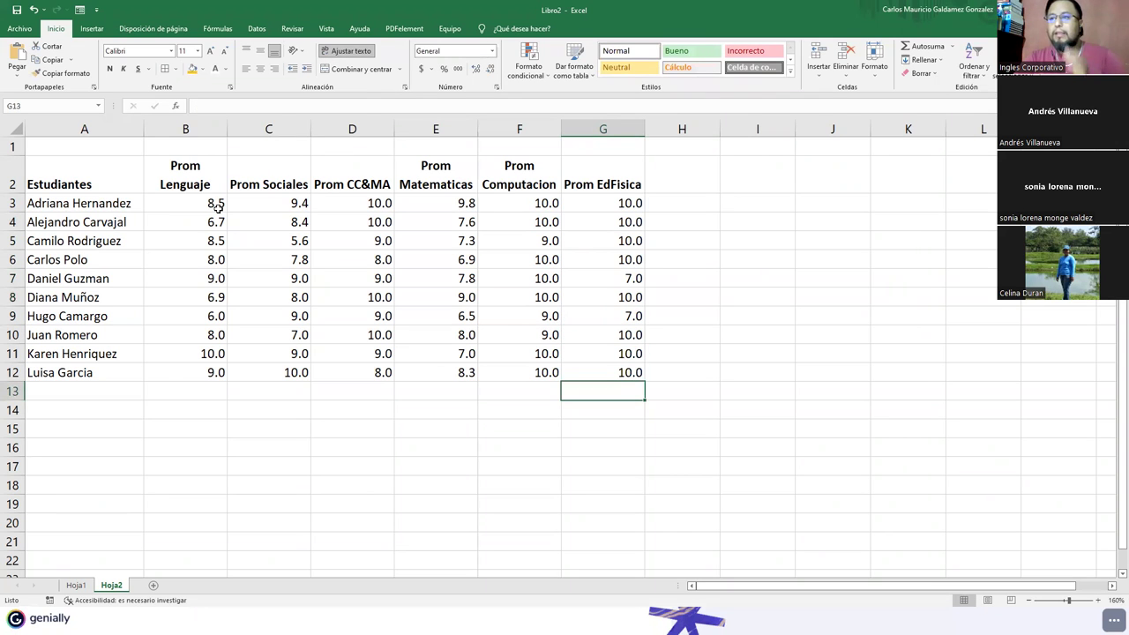
# Apply All Borders to the grade table A2:G12
pyautogui.moveTo(99, 180); pyautogui.dragTo(573, 356)
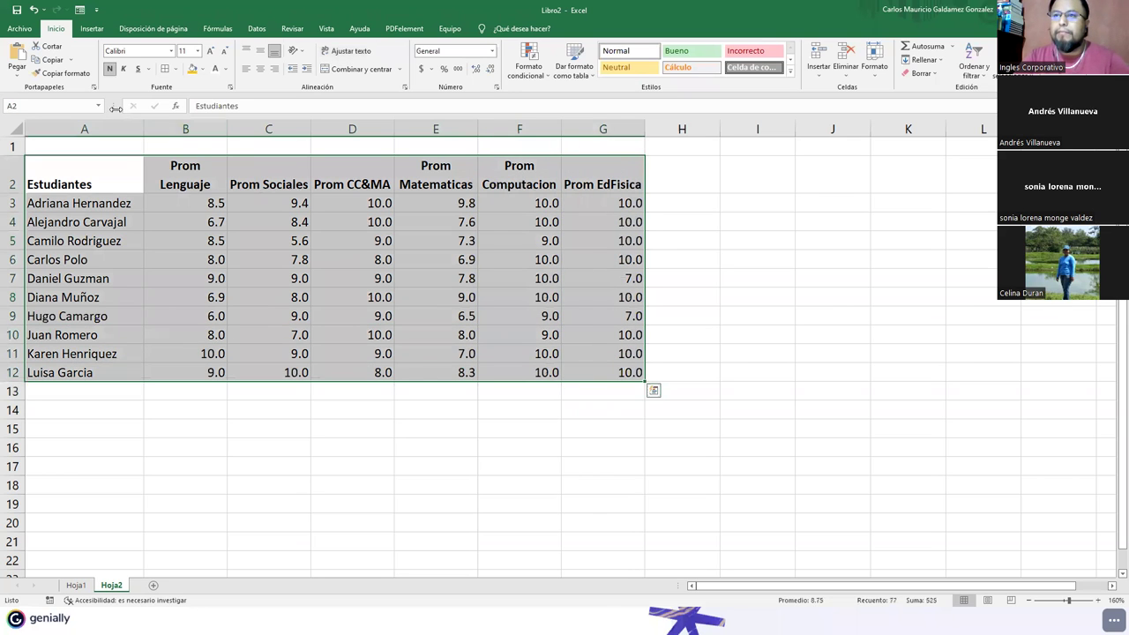
pyautogui.click(164, 72)
pyautogui.moveTo(219, 297); pyautogui.dragTo(300, 297)
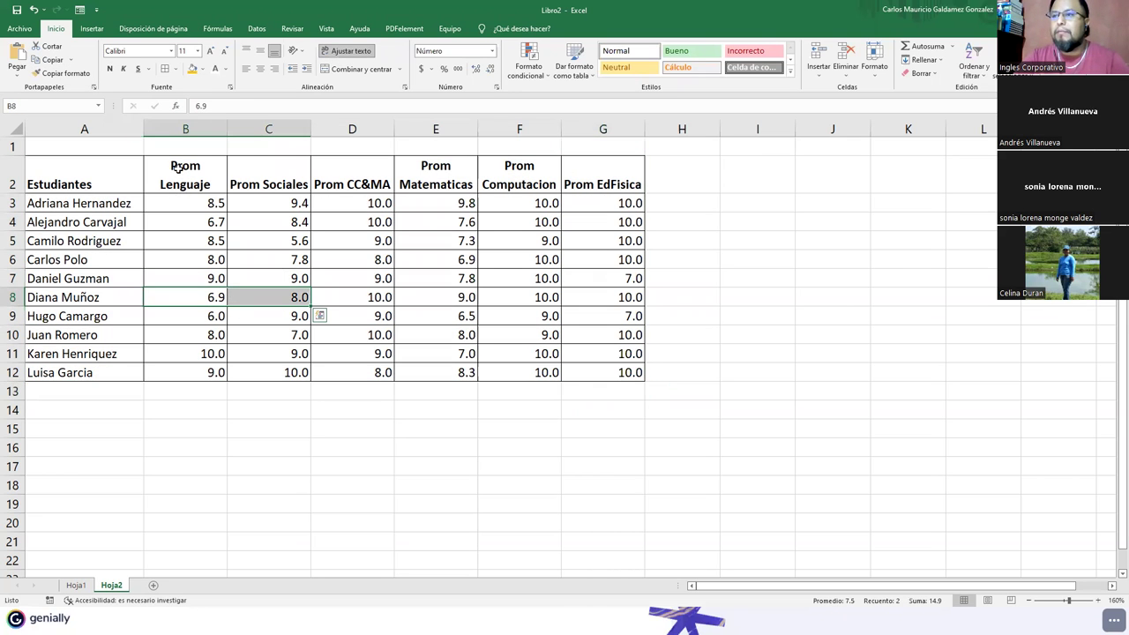
pyautogui.moveTo(226, 129); pyautogui.dragTo(590, 128)
# Give columns B–G one equal column width
pyautogui.rightClick(594, 132)
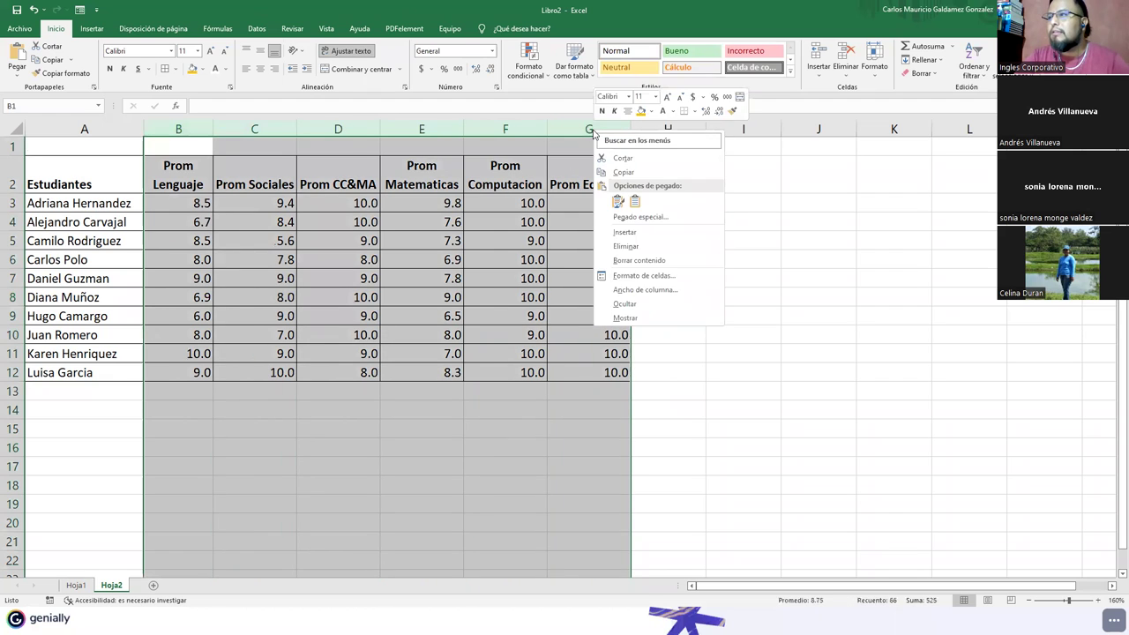
pyautogui.click(647, 290)
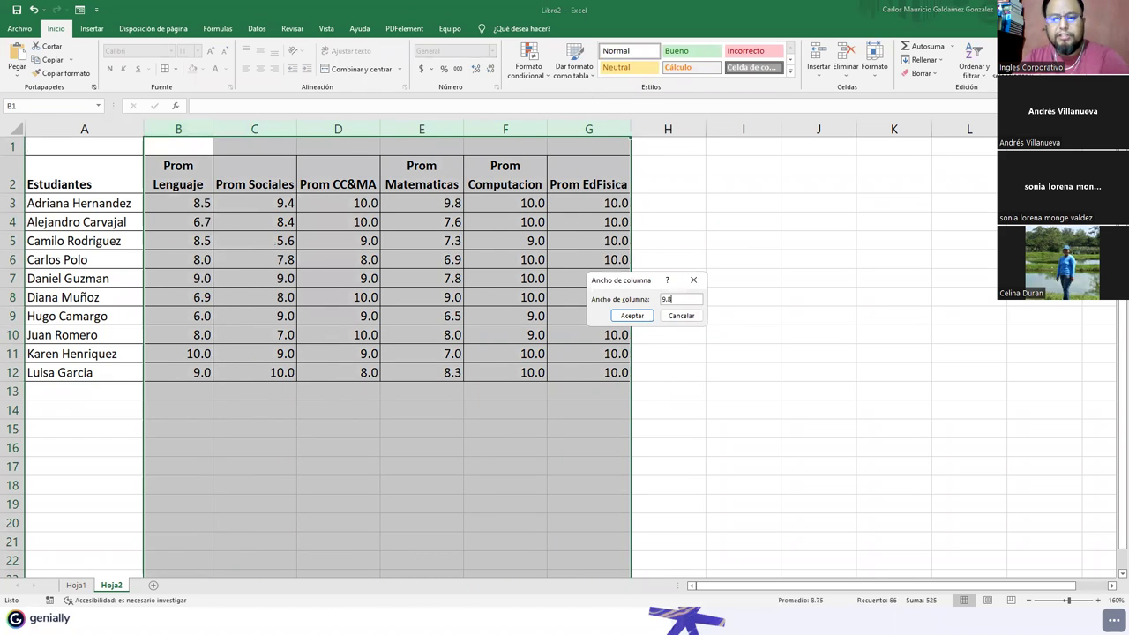
pyautogui.press('Return')
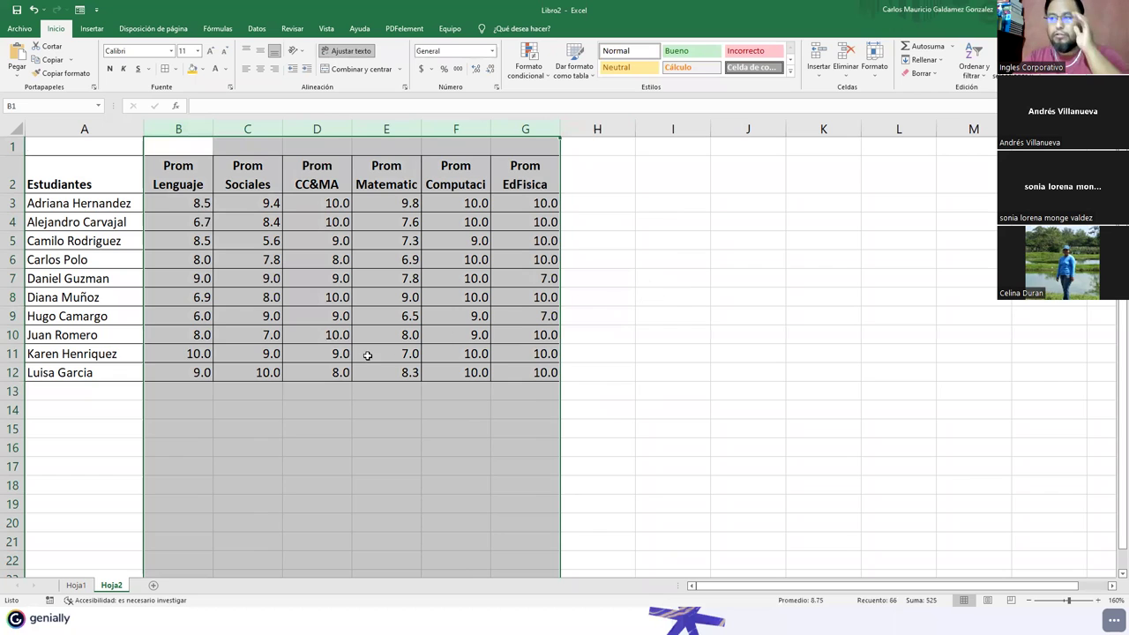
pyautogui.click(400, 187)
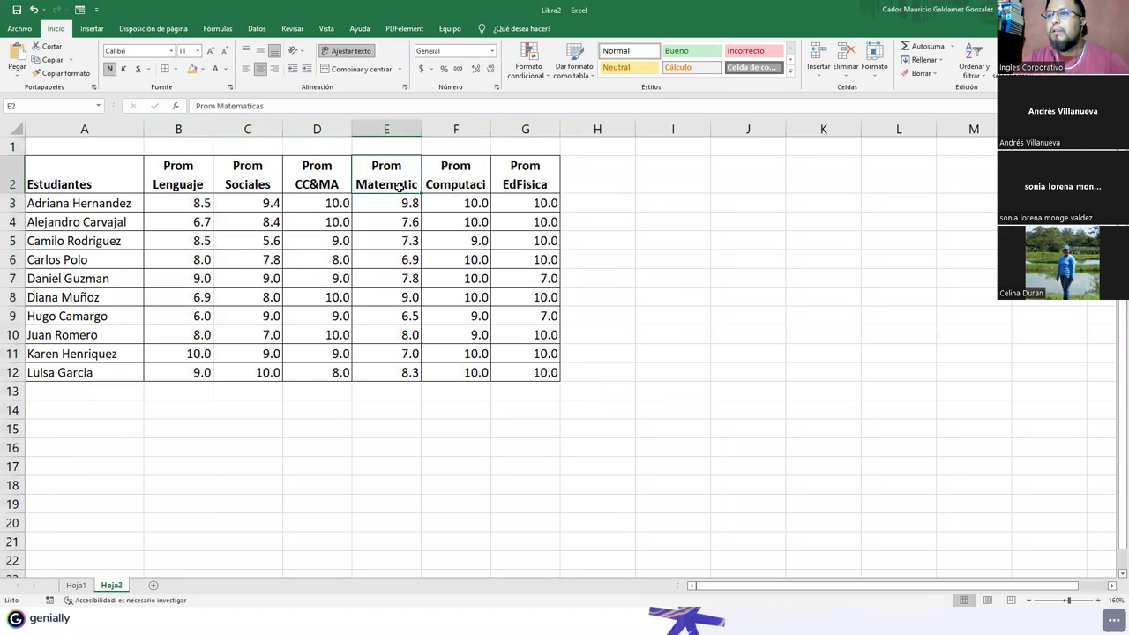
# Reduce the subject headers in B2:G2 to font size 9
pyautogui.click(276, 110)
pyautogui.moveTo(189, 177); pyautogui.dragTo(512, 182)
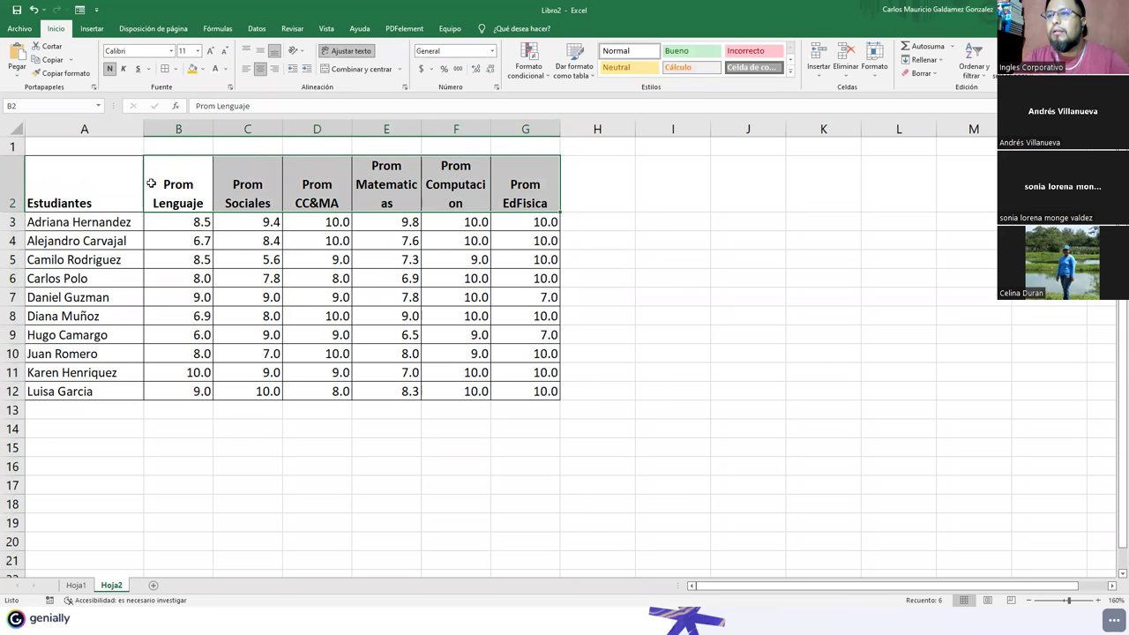
pyautogui.click(225, 52)
pyautogui.click(225, 52)
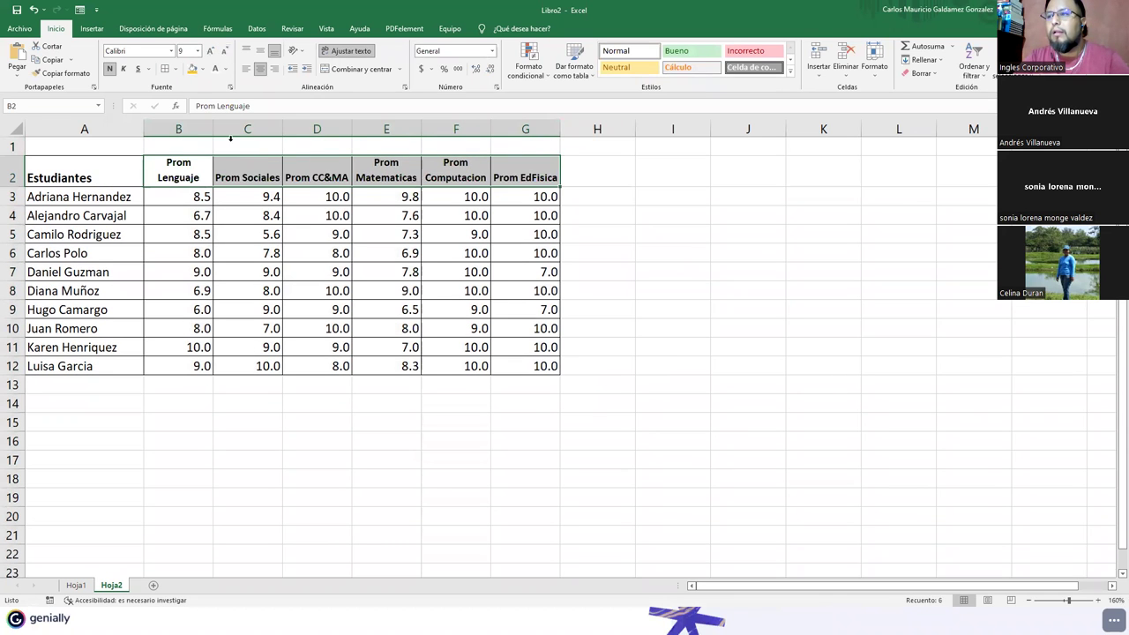
pyautogui.click(240, 253)
# Center the Estudiantes heading in A2
pyautogui.click(87, 184)
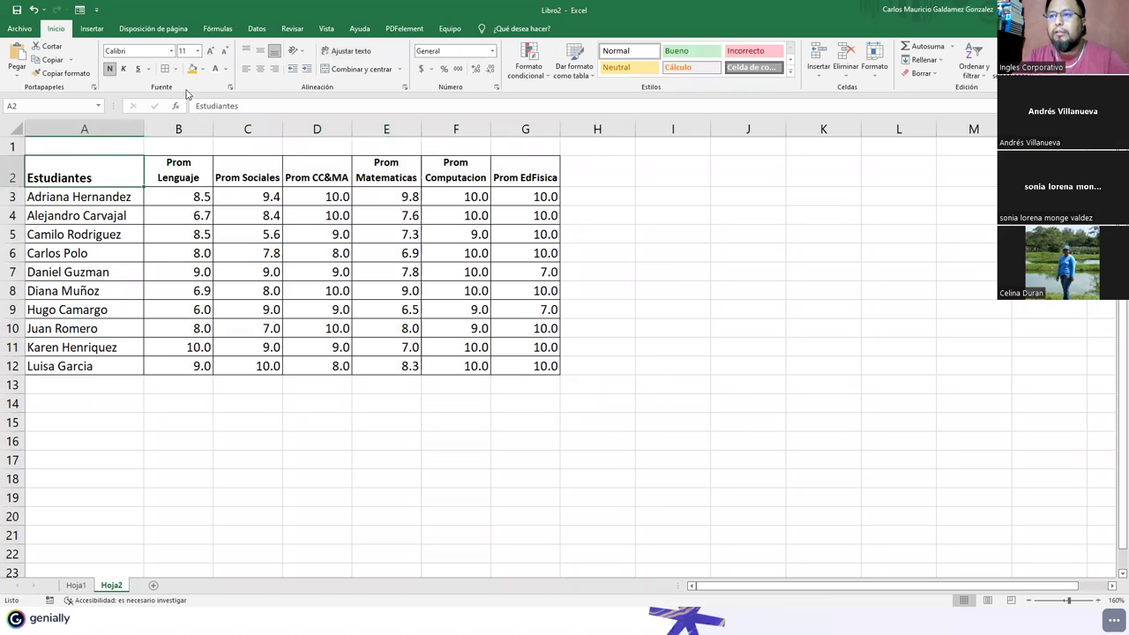
pyautogui.click(260, 69)
pyautogui.moveTo(118, 198); pyautogui.dragTo(94, 368)
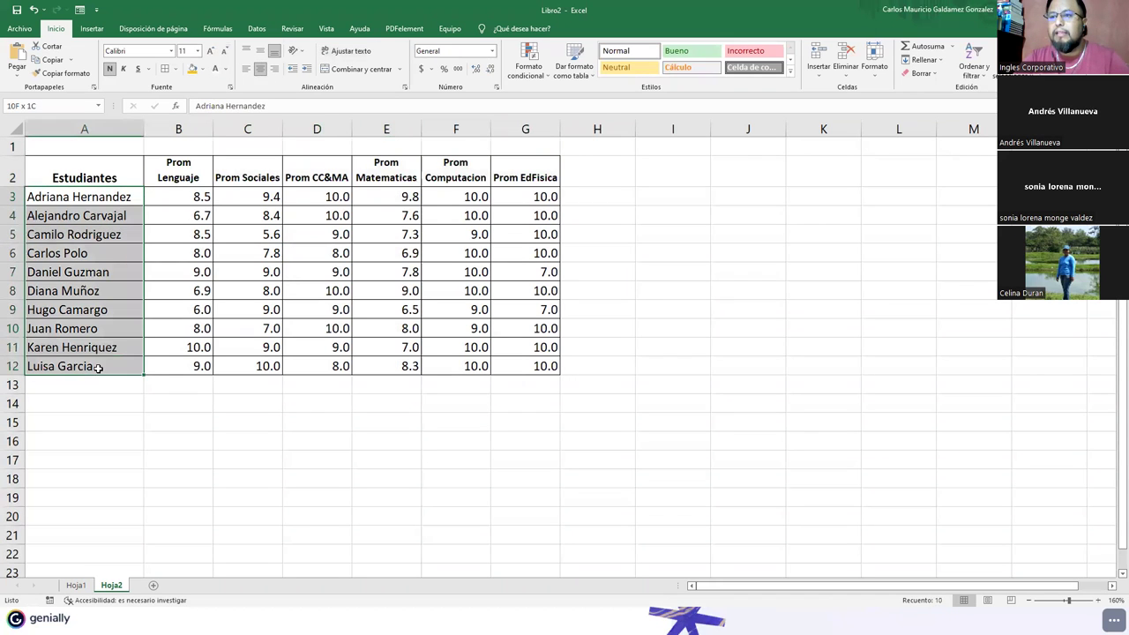
pyautogui.click(200, 436)
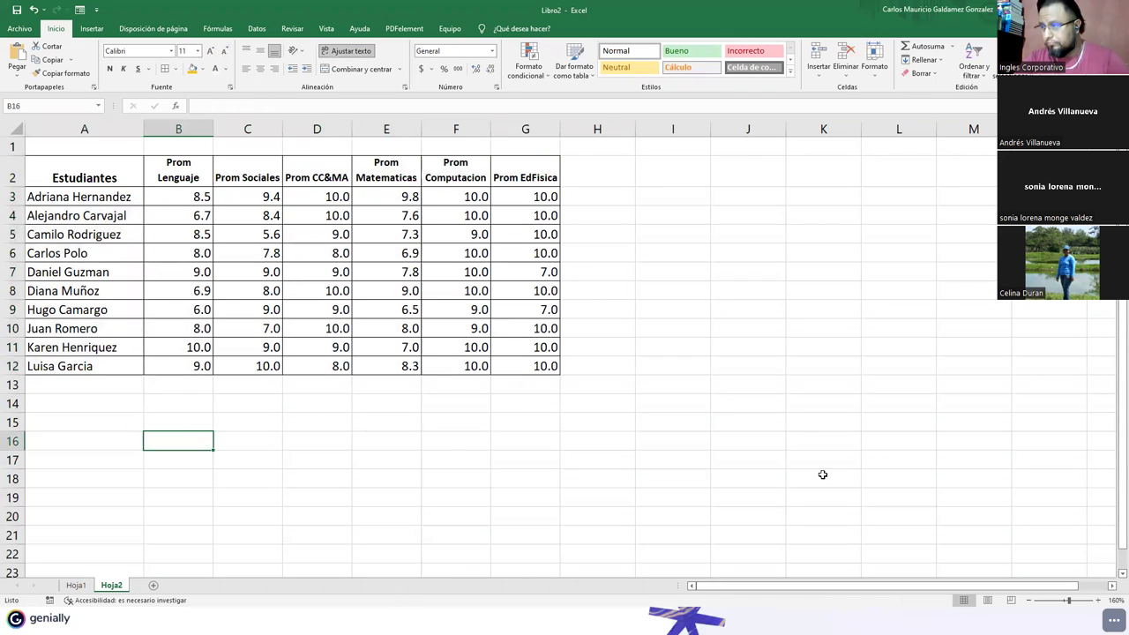
# Copy the Hoja1 Listas lookup block B12:D15 and paste it into Hoja2 at I4
pyautogui.click(76, 585)
pyautogui.moveTo(136, 353); pyautogui.dragTo(304, 410)
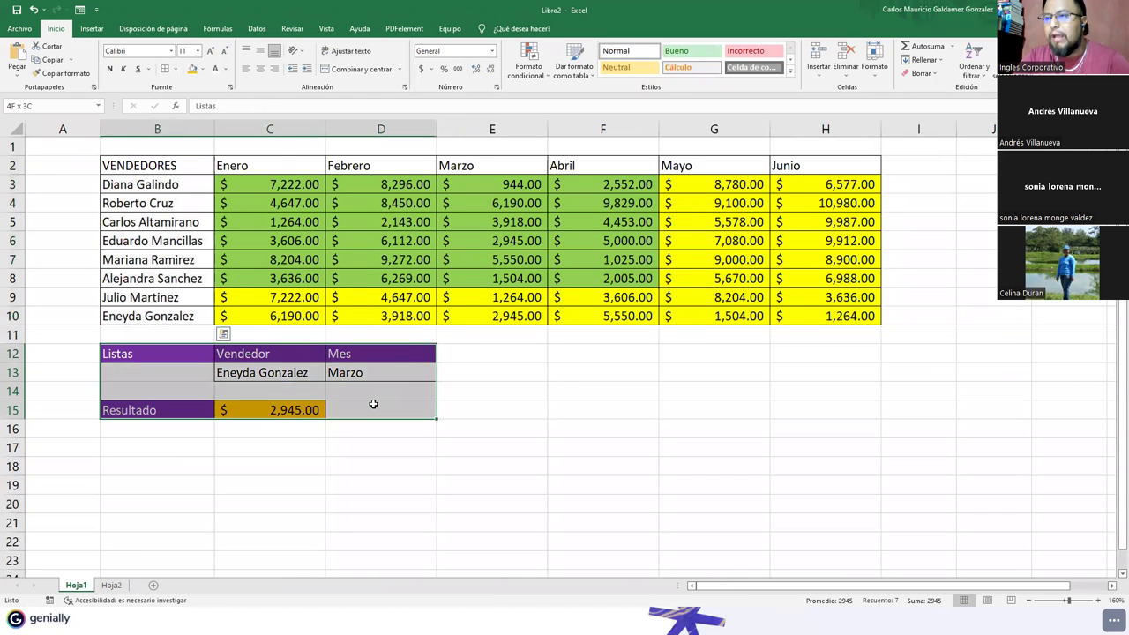
pyautogui.hotkey('ctrl', 'c')
pyautogui.click(112, 585)
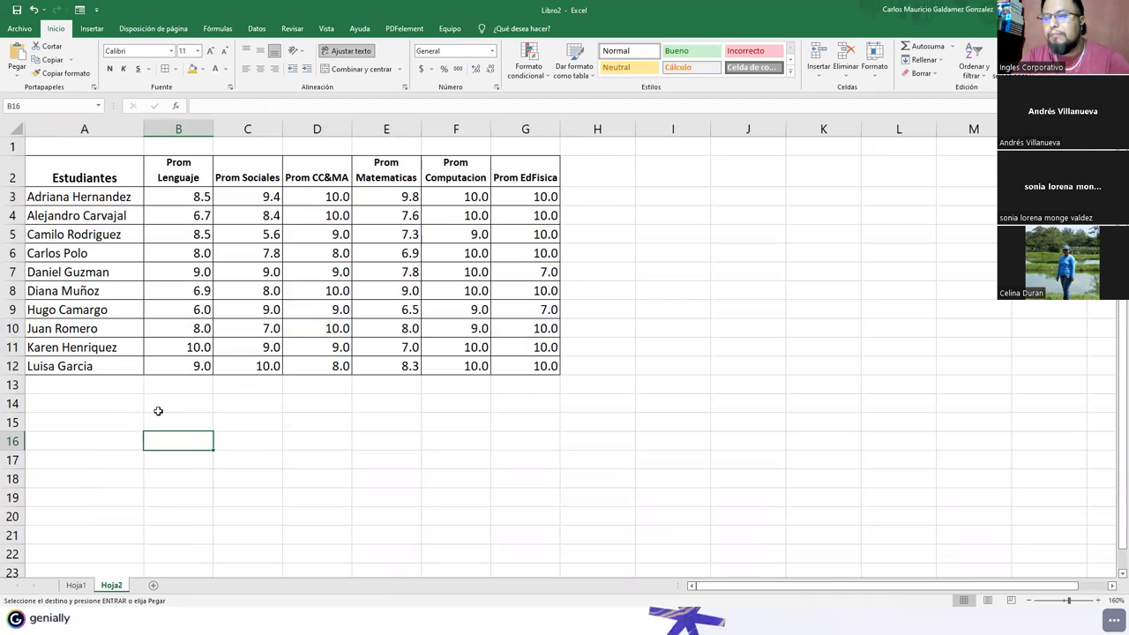
pyautogui.click(205, 407)
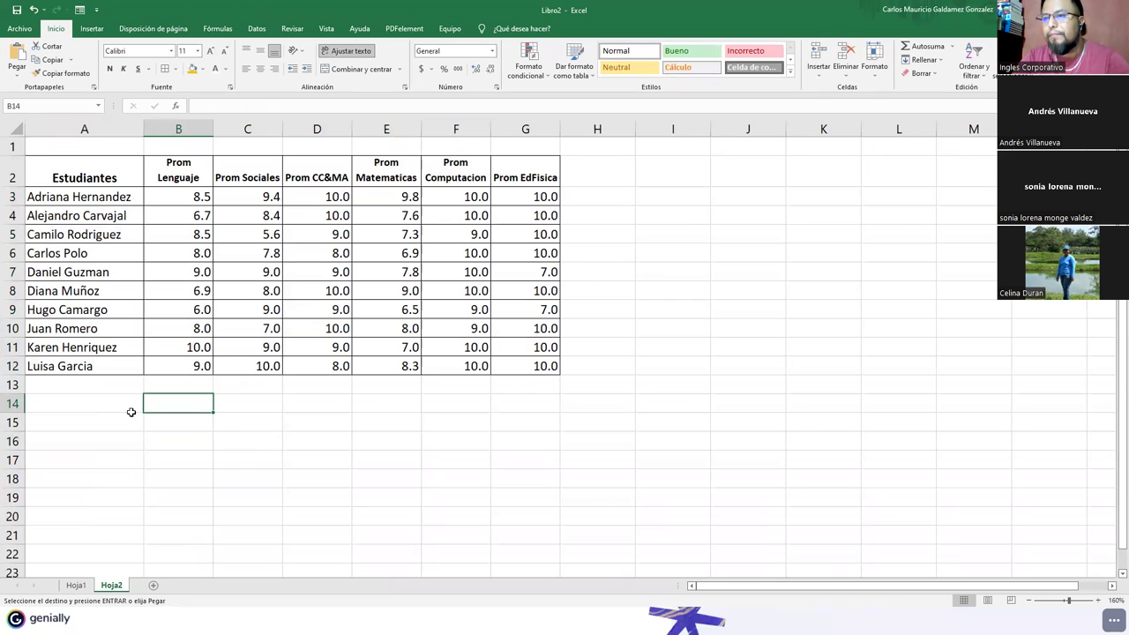
pyautogui.click(652, 220)
pyautogui.hotkey('ctrl', 'v')
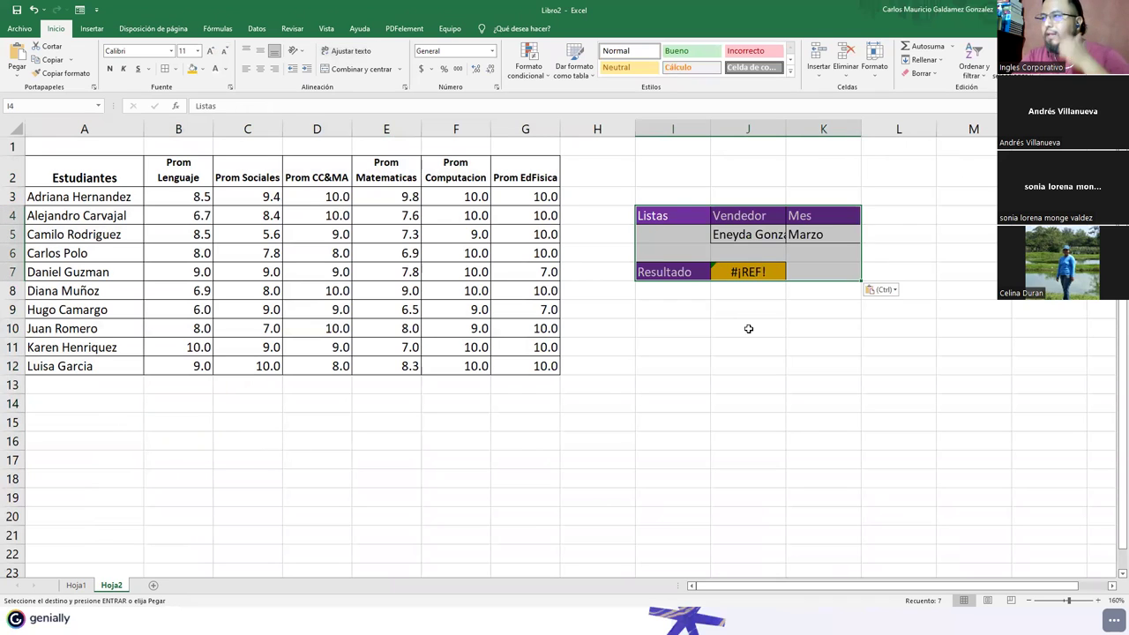
# Check the J7 Resultado formula and look through the Data Validation options for J5
pyautogui.click(739, 272)
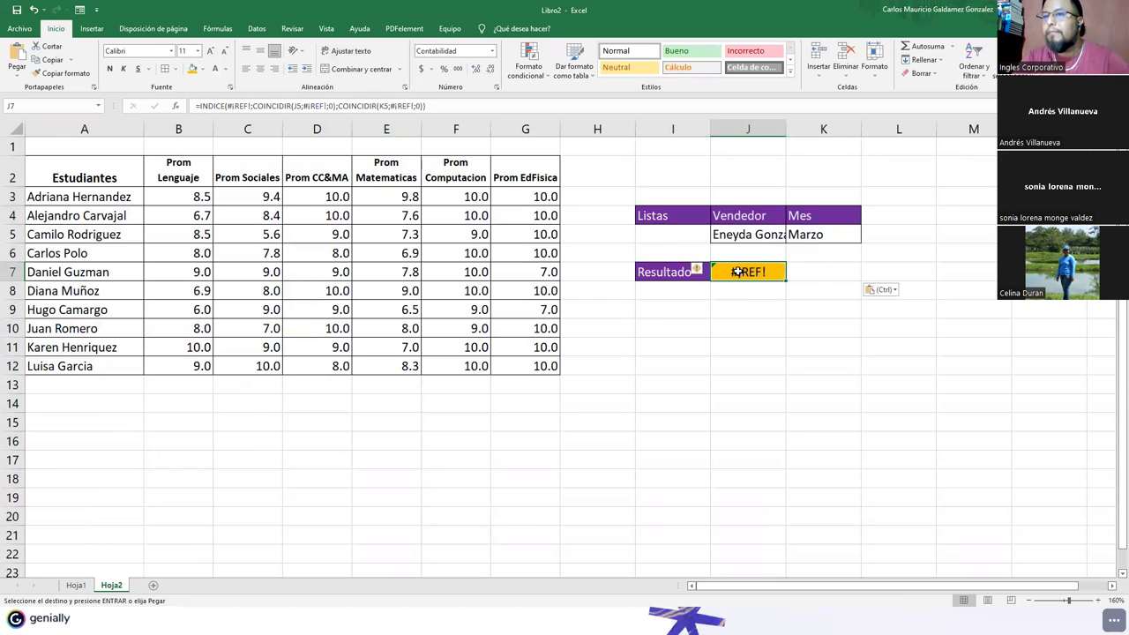
pyautogui.click(745, 236)
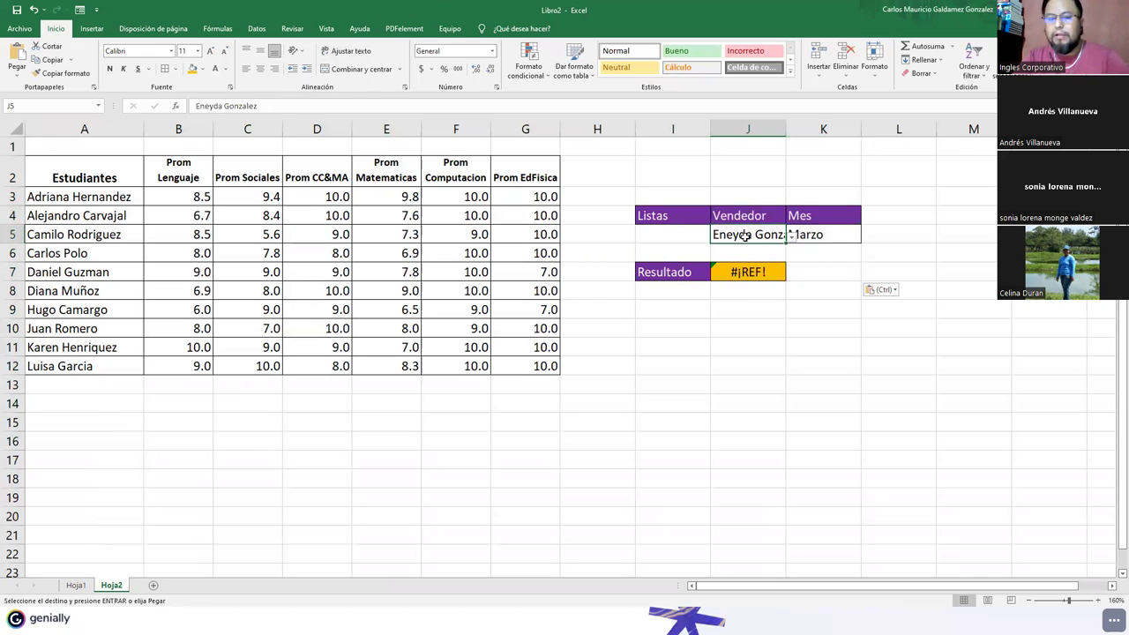
pyautogui.keyDown('ctrl'); pyautogui.click(810, 233); pyautogui.keyUp('ctrl')
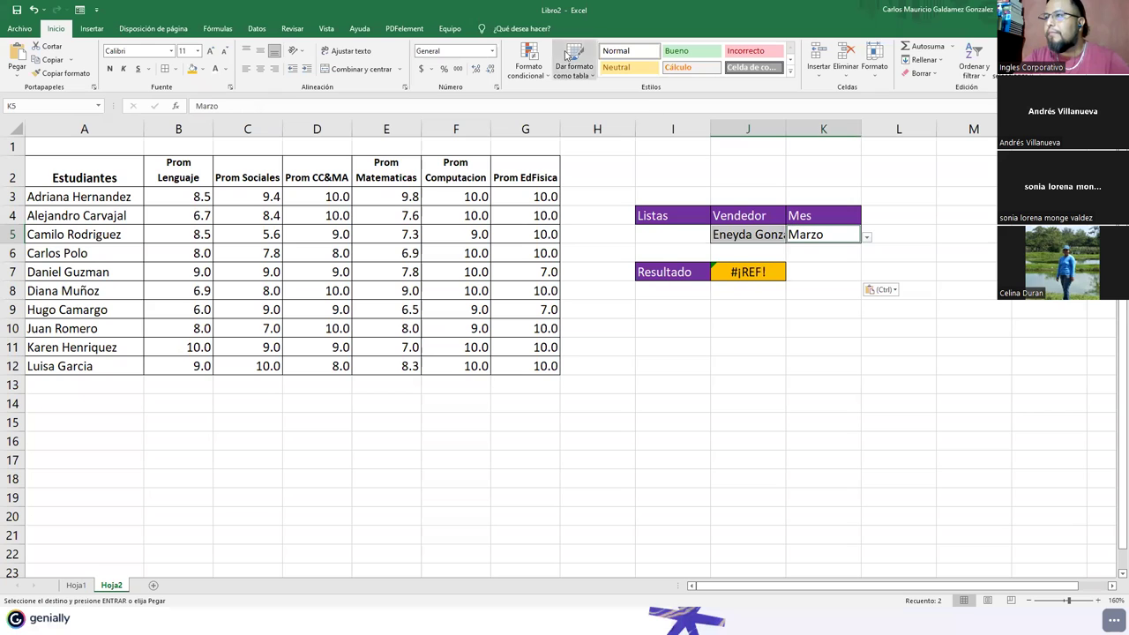
pyautogui.click(257, 28)
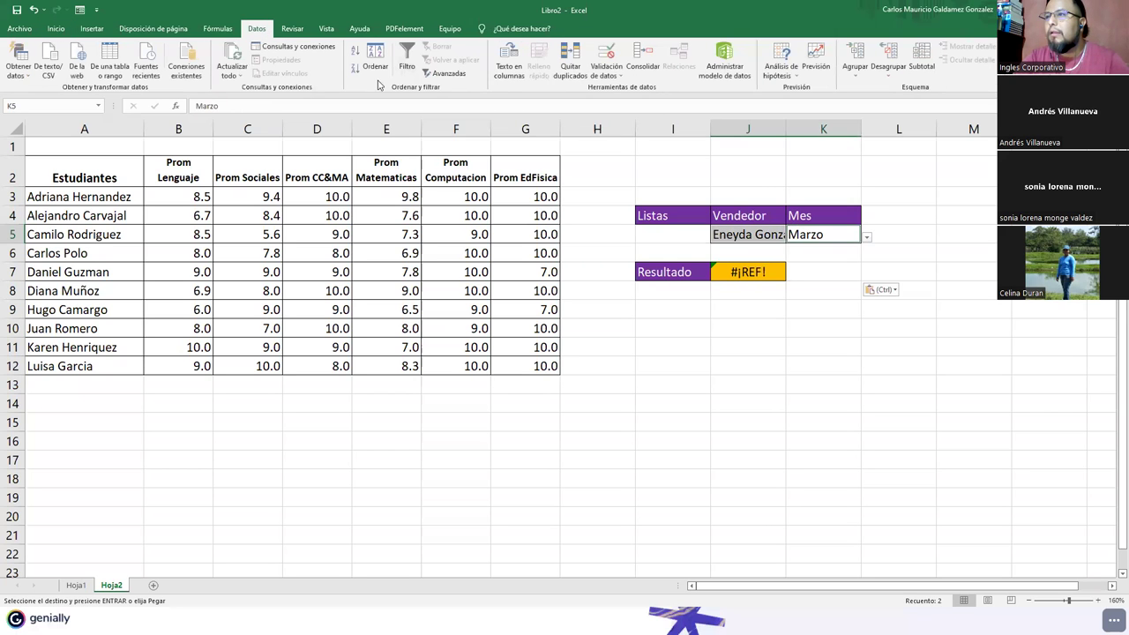
pyautogui.click(603, 77)
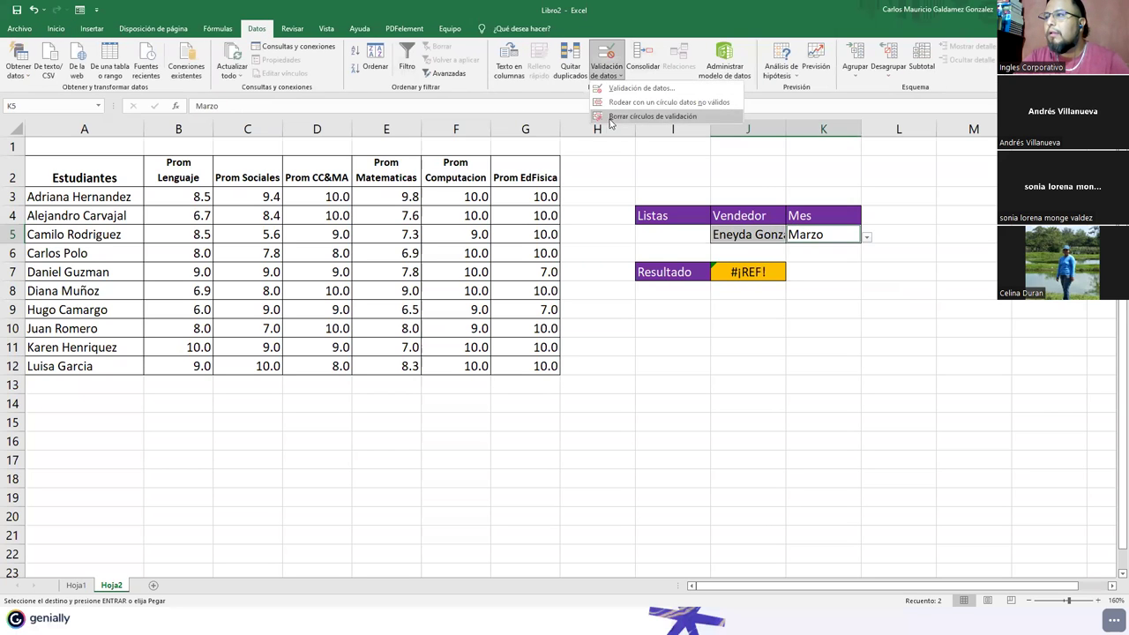
pyautogui.click(612, 123)
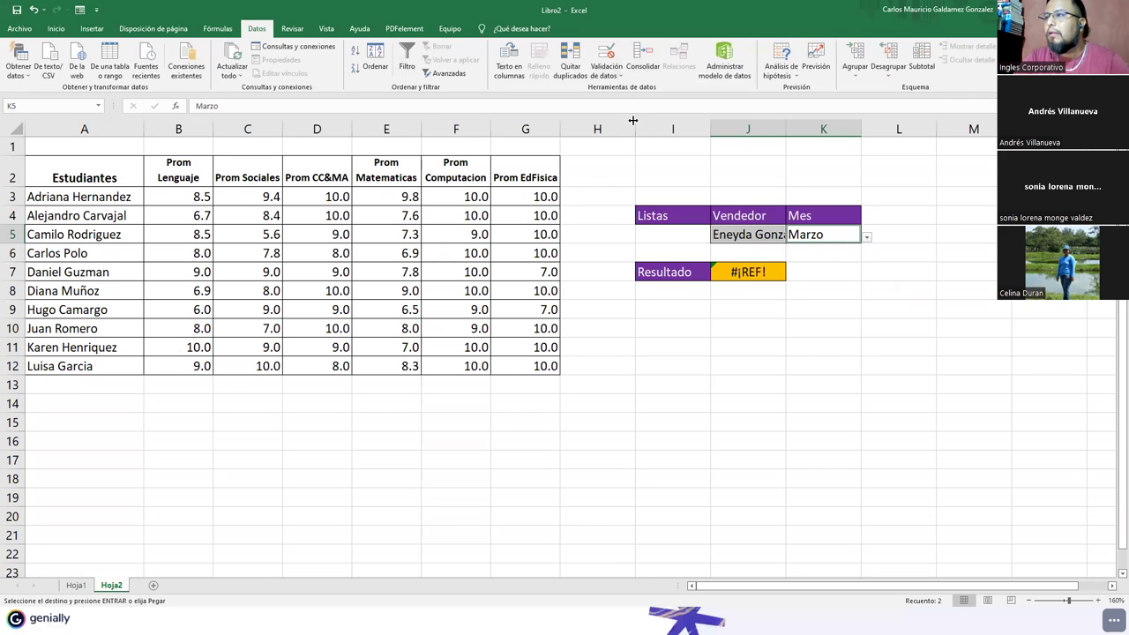
pyautogui.click(612, 77)
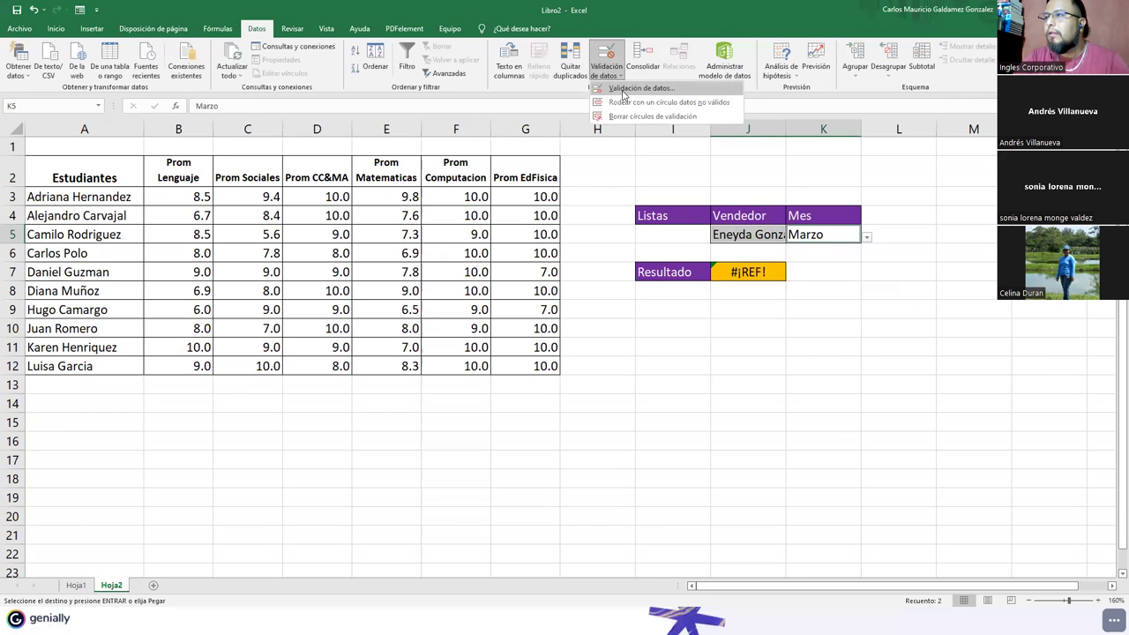
pyautogui.click(626, 106)
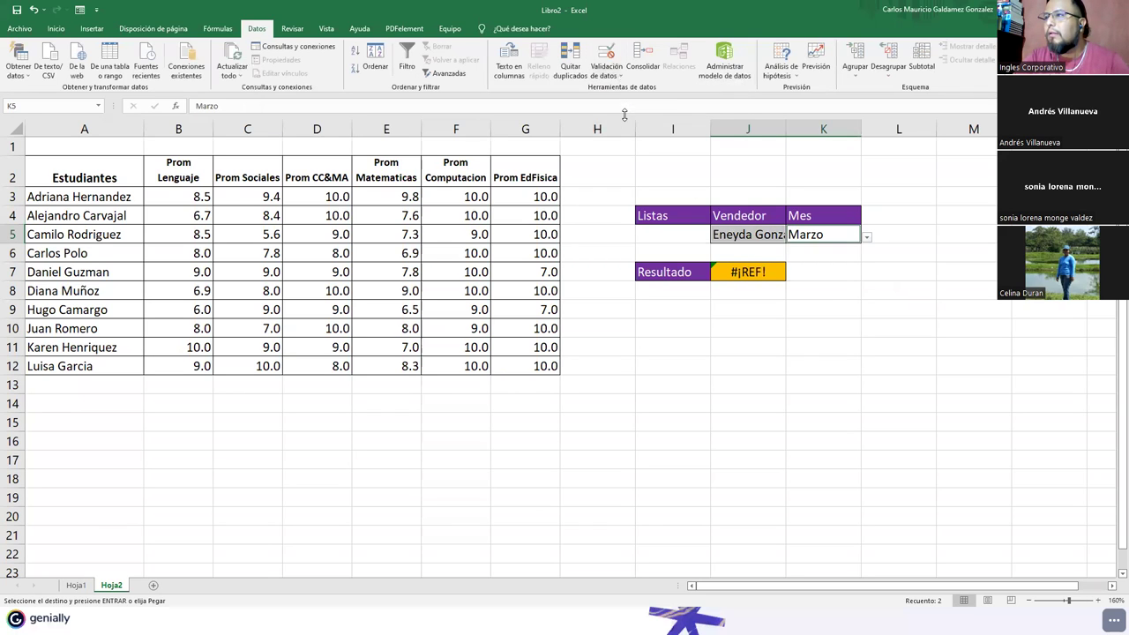
# Clear all data validation rules from the Vendedor cell J5
pyautogui.click(737, 237)
pyautogui.click(606, 71)
pyautogui.click(632, 89)
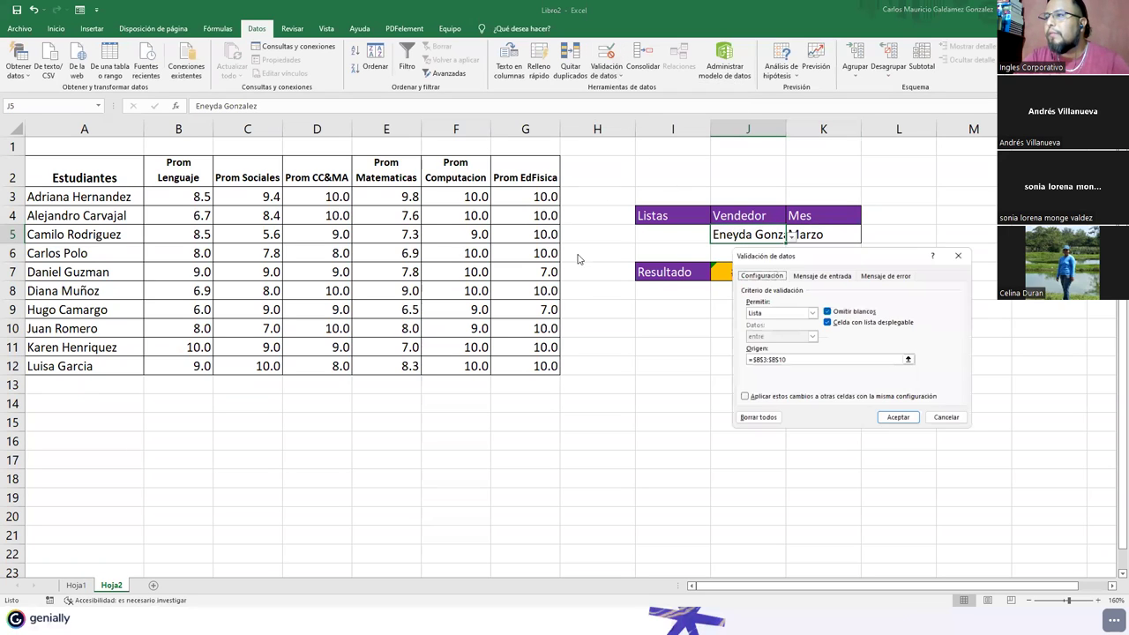
pyautogui.click(755, 420)
pyautogui.click(900, 420)
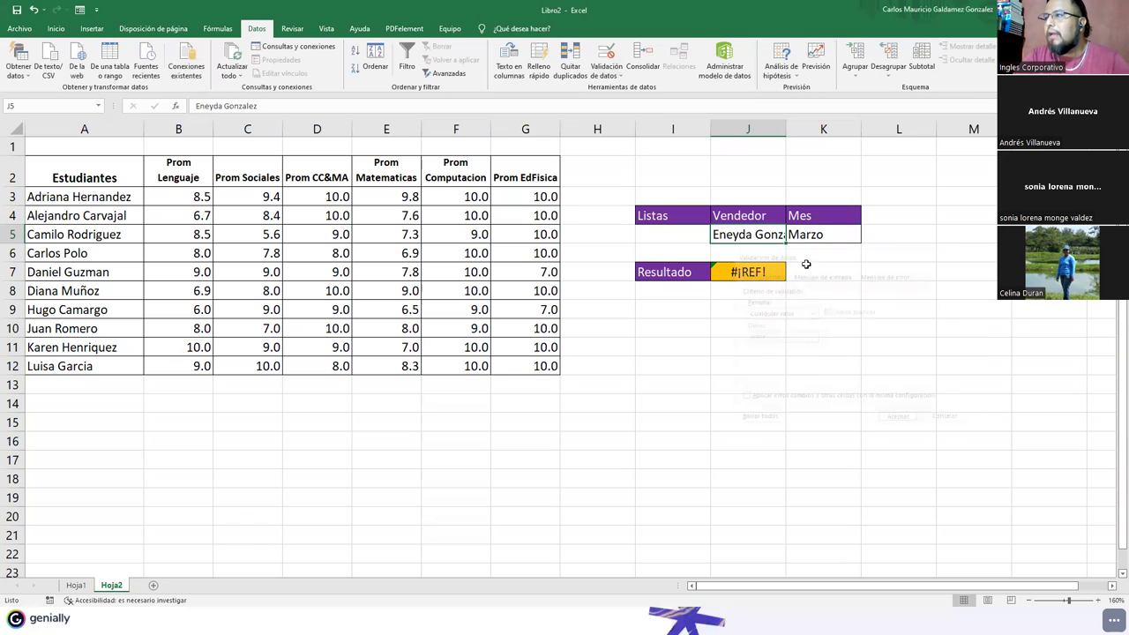
# Clear all validation rules from the Mes cell K5, then delete the contents of J5:K5
pyautogui.click(812, 236)
pyautogui.click(606, 75)
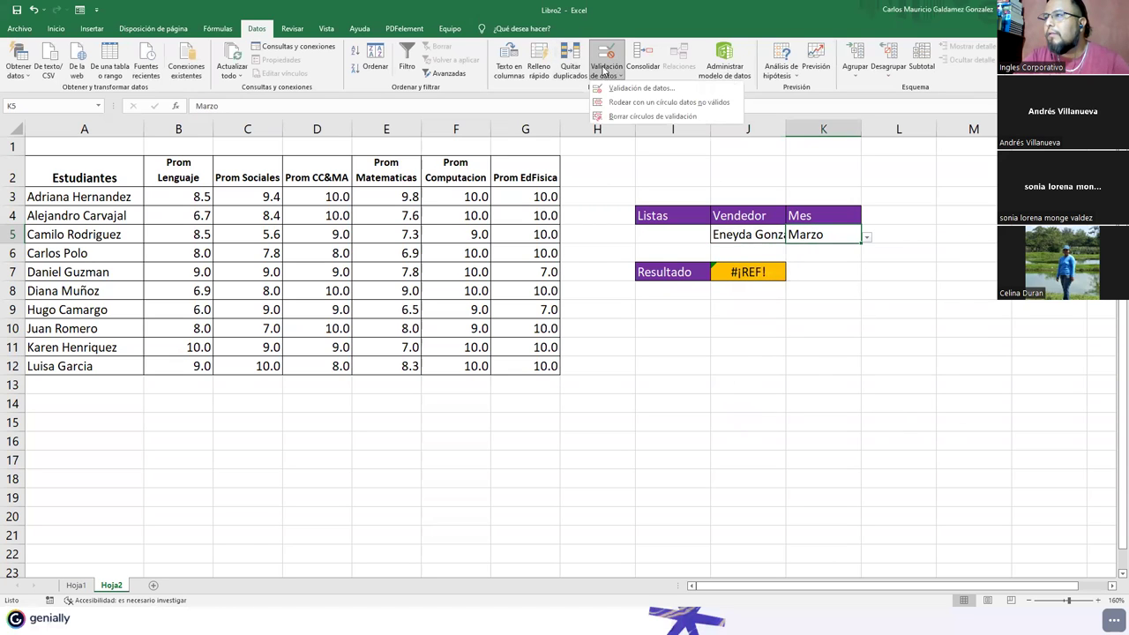
pyautogui.click(617, 91)
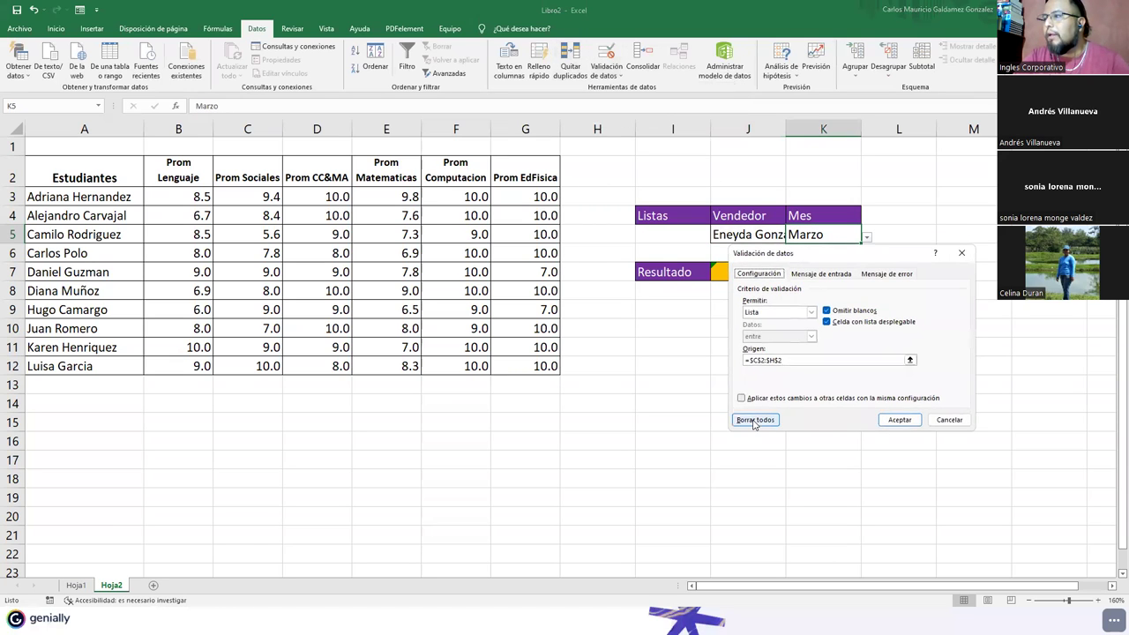
pyautogui.click(751, 420)
pyautogui.click(900, 420)
pyautogui.moveTo(748, 234); pyautogui.dragTo(804, 235)
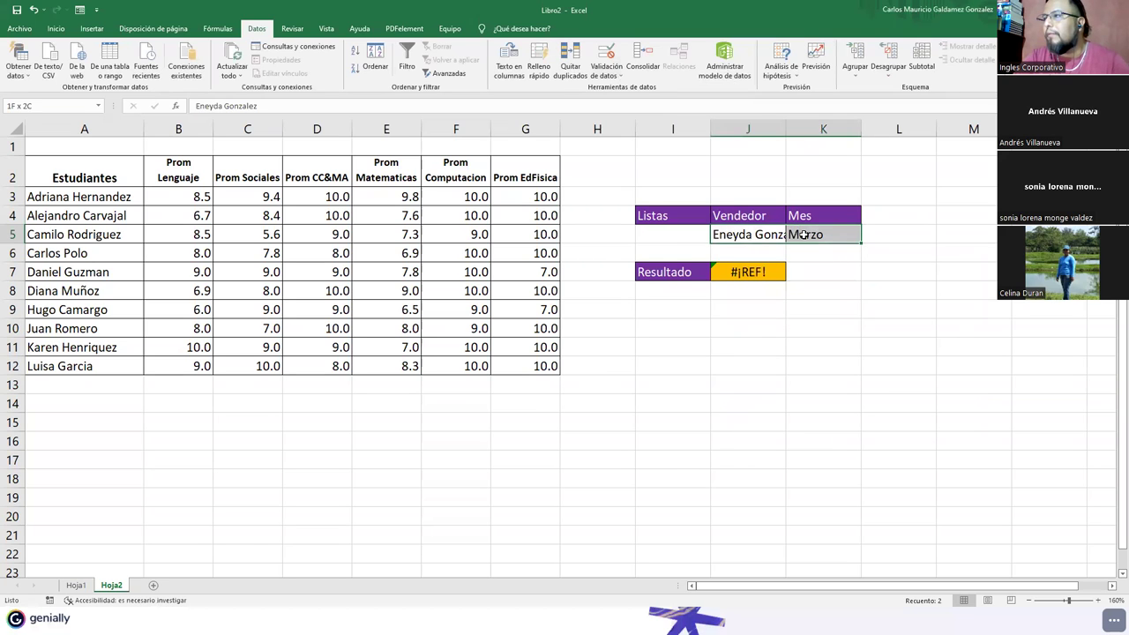
pyautogui.press('Delete')
# Rename the J4 and K4 headers to Estudiante and Materia
pyautogui.click(748, 276)
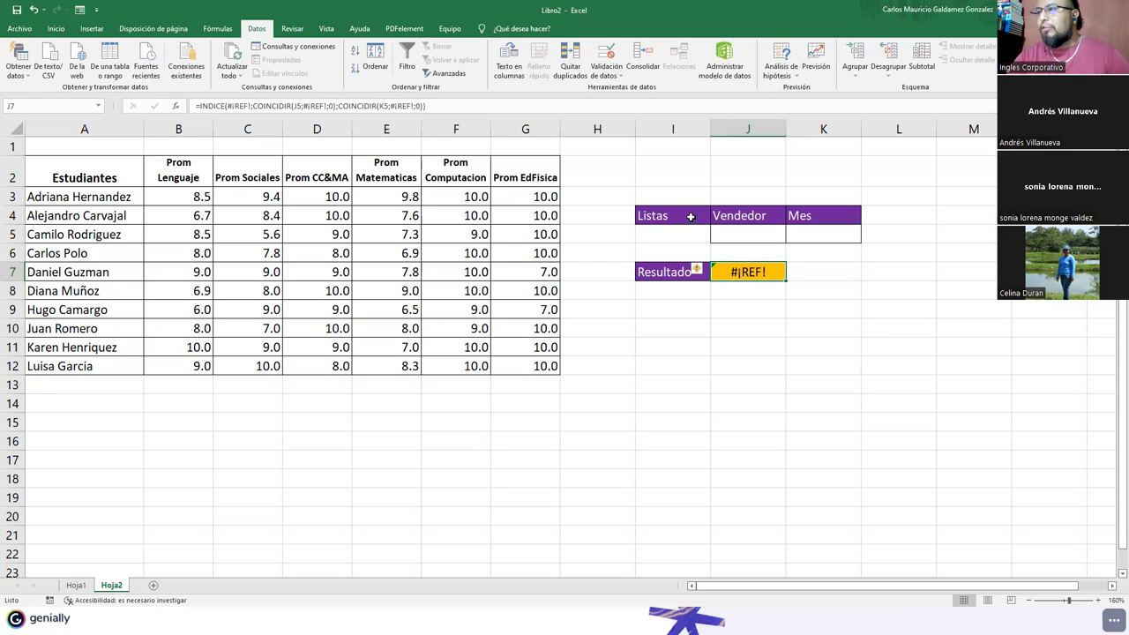
pyautogui.click(741, 217)
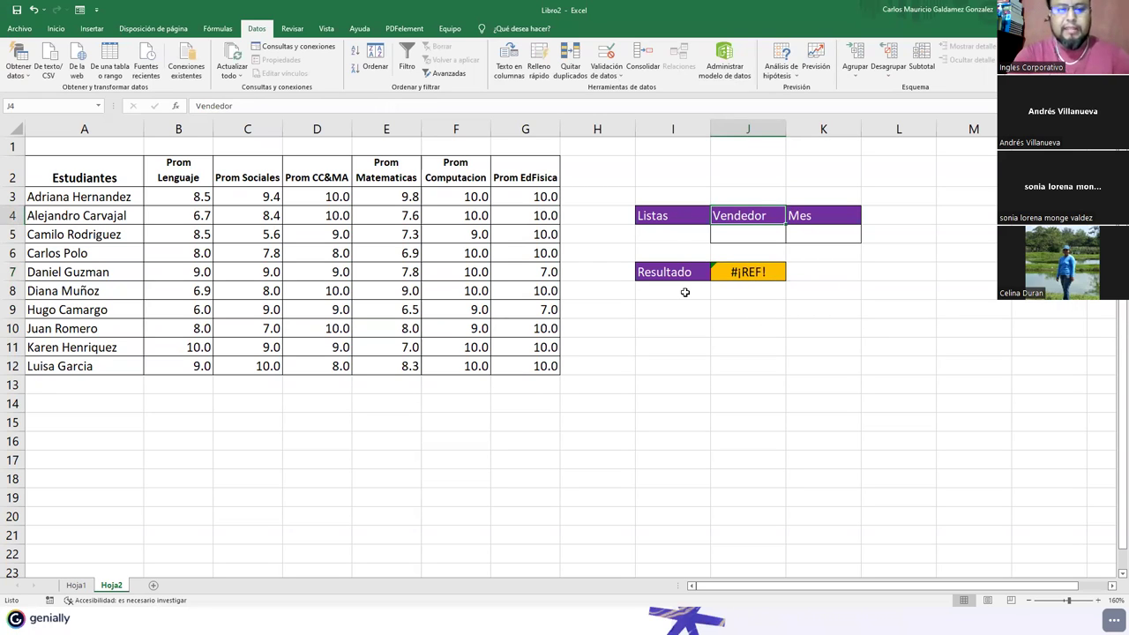
pyautogui.write('eSTUDIANT')
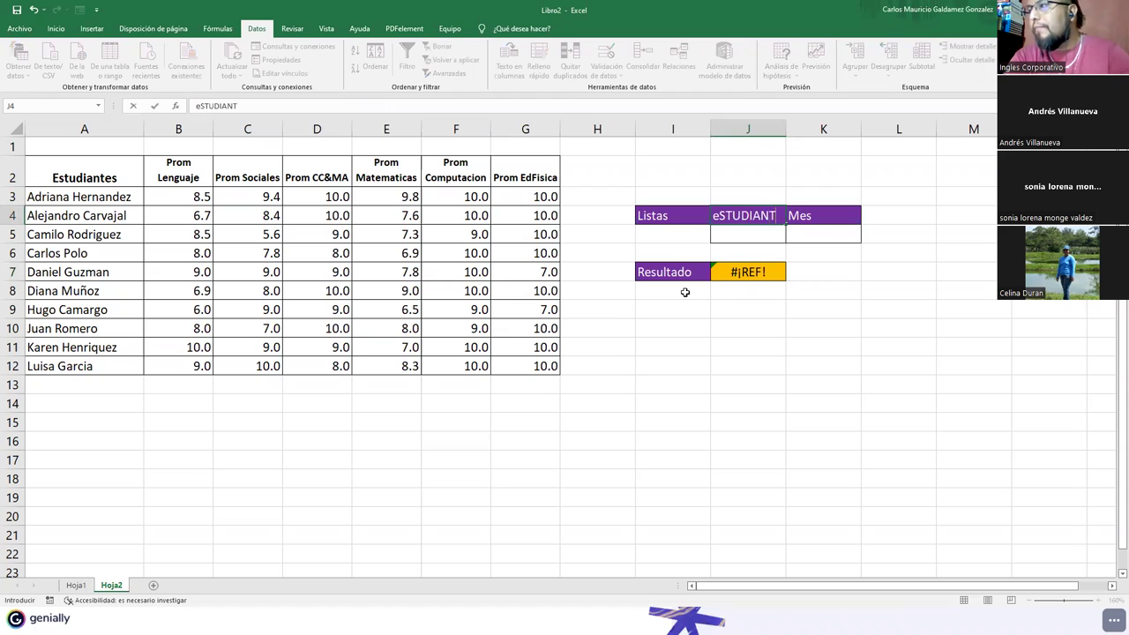
pyautogui.write('E')
pyautogui.press('Tab')
pyautogui.write('Prome')
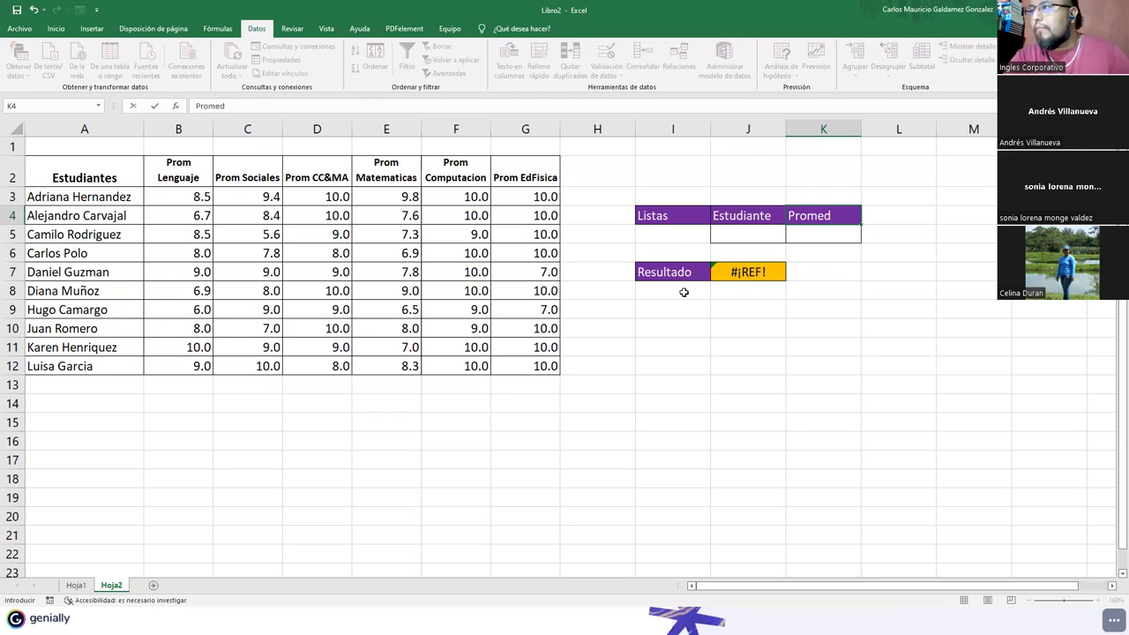
pyautogui.press('BackSpace')
pyautogui.press('BackSpace')
pyautogui.press('BackSpace')
pyautogui.press('BackSpace')
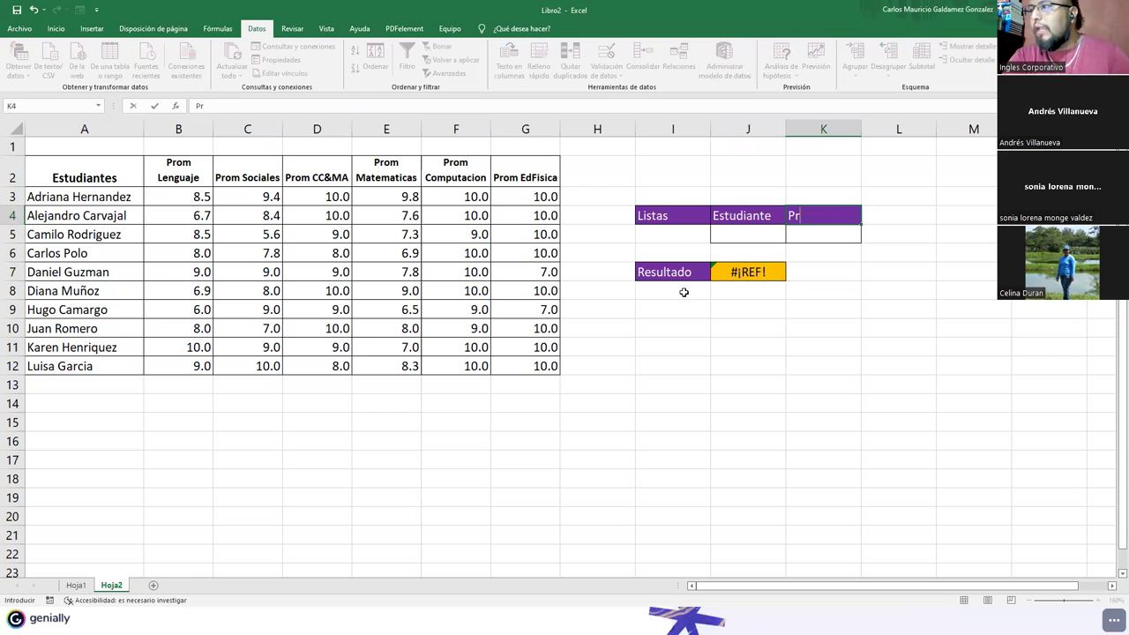
pyautogui.press('BackSpace')
pyautogui.write('Materia')
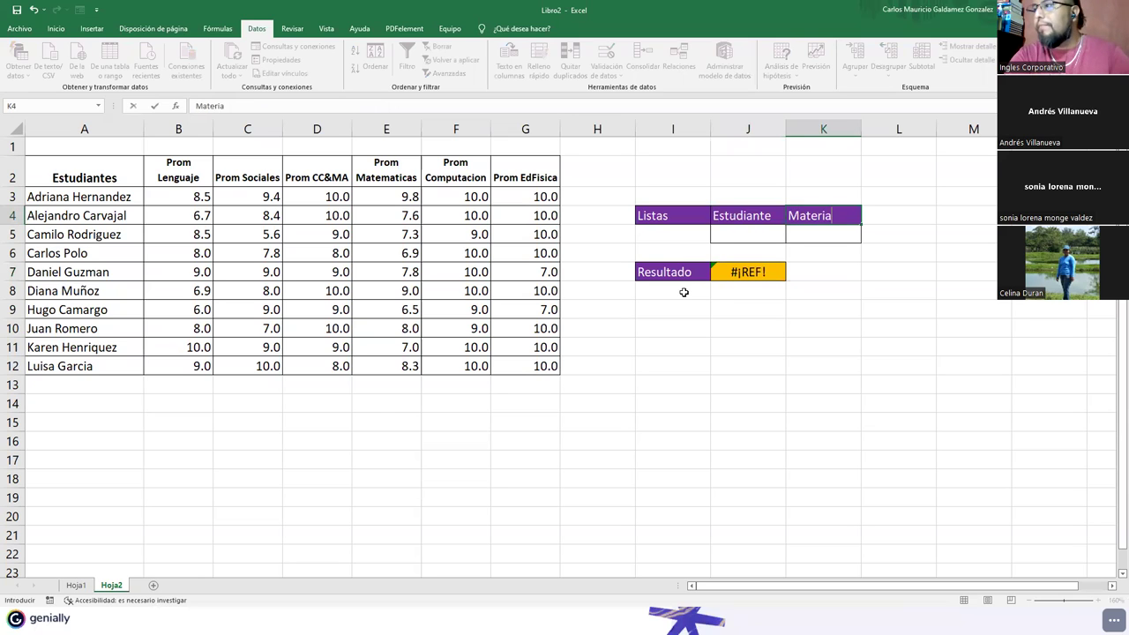
pyautogui.press('Return')
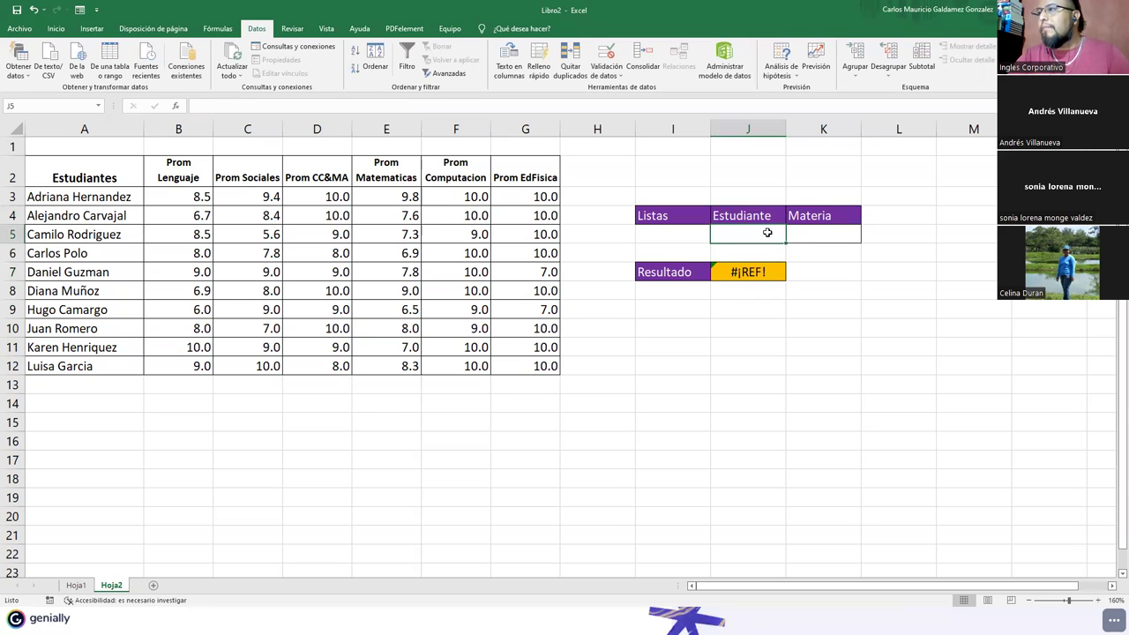
# Narrow columns H and I and widen column K around the lookup block
pyautogui.moveTo(787, 126); pyautogui.dragTo(829, 126)
pyautogui.moveTo(904, 130); pyautogui.dragTo(983, 143)
pyautogui.click(872, 234)
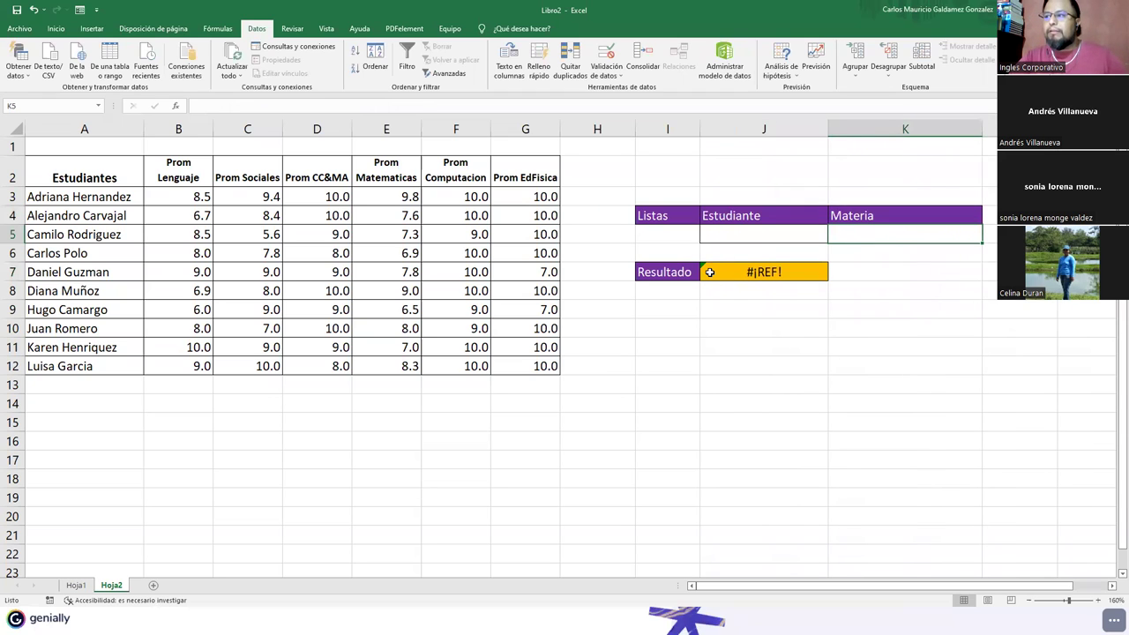
pyautogui.click(710, 273)
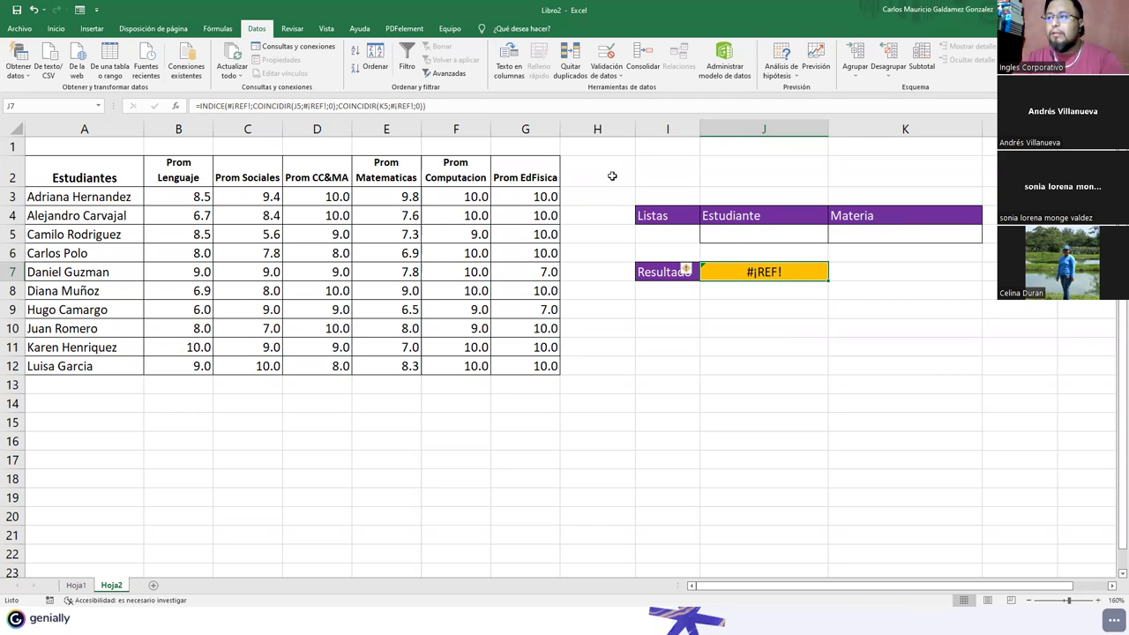
pyautogui.moveTo(634, 133); pyautogui.dragTo(593, 134)
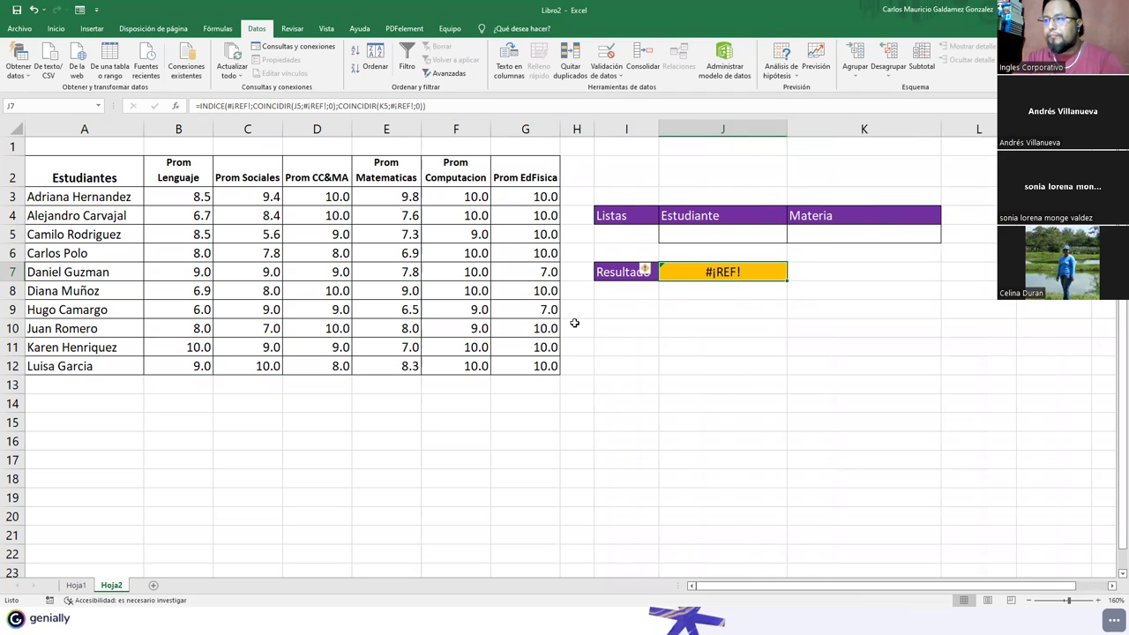
pyautogui.click(603, 346)
pyautogui.click(688, 274)
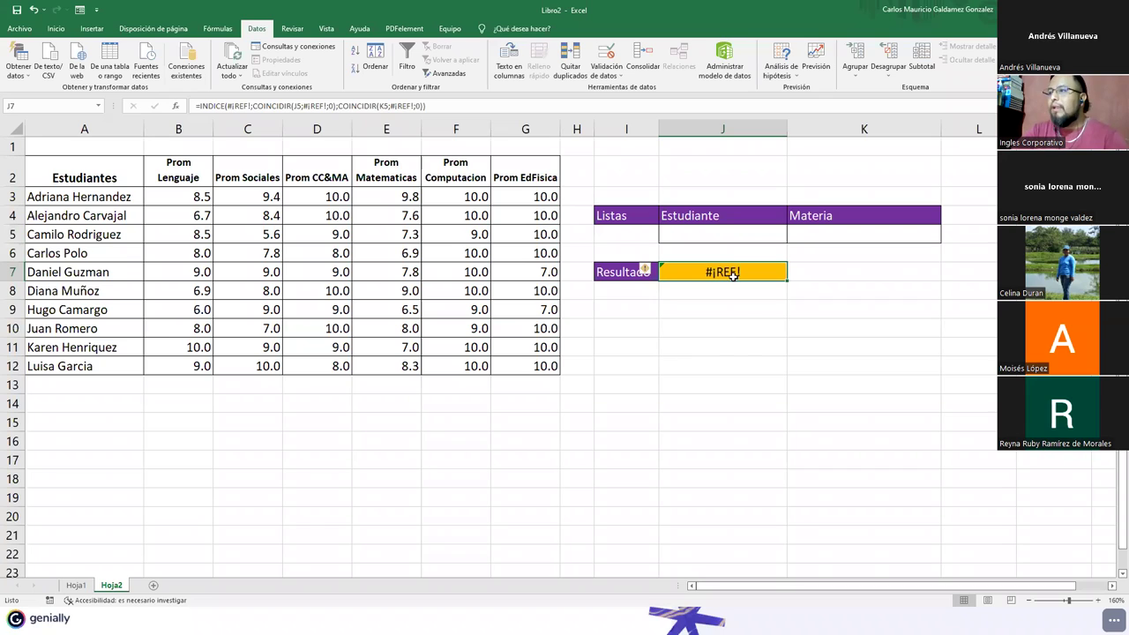
# Give J5 a list validation sourced from the student names in A3:A12, then test the dropdown
pyautogui.click(698, 236)
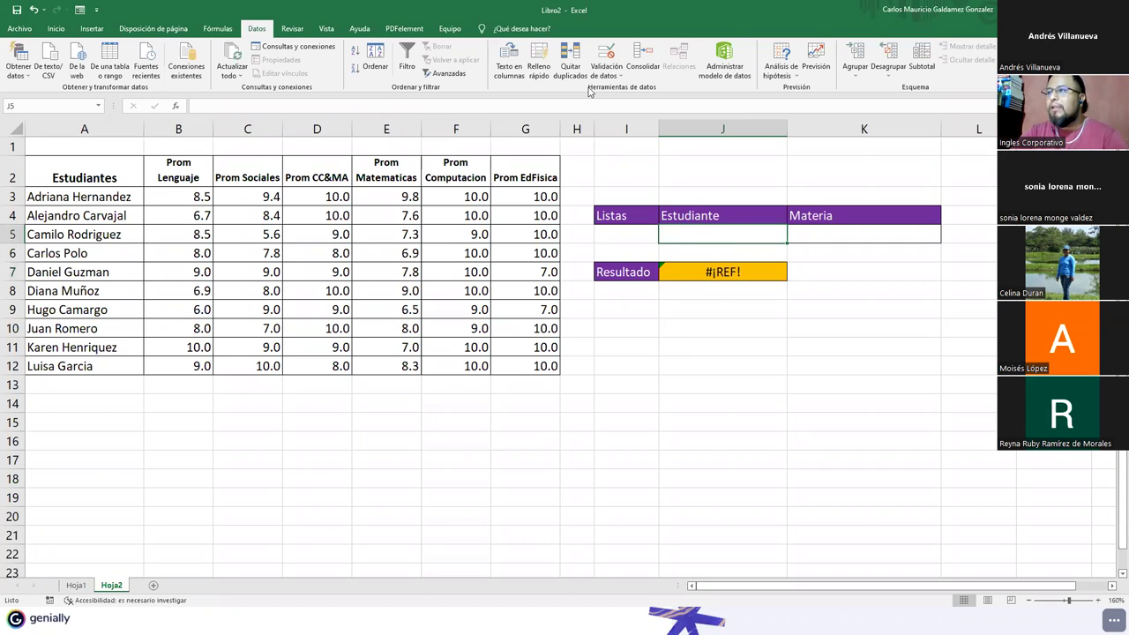
pyautogui.click(607, 55)
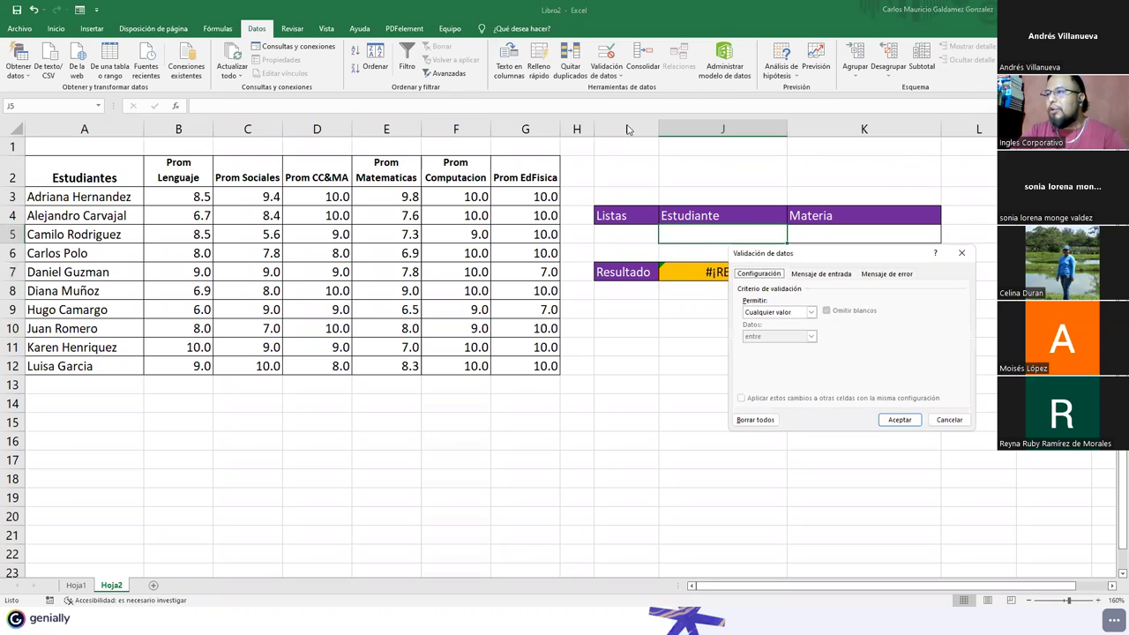
pyautogui.click(810, 314)
pyautogui.click(777, 343)
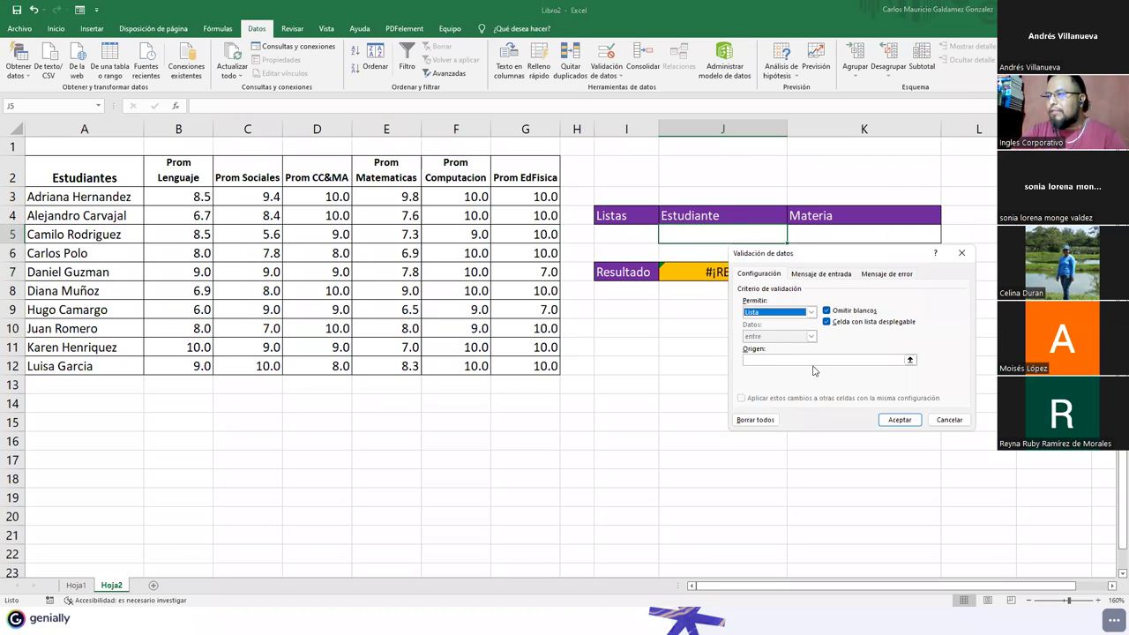
pyautogui.click(910, 361)
pyautogui.moveTo(84, 197); pyautogui.dragTo(81, 367)
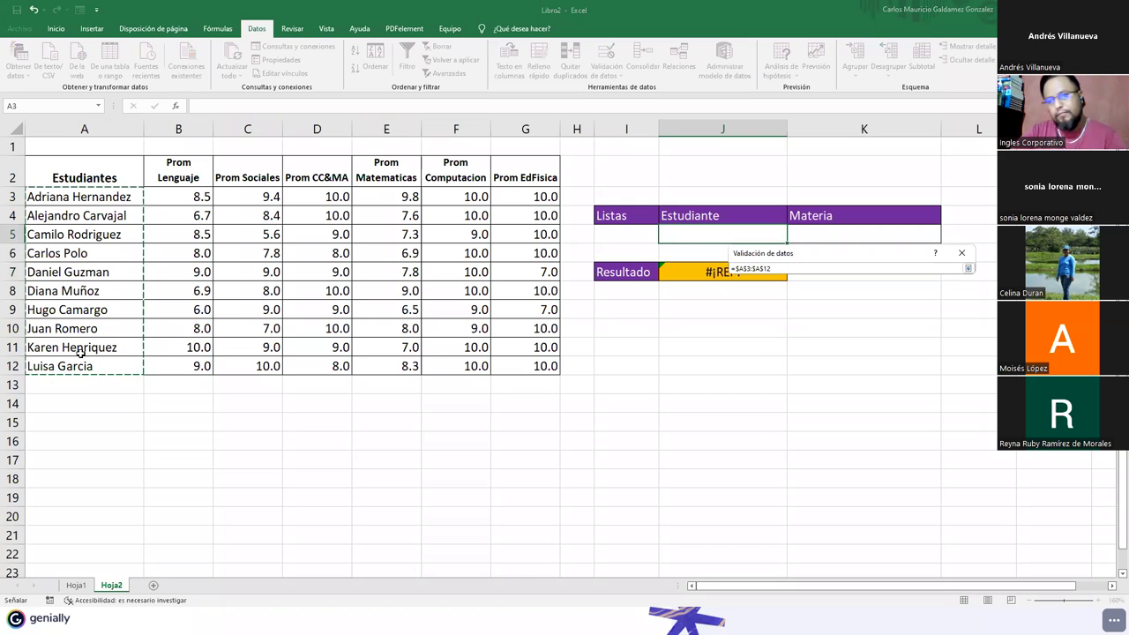
pyautogui.click(967, 268)
pyautogui.click(900, 420)
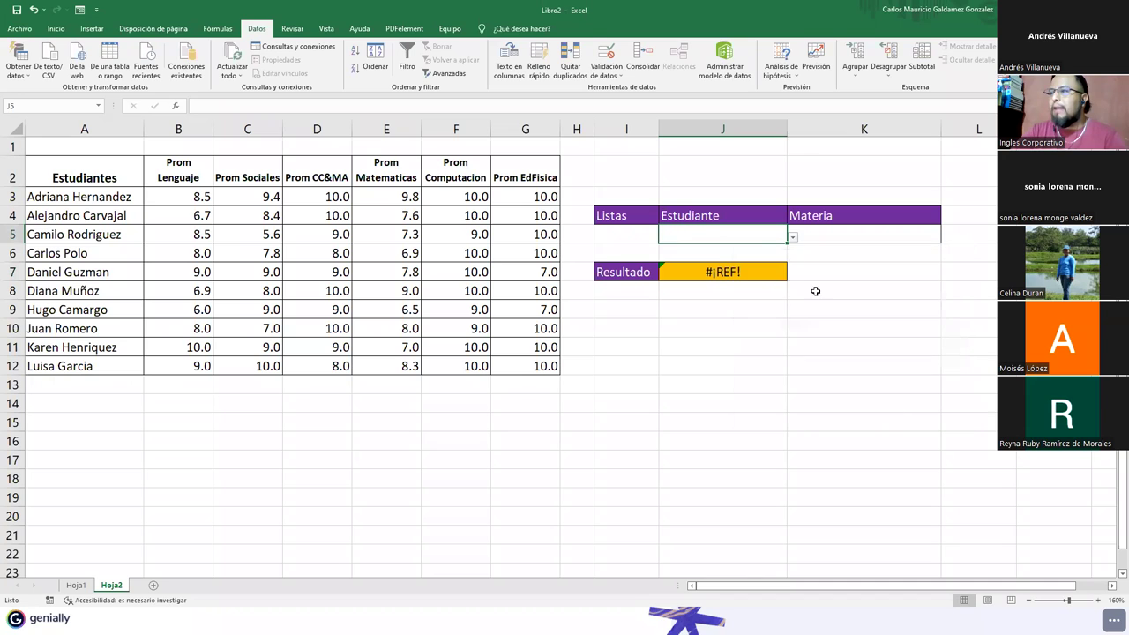
pyautogui.click(792, 239)
pyautogui.moveTo(785, 284)
pyautogui.mouseDown()
pyautogui.moveTo(790, 350)
pyautogui.moveTo(793, 264)
pyautogui.mouseUp()
pyautogui.click(847, 231)
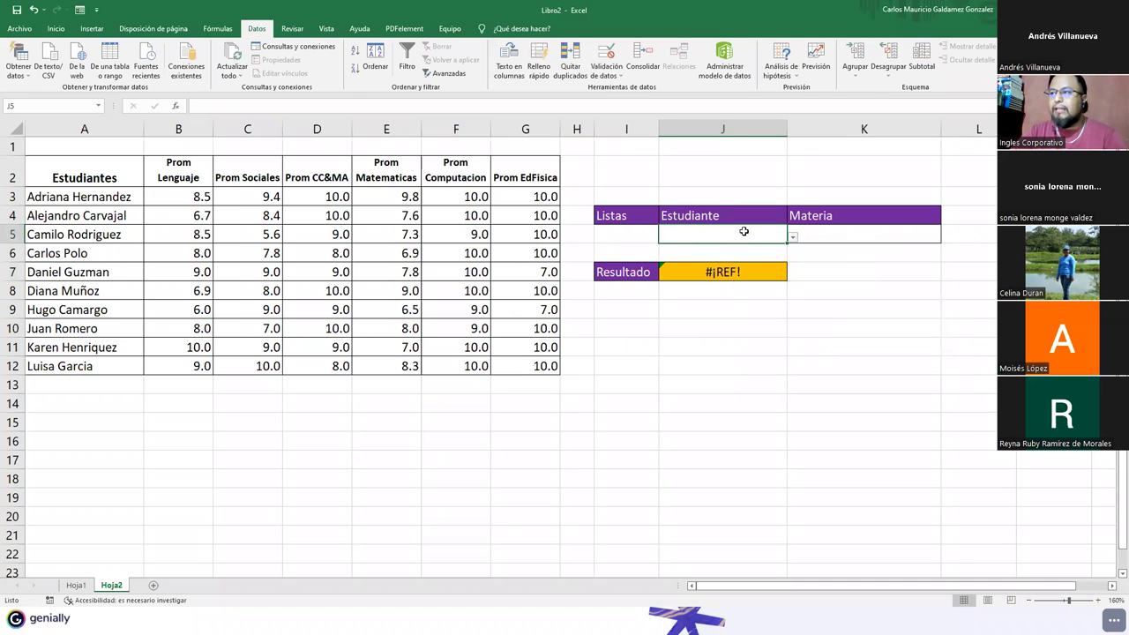
# Centre the Estudiante and Materia headers and fill the Listas-to-Materia header row dark green
pyautogui.moveTo(670, 219); pyautogui.dragTo(852, 217)
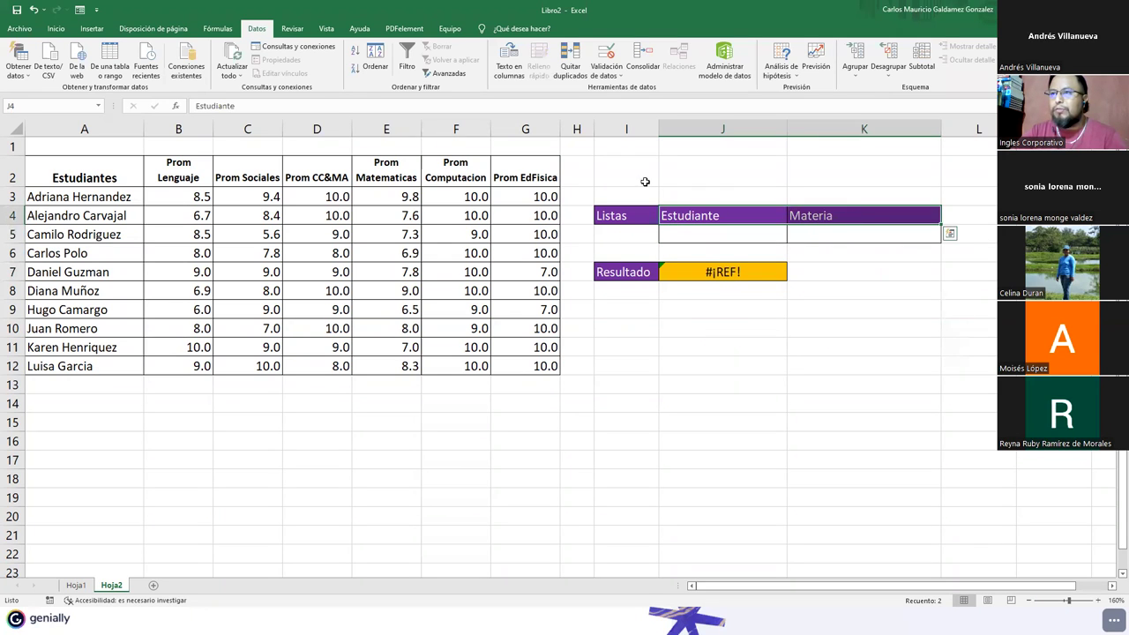
pyautogui.click(56, 29)
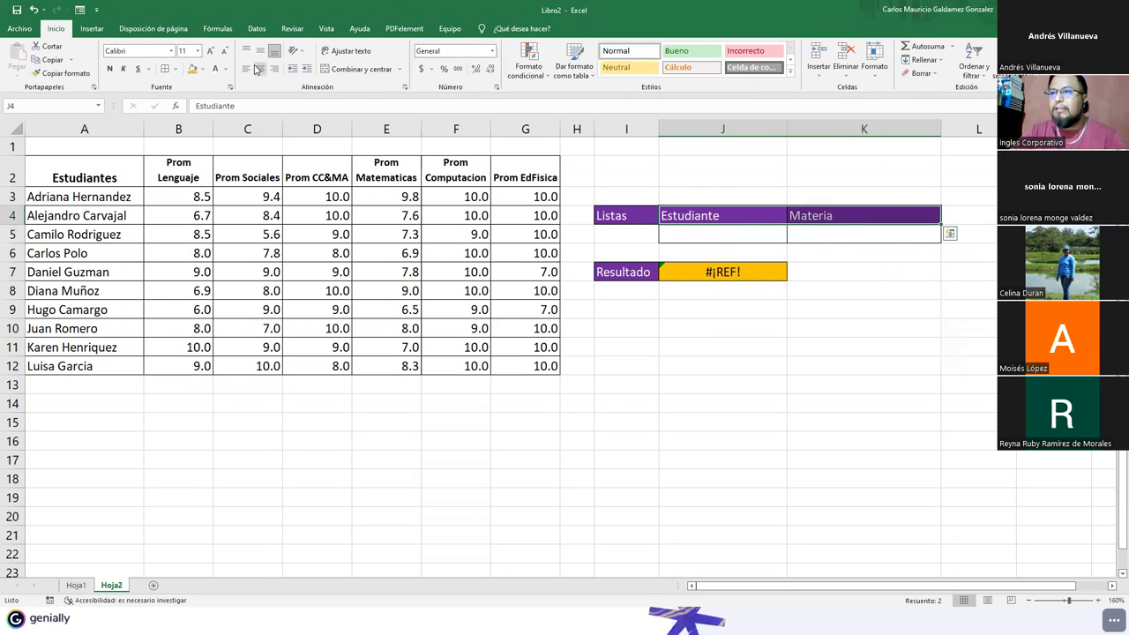
pyautogui.click(260, 69)
pyautogui.moveTo(620, 223); pyautogui.dragTo(873, 217)
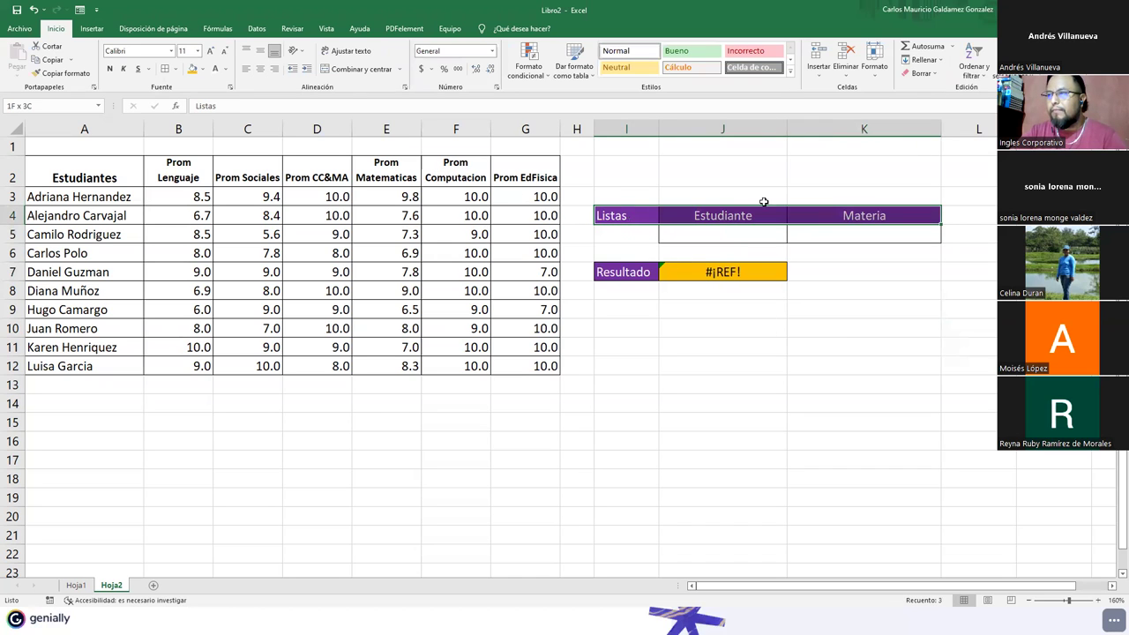
pyautogui.click(193, 70)
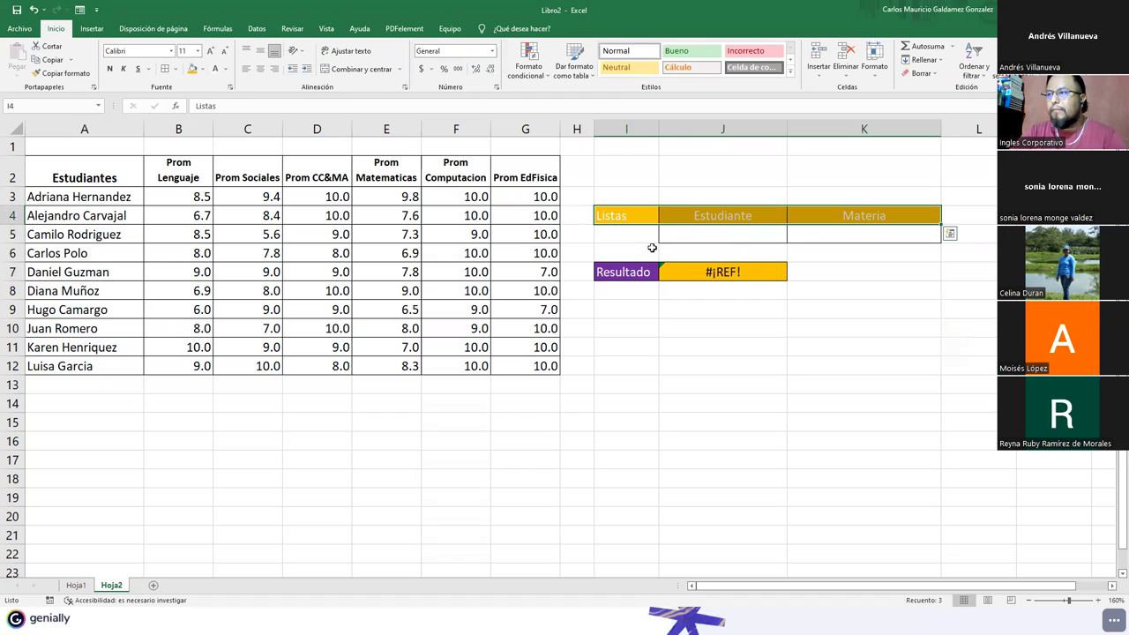
pyautogui.click(202, 69)
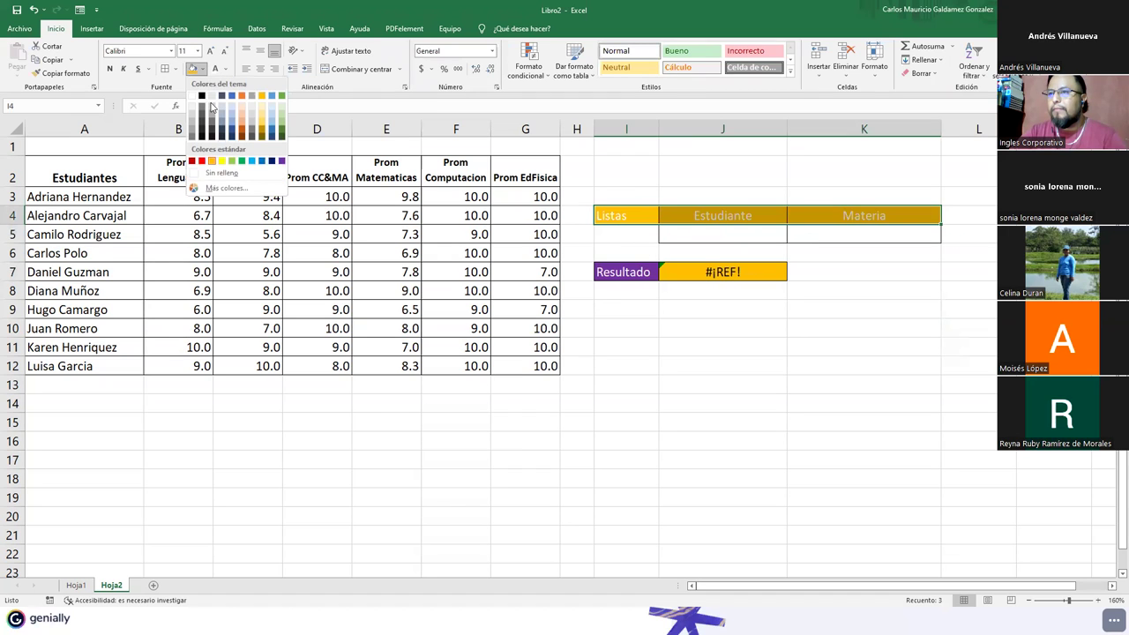
pyautogui.click(281, 129)
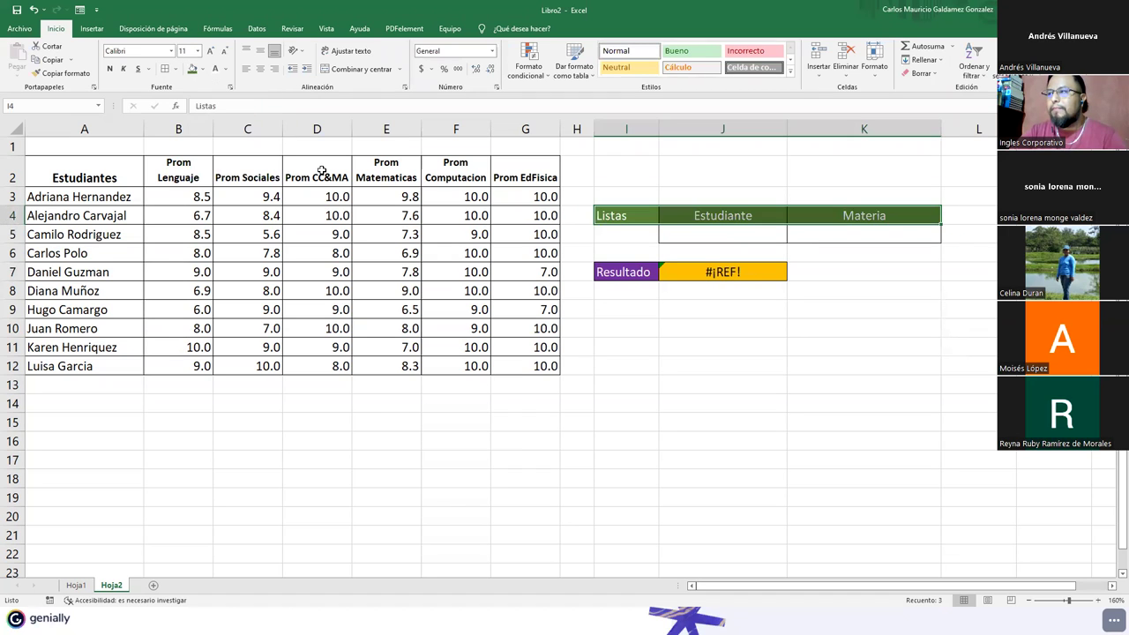
# Try an orange fill on the Resultado cell, then set it back to purple
pyautogui.click(630, 275)
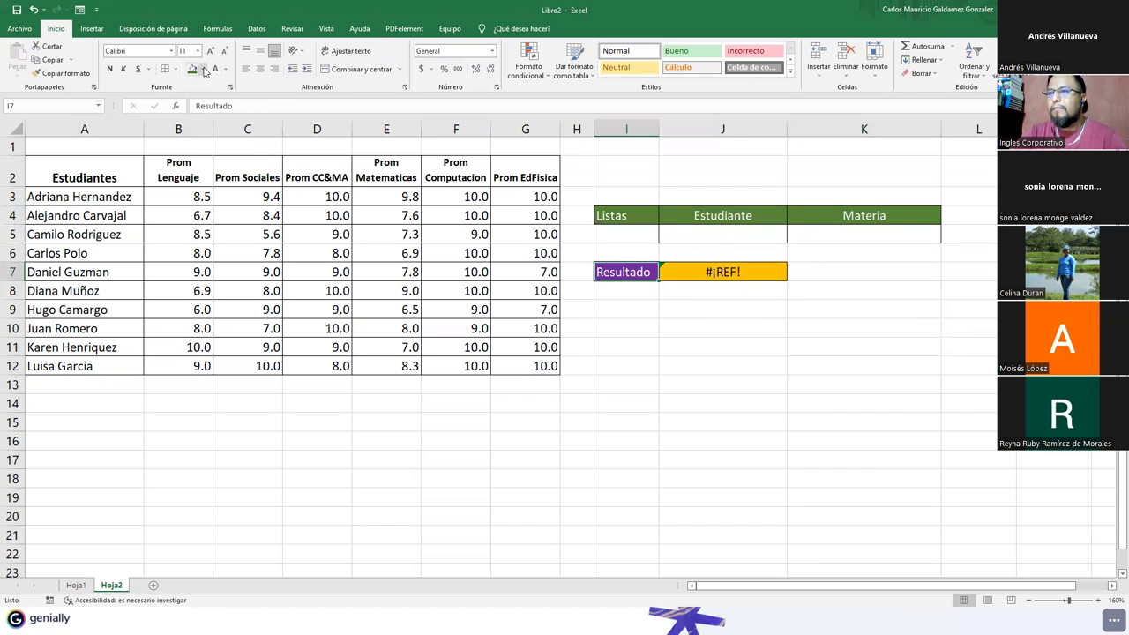
pyautogui.click(202, 69)
pyautogui.click(281, 161)
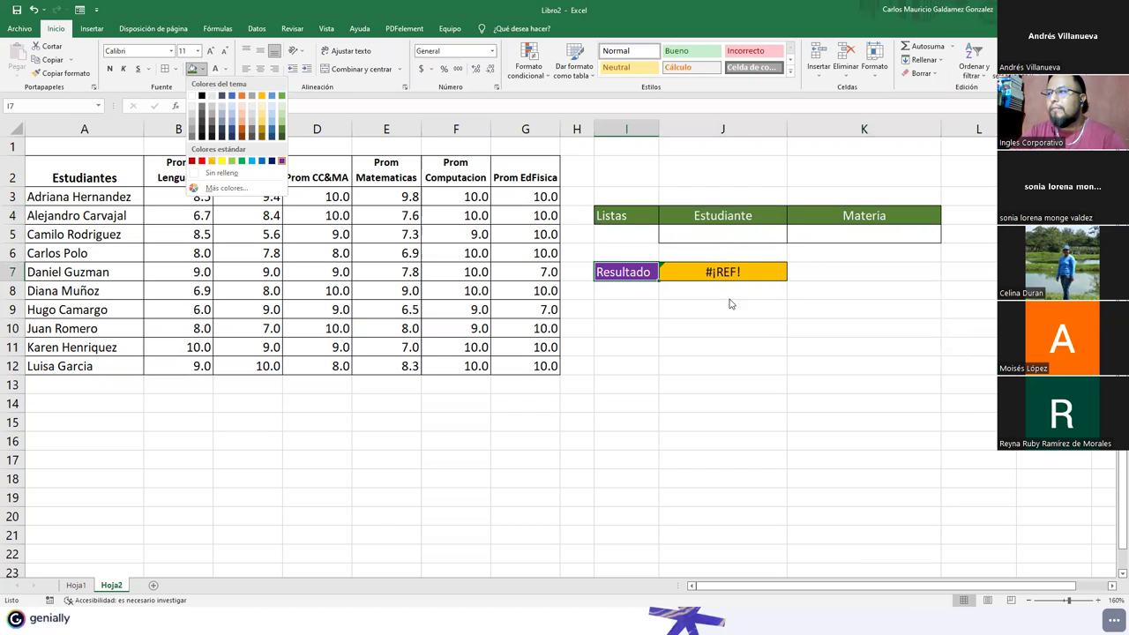
pyautogui.click(211, 161)
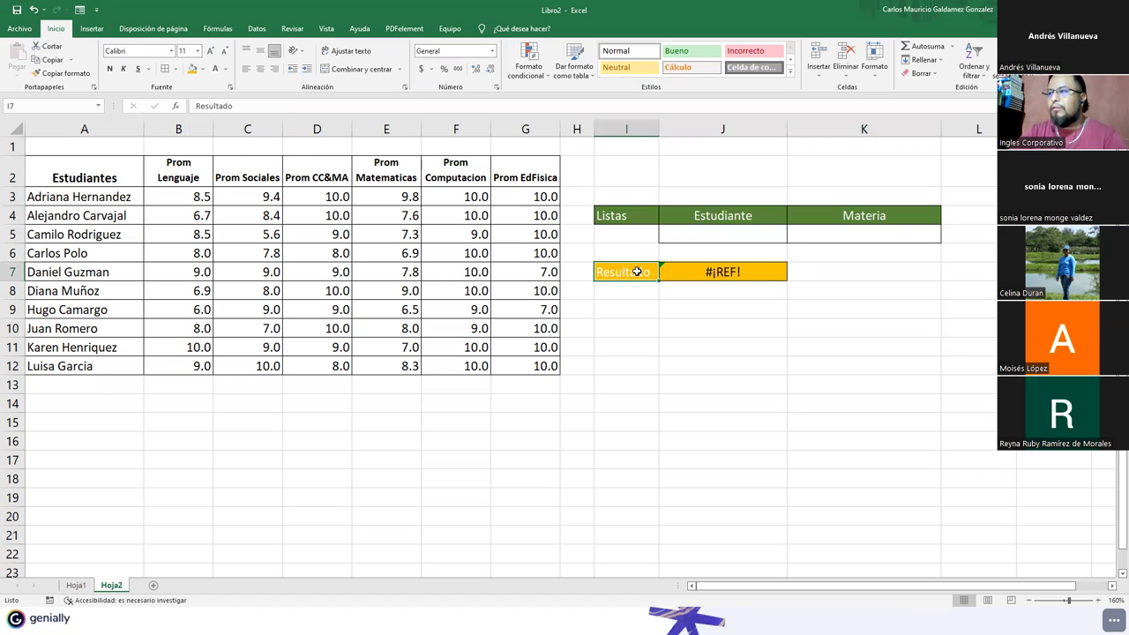
pyautogui.click(202, 69)
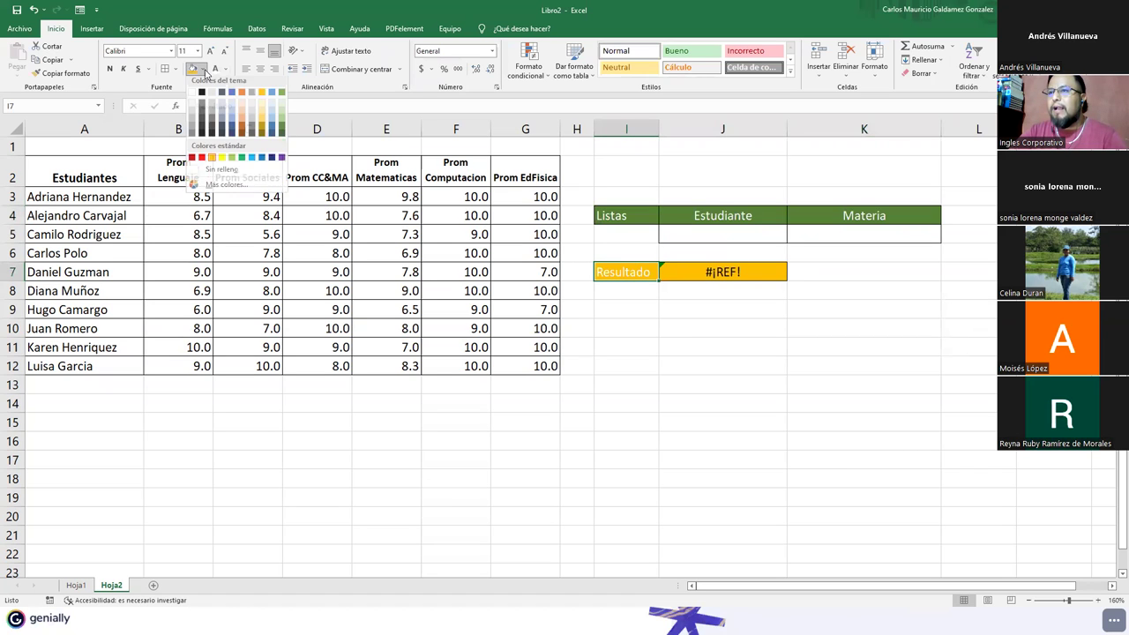
pyautogui.click(281, 161)
pyautogui.click(824, 234)
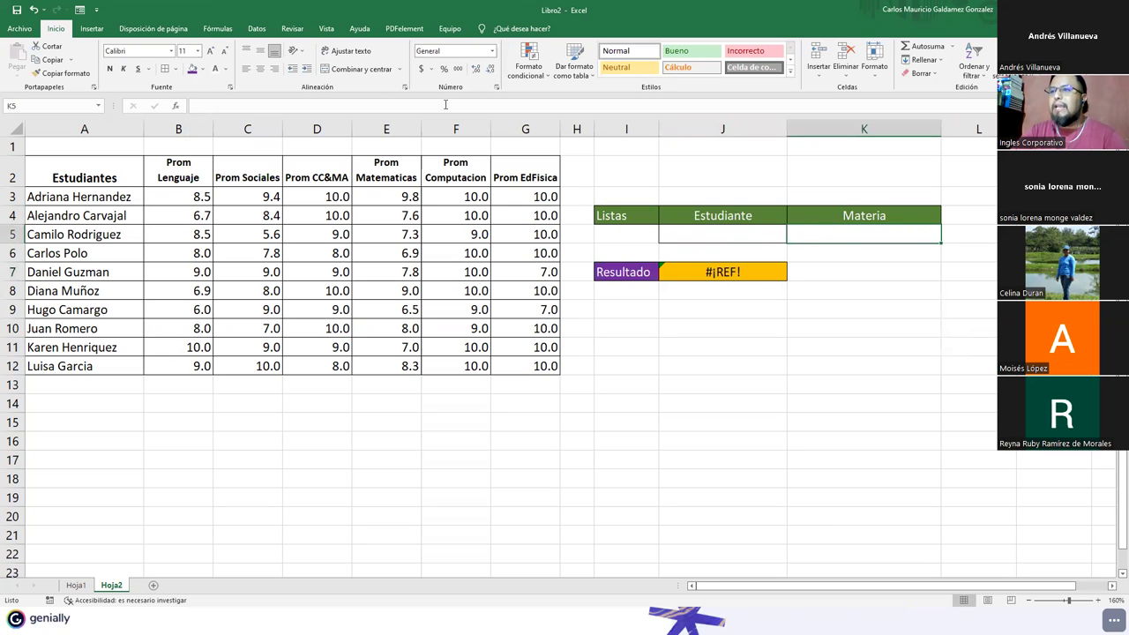
pyautogui.click(257, 29)
# Give K5 a list validation sourced from the subject headers B2:G2, then test the dropdown
pyautogui.click(607, 56)
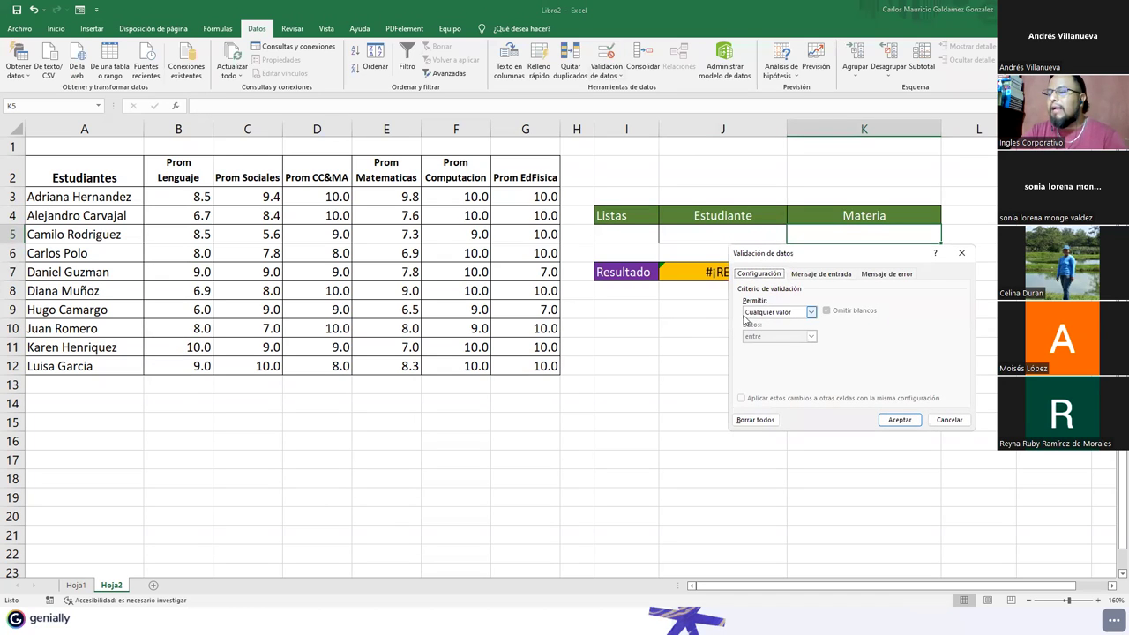
pyautogui.click(810, 312)
pyautogui.click(805, 347)
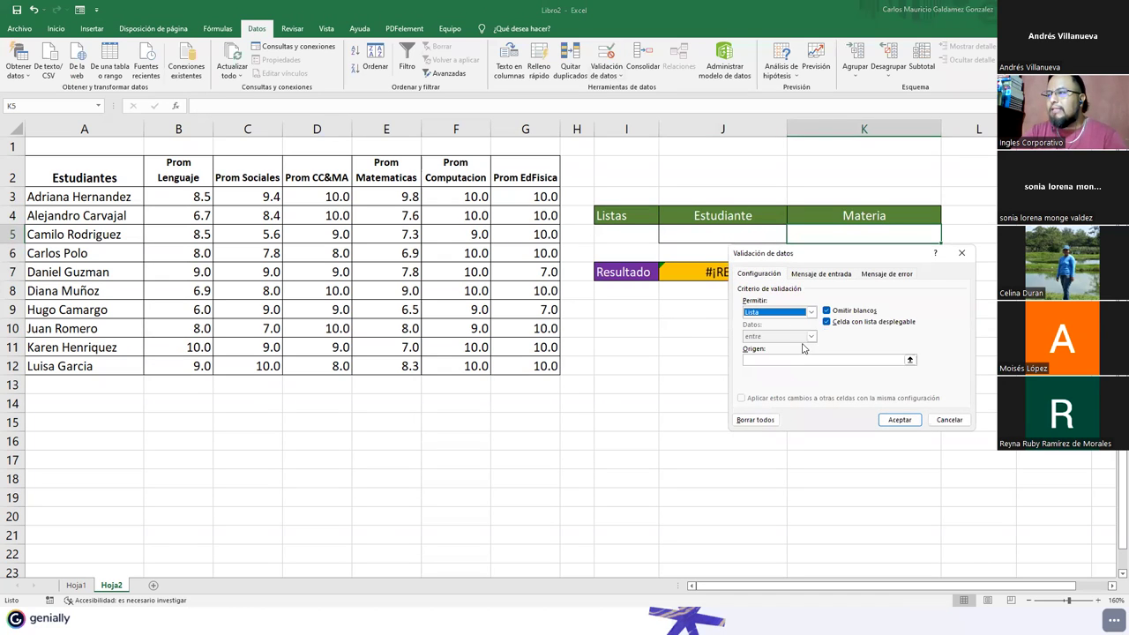
pyautogui.click(910, 360)
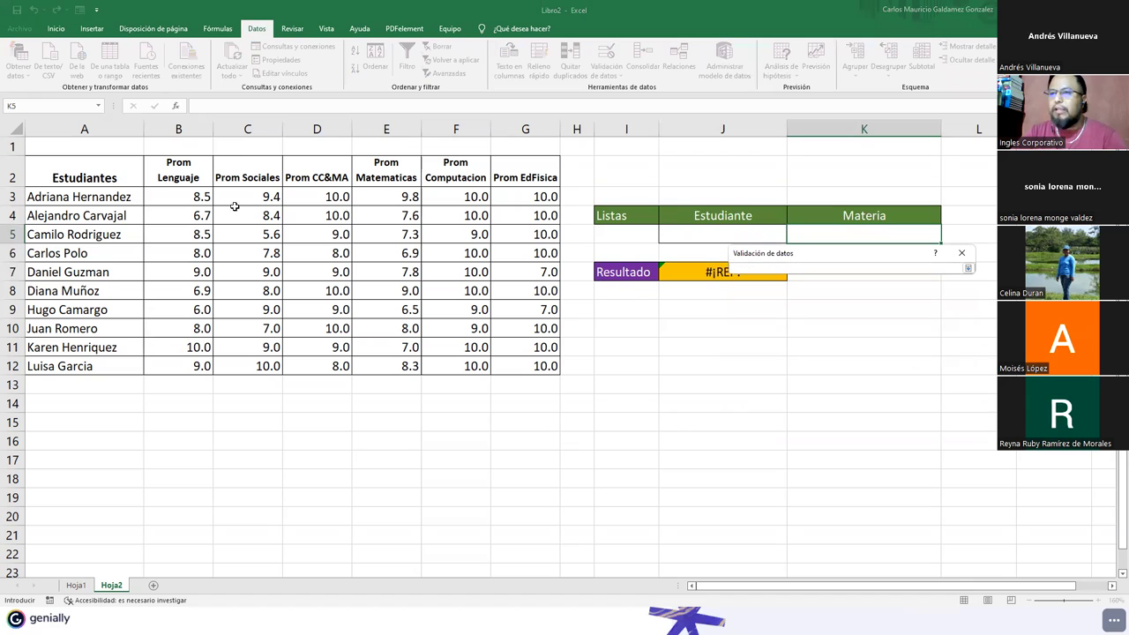
pyautogui.moveTo(192, 175); pyautogui.dragTo(554, 177)
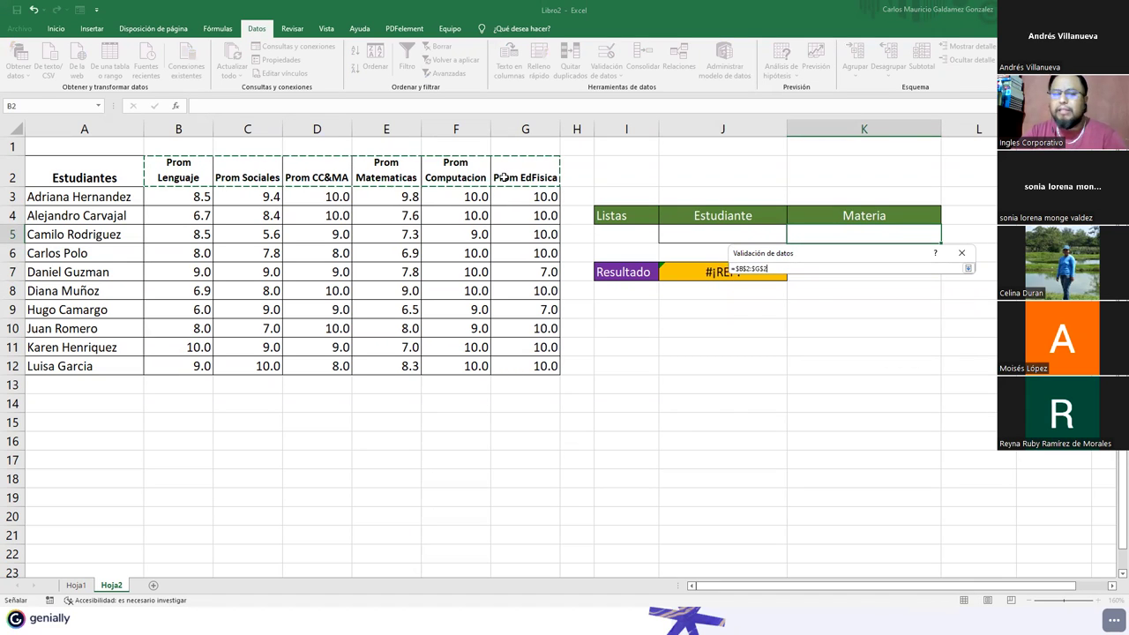
pyautogui.click(968, 269)
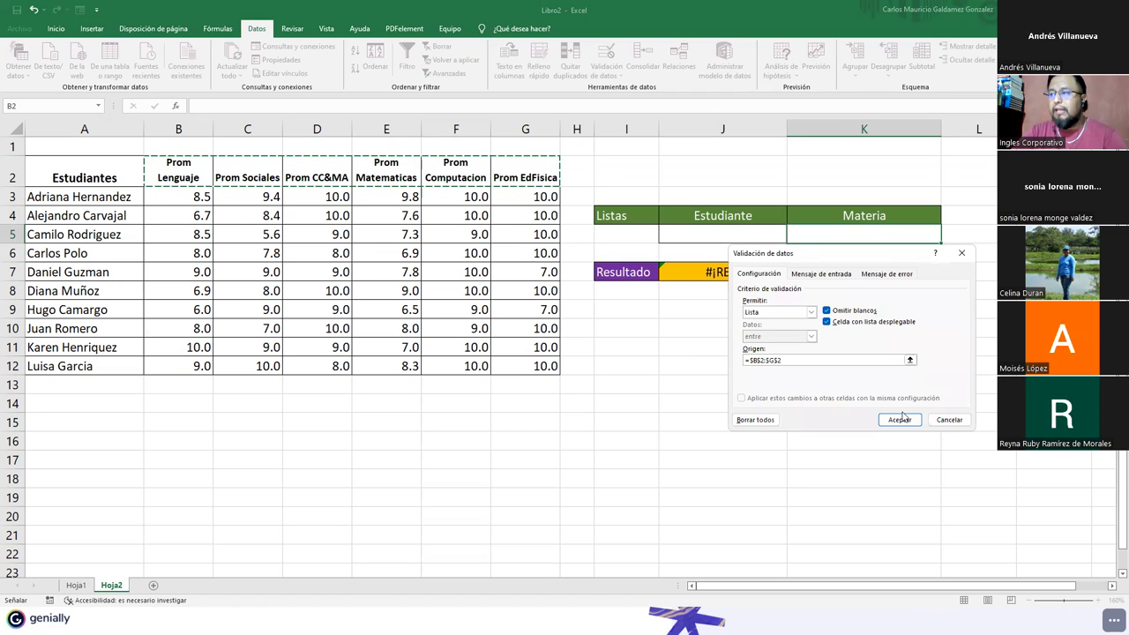
pyautogui.click(902, 418)
pyautogui.click(947, 239)
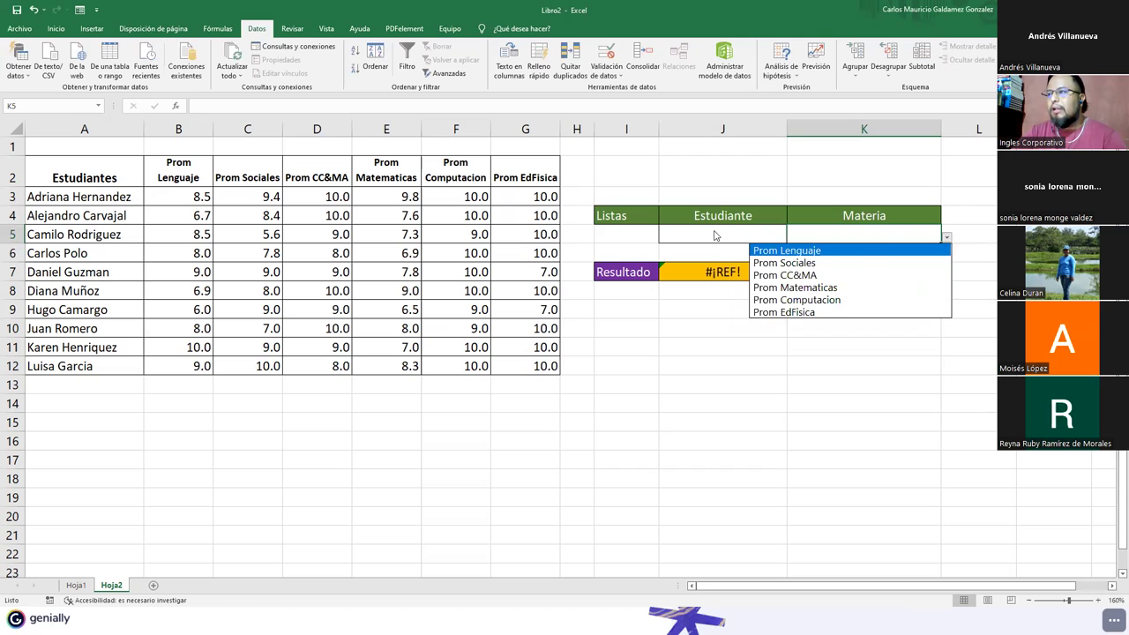
pyautogui.press('Escape')
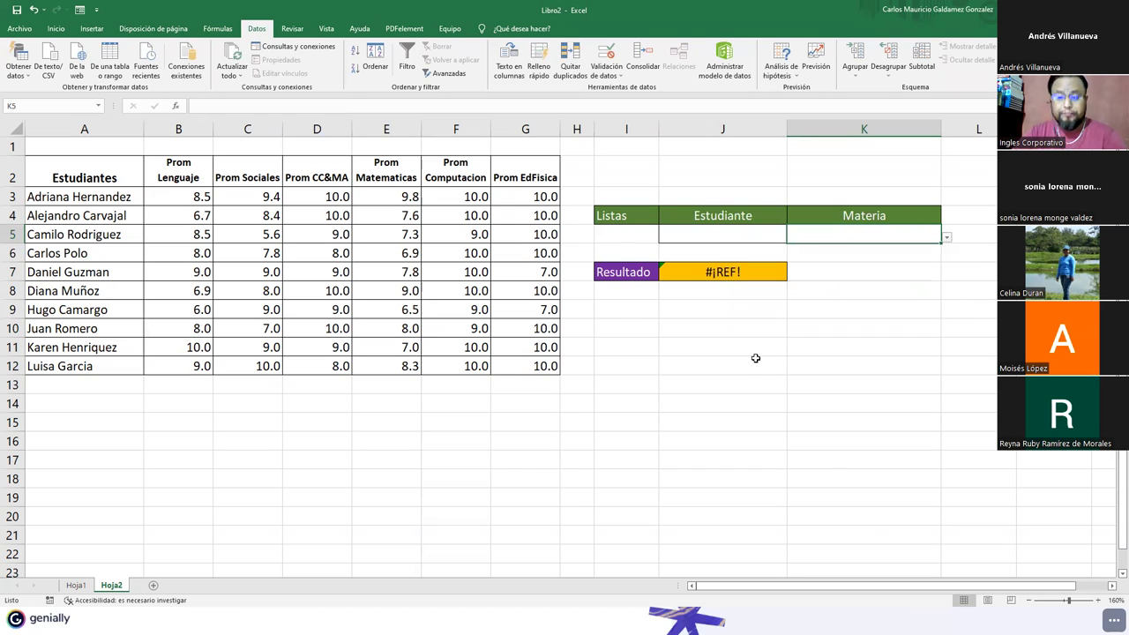
pyautogui.click(711, 235)
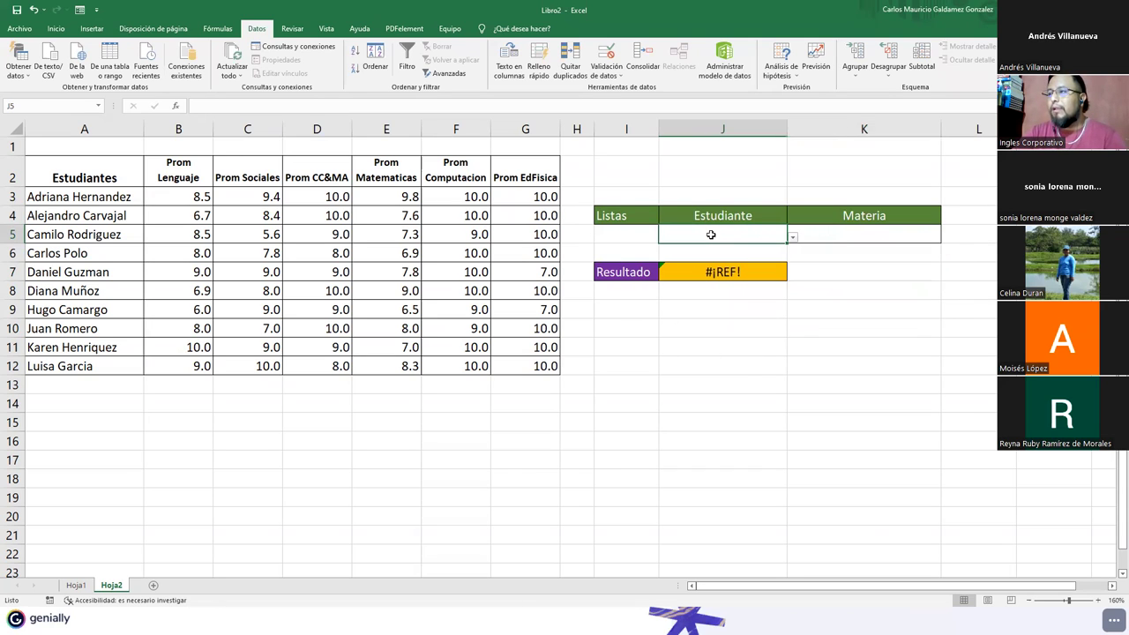
# Choose a student from J5's dropdown and Prom Computacion from K5's dropdown
pyautogui.click(838, 232)
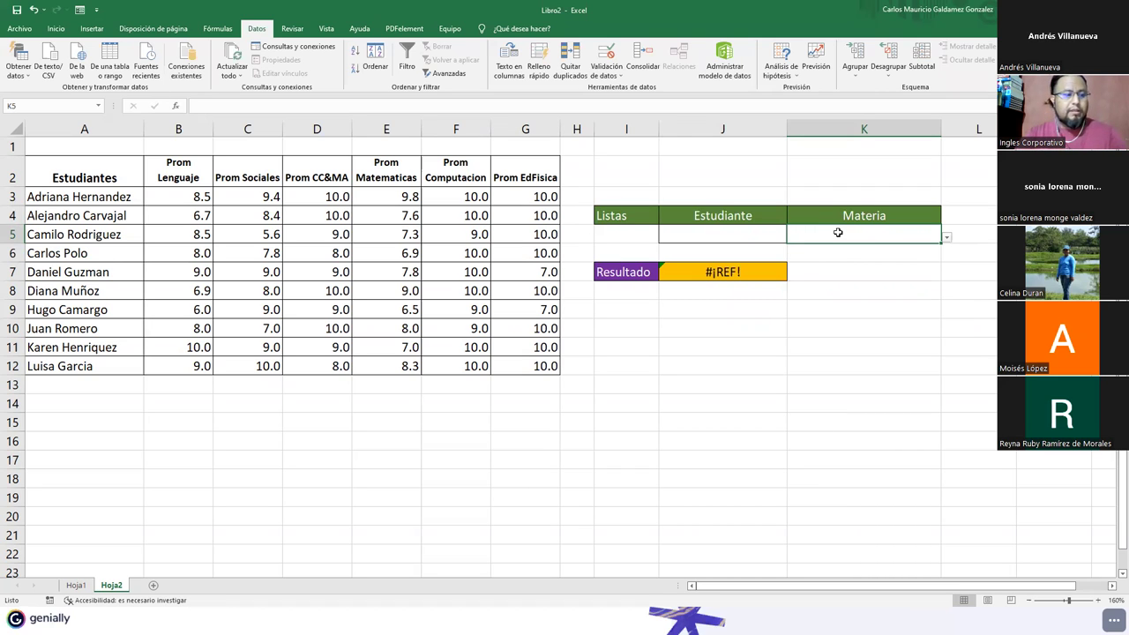
pyautogui.click(759, 232)
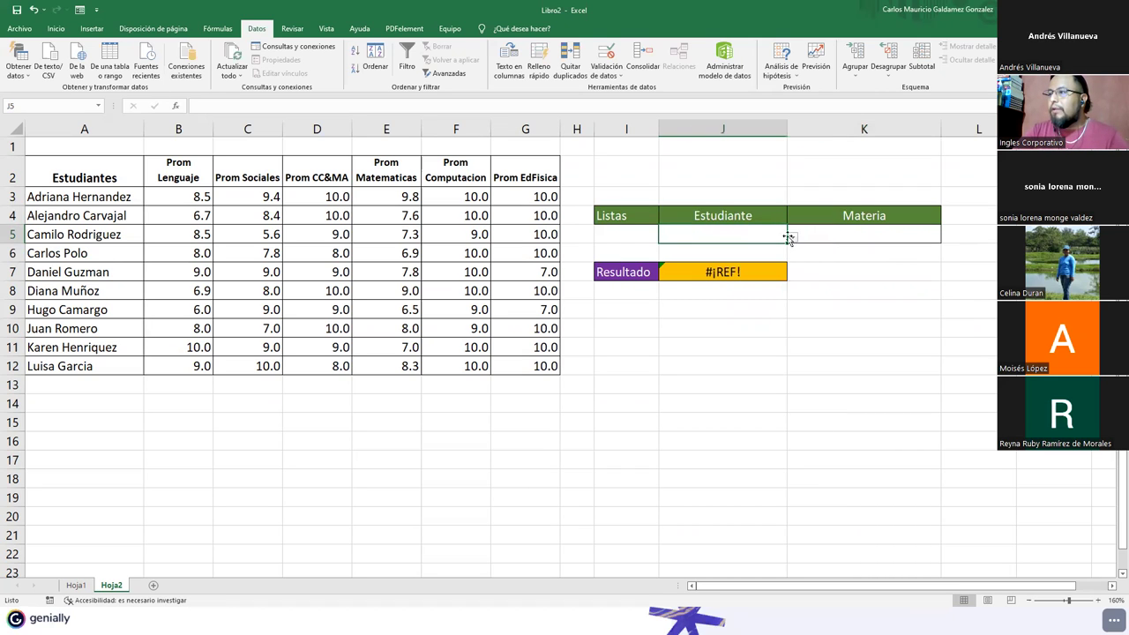
pyautogui.click(791, 237)
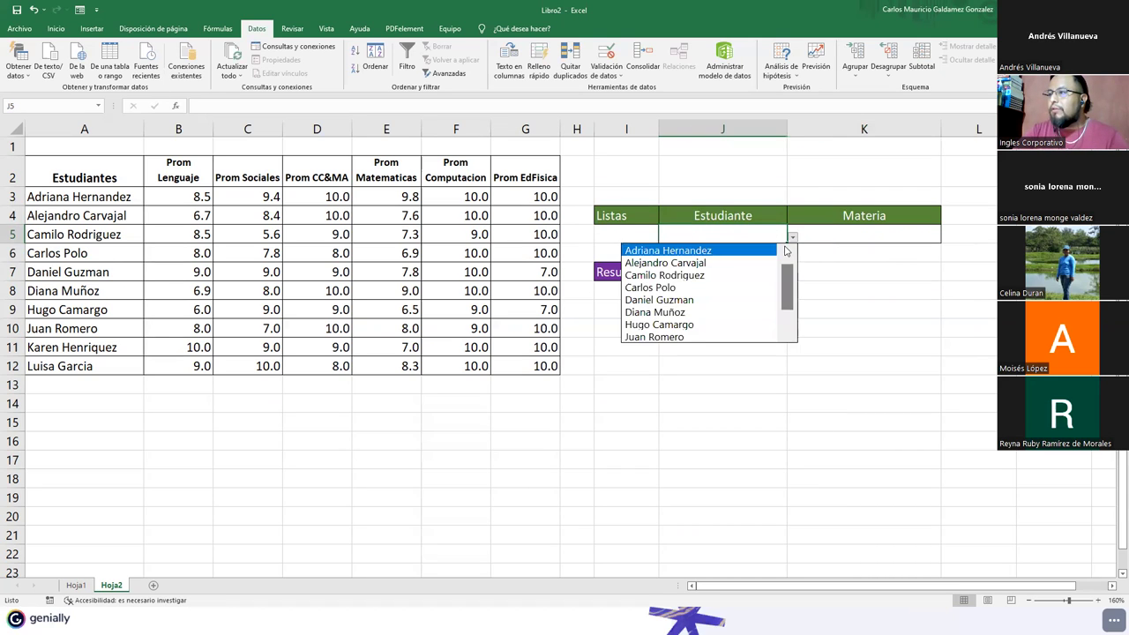
pyautogui.click(666, 263)
pyautogui.click(849, 234)
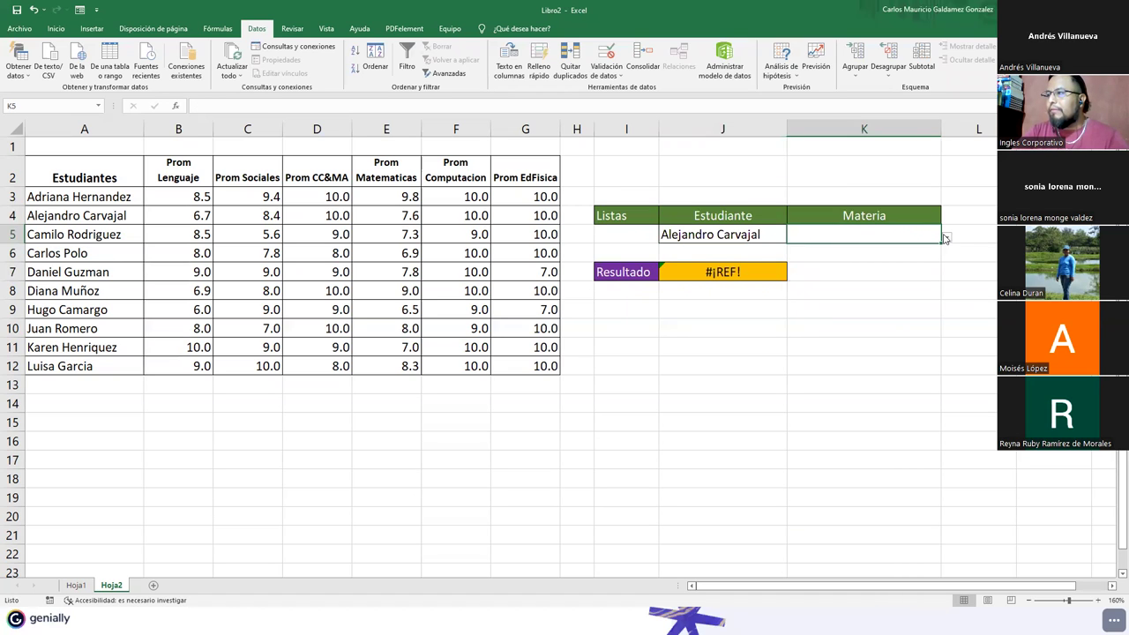
pyautogui.click(947, 238)
pyautogui.click(852, 300)
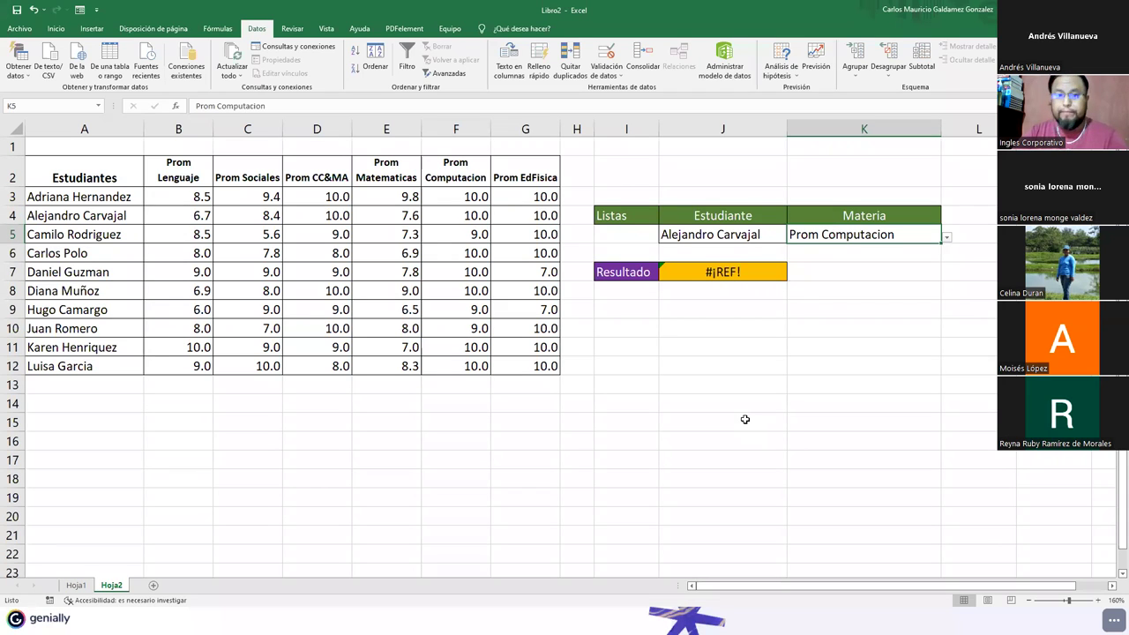
pyautogui.click(717, 275)
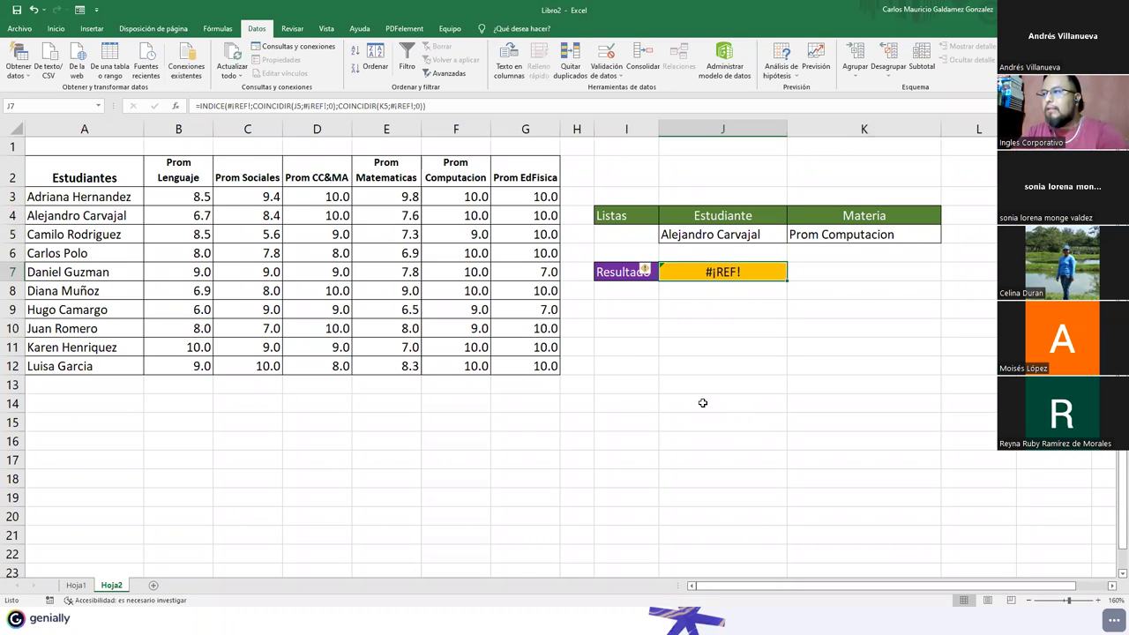
# Replace the broken first argument of INDICE in J7 with the grade table A3:G12
pyautogui.press('F2')
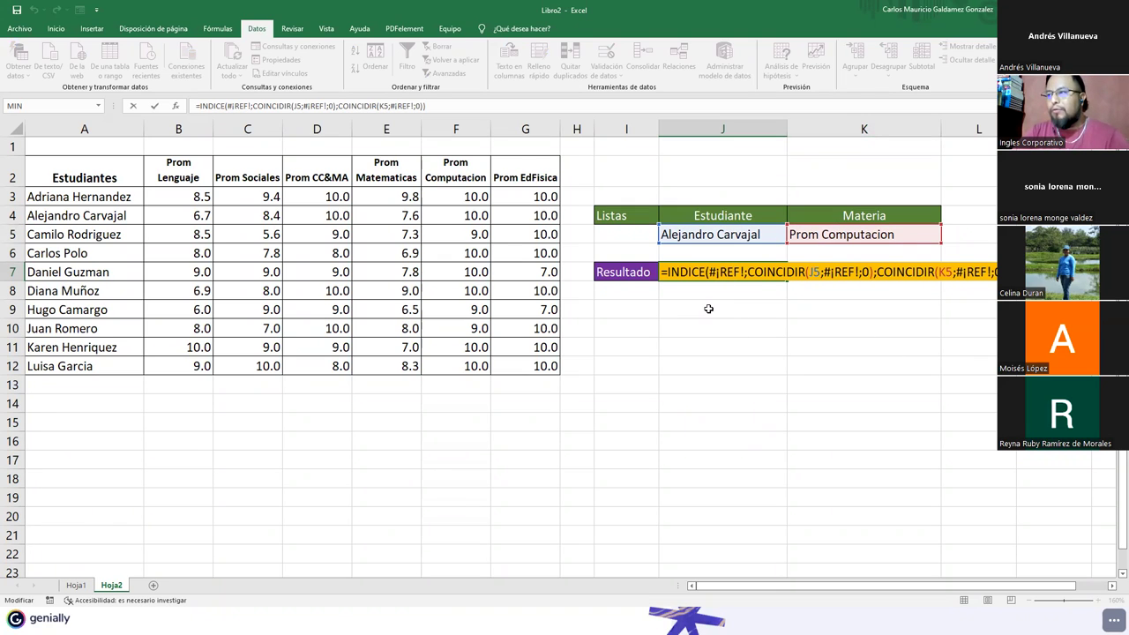
pyautogui.click(722, 274)
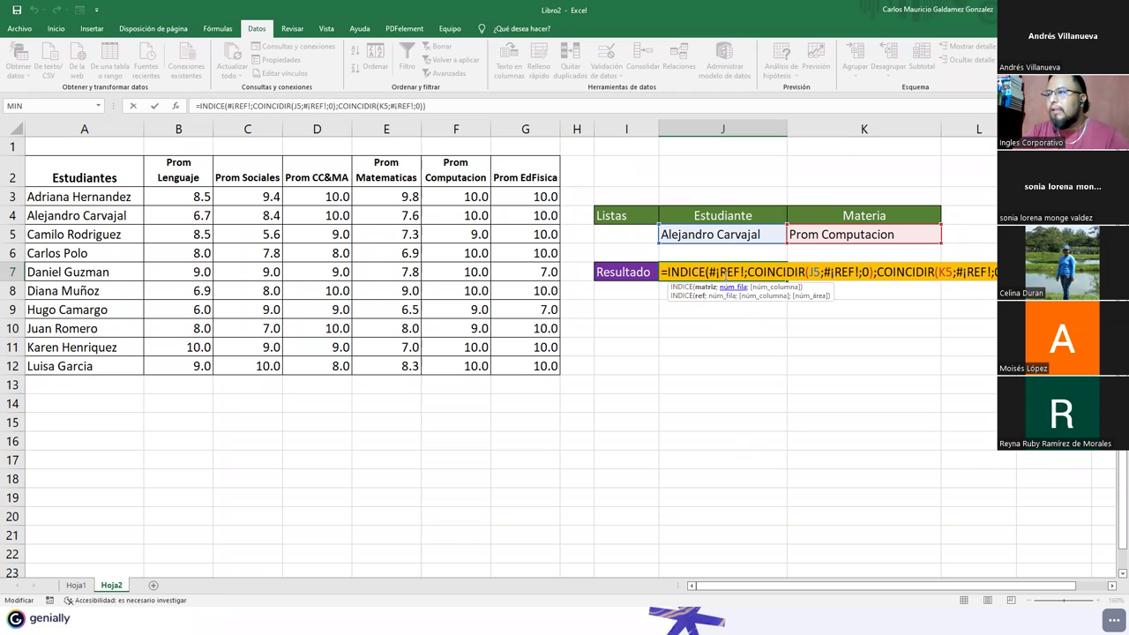
pyautogui.moveTo(710, 273); pyautogui.dragTo(734, 274)
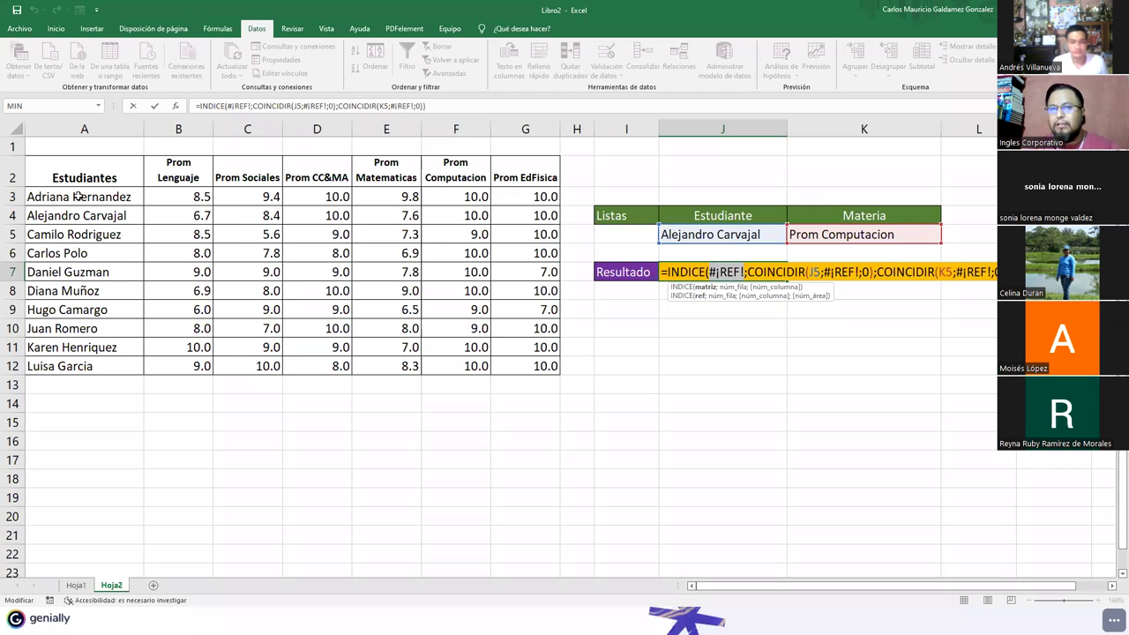
pyautogui.moveTo(78, 195); pyautogui.dragTo(504, 366)
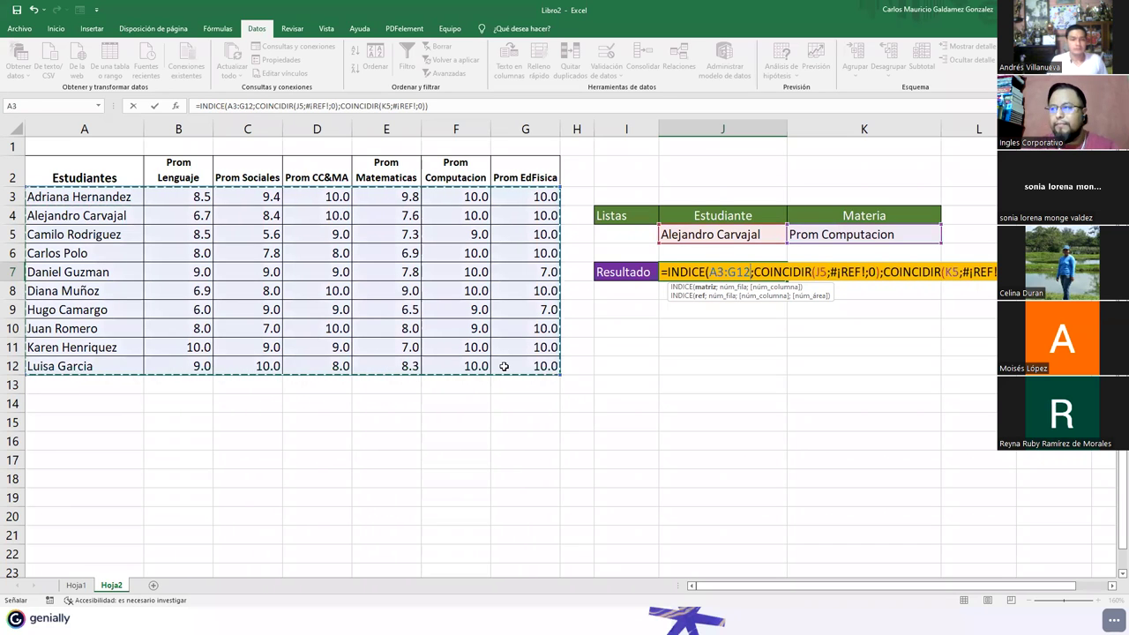
pyautogui.hotkey('ctrl', 'Return')
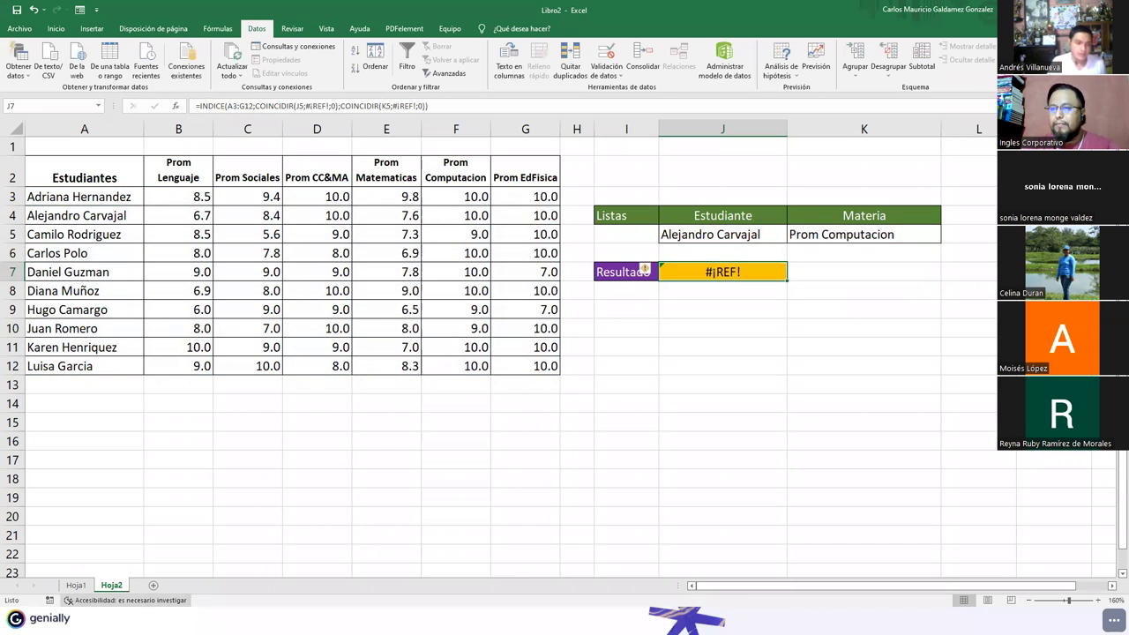
pyautogui.click(91, 587)
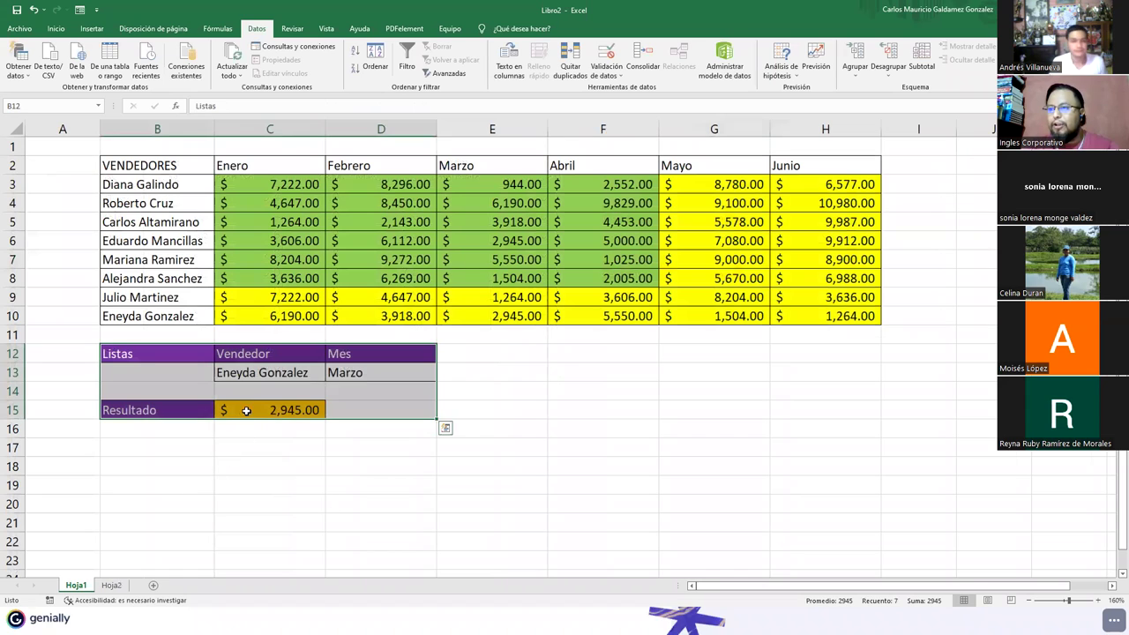
# Commit the C15 INDICE formula on Hoja1, then open Hoja2's J7 formula for editing
pyautogui.doubleClick(247, 410)
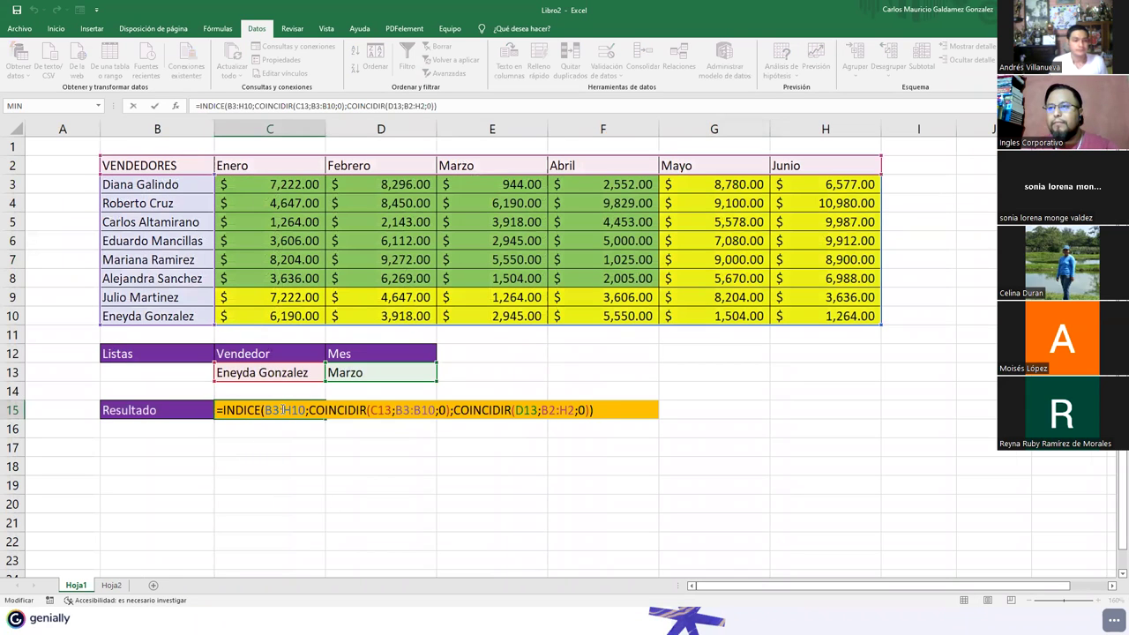
pyautogui.click(267, 410)
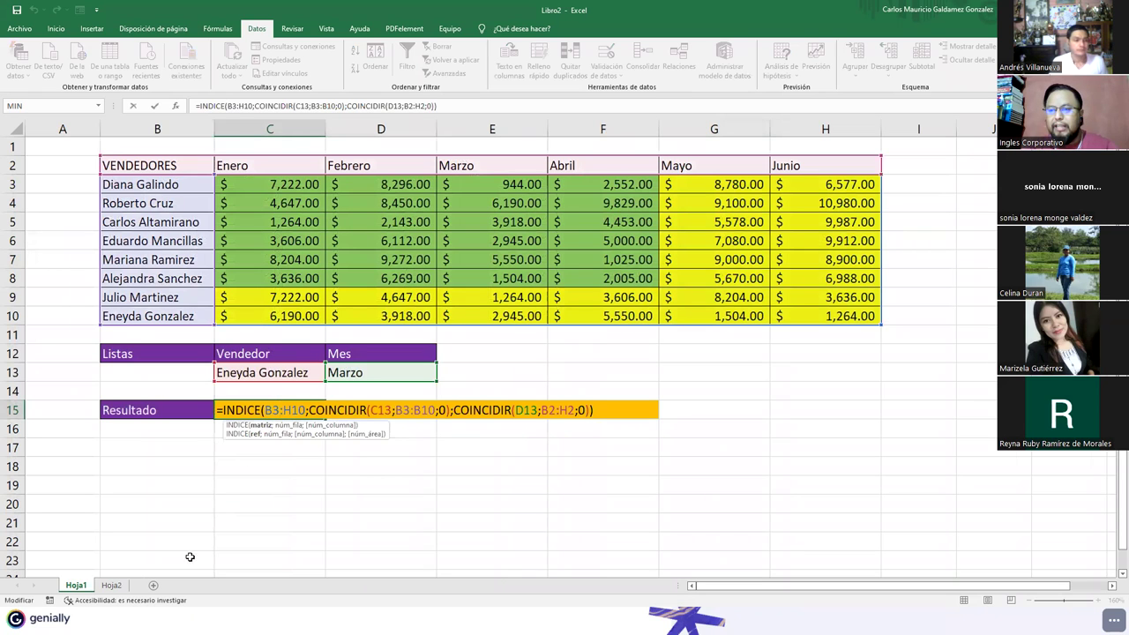
pyautogui.press('Return')
pyautogui.click(111, 585)
pyautogui.click(693, 274)
pyautogui.doubleClick(694, 274)
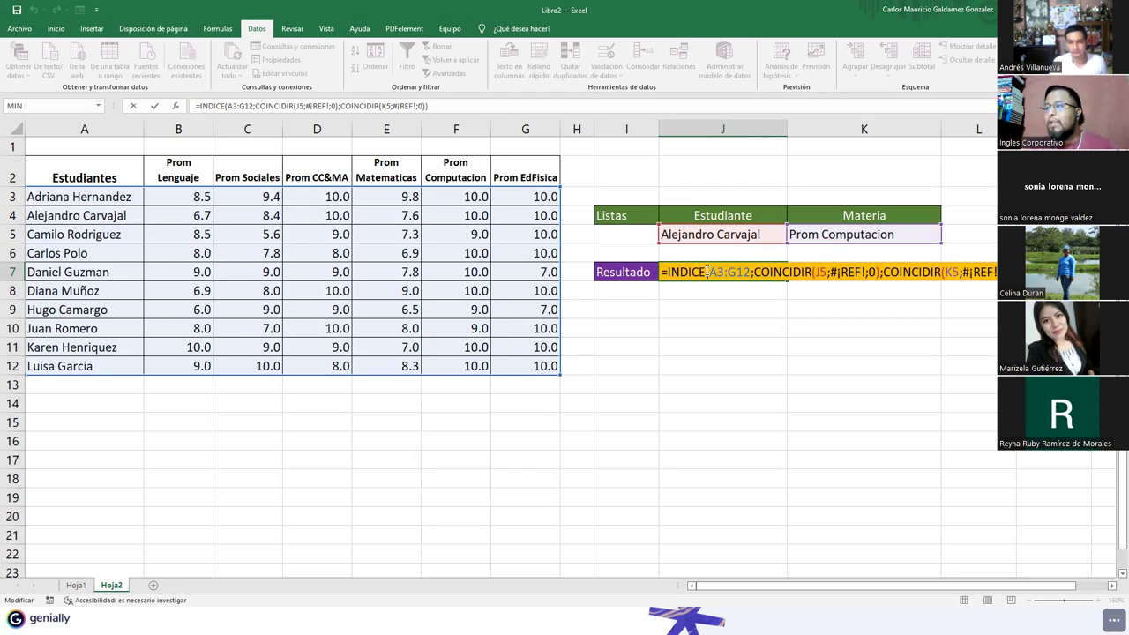
# Replace the first COINCIDIR's #¡REF! in J7 with the student range A3:A12
pyautogui.click(798, 272)
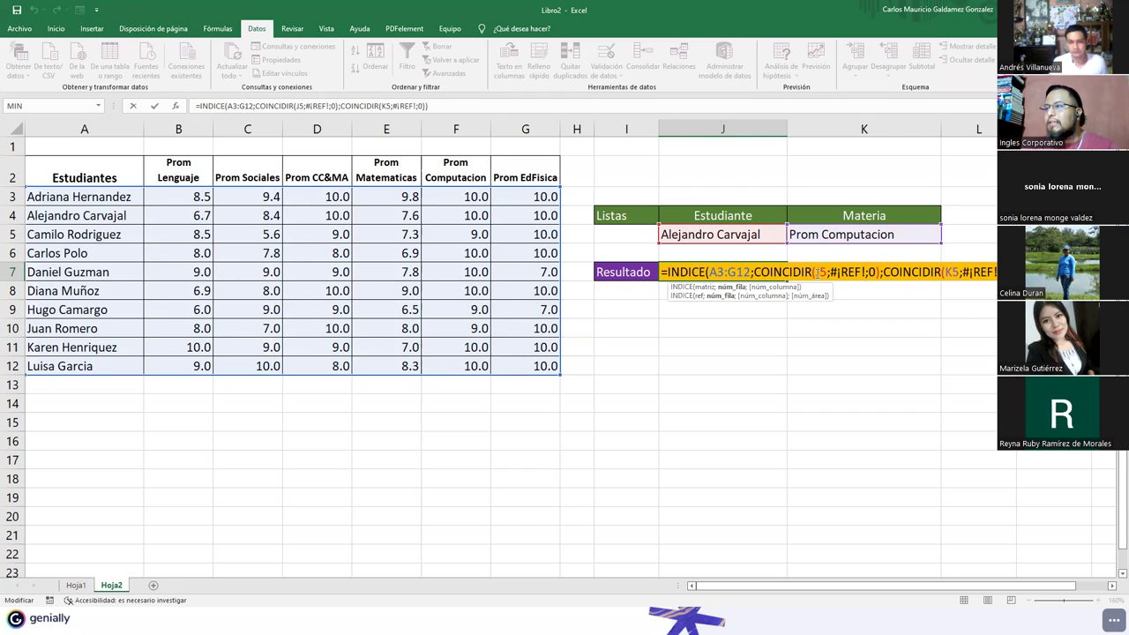
pyautogui.click(819, 272)
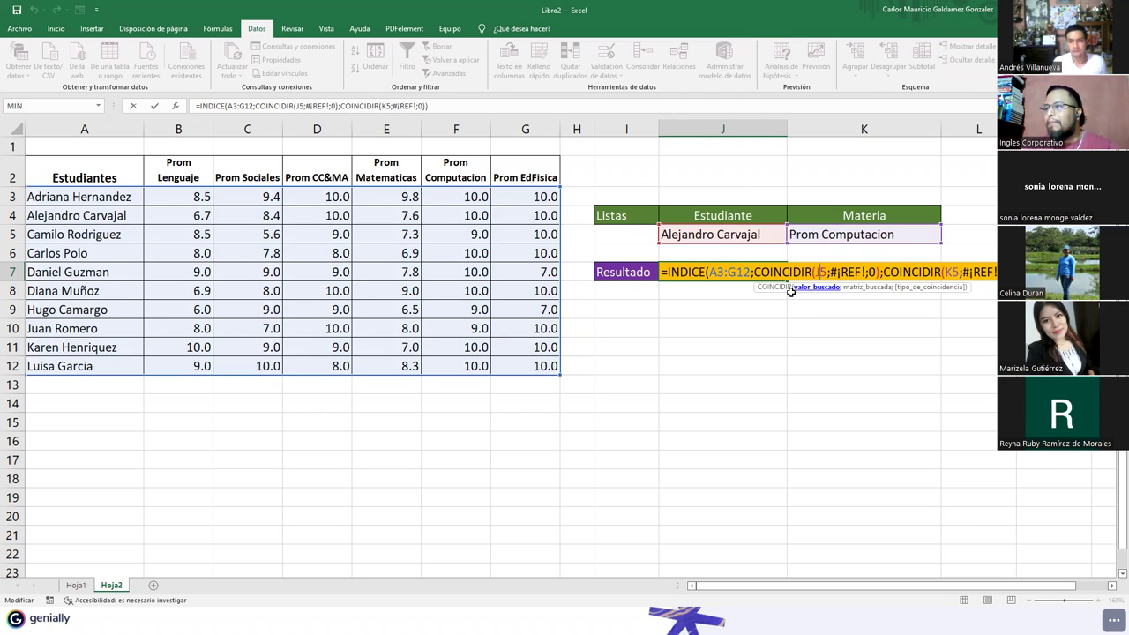
pyautogui.click(722, 233)
pyautogui.click(732, 270)
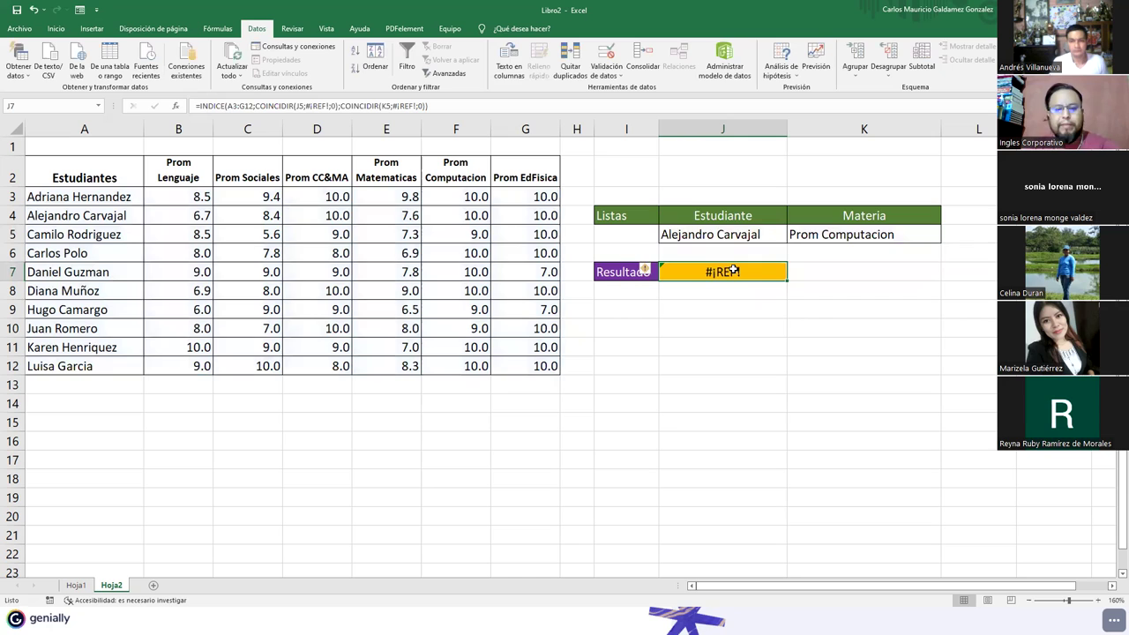
pyautogui.doubleClick(733, 271)
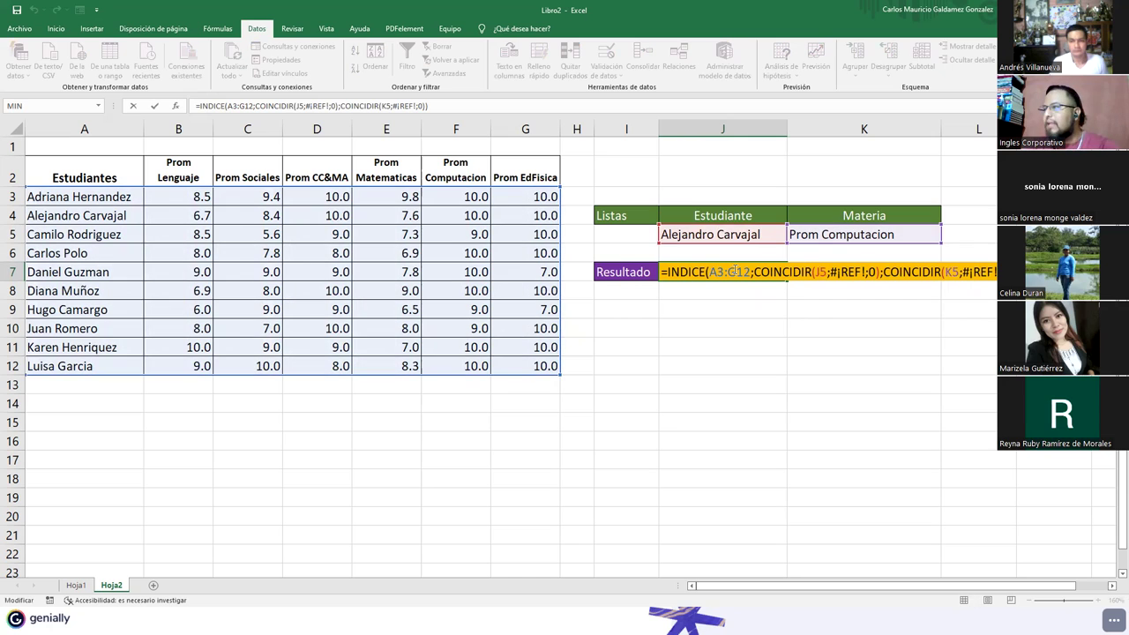
pyautogui.click(818, 272)
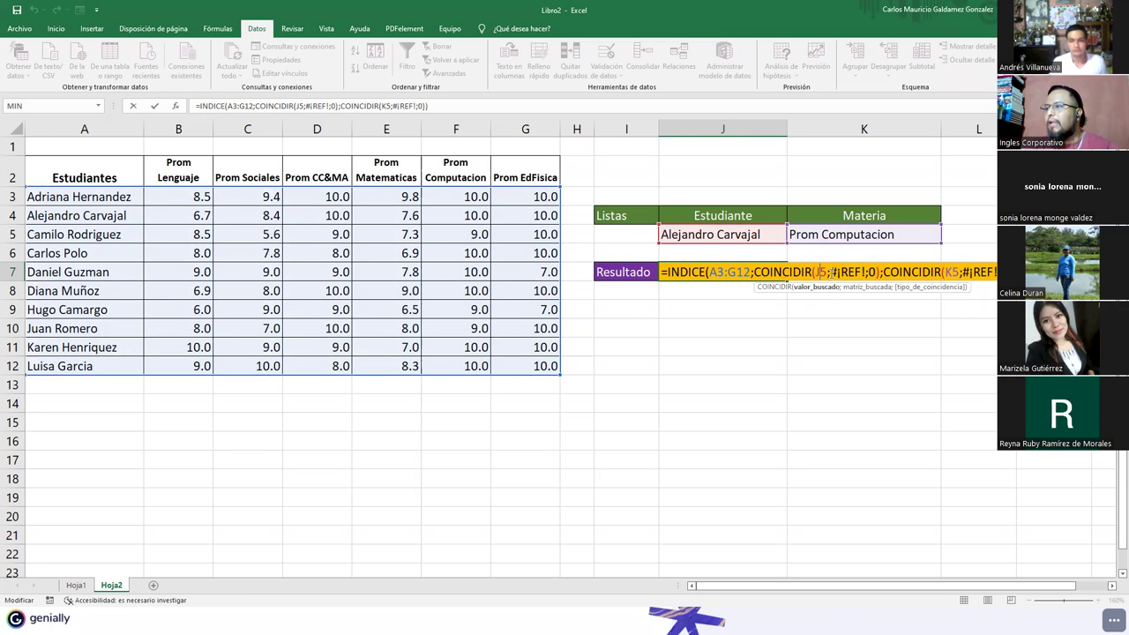
pyautogui.moveTo(831, 271); pyautogui.dragTo(860, 280)
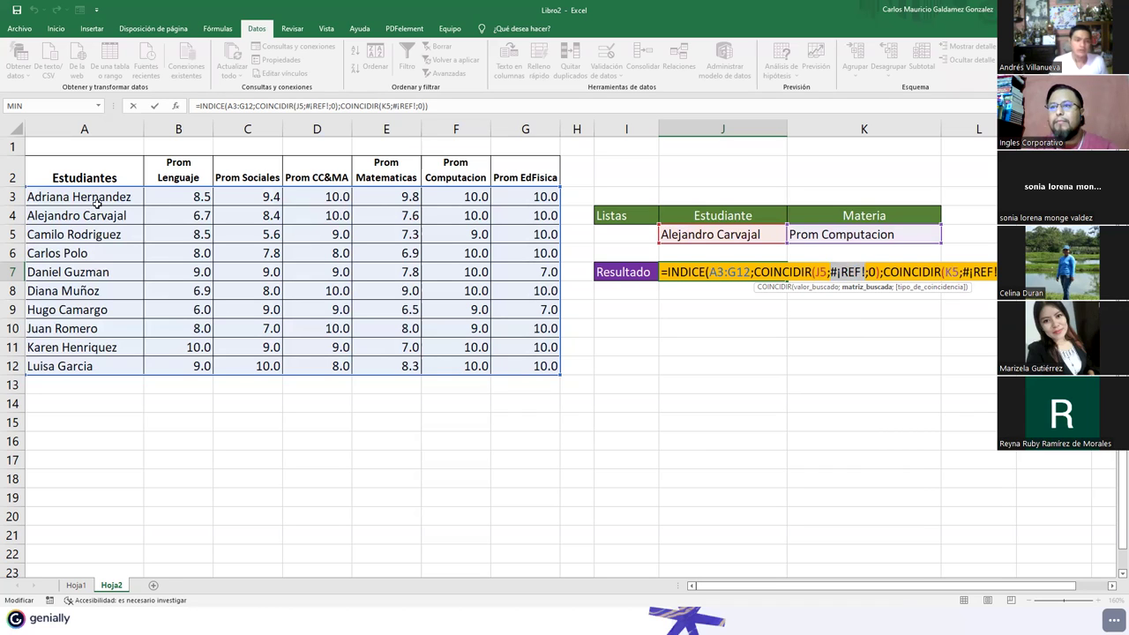
pyautogui.moveTo(92, 201); pyautogui.dragTo(70, 364)
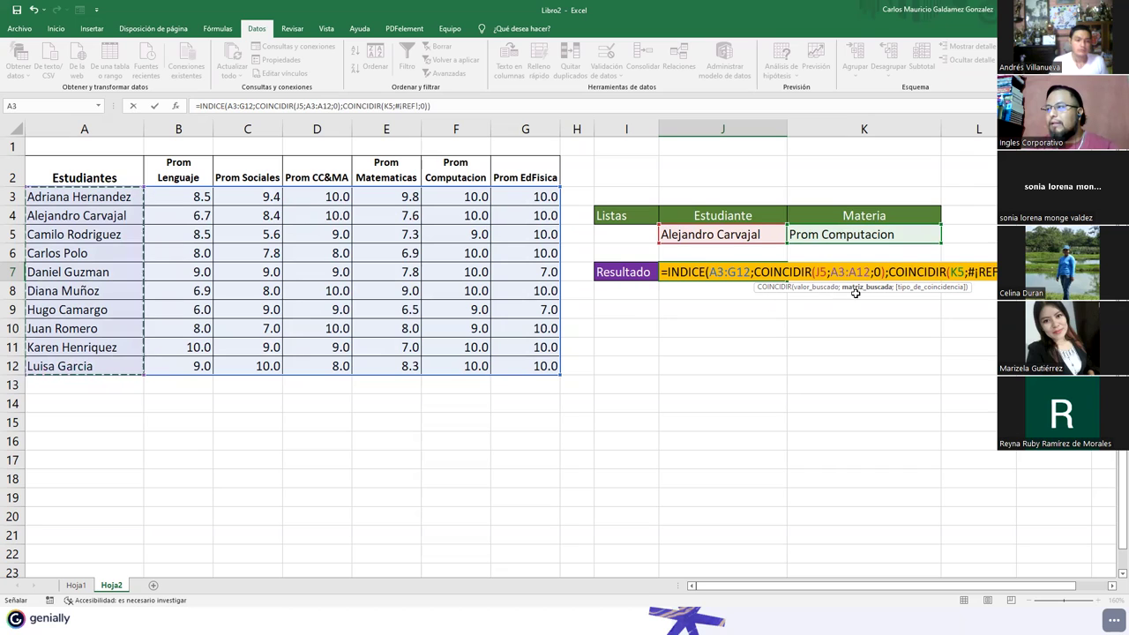
# Point the second COINCIDIR at K5 and header row A2:G2, so J7 returns 10.00
pyautogui.click(878, 272)
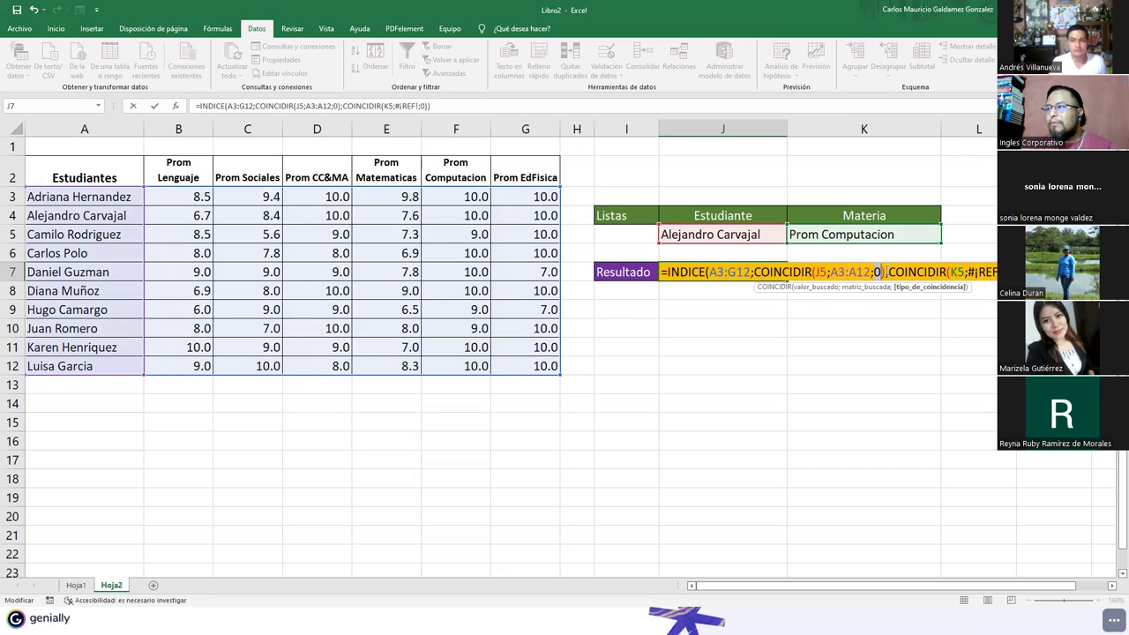
pyautogui.click(884, 272)
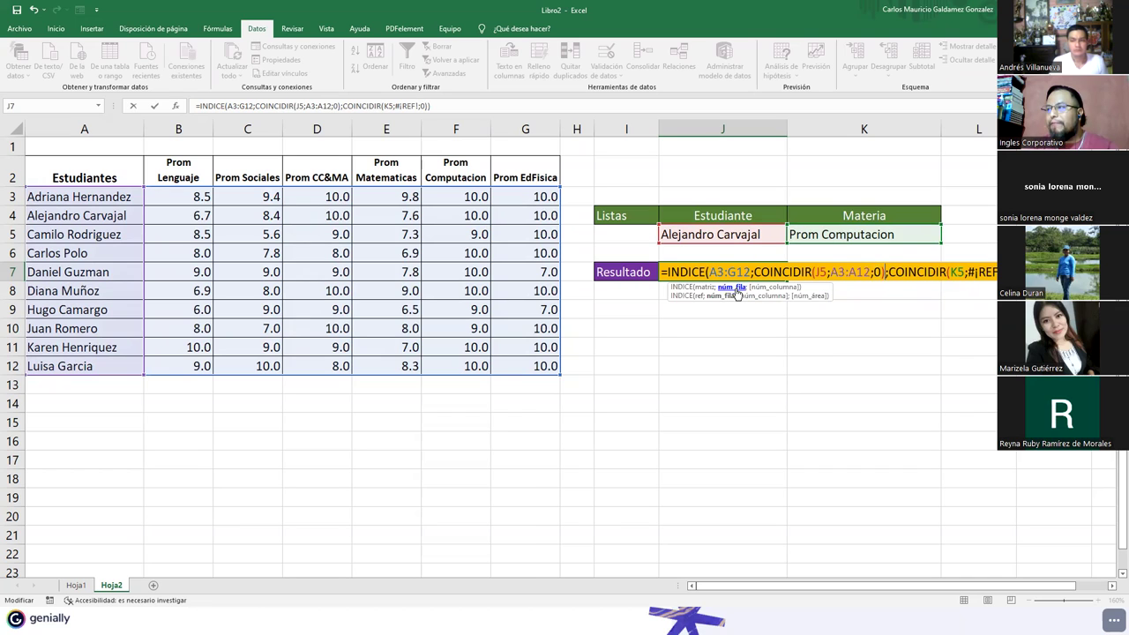
pyautogui.click(935, 273)
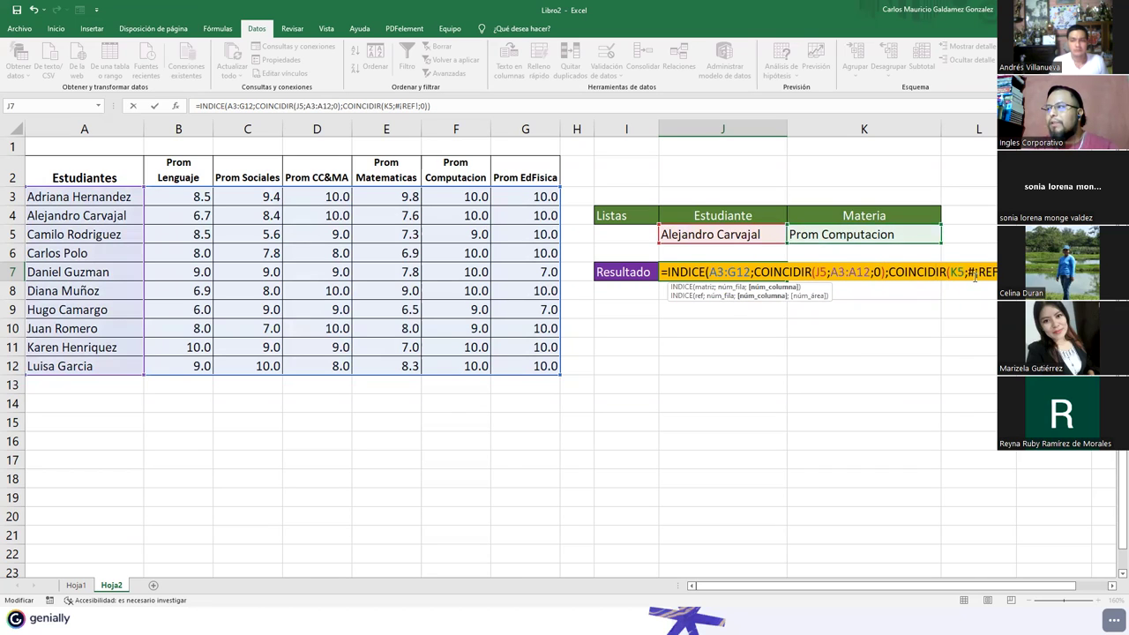
pyautogui.click(844, 235)
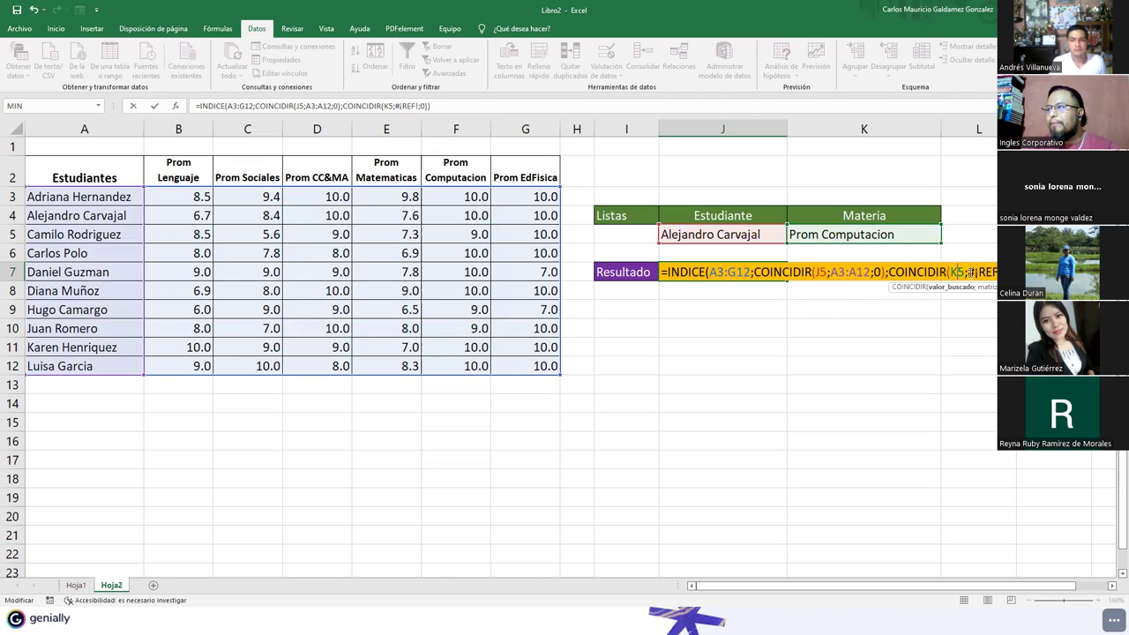
pyautogui.doubleClick(975, 272)
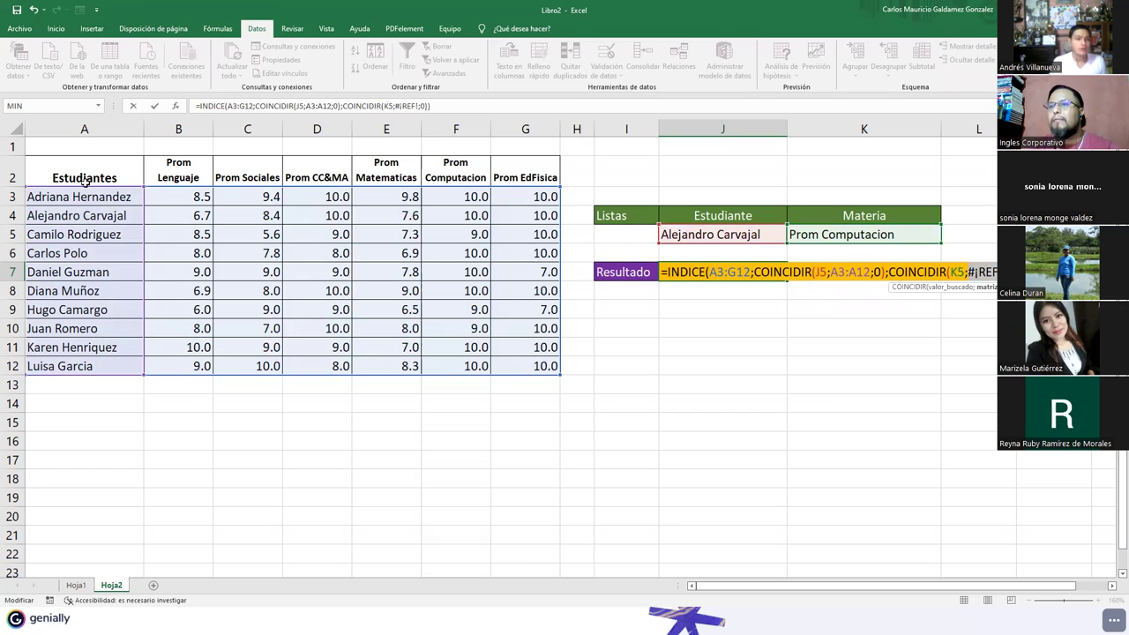
pyautogui.moveTo(85, 177); pyautogui.dragTo(512, 172)
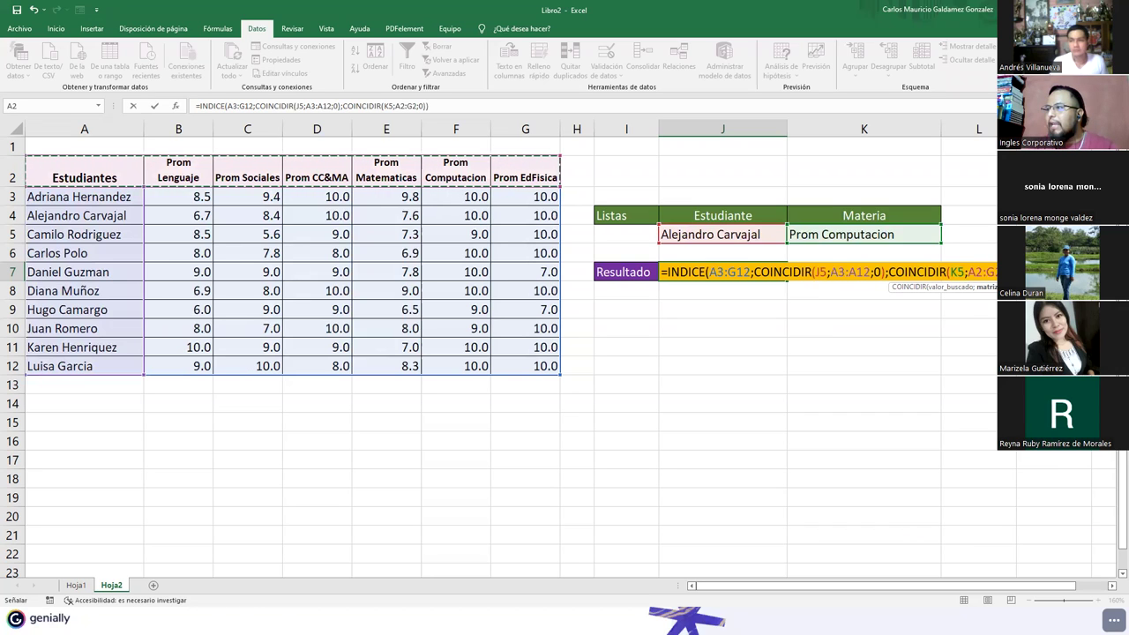
pyautogui.press('F2')
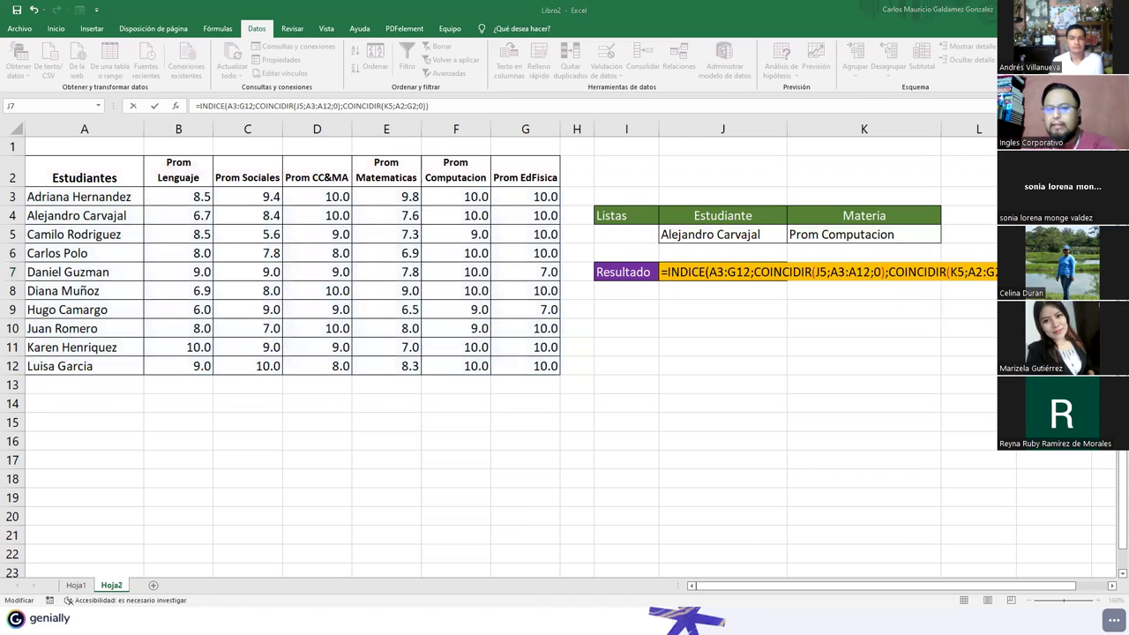
pyautogui.click(664, 289)
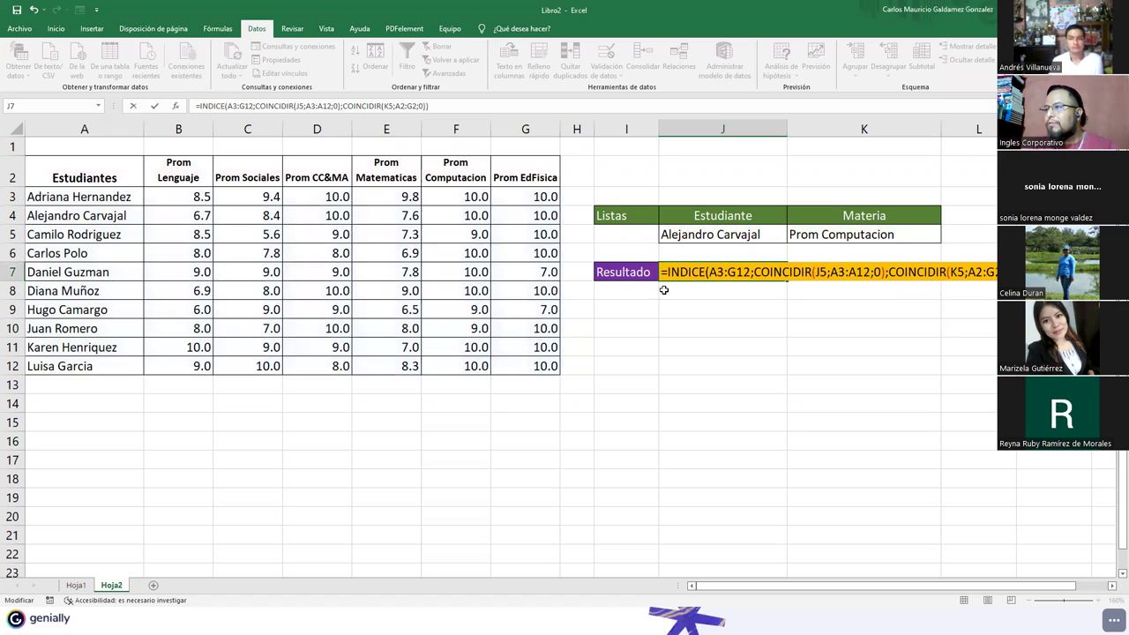
pyautogui.click(677, 272)
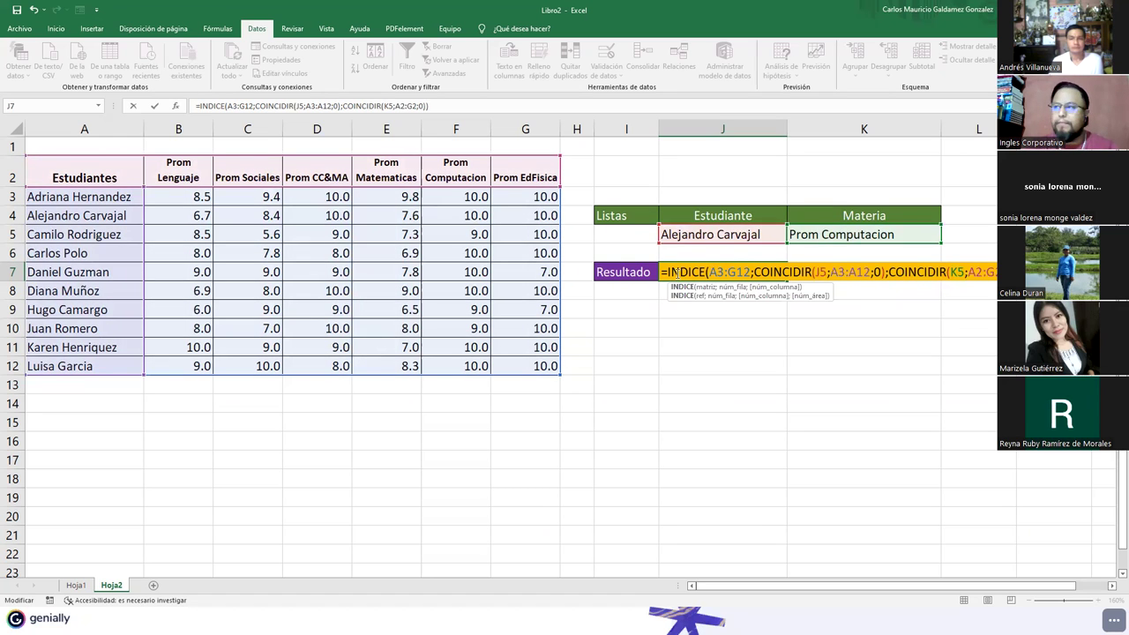
pyautogui.press('Escape')
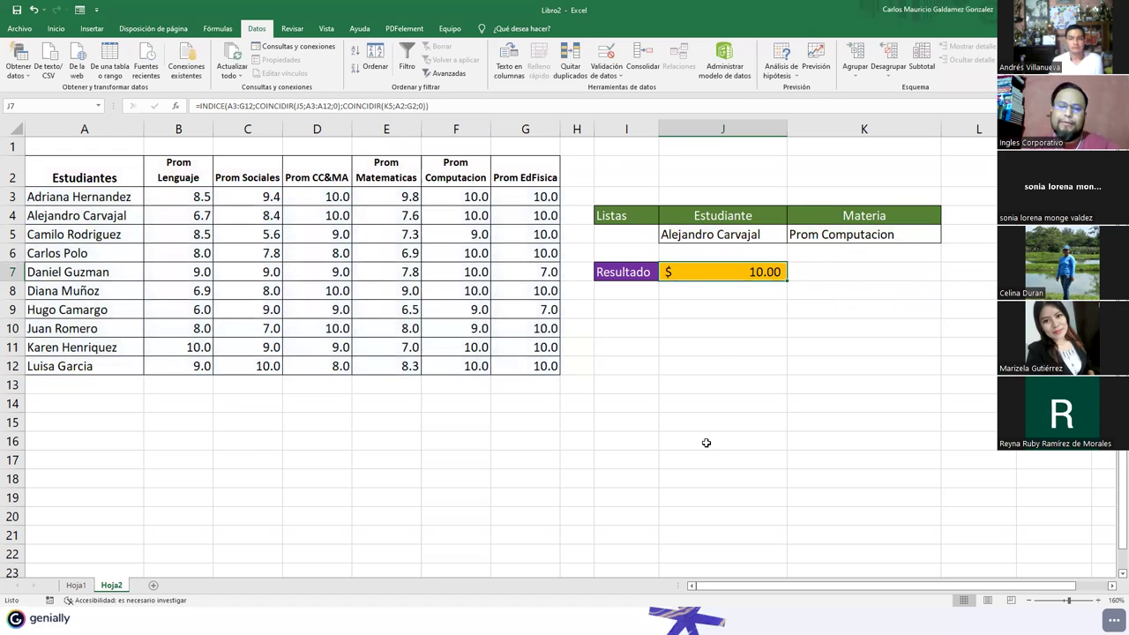
# Format J7 as Número with one decimal place, so it shows 10.0
pyautogui.click(62, 36)
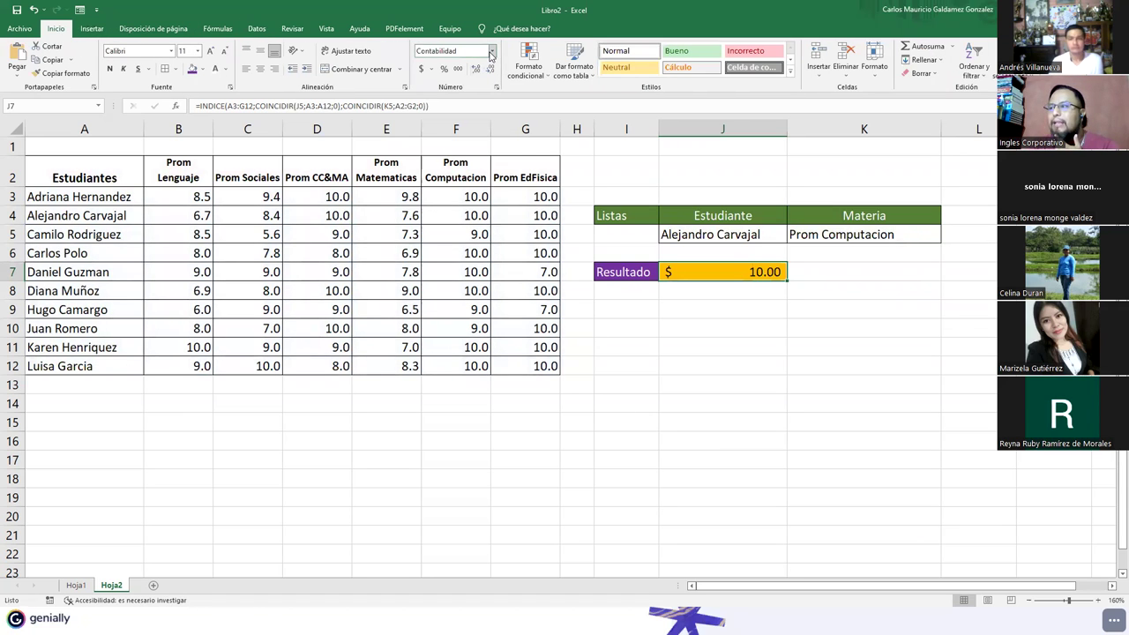
pyautogui.click(491, 51)
pyautogui.click(460, 95)
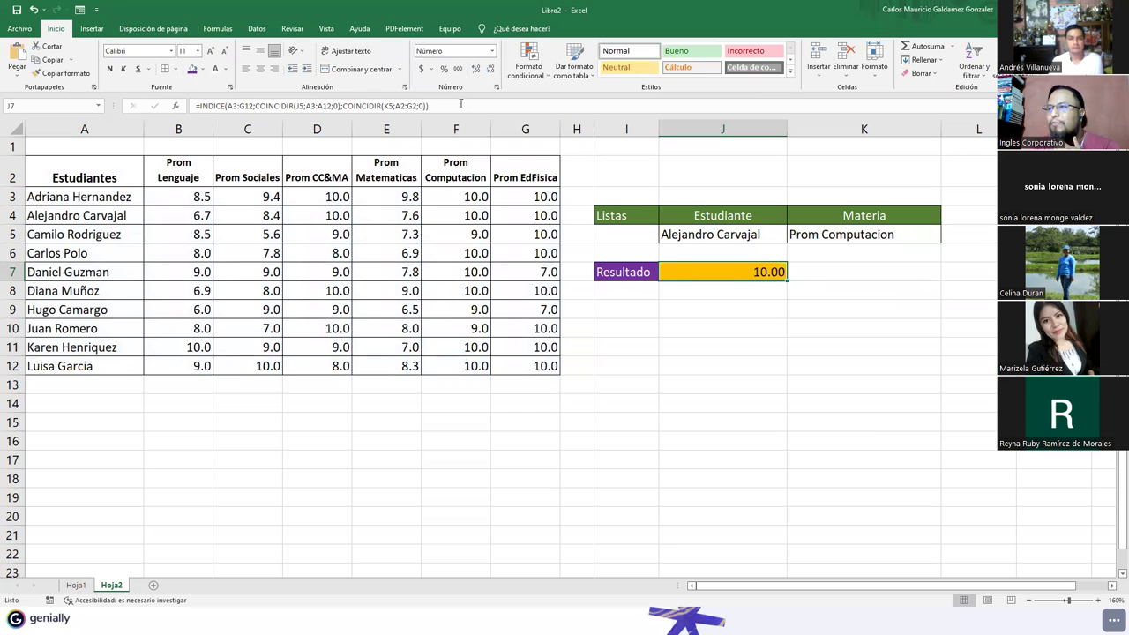
pyautogui.click(475, 69)
pyautogui.click(491, 69)
pyautogui.click(494, 71)
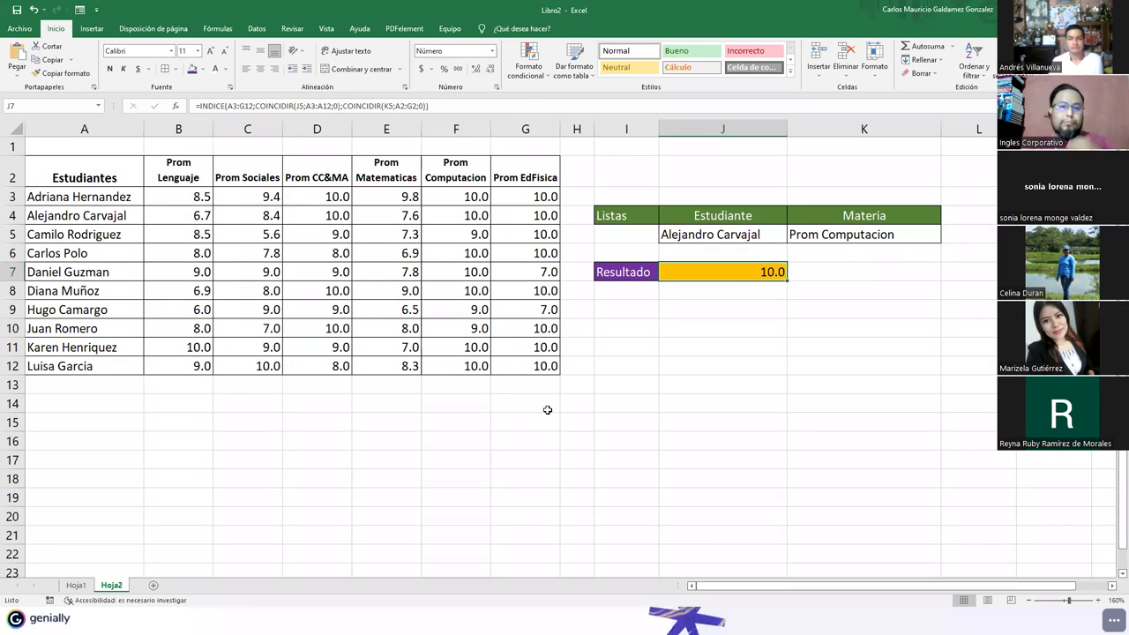
pyautogui.click(726, 343)
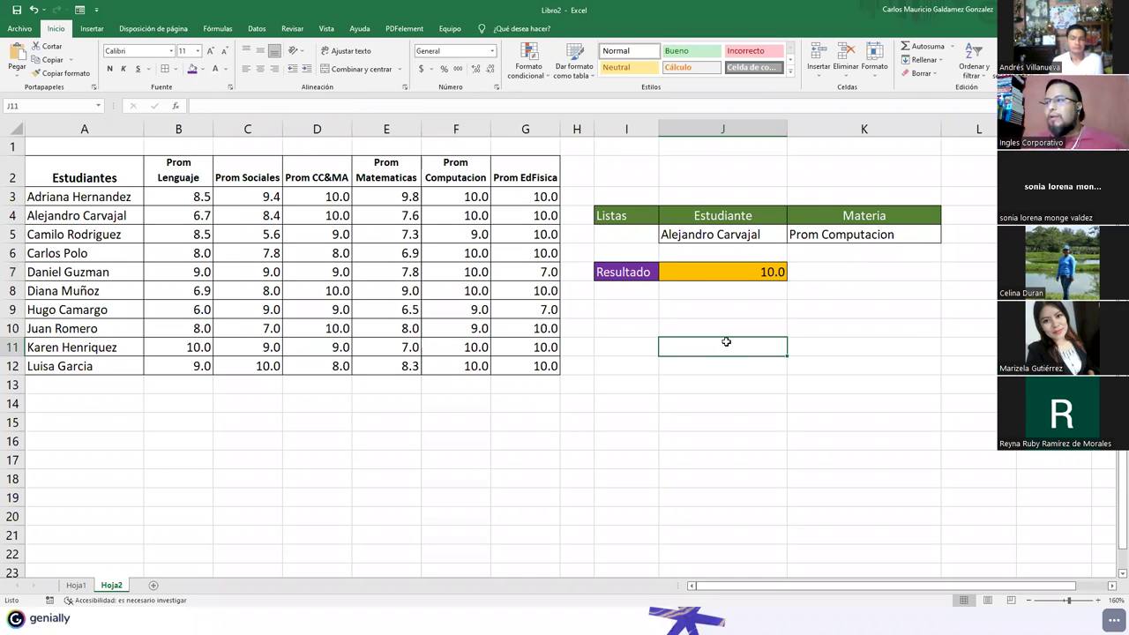
pyautogui.click(744, 232)
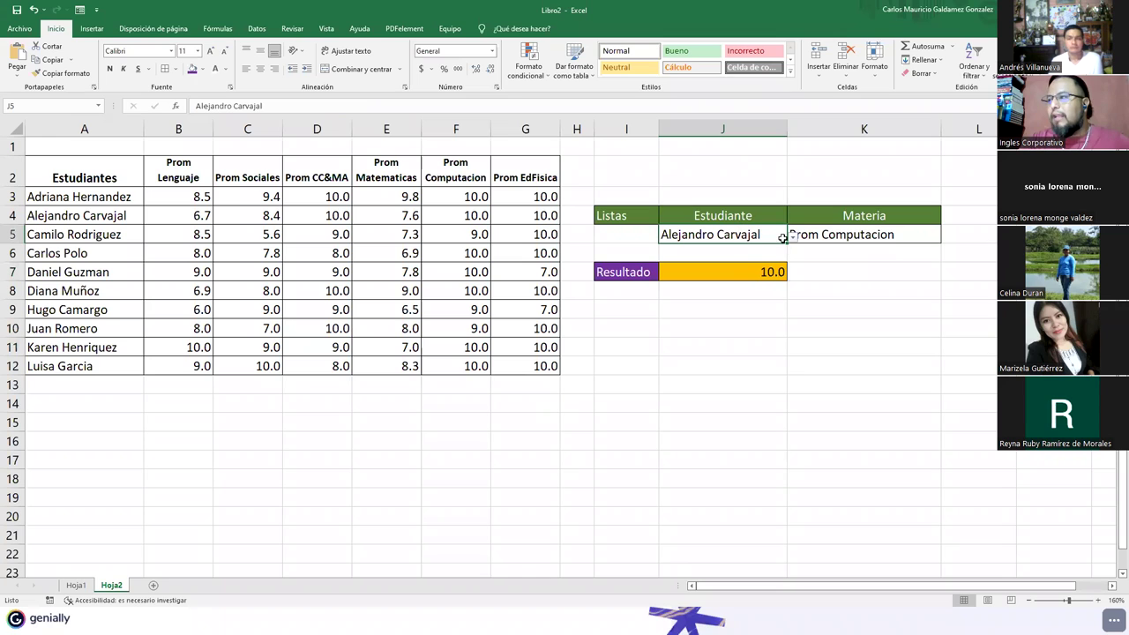
pyautogui.click(793, 237)
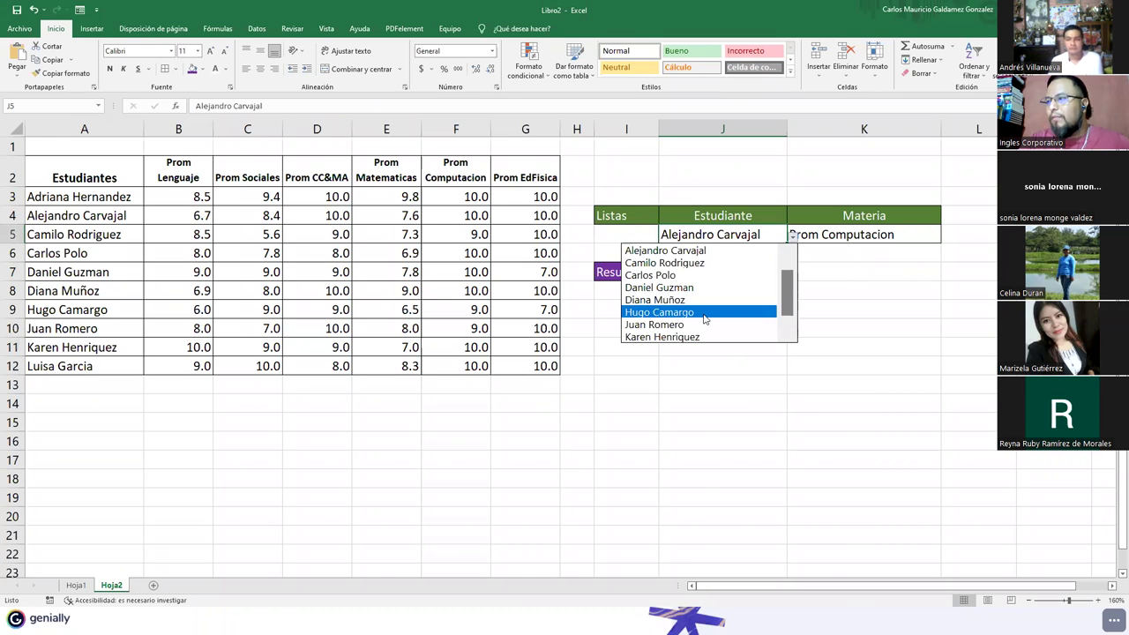
pyautogui.click(704, 314)
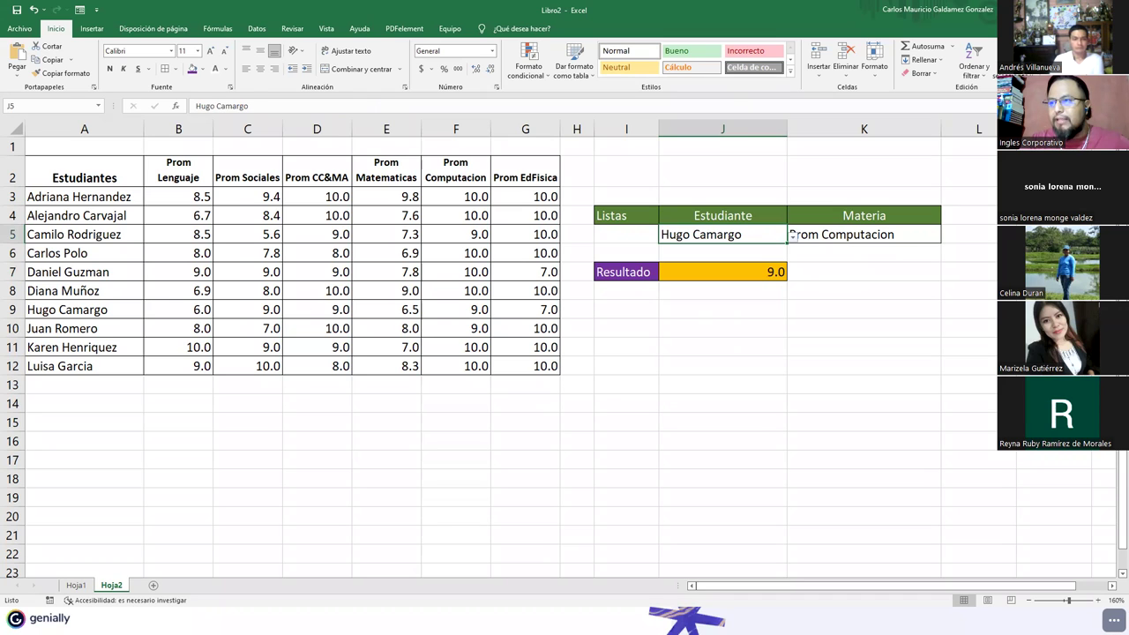
pyautogui.click(13, 310)
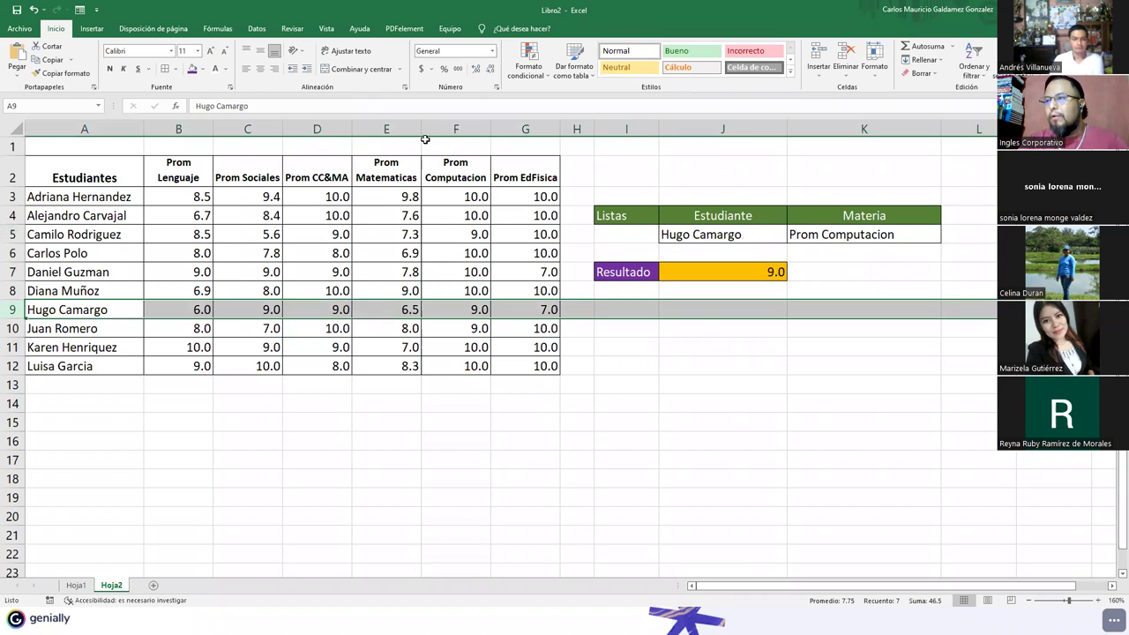
pyautogui.keyDown('ctrl'); pyautogui.click(457, 128); pyautogui.keyUp('ctrl')
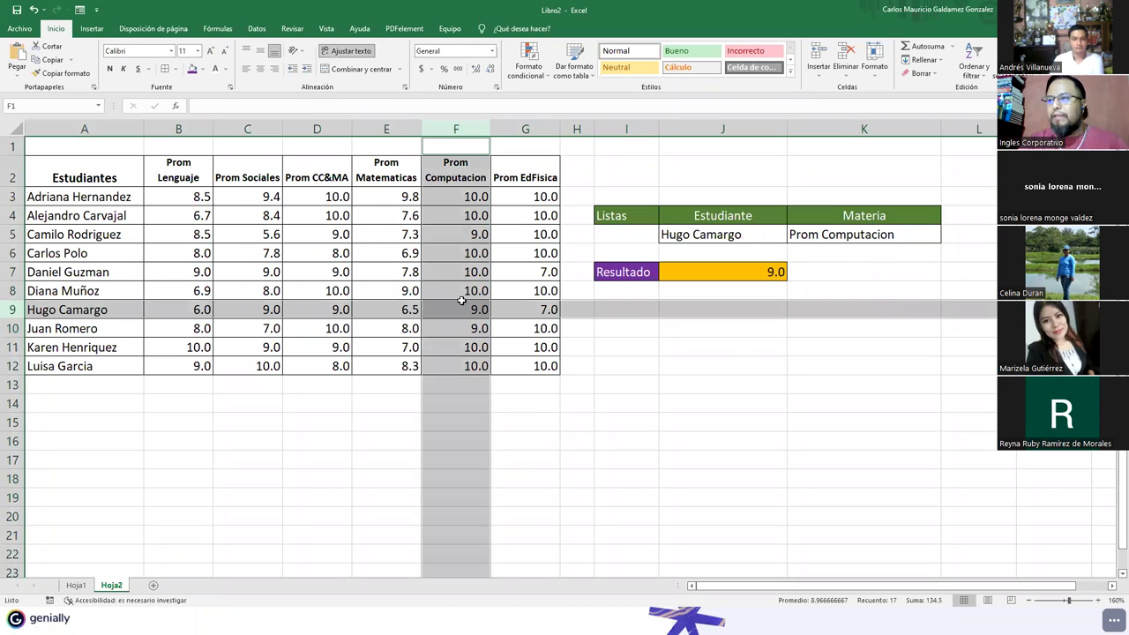
pyautogui.click(767, 272)
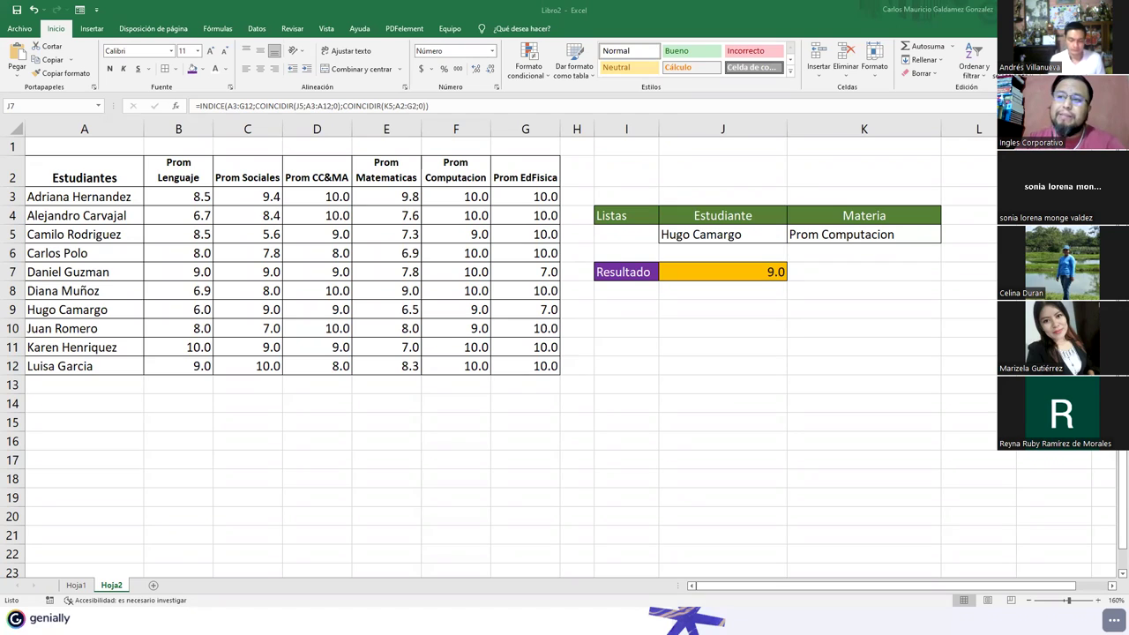
pyautogui.moveTo(89, 169); pyautogui.dragTo(523, 363)
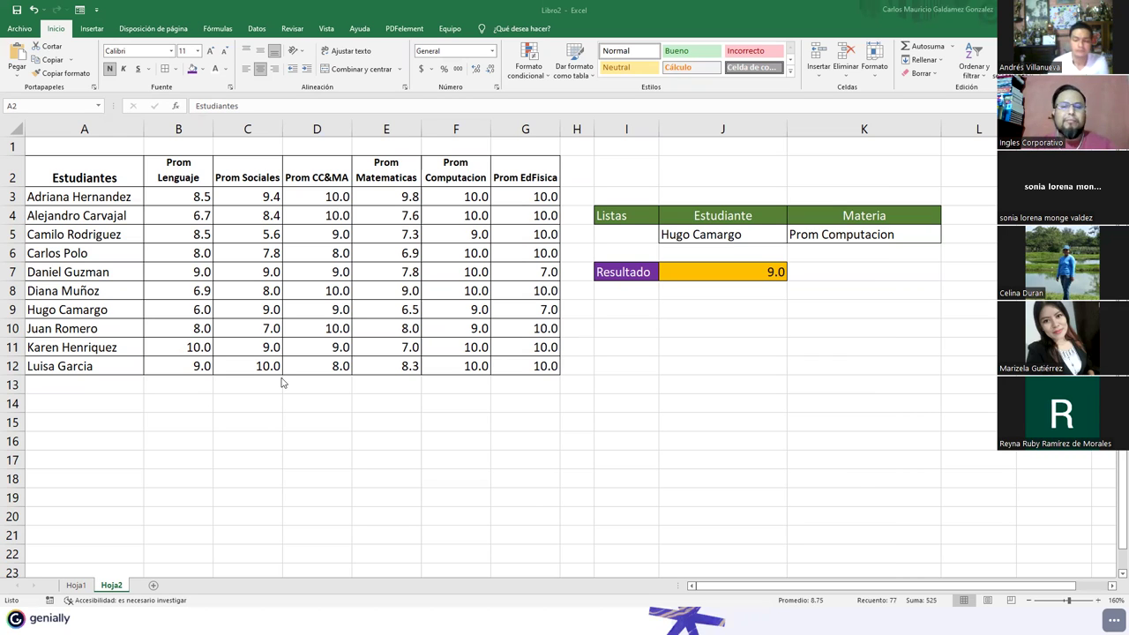
pyautogui.click(674, 275)
pyautogui.click(675, 275)
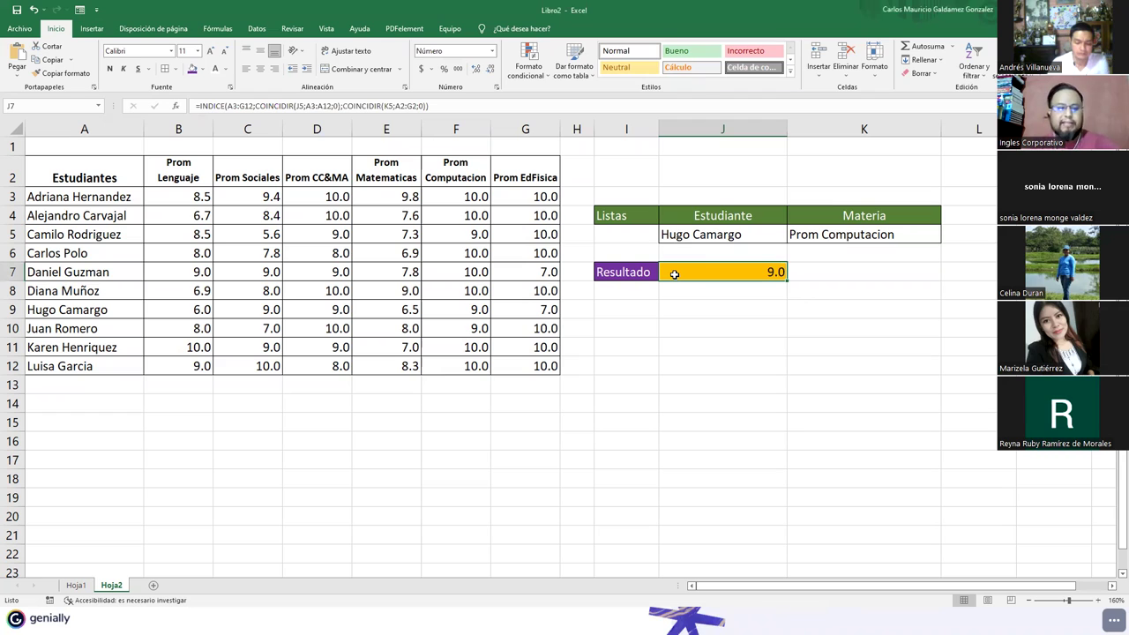
pyautogui.doubleClick(675, 274)
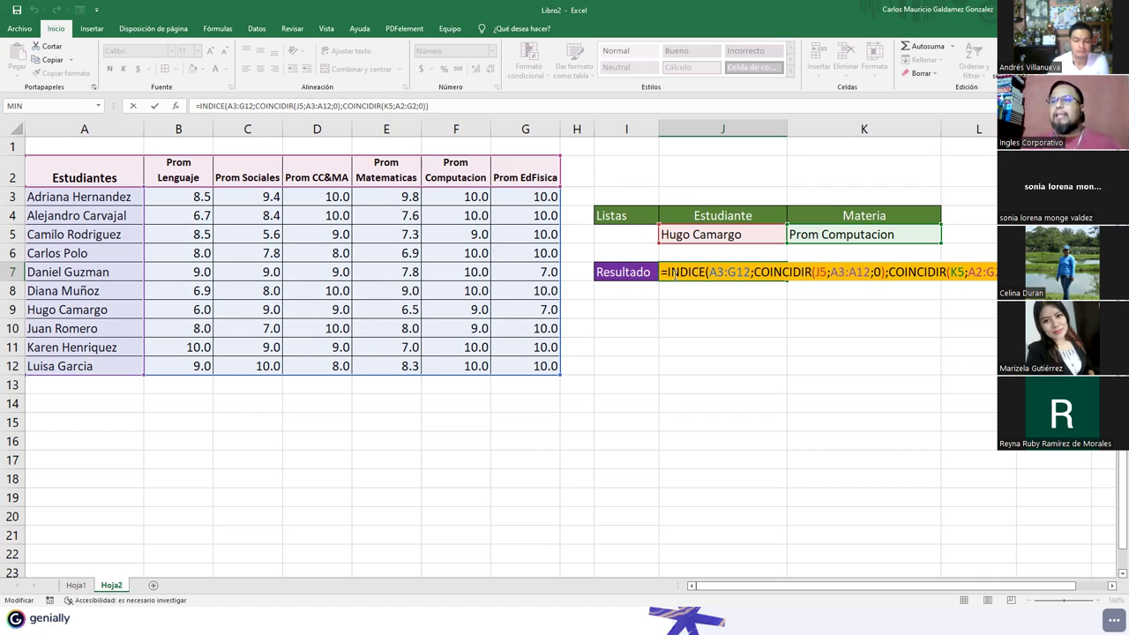
pyautogui.click(213, 129)
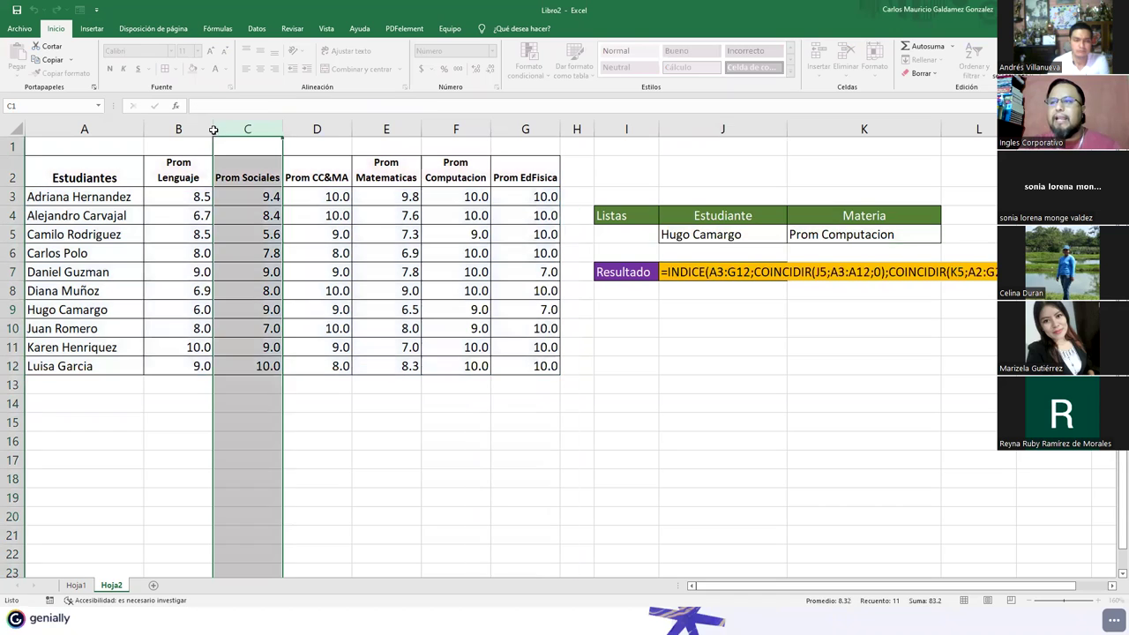
# Set the width of grade columns B through G to 8.3
pyautogui.click(208, 129)
pyautogui.moveTo(212, 130); pyautogui.dragTo(201, 132)
pyautogui.moveTo(173, 130); pyautogui.dragTo(496, 130)
pyautogui.rightClick(495, 141)
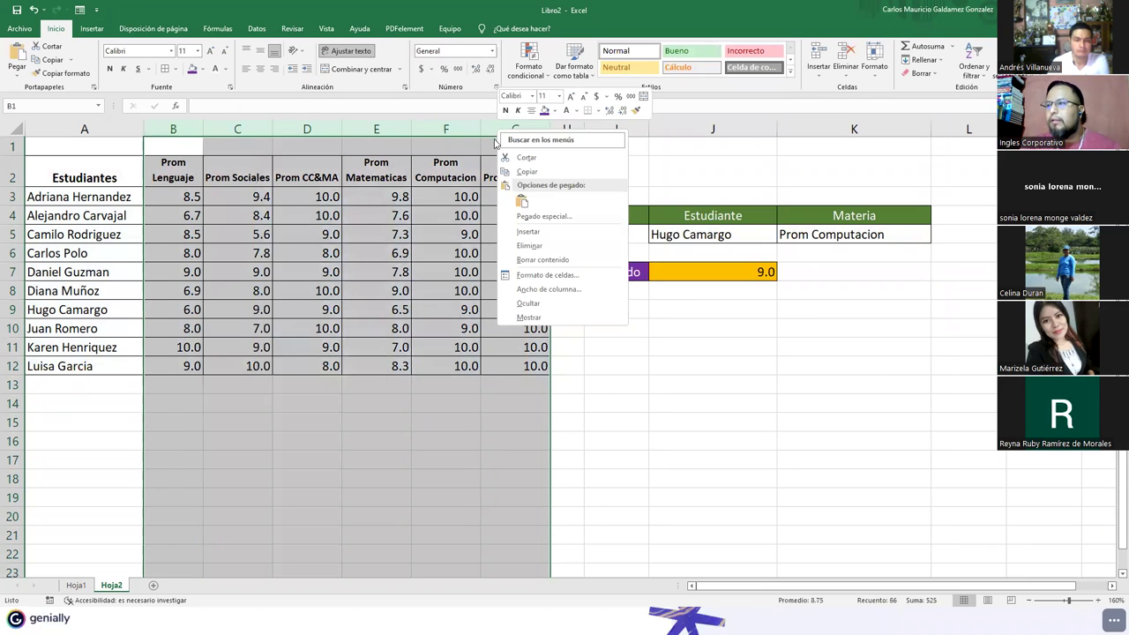
pyautogui.click(535, 290)
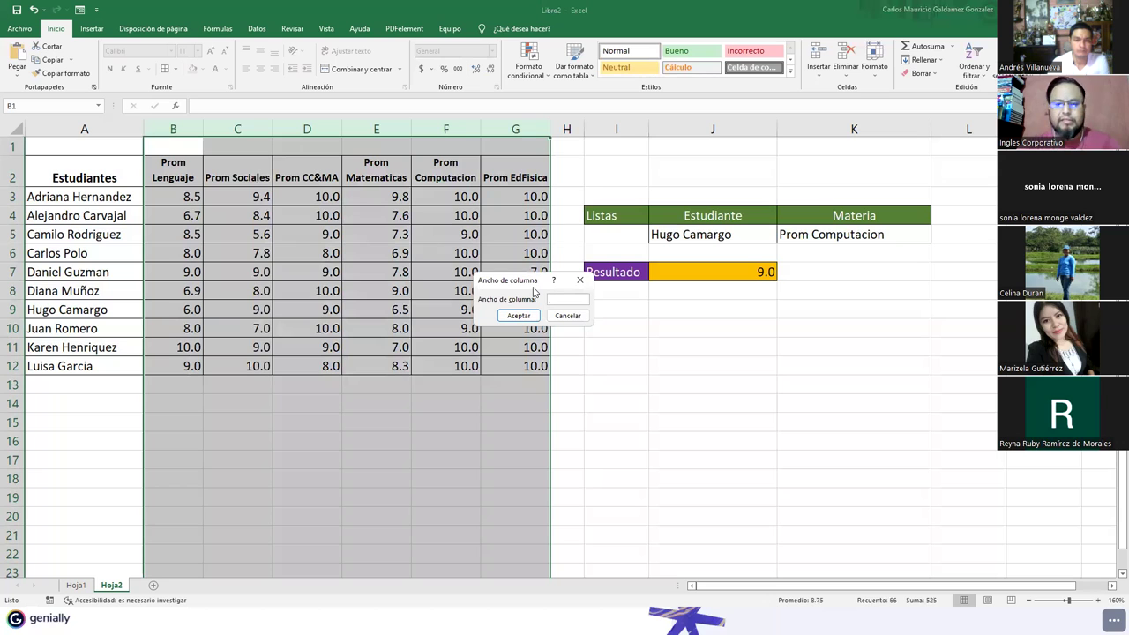
pyautogui.write('8.3')
pyautogui.press('Return')
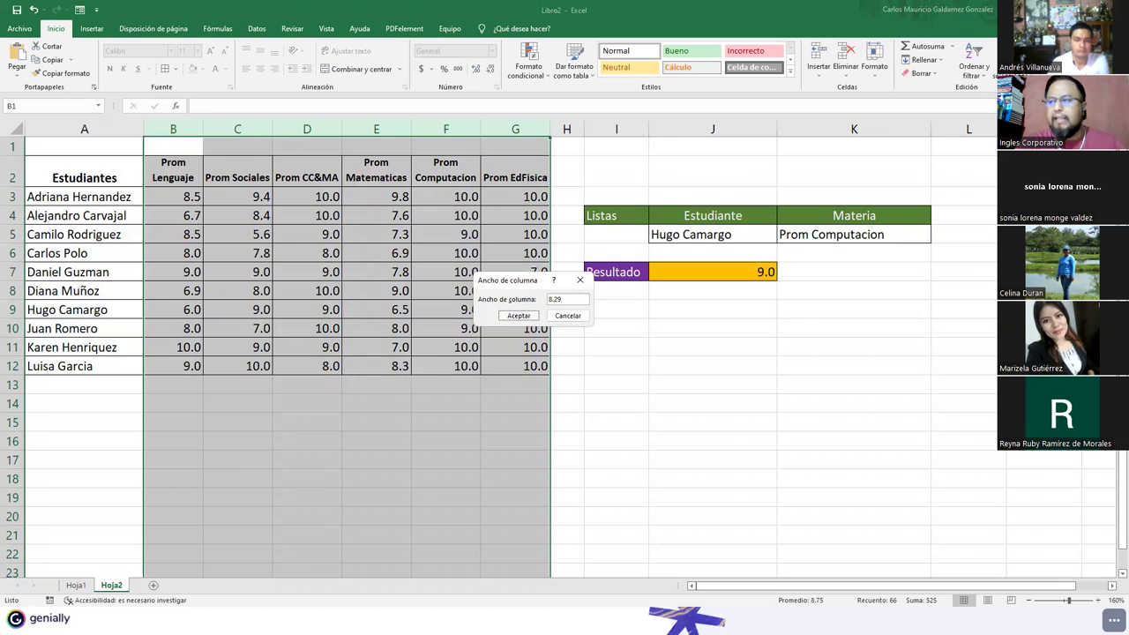
pyautogui.click(353, 289)
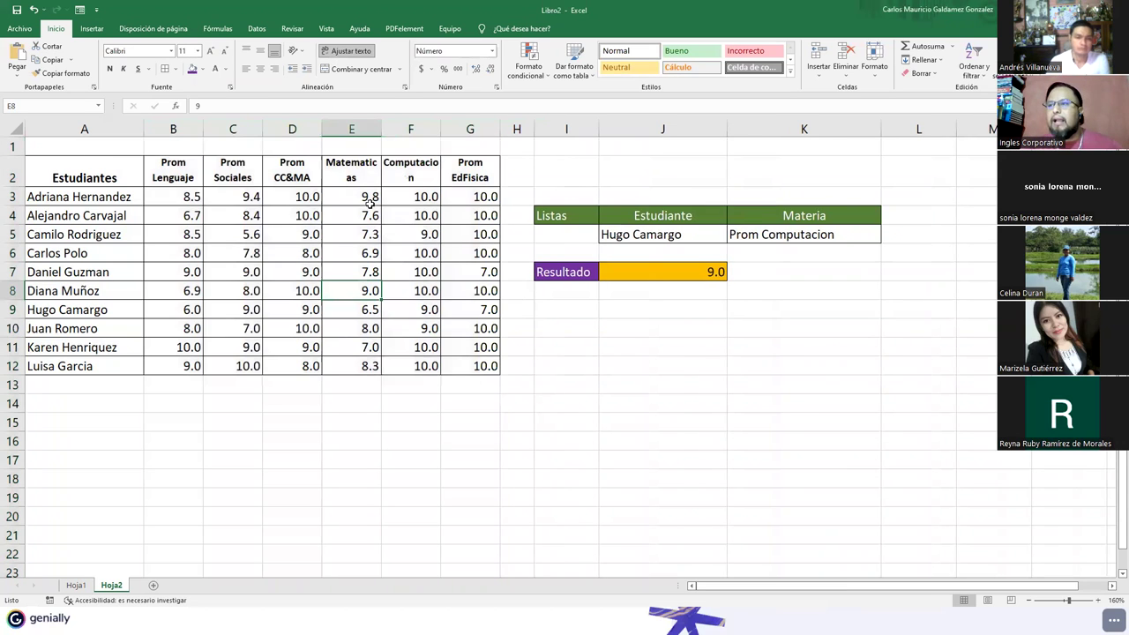
# Reduce the subject headers B2:G2 to font size 8
pyautogui.click(344, 178)
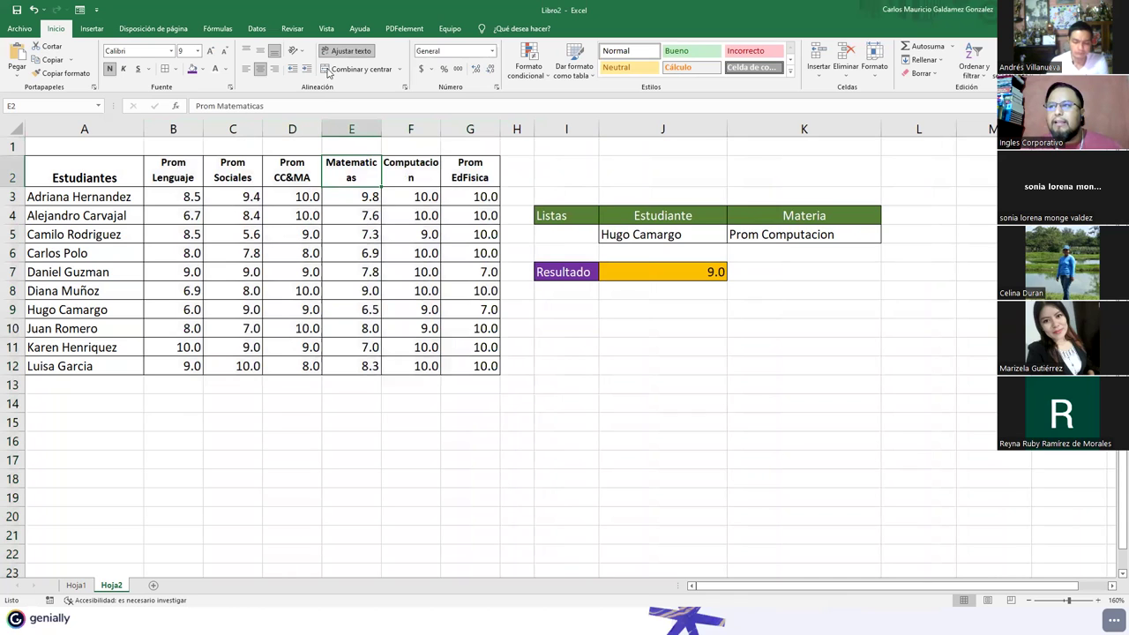
pyautogui.moveTo(173, 170); pyautogui.dragTo(472, 170)
pyautogui.click(222, 51)
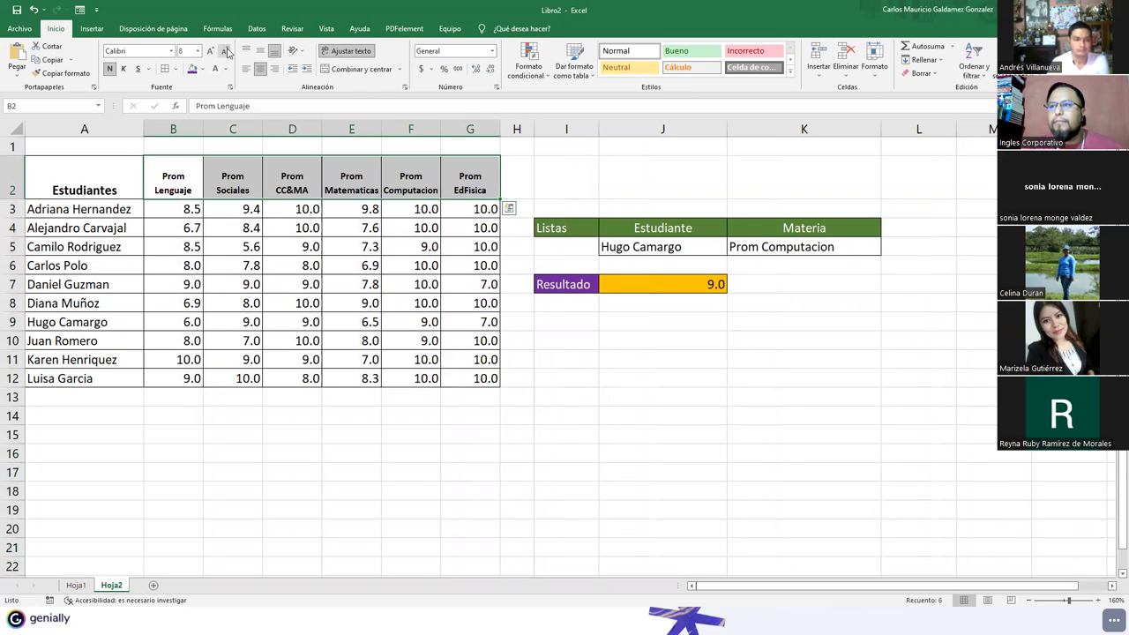
pyautogui.click(255, 189)
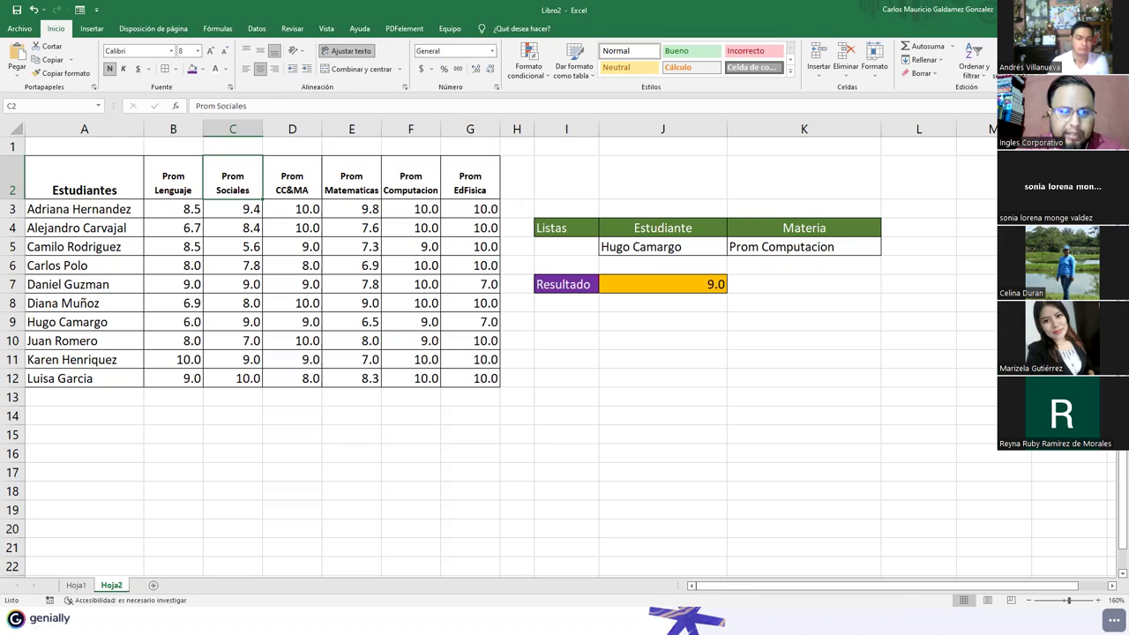
pyautogui.click(405, 381)
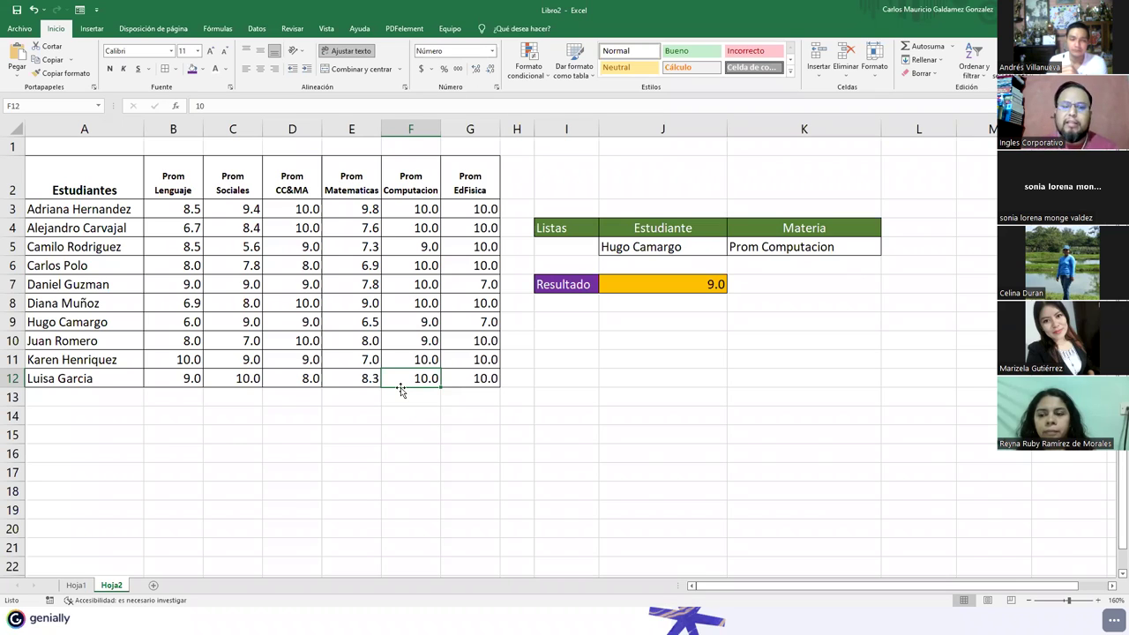
pyautogui.click(640, 251)
pyautogui.moveTo(663, 250); pyautogui.dragTo(782, 250)
pyautogui.click(642, 365)
pyautogui.moveTo(648, 245); pyautogui.dragTo(764, 246)
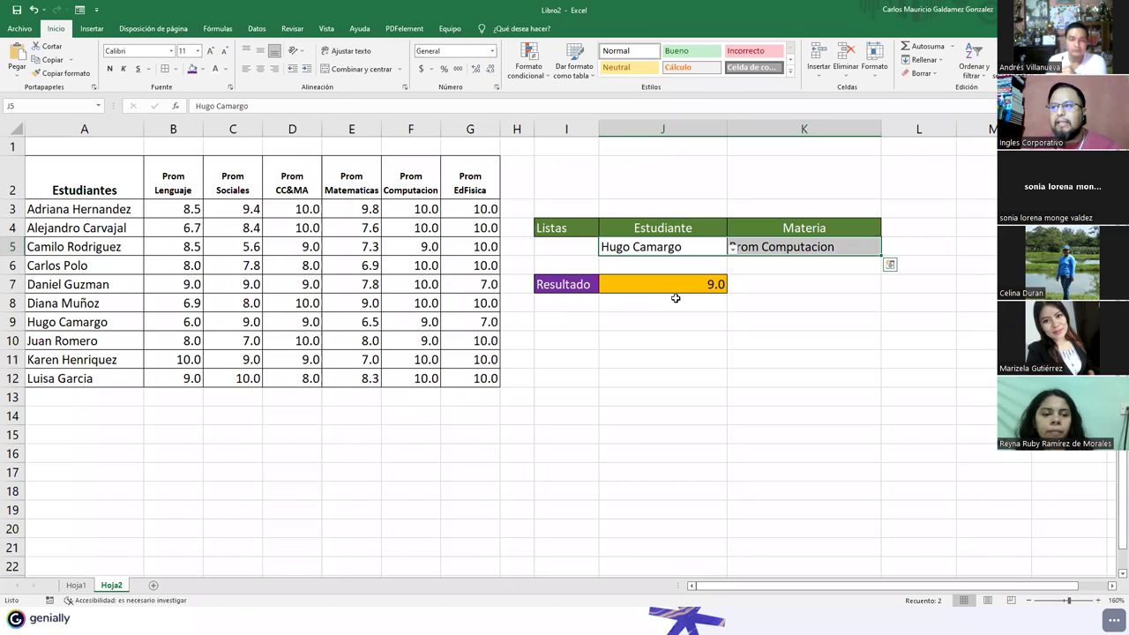
pyautogui.click(652, 295)
pyautogui.click(647, 283)
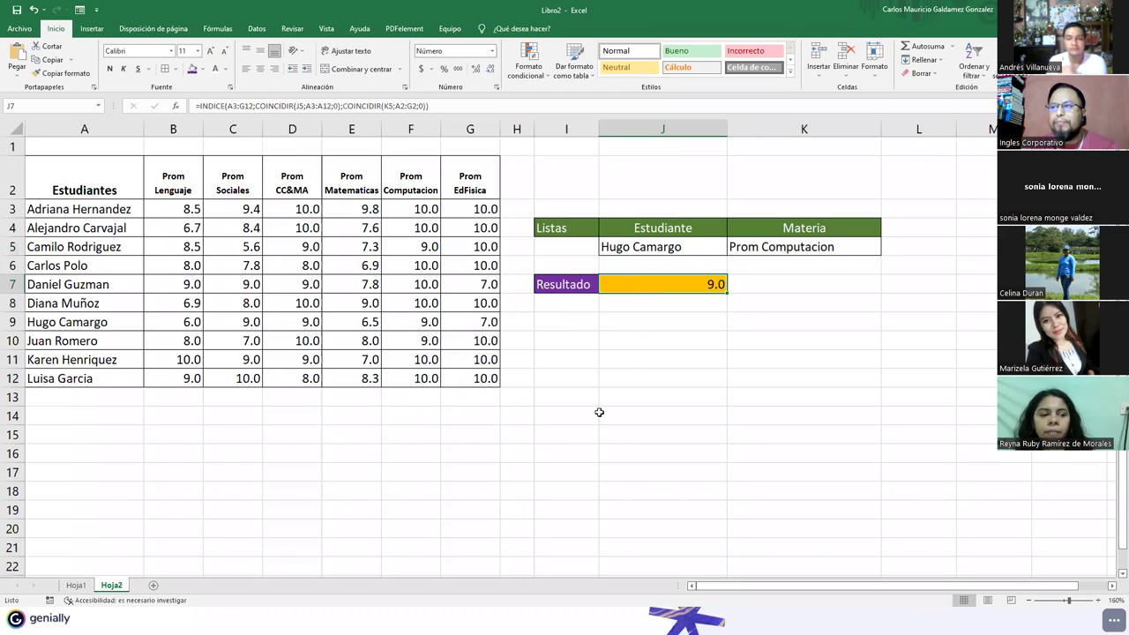
pyautogui.click(627, 353)
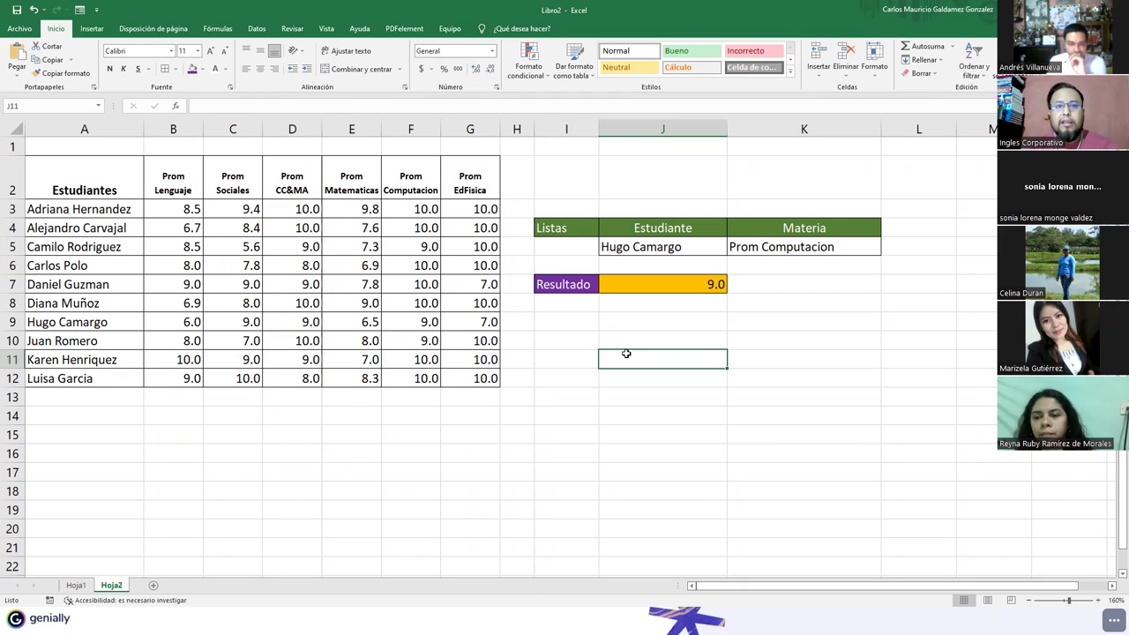
pyautogui.click(664, 245)
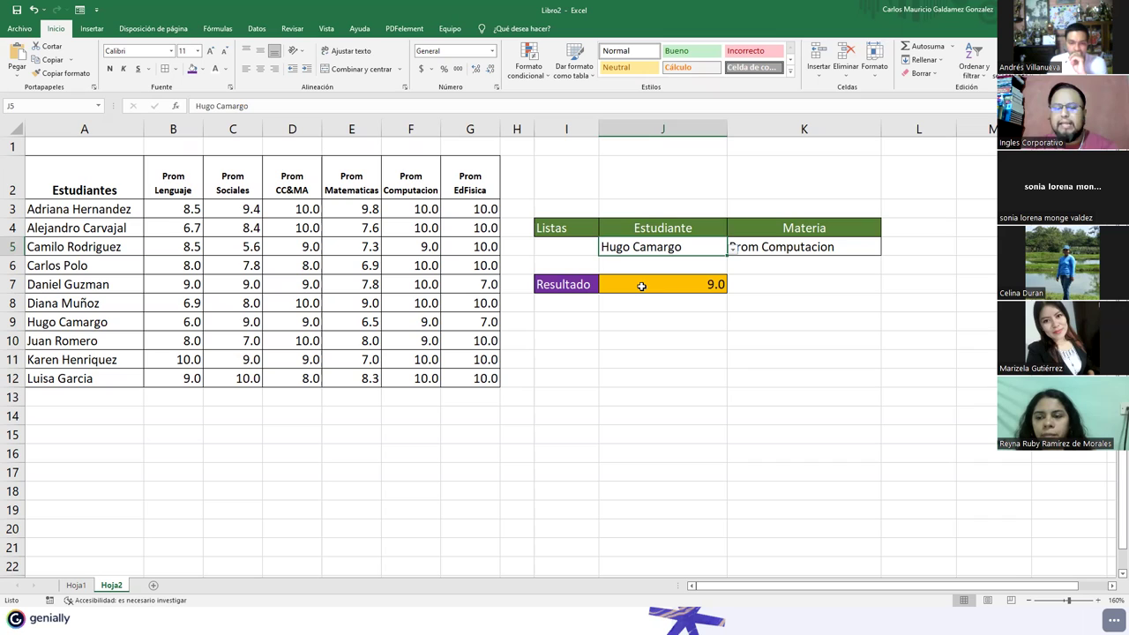
pyautogui.click(780, 246)
pyautogui.press('Left')
pyautogui.click(759, 240)
pyautogui.click(675, 245)
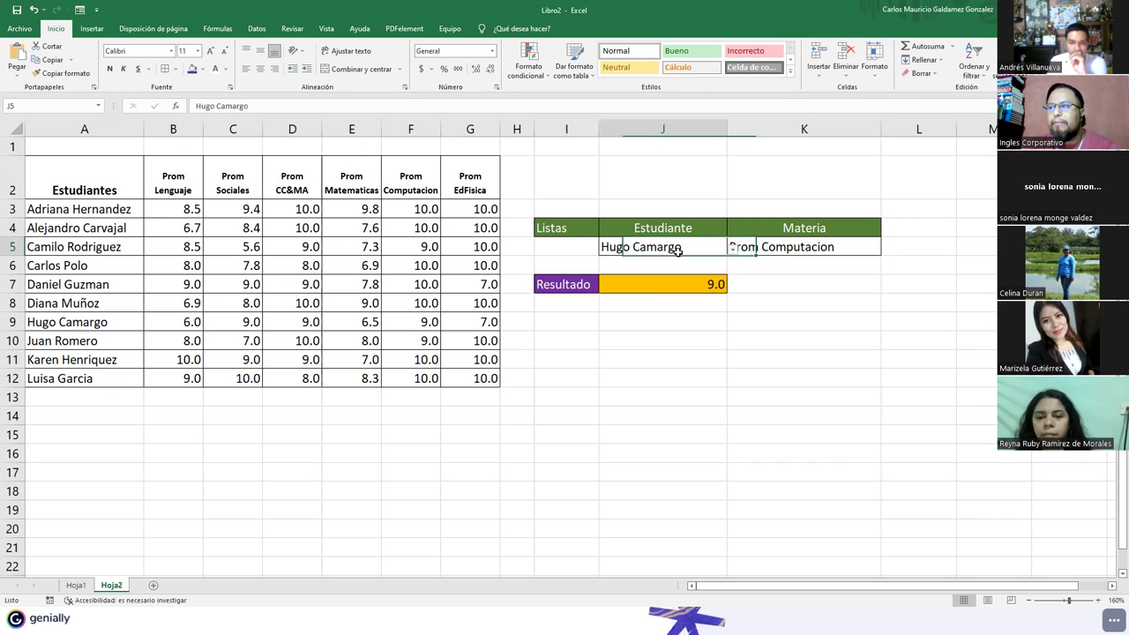
pyautogui.click(755, 244)
pyautogui.click(676, 251)
pyautogui.click(732, 250)
pyautogui.click(672, 245)
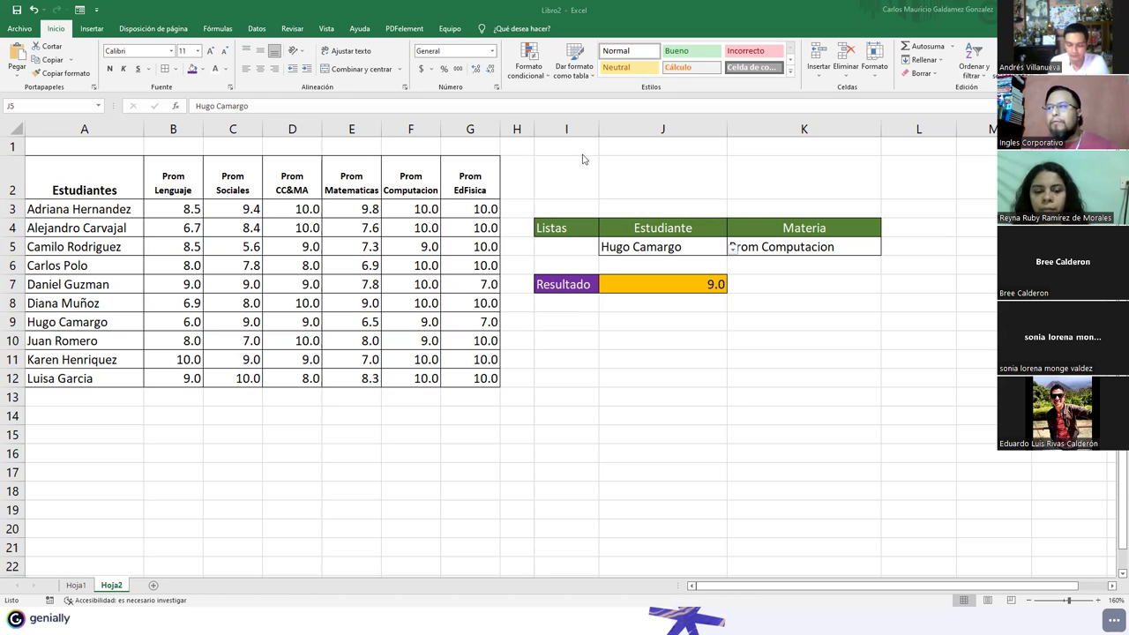
# Return to the Genially presentation and advance to the closing ¡Muchas gracias! slide
pyautogui.hotkey('alt', 'Tab')
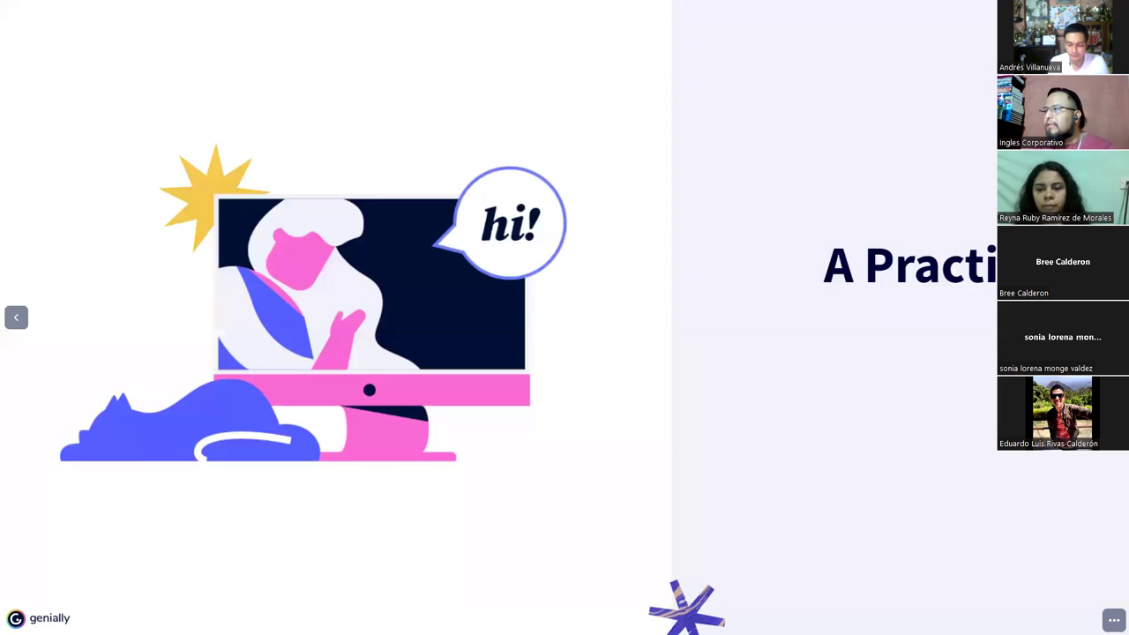
pyautogui.press('Right')
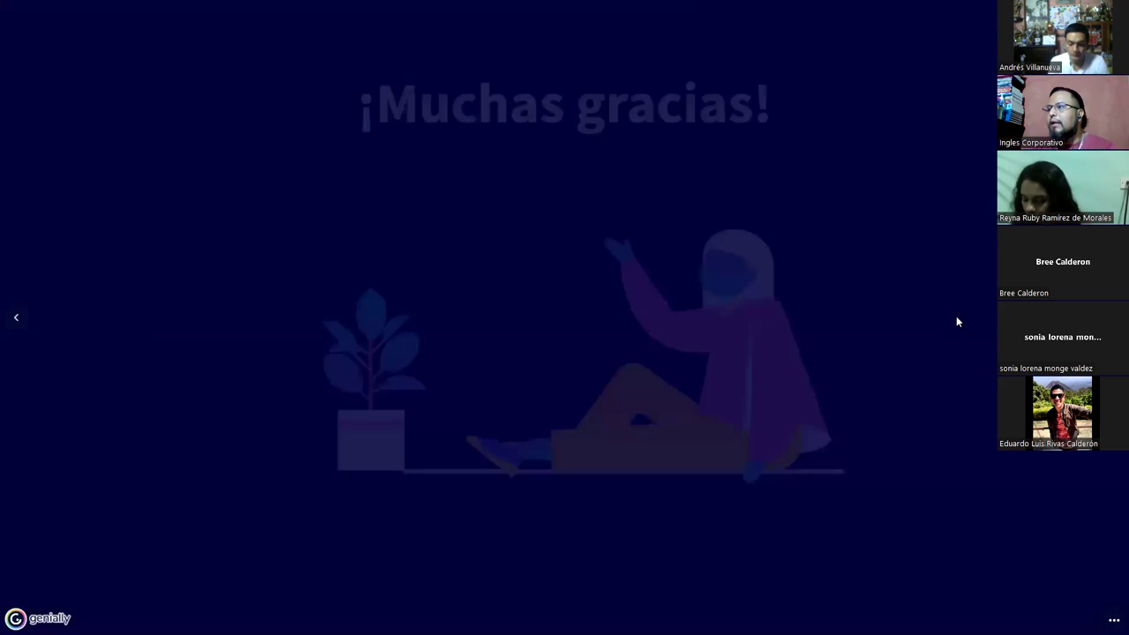